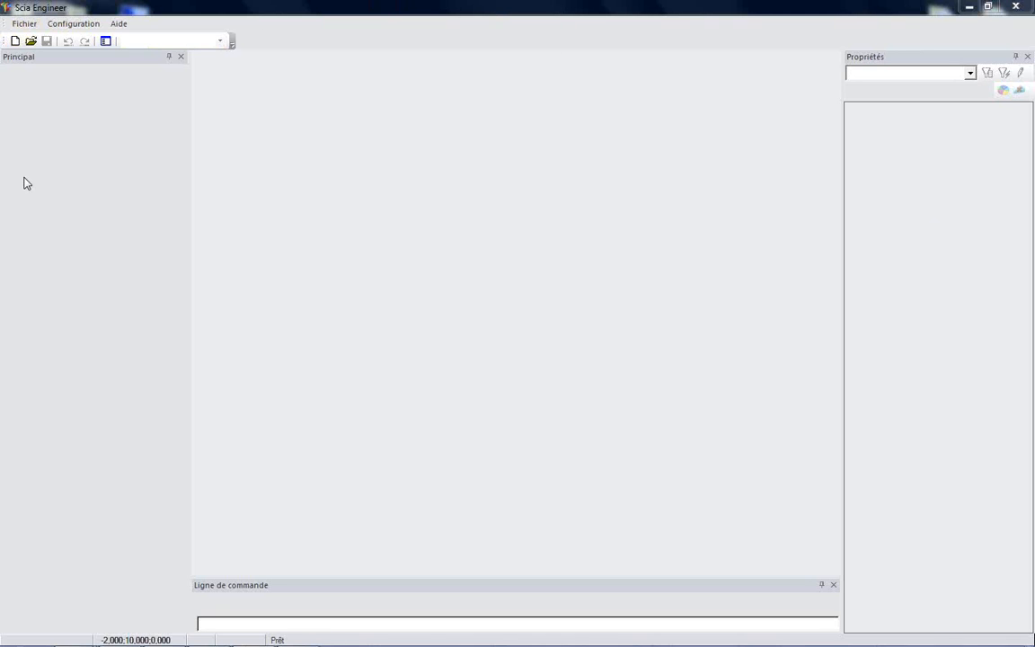
# Create a new Analyse project and enable Acier as its material with grade S 235.
pyautogui.click(14, 43)
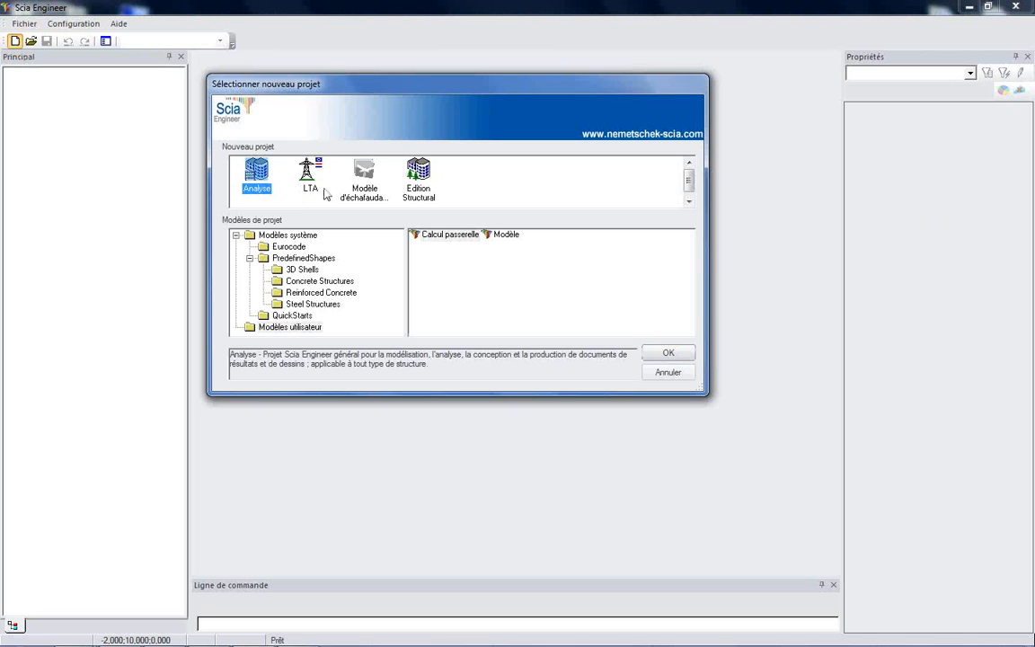
pyautogui.click(668, 352)
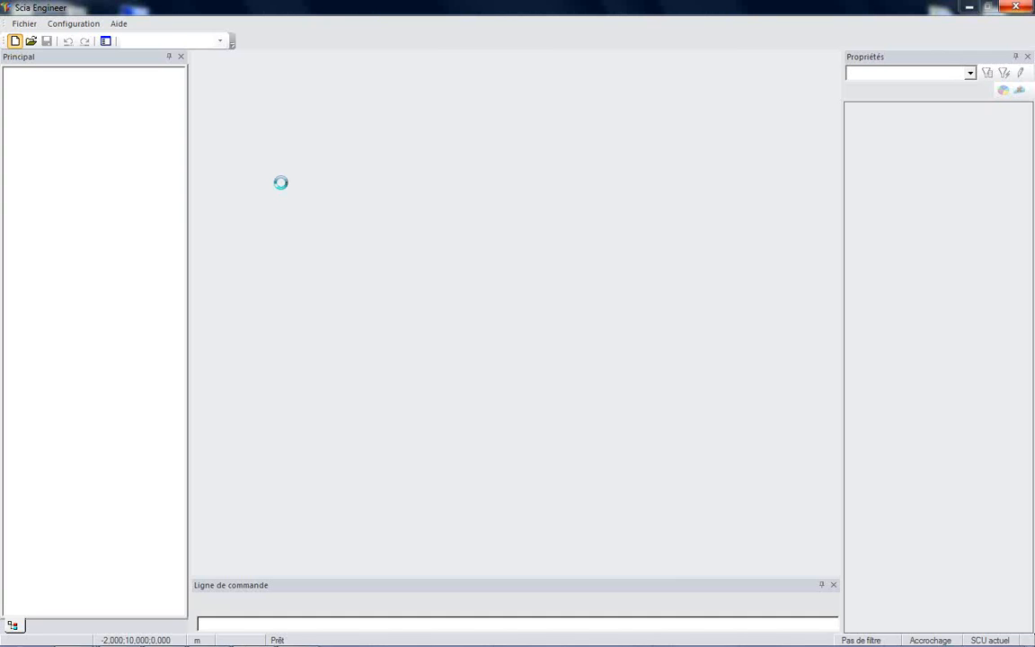
pyautogui.moveTo(453, 149); pyautogui.dragTo(449, 97)
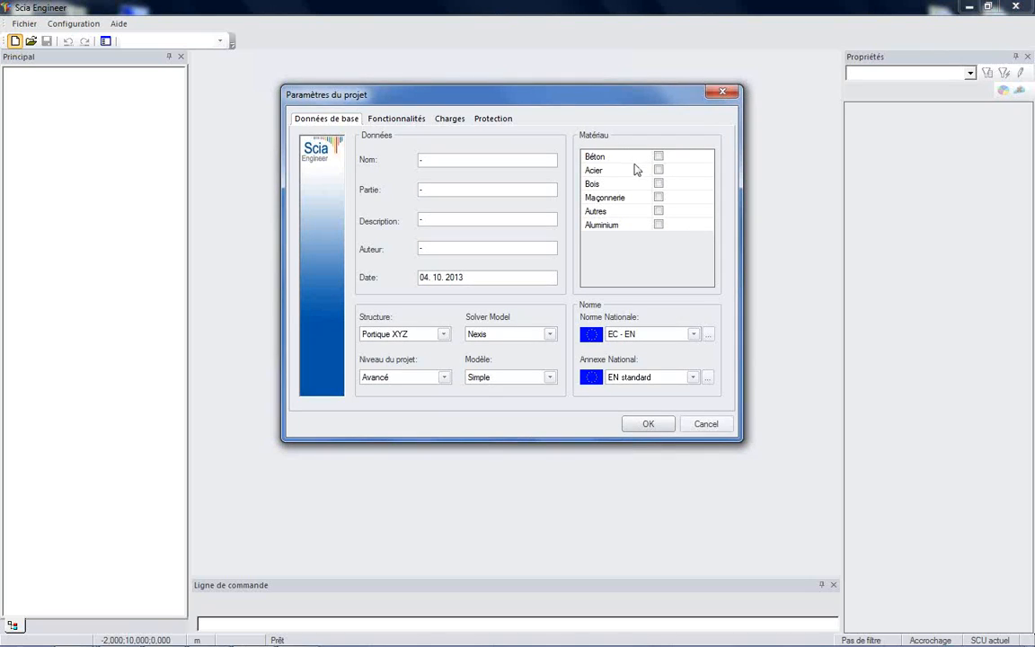
pyautogui.click(658, 170)
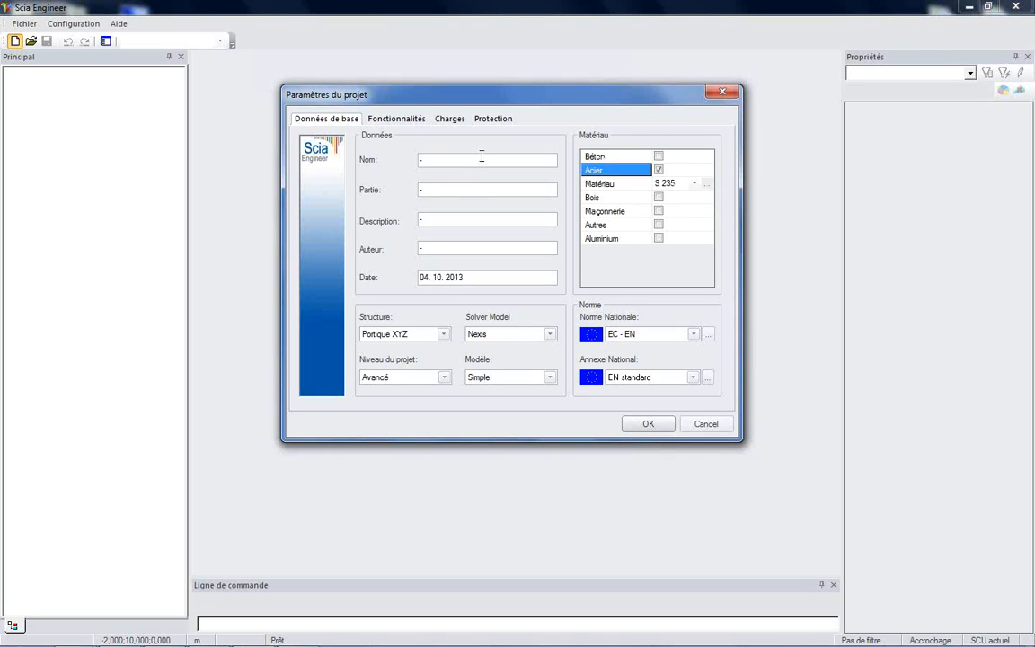
pyautogui.click(659, 169)
pyautogui.click(694, 183)
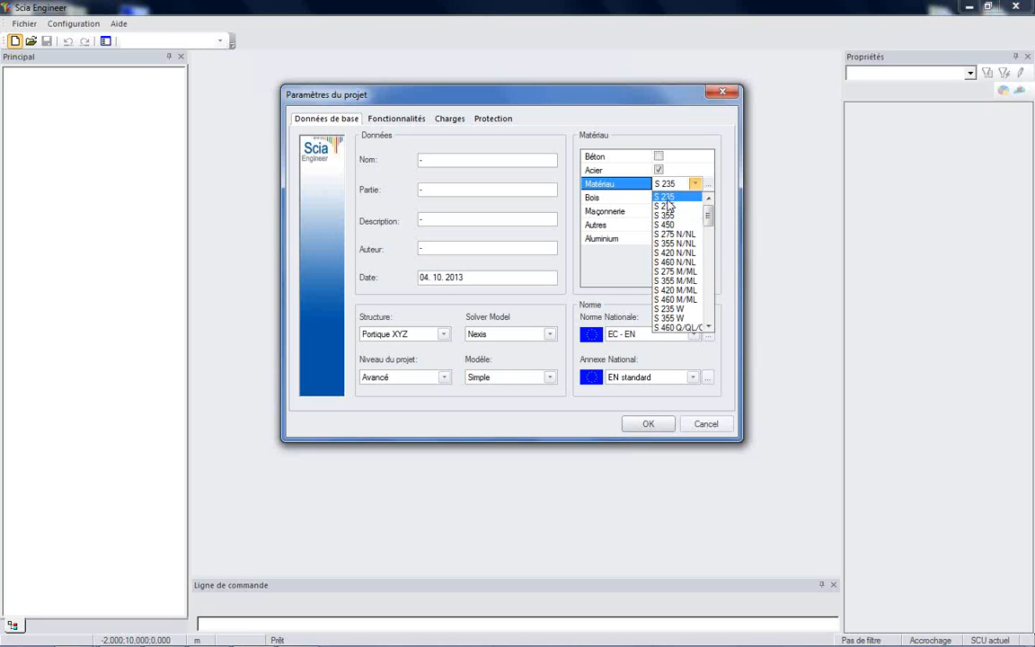
pyautogui.click(555, 173)
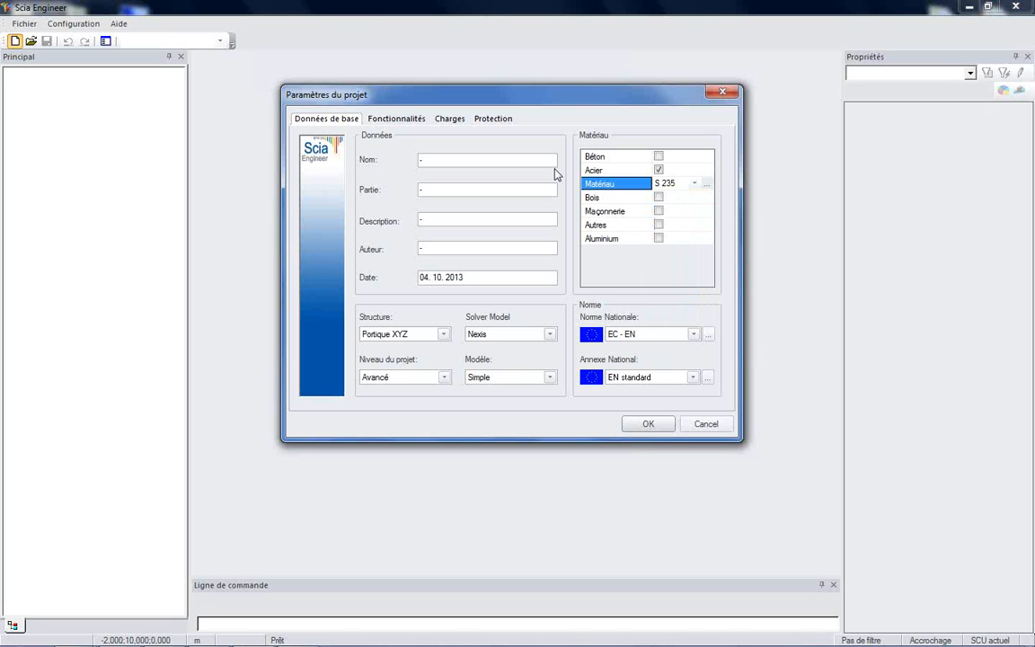
# Name the project Démo Acier, set the part to 1/1, fill in the author's initials and choose the French national annex NF-EN.
pyautogui.click(432, 161)
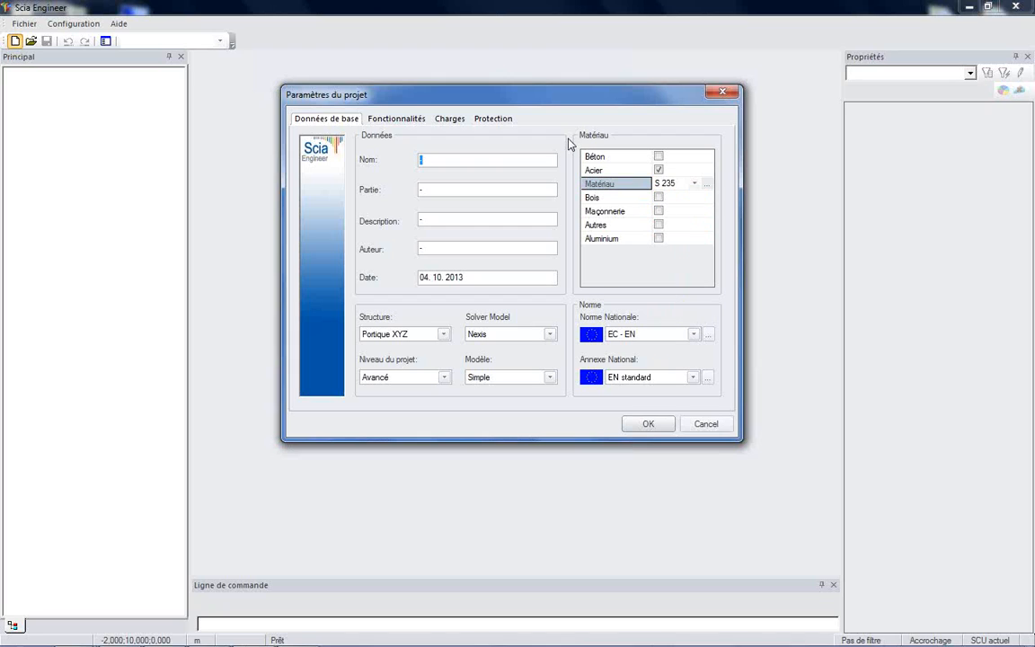
pyautogui.write('Demo')
pyautogui.write(' Acier')
pyautogui.press('Tab')
pyautogui.write('1/')
pyautogui.click(417, 249)
pyautogui.moveTo(424, 249); pyautogui.dragTo(412, 249)
pyautogui.write('LSK')
pyautogui.click(693, 378)
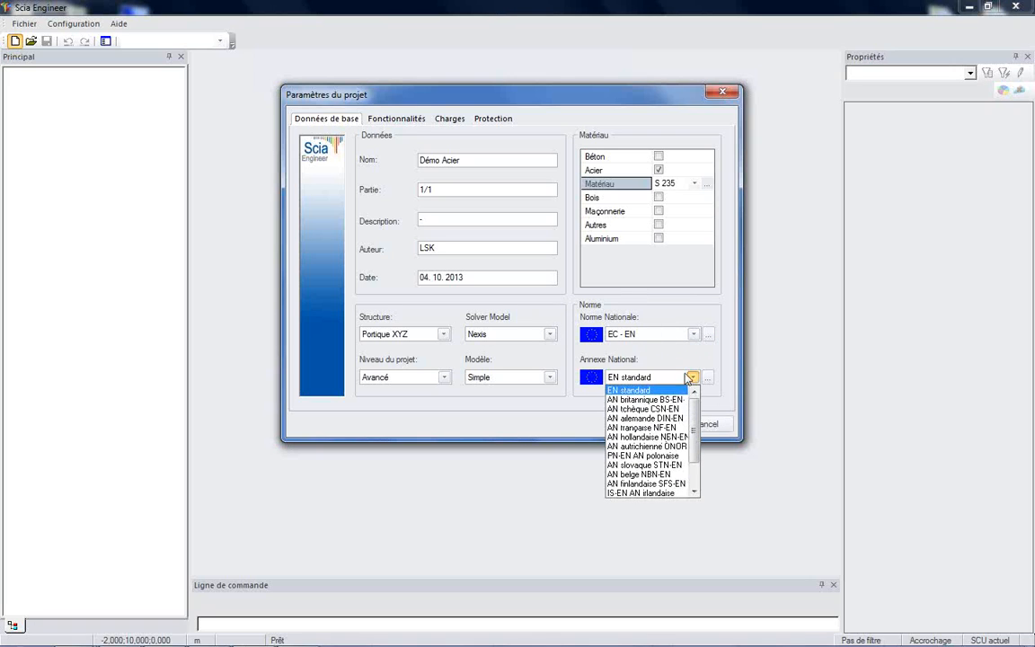
pyautogui.click(668, 428)
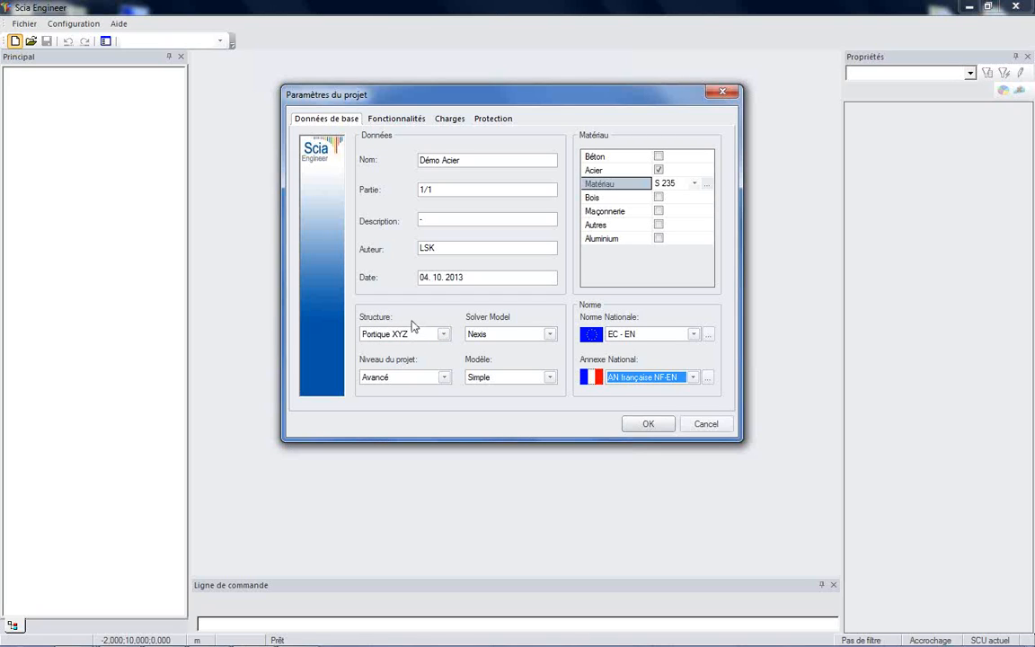
# Enable the functionalities Plans d'ensemble automatiques, Plans de détails des assemblages and Assemblages rigides, and accept the project settings.
pyautogui.click(398, 118)
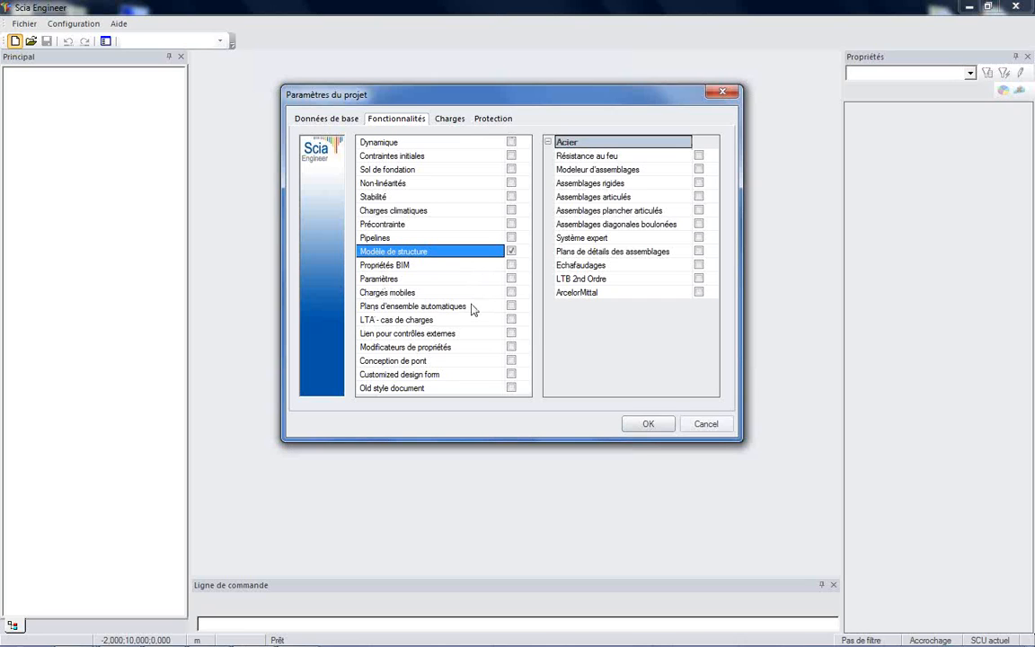
pyautogui.click(509, 306)
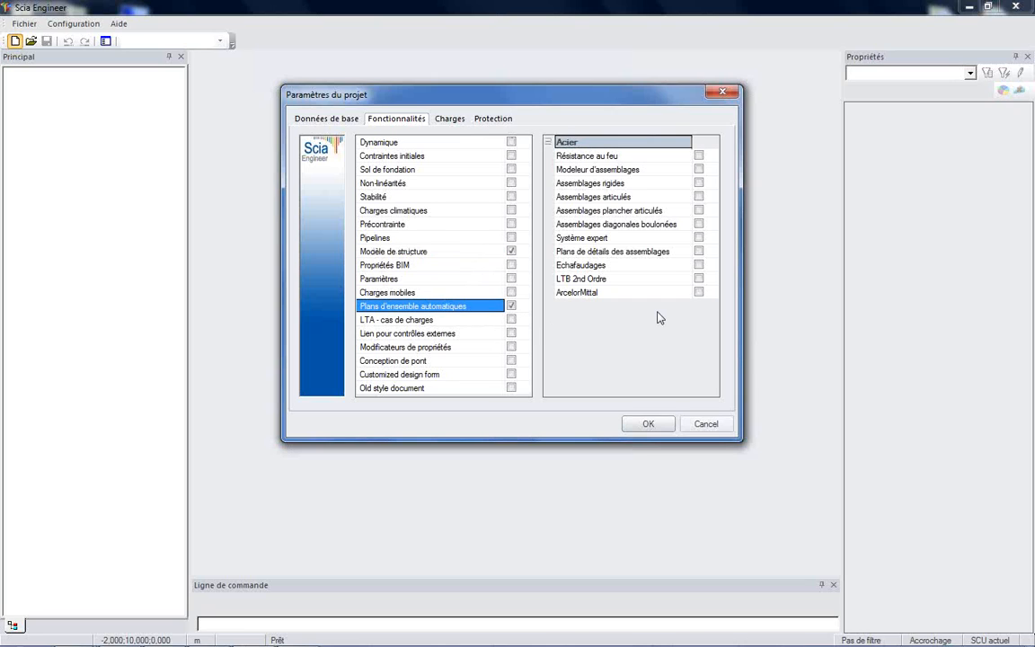
pyautogui.click(700, 252)
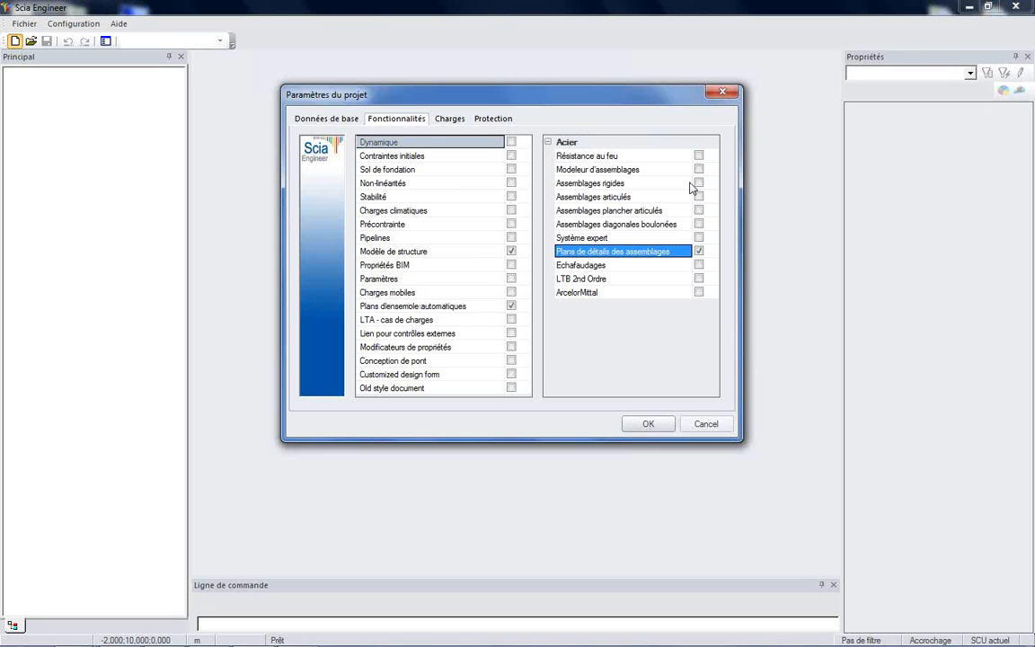
pyautogui.click(699, 185)
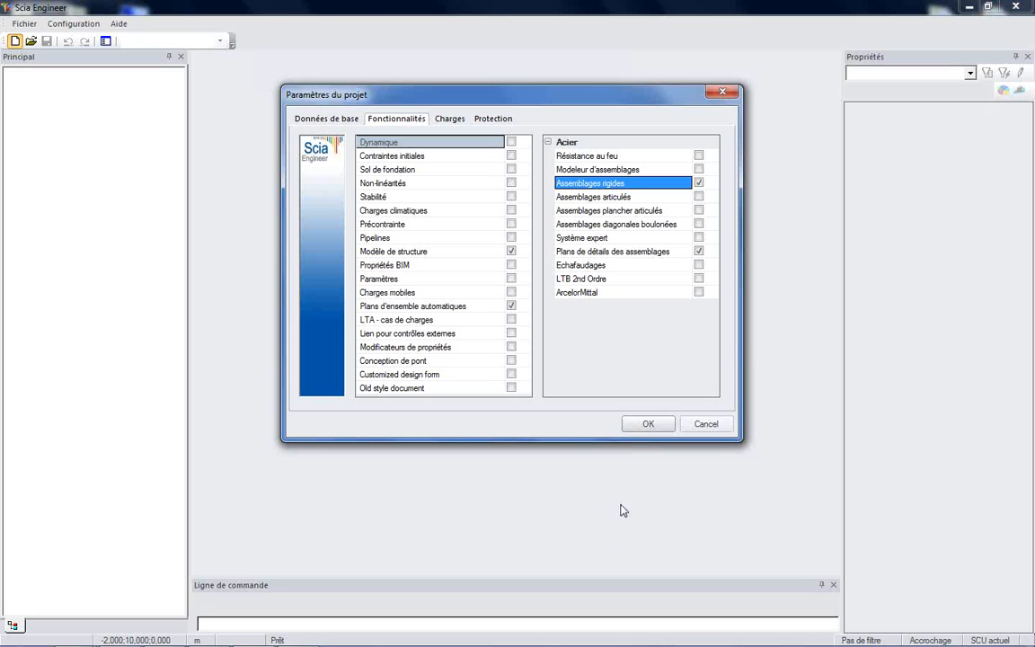
pyautogui.click(646, 428)
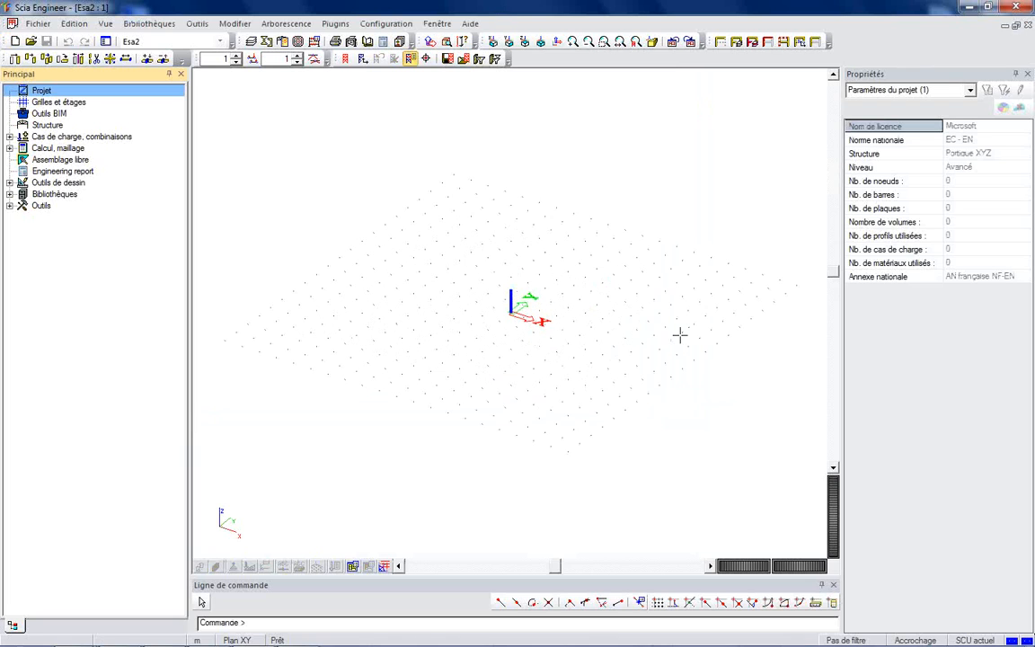
pyautogui.keyDown('ctrl'); pyautogui.moveTo(653, 287); pyautogui.dragTo(642, 285, button='right'); pyautogui.keyUp('ctrl')
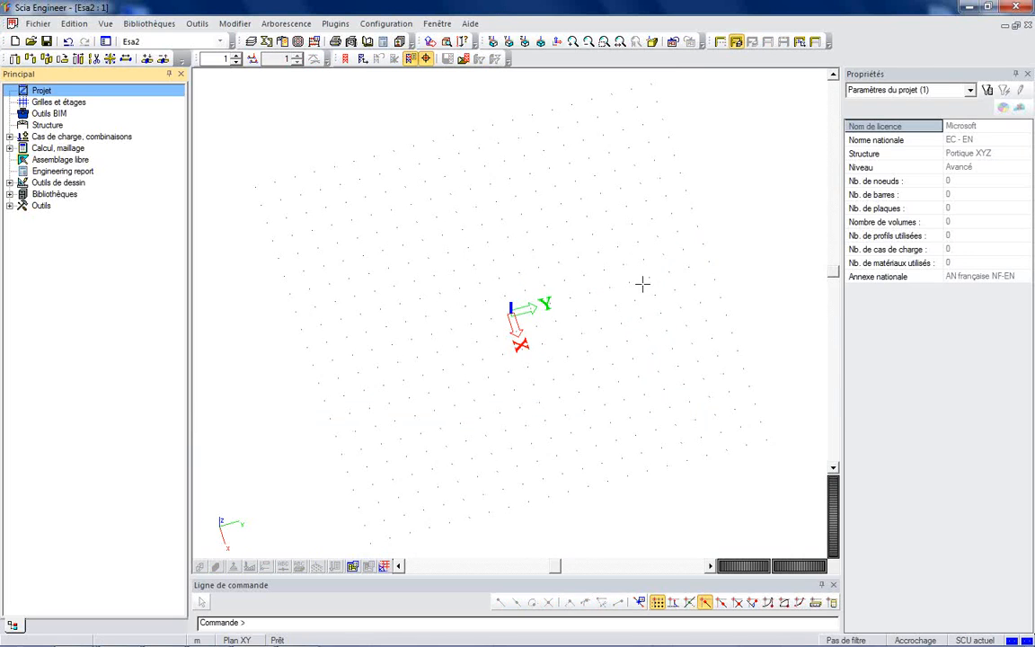
pyautogui.keyDown('ctrl'); pyautogui.moveTo(577, 352); pyautogui.dragTo(593, 310, button='right'); pyautogui.keyUp('ctrl')
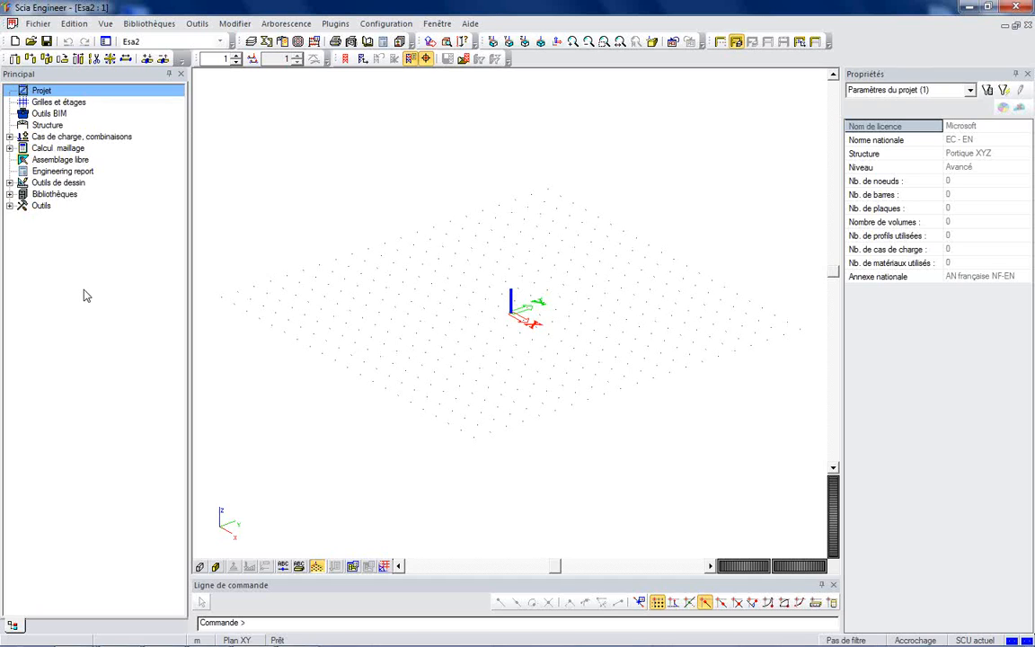
pyautogui.click(47, 125)
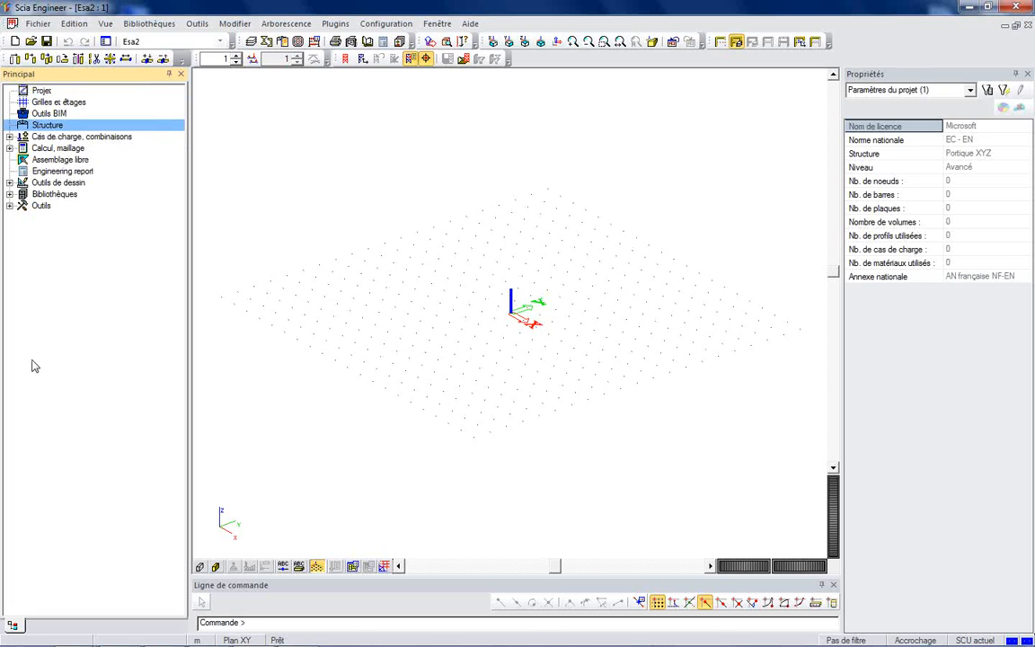
pyautogui.click(54, 137)
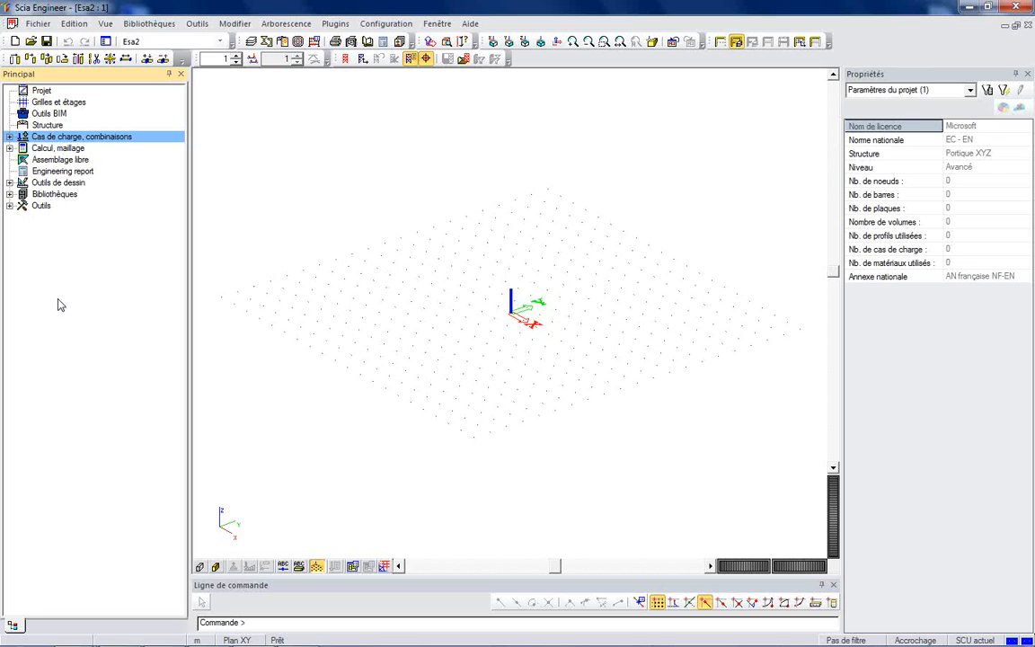
pyautogui.click(67, 150)
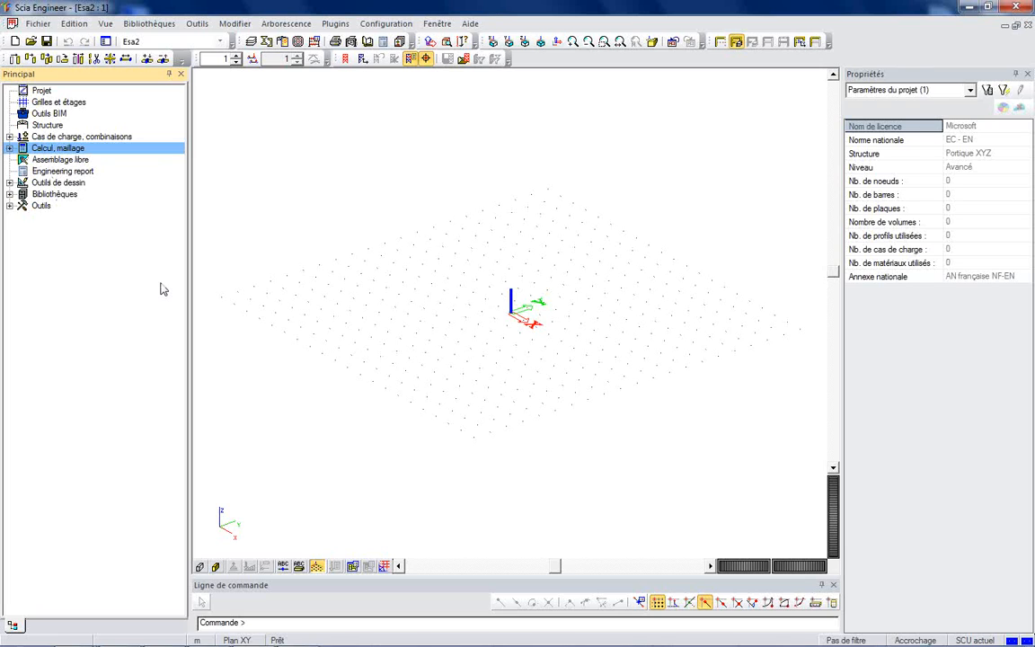
pyautogui.click(42, 124)
# Start a new 3D grid and define its X direction with a 4 m span repeated twice and one 6 m span.
pyautogui.click(41, 103)
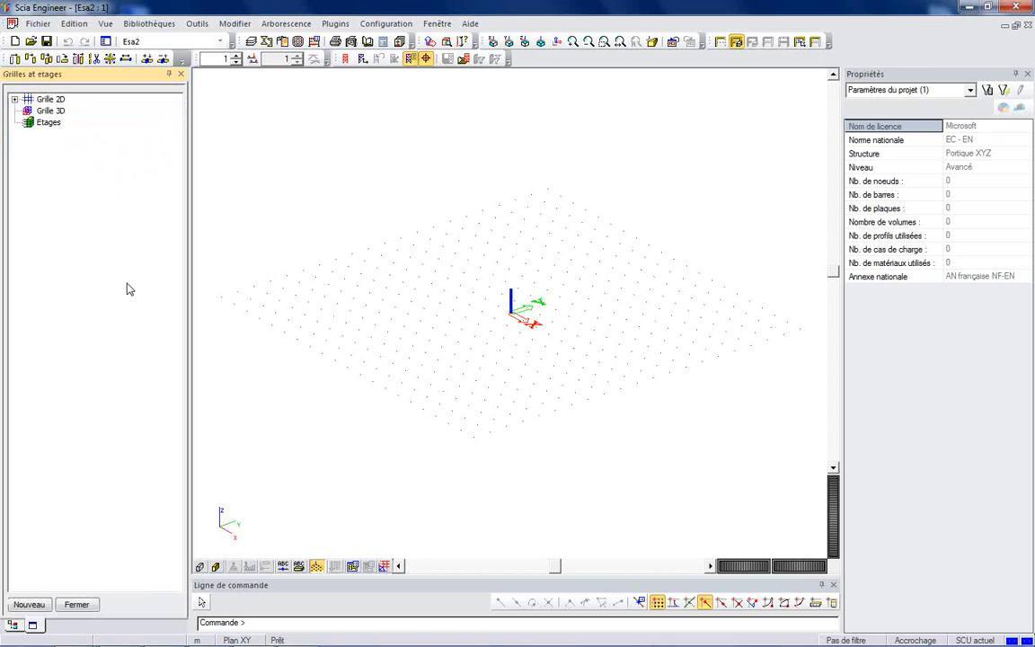
pyautogui.click(36, 111)
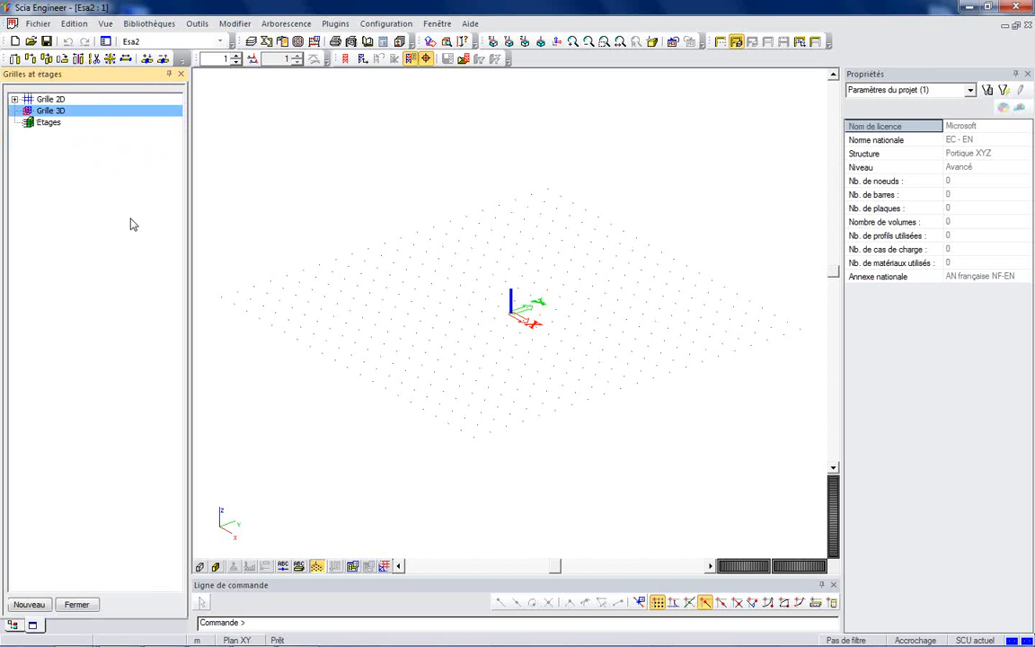
pyautogui.doubleClick(108, 110)
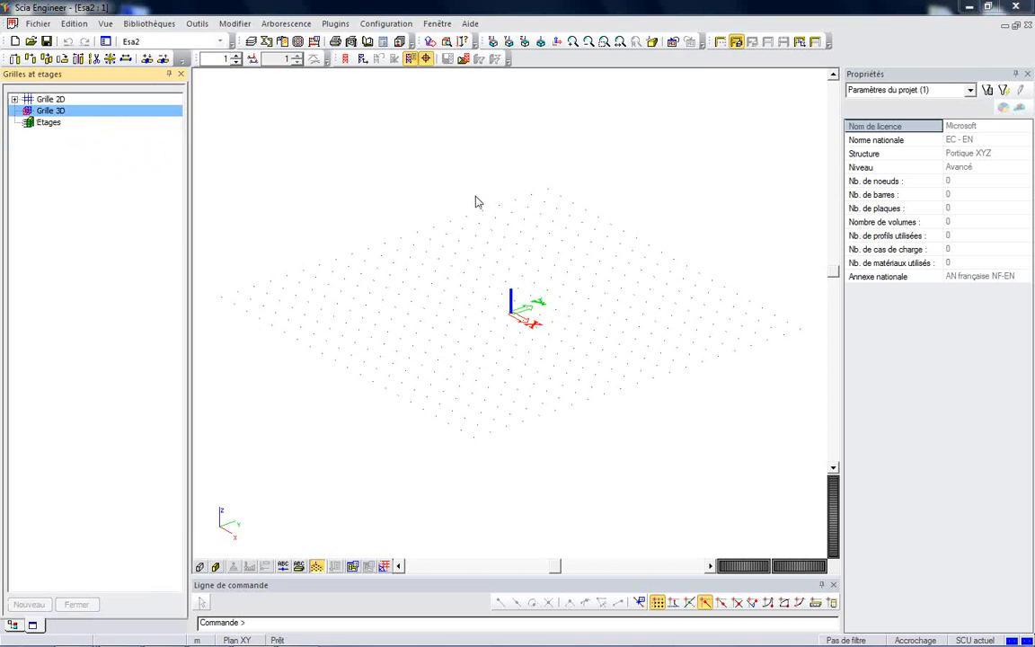
pyautogui.moveTo(347, 16); pyautogui.dragTo(549, 63)
pyautogui.click(338, 316)
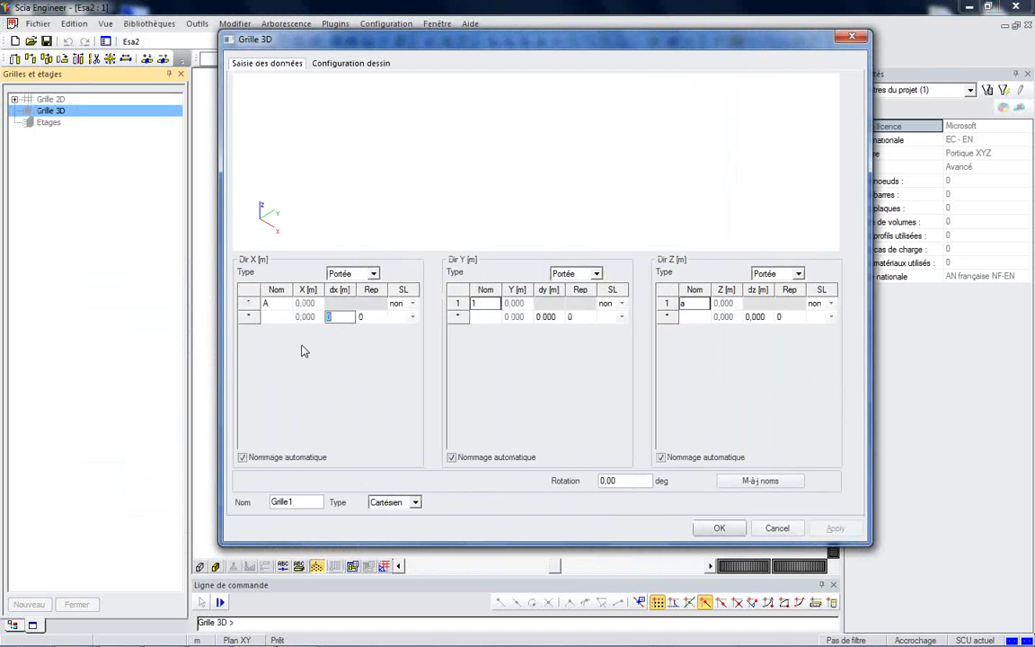
pyautogui.write('4')
pyautogui.press('Tab')
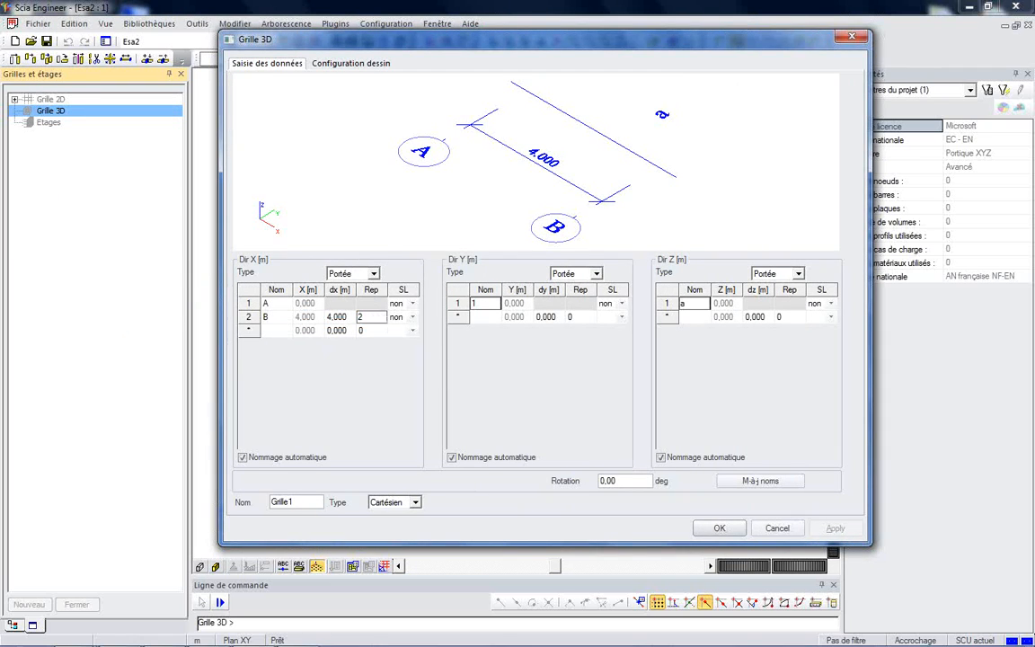
pyautogui.write('2')
pyautogui.press('Tab')
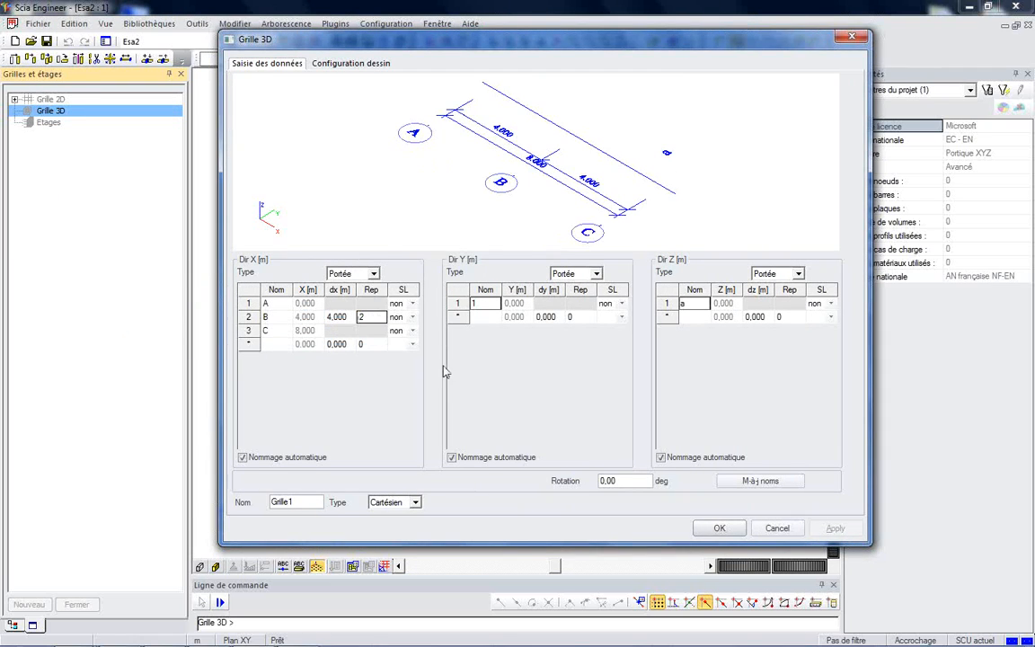
pyautogui.write('6')
pyautogui.press('Tab')
# Define the 3D grid's Y direction with a 5 m span repeated twice.
pyautogui.click(539, 317)
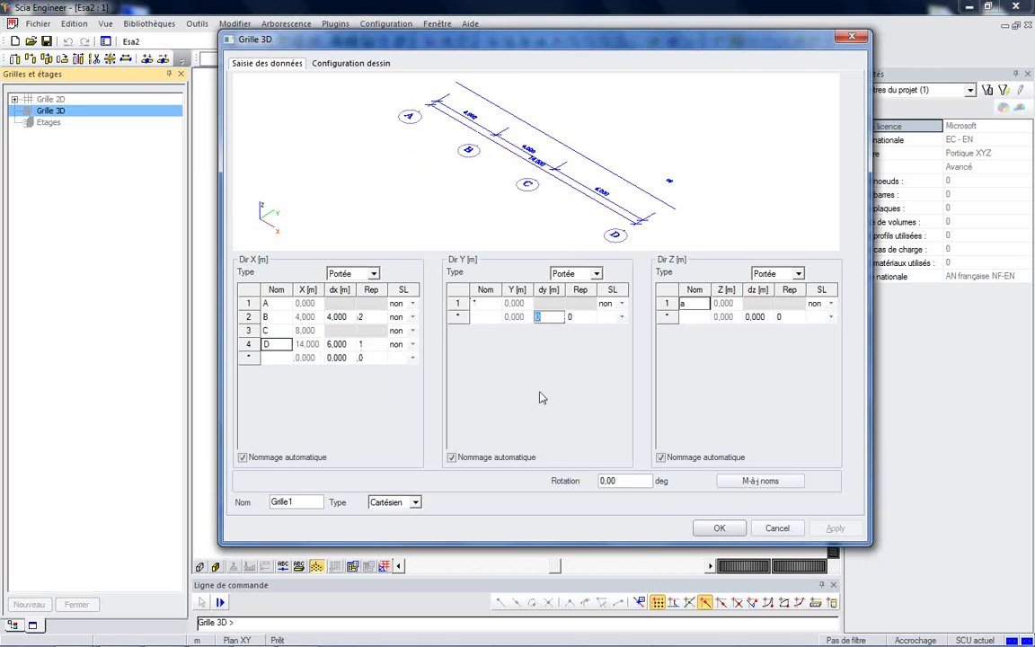
pyautogui.write('5')
pyautogui.press('Tab')
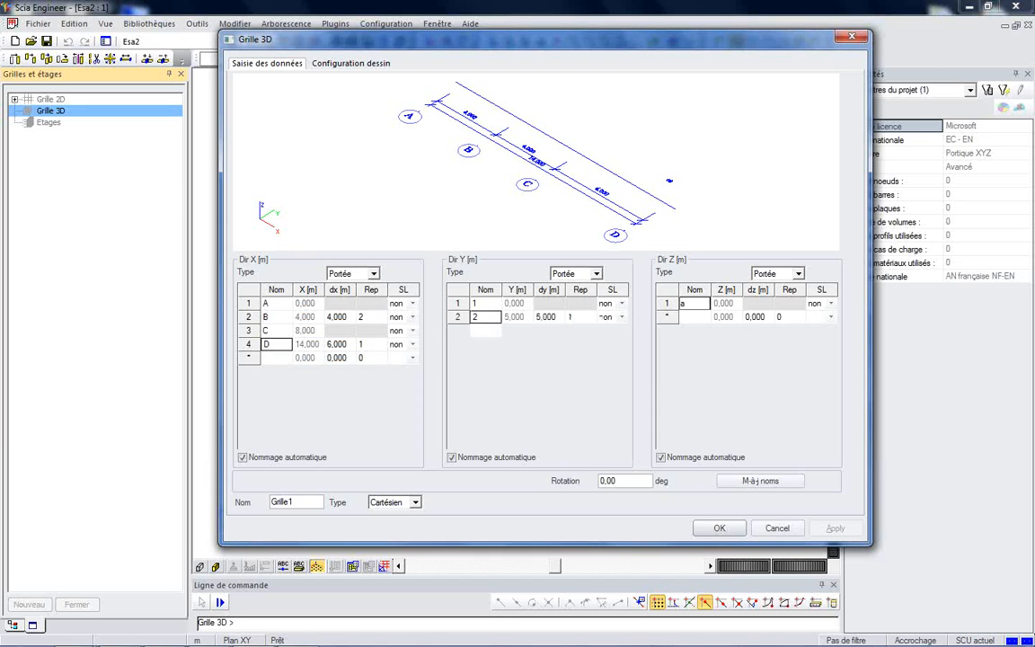
pyautogui.click(567, 316)
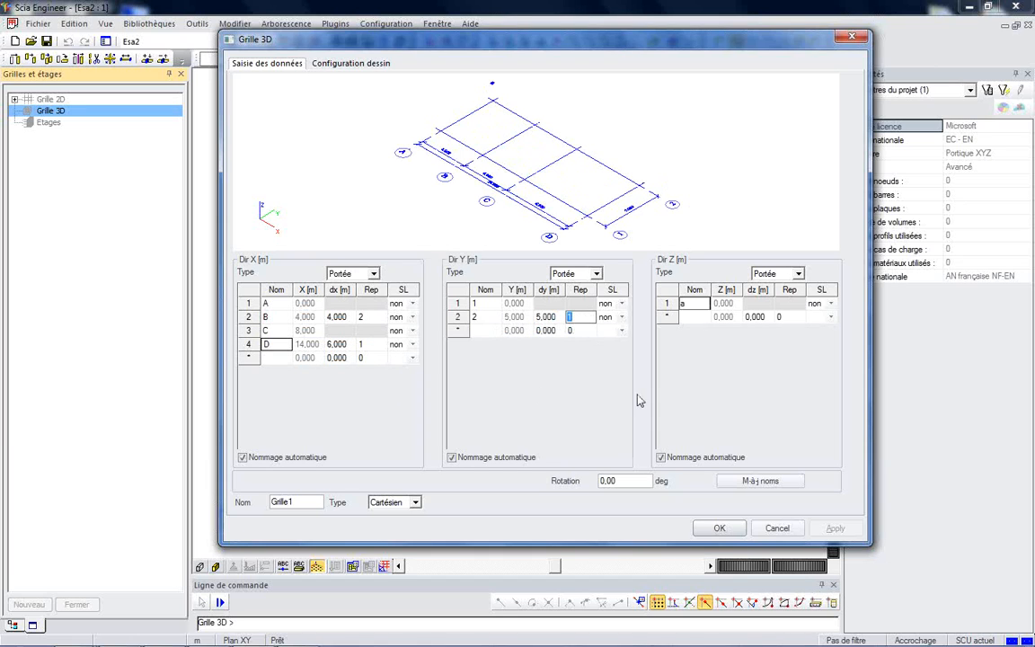
pyautogui.write('2')
# Define the 3D grid's Z direction with a 4 m span repeated twice.
pyautogui.click(755, 316)
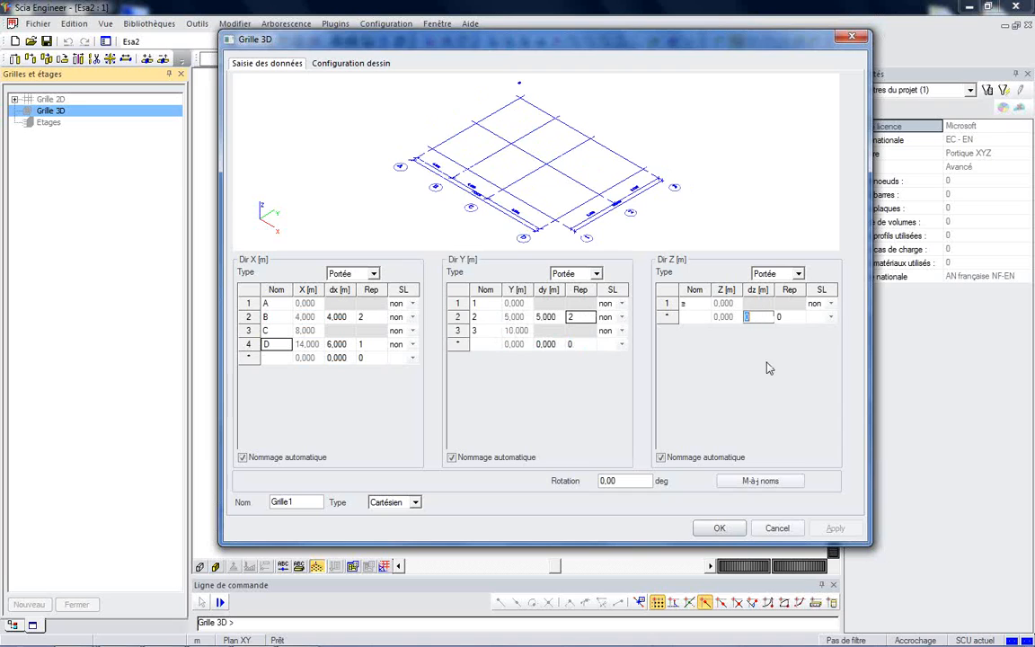
pyautogui.write('4')
pyautogui.press('Return')
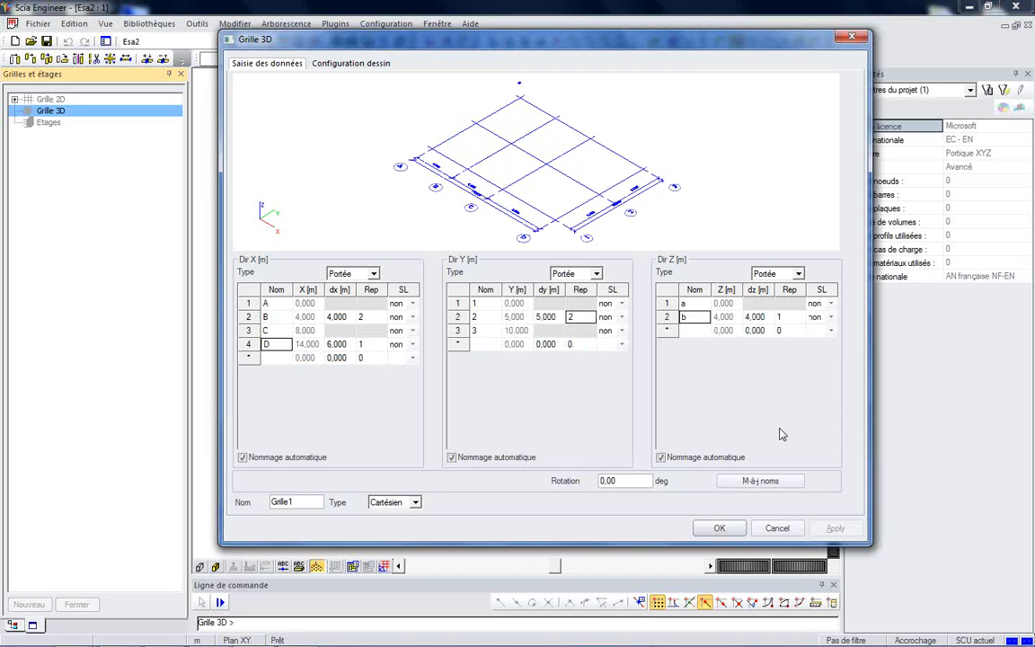
pyautogui.click(786, 318)
pyautogui.write('2')
pyautogui.press('Return')
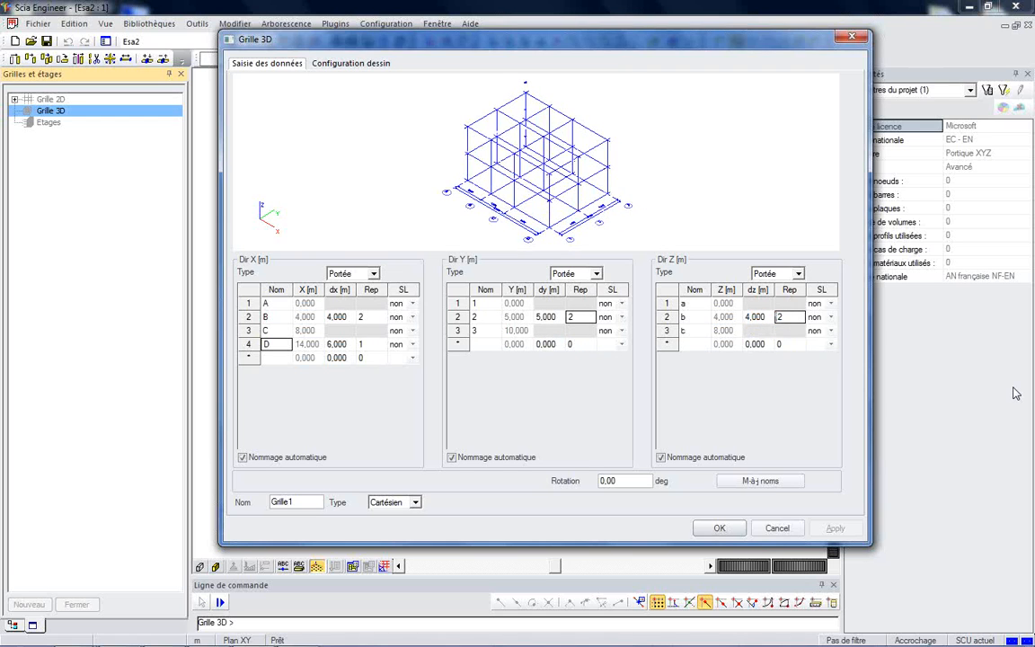
# Accept the 3D grid definition and insert the grid once at the coordinate origin.
pyautogui.keyDown('ctrl'); pyautogui.moveTo(568, 174); pyautogui.dragTo(511, 167, button='right'); pyautogui.keyUp('ctrl')
pyautogui.click(717, 527)
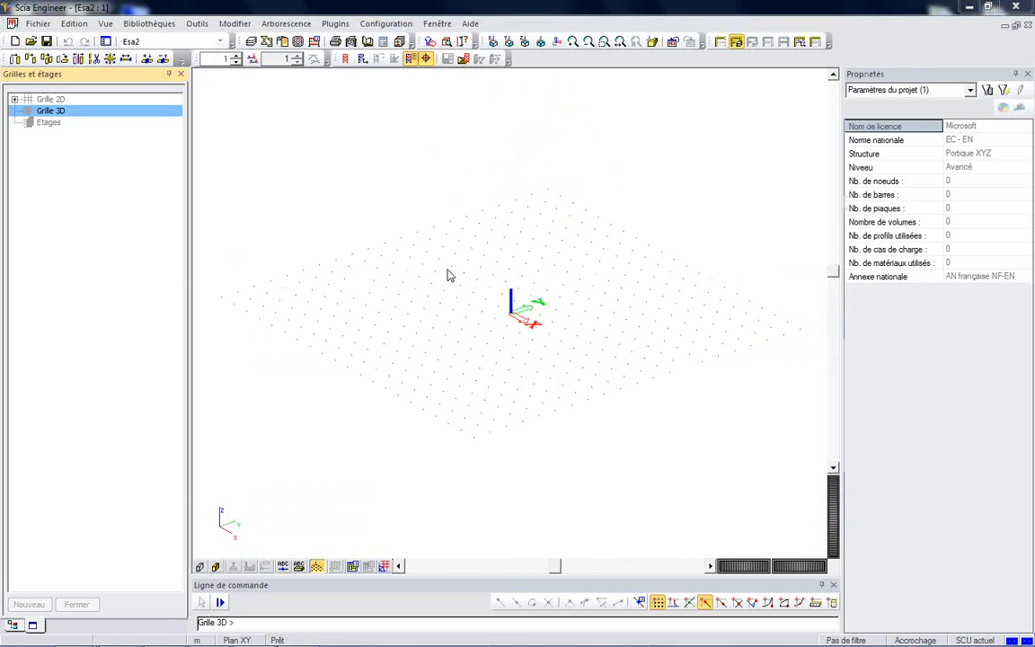
pyautogui.click(781, 543)
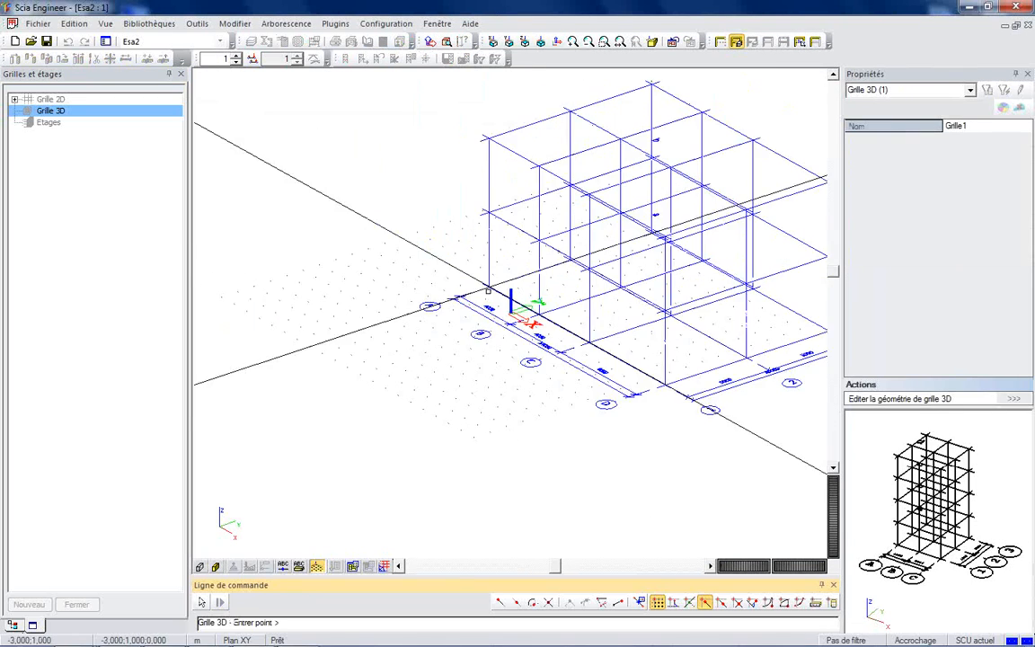
pyautogui.click(511, 313)
pyautogui.scroll(-1, 416, 241)
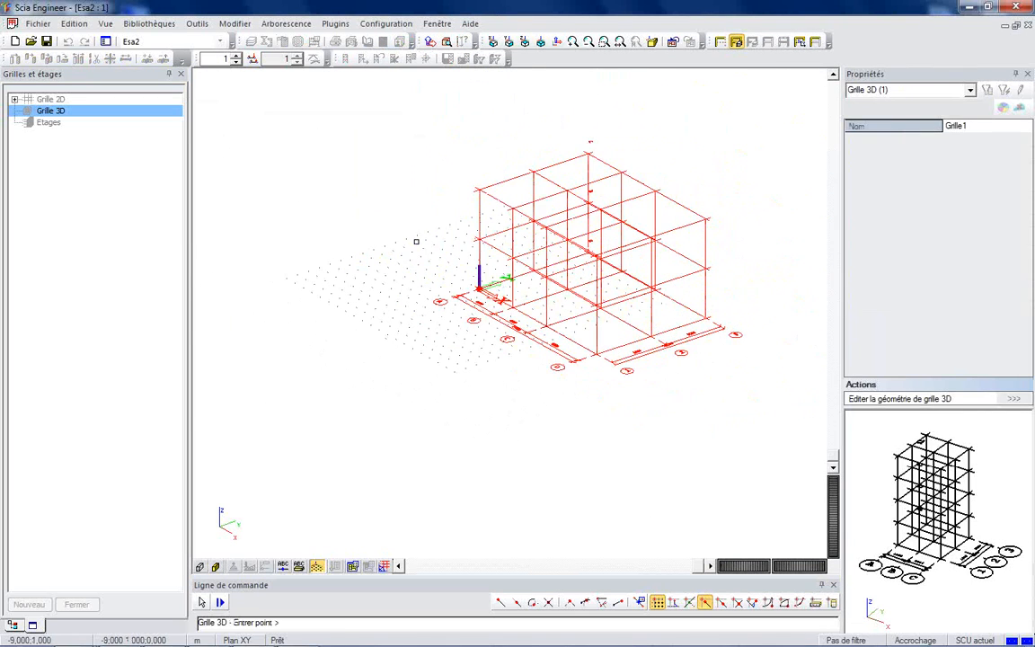
pyautogui.press('Escape')
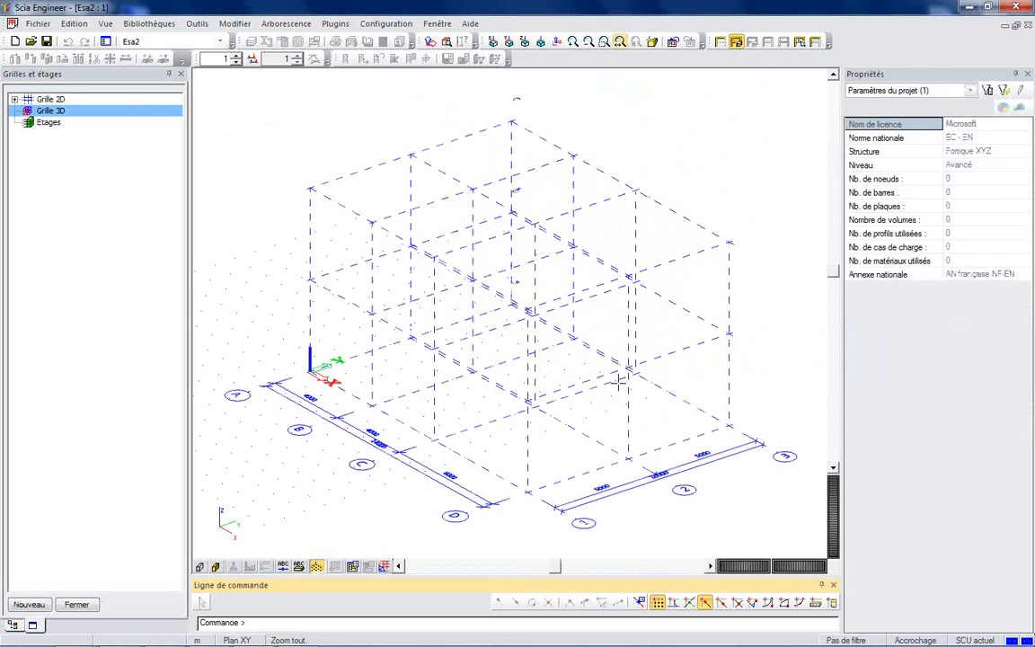
# Leave the grid definition, open the Structure modelling service and show its 1D element commands.
pyautogui.moveTo(665, 387)
pyautogui.keyDown('ctrl'); pyautogui.mouseDown(button='right')
pyautogui.moveTo(681, 375)
pyautogui.moveTo(703, 398)
pyautogui.moveTo(675, 397)
pyautogui.mouseUp(button='right'); pyautogui.keyUp('ctrl')
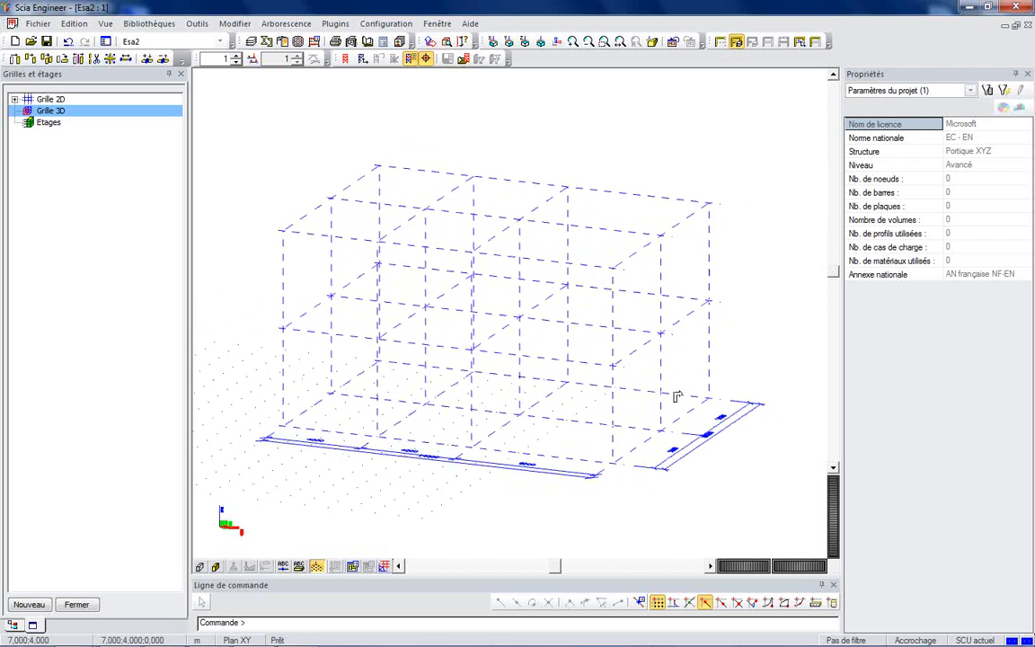
pyautogui.click(87, 608)
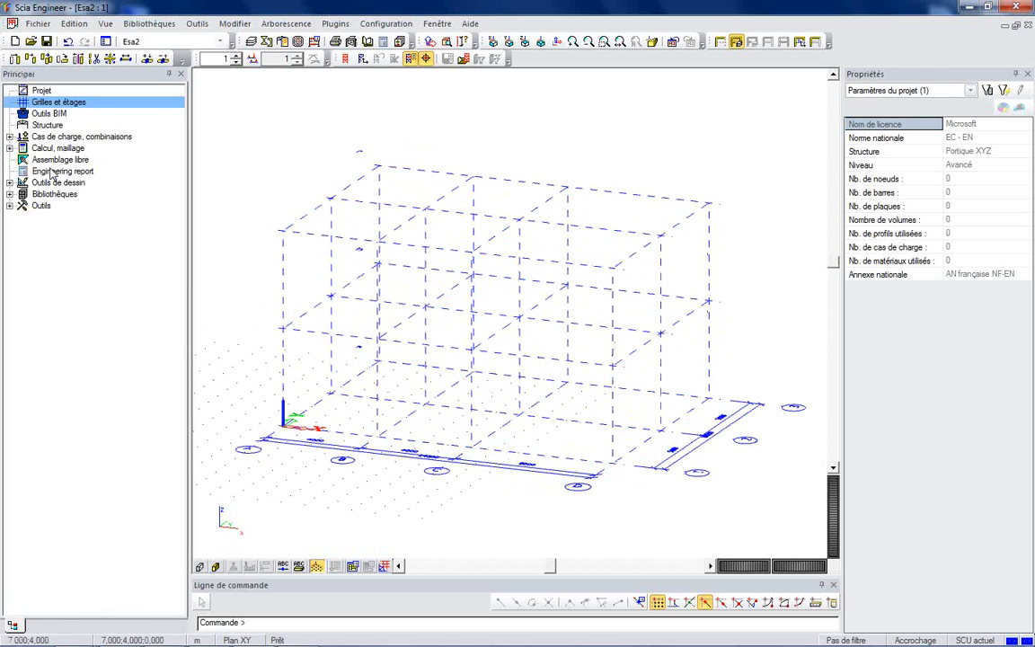
pyautogui.click(41, 126)
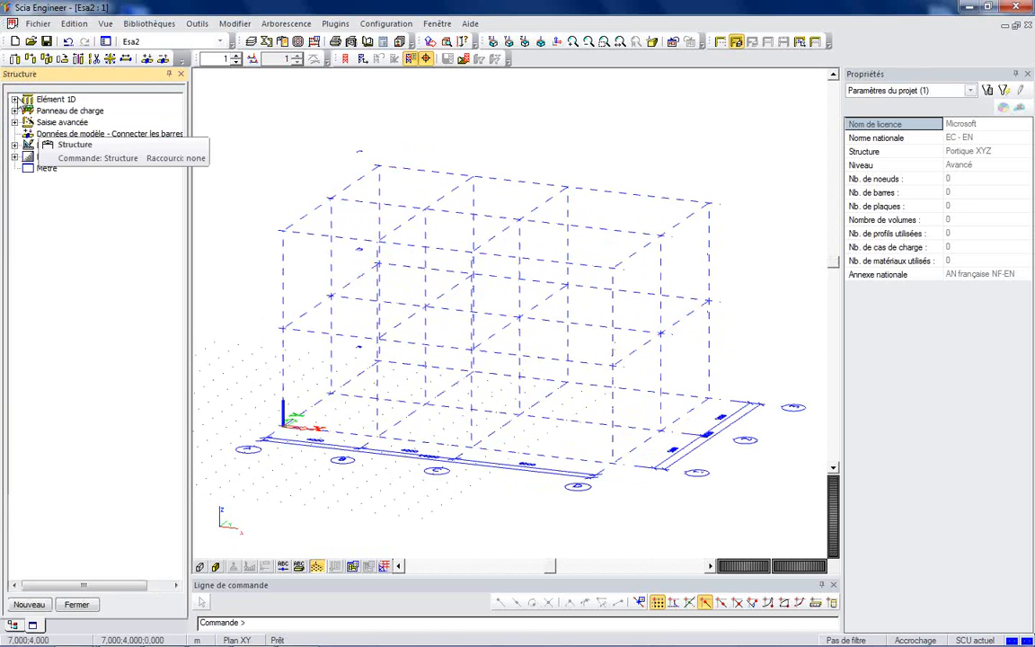
pyautogui.click(14, 100)
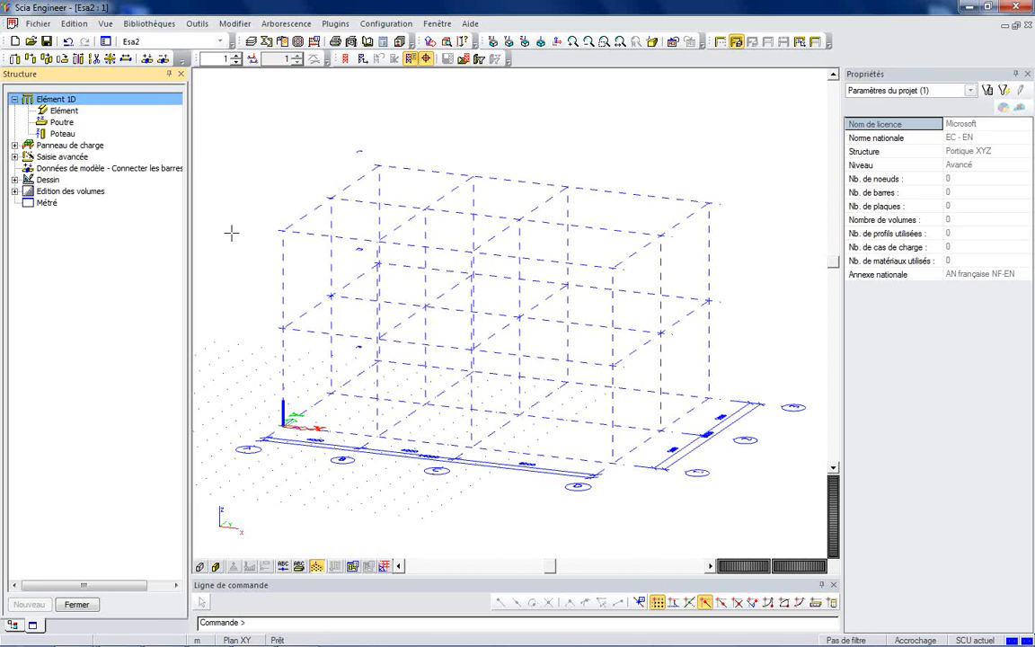
# Configure snapping to use the 3D grid only, with the dot grid (Trame) and end points/nodes disabled.
pyautogui.doubleClick(900, 640)
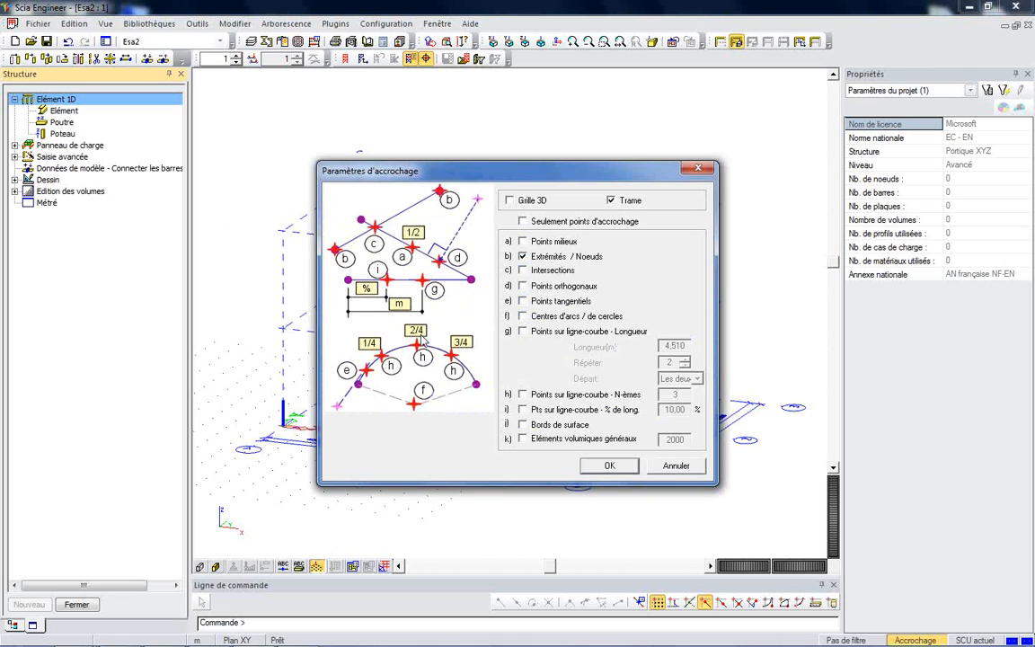
pyautogui.moveTo(442, 173); pyautogui.dragTo(405, 45)
pyautogui.click(469, 66)
pyautogui.click(571, 66)
pyautogui.click(493, 123)
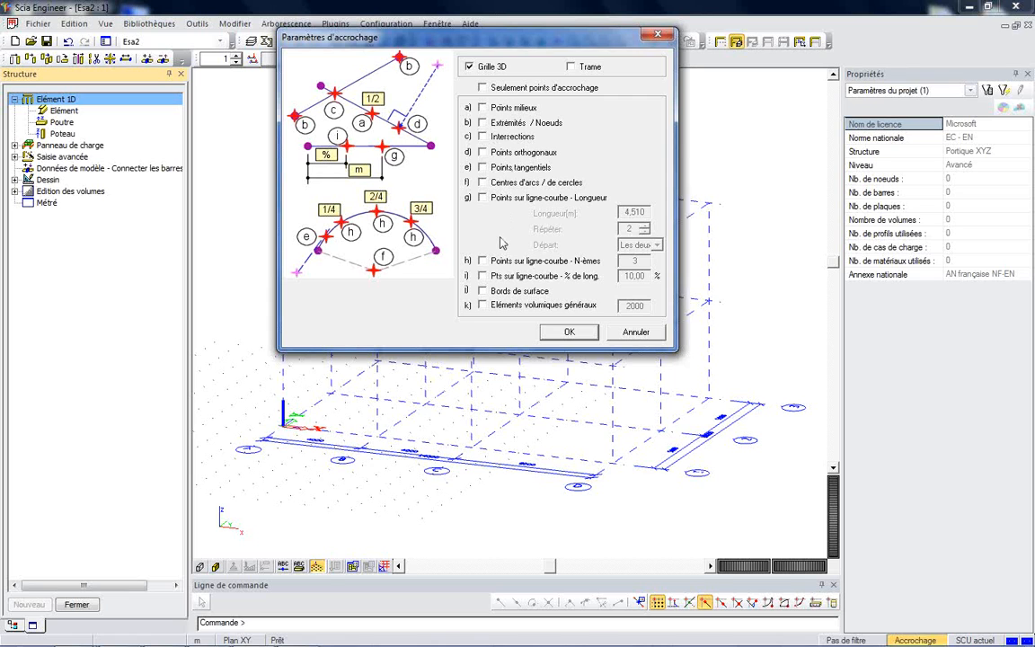
pyautogui.click(569, 332)
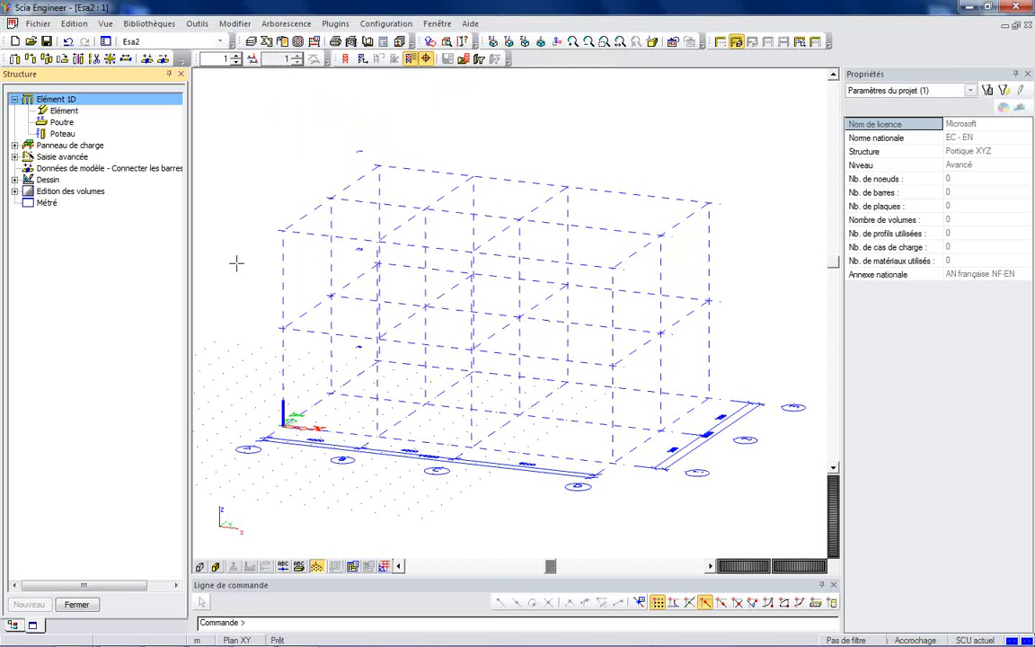
# Start a new 1D member and add the steel section IPE270 to the project.
pyautogui.keyDown('ctrl'); pyautogui.moveTo(458, 293); pyautogui.dragTo(450, 300, button='right'); pyautogui.keyUp('ctrl')
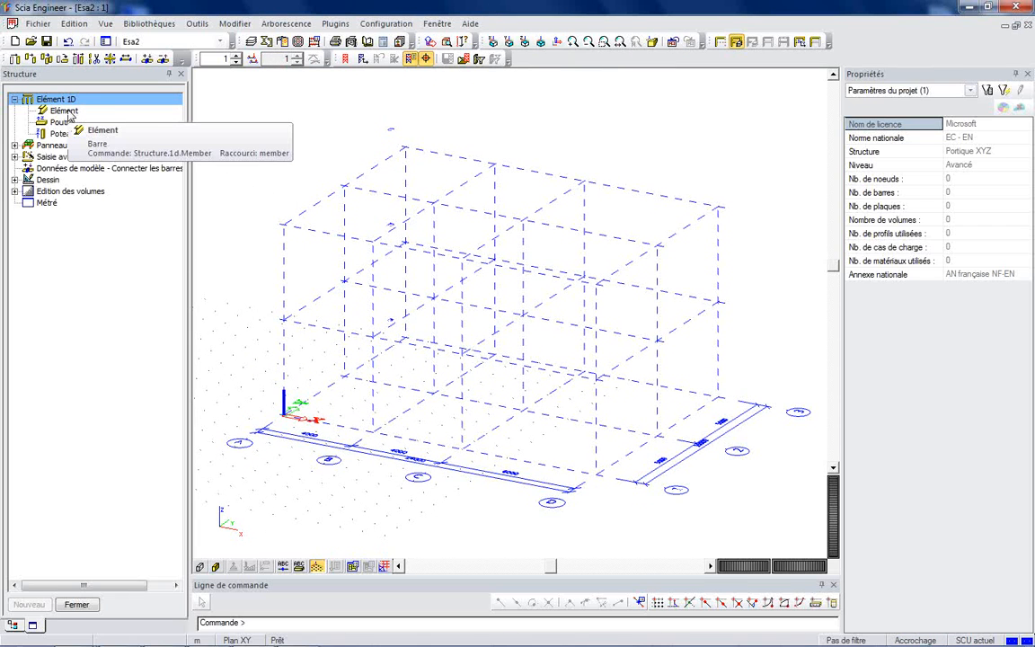
pyautogui.doubleClick(65, 111)
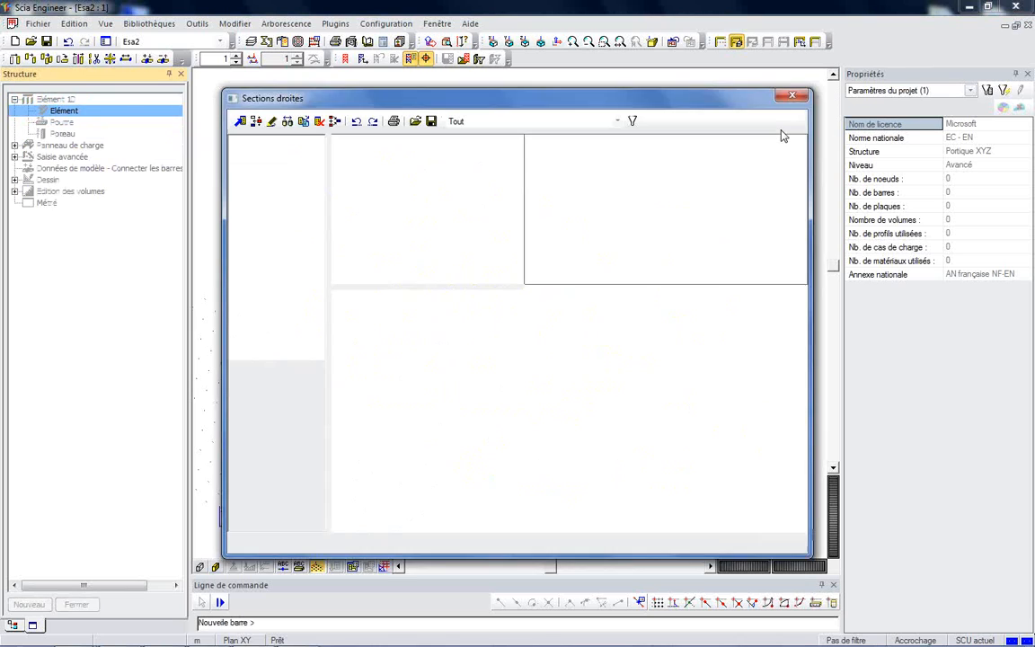
pyautogui.moveTo(440, 176); pyautogui.dragTo(435, 106)
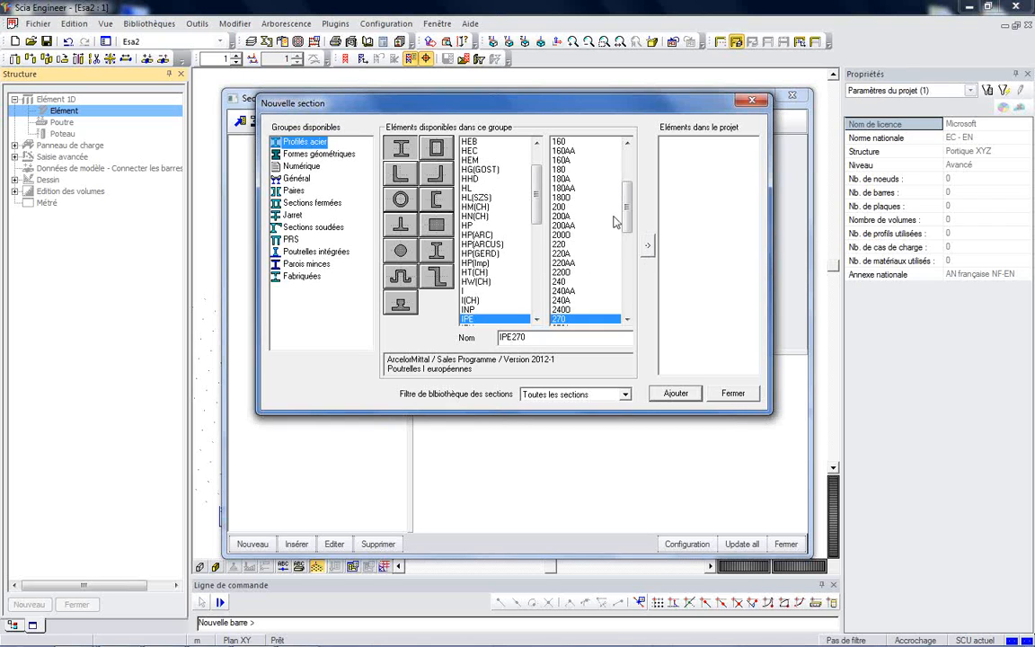
pyautogui.moveTo(628, 217); pyautogui.dragTo(628, 234)
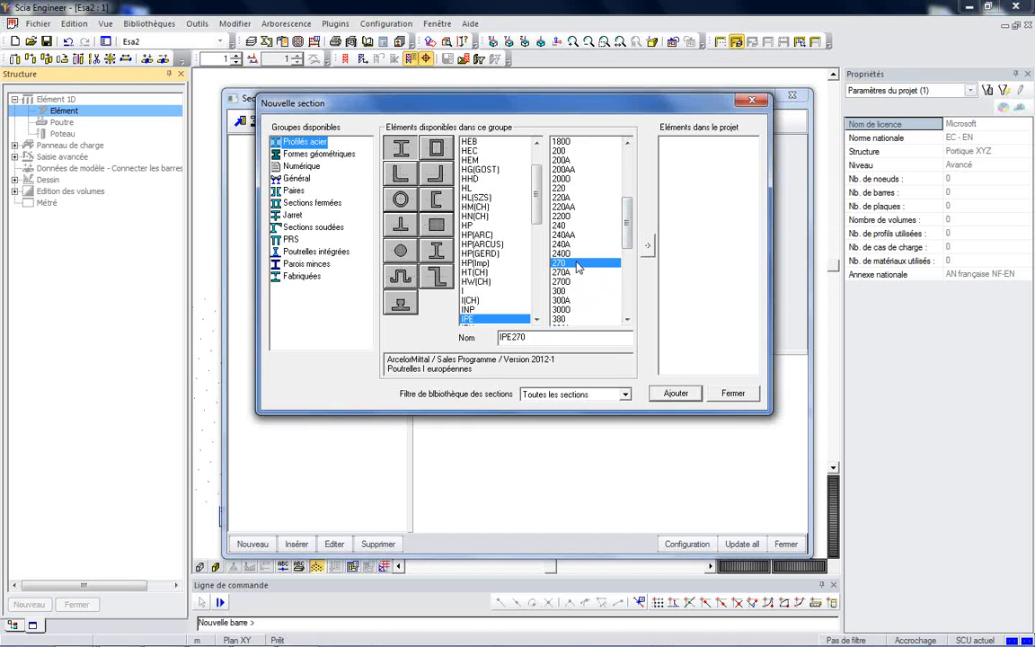
pyautogui.click(648, 246)
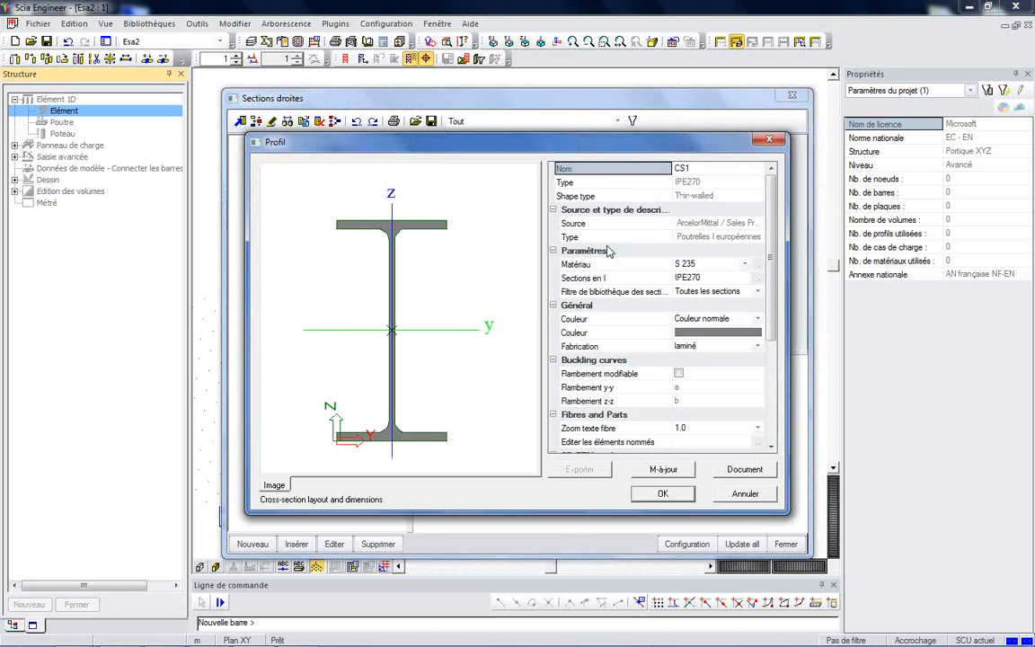
pyautogui.click(660, 494)
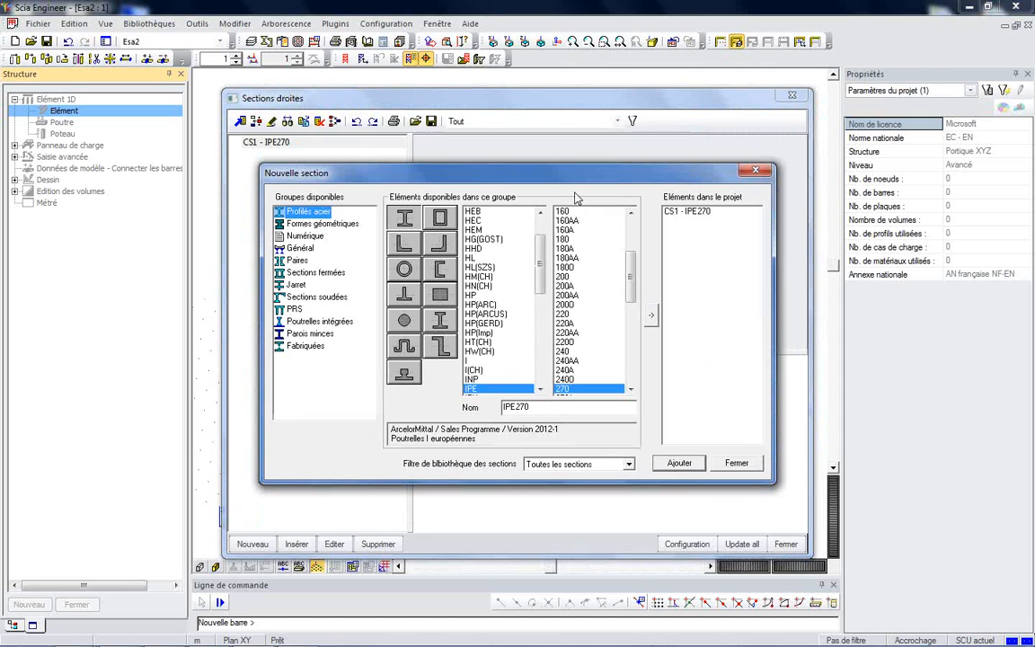
# Add the steel section IPE220 to the project.
pyautogui.moveTo(626, 290); pyautogui.dragTo(637, 310)
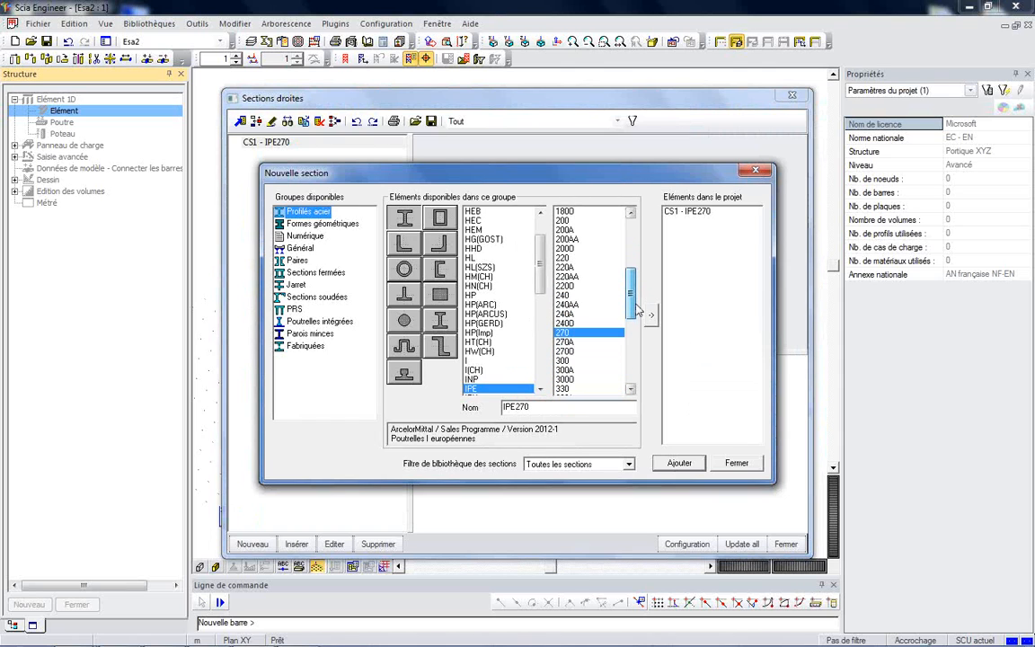
pyautogui.click(563, 257)
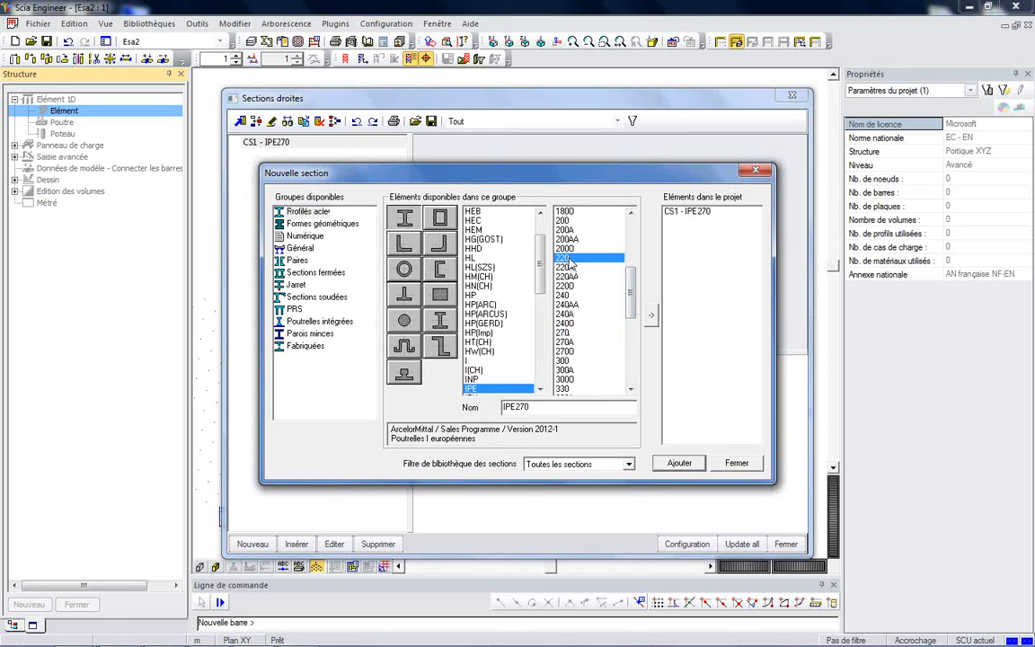
pyautogui.click(647, 313)
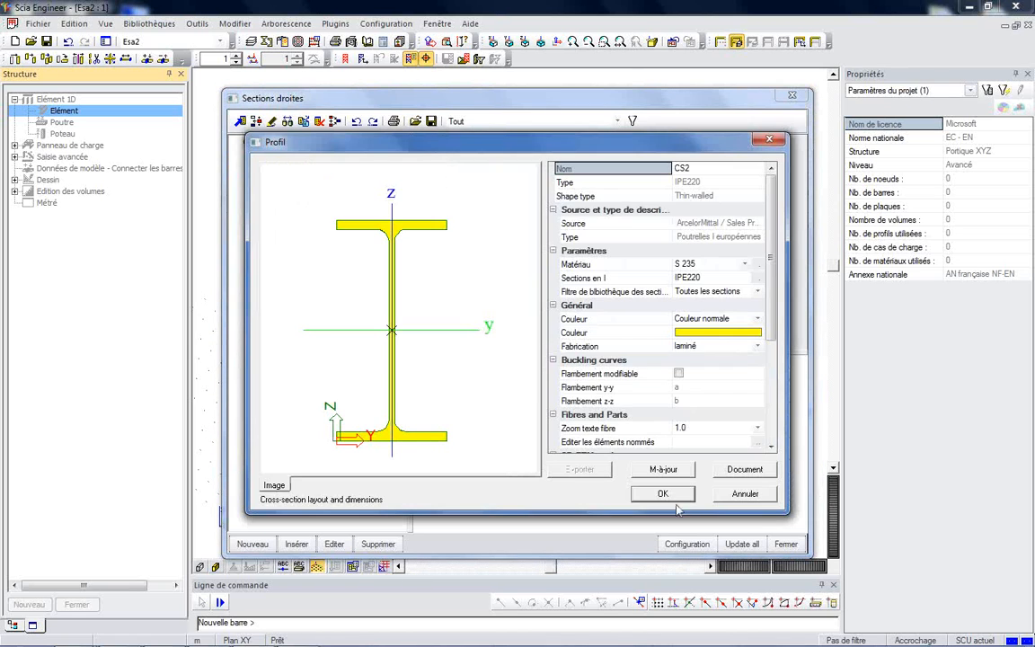
pyautogui.click(671, 494)
# Add the wide-flange steel section HEA200 to the project.
pyautogui.moveTo(539, 265)
pyautogui.mouseDown()
pyautogui.moveTo(539, 311)
pyautogui.moveTo(540, 261)
pyautogui.mouseUp()
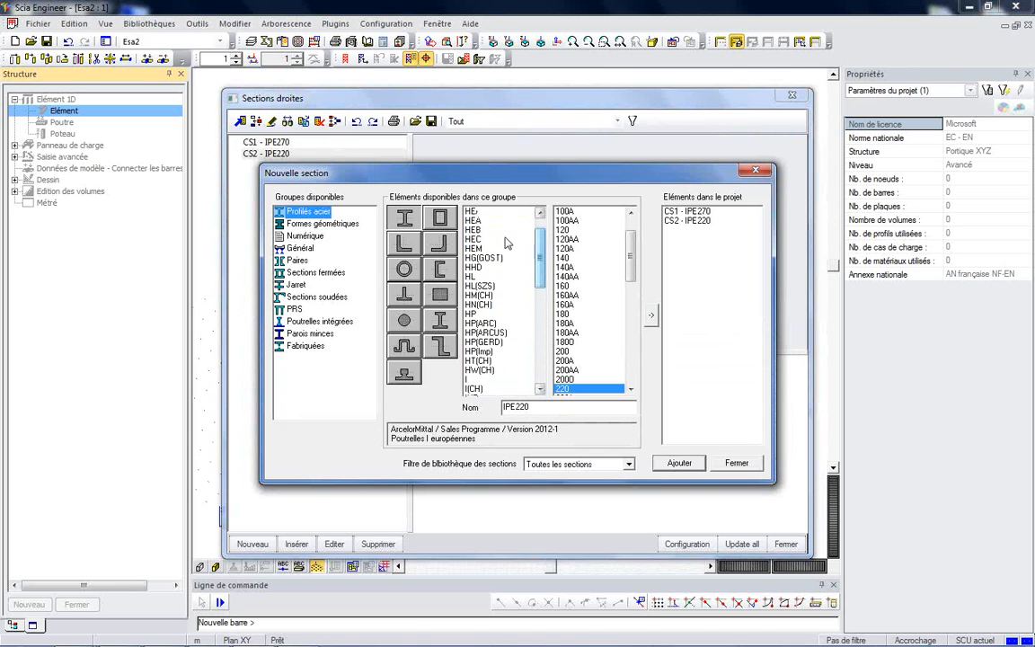
pyautogui.click(472, 220)
pyautogui.moveTo(631, 245); pyautogui.dragTo(630, 285)
pyautogui.scroll(1, 632, 259)
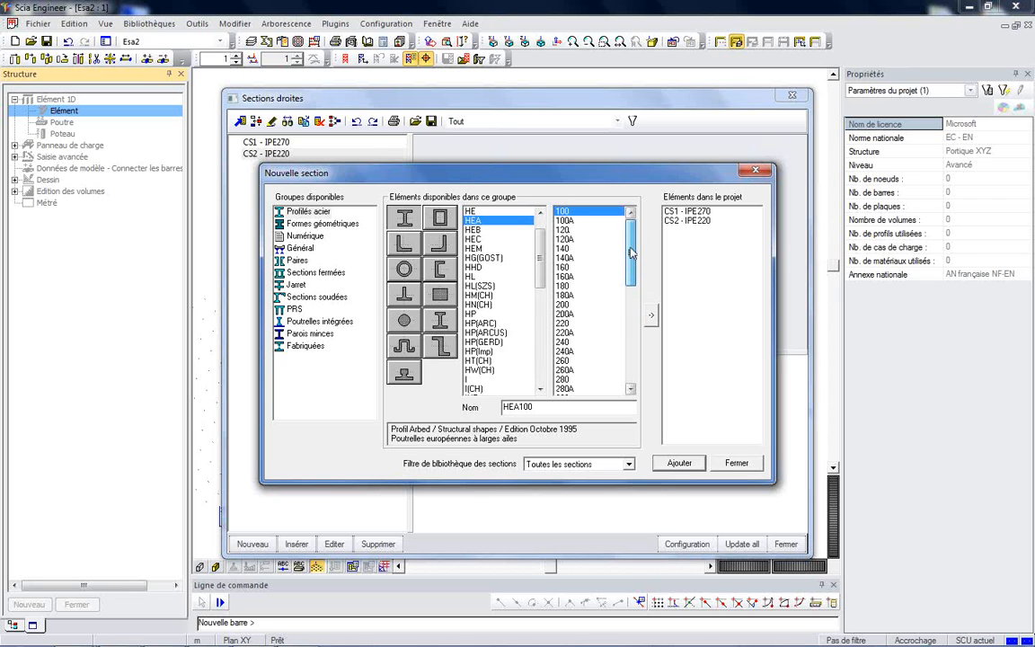
pyautogui.click(564, 315)
pyautogui.click(576, 296)
pyautogui.click(654, 318)
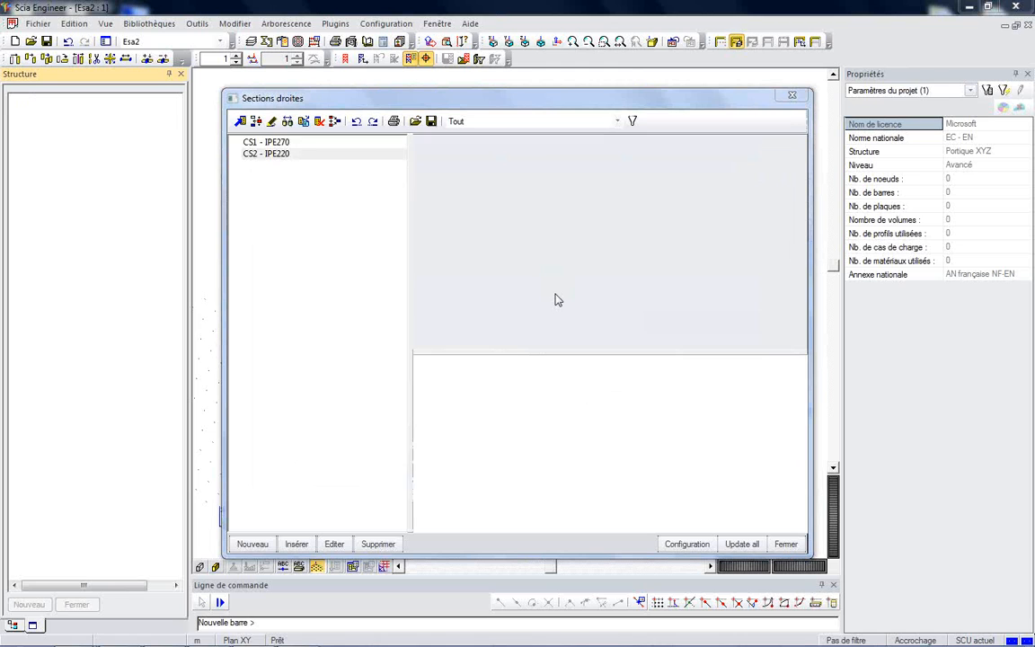
pyautogui.click(666, 496)
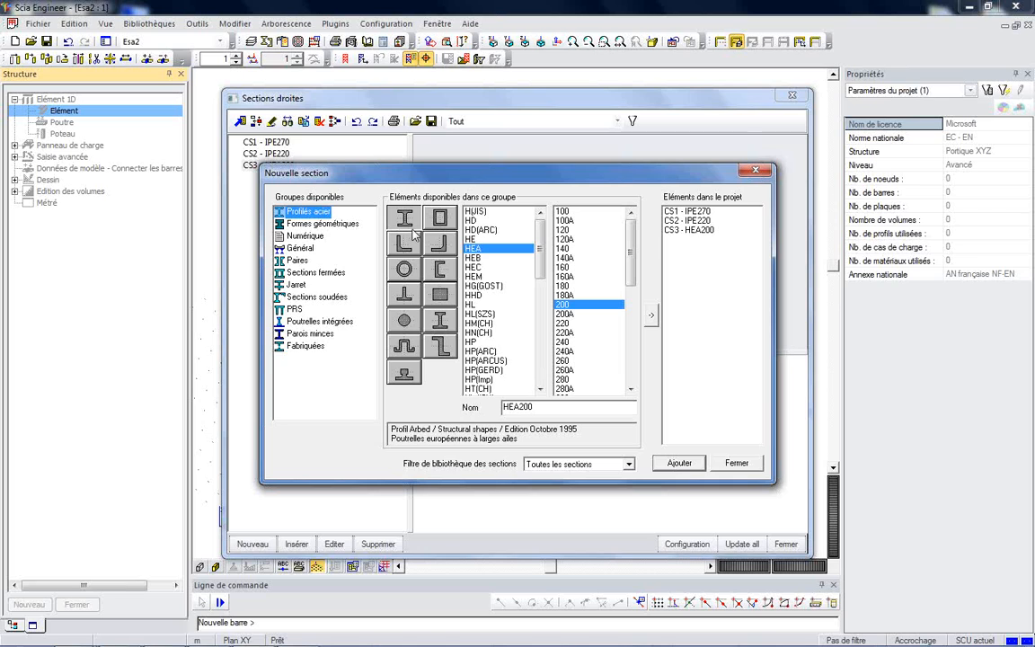
# Add the steel section IPE100 to the project and finish adding new sections.
pyautogui.scroll(-6, 503, 284)
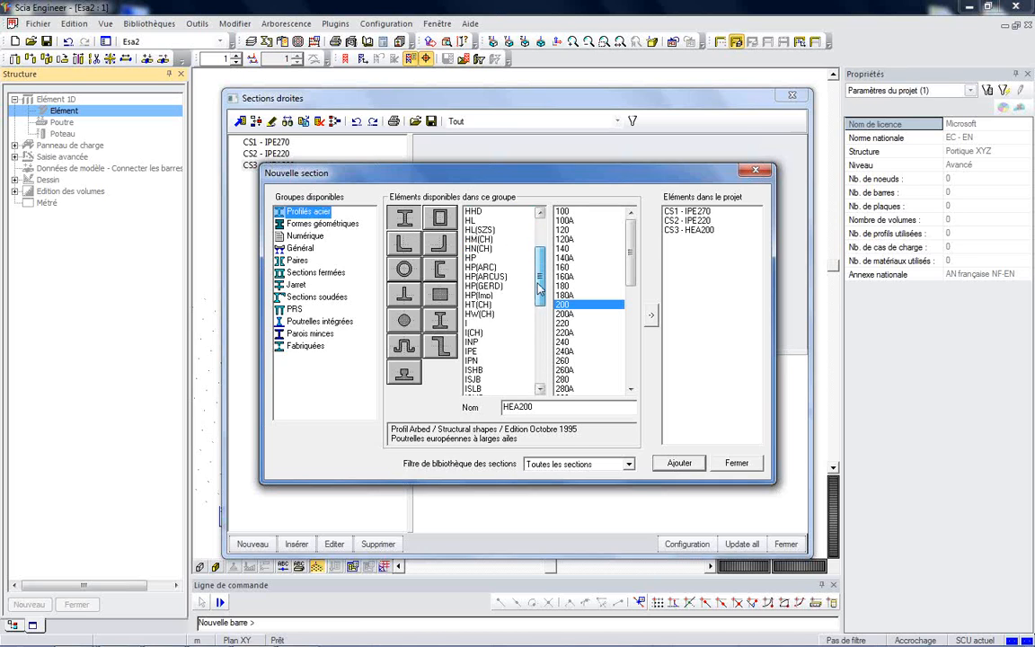
pyautogui.click(471, 258)
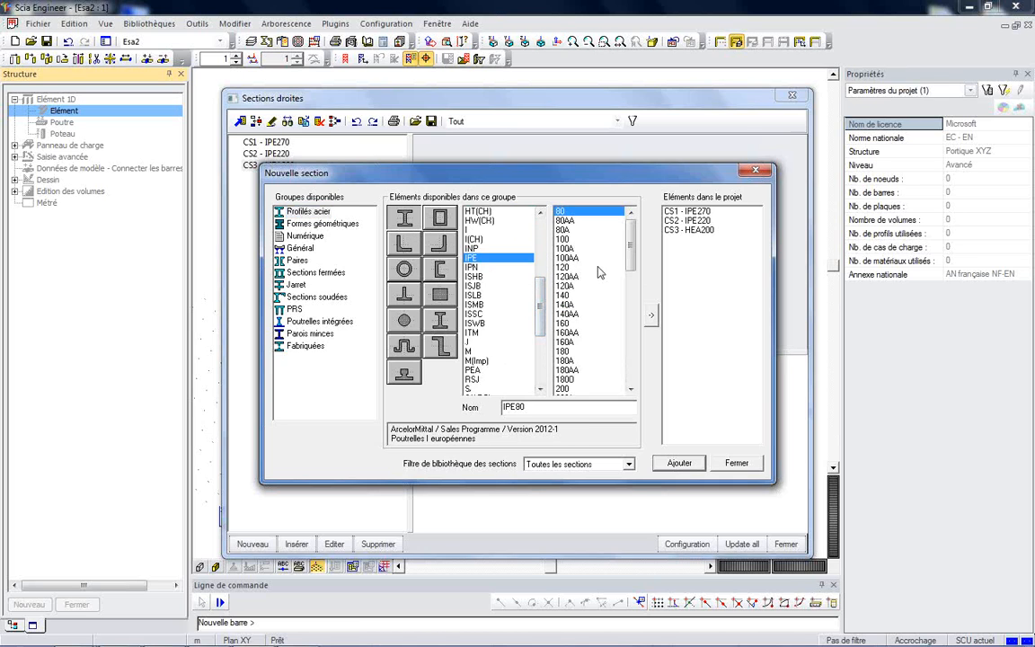
pyautogui.moveTo(630, 255); pyautogui.dragTo(630, 271)
pyautogui.scroll(2, 574, 245)
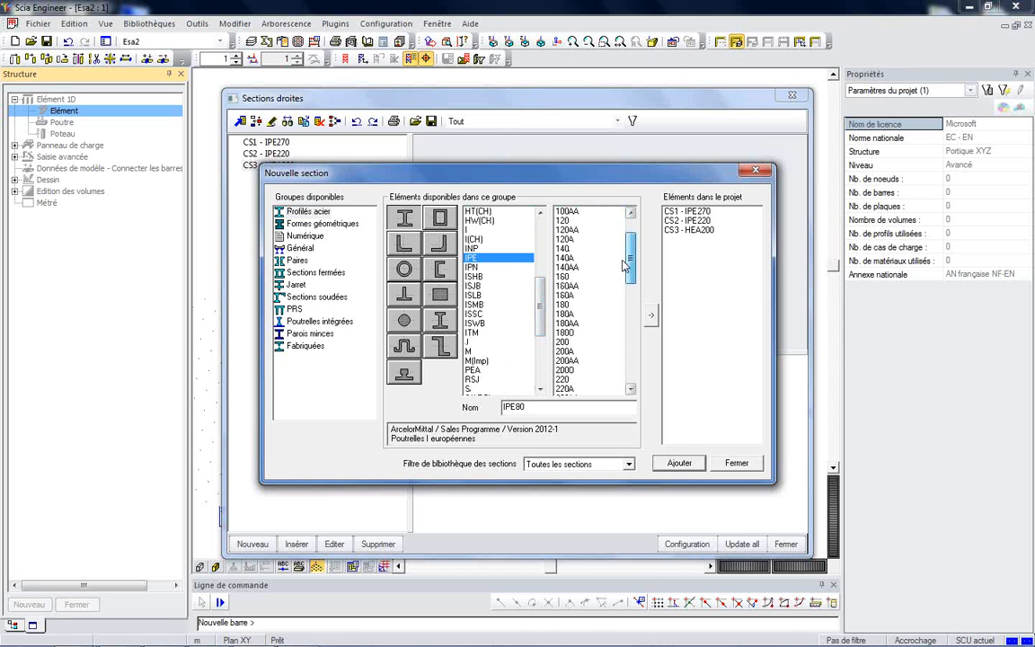
pyautogui.click(566, 239)
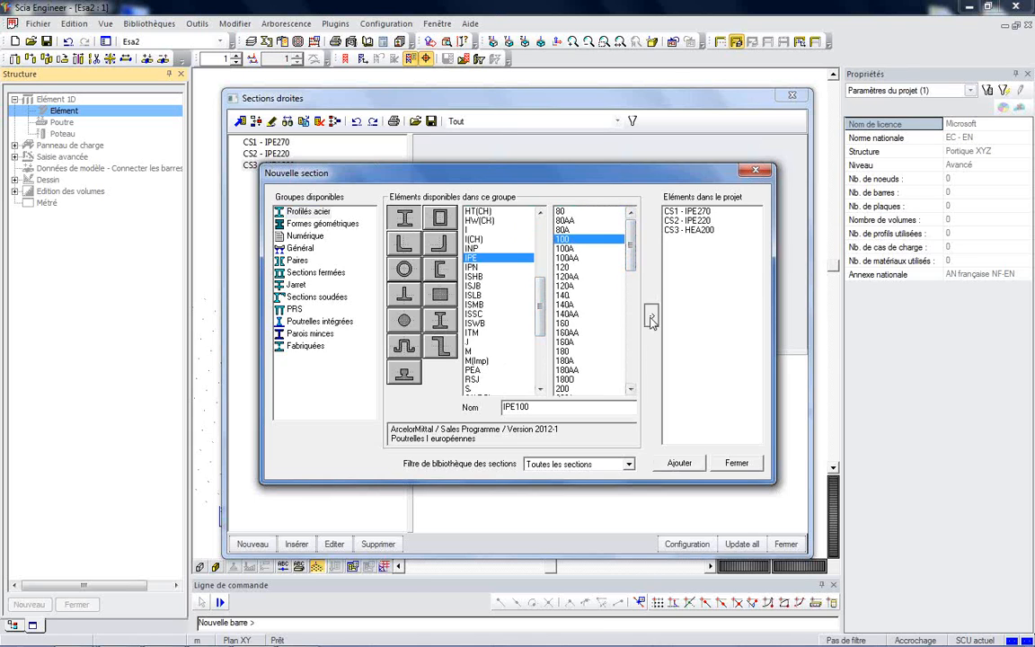
pyautogui.click(650, 315)
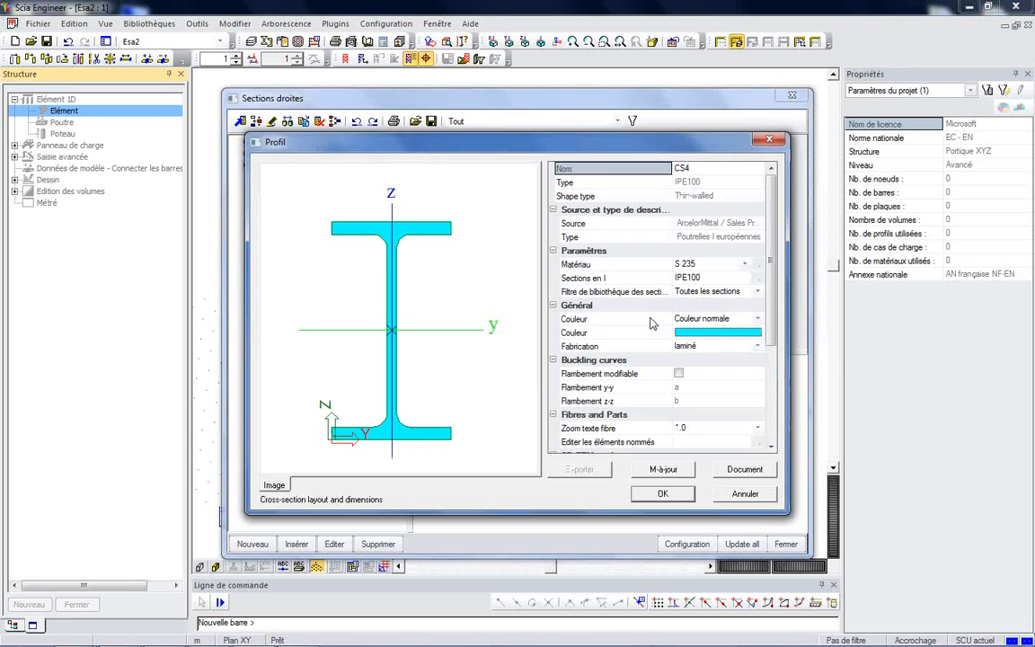
pyautogui.click(661, 495)
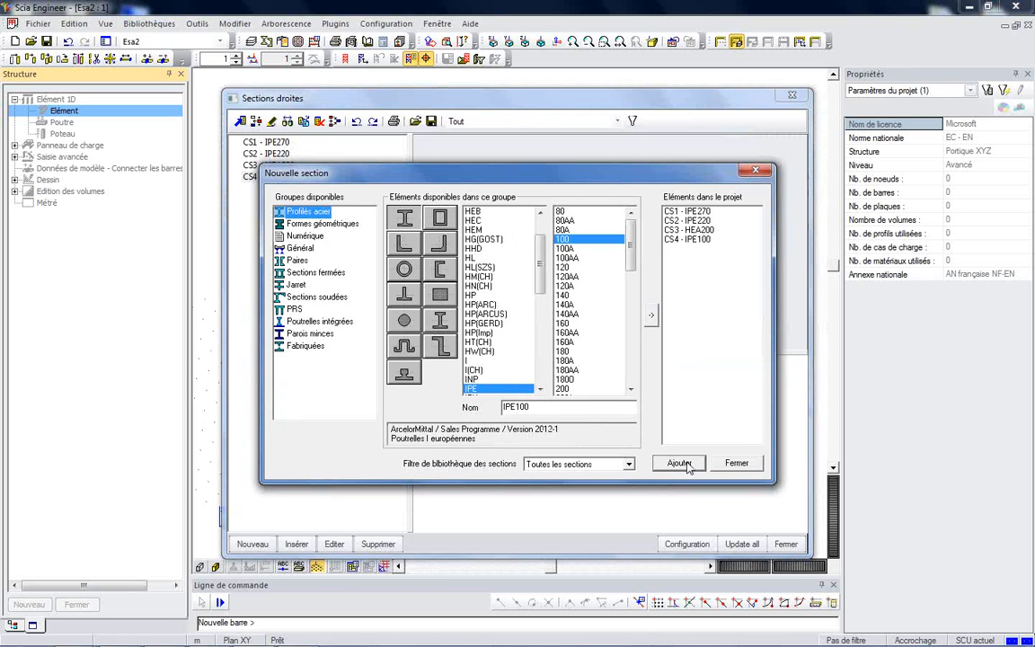
pyautogui.click(685, 464)
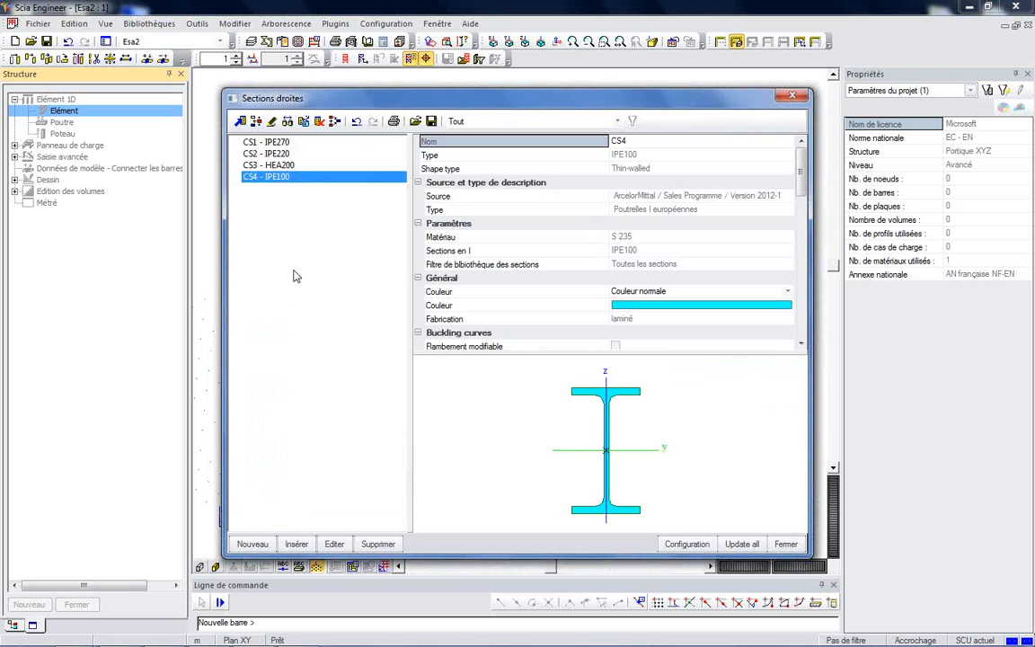
# Review the project's sections and the HEA200 properties, and close the section library with HEA200 selected.
pyautogui.click(256, 141)
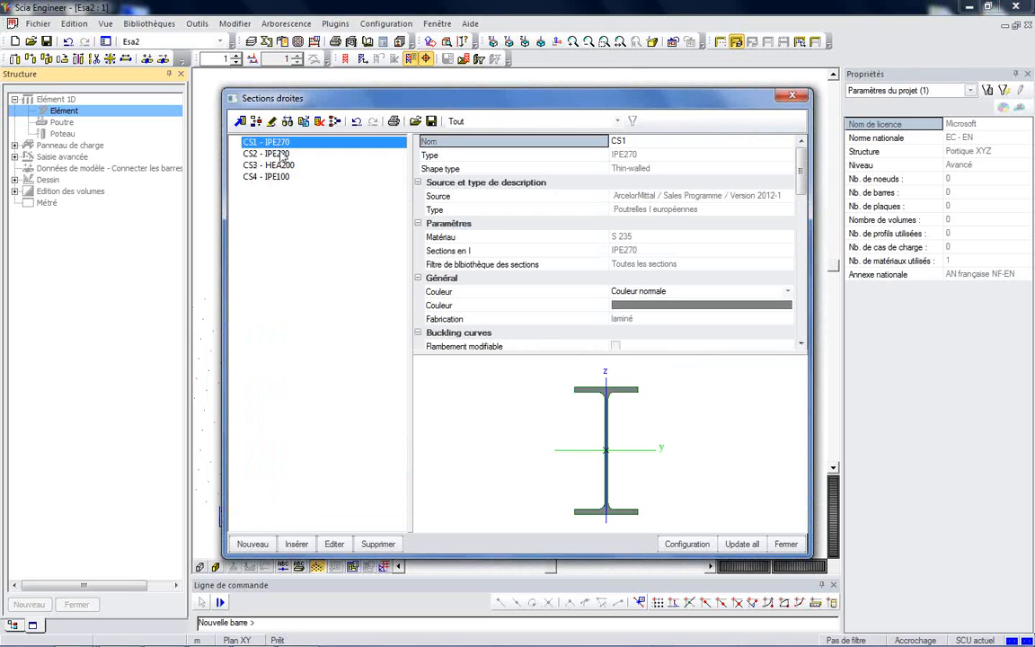
pyautogui.click(280, 154)
pyautogui.press('Down')
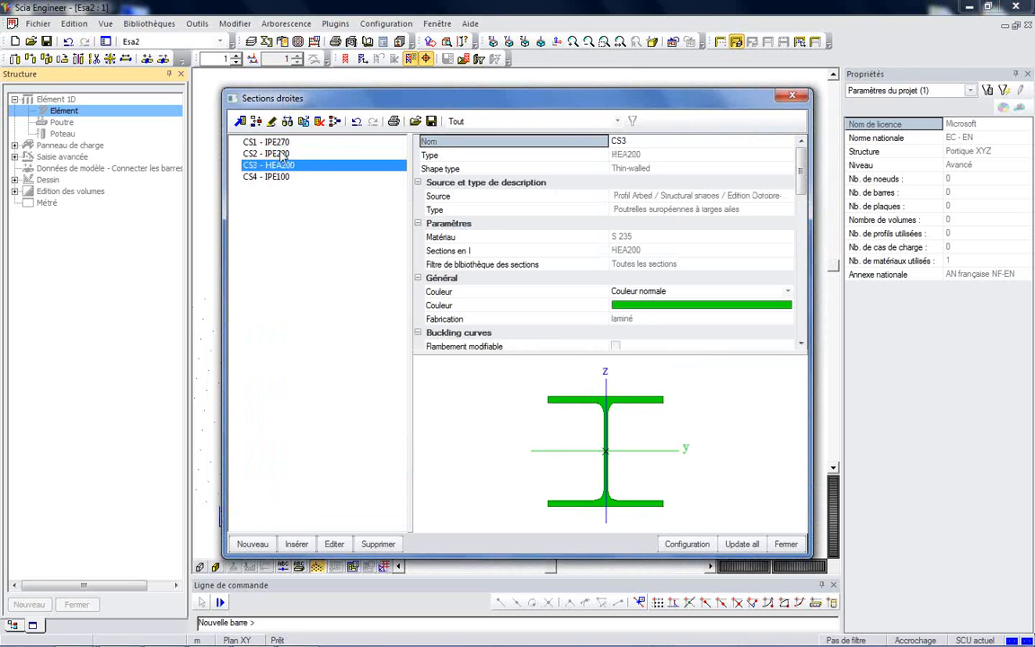
pyautogui.moveTo(803, 168); pyautogui.dragTo(798, 228)
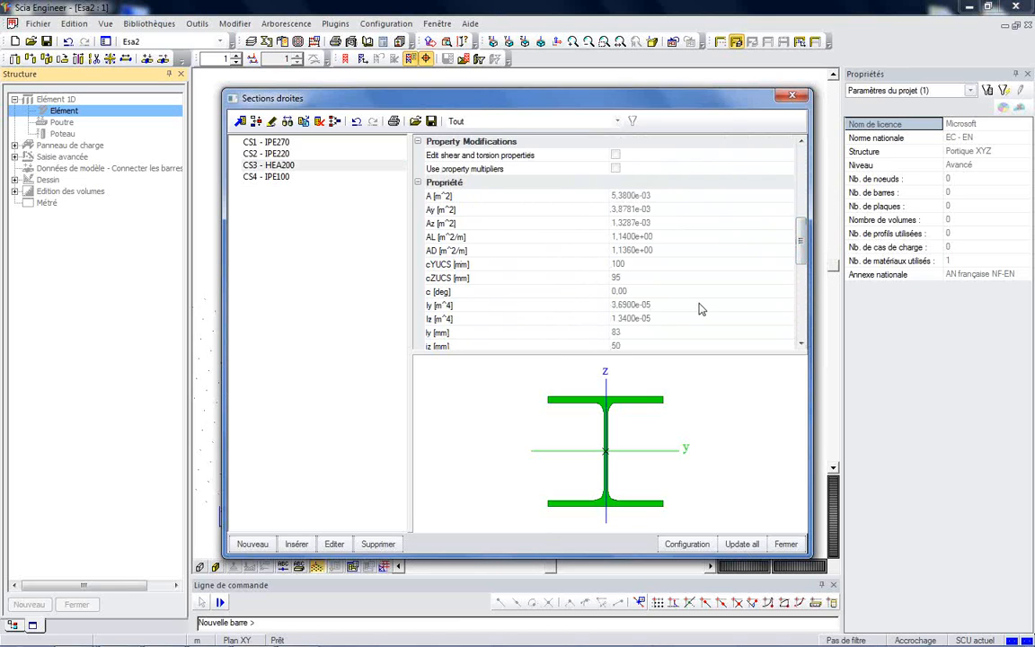
pyautogui.click(786, 544)
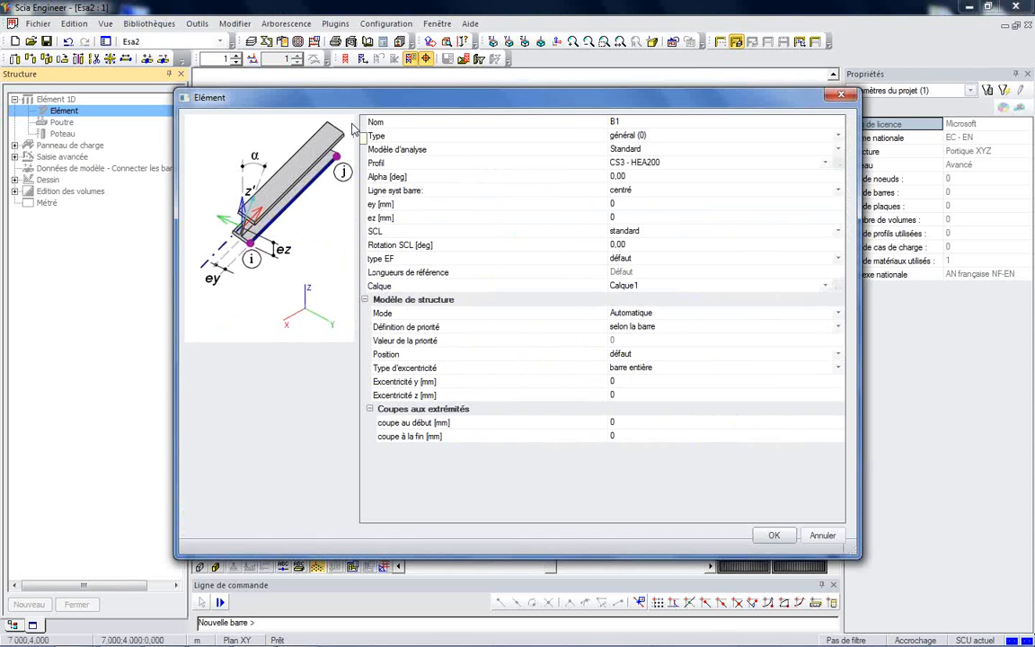
# Define the new member as type poteau (100) with the HEA200 profile and accept its settings for placement.
pyautogui.moveTo(383, 97); pyautogui.dragTo(382, 50)
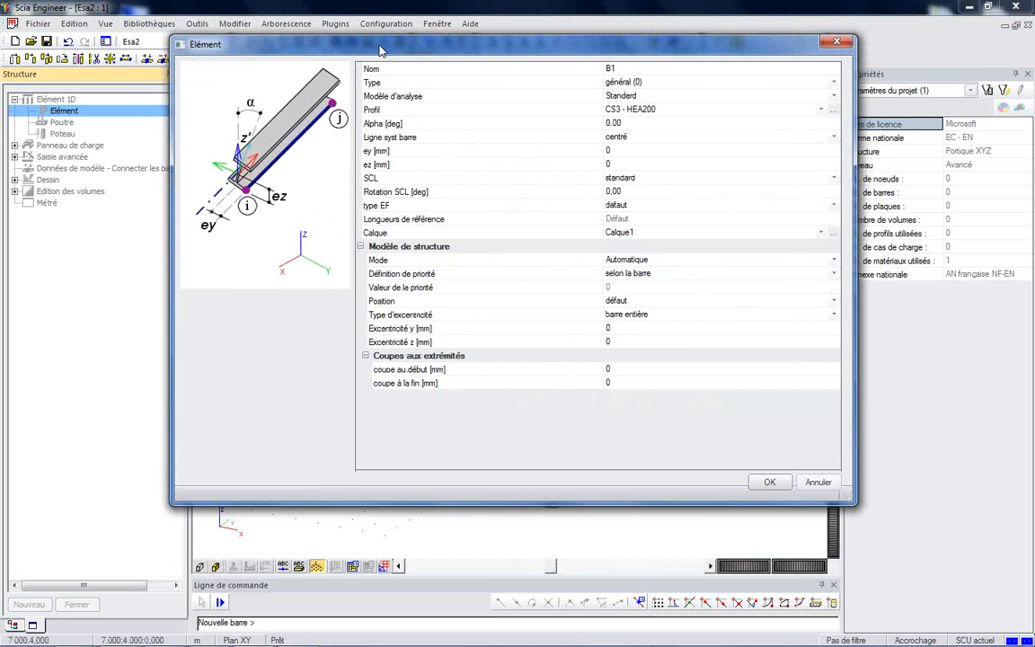
pyautogui.click(631, 82)
pyautogui.click(631, 82)
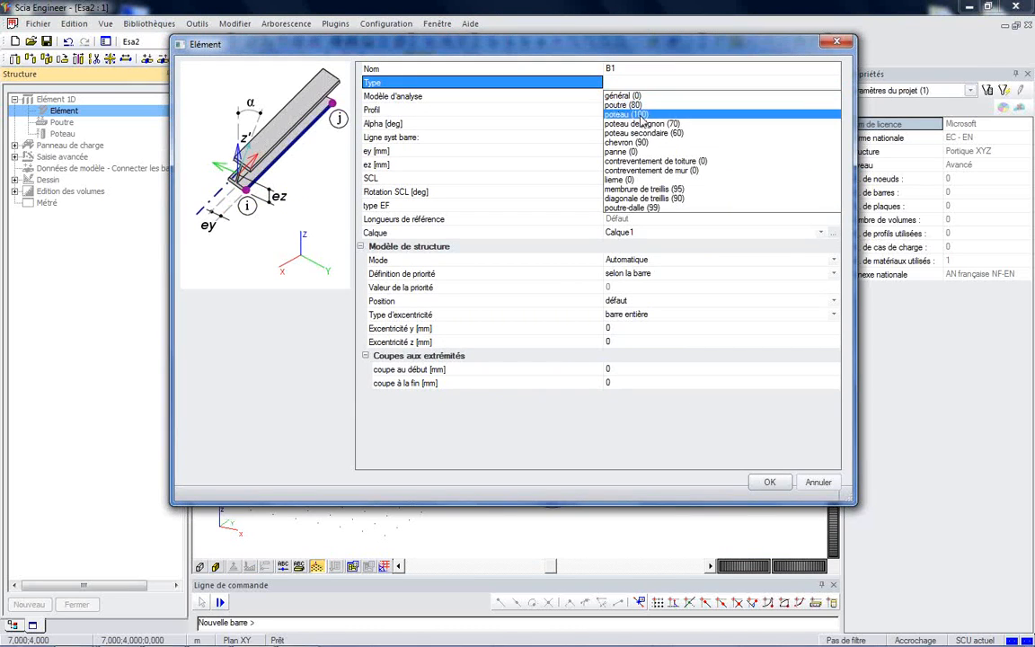
pyautogui.click(640, 116)
pyautogui.click(619, 108)
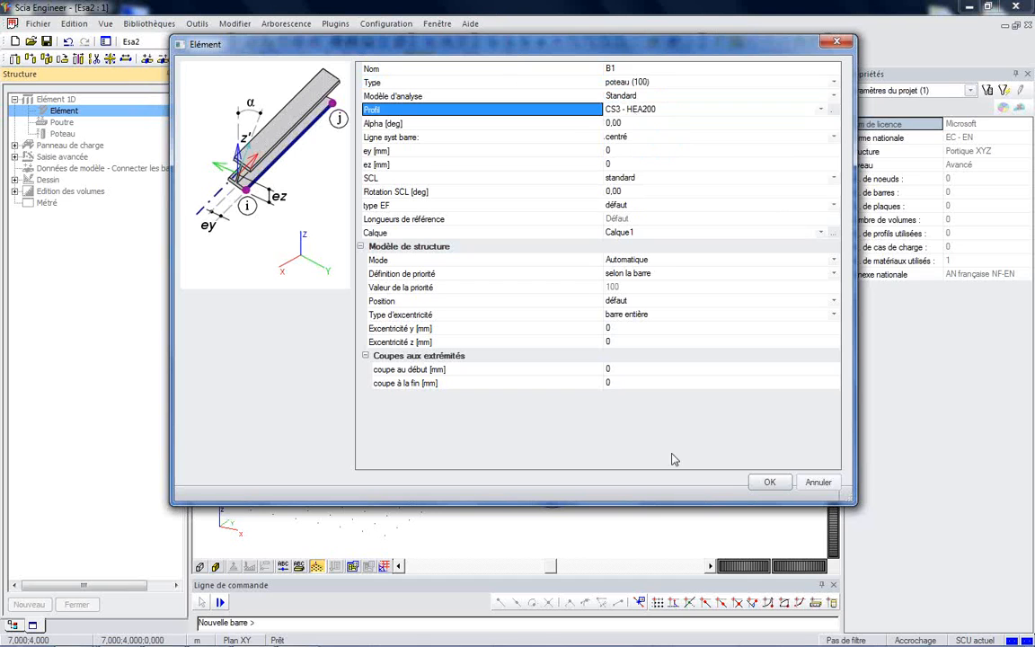
pyautogui.click(767, 484)
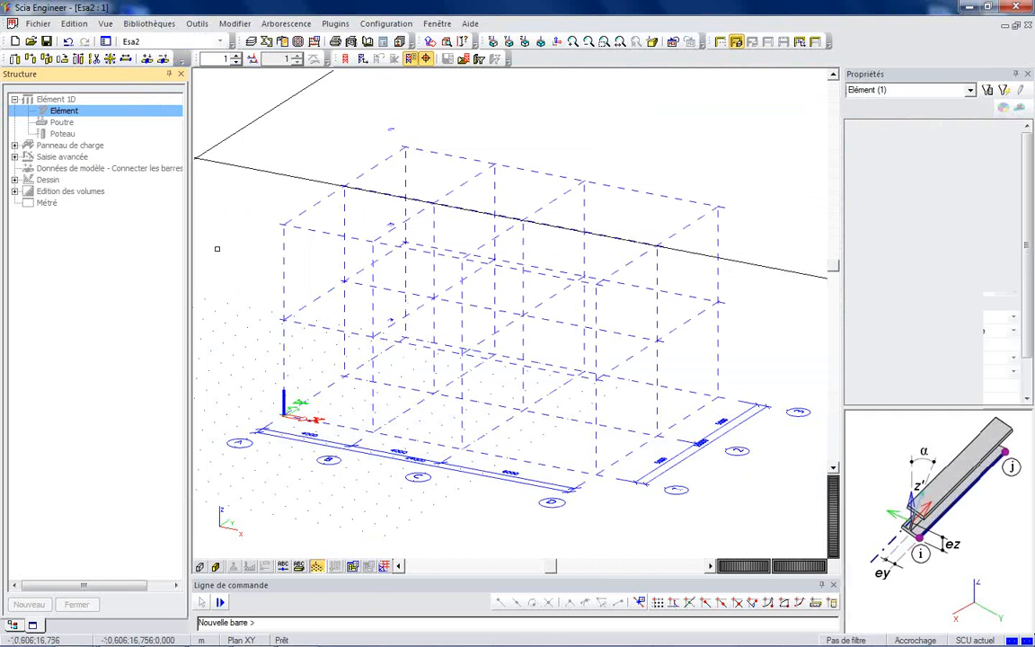
# Place HEA200 columns on the front grid row: 4000 mm high at axis A and 8000 mm high at axes B, C and D.
pyautogui.click(284, 414)
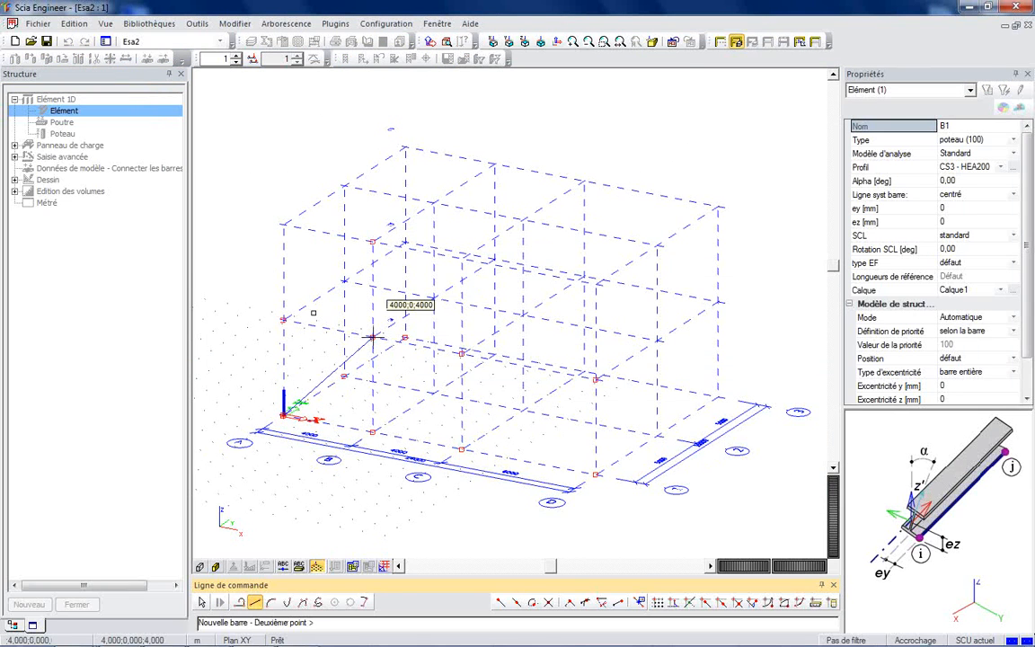
pyautogui.click(284, 319)
pyautogui.click(372, 431)
pyautogui.click(372, 241)
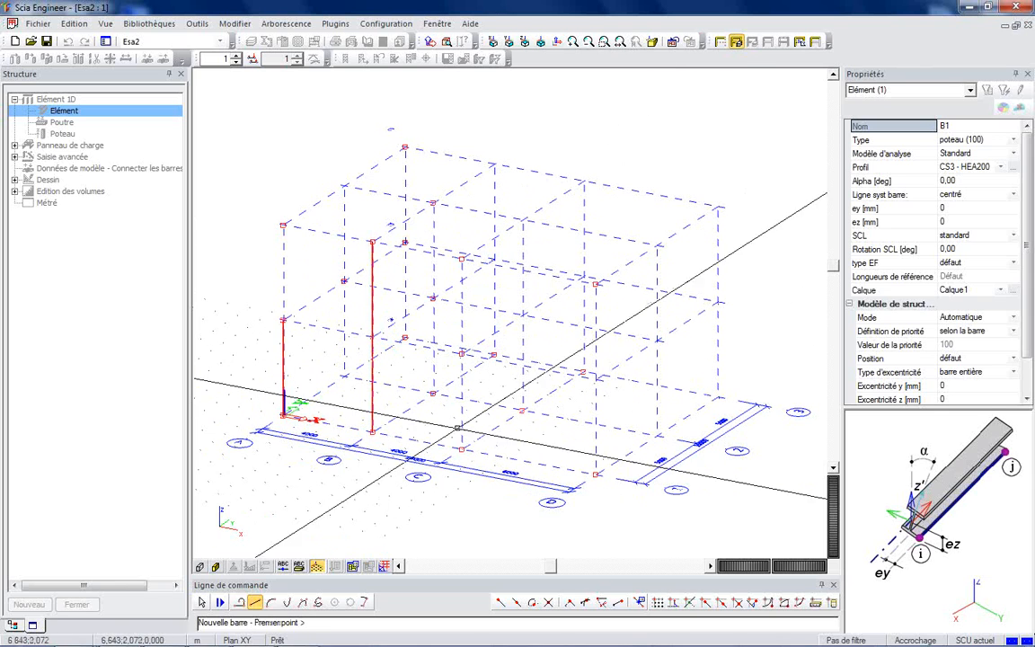
pyautogui.click(461, 450)
pyautogui.click(461, 260)
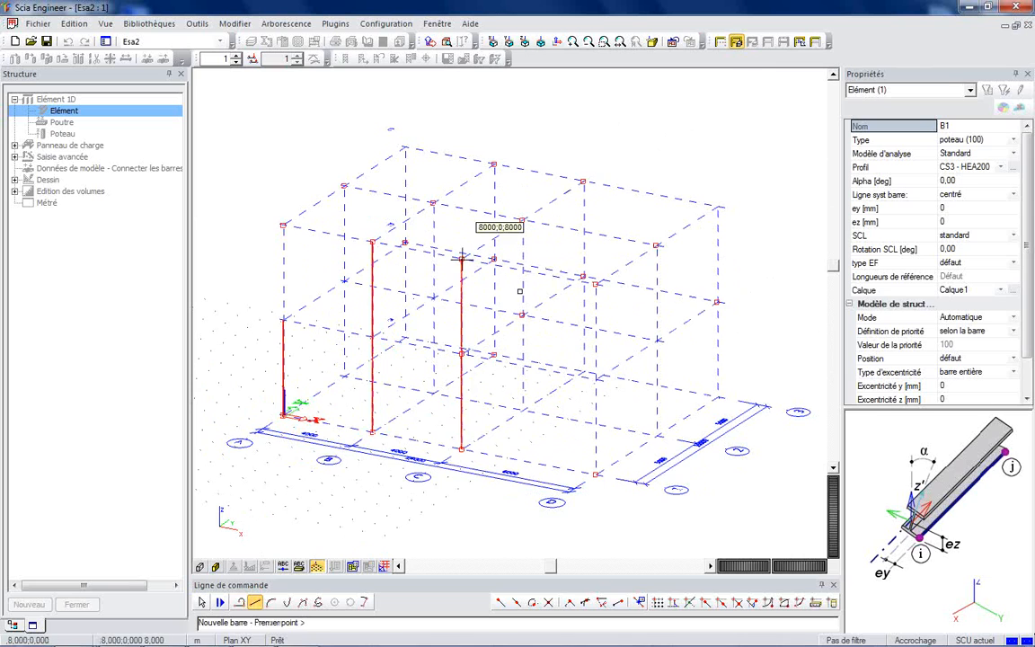
pyautogui.click(595, 474)
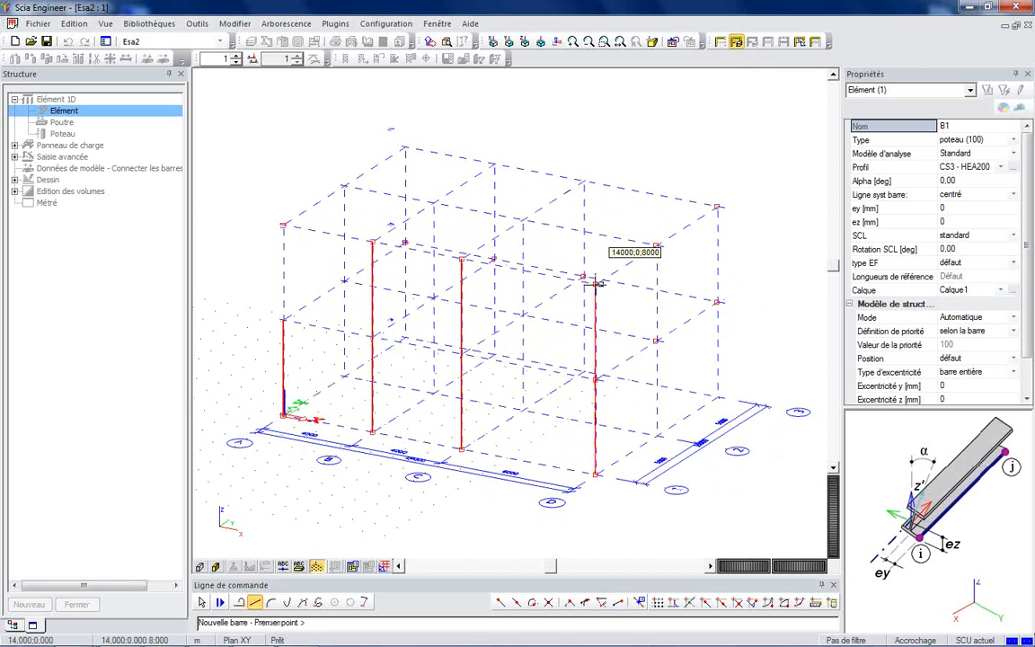
pyautogui.click(593, 279)
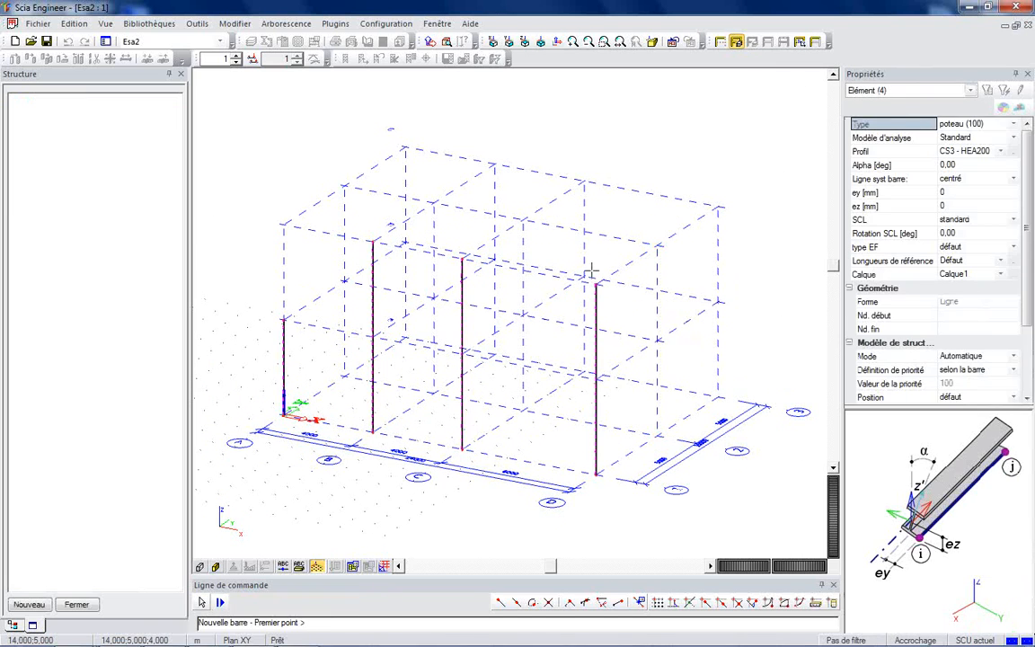
pyautogui.press('Escape')
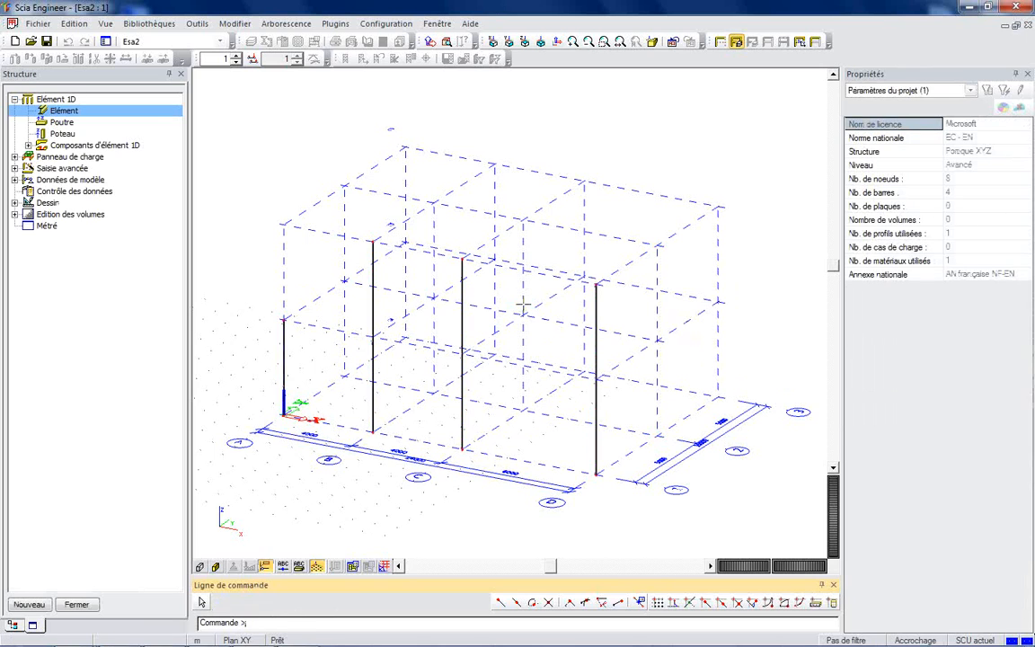
# Examine the rendered HEA200 columns, focusing on the profile shape and orientation of the column at axis A.
pyautogui.moveTo(534, 306)
pyautogui.keyDown('ctrl'); pyautogui.mouseDown(button='right')
pyautogui.moveTo(550, 300)
pyautogui.moveTo(528, 275)
pyautogui.moveTo(590, 284)
pyautogui.moveTo(525, 296)
pyautogui.mouseUp(button='right'); pyautogui.keyUp('ctrl')
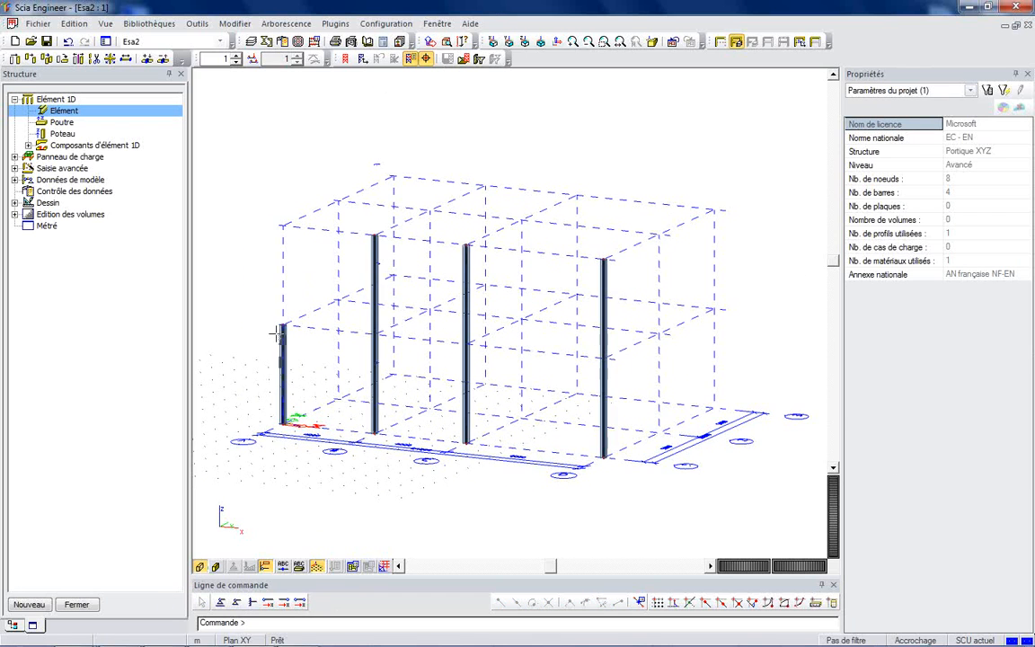
pyautogui.scroll(3, 260, 360)
pyautogui.scroll(2, 260, 372)
pyautogui.scroll(2, 303, 344)
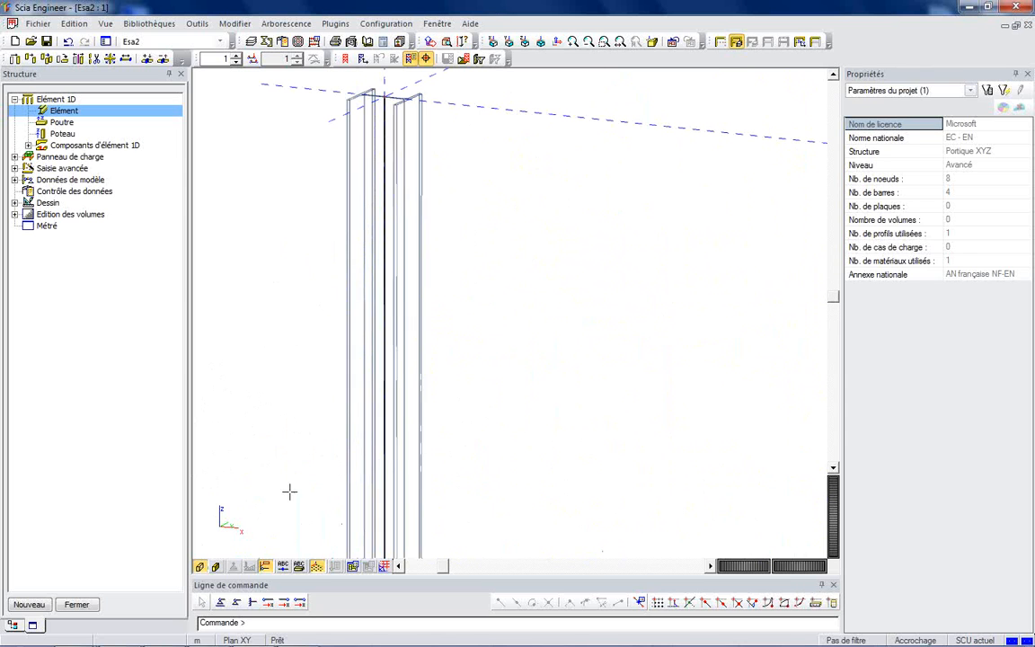
pyautogui.scroll(-5, 513, 287)
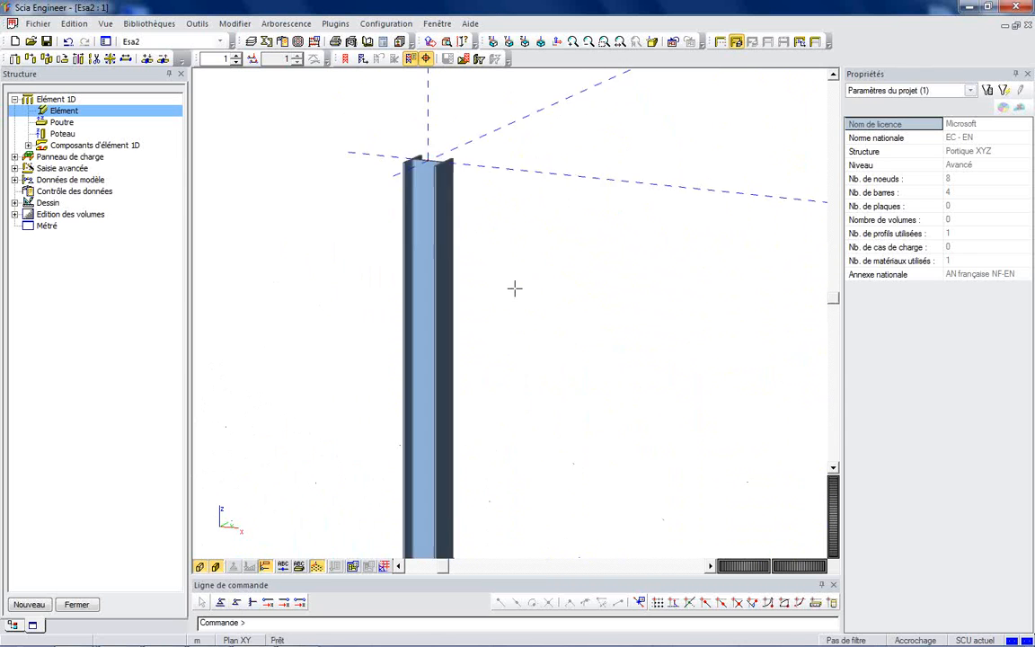
pyautogui.scroll(2, 345, 254)
pyautogui.scroll(2, 345, 254)
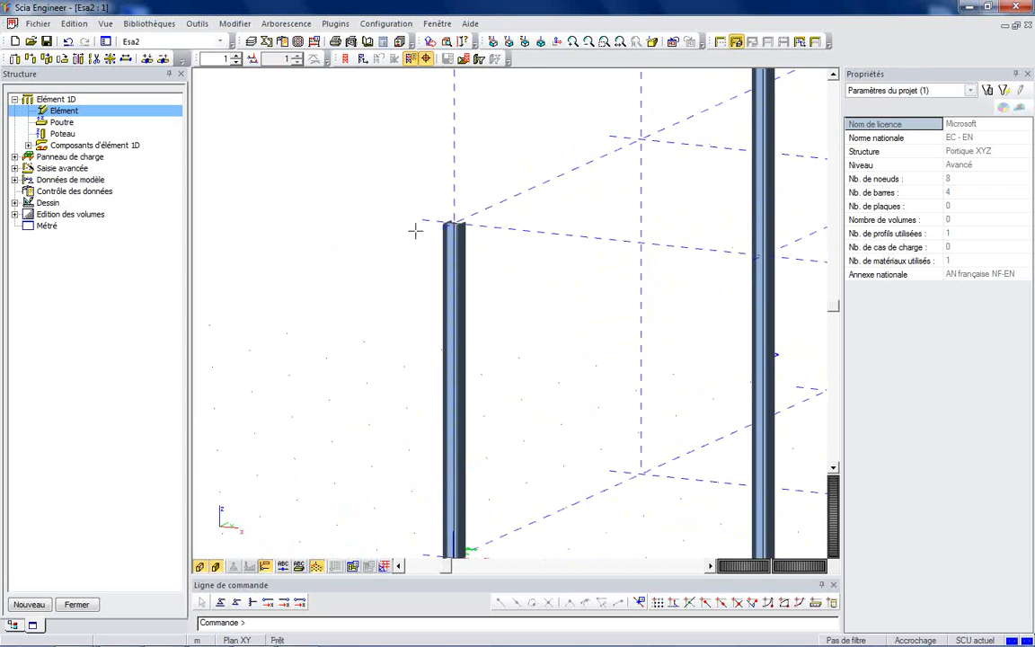
pyautogui.scroll(-2, 336, 220)
pyautogui.moveTo(402, 265)
pyautogui.keyDown('ctrl'); pyautogui.mouseDown(button='right')
pyautogui.moveTo(430, 245)
pyautogui.moveTo(396, 258)
pyautogui.moveTo(396, 279)
pyautogui.mouseUp(button='right'); pyautogui.keyUp('ctrl')
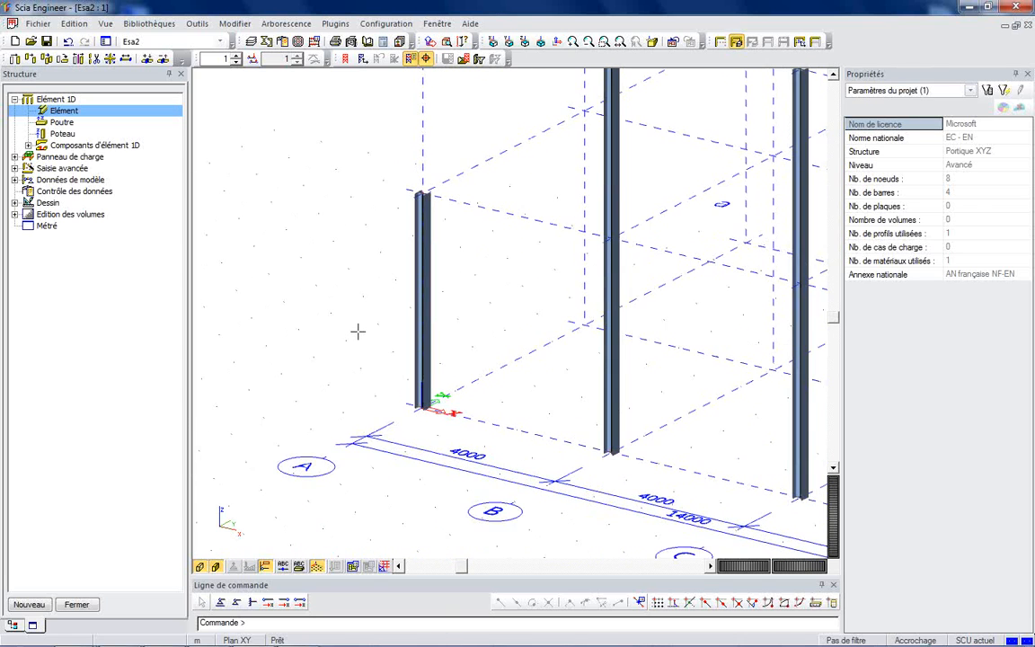
pyautogui.scroll(-3, 364, 266)
pyautogui.scroll(2, 363, 263)
pyautogui.scroll(-1, 364, 264)
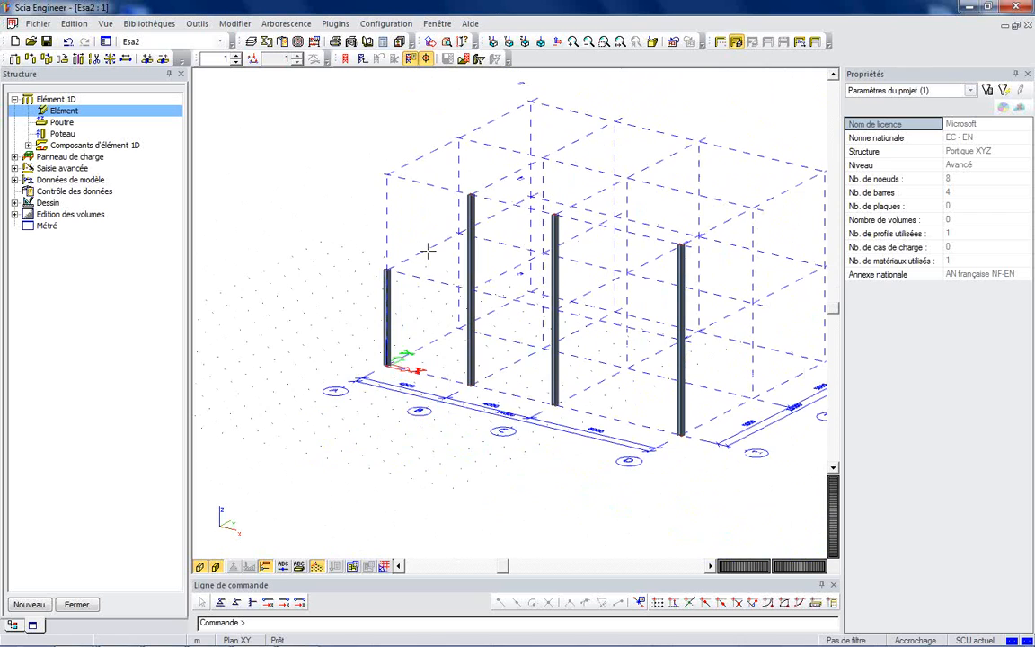
# Define a new member as type poutre (80) with the CS1 - IPE270 profile and accept its settings for placement.
pyautogui.doubleClick(62, 111)
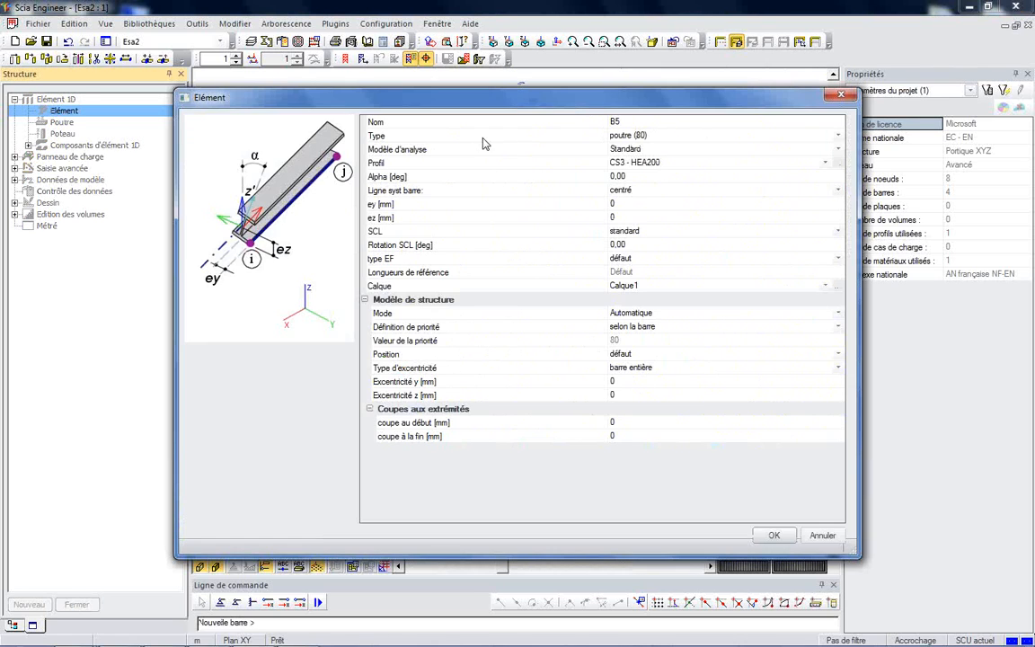
pyautogui.click(640, 162)
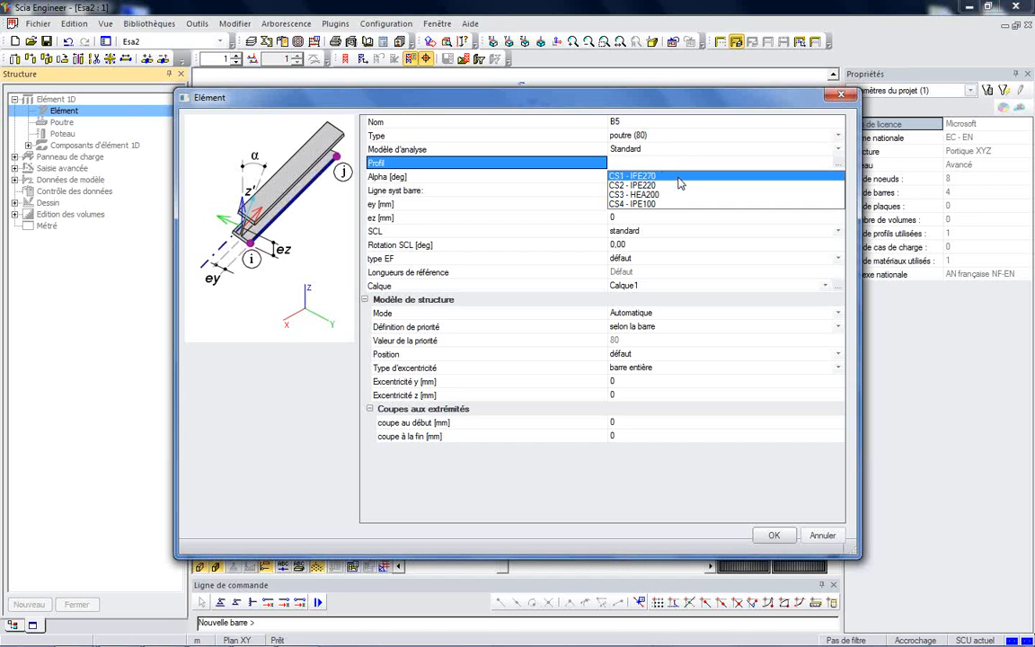
pyautogui.click(680, 176)
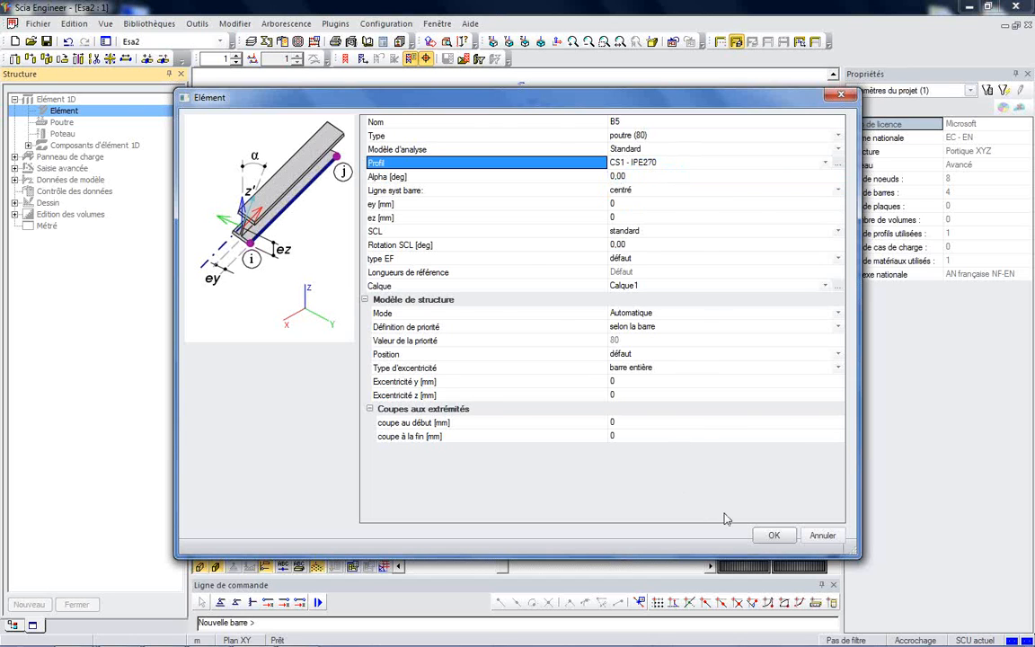
pyautogui.click(771, 535)
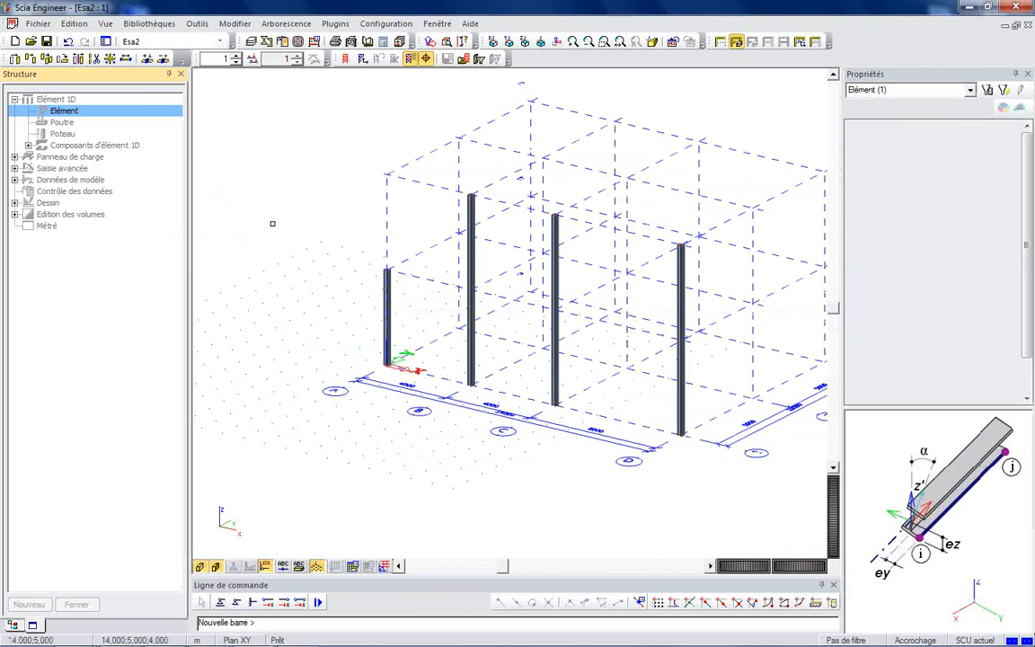
# Place IPE270 beams on the front row: A–B, B–C and C–D at the 4000 mm level, and B–C at the 8000 mm level.
pyautogui.click(388, 270)
pyautogui.click(472, 289)
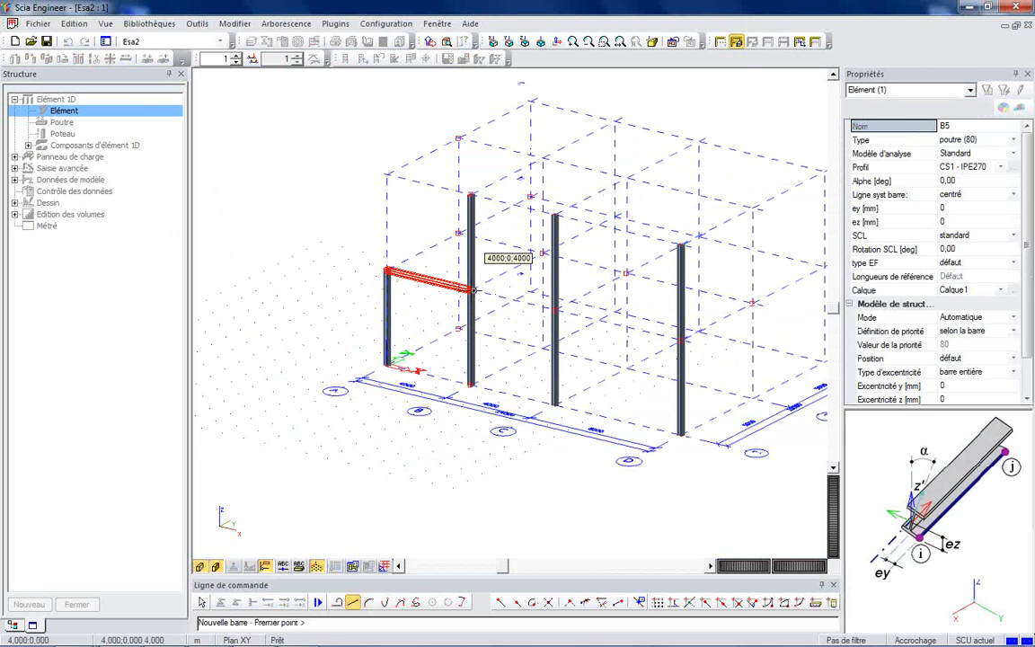
pyautogui.click(472, 289)
pyautogui.click(554, 310)
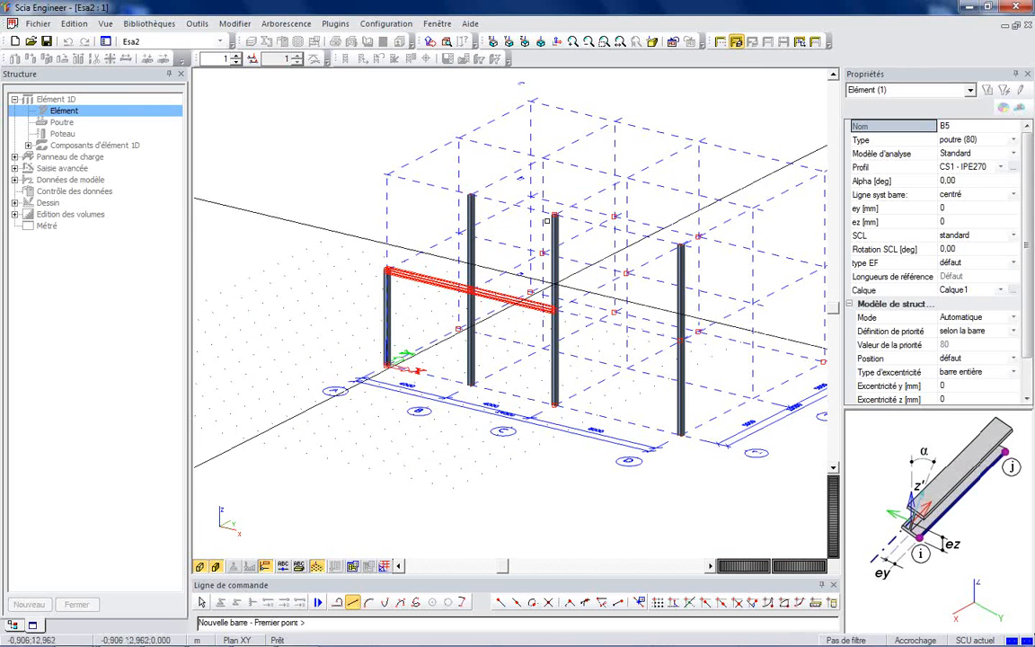
pyautogui.click(471, 193)
pyautogui.click(555, 214)
pyautogui.click(555, 310)
pyautogui.click(683, 340)
pyautogui.scroll(-2, 569, 297)
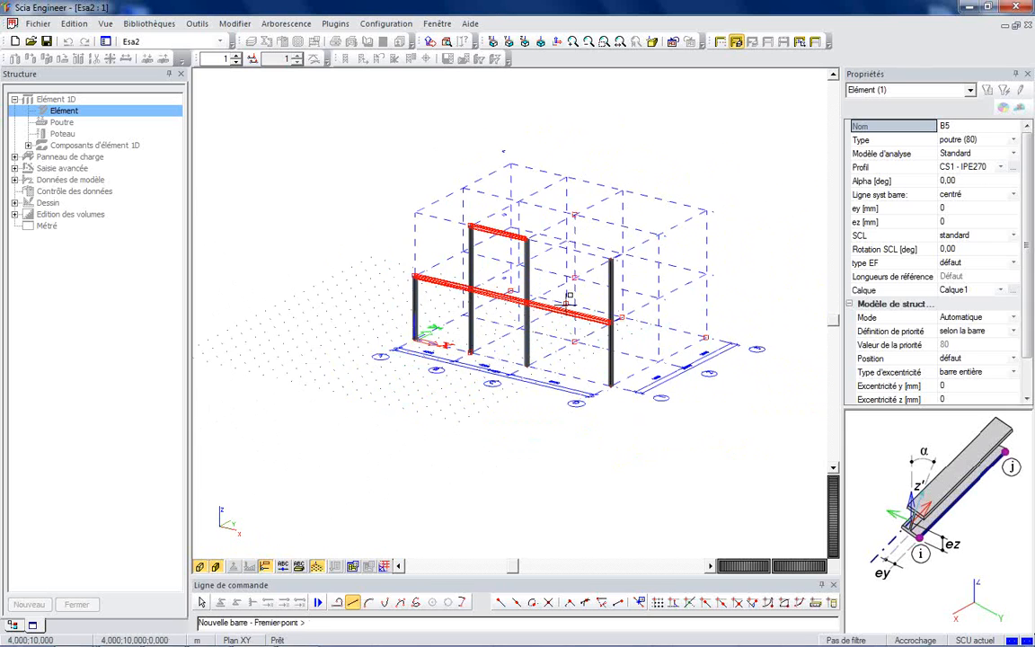
pyautogui.press('Escape')
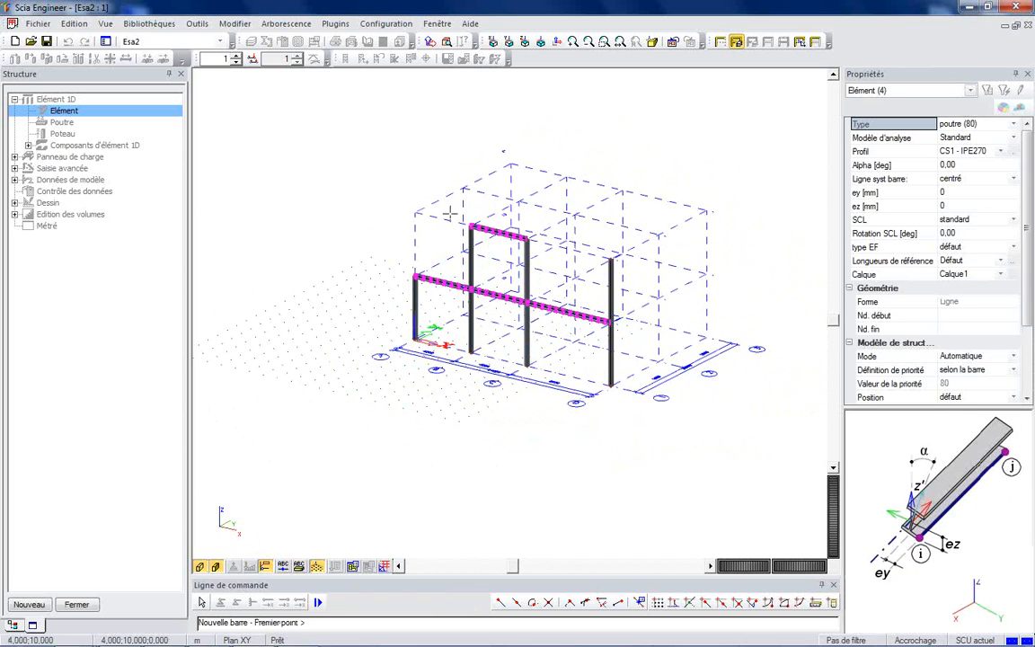
pyautogui.press('Escape')
# Change the structure's colour style in the general display settings so columns and beams have different colours, and check the frame.
pyautogui.rightClick(362, 172)
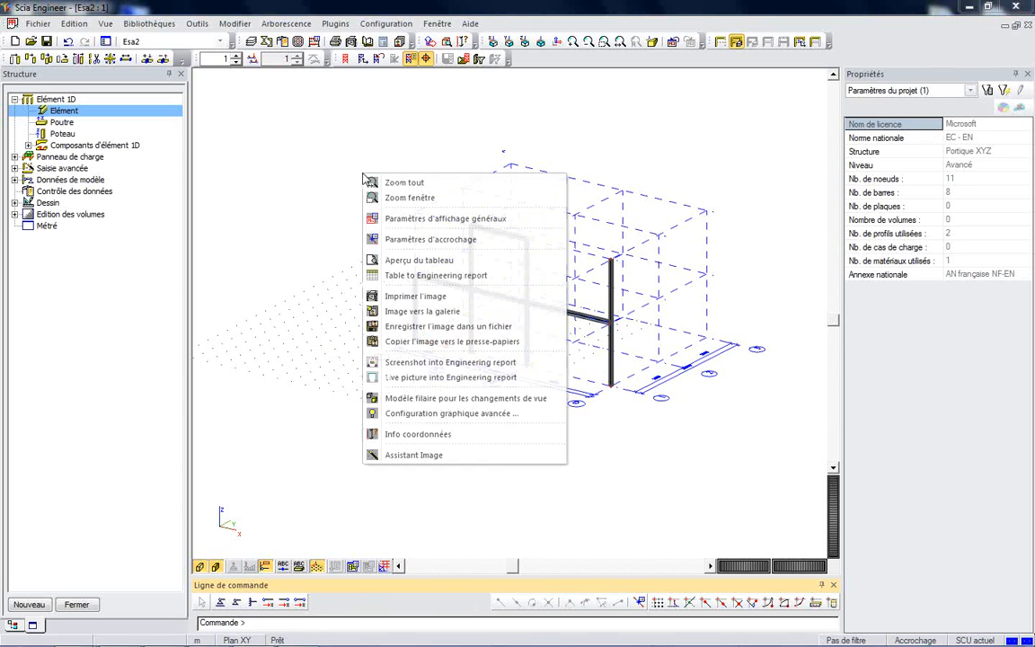
pyautogui.click(395, 219)
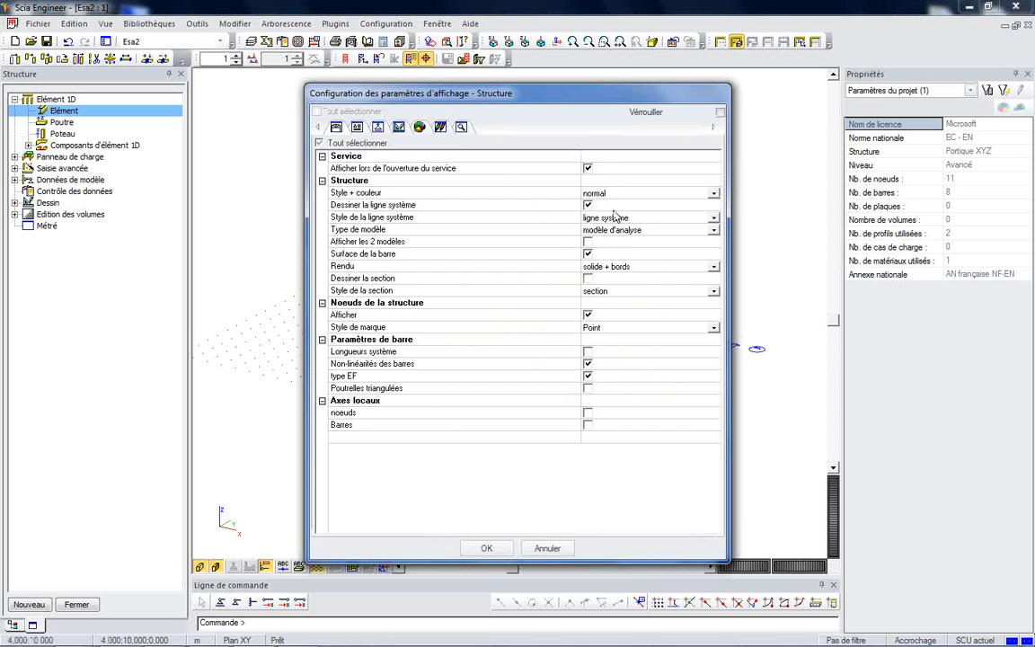
pyautogui.click(614, 196)
pyautogui.click(648, 195)
pyautogui.click(629, 232)
pyautogui.click(486, 549)
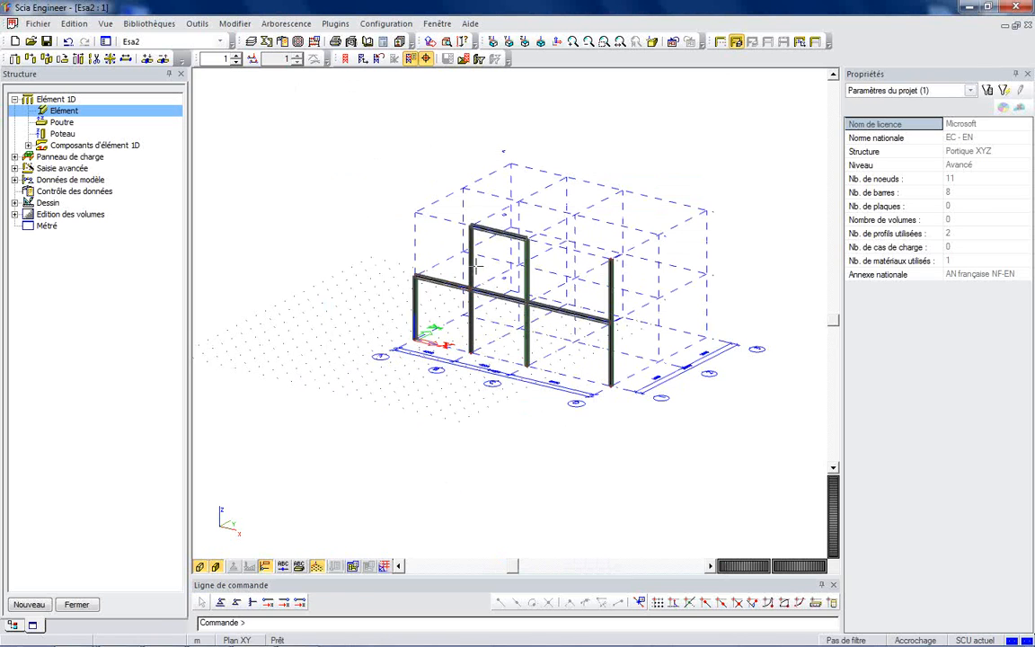
pyautogui.scroll(3, 468, 243)
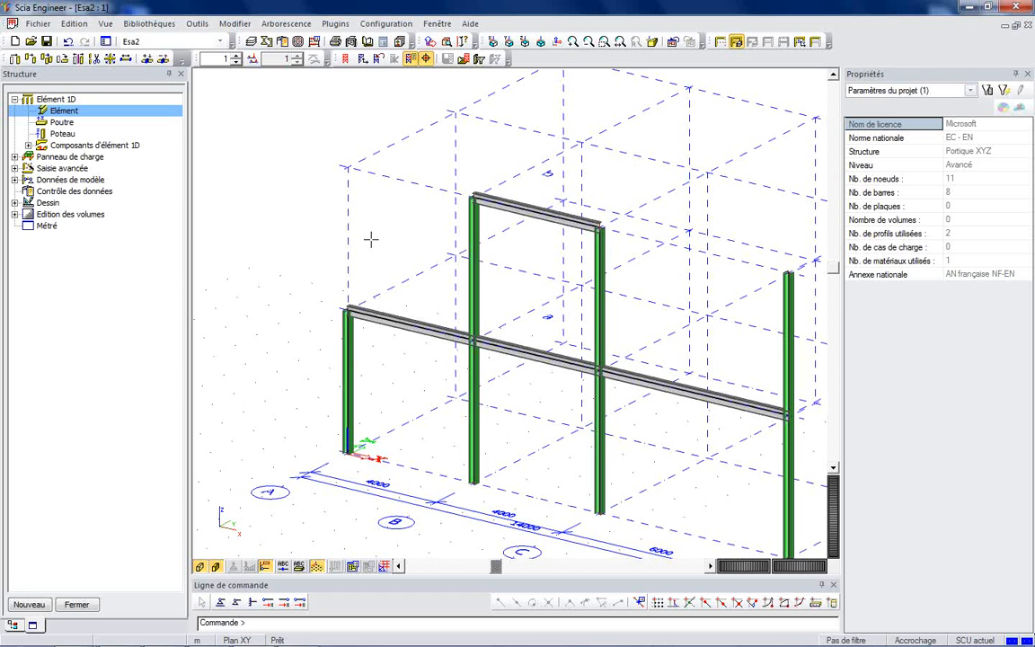
pyautogui.scroll(-2, 284, 308)
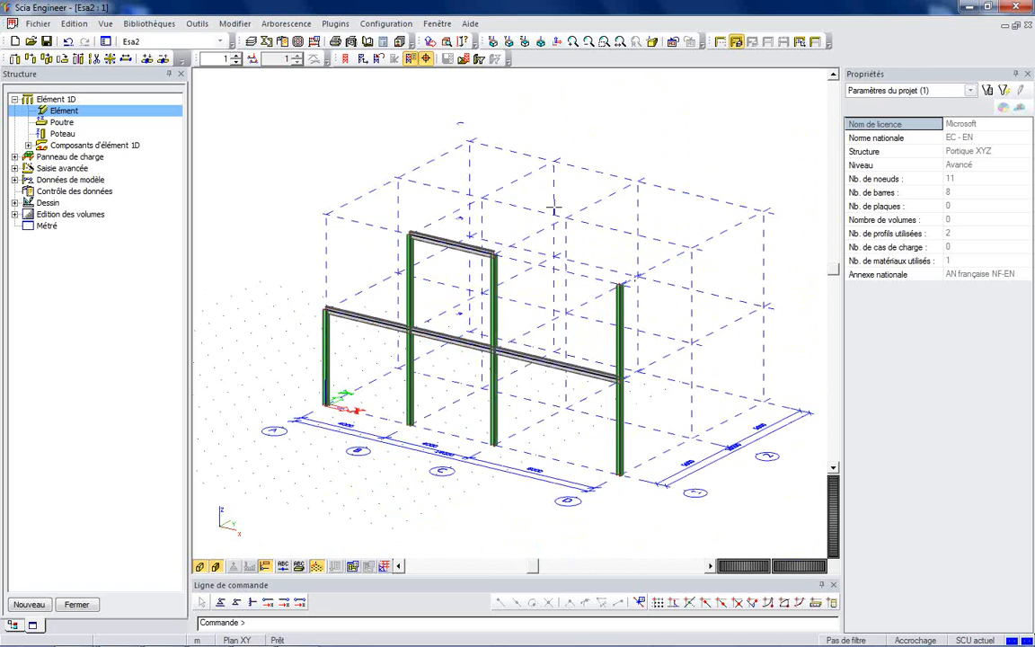
# Start a new IPE270 beam with the UCS origin moved to the top of column C (8000;0;8000) and XZ as the working plane.
pyautogui.doubleClick(83, 110)
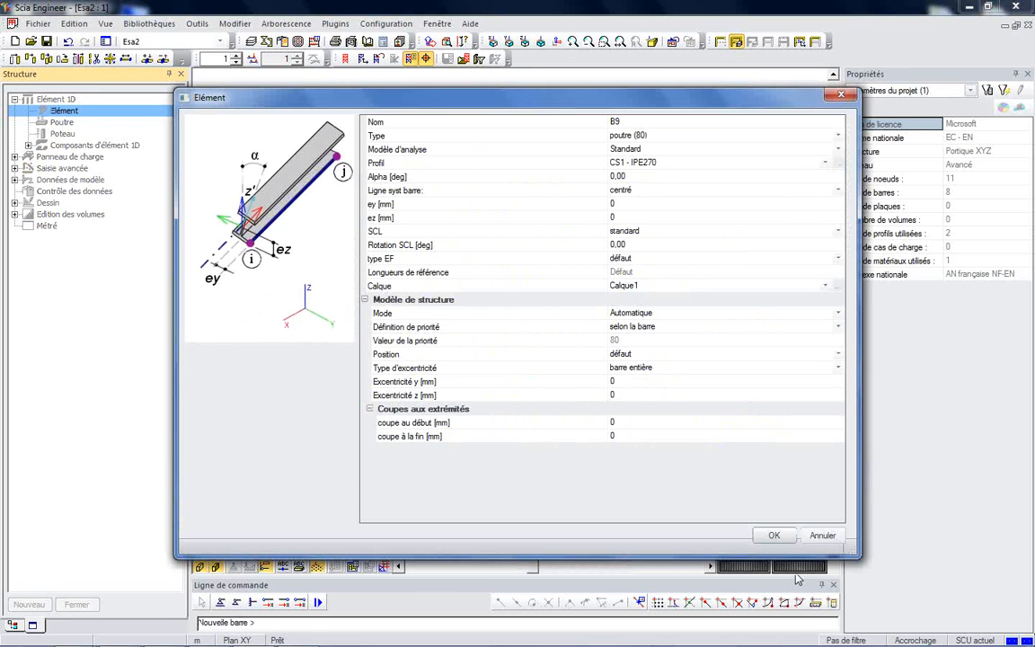
pyautogui.click(773, 535)
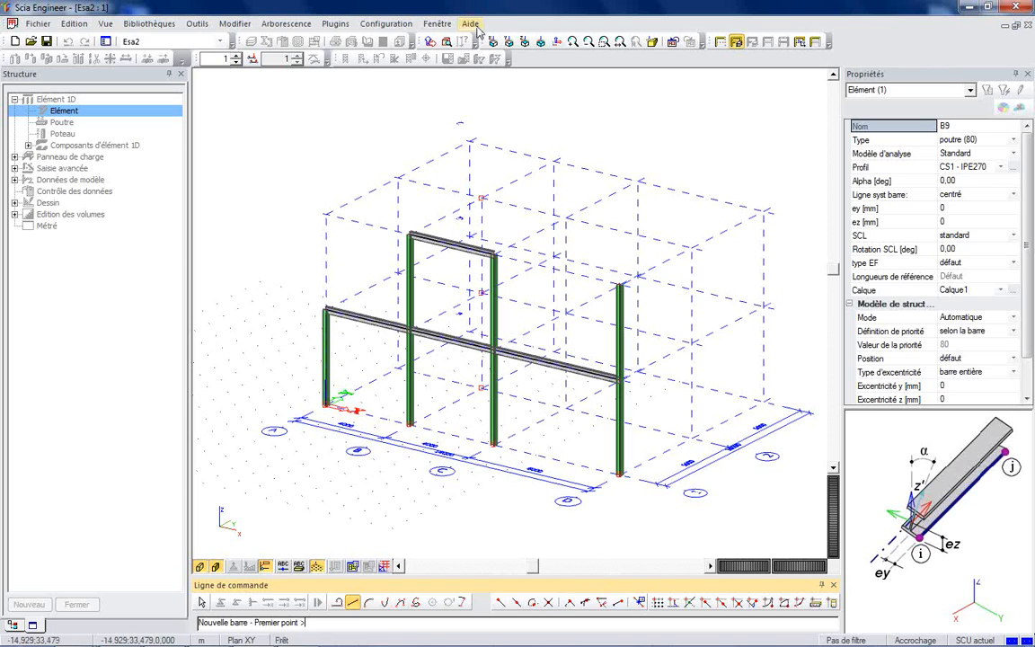
pyautogui.click(431, 42)
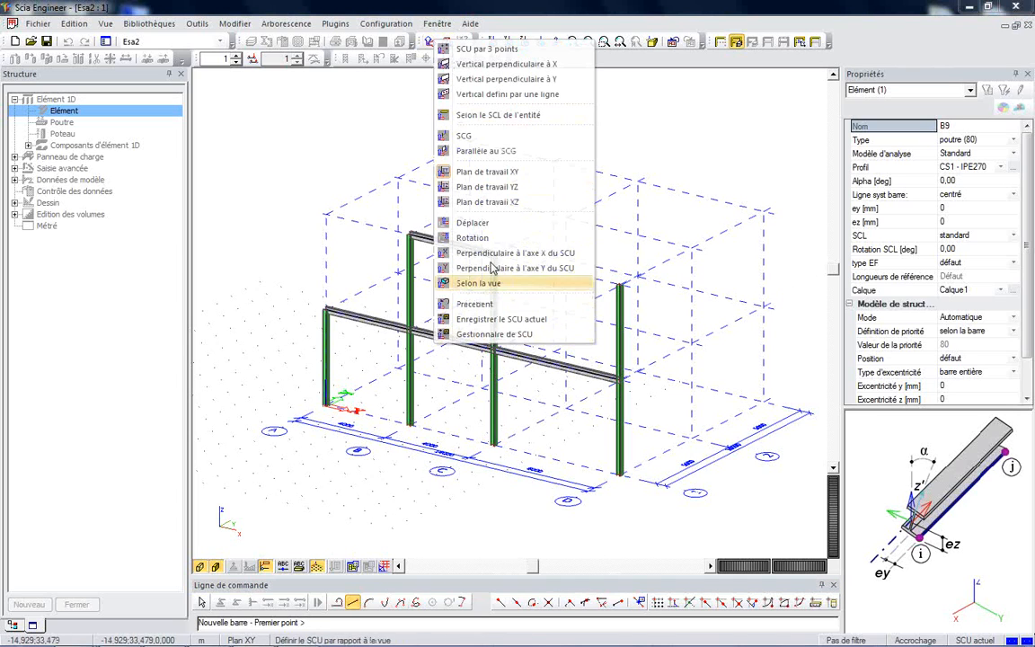
pyautogui.click(476, 223)
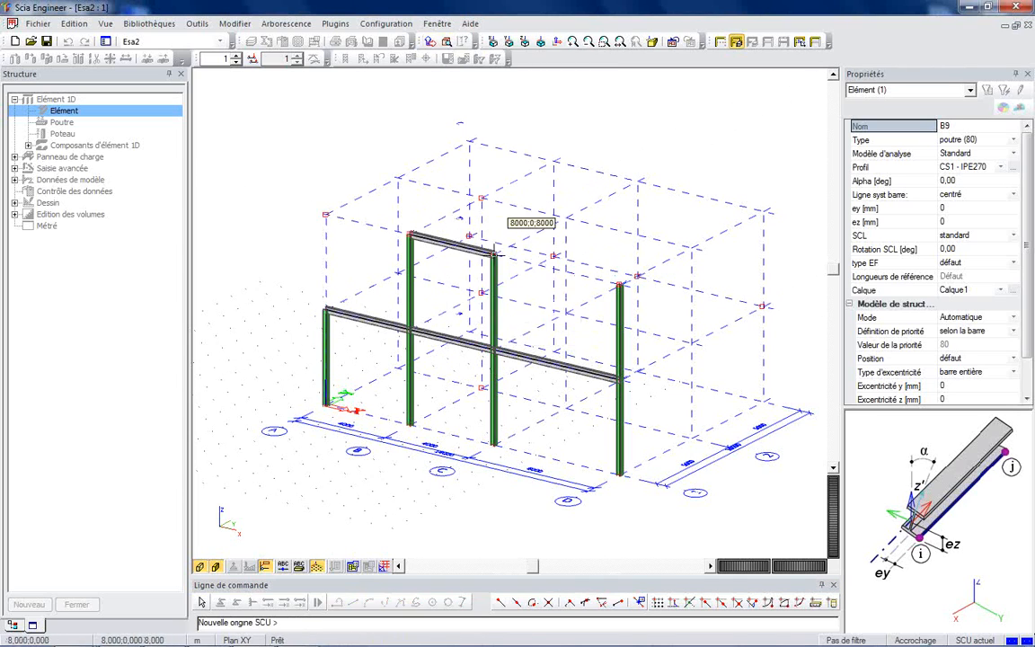
pyautogui.click(493, 254)
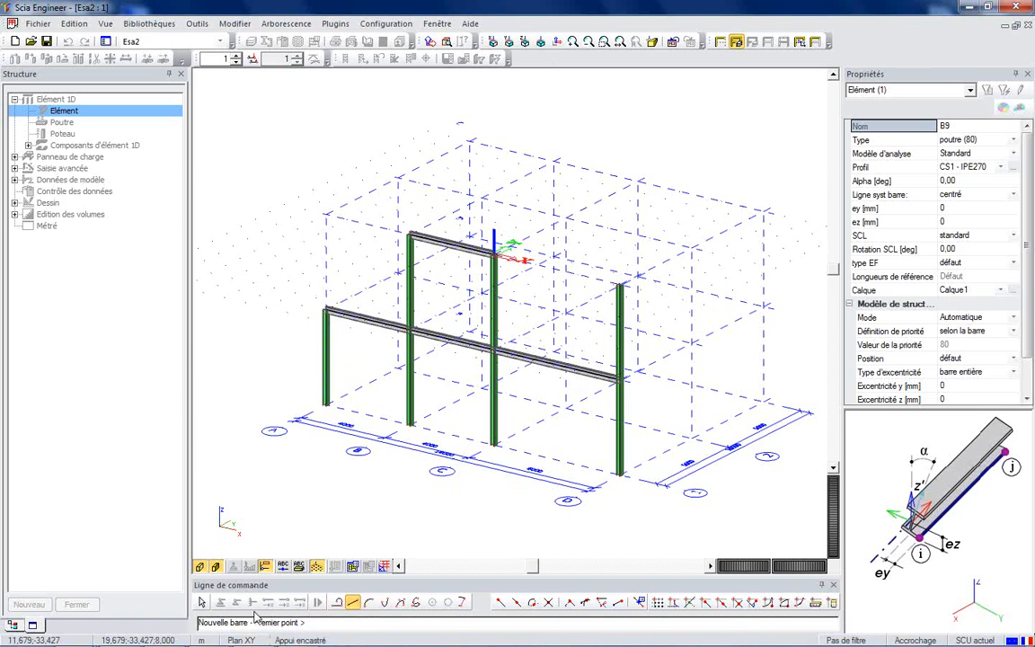
pyautogui.click(256, 640)
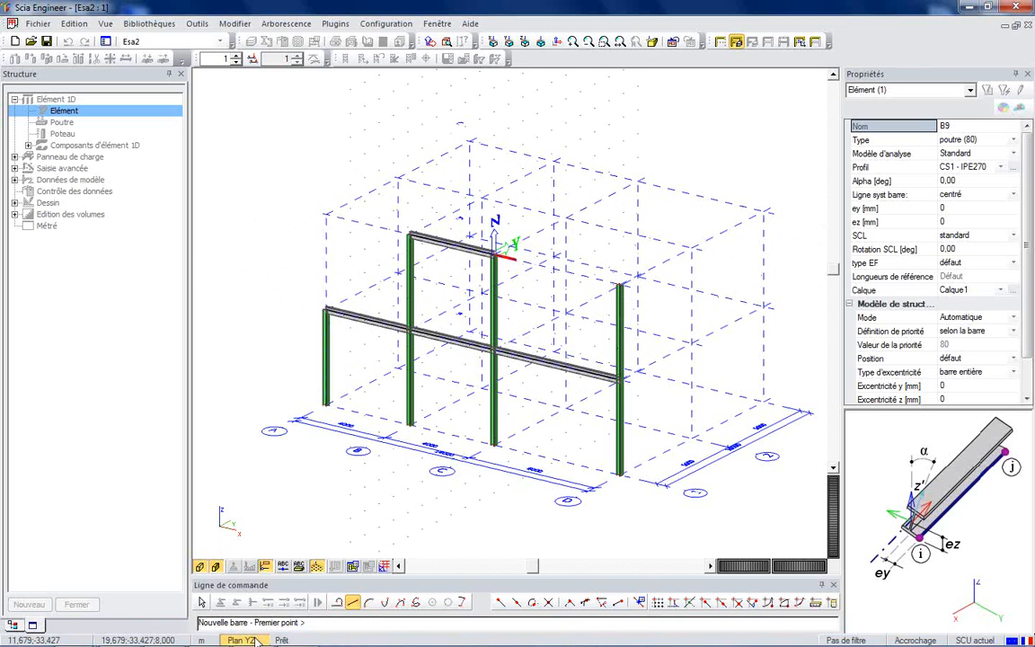
pyautogui.click(256, 640)
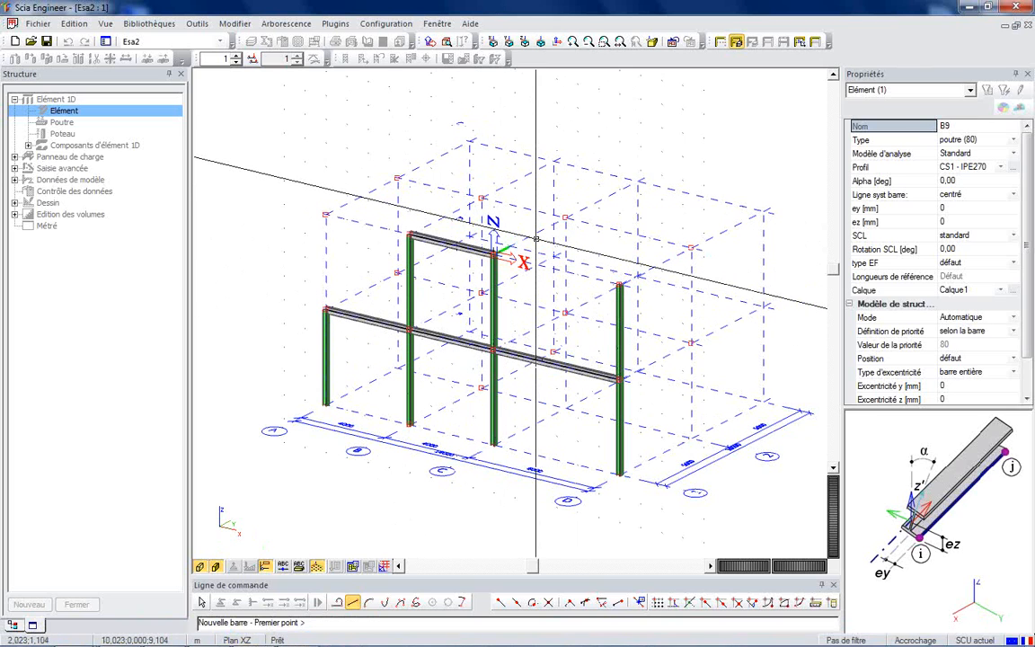
# Draw the arched IPE270 beam as a three-point circular arc from the top of column C to the top of column D at 14000;0;8000.
pyautogui.click(369, 608)
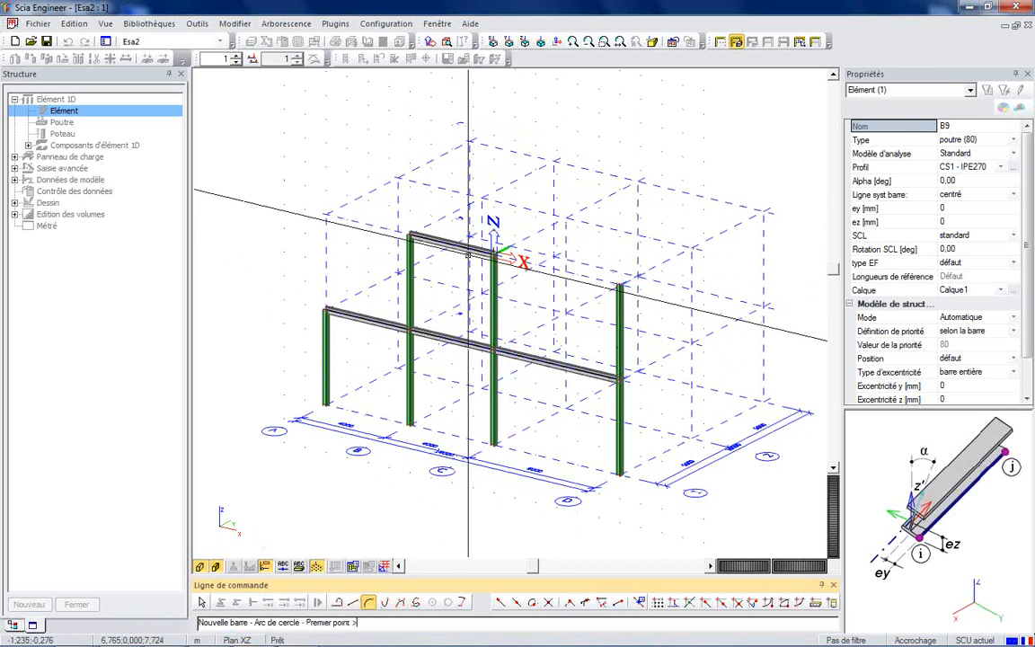
pyautogui.click(494, 253)
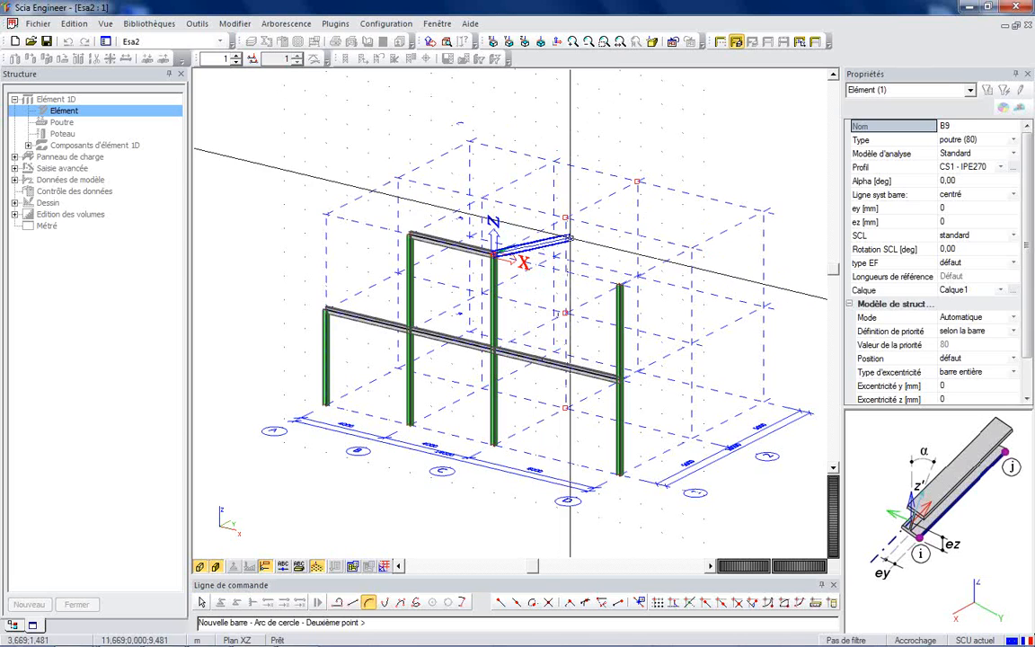
pyautogui.keyDown('ctrl'); pyautogui.moveTo(573, 237); pyautogui.dragTo(584, 231, button='right'); pyautogui.keyUp('ctrl')
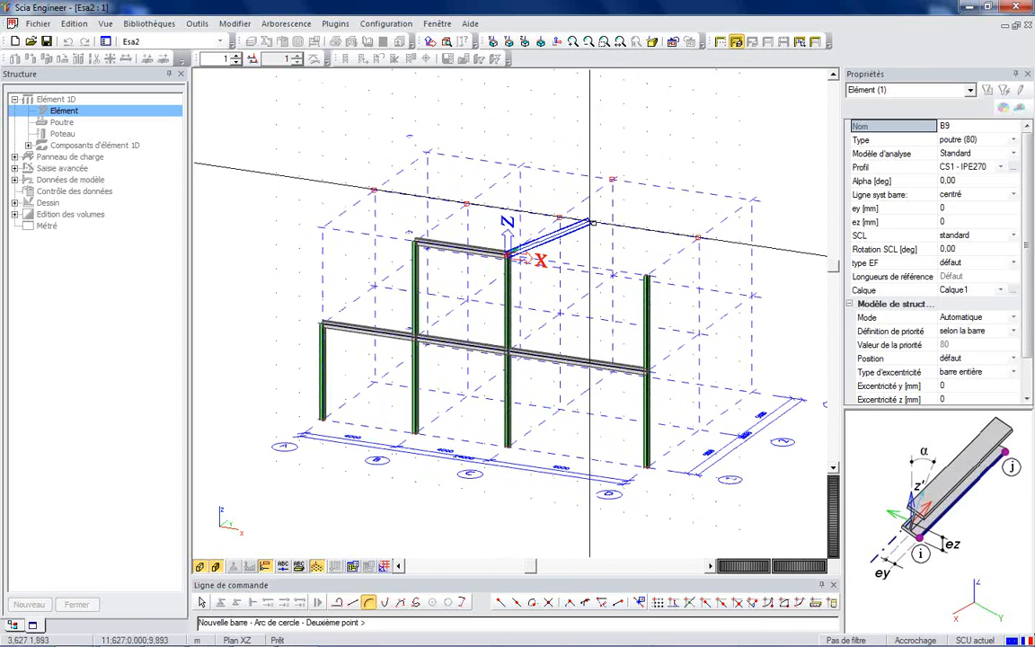
pyautogui.click(390, 622)
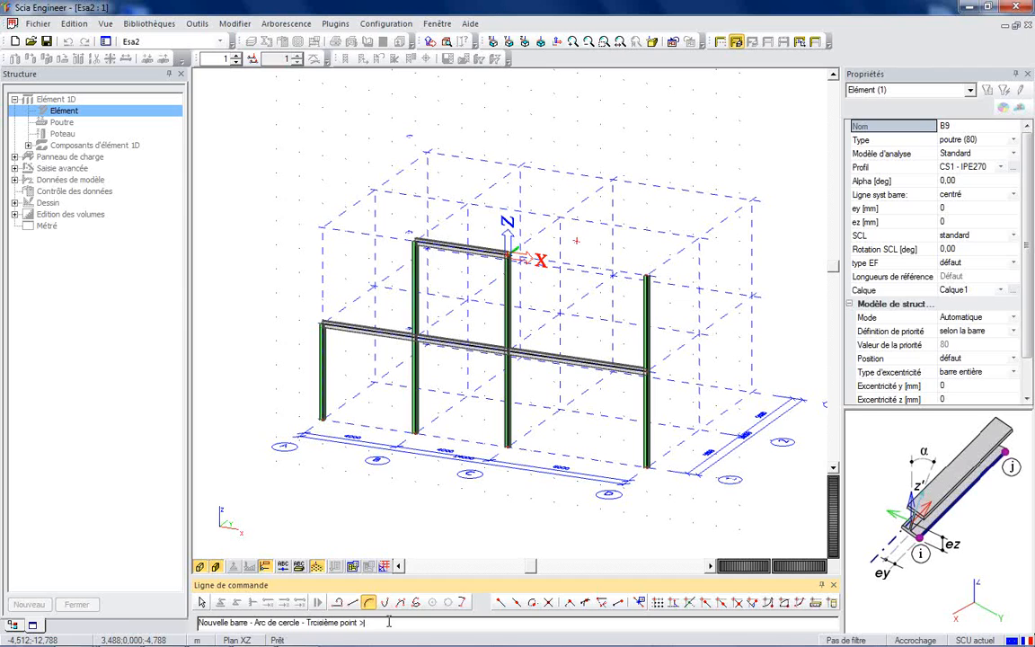
pyautogui.press('Return')
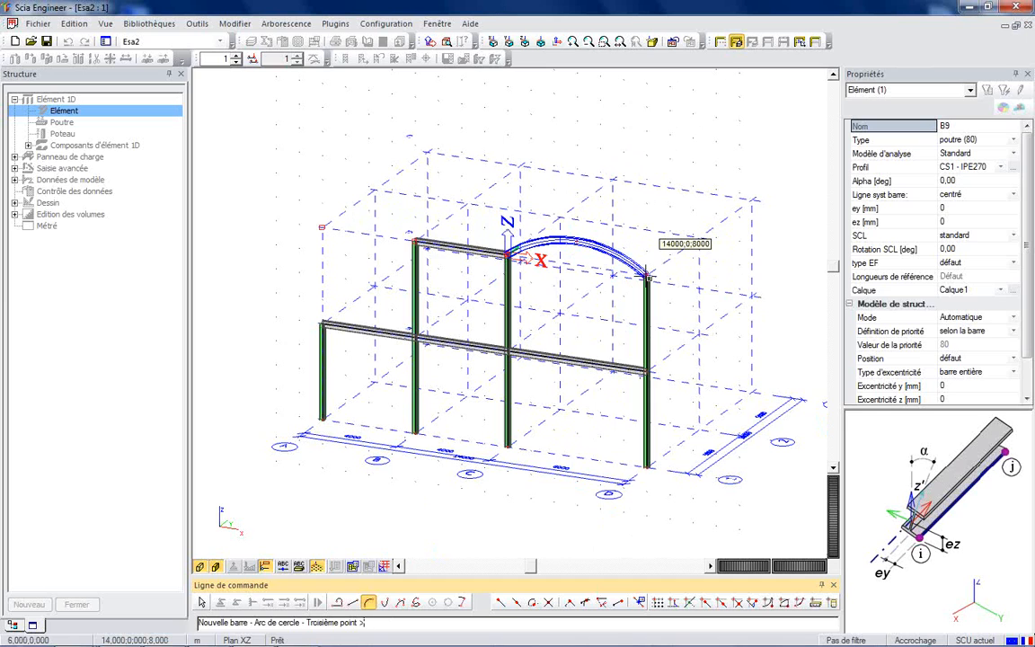
pyautogui.click(647, 277)
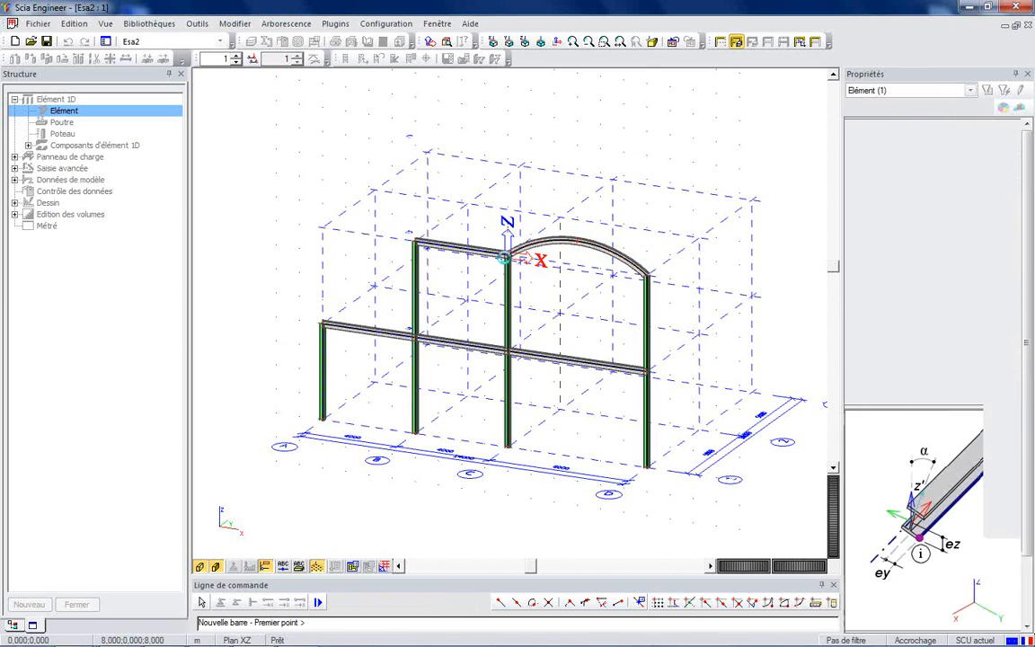
pyautogui.press('Escape')
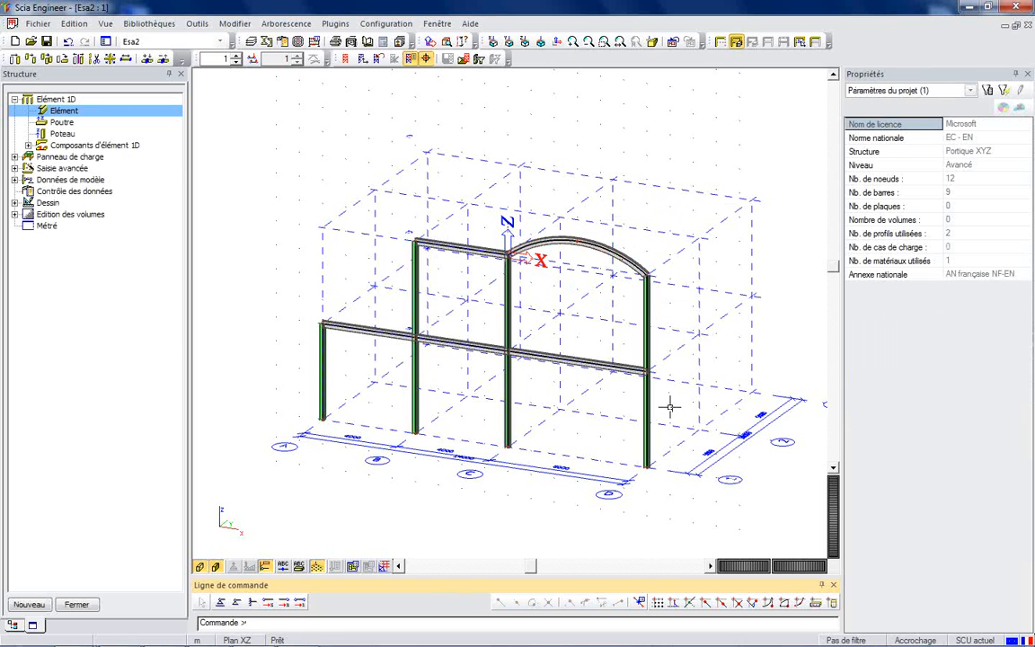
# Multi-copy the front-row C–D bay with its beam-level nodes, making 2 copies 5 m apart in Y and linking the selected nodes with new members.
pyautogui.moveTo(672, 412); pyautogui.dragTo(607, 213)
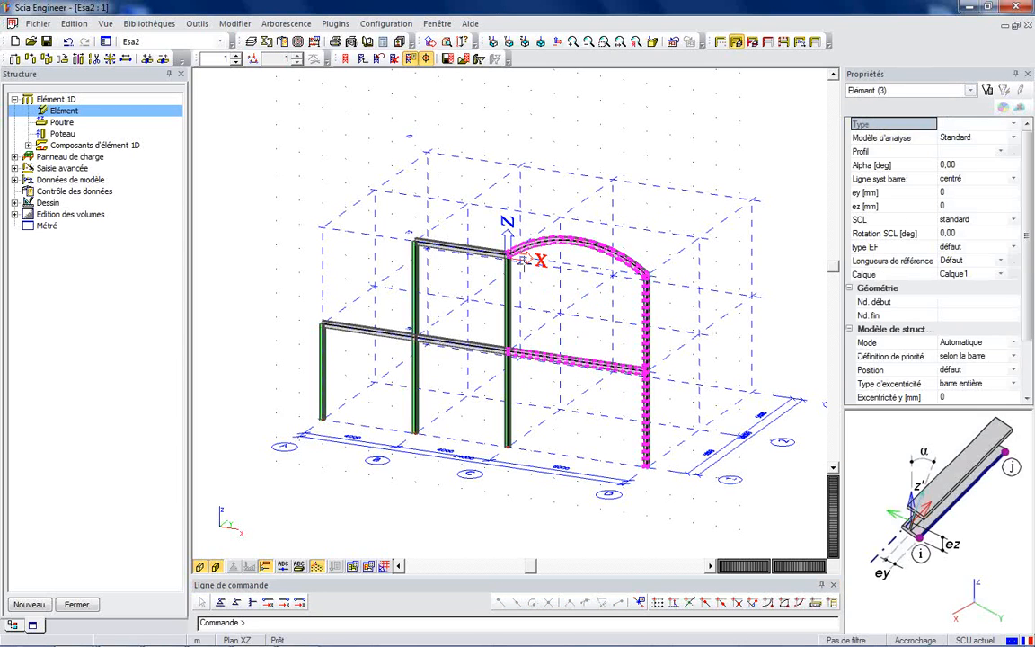
pyautogui.click(507, 260)
pyautogui.moveTo(501, 245); pyautogui.dragTo(529, 280)
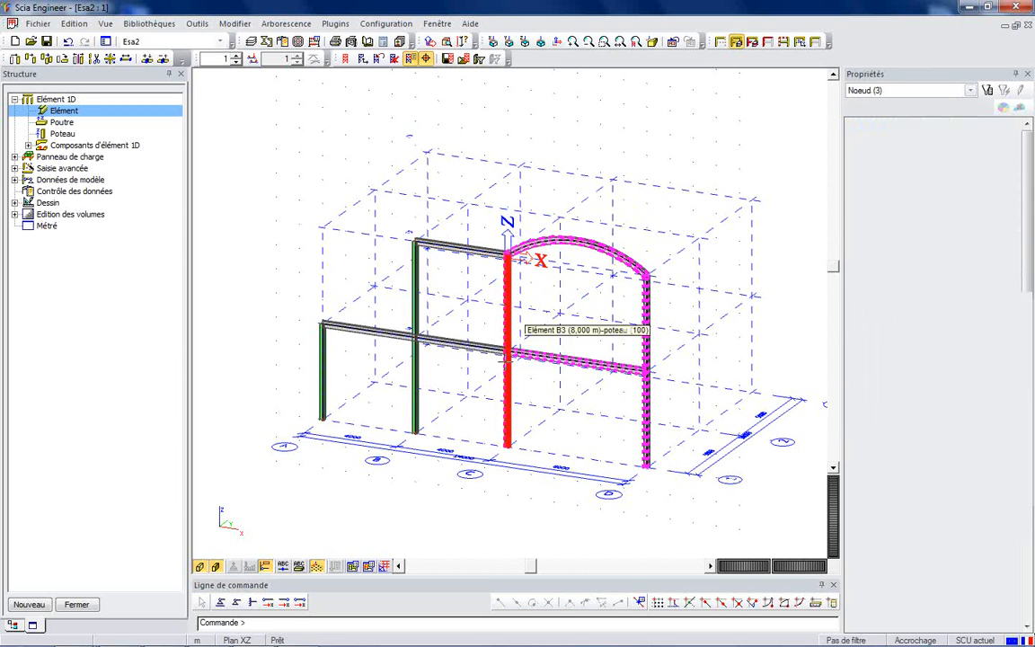
pyautogui.moveTo(495, 328); pyautogui.dragTo(515, 358)
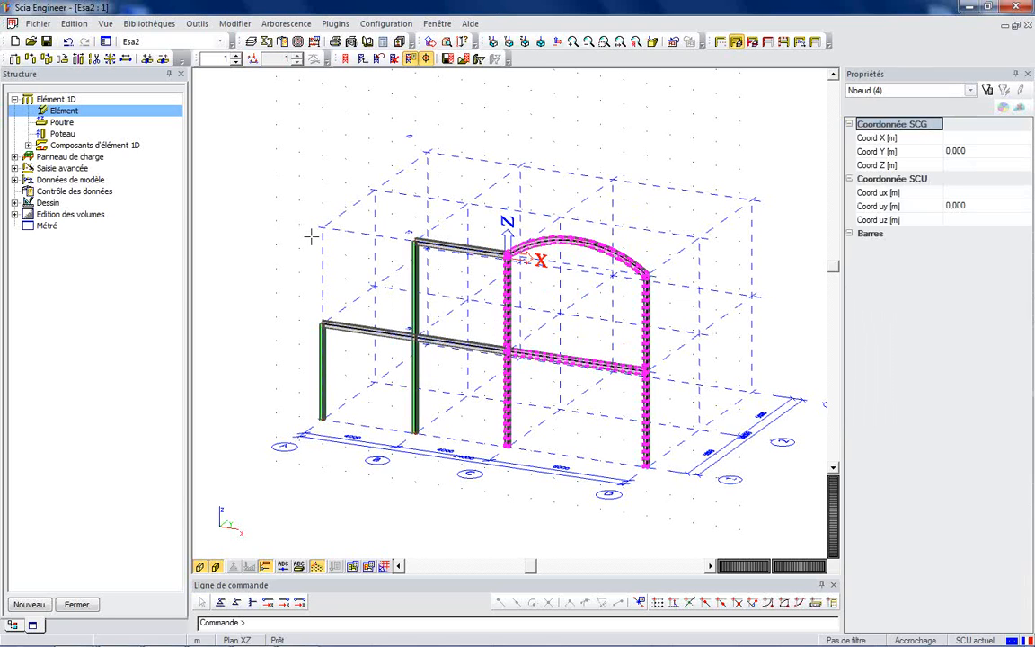
pyautogui.click(47, 59)
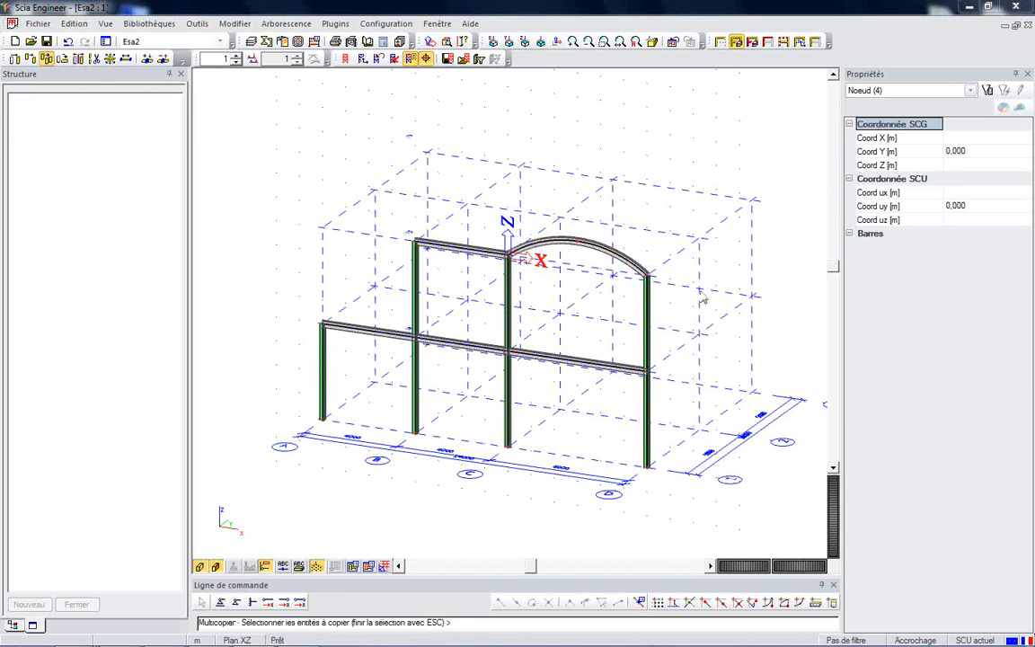
pyautogui.click(492, 247)
pyautogui.moveTo(476, 216); pyautogui.dragTo(393, 207)
pyautogui.click(413, 289)
pyautogui.doubleClick(351, 324)
pyautogui.moveTo(413, 212); pyautogui.dragTo(389, 175)
pyautogui.write('5')
pyautogui.click(528, 203)
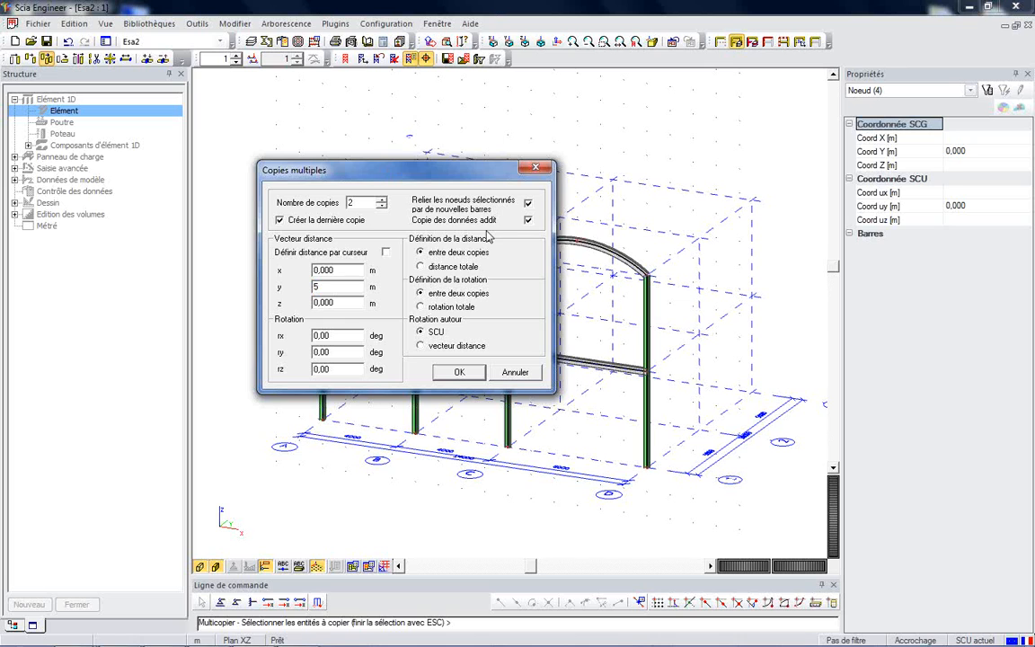
pyautogui.click(454, 374)
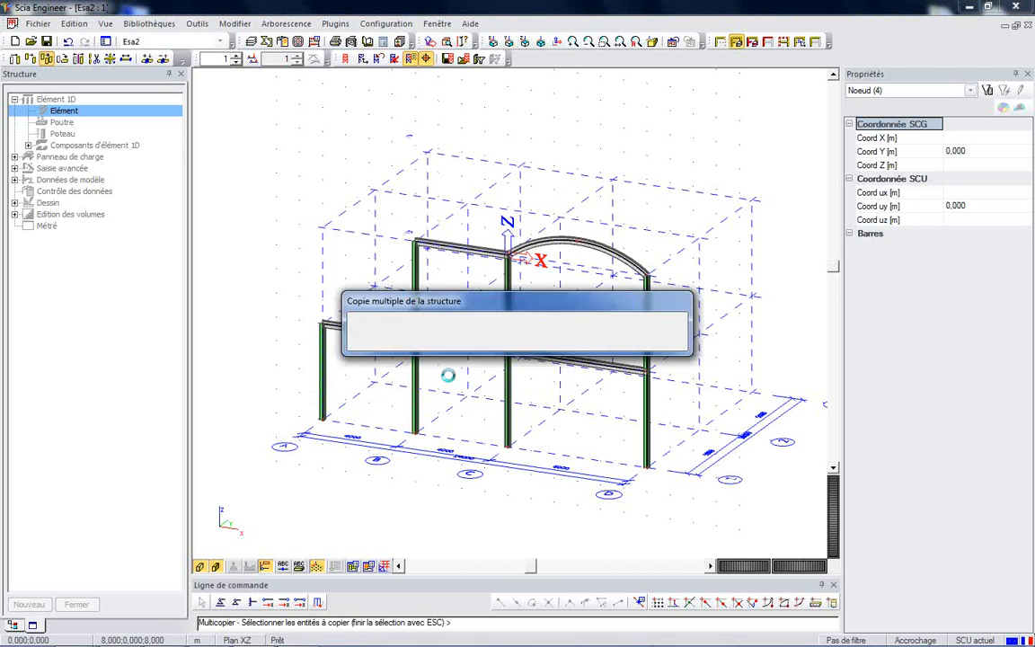
# Assign the CS2 - IPE220 profile to the new members linking the copied frames and clear the selection.
pyautogui.click(746, 162)
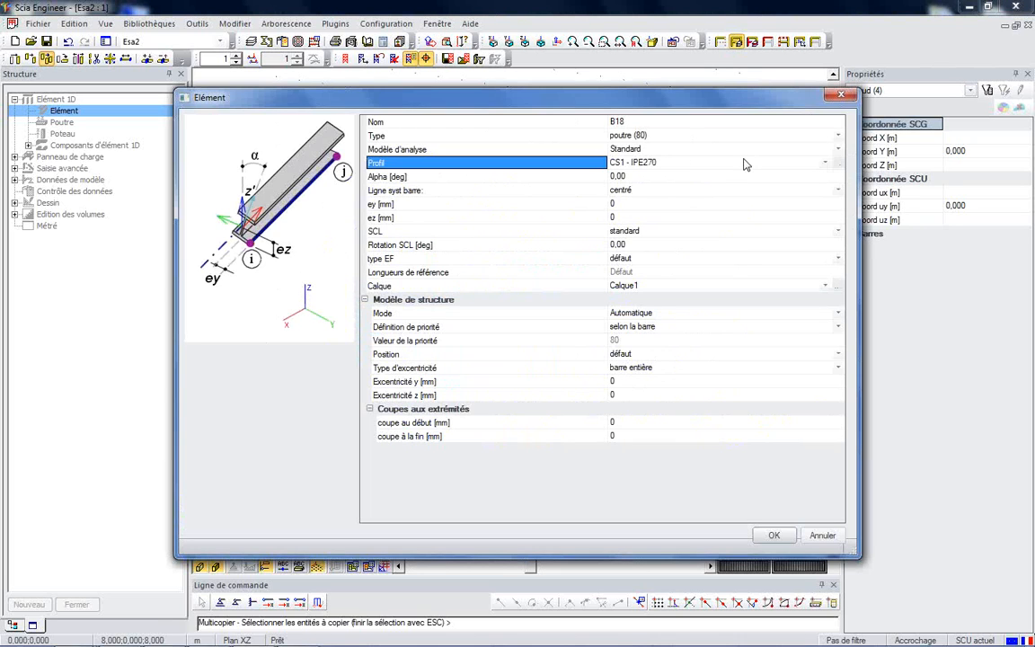
pyautogui.click(742, 164)
pyautogui.click(642, 187)
pyautogui.click(771, 536)
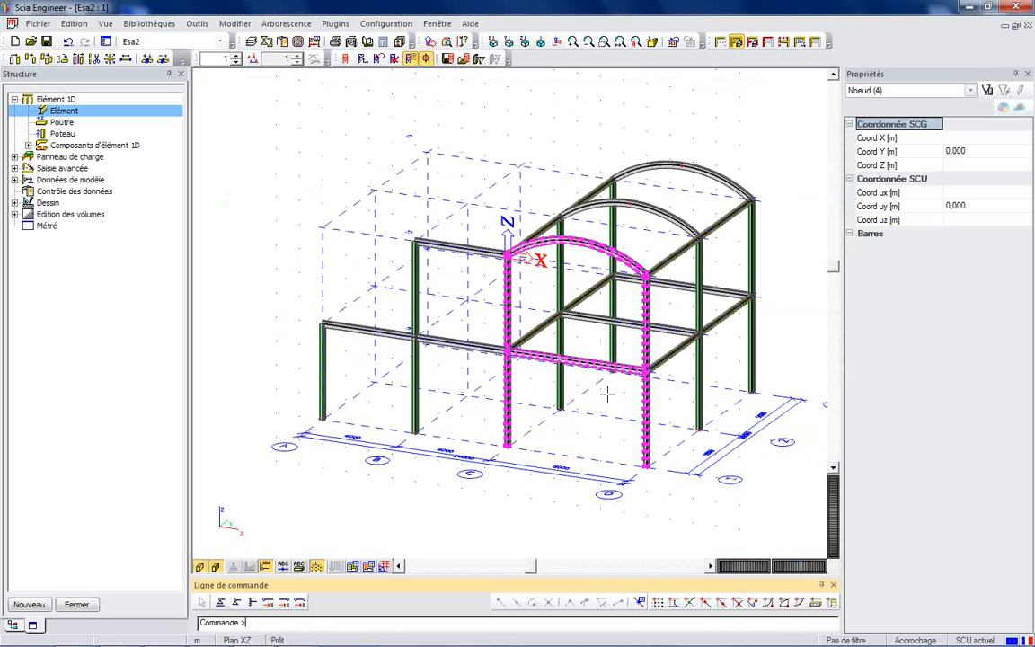
pyautogui.press('Escape')
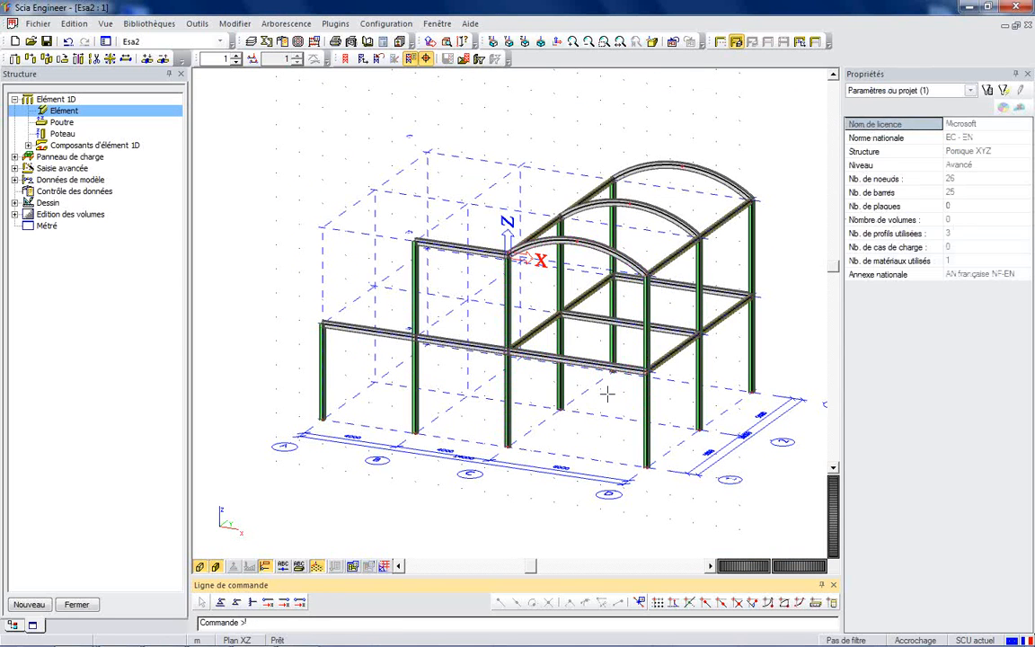
# Copy the front-row columns and beams between A and C once, 5 m in Y, linking their nodes with CS2 - IPE220 beams.
pyautogui.moveTo(606, 396)
pyautogui.keyDown('ctrl'); pyautogui.mouseDown(button='right')
pyautogui.moveTo(628, 389)
pyautogui.moveTo(613, 394)
pyautogui.moveTo(619, 404)
pyautogui.moveTo(596, 397)
pyautogui.mouseUp(button='right'); pyautogui.keyUp('ctrl')
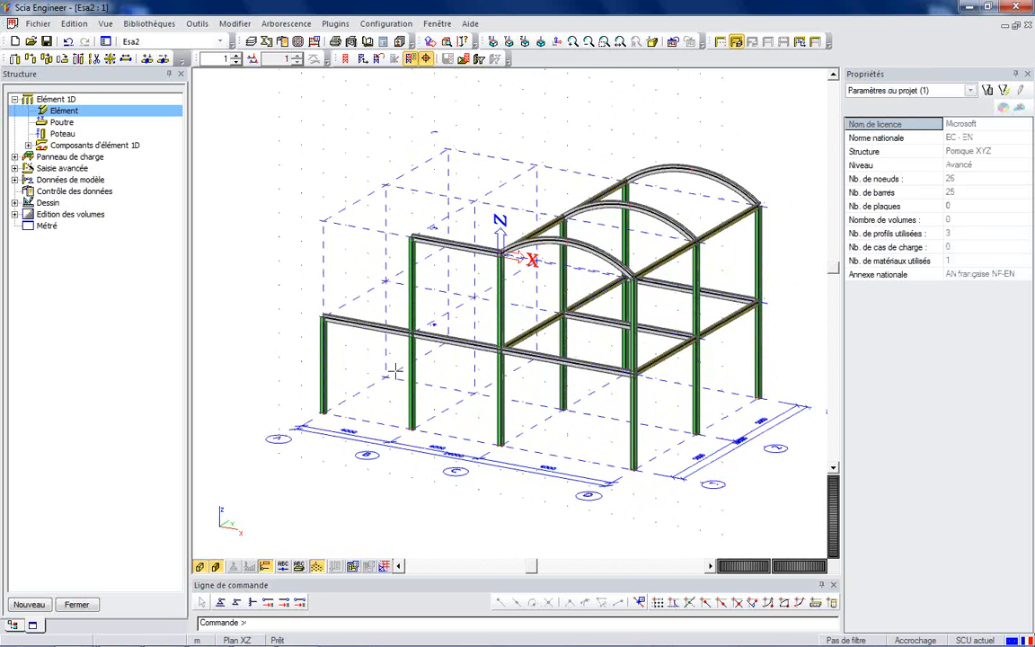
pyautogui.moveTo(432, 371); pyautogui.dragTo(235, 180)
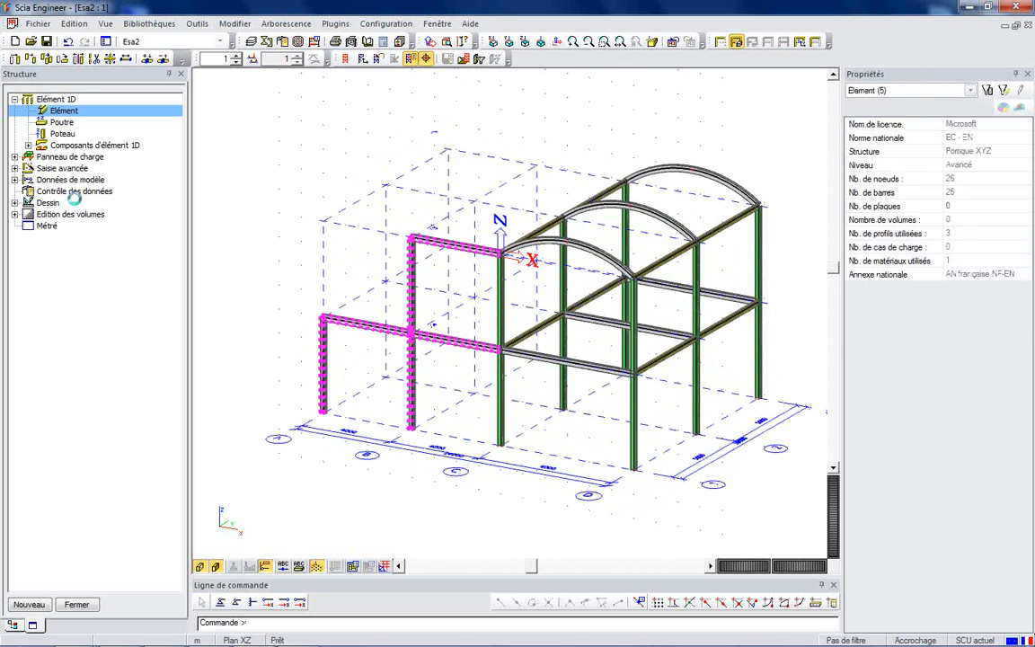
pyautogui.click(47, 60)
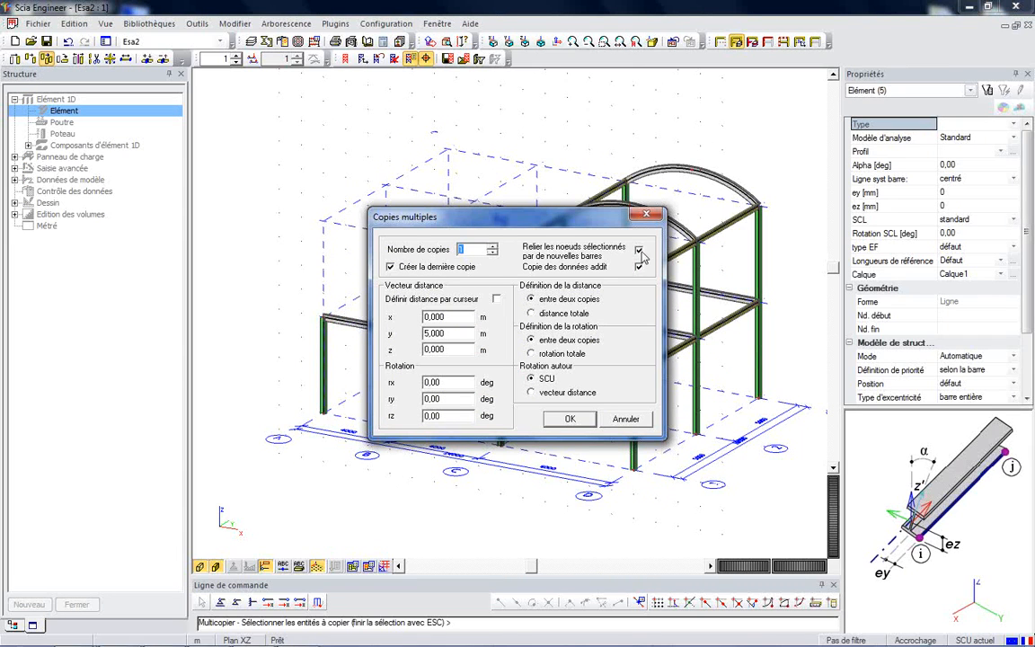
pyautogui.click(572, 417)
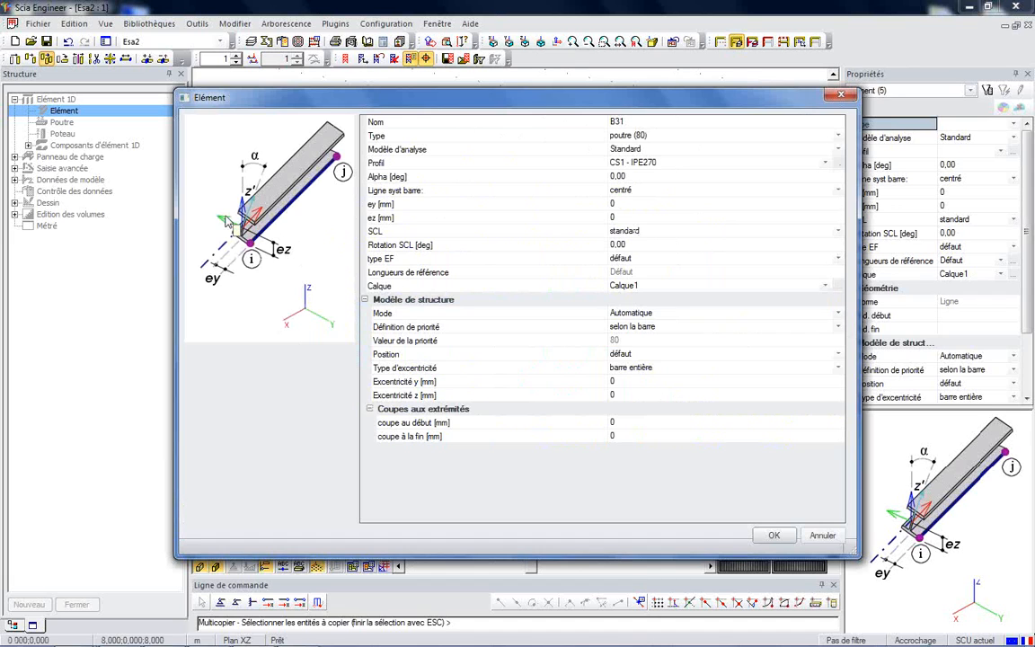
pyautogui.click(669, 166)
pyautogui.click(824, 163)
pyautogui.click(629, 182)
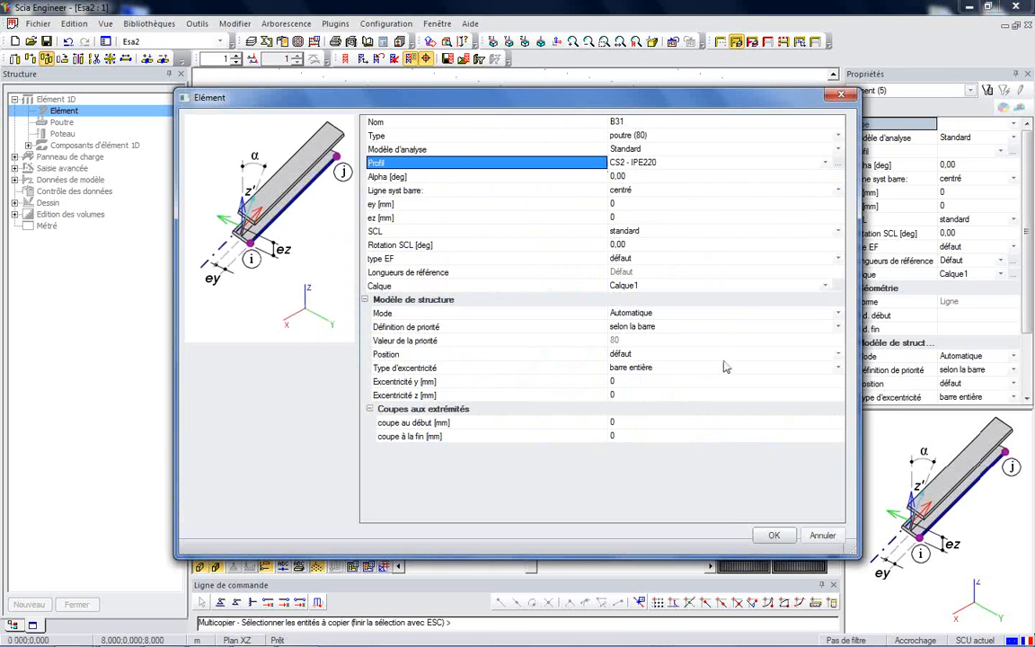
pyautogui.click(772, 535)
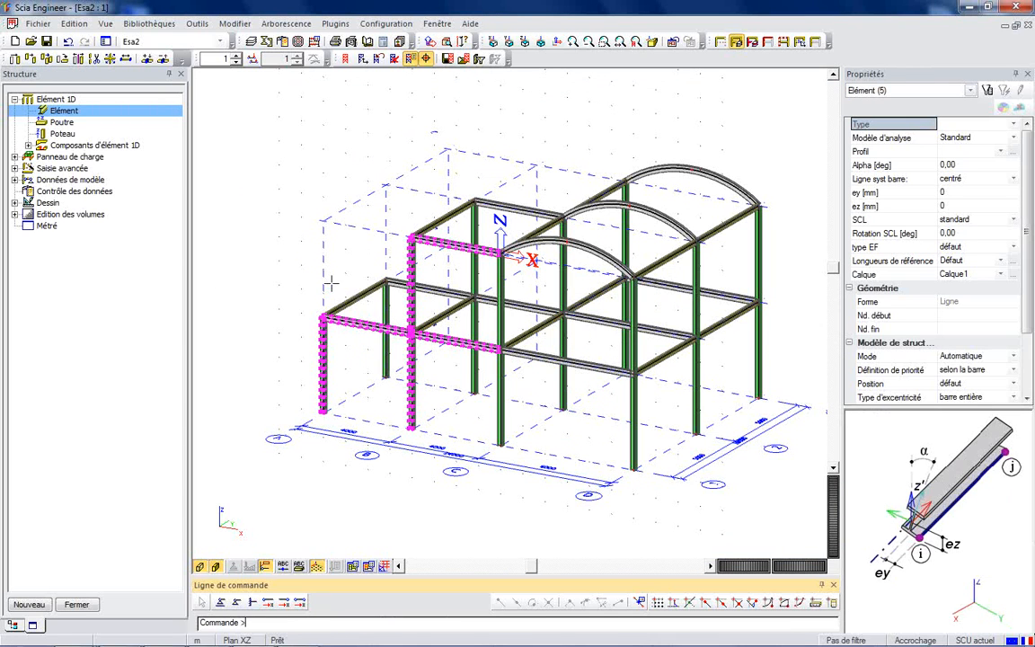
pyautogui.press('Escape')
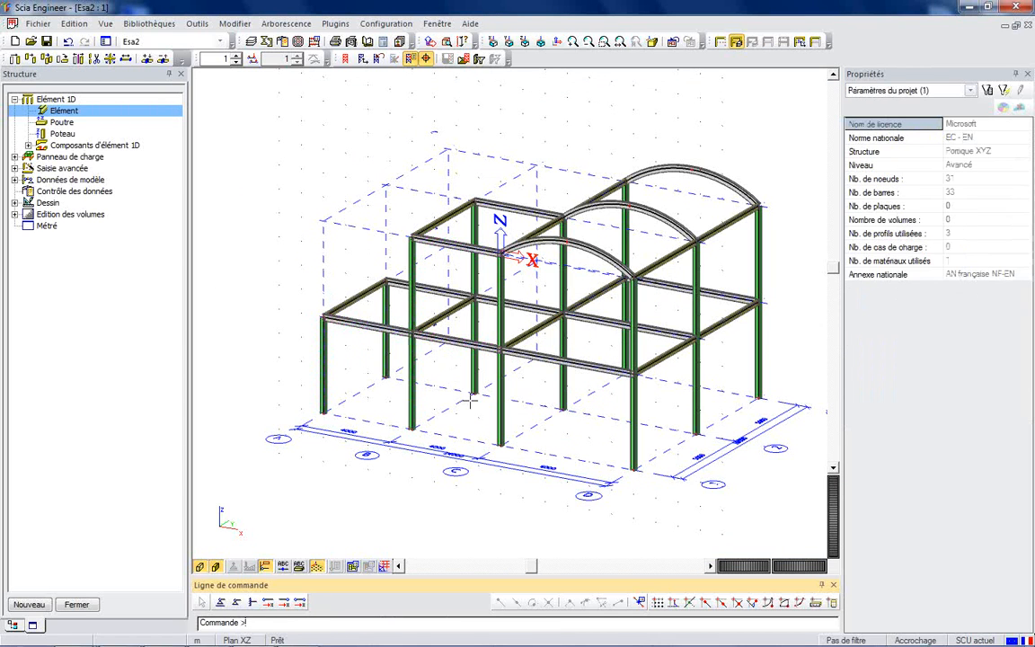
# Hide the 3D grid Grille1 in the grid manager.
pyautogui.keyDown('ctrl'); pyautogui.moveTo(461, 397); pyautogui.dragTo(442, 439, button='right'); pyautogui.keyUp('ctrl')
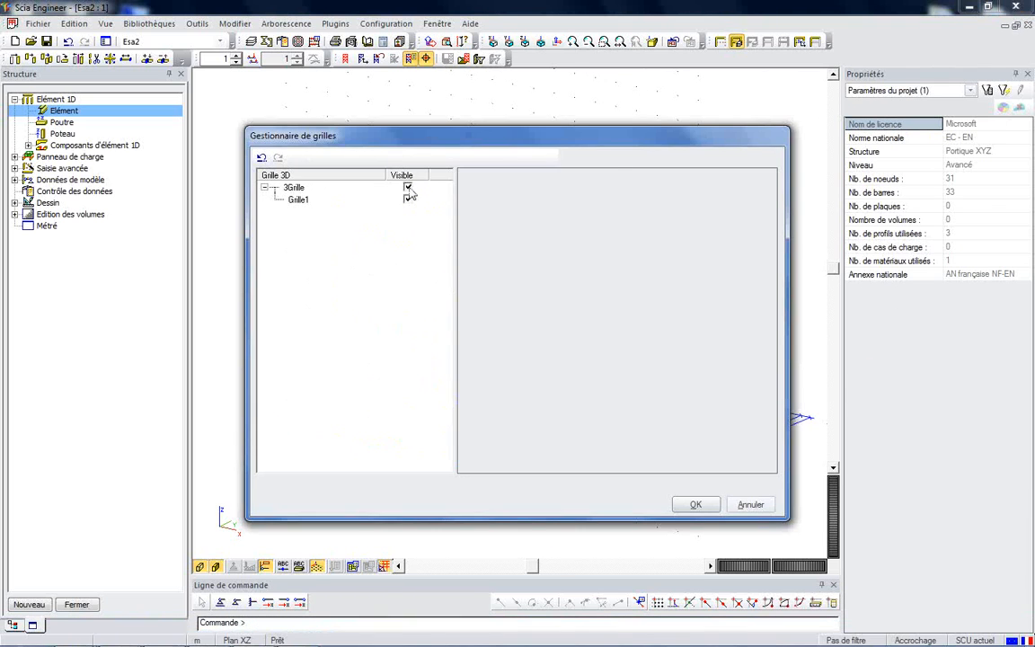
pyautogui.click(410, 191)
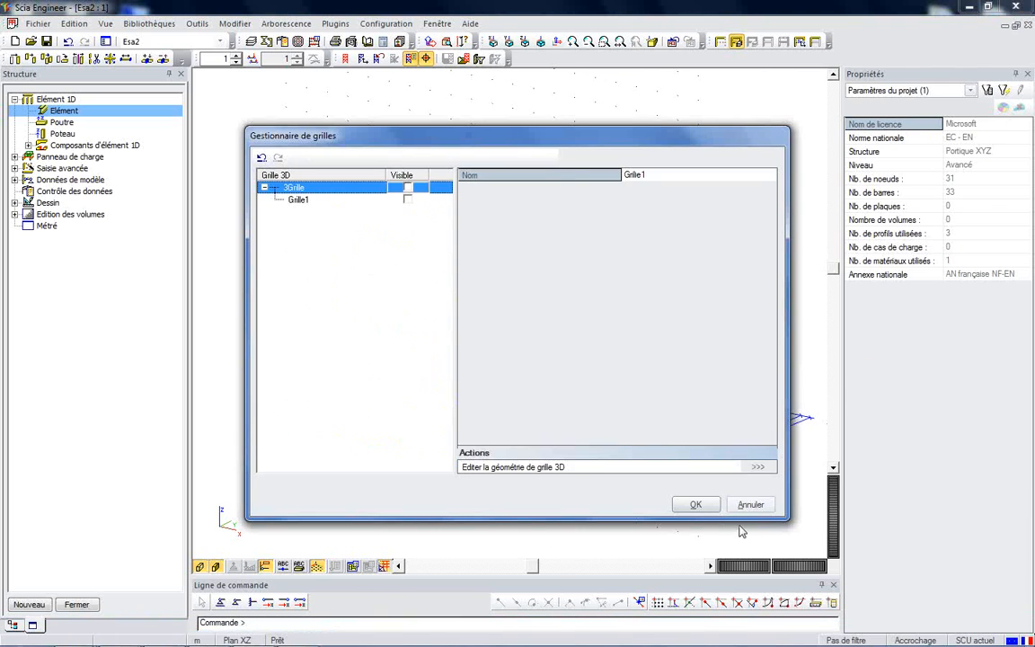
pyautogui.click(695, 504)
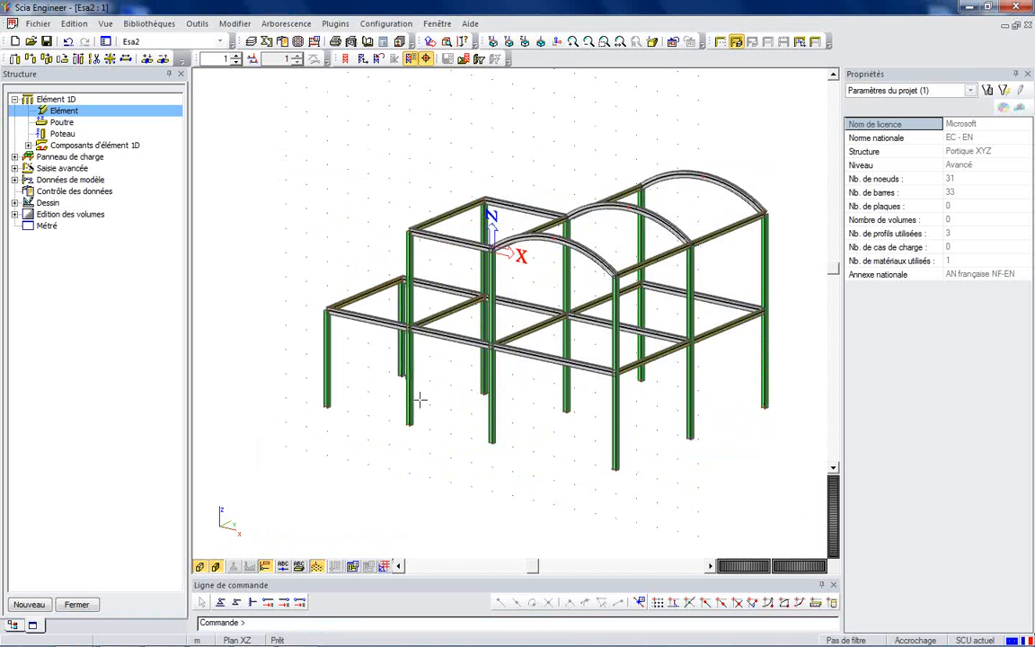
# Examine the properties of the second-row B–C beam at the 8000 mm level, including its profile, and clear the selection.
pyautogui.keyDown('ctrl'); pyautogui.moveTo(448, 403); pyautogui.dragTo(422, 366, button='right'); pyautogui.keyUp('ctrl')
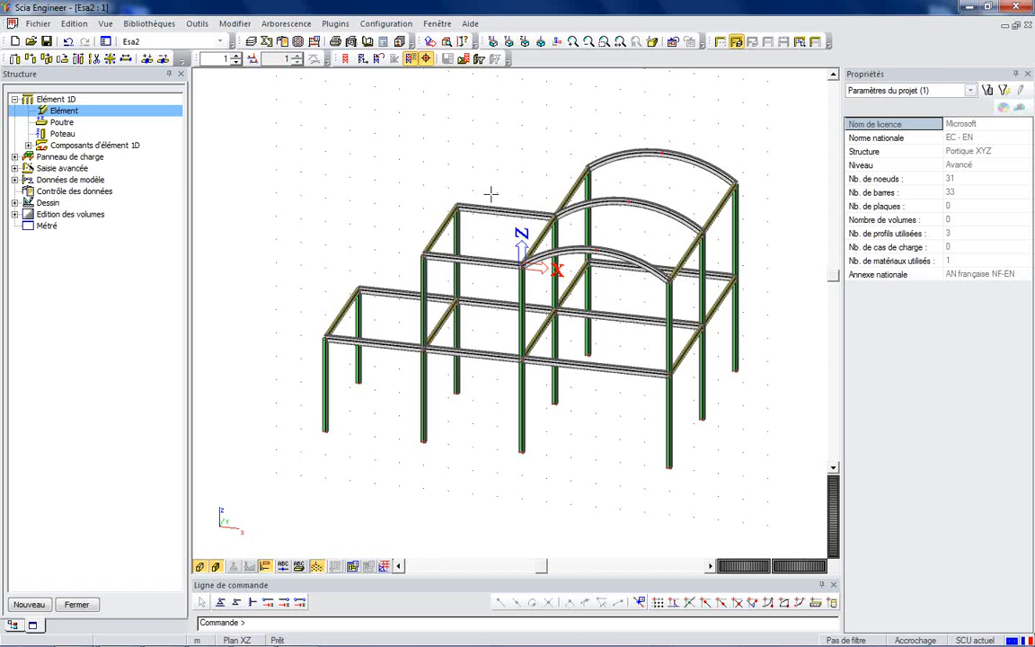
pyautogui.click(490, 209)
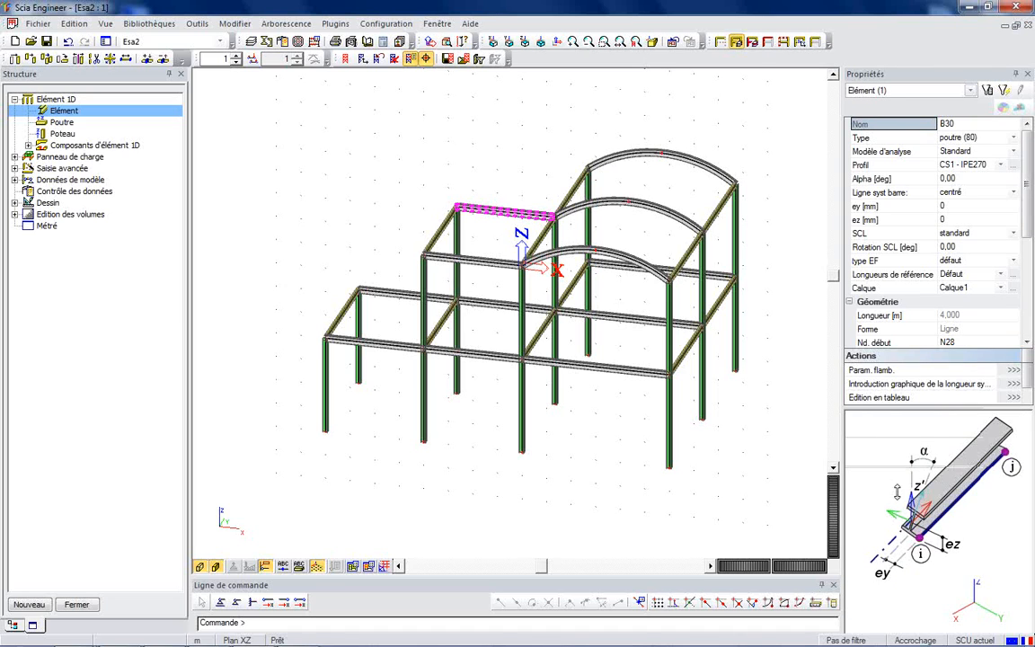
pyautogui.moveTo(897, 423); pyautogui.dragTo(897, 517)
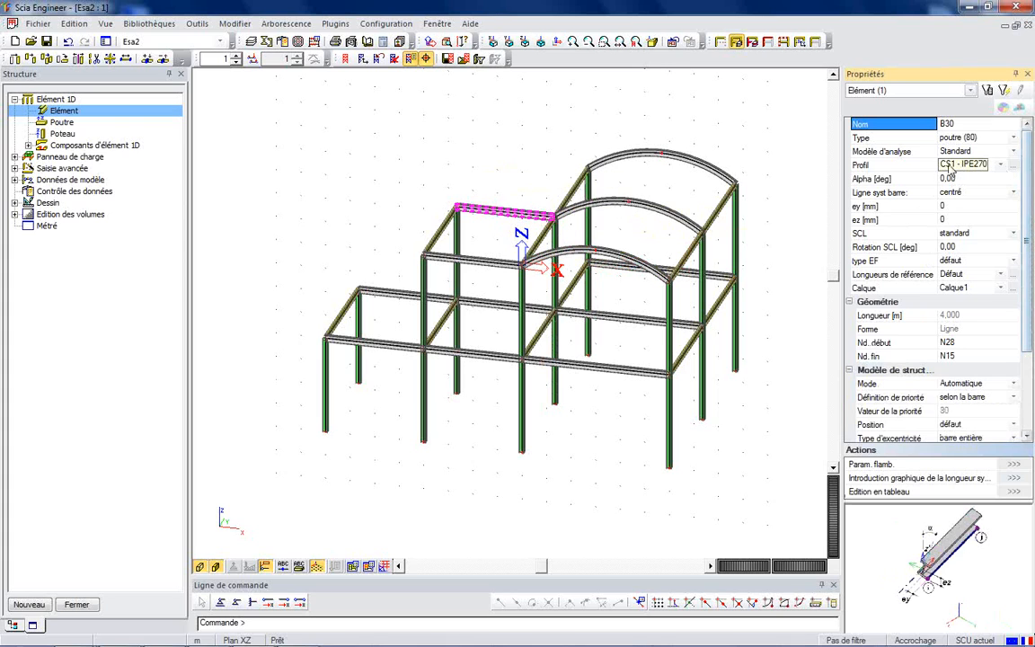
pyautogui.click(909, 167)
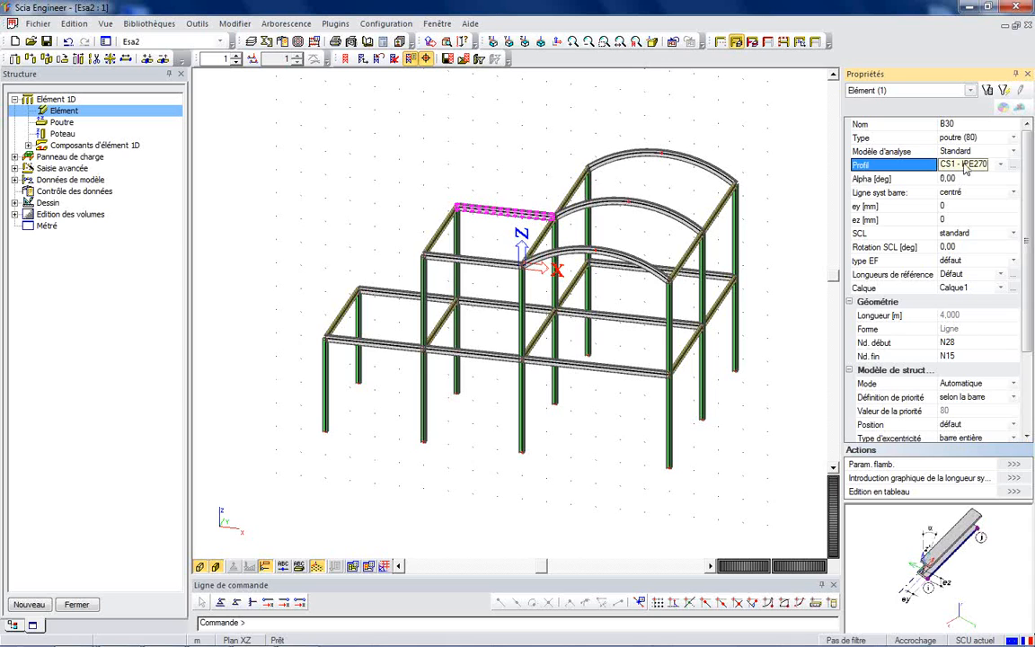
pyautogui.click(274, 172)
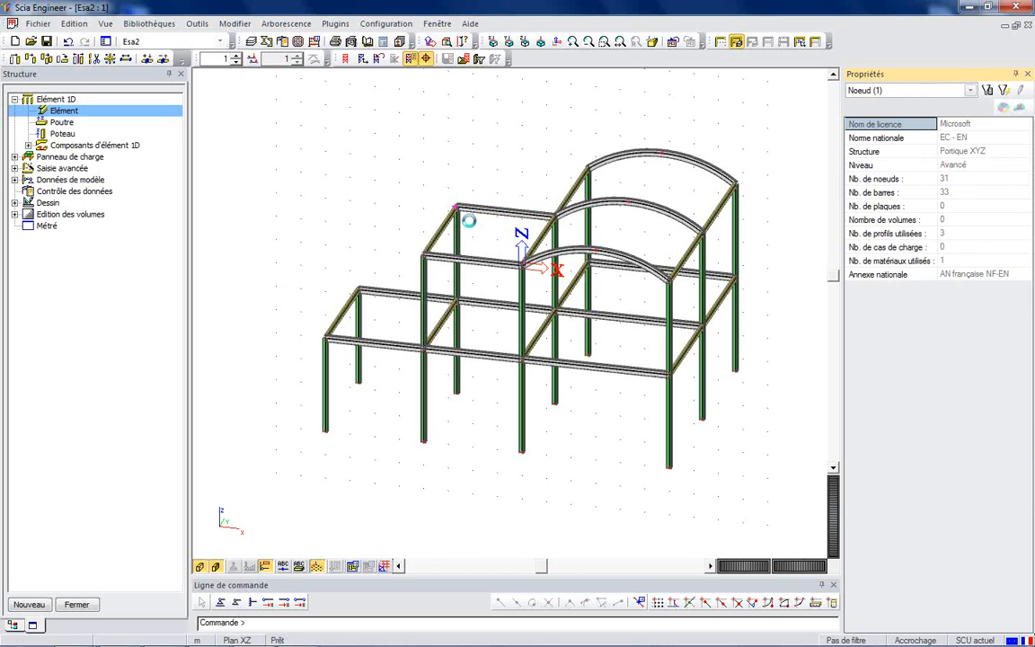
# Set the Z coordinate of the two top nodes on column line B to 7 m and check the sloping beams.
pyautogui.click(454, 209)
pyautogui.click(423, 256)
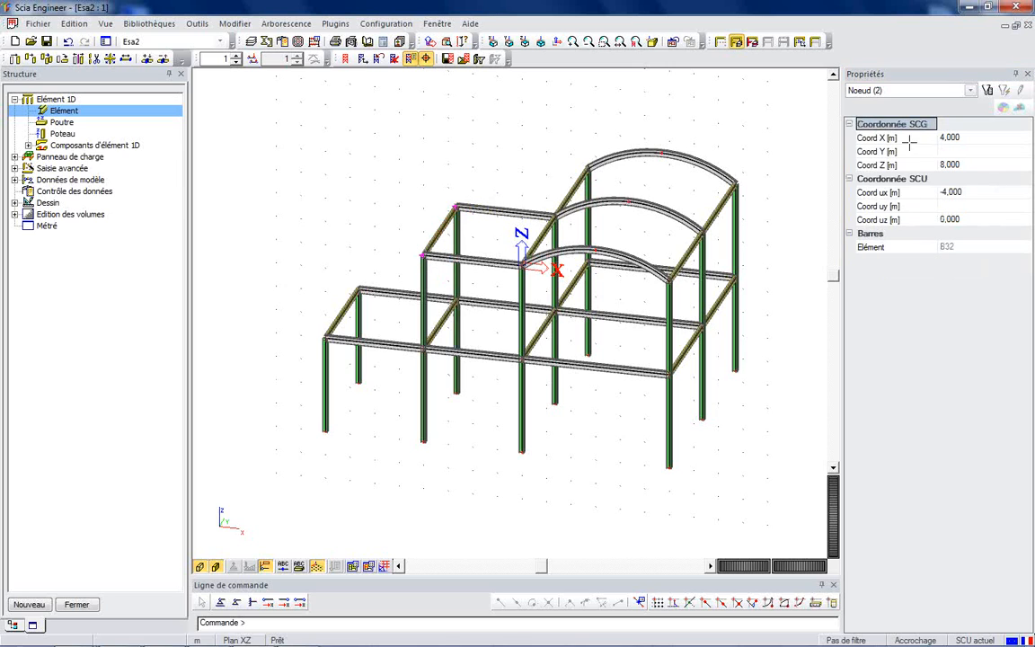
pyautogui.click(960, 165)
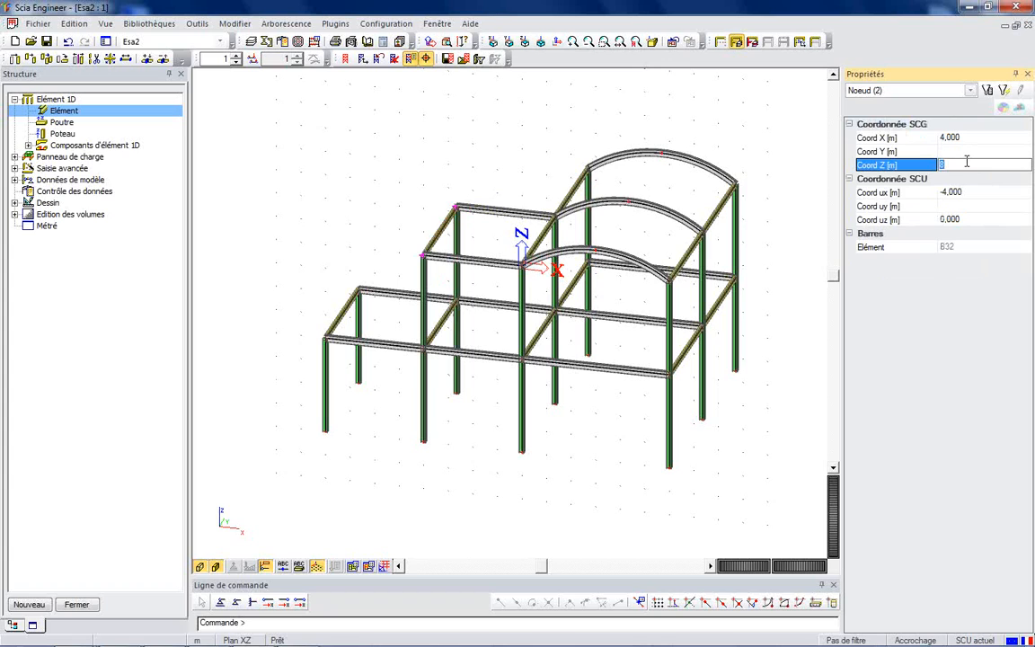
pyautogui.write('7')
pyautogui.press('Return')
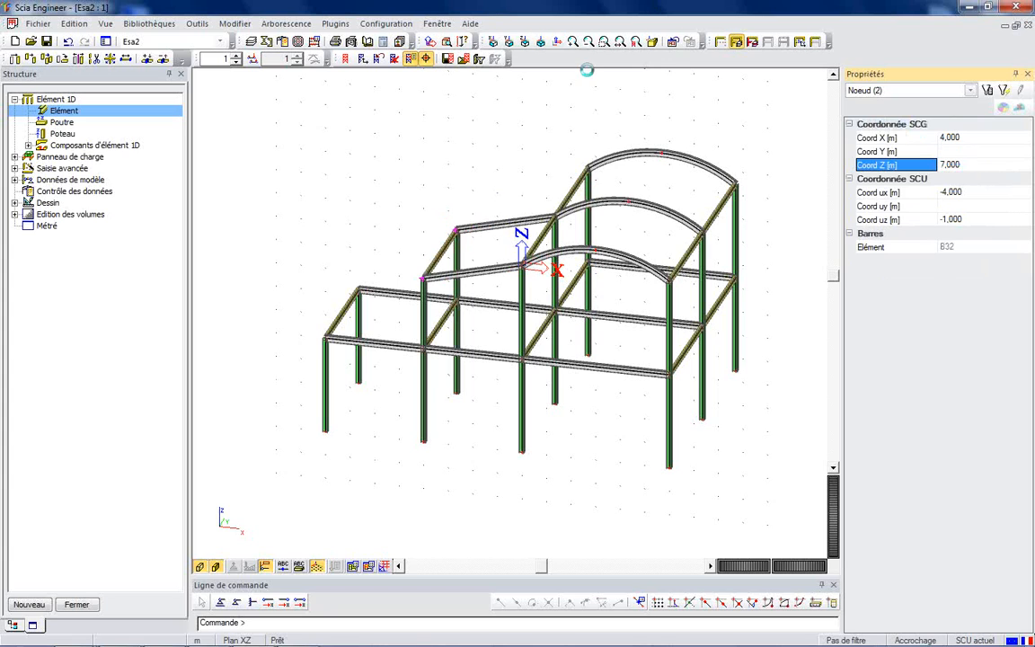
pyautogui.moveTo(486, 183)
pyautogui.keyDown('ctrl'); pyautogui.mouseDown(button='right')
pyautogui.moveTo(502, 166)
pyautogui.moveTo(566, 167)
pyautogui.moveTo(508, 162)
pyautogui.moveTo(477, 180)
pyautogui.moveTo(490, 201)
pyautogui.moveTo(490, 169)
pyautogui.moveTo(526, 166)
pyautogui.moveTo(490, 171)
pyautogui.mouseUp(button='right'); pyautogui.keyUp('ctrl')
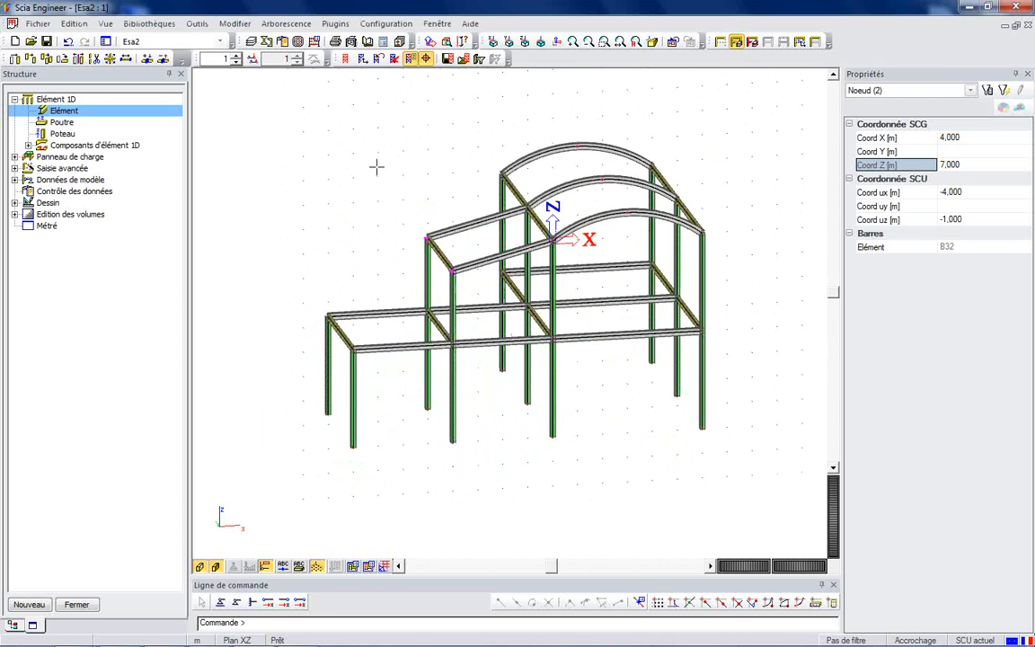
# Start a new 1D member with the profile CS4 - IPE100.
pyautogui.press('Escape')
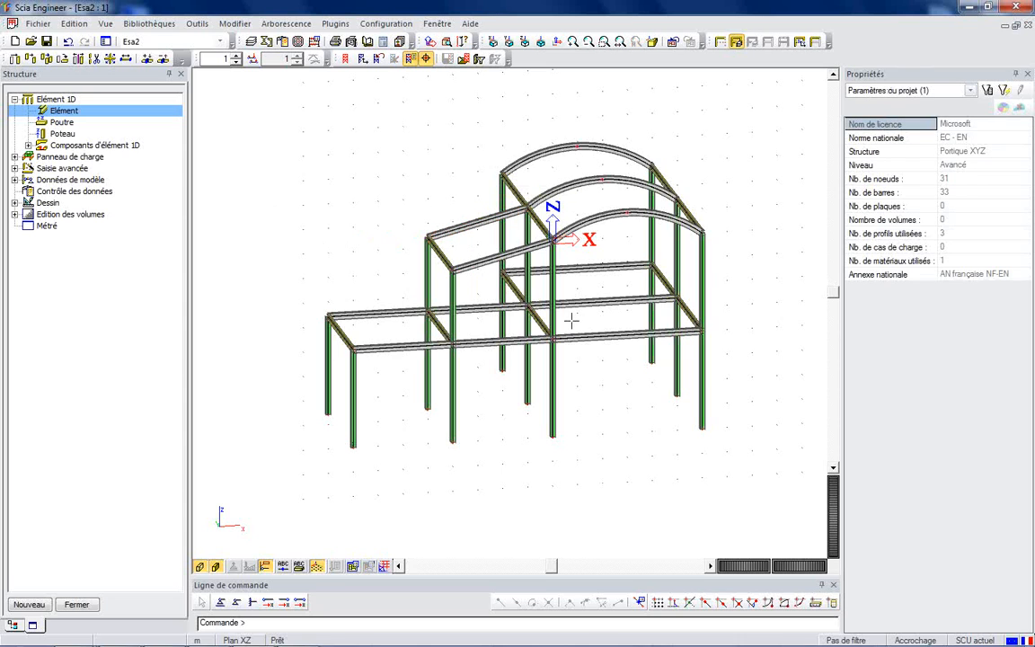
pyautogui.doubleClick(45, 108)
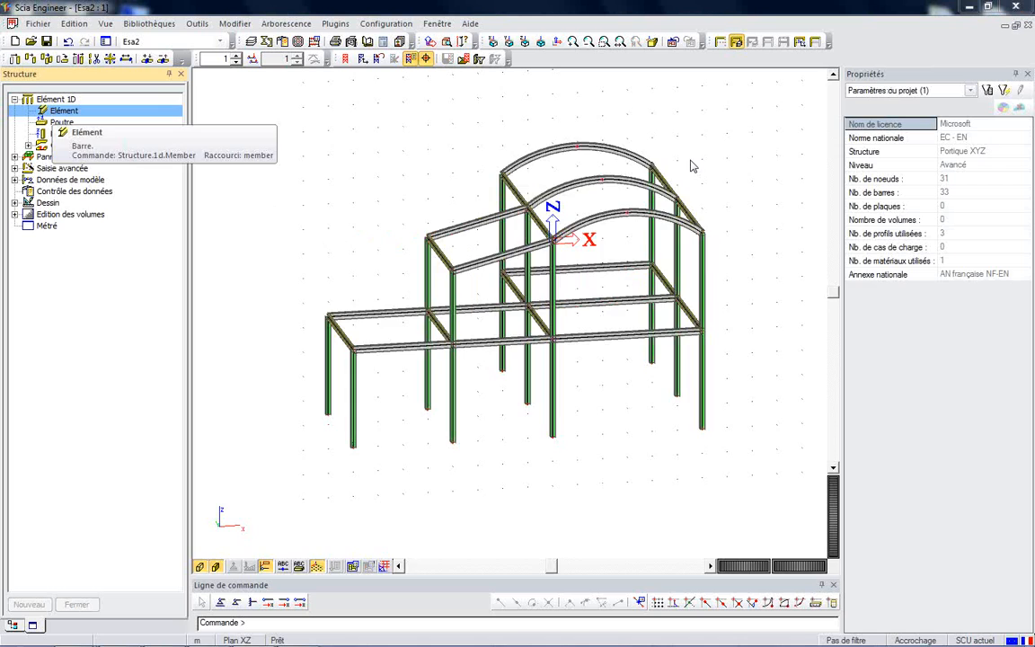
pyautogui.moveTo(577, 101); pyautogui.dragTo(537, 40)
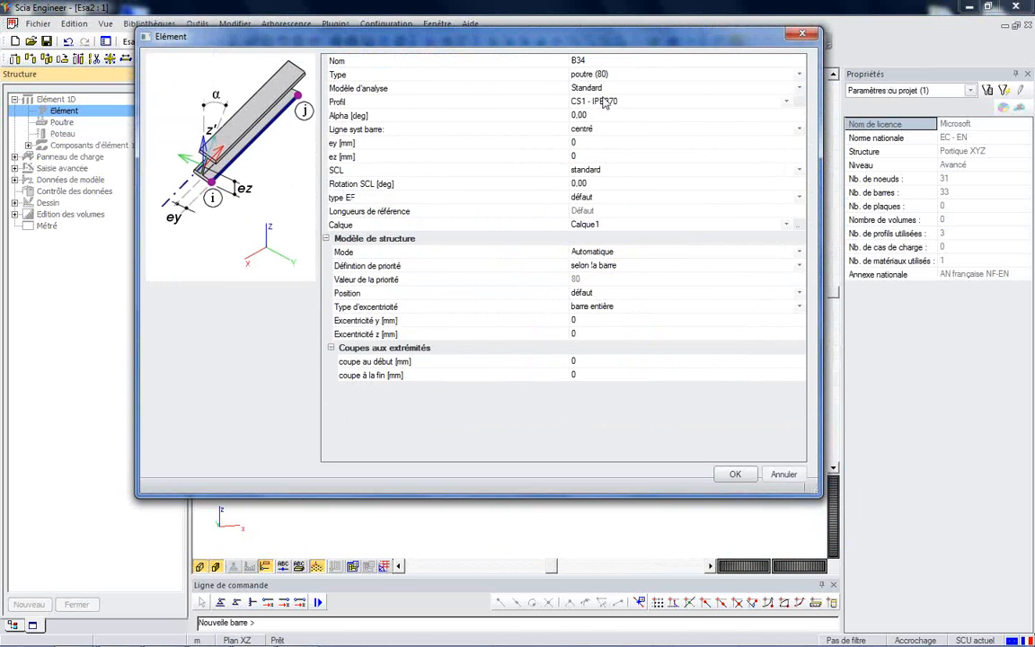
pyautogui.click(607, 101)
pyautogui.click(606, 102)
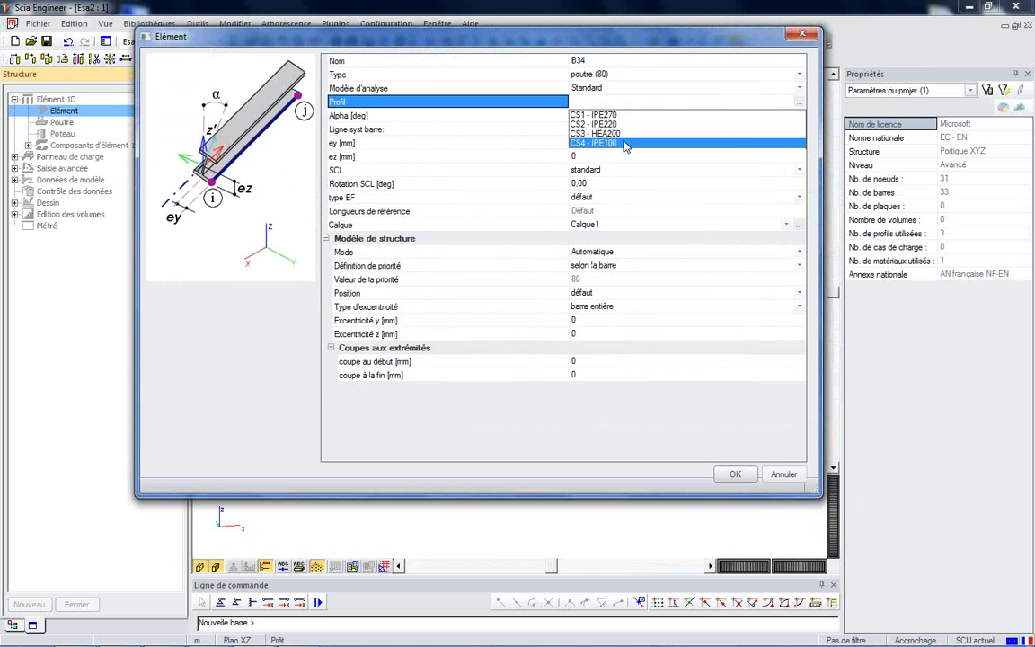
pyautogui.click(626, 145)
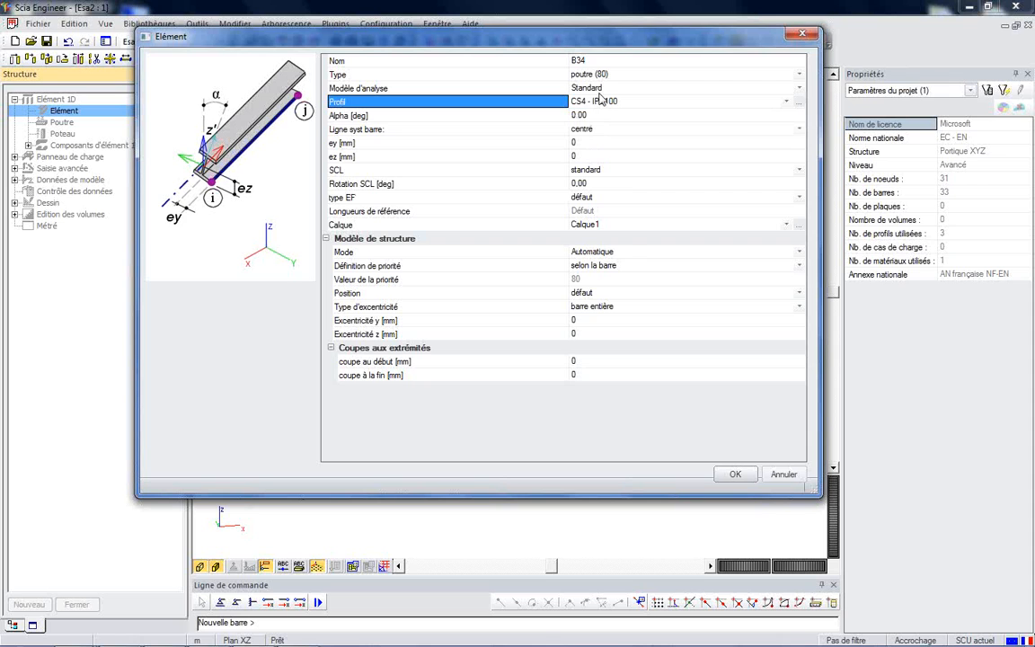
pyautogui.click(733, 474)
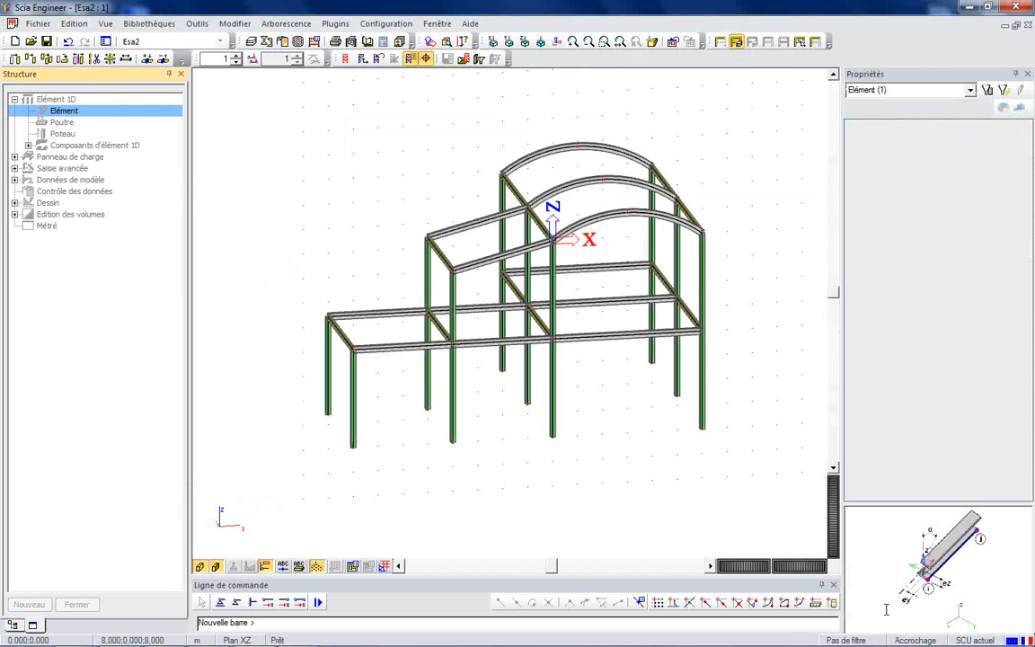
# Enable snapping to the N-th division points on lines and curves.
pyautogui.click(911, 639)
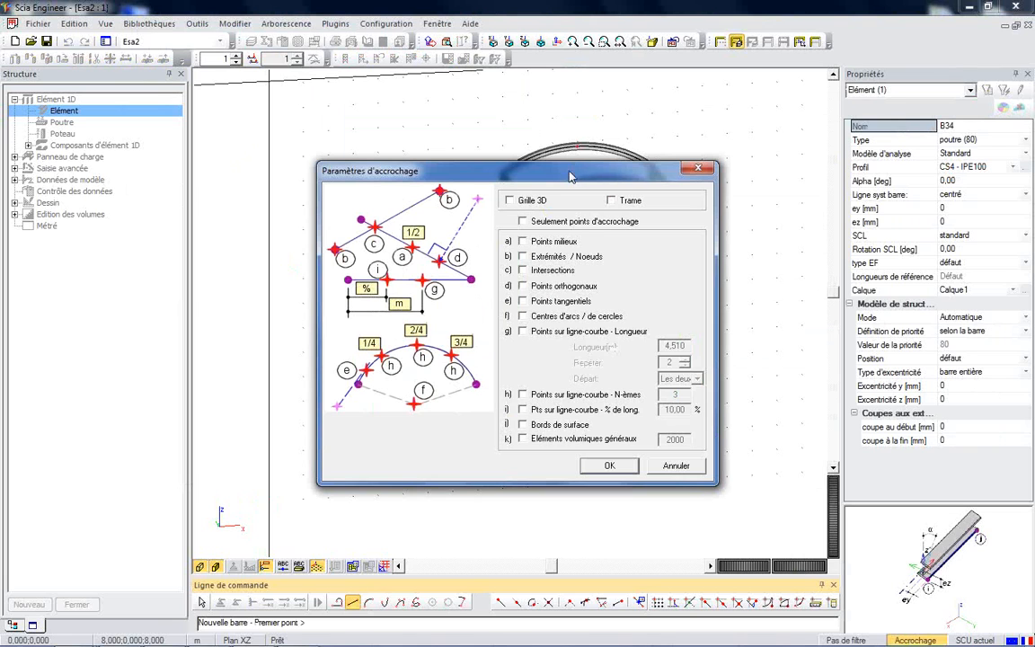
pyautogui.moveTo(567, 168); pyautogui.dragTo(530, 81)
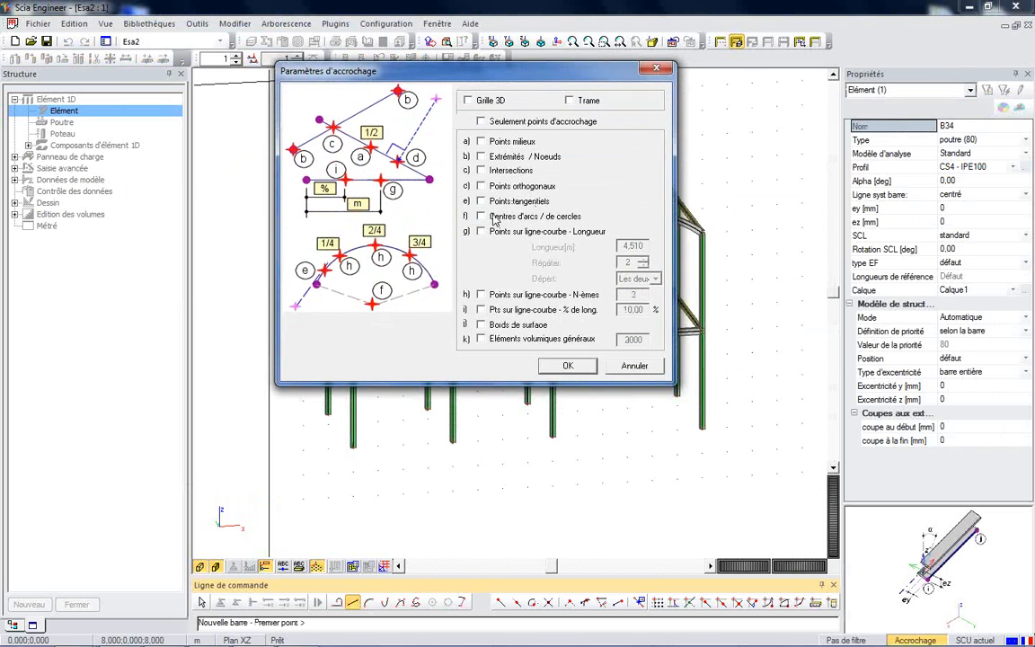
pyautogui.click(542, 297)
pyautogui.click(586, 367)
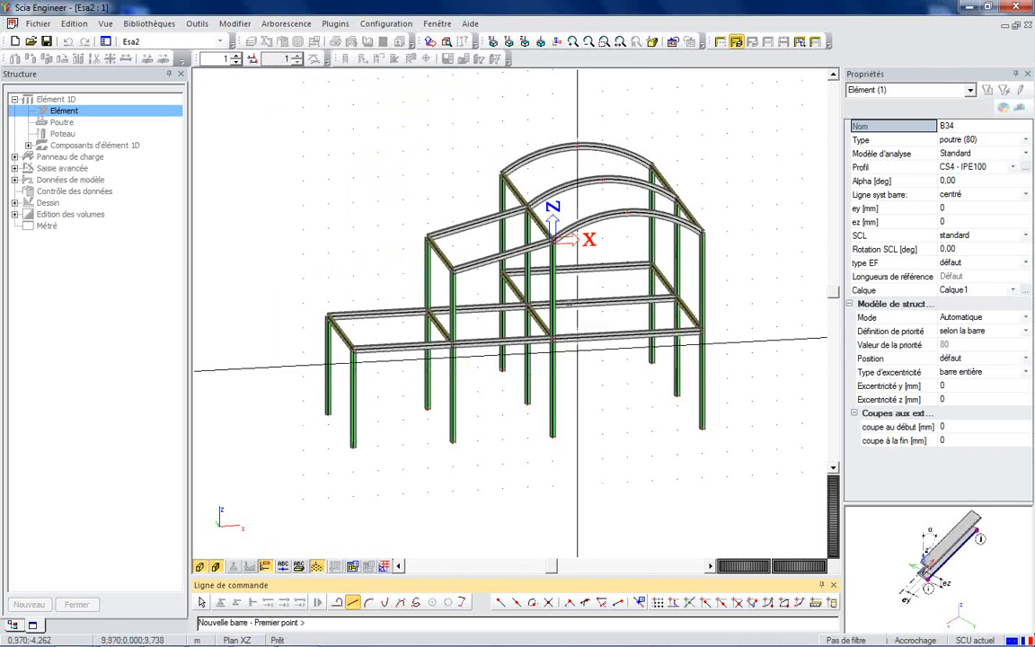
# Draw three IPE100 purlins between the matching quarter points of the two sloping B–C beams, finish the command and clear the selection.
pyautogui.click(476, 263)
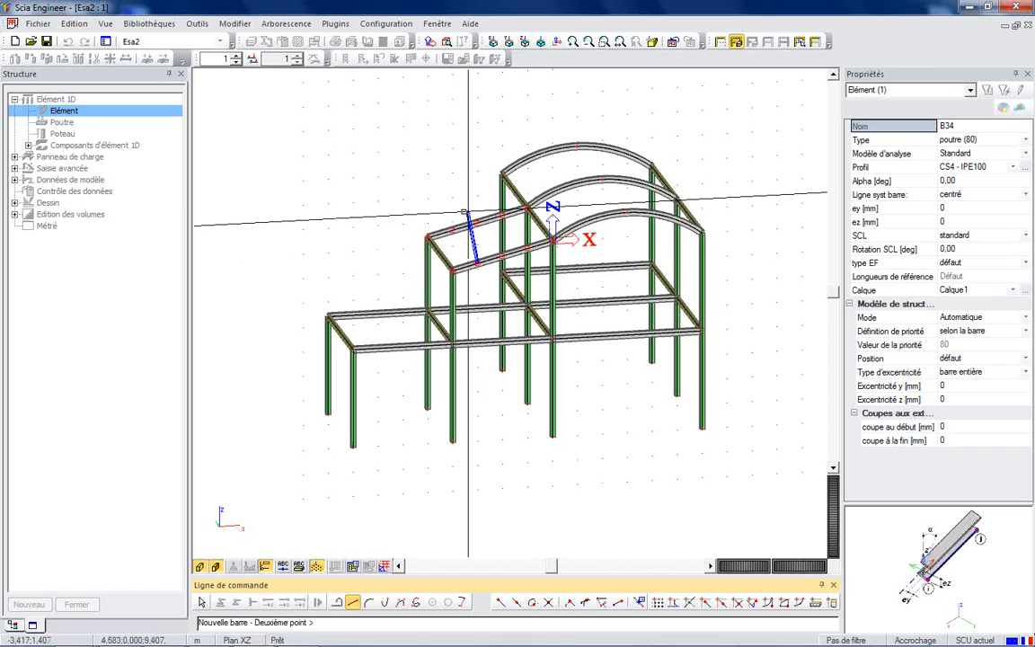
pyautogui.click(454, 232)
pyautogui.click(501, 251)
pyautogui.click(475, 220)
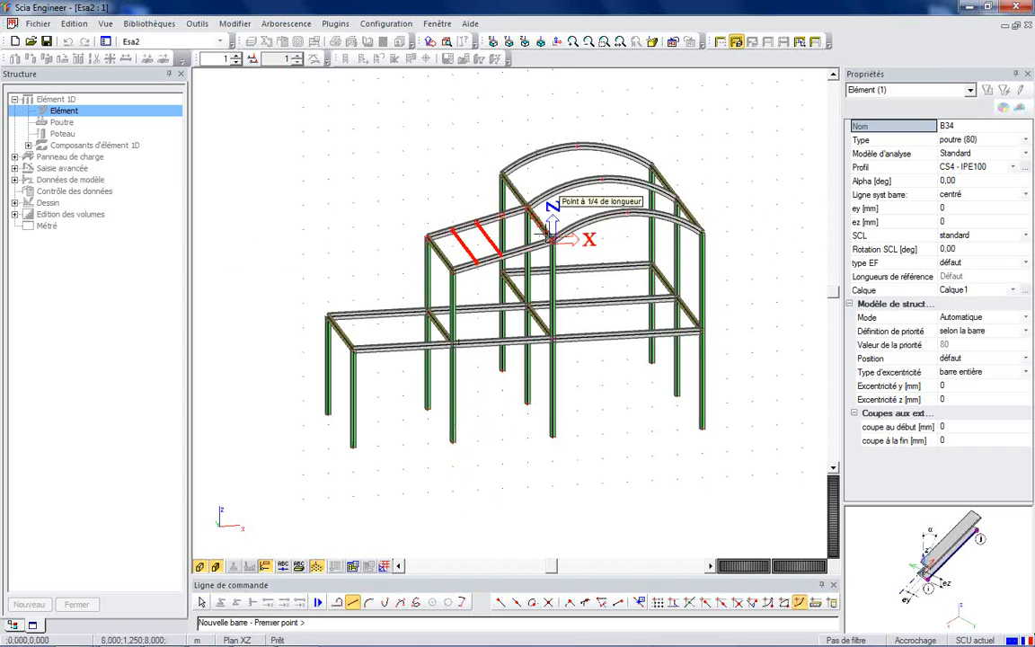
pyautogui.keyDown('ctrl'); pyautogui.moveTo(593, 258); pyautogui.dragTo(626, 262, button='right'); pyautogui.keyUp('ctrl')
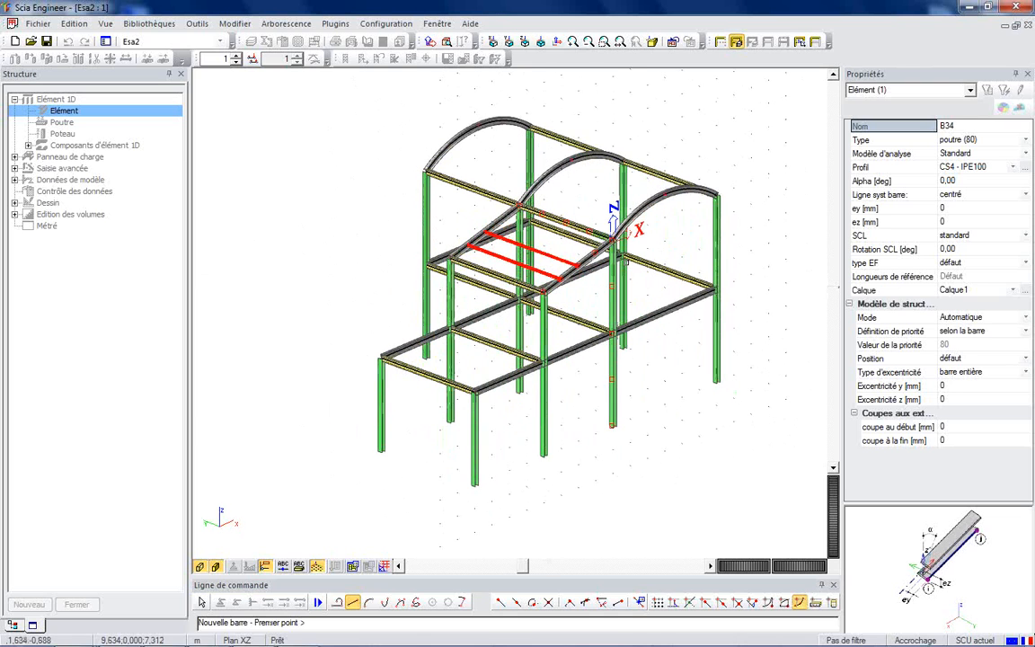
pyautogui.click(596, 249)
pyautogui.click(503, 219)
pyautogui.scroll(5, 550, 283)
pyautogui.scroll(2, 550, 283)
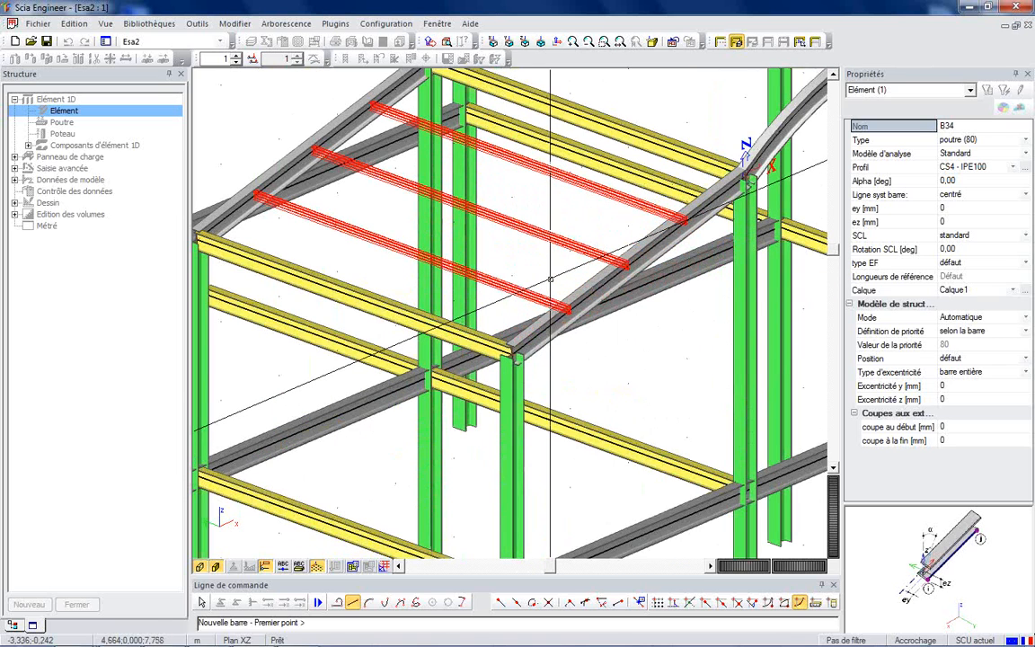
pyautogui.press('Escape')
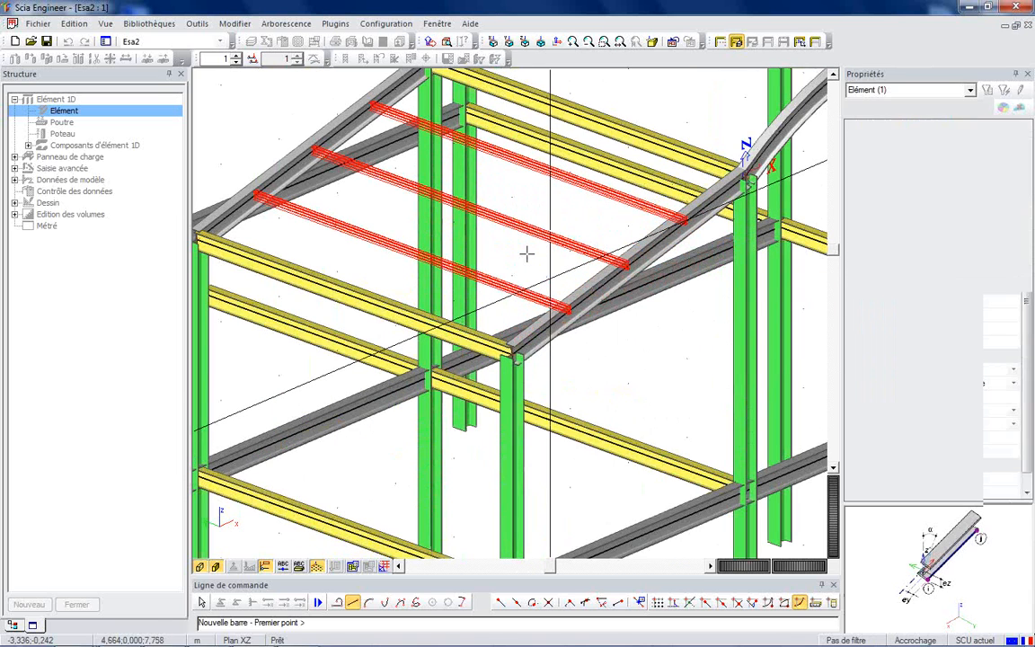
pyautogui.scroll(-3, 529, 255)
pyautogui.moveTo(584, 318)
pyautogui.keyDown('ctrl'); pyautogui.mouseDown(button='right')
pyautogui.moveTo(560, 309)
pyautogui.moveTo(543, 321)
pyautogui.moveTo(547, 312)
pyautogui.moveTo(584, 314)
pyautogui.moveTo(568, 303)
pyautogui.moveTo(530, 306)
pyautogui.mouseUp(button='right'); pyautogui.keyUp('ctrl')
pyautogui.keyDown('ctrl'); pyautogui.moveTo(460, 312); pyautogui.dragTo(488, 312, button='right'); pyautogui.keyUp('ctrl')
pyautogui.press('Escape')
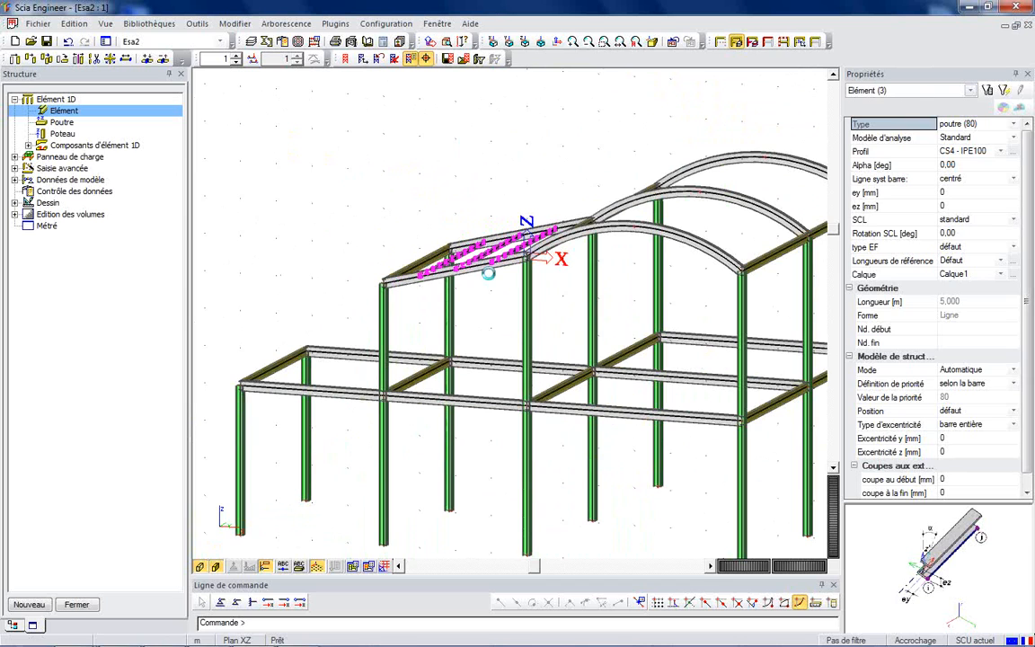
# Align the user coordinate system with the local axes of the front sloping beam.
pyautogui.scroll(3, 529, 244)
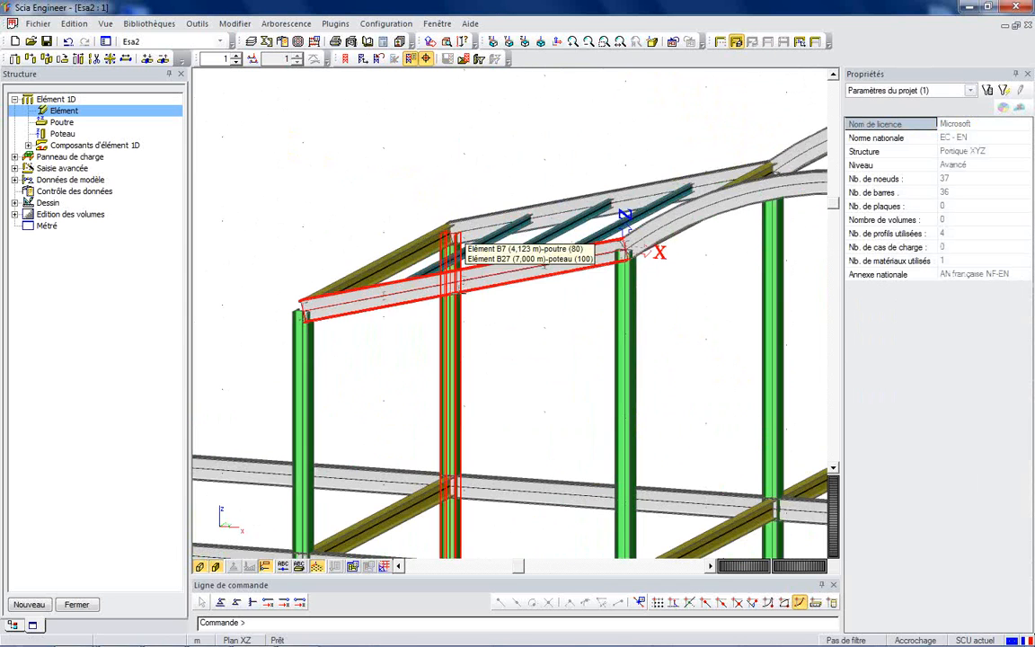
pyautogui.click(431, 42)
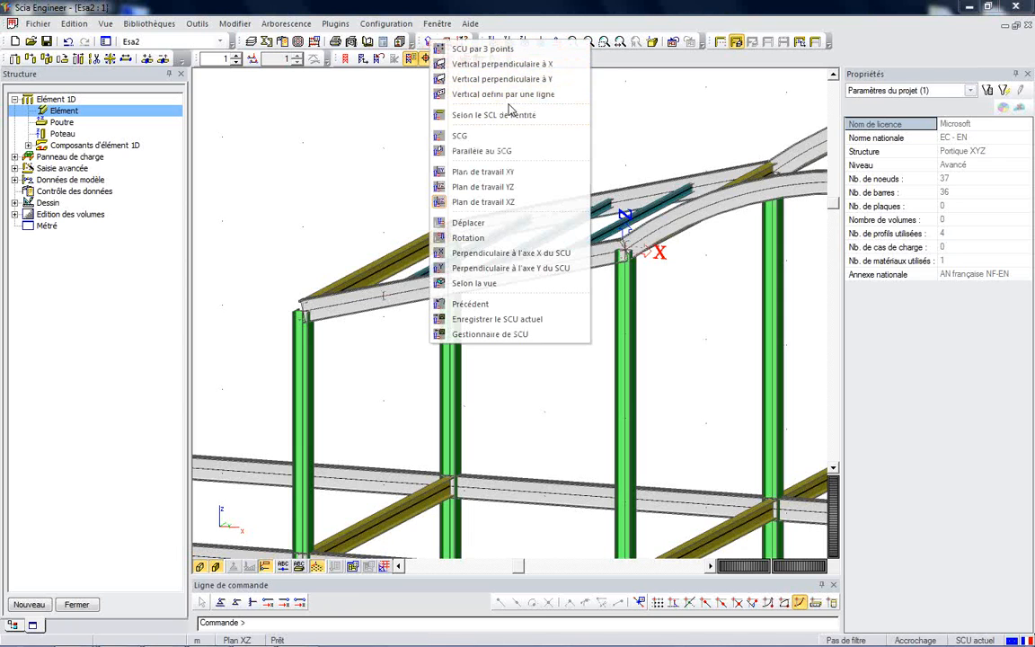
pyautogui.click(516, 115)
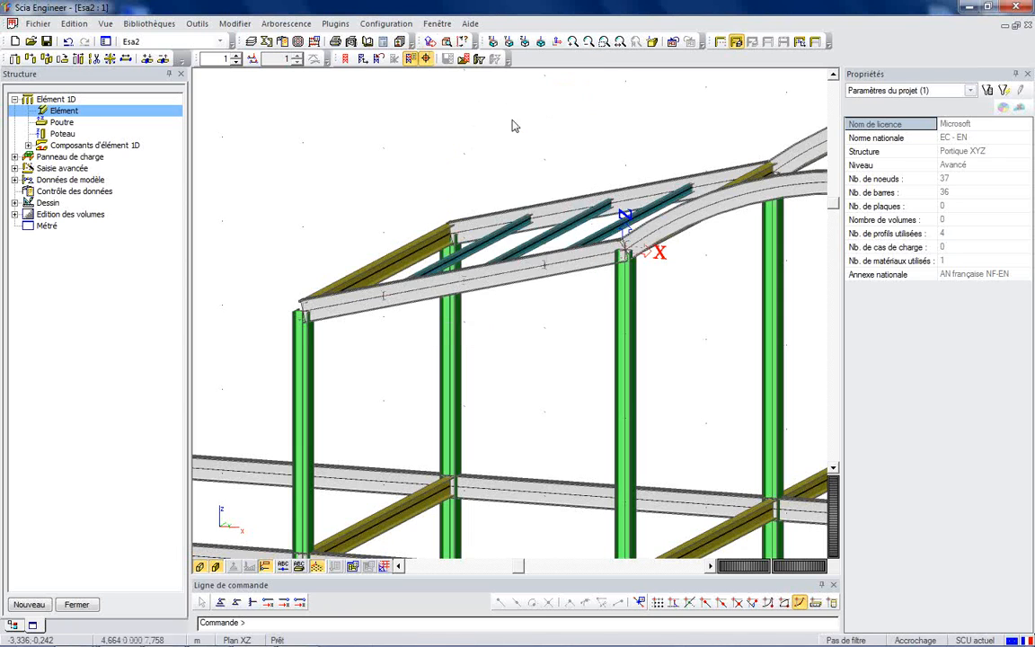
pyautogui.click(358, 306)
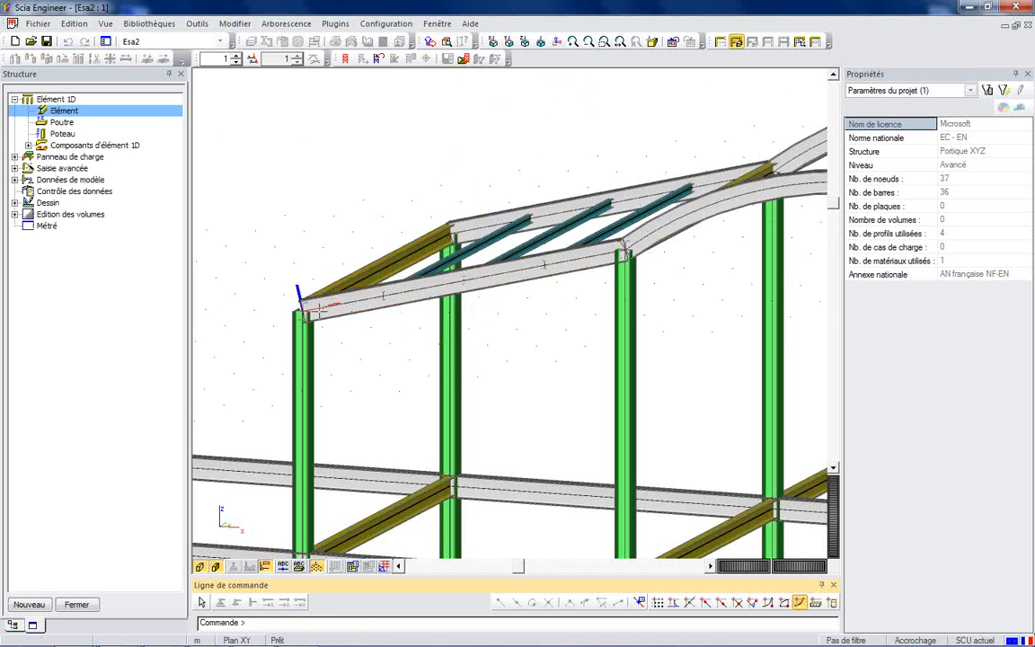
pyautogui.scroll(2, 295, 312)
pyautogui.scroll(-2, 506, 328)
pyautogui.moveTo(506, 328)
pyautogui.keyDown('ctrl'); pyautogui.mouseDown(button='right')
pyautogui.moveTo(558, 351)
pyautogui.moveTo(530, 337)
pyautogui.mouseUp(button='right'); pyautogui.keyUp('ctrl')
# Switch to a wireframe display and set the local coordinate system (SCL) of the three IPE100 purlins to "z du SCU".
pyautogui.click(216, 568)
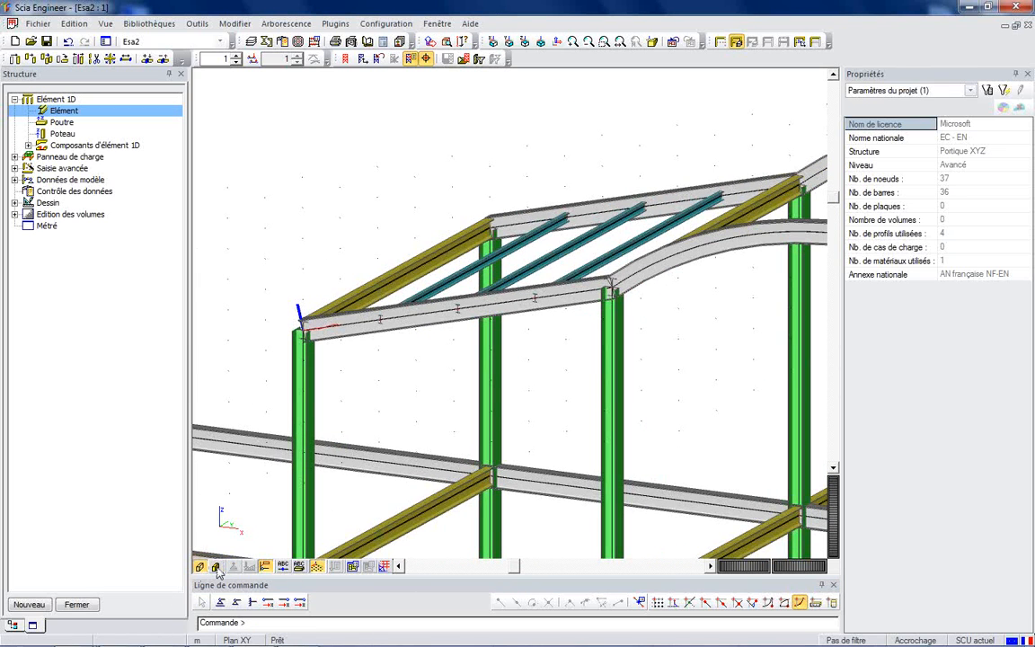
pyautogui.click(200, 568)
pyautogui.keyDown('ctrl'); pyautogui.moveTo(394, 369); pyautogui.dragTo(403, 366, button='right'); pyautogui.keyUp('ctrl')
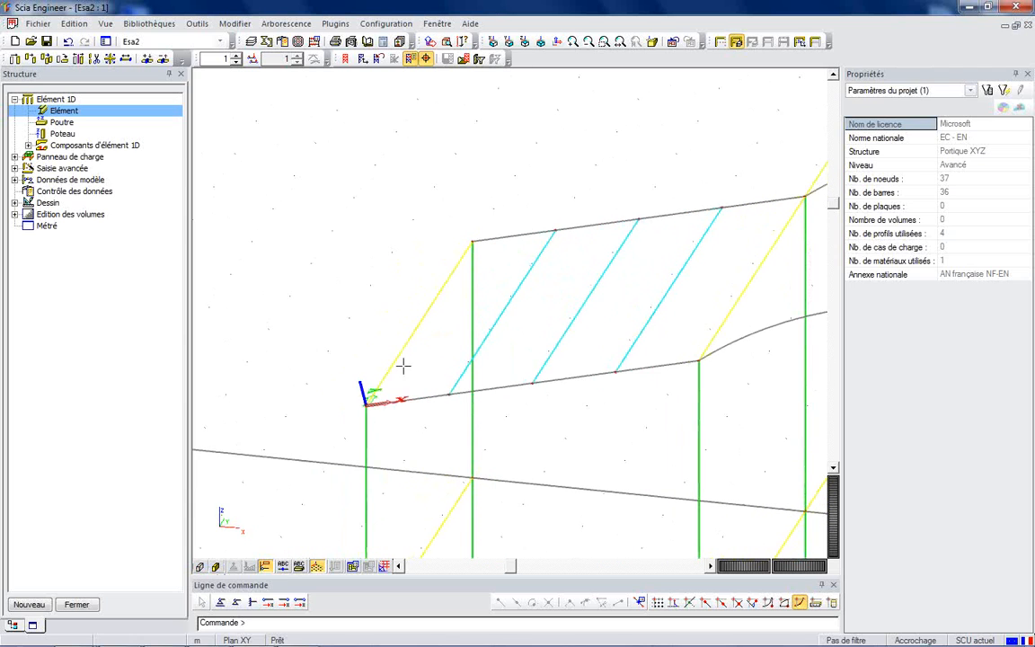
pyautogui.click(462, 372)
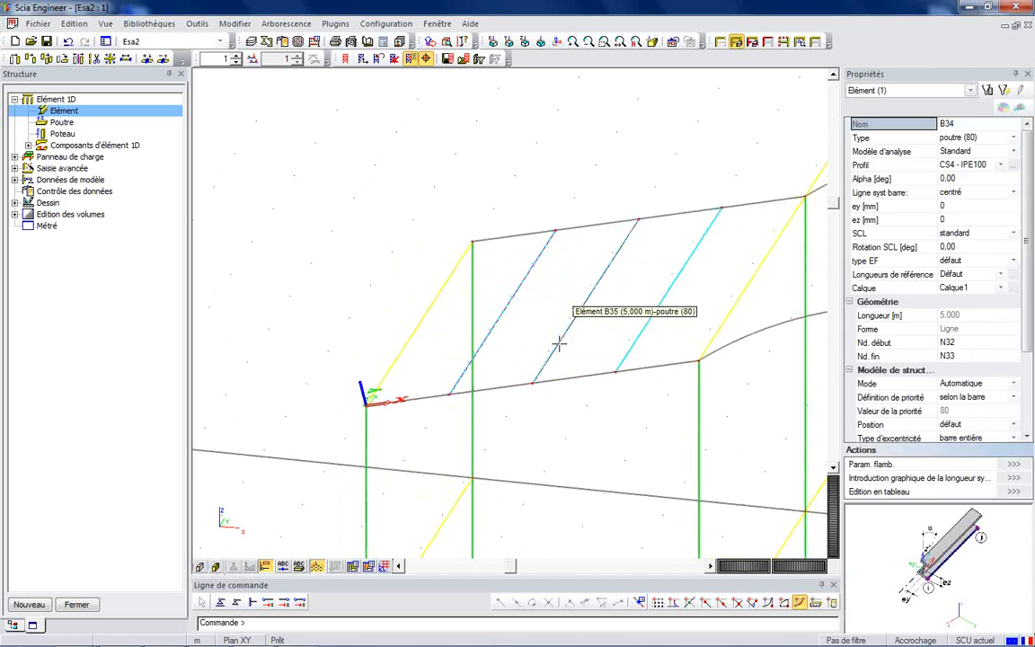
pyautogui.click(559, 342)
pyautogui.click(645, 321)
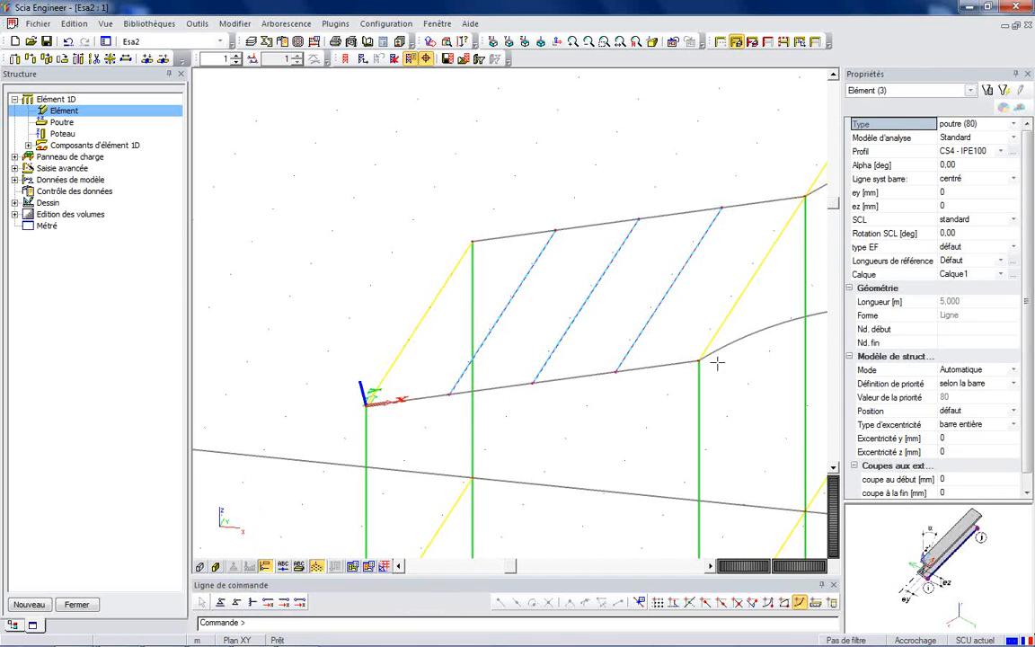
pyautogui.click(964, 223)
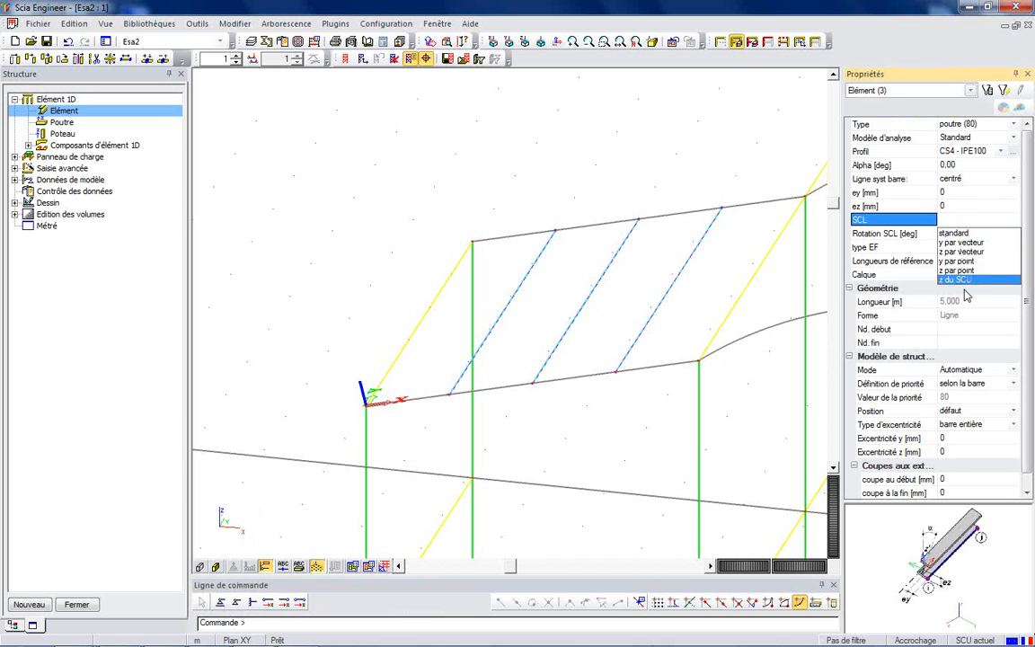
pyautogui.click(960, 252)
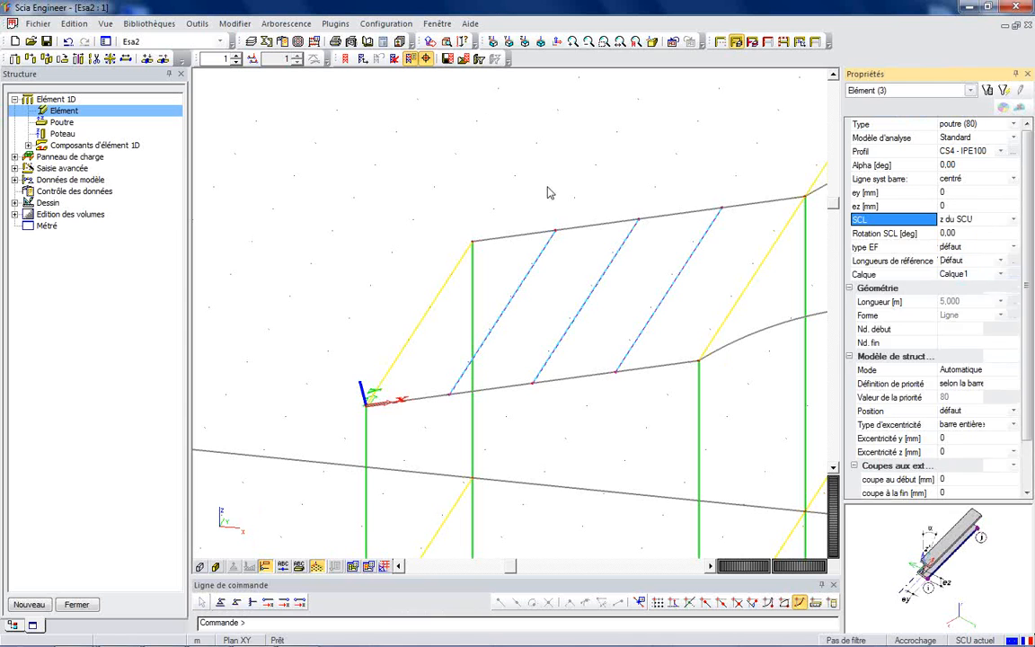
# Restore the rendered member volumes, check the purlins' orientation on the sloping beams and clear the selection.
pyautogui.click(200, 566)
pyautogui.click(217, 566)
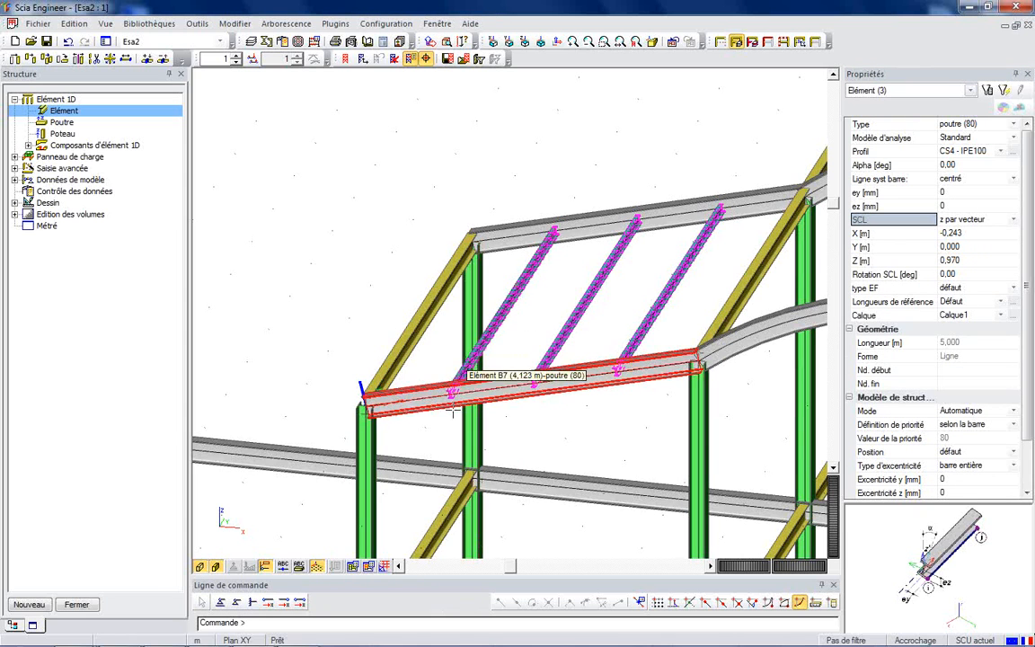
pyautogui.scroll(3, 454, 395)
pyautogui.click(620, 42)
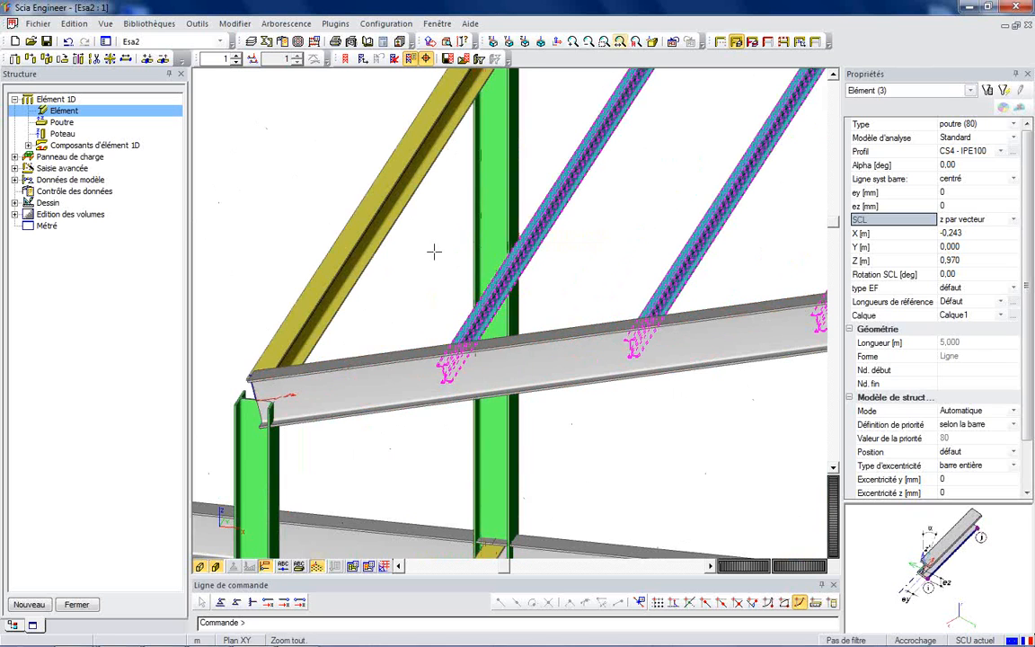
pyautogui.scroll(-3, 418, 270)
pyautogui.moveTo(594, 349)
pyautogui.keyDown('ctrl'); pyautogui.mouseDown(button='right')
pyautogui.moveTo(616, 330)
pyautogui.moveTo(651, 341)
pyautogui.moveTo(591, 344)
pyautogui.moveTo(607, 344)
pyautogui.mouseUp(button='right'); pyautogui.keyUp('ctrl')
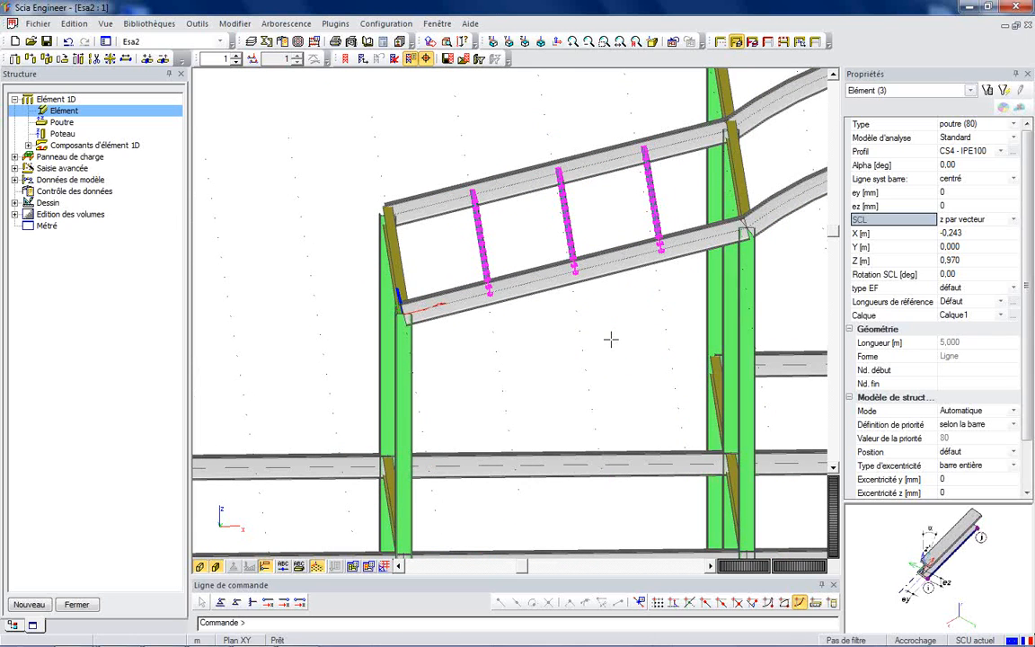
pyautogui.scroll(-3, 406, 318)
pyautogui.press('Escape')
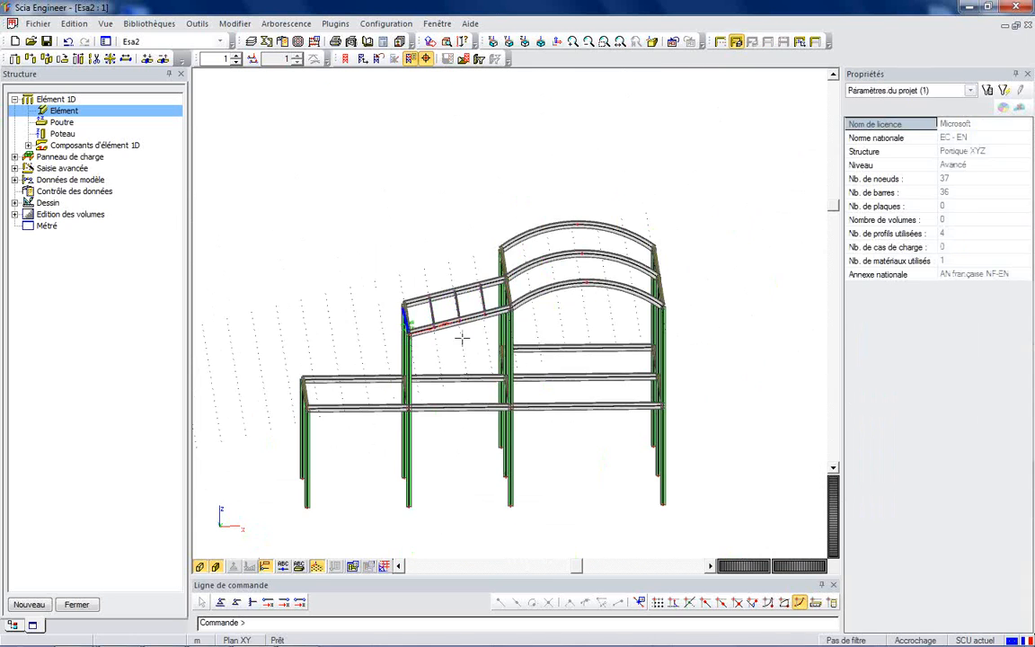
pyautogui.keyDown('ctrl'); pyautogui.moveTo(552, 462); pyautogui.dragTo(515, 508, button='right'); pyautogui.keyUp('ctrl')
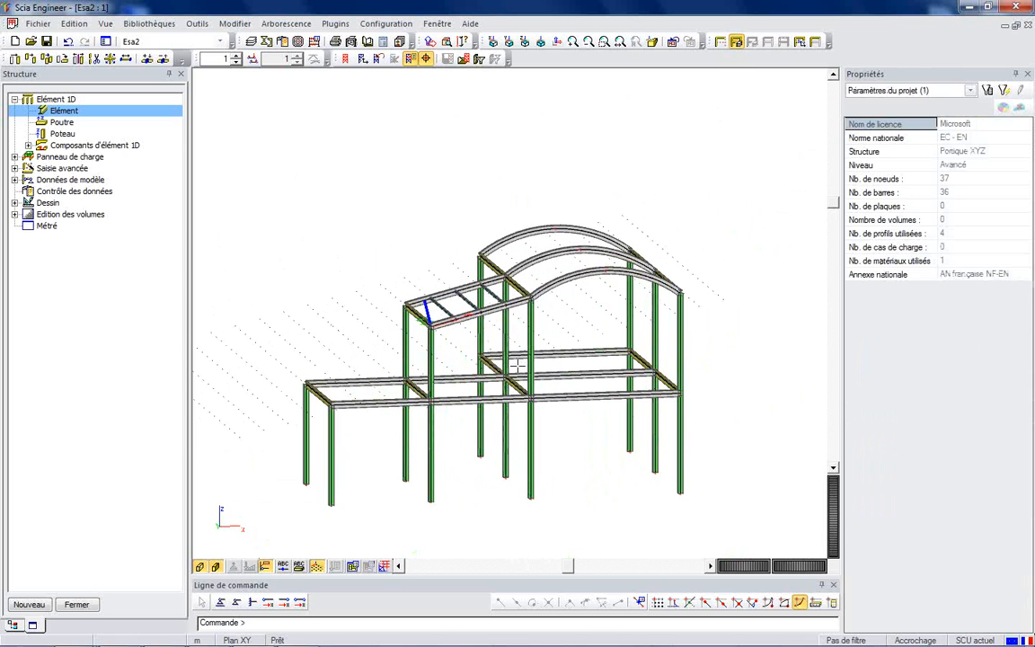
# Connect the nodes to the members across all entities with the Connection option and a 0.001 m minimum distance, without alignment or data check.
pyautogui.click(146, 60)
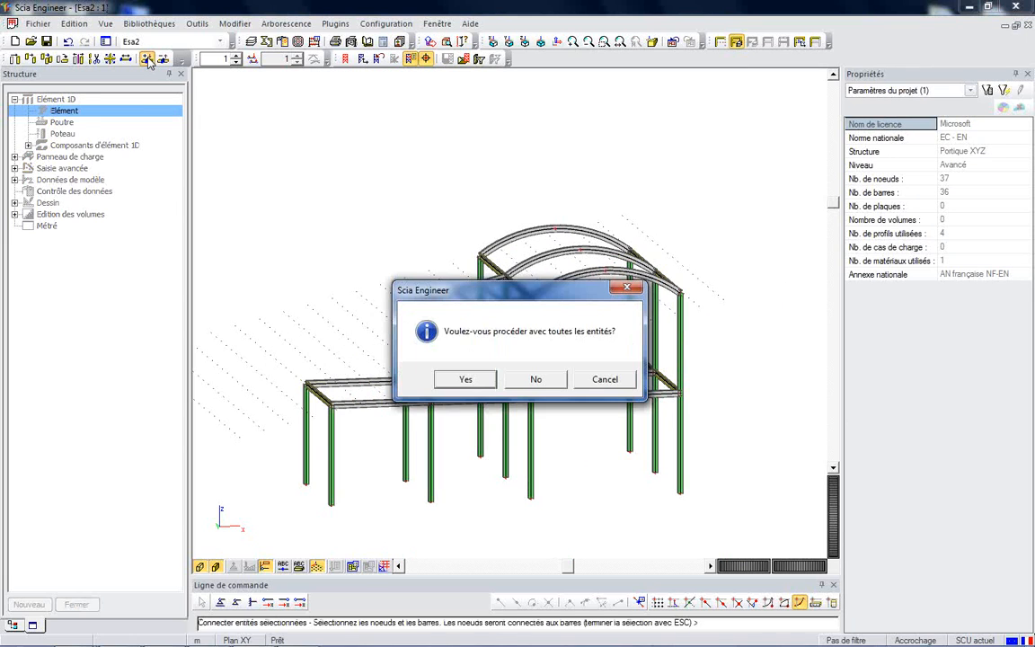
pyautogui.click(465, 379)
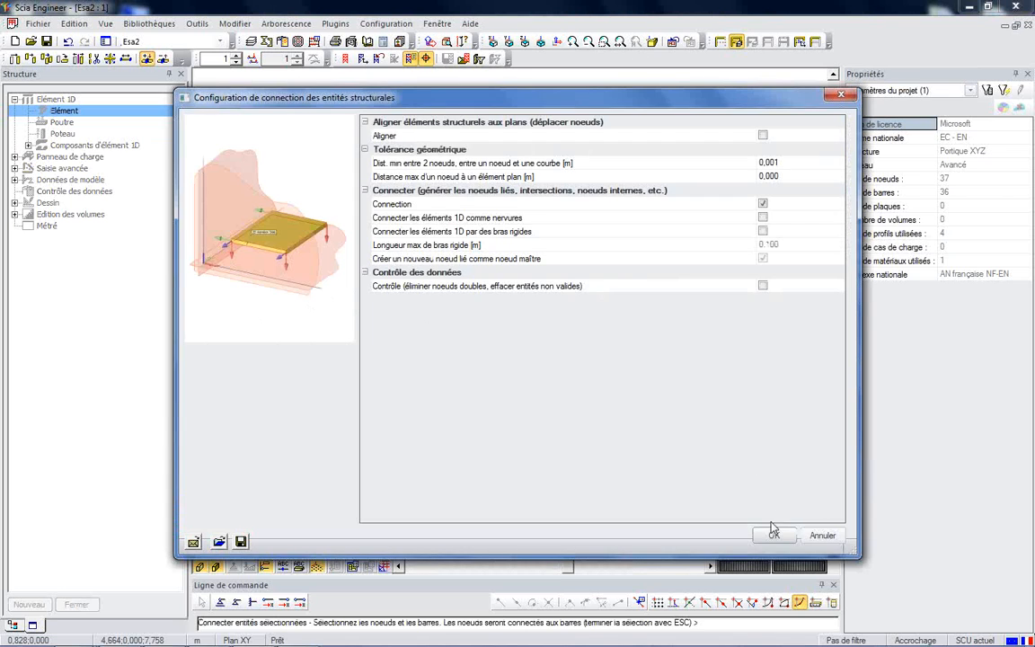
pyautogui.click(773, 534)
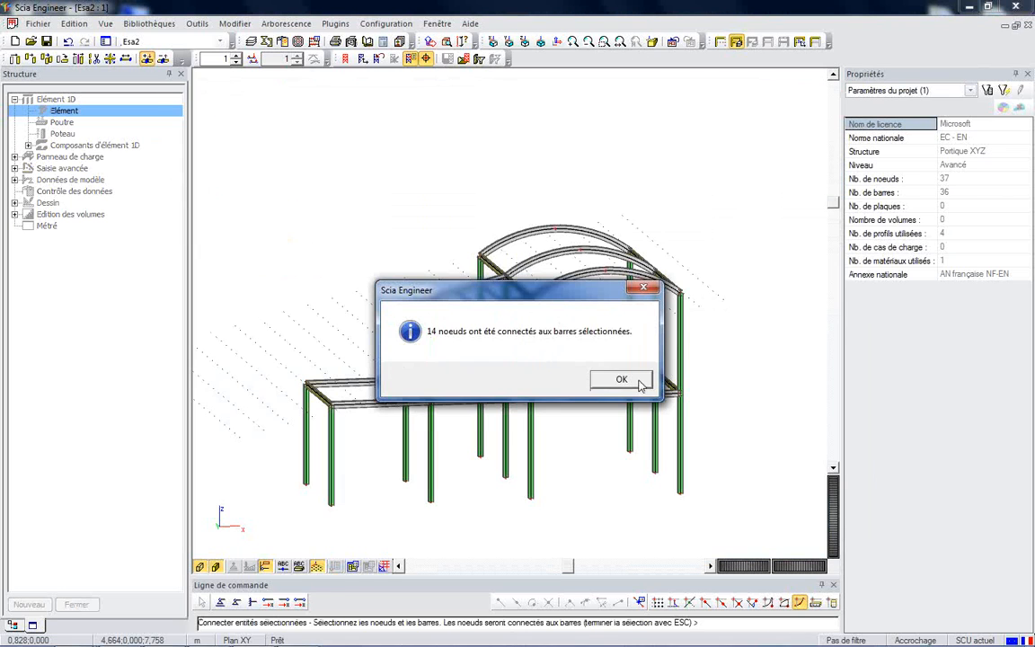
pyautogui.click(640, 382)
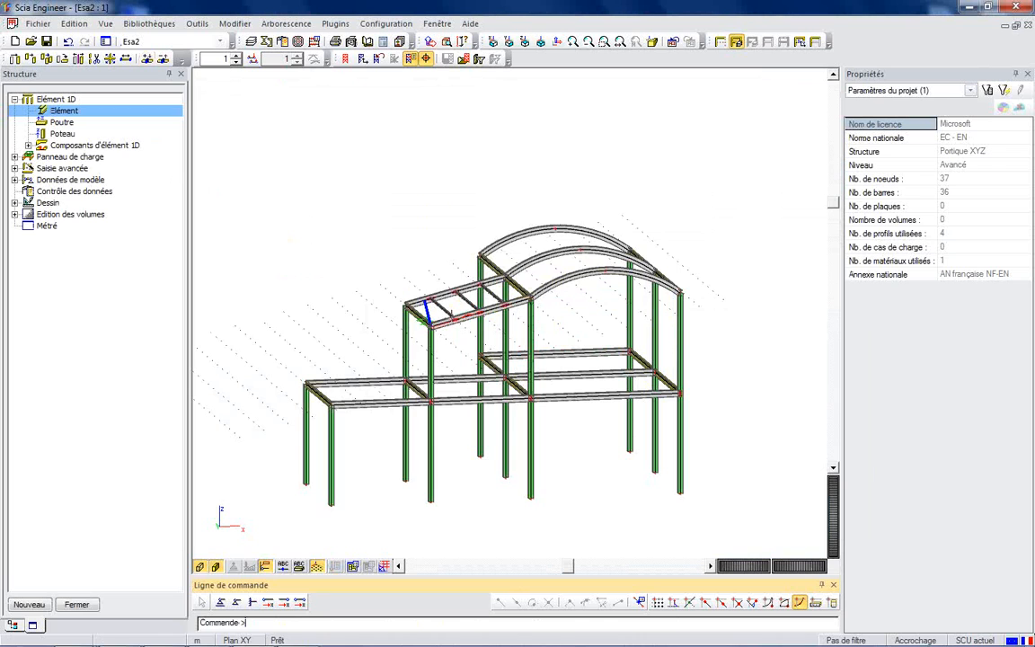
pyautogui.scroll(2, 450, 312)
pyautogui.scroll(3, 527, 353)
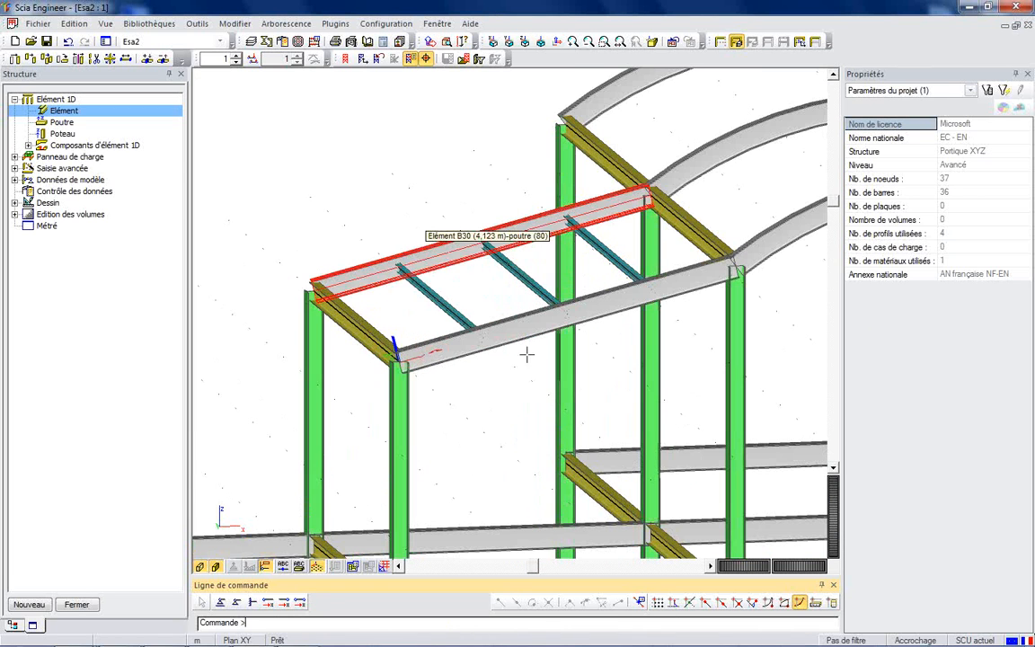
# Set the eccentricity type (Type d'excentricité) of the three IPE100 purlins to "panne sur porteur".
pyautogui.click(439, 301)
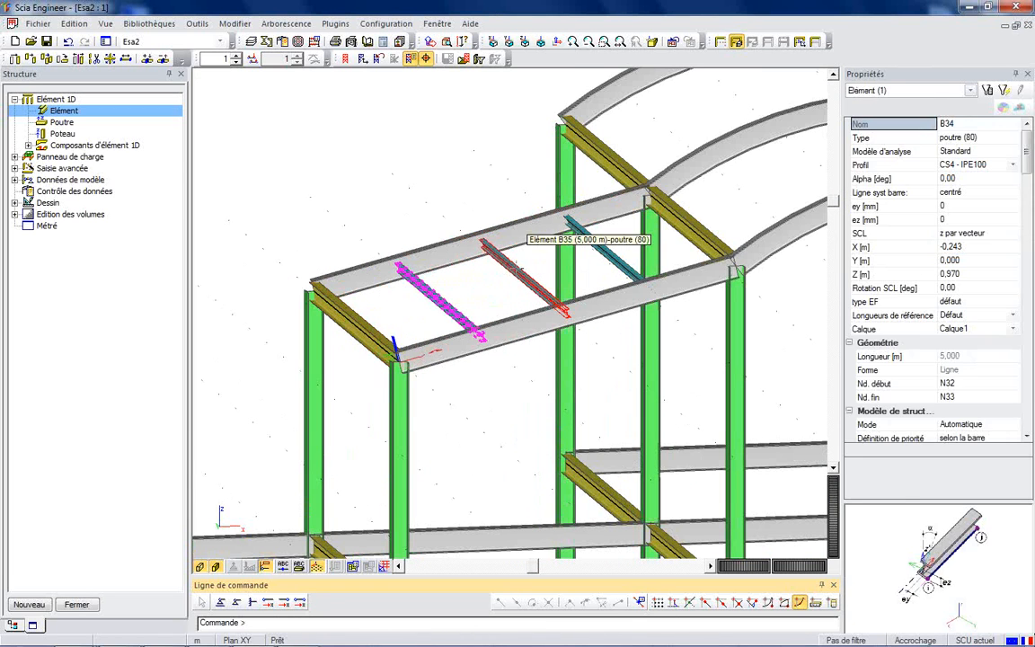
pyautogui.click(528, 280)
pyautogui.click(596, 258)
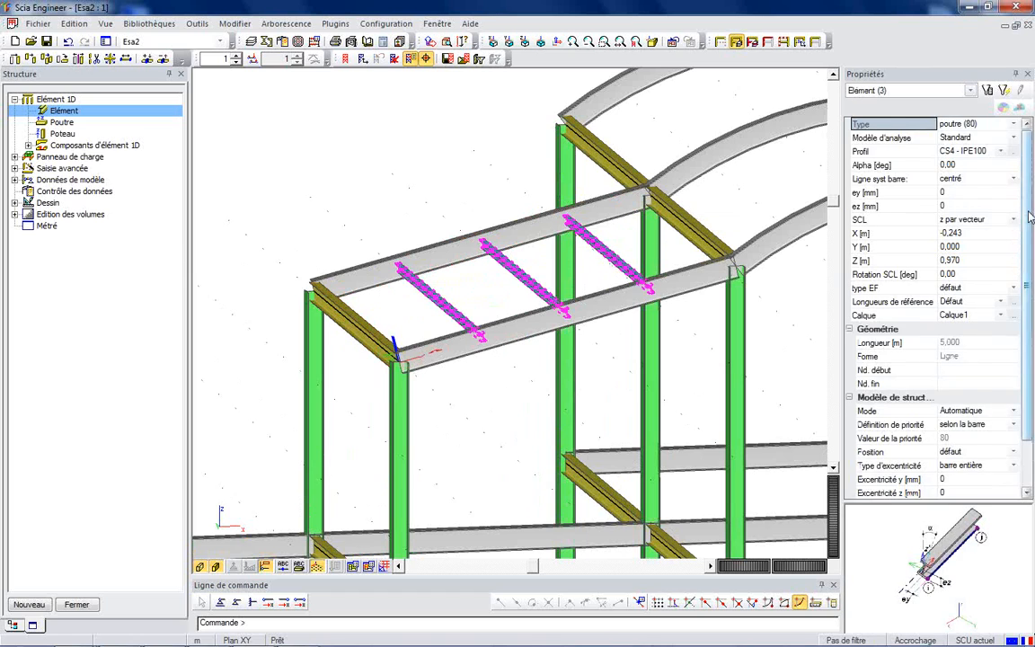
pyautogui.moveTo(1031, 235); pyautogui.dragTo(1030, 280)
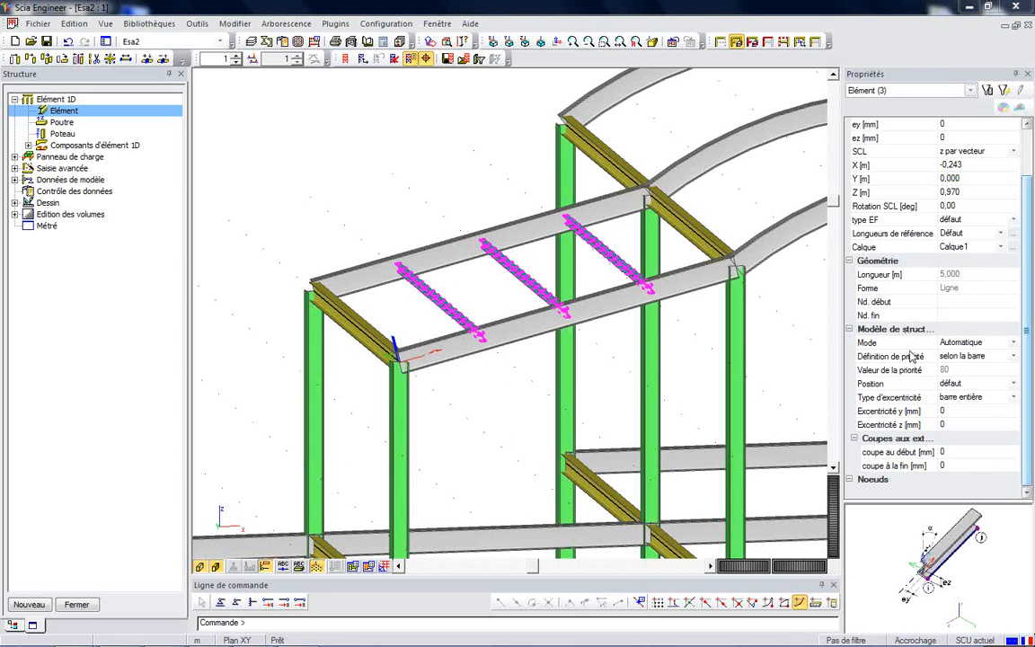
pyautogui.click(1011, 398)
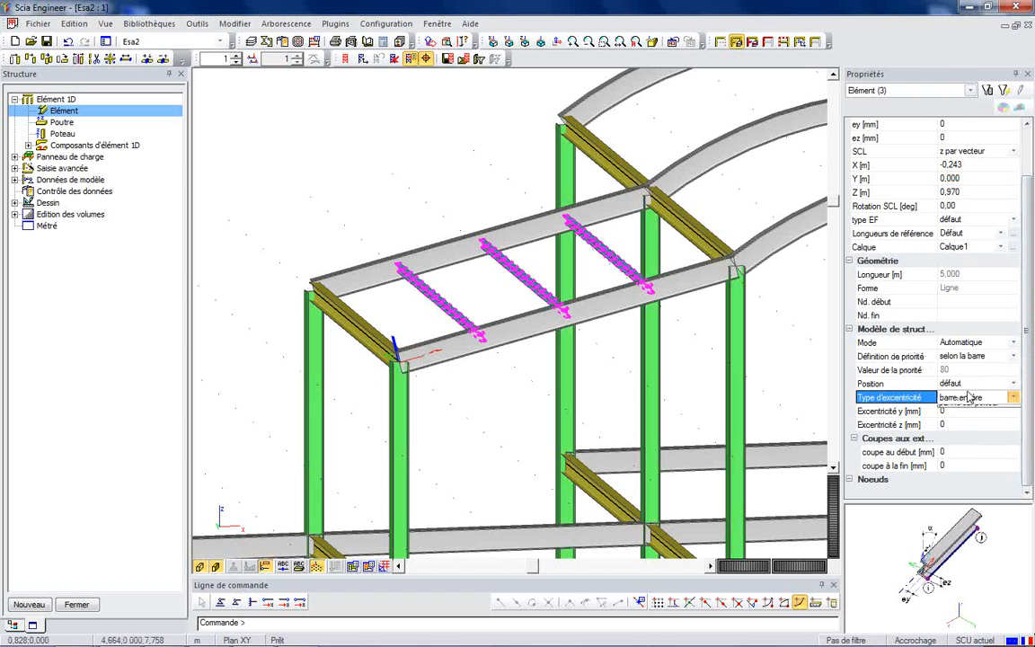
pyautogui.click(1013, 397)
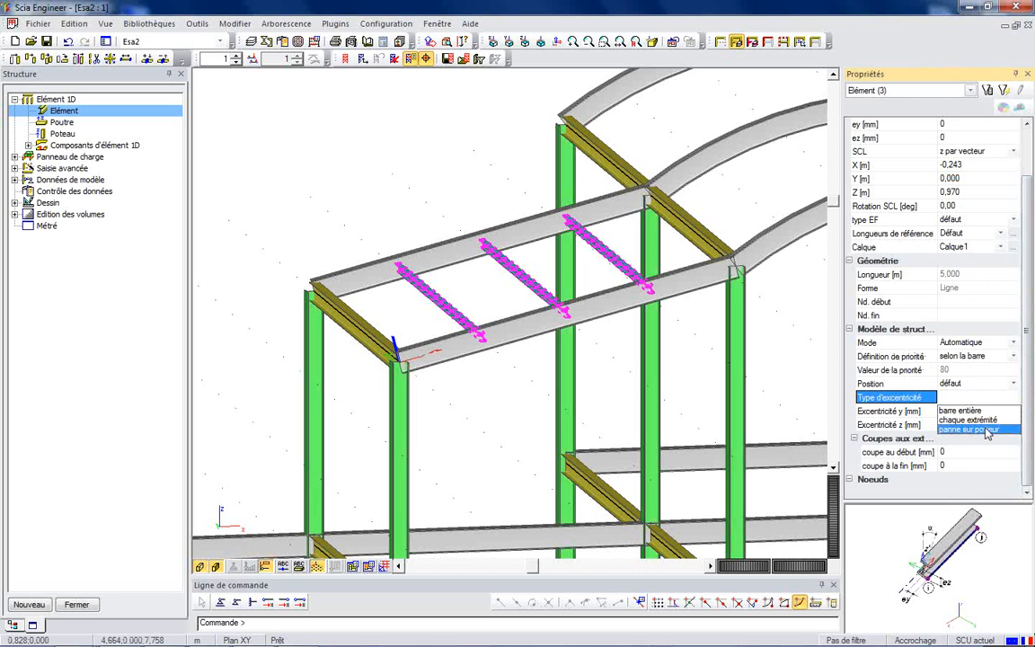
pyautogui.click(986, 430)
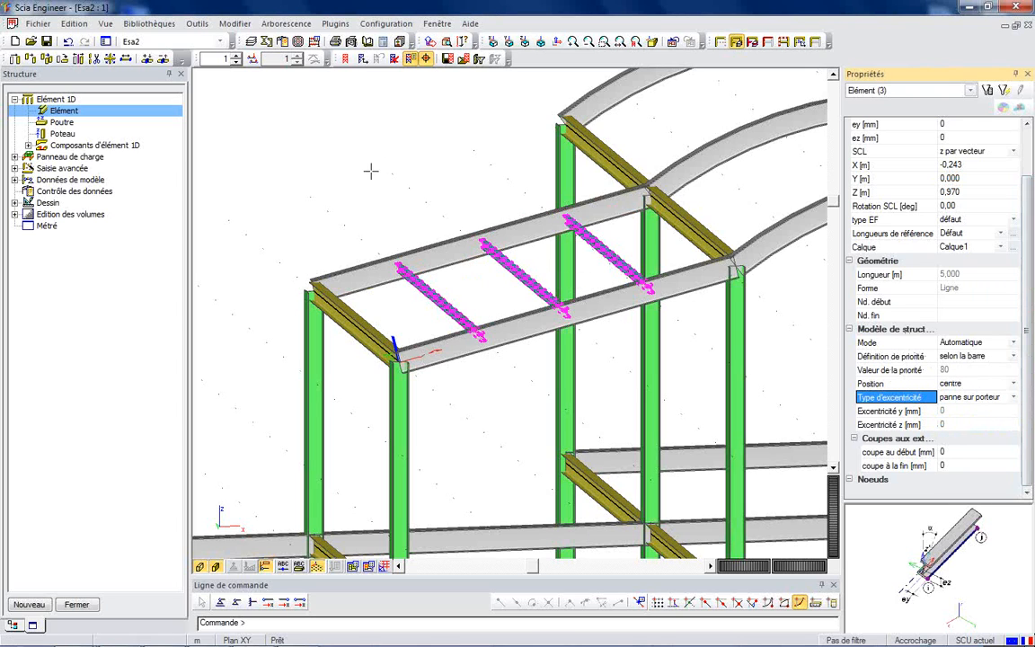
# Generate the structural model of the frame with the three purlins still selected.
pyautogui.scroll(-2, 296, 207)
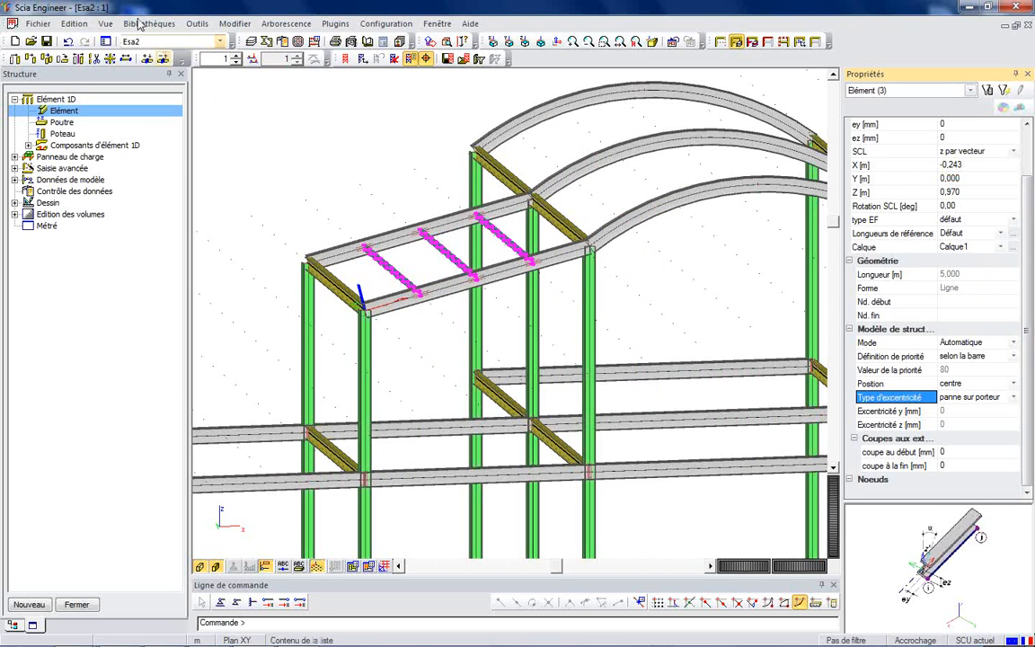
pyautogui.click(104, 24)
pyautogui.moveTo(112, 41)
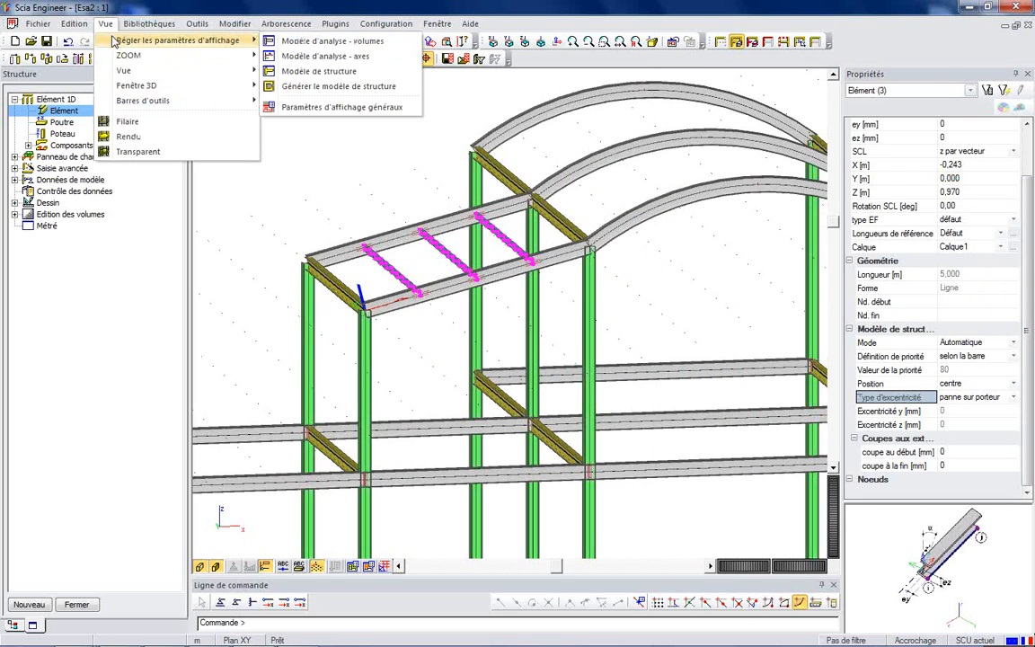
pyautogui.click(359, 86)
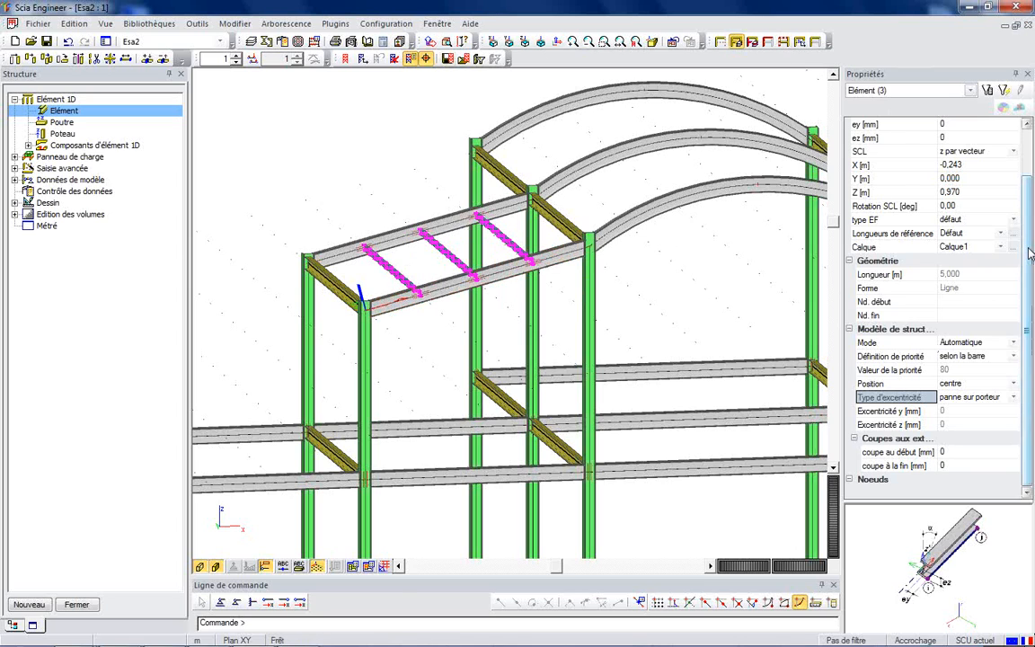
# Set the type of the three selected purlins to "panne (0)" and regenerate the structural model.
pyautogui.scroll(2, 908, 400)
pyautogui.click(949, 89)
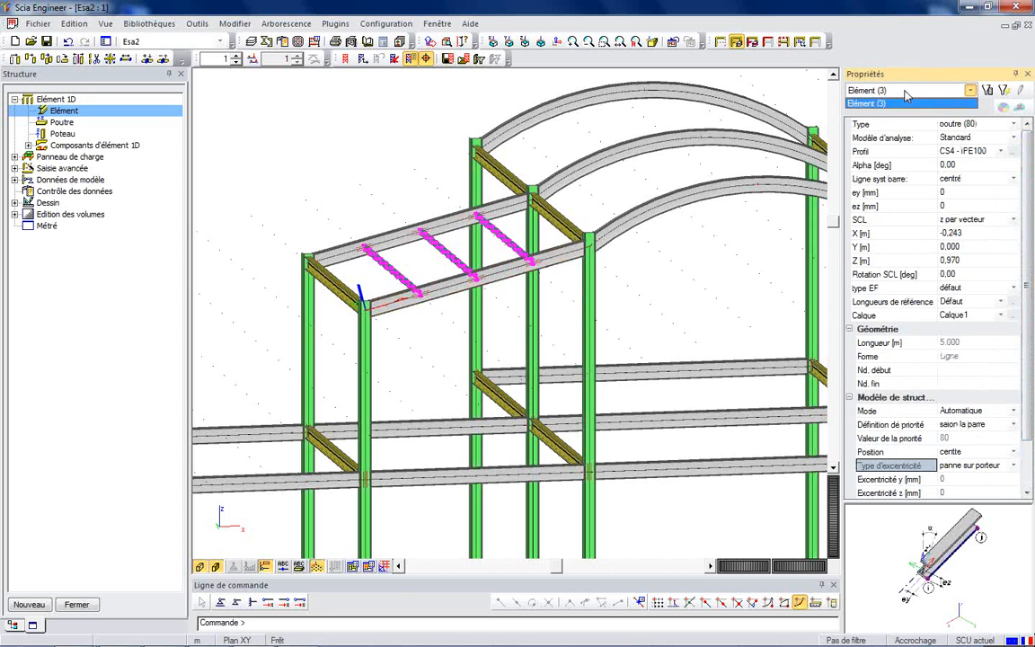
pyautogui.click(967, 125)
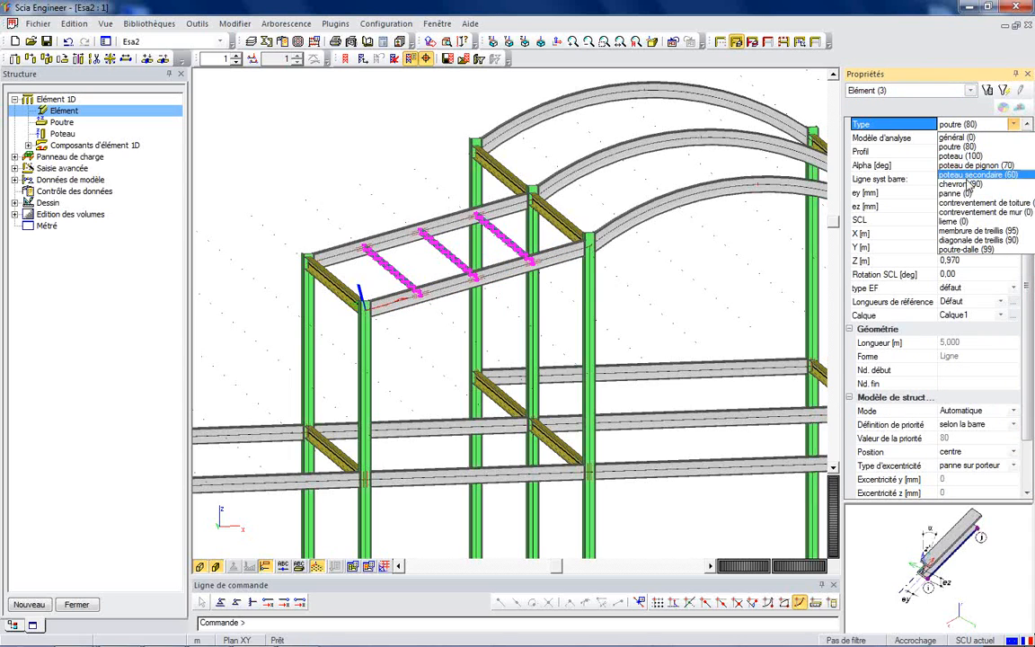
pyautogui.click(954, 193)
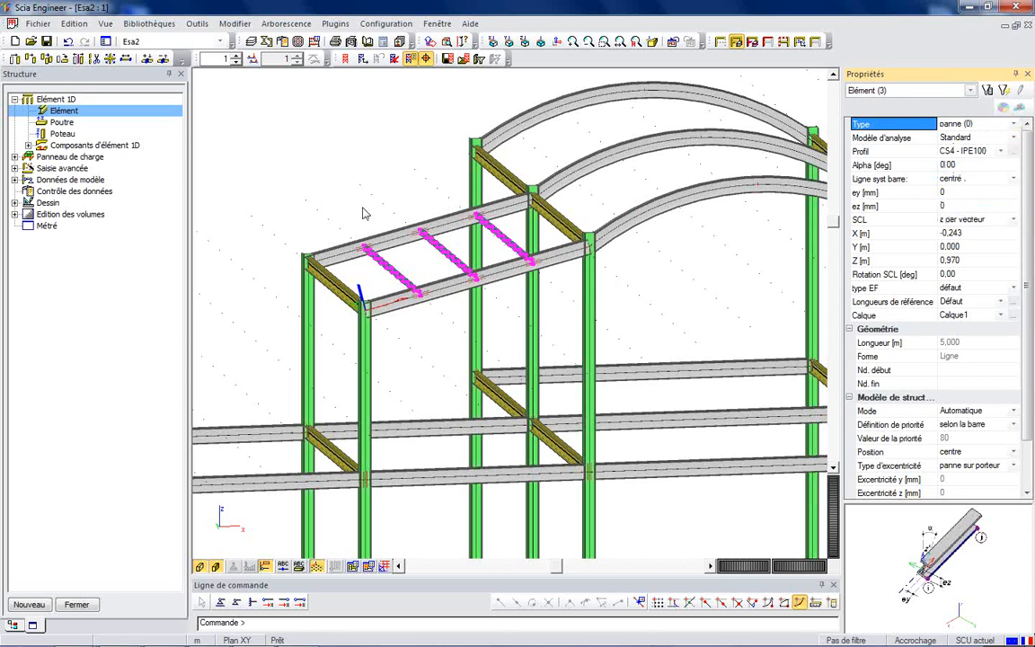
pyautogui.click(105, 23)
pyautogui.moveTo(256, 41)
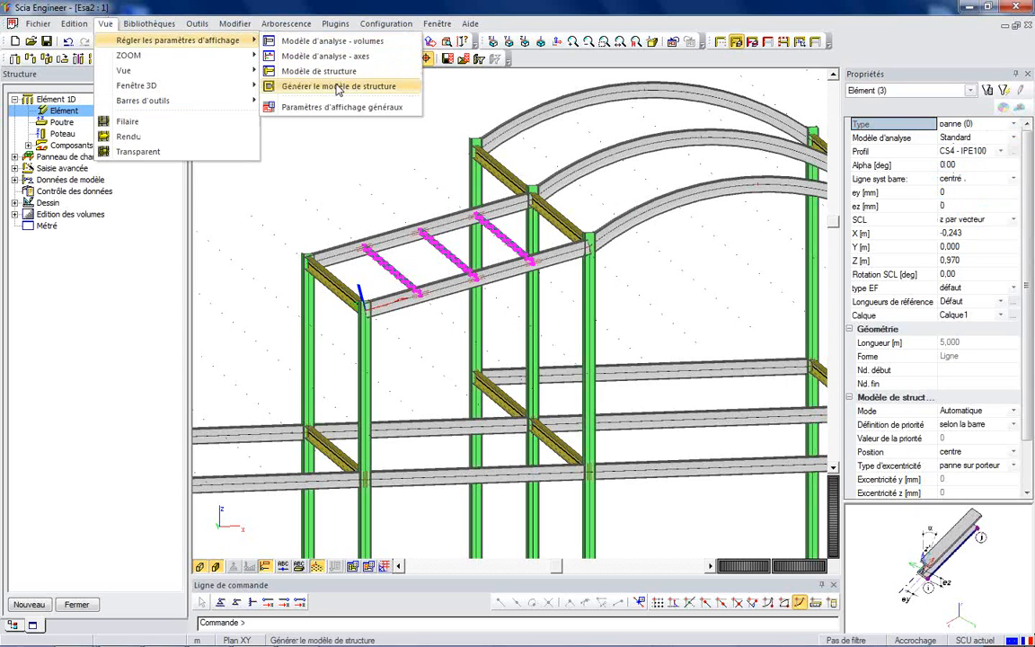
pyautogui.click(310, 89)
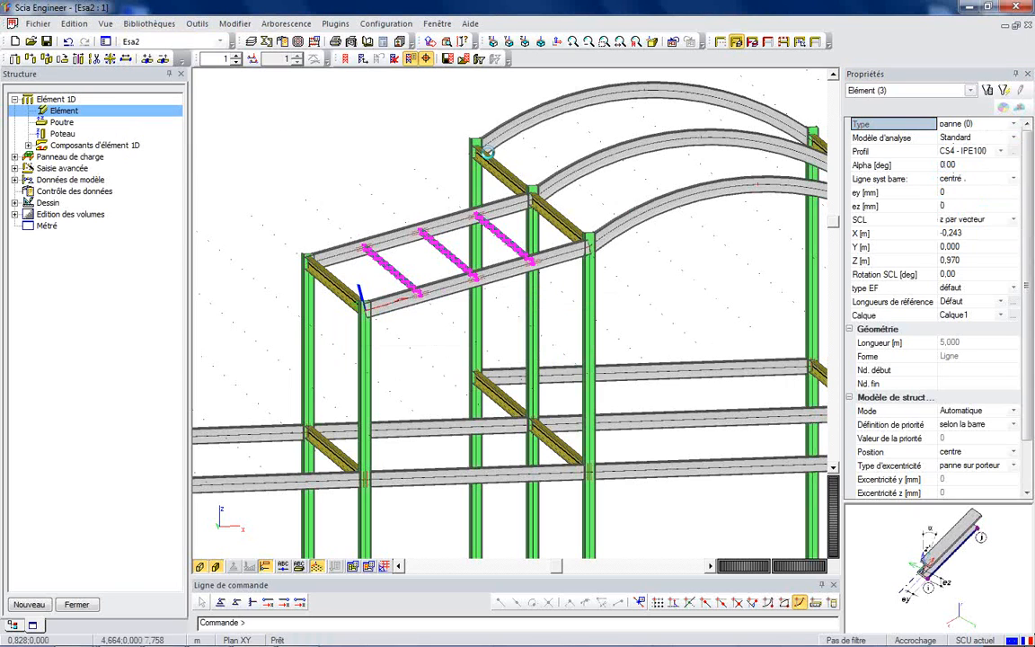
# Examine how the purlins sit on the sloping beams and how the beams meet the column heads, and clear the selection.
pyautogui.scroll(6, 341, 286)
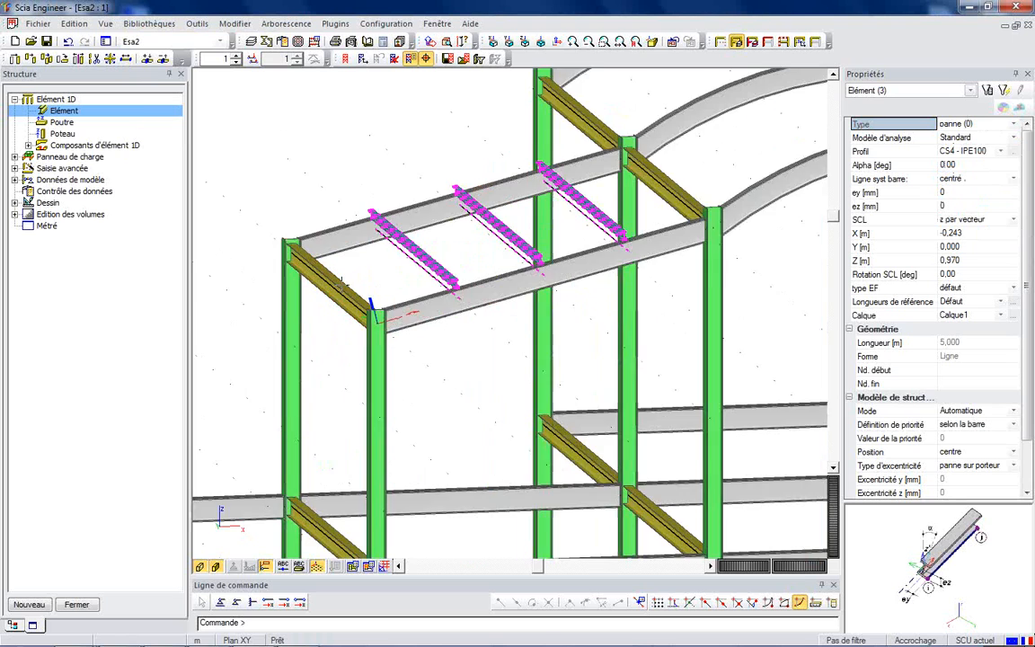
pyautogui.keyDown('ctrl'); pyautogui.moveTo(543, 301); pyautogui.dragTo(544, 328, button='right'); pyautogui.keyUp('ctrl')
pyautogui.scroll(-3, 574, 347)
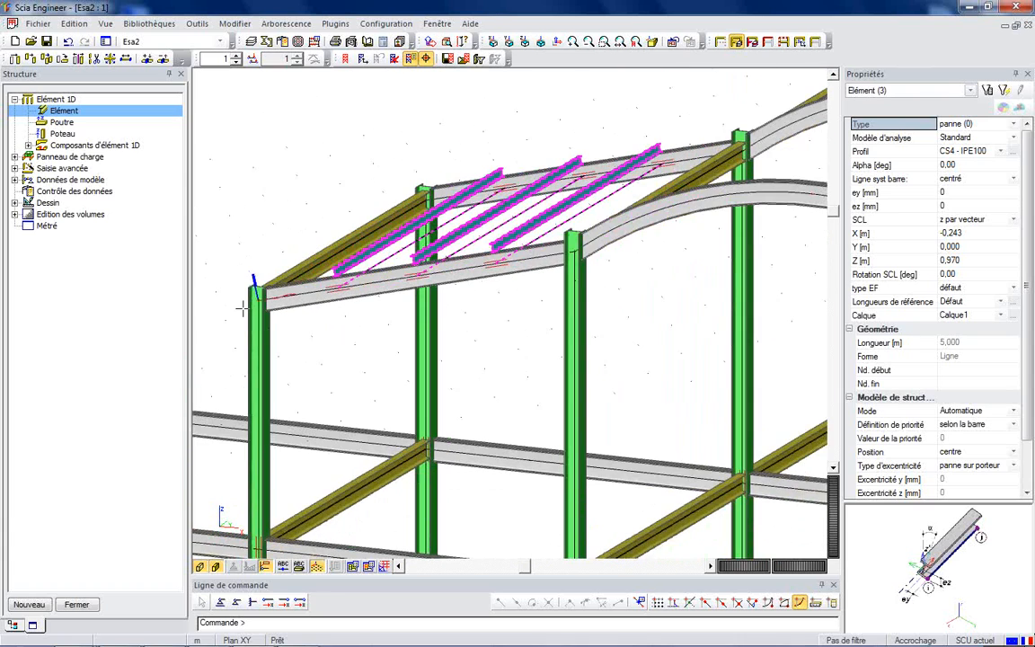
pyautogui.scroll(5, 241, 301)
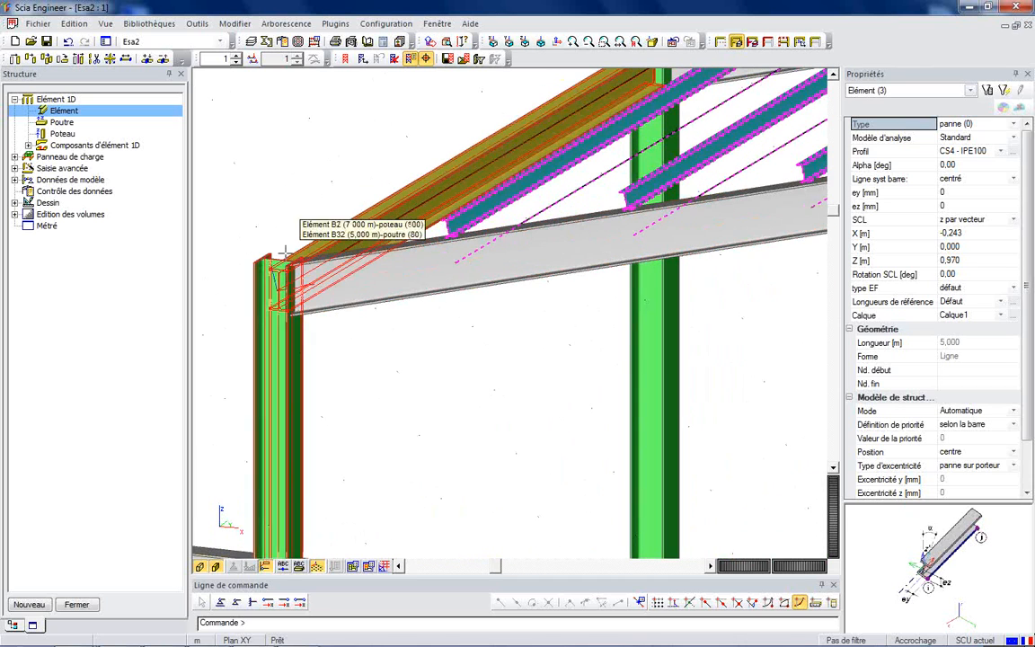
pyautogui.scroll(2, 269, 247)
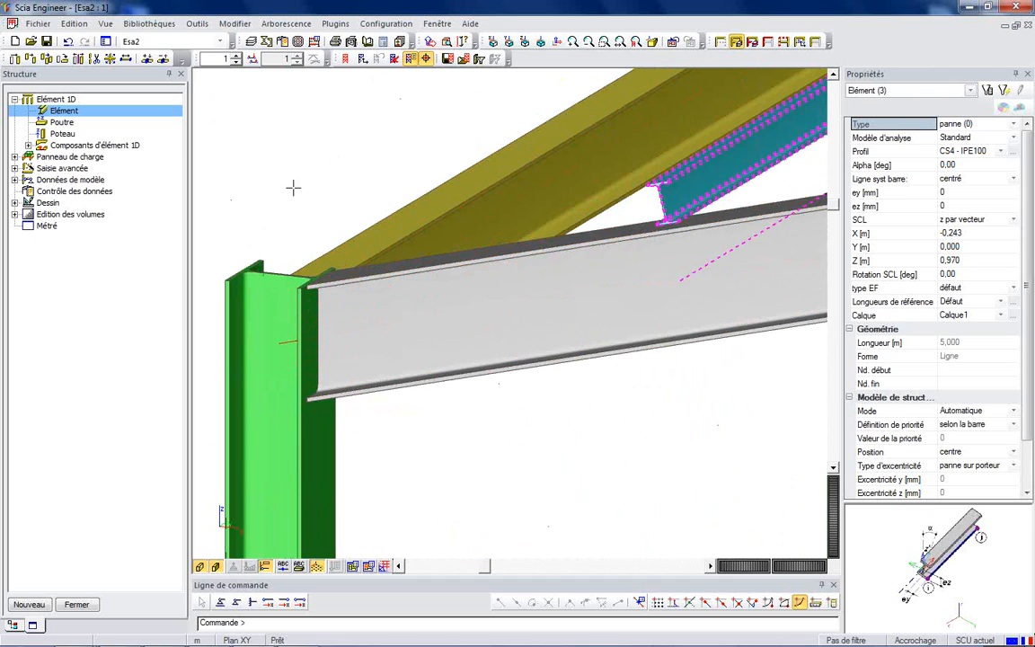
pyautogui.scroll(-5, 284, 224)
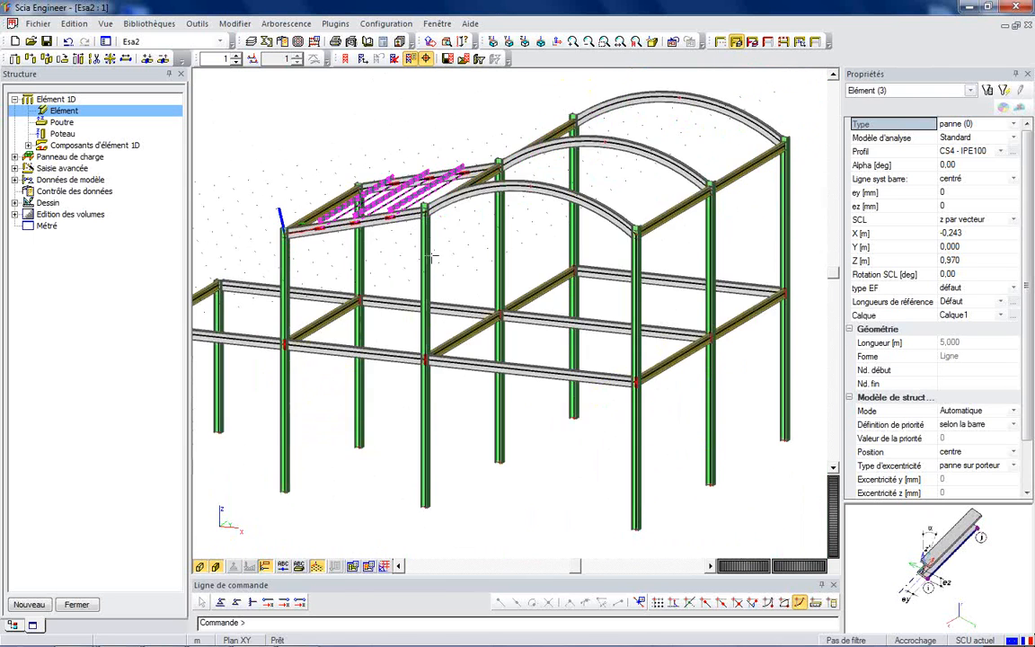
pyautogui.press('Escape')
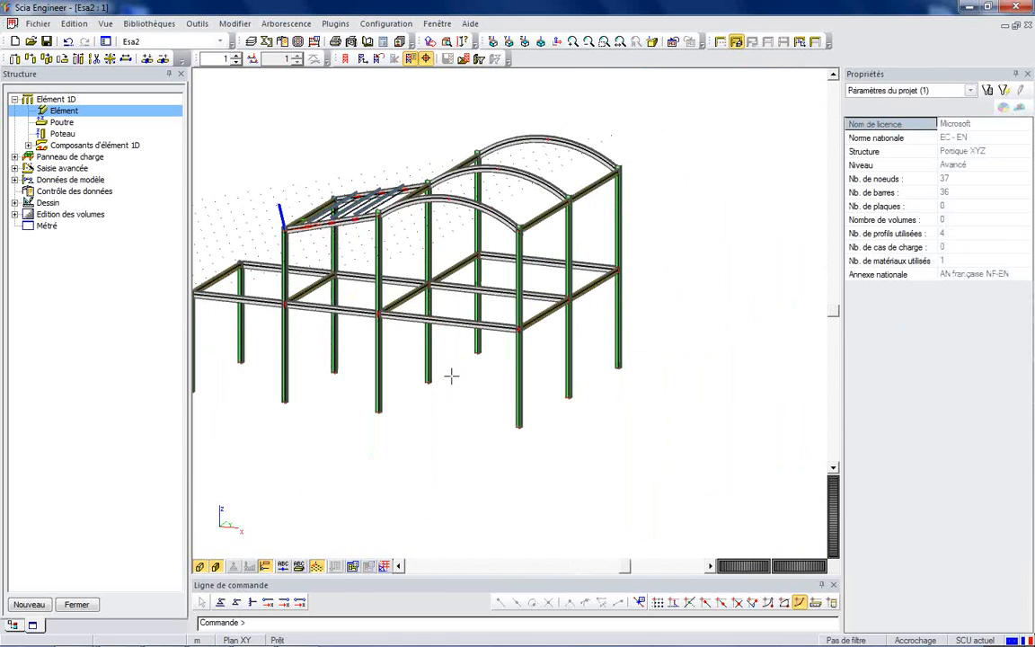
pyautogui.keyDown('ctrl'); pyautogui.moveTo(453, 382); pyautogui.dragTo(597, 357, button='right'); pyautogui.keyUp('ctrl')
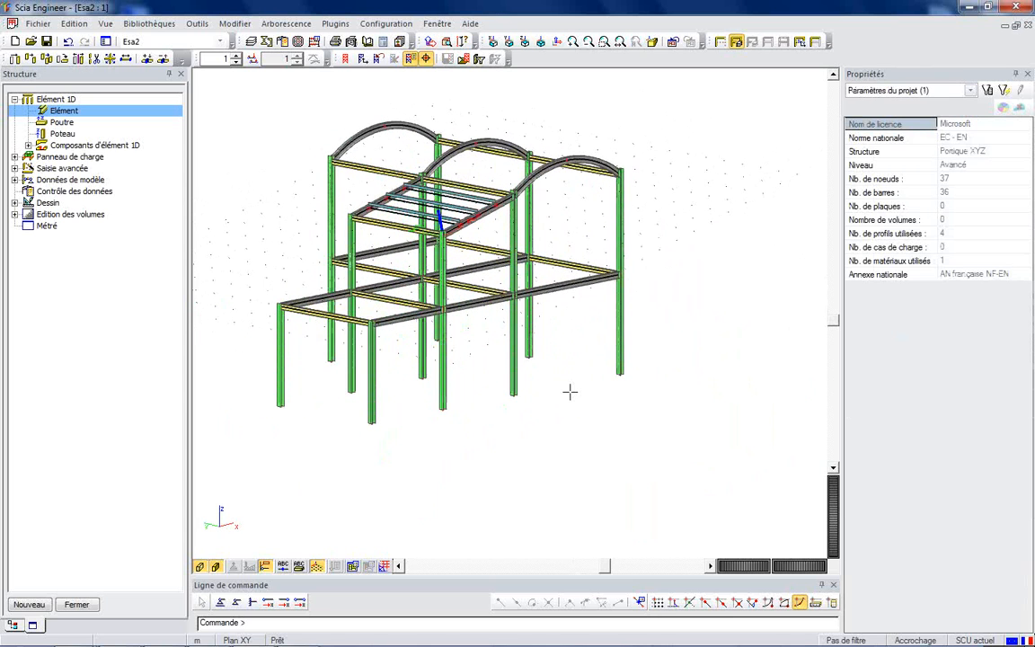
# Select the ten column-base nodes from a front view of the frame and assign them simple hinged supports.
pyautogui.click(509, 42)
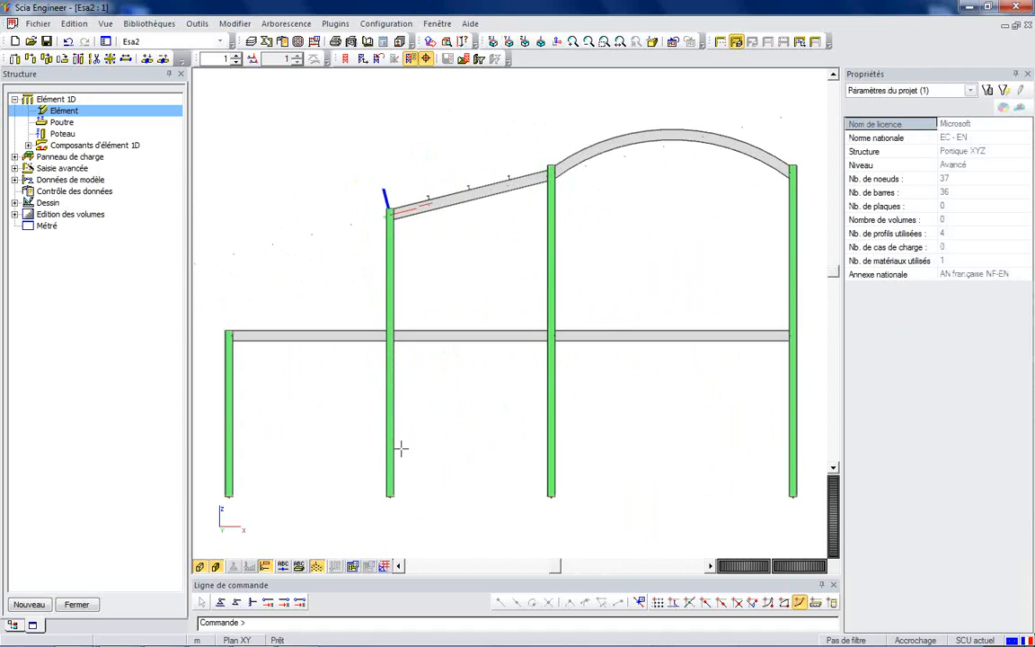
pyautogui.moveTo(200, 470); pyautogui.dragTo(836, 499)
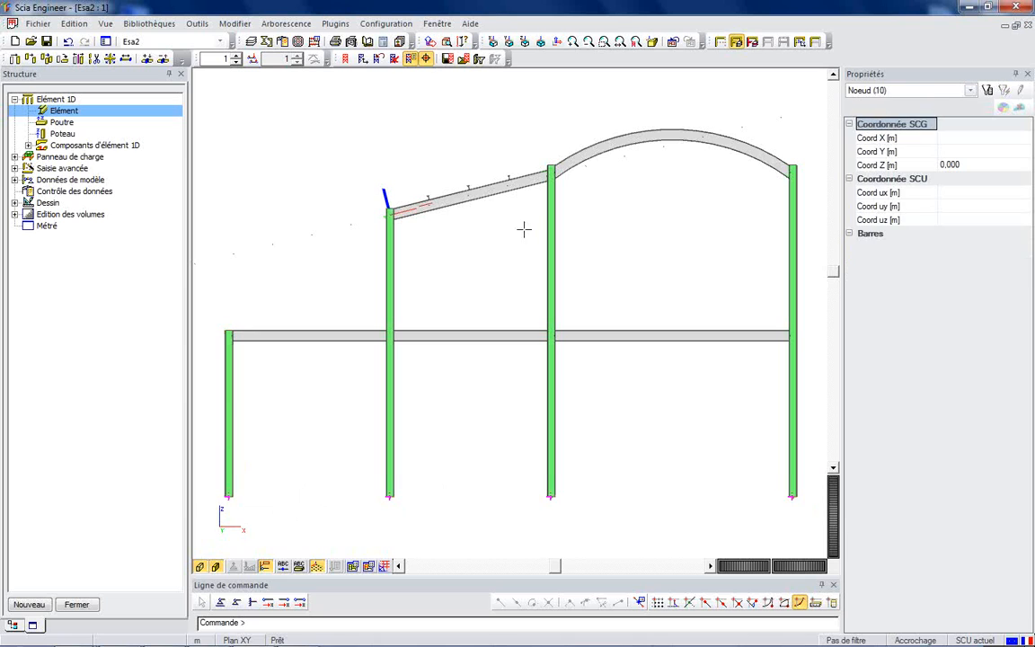
pyautogui.scroll(-2, 525, 228)
pyautogui.keyDown('ctrl'); pyautogui.moveTo(607, 354); pyautogui.dragTo(559, 411, button='right'); pyautogui.keyUp('ctrl')
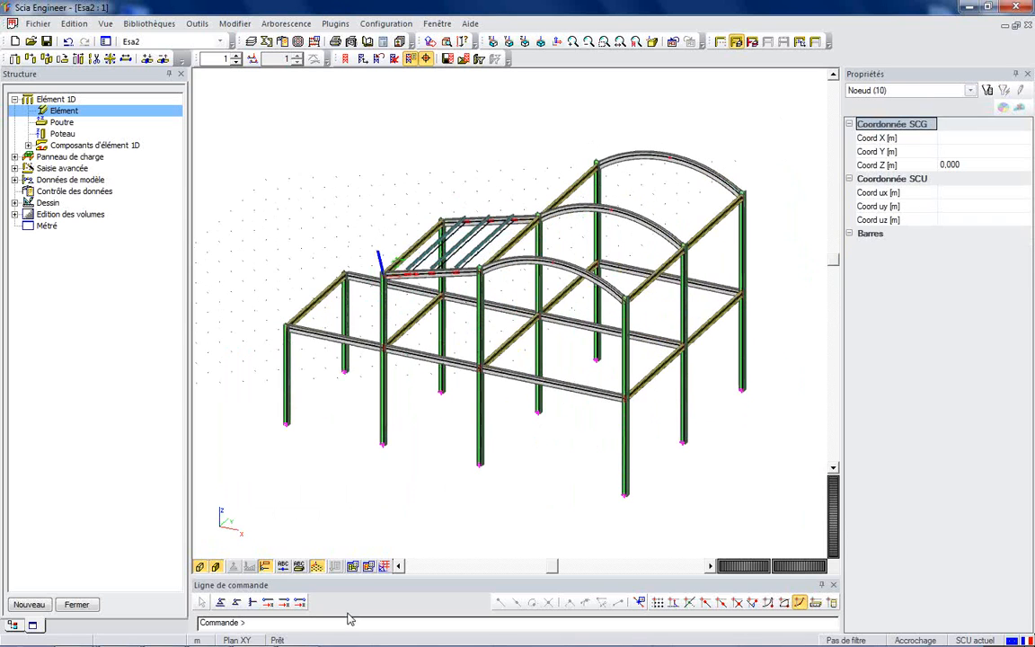
pyautogui.click(237, 604)
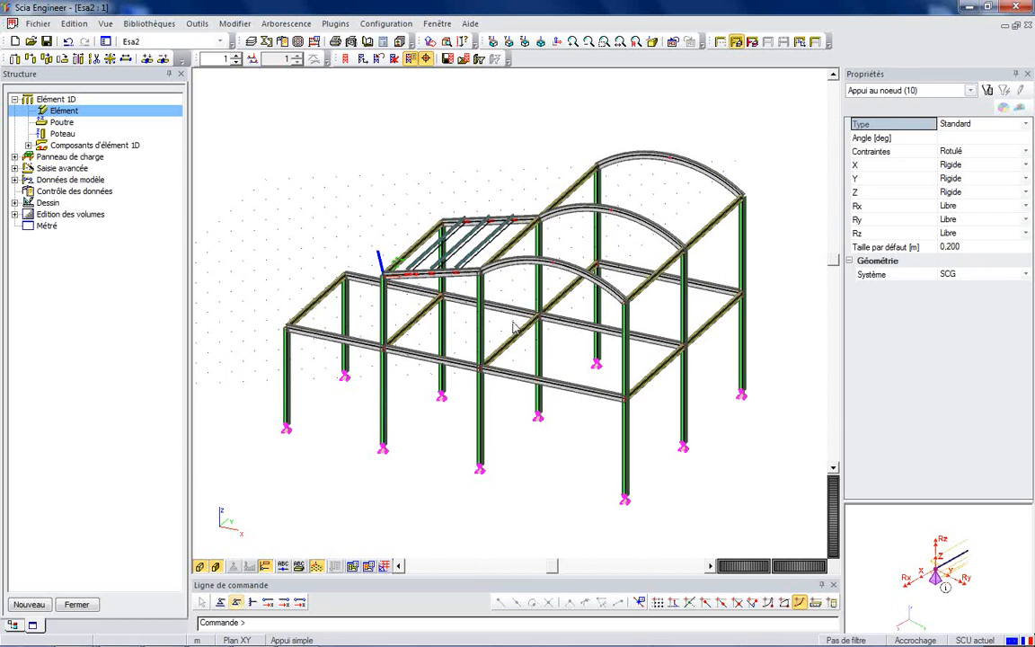
# Examine the translation and rotation constraints of one column-base support, deselect it and fit the whole frame in view.
pyautogui.scroll(-2, 523, 430)
pyautogui.keyDown('ctrl'); pyautogui.moveTo(523, 429); pyautogui.dragTo(579, 419, button='right'); pyautogui.keyUp('ctrl')
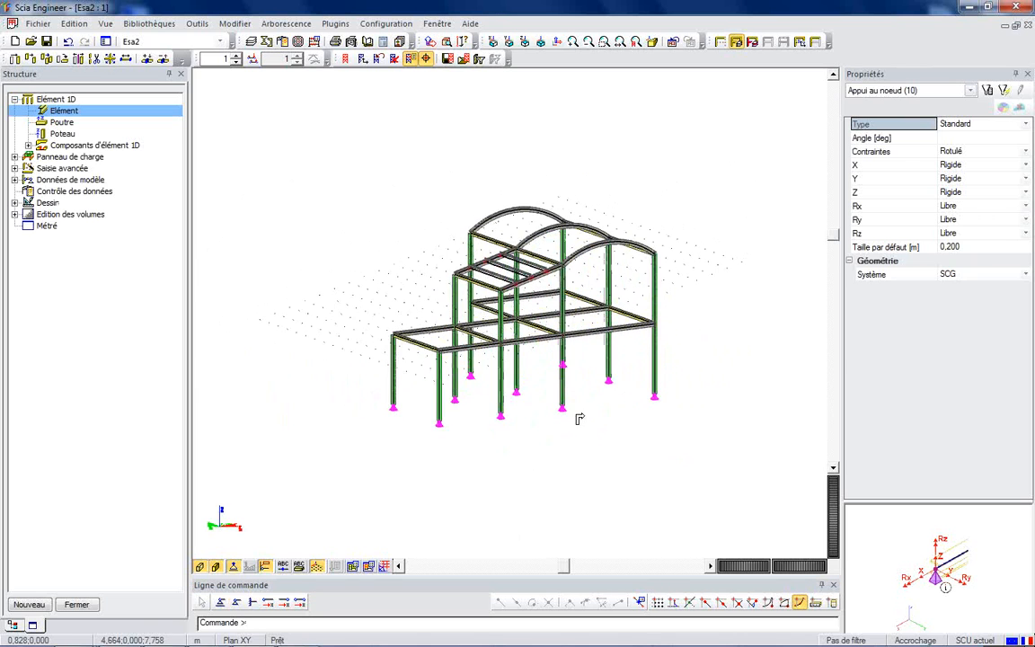
pyautogui.scroll(3, 569, 412)
pyautogui.click(574, 411)
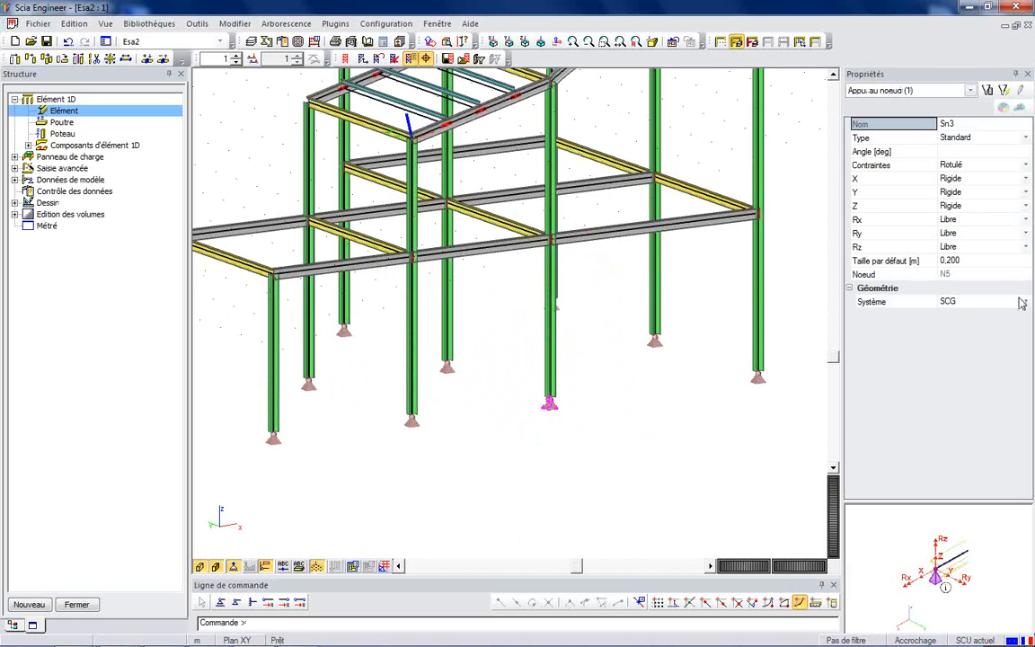
pyautogui.click(885, 179)
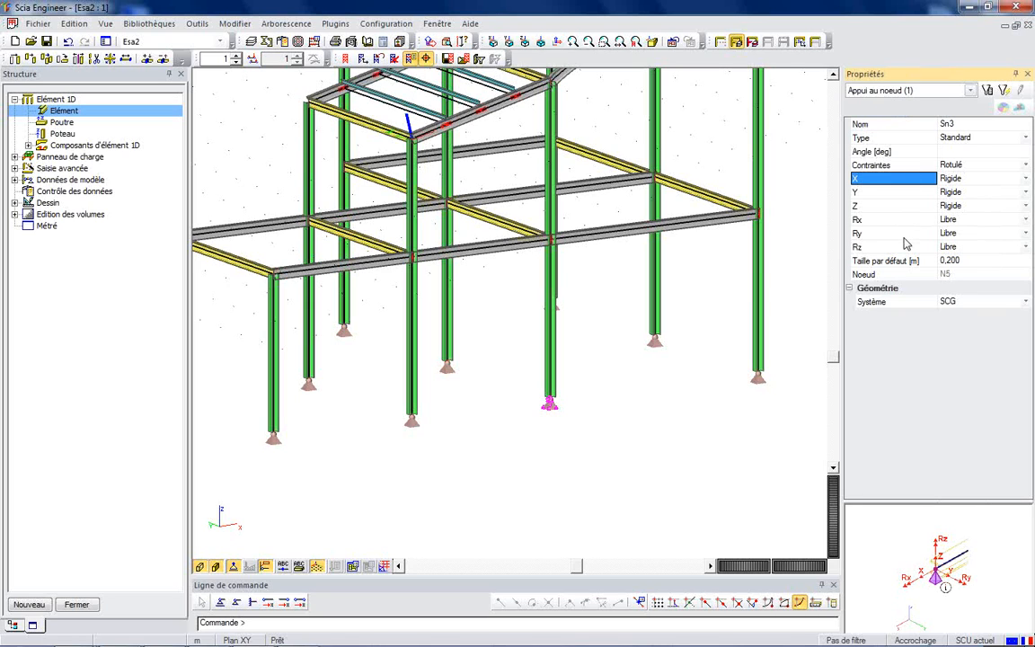
pyautogui.scroll(-2, 443, 450)
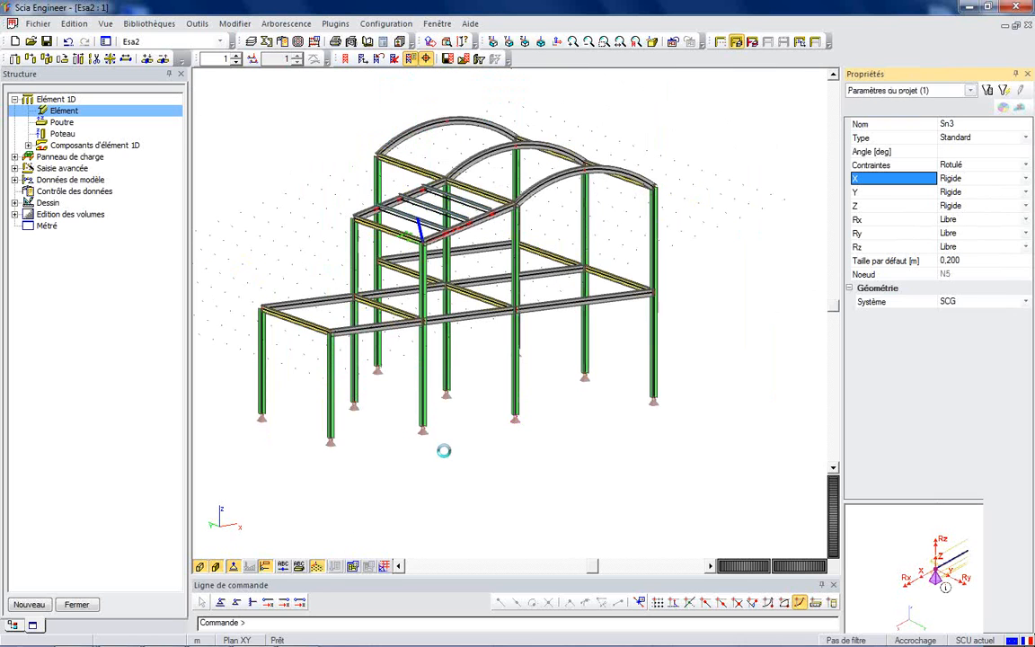
pyautogui.moveTo(581, 444)
pyautogui.keyDown('ctrl'); pyautogui.mouseDown(button='right')
pyautogui.moveTo(534, 437)
pyautogui.moveTo(582, 462)
pyautogui.moveTo(543, 447)
pyautogui.moveTo(578, 457)
pyautogui.moveTo(571, 453)
pyautogui.mouseUp(button='right'); pyautogui.keyUp('ctrl')
pyautogui.click(620, 42)
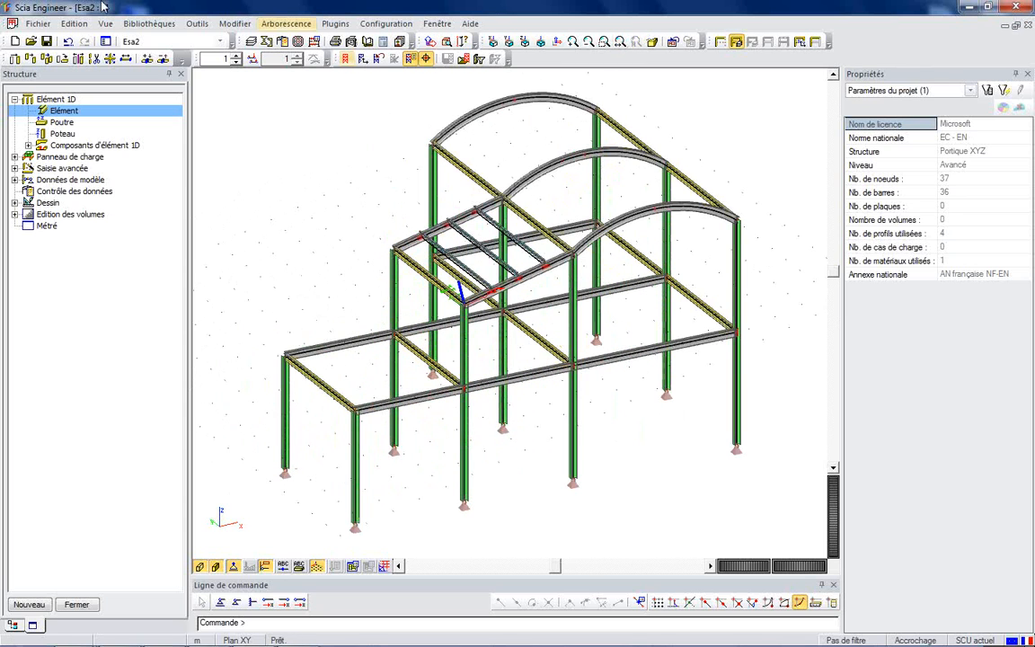
# Start a load panel for lines and bars with its bearing direction set to "toutes (SCL panneau)".
pyautogui.click(15, 156)
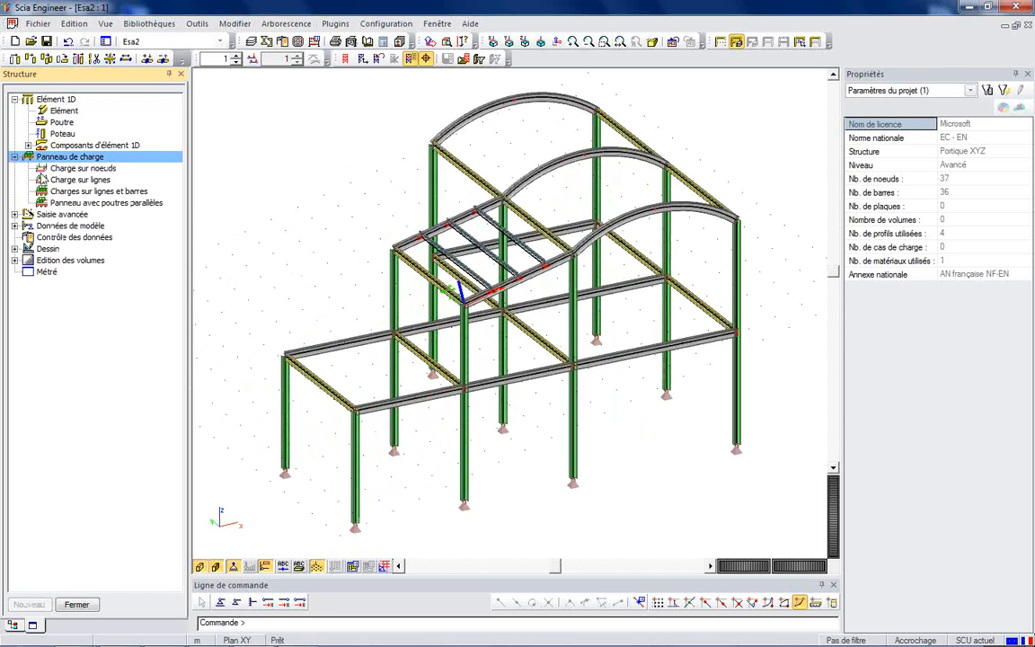
pyautogui.click(56, 193)
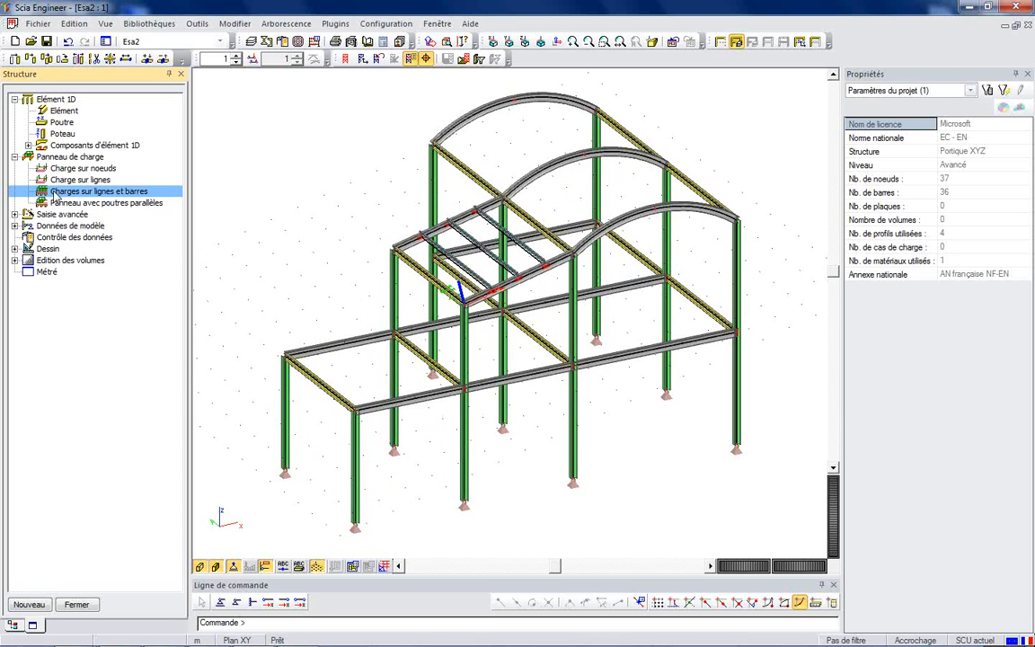
pyautogui.doubleClick(56, 196)
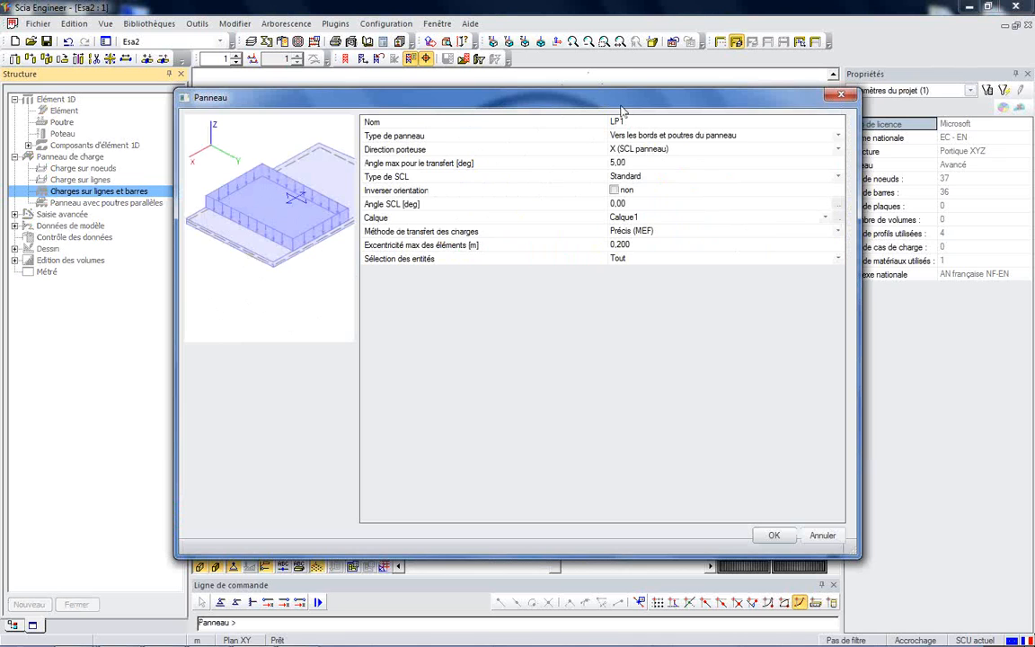
pyautogui.moveTo(622, 109); pyautogui.dragTo(624, 152)
pyautogui.click(513, 101)
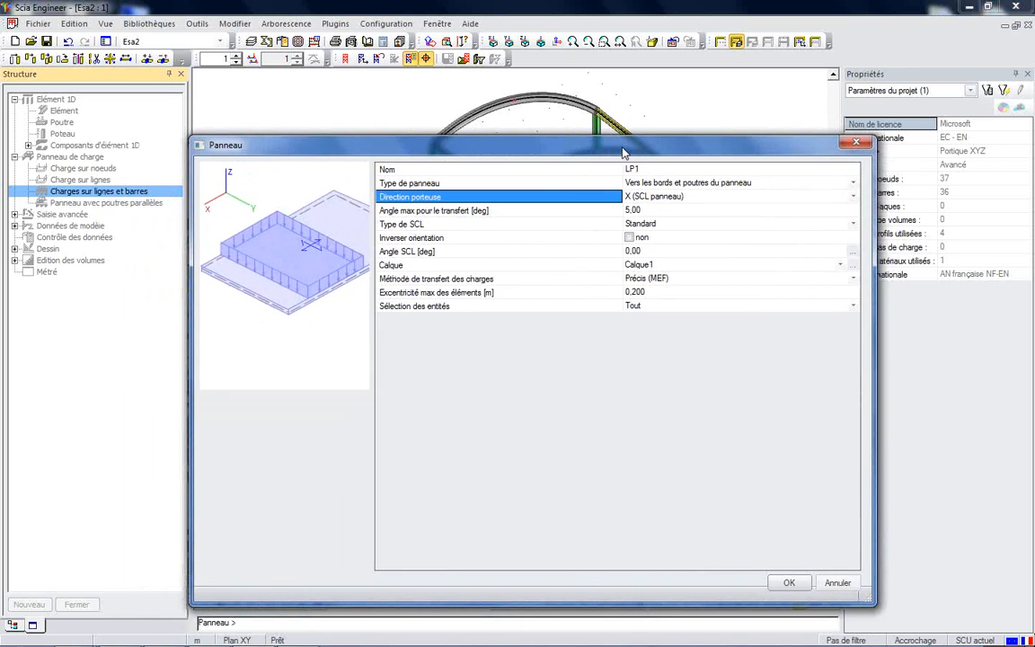
pyautogui.click(640, 199)
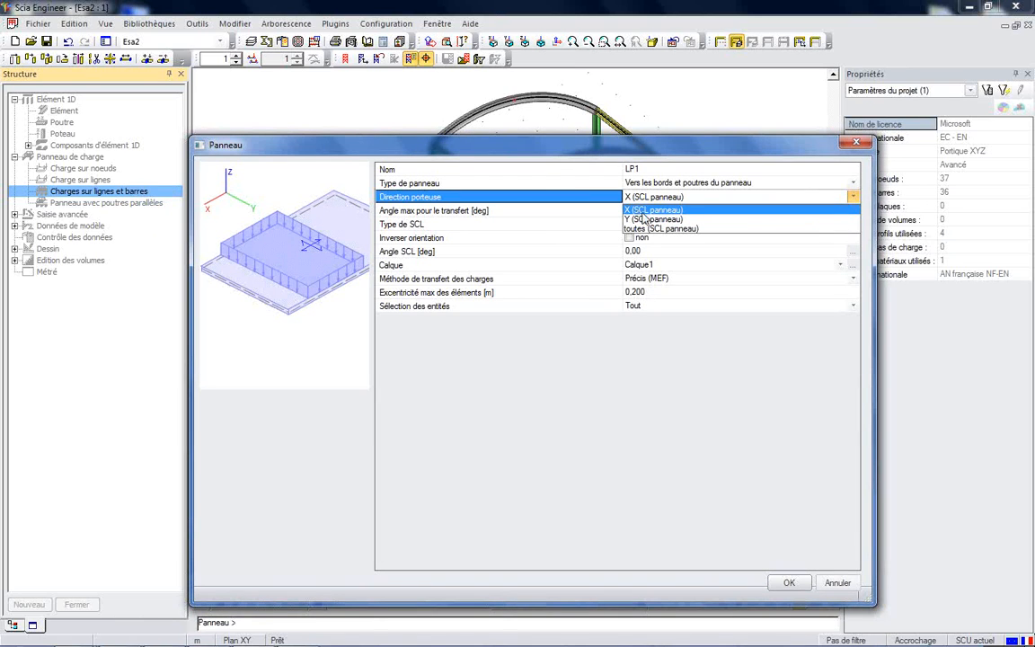
pyautogui.click(664, 229)
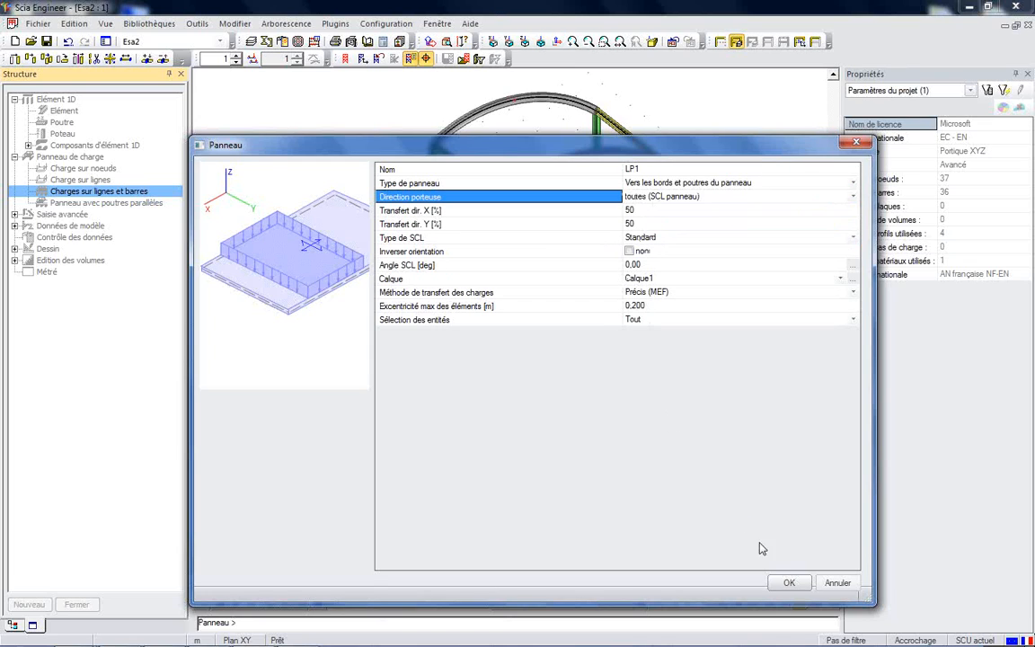
pyautogui.click(788, 583)
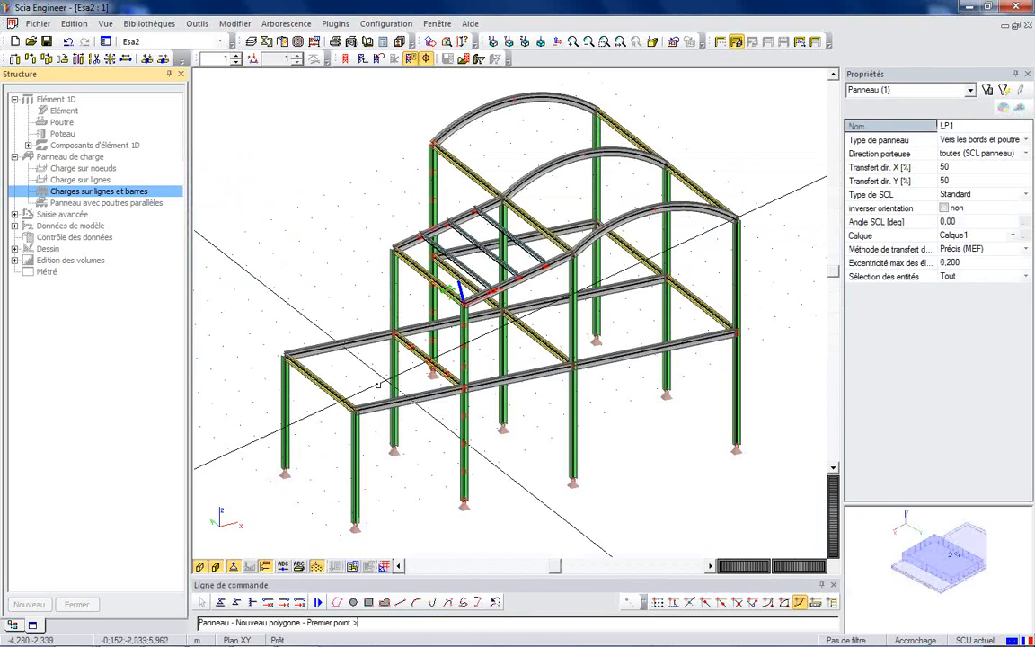
# Enable snapping to end points and nodes in the snap settings.
pyautogui.click(890, 637)
pyautogui.click(523, 257)
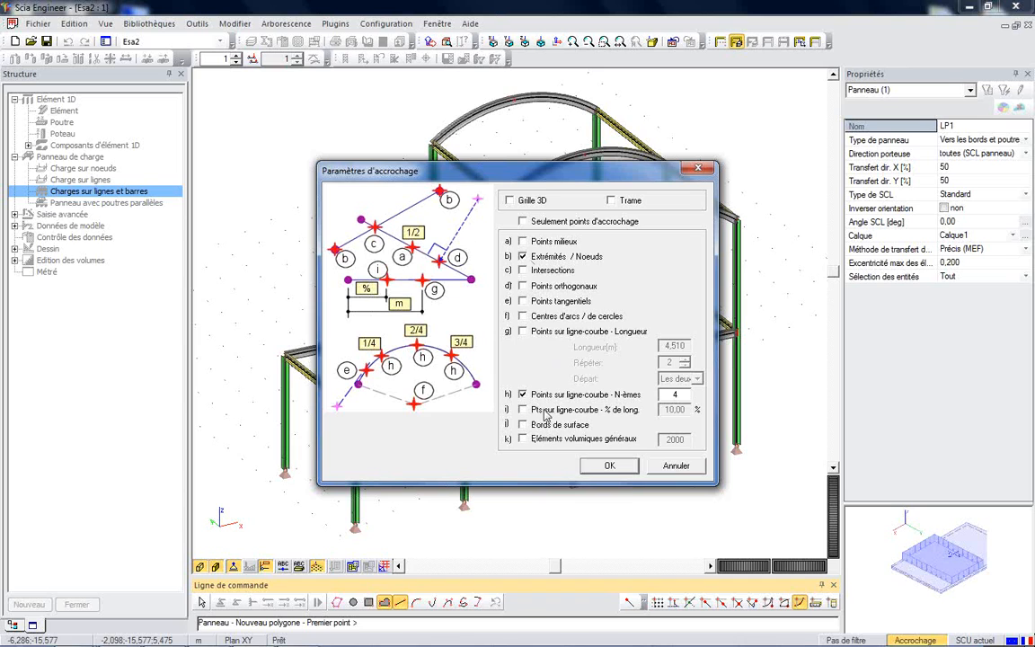
pyautogui.click(600, 463)
# Outline the load panel along the outer beams of the L-shaped intermediate floor, finish it and fit the whole frame in view.
pyautogui.click(355, 408)
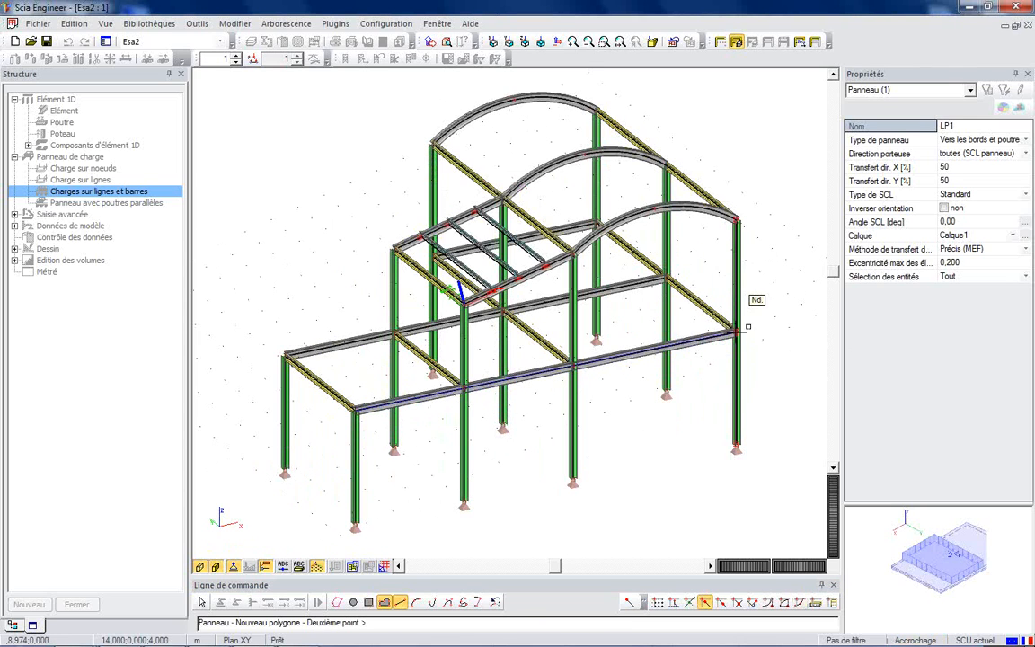
pyautogui.keyDown('ctrl'); pyautogui.moveTo(773, 319); pyautogui.dragTo(691, 312, button='right'); pyautogui.keyUp('ctrl')
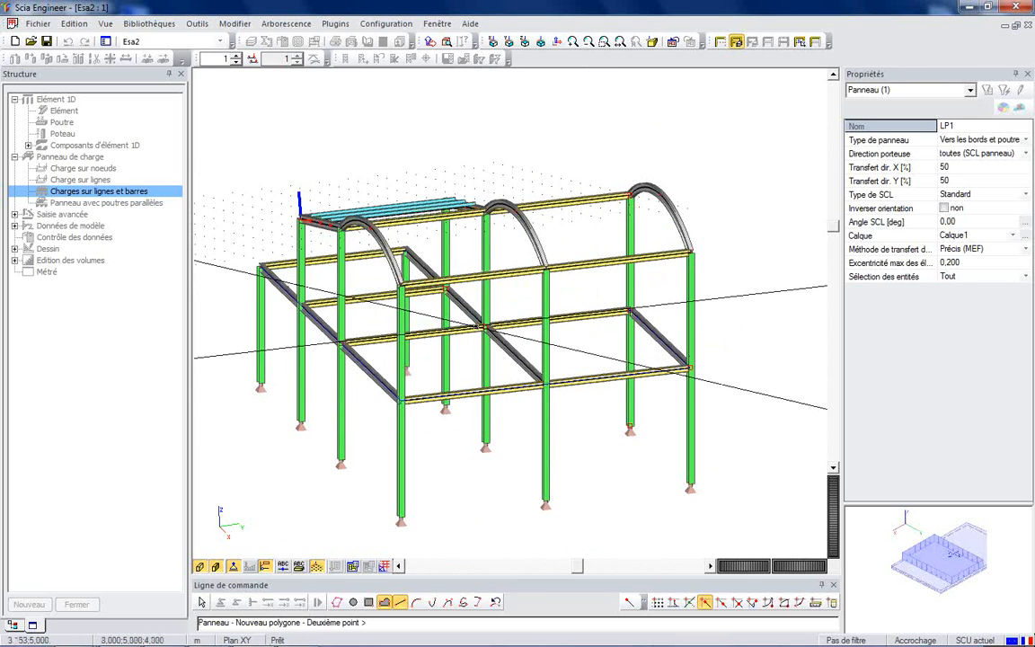
pyautogui.moveTo(577, 351)
pyautogui.keyDown('ctrl'); pyautogui.mouseDown(button='right')
pyautogui.moveTo(590, 358)
pyautogui.moveTo(581, 345)
pyautogui.mouseUp(button='right'); pyautogui.keyUp('ctrl')
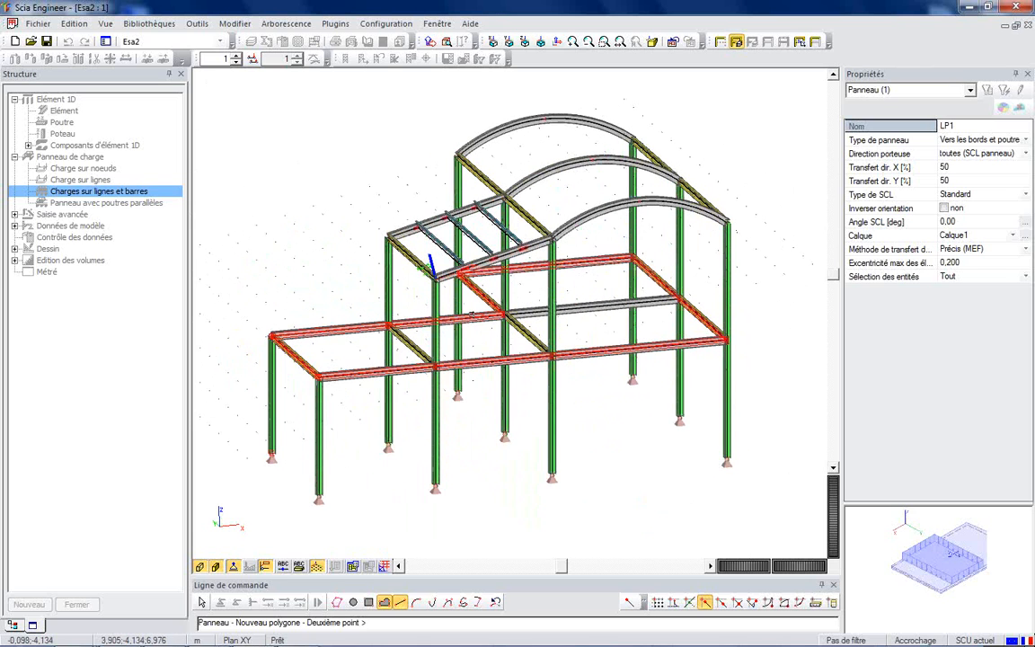
pyautogui.click(431, 265)
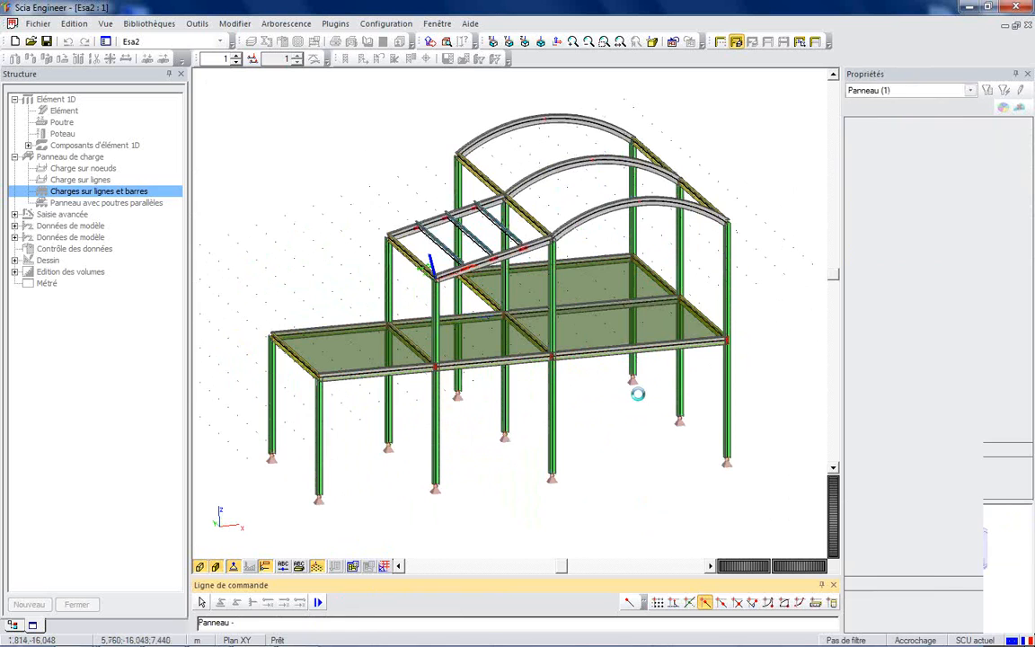
pyautogui.press('Escape')
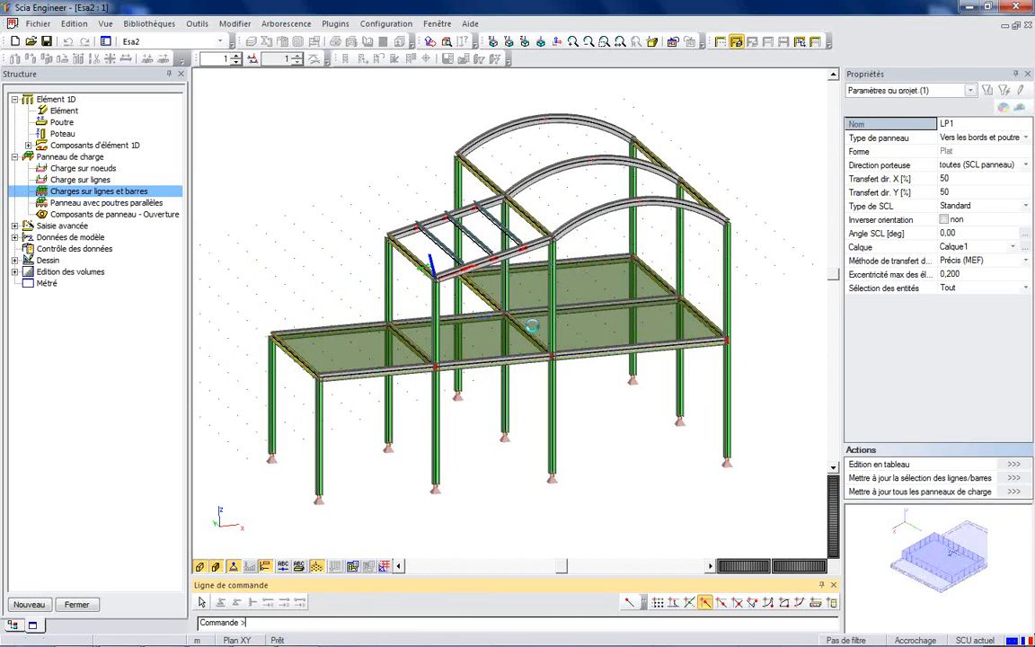
pyautogui.scroll(-2, 534, 325)
pyautogui.keyDown('ctrl'); pyautogui.moveTo(691, 325); pyautogui.dragTo(672, 337, button='right'); pyautogui.keyUp('ctrl')
pyautogui.click(620, 44)
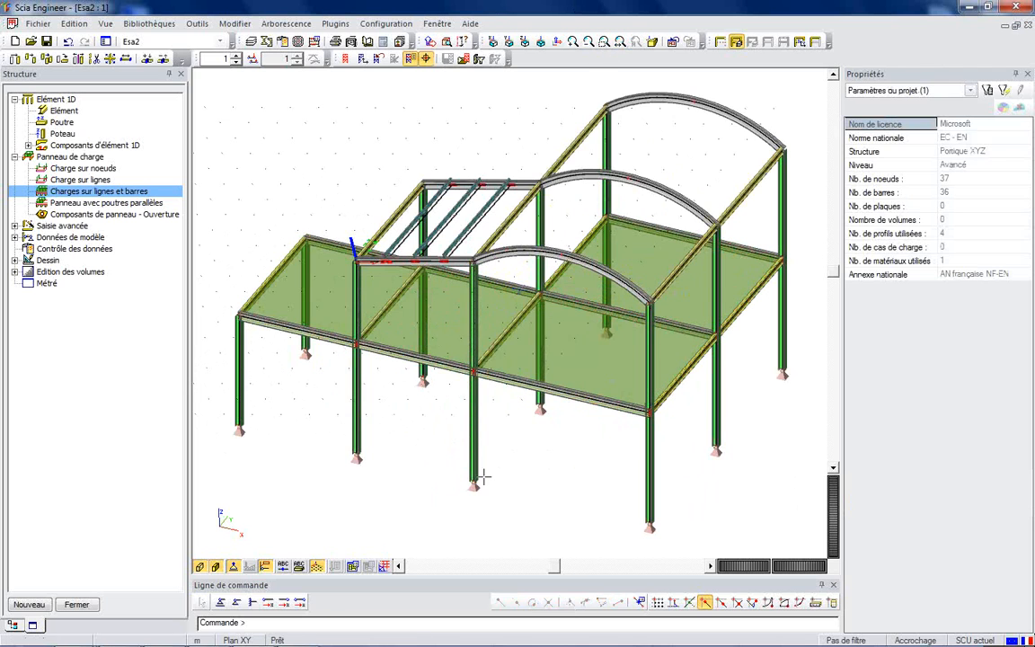
pyautogui.moveTo(530, 478)
pyautogui.keyDown('ctrl'); pyautogui.mouseDown(button='right')
pyautogui.moveTo(529, 465)
pyautogui.moveTo(564, 449)
pyautogui.moveTo(547, 429)
pyautogui.moveTo(527, 463)
pyautogui.mouseUp(button='right'); pyautogui.keyUp('ctrl')
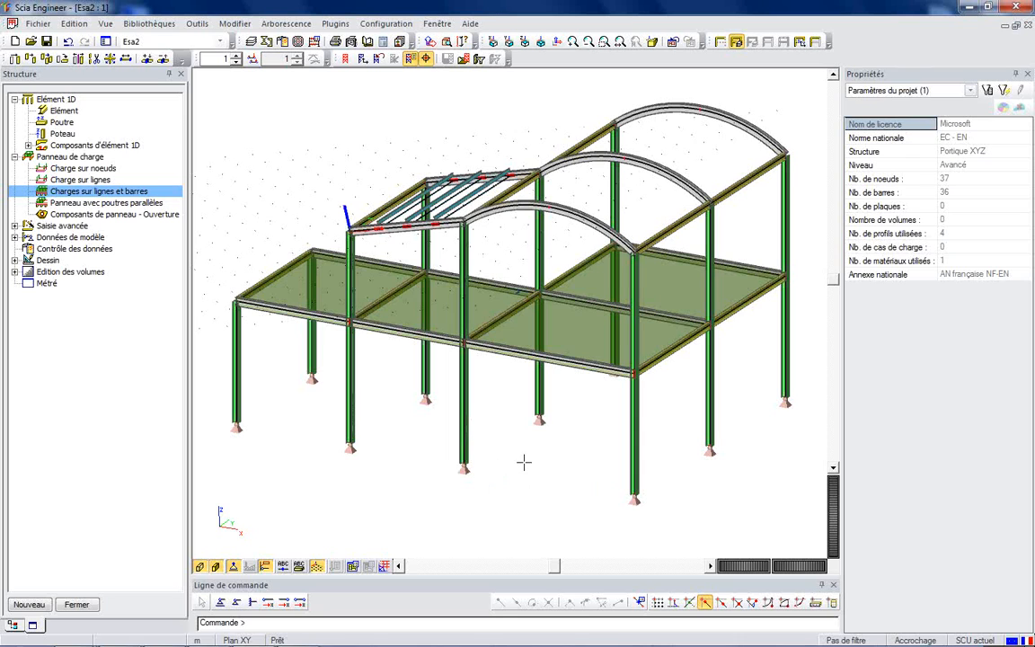
# Leave the structure service, open the load cases and rename the self-weight case PP with the description "Poids Propre".
pyautogui.click(76, 605)
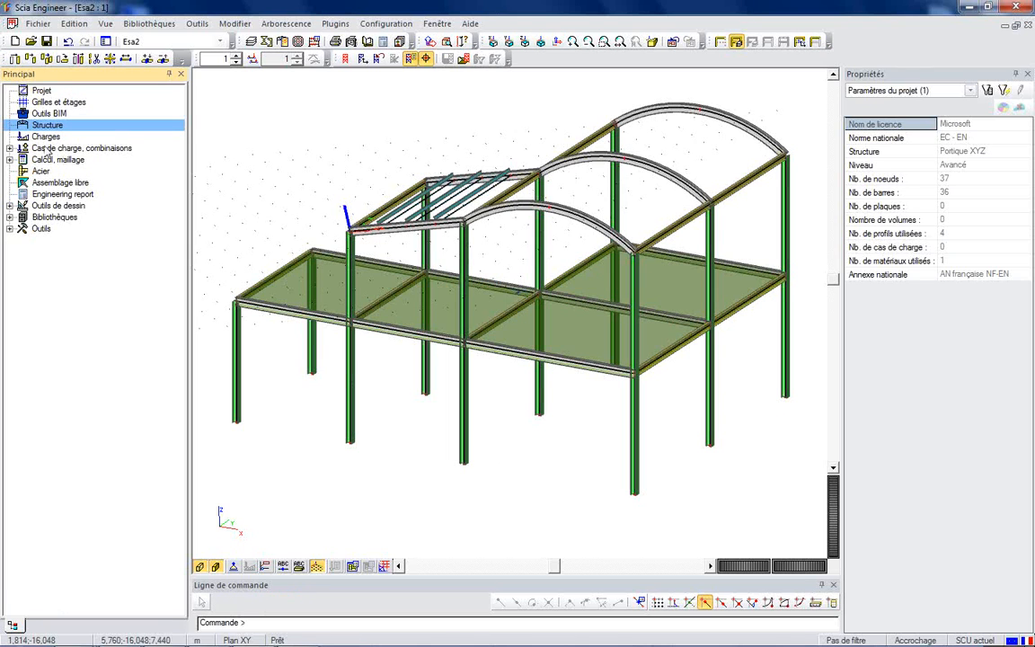
pyautogui.doubleClick(41, 148)
pyautogui.click(67, 159)
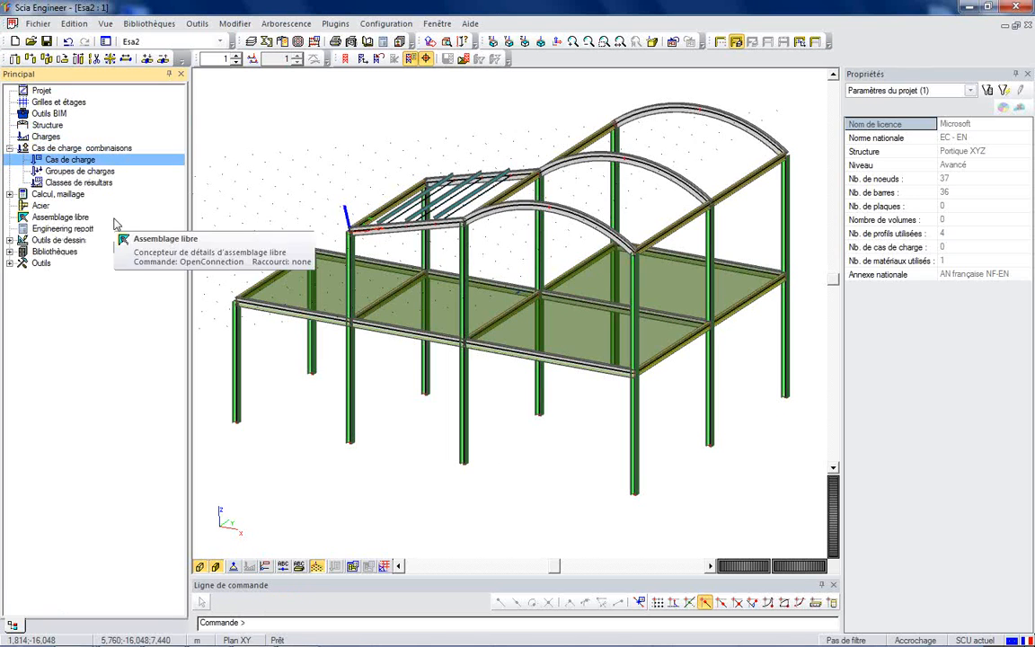
pyautogui.doubleClick(71, 159)
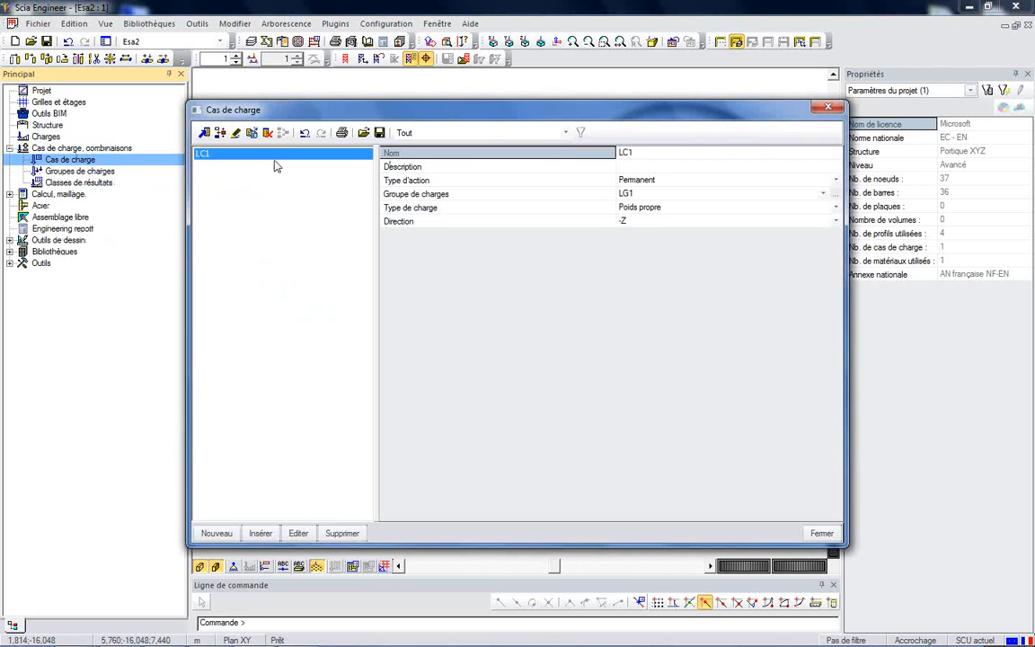
pyautogui.click(639, 156)
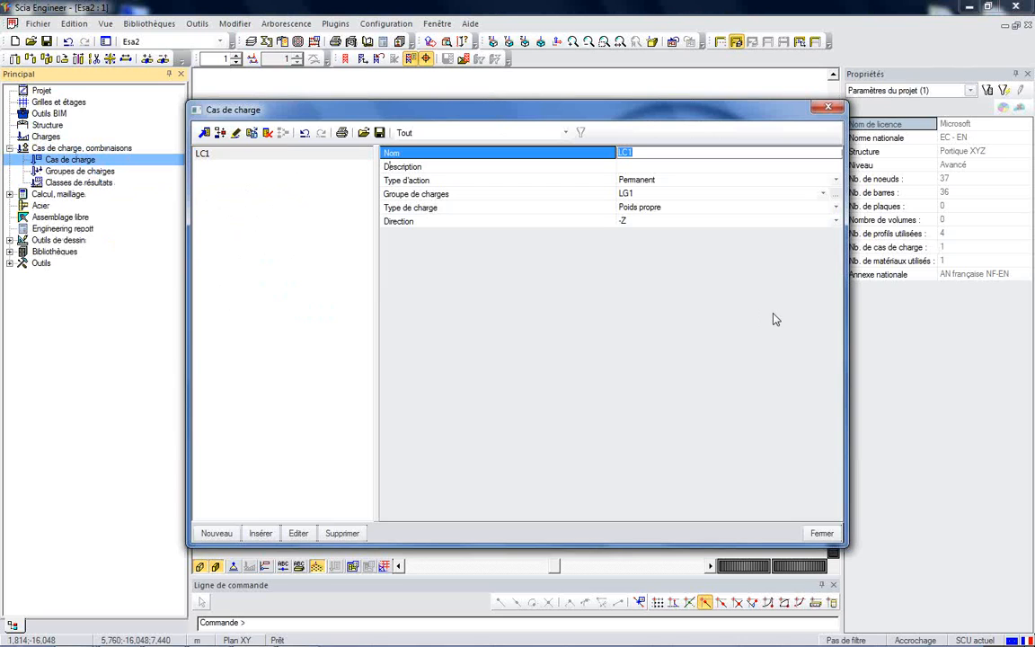
pyautogui.write('PP')
pyautogui.press('Return')
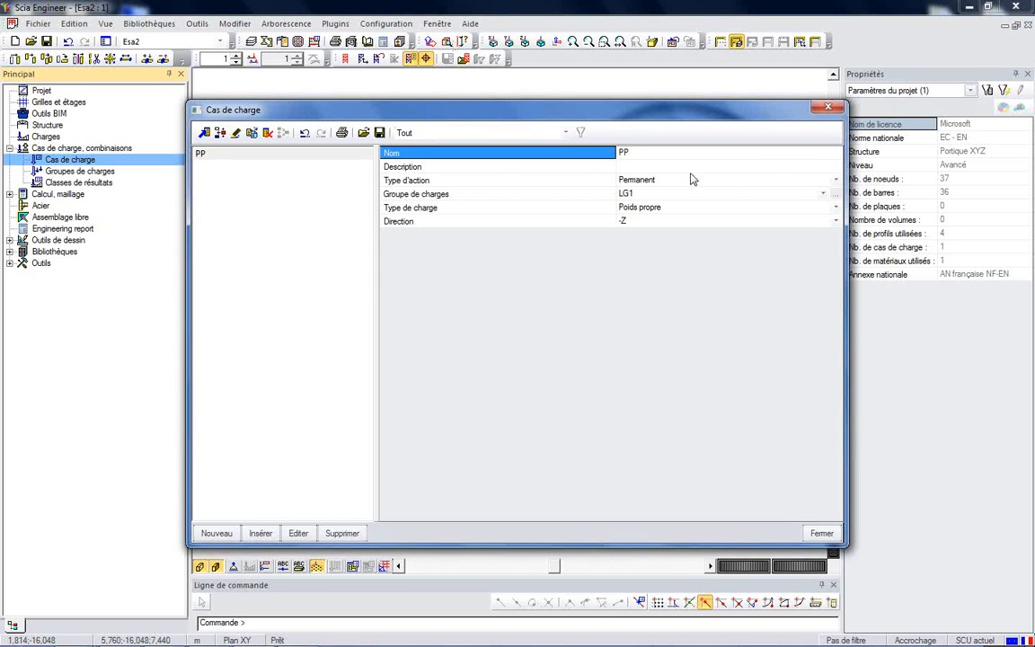
pyautogui.click(625, 165)
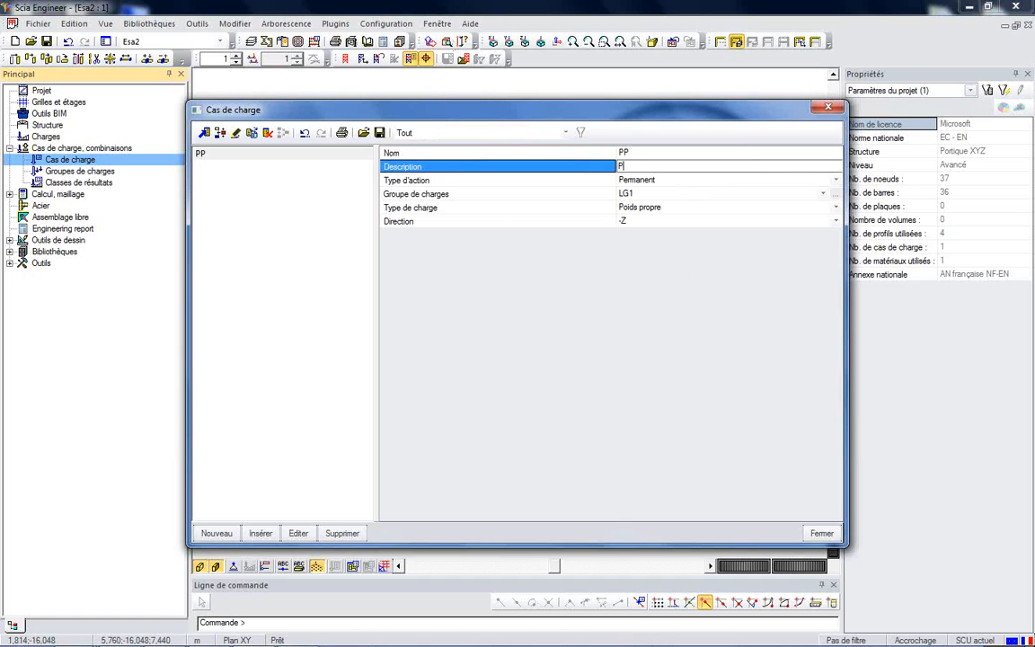
pyautogui.write('Poids Propre')
pyautogui.press('Return')
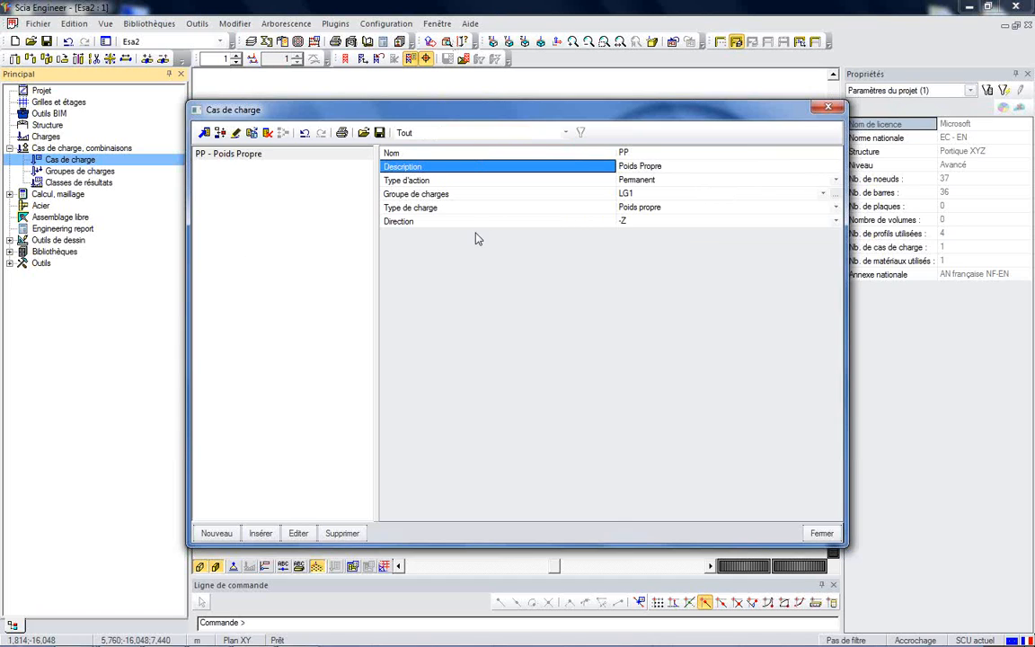
pyautogui.click(540, 207)
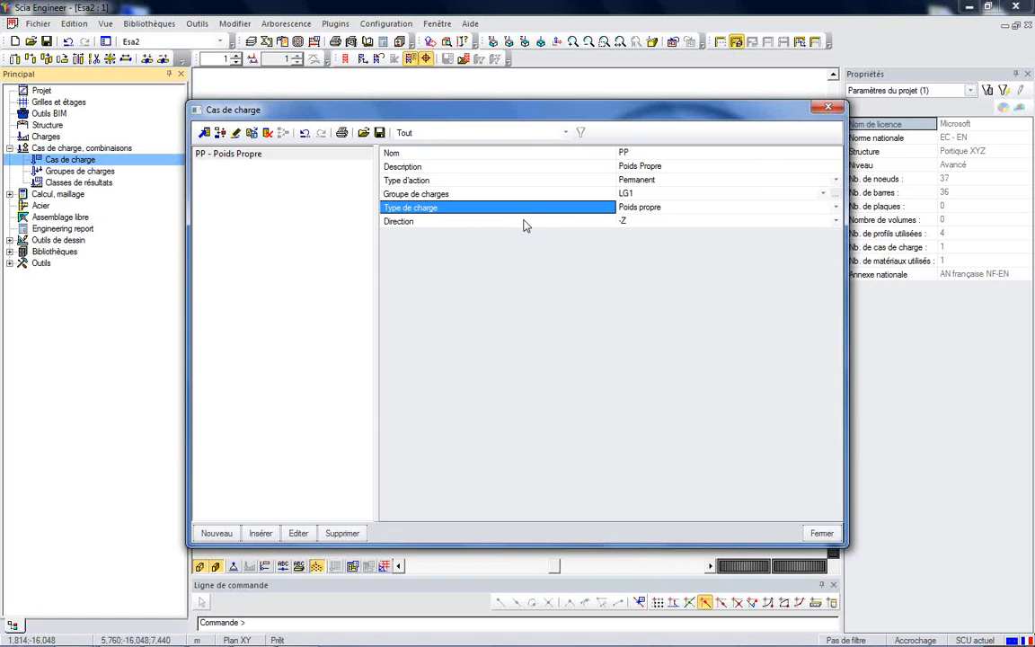
# Add a second load case named CP with the description "Charge Permanente".
pyautogui.click(219, 534)
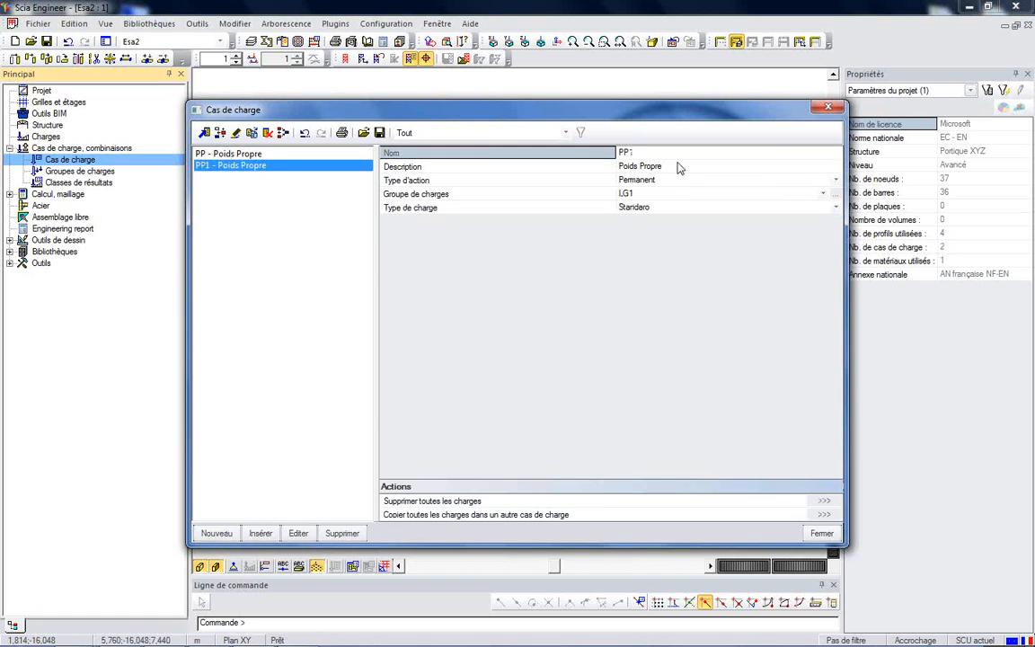
pyautogui.click(788, 155)
pyautogui.write('CP')
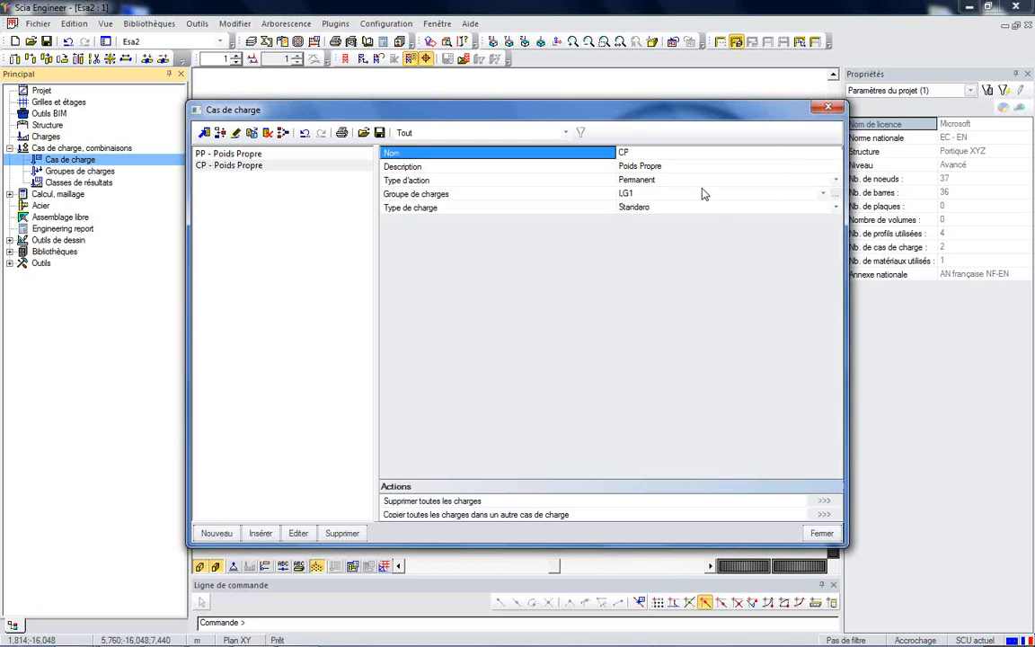
pyautogui.click(804, 170)
pyautogui.write('Charge P')
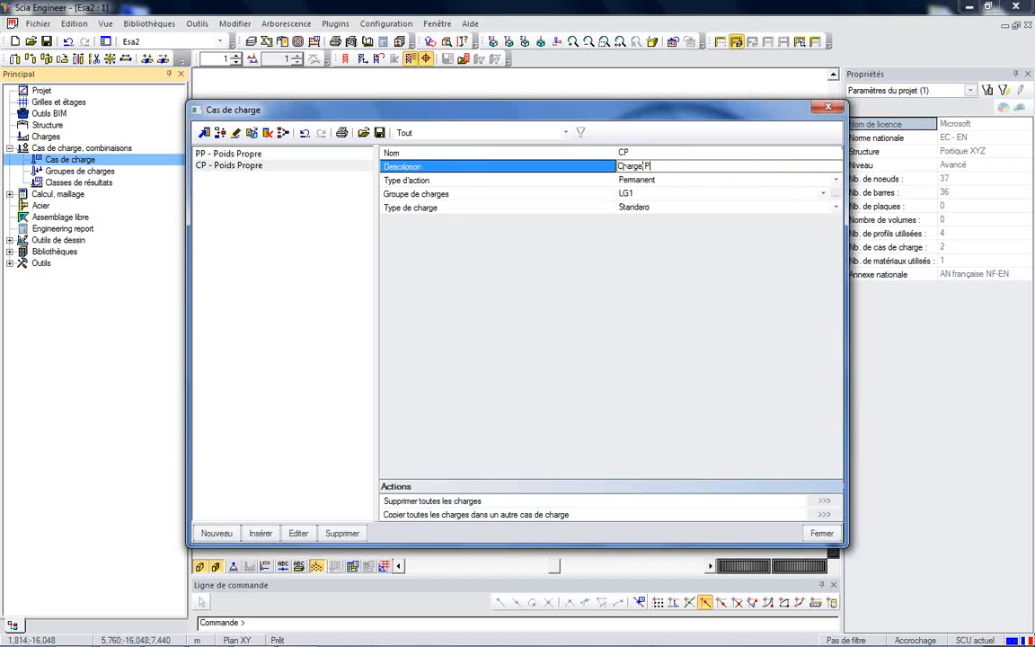
pyautogui.write('ermaenet')
pyautogui.press('Return')
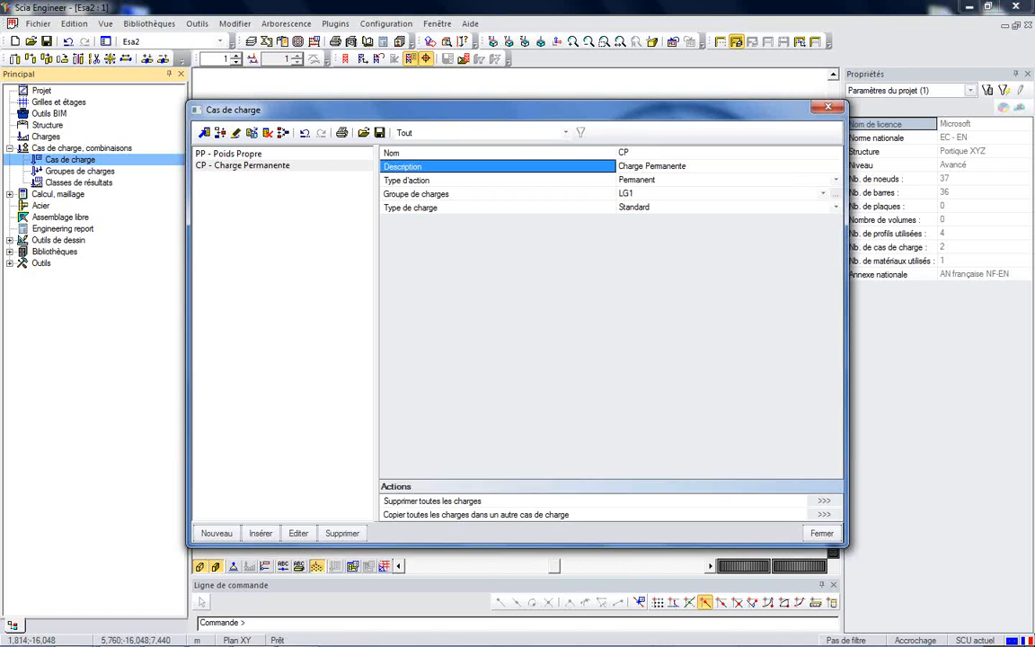
# Add a third load case named Var with the description "Exploitation" and the action type Variable, and close the load case manager.
pyautogui.click(400, 180)
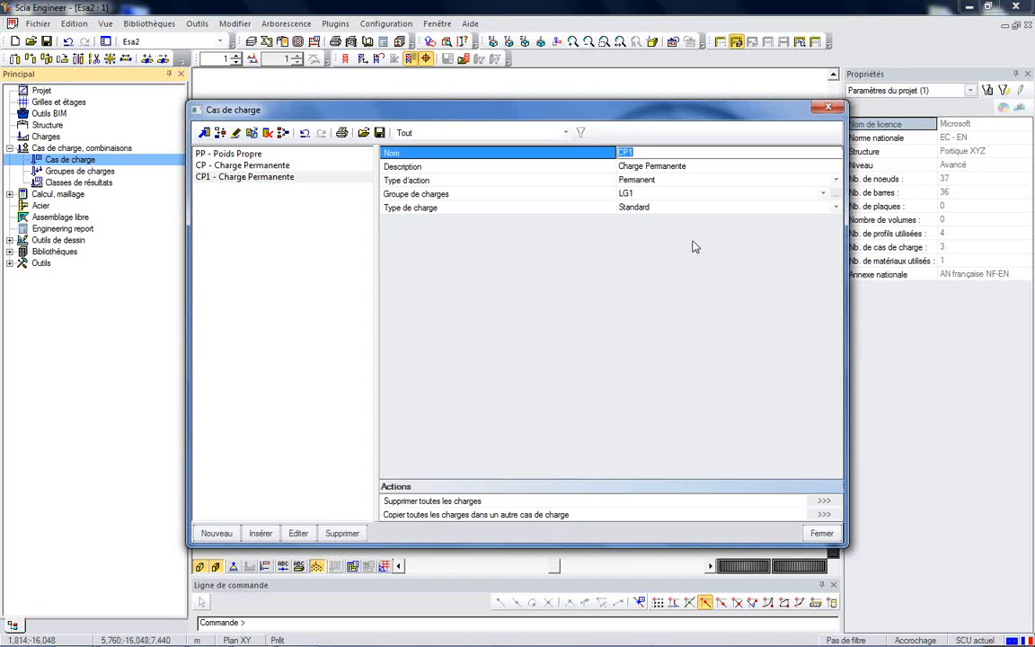
pyautogui.write('Var')
pyautogui.press('Return')
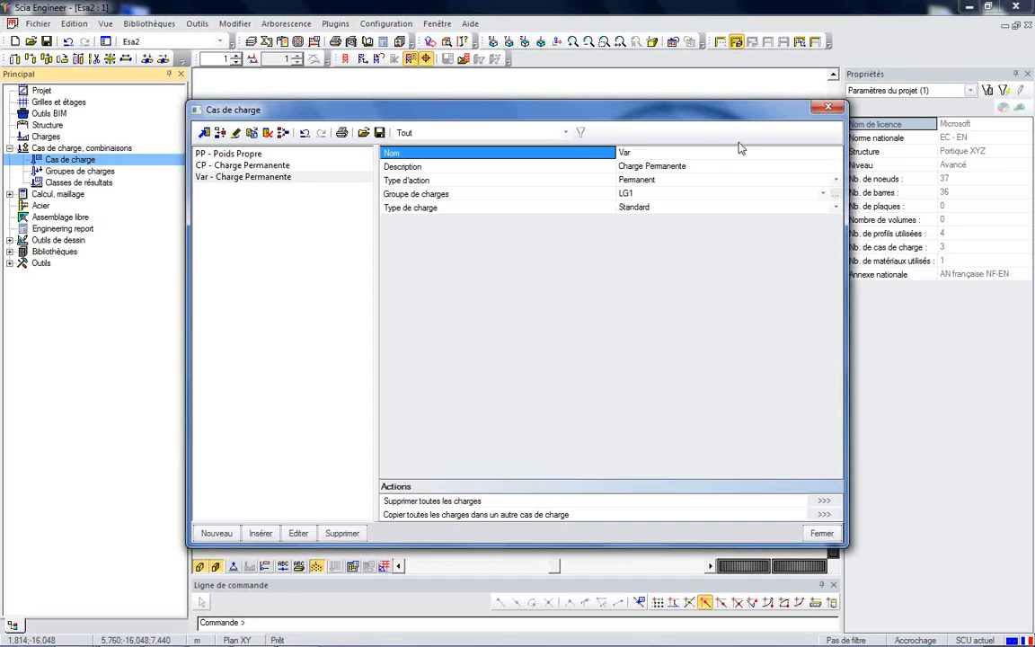
pyautogui.press('Down')
pyautogui.write('E')
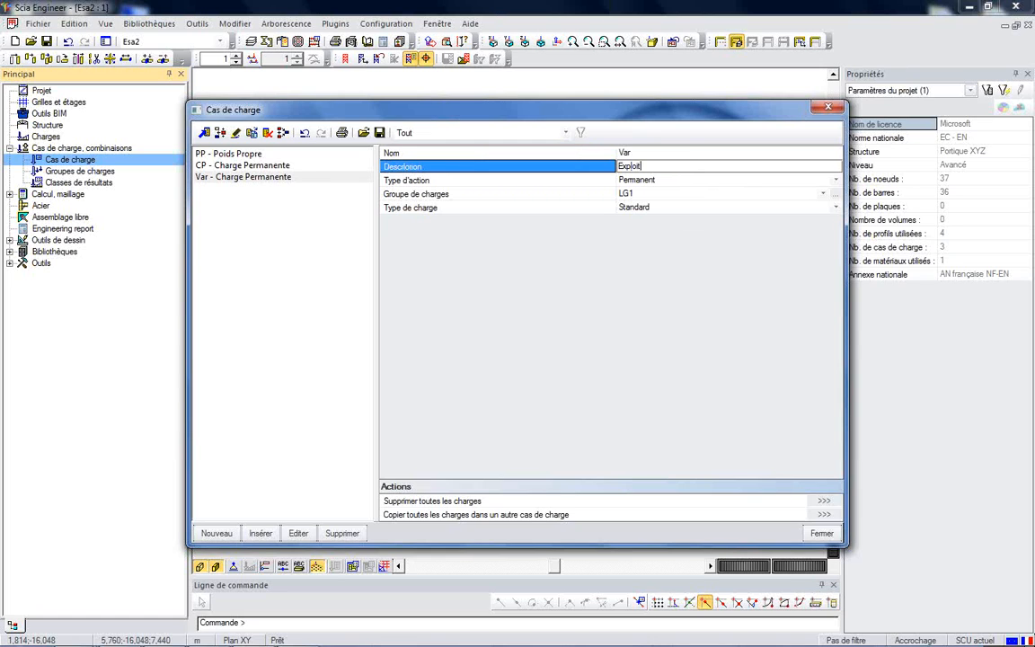
pyautogui.write('xploitation')
pyautogui.press('Return')
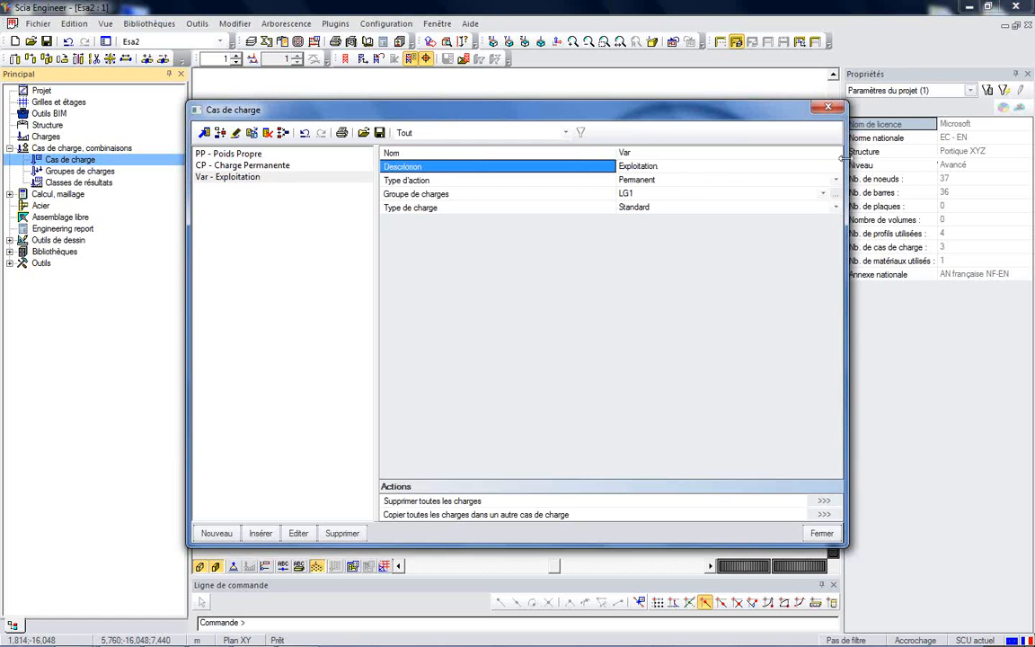
pyautogui.click(533, 179)
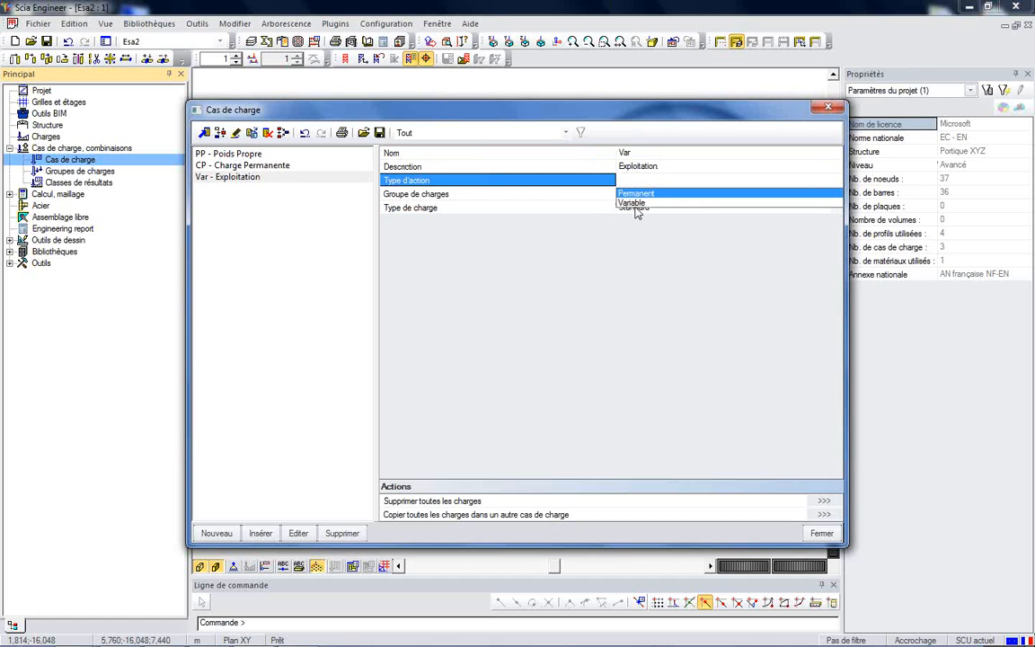
pyautogui.click(633, 203)
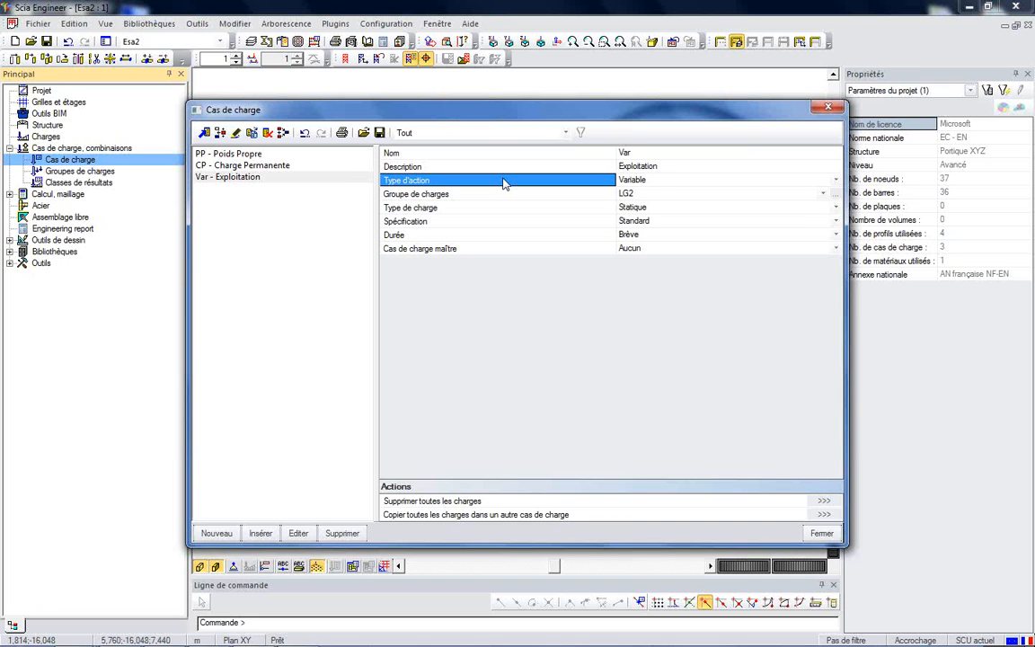
pyautogui.click(821, 533)
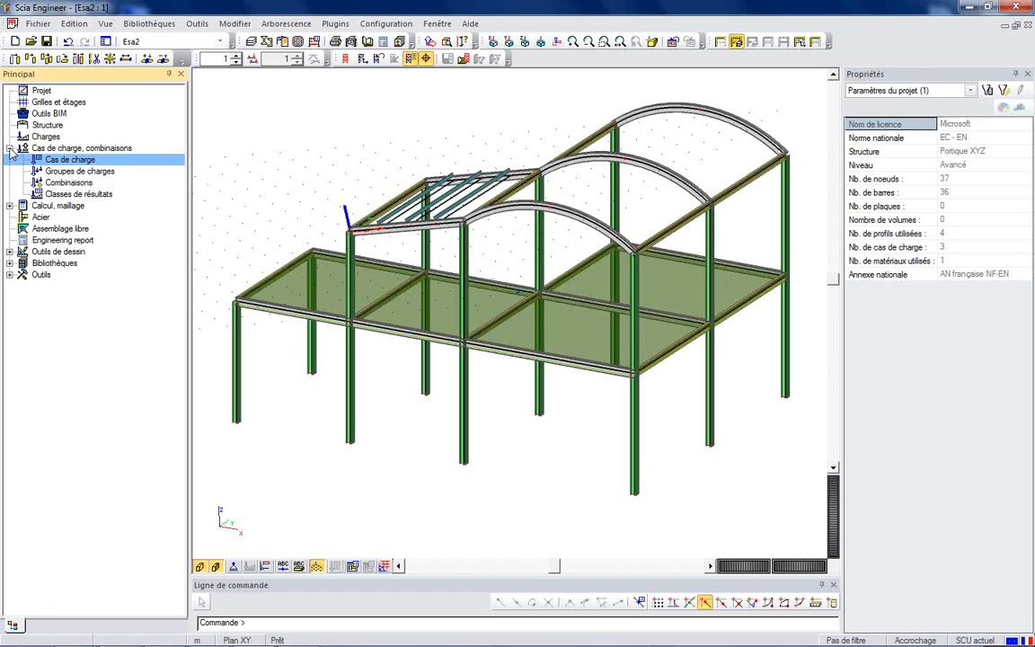
# Open the loads service and make CP - Charge Permanente the active load case.
pyautogui.click(10, 147)
pyautogui.doubleClick(40, 137)
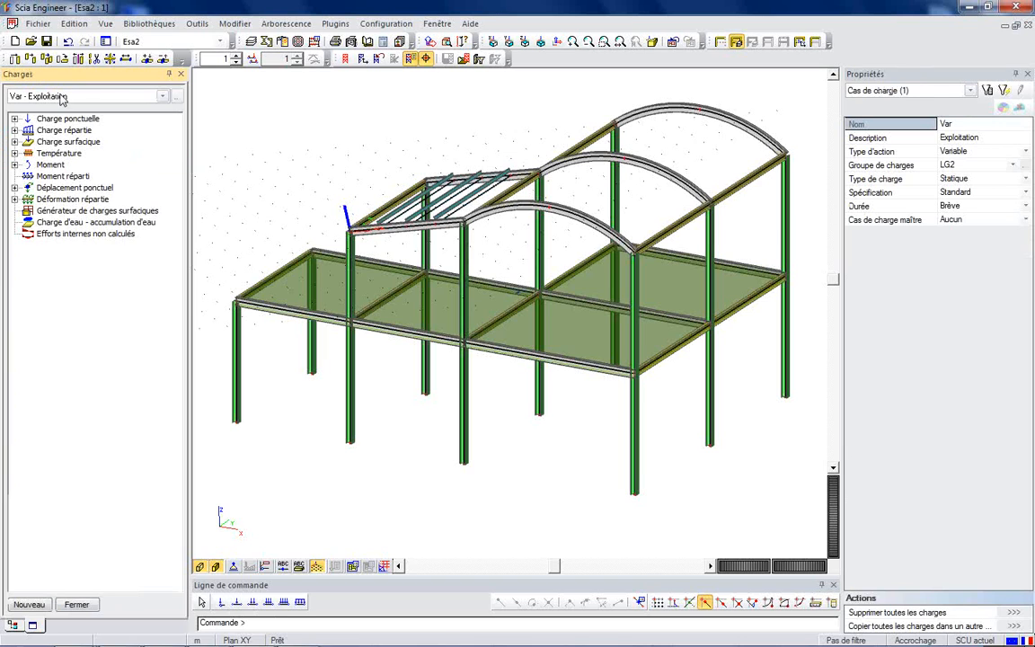
pyautogui.click(61, 96)
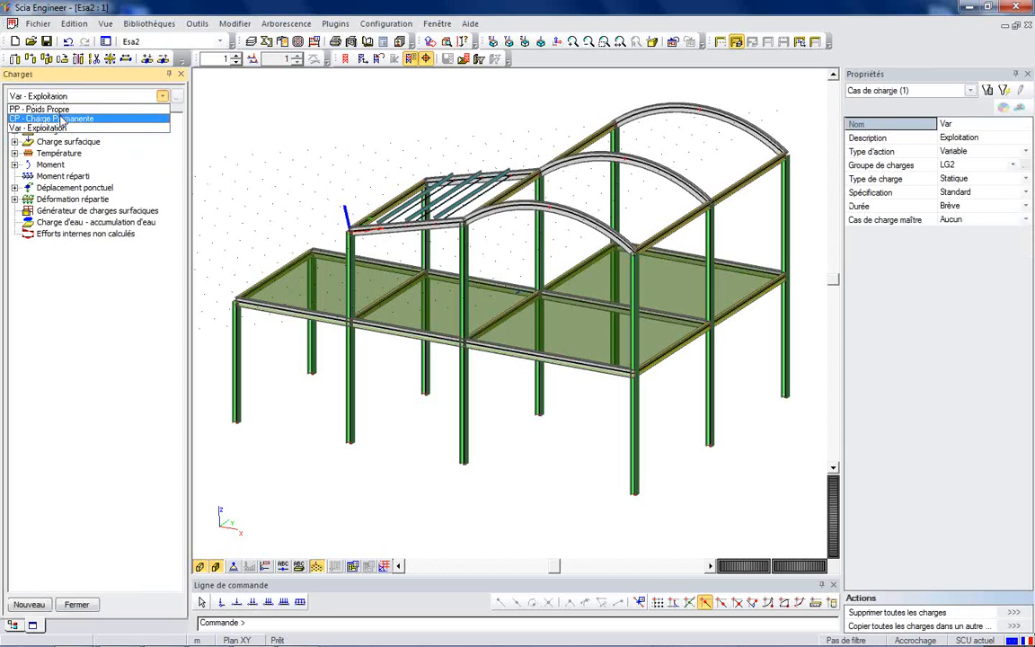
pyautogui.click(61, 120)
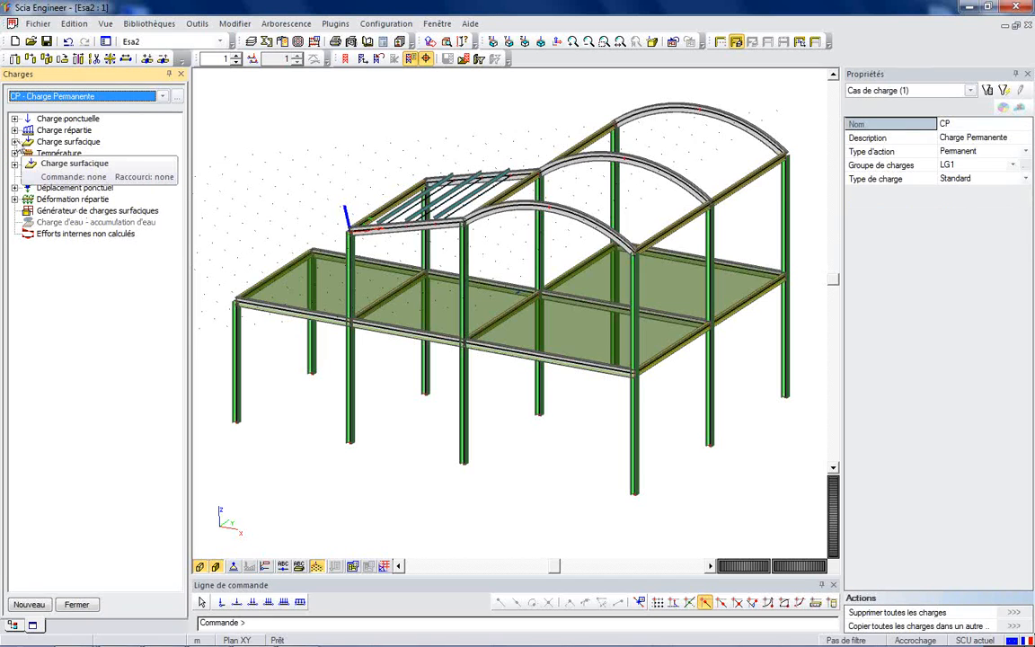
# Apply a surface load of -2 kN/m² in direction Z to the floor load panel, using the SCG system.
pyautogui.click(15, 141)
pyautogui.click(77, 153)
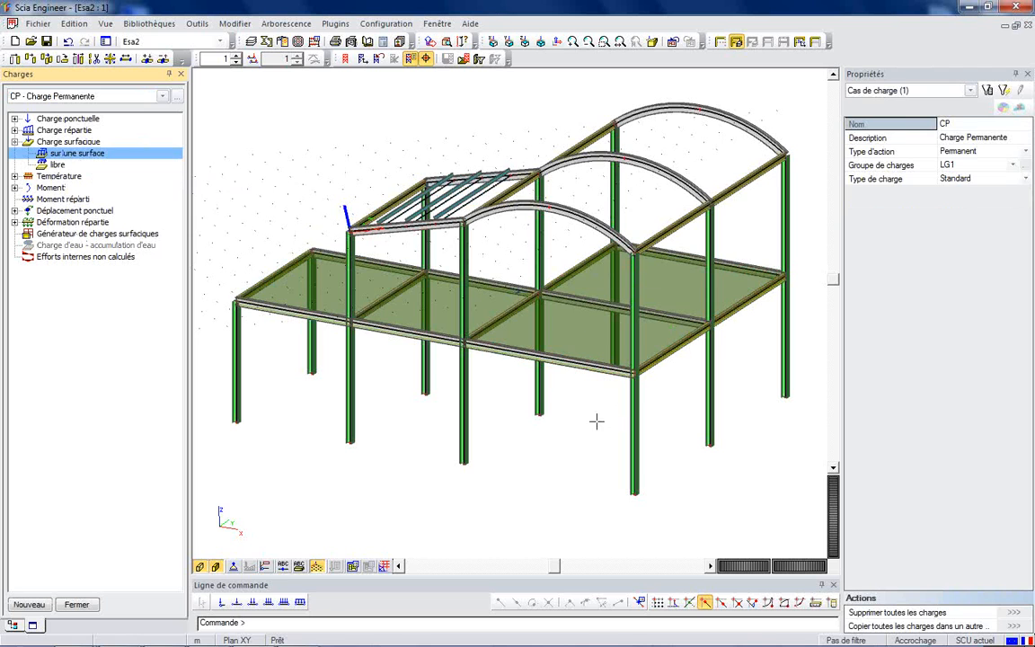
pyautogui.keyDown('ctrl'); pyautogui.moveTo(604, 418); pyautogui.dragTo(633, 418, button='right'); pyautogui.keyUp('ctrl')
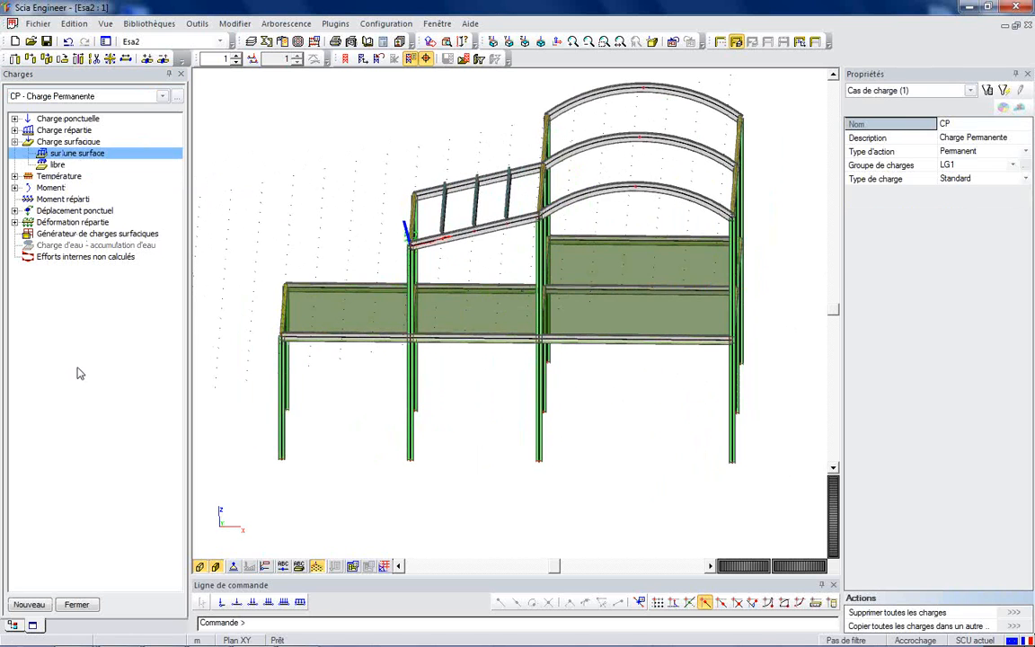
pyautogui.keyDown('ctrl'); pyautogui.moveTo(303, 421); pyautogui.dragTo(225, 342, button='right'); pyautogui.keyUp('ctrl')
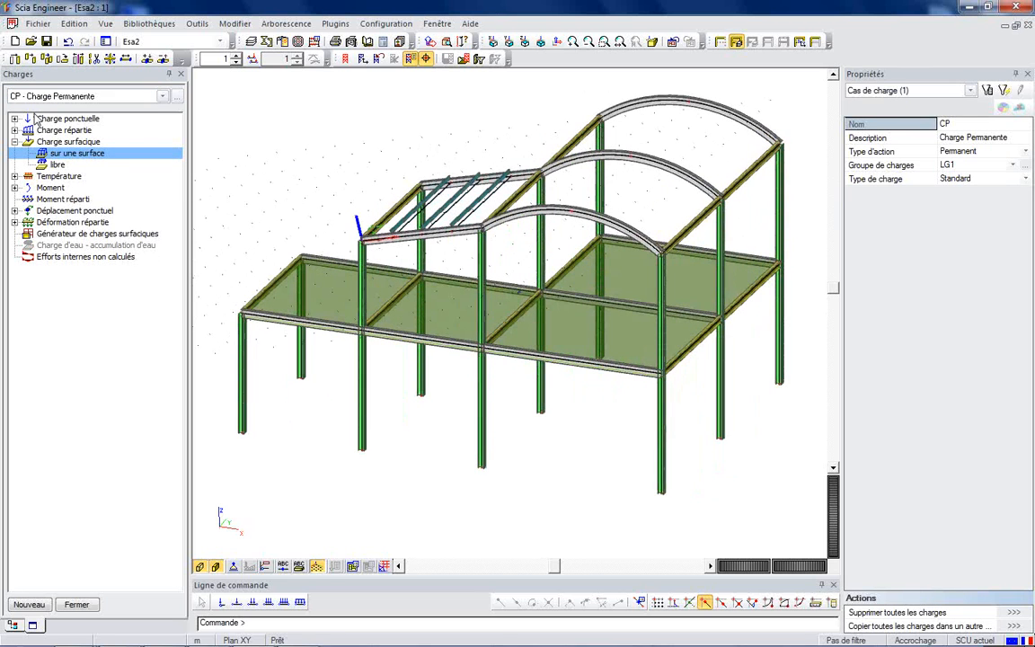
pyautogui.doubleClick(67, 157)
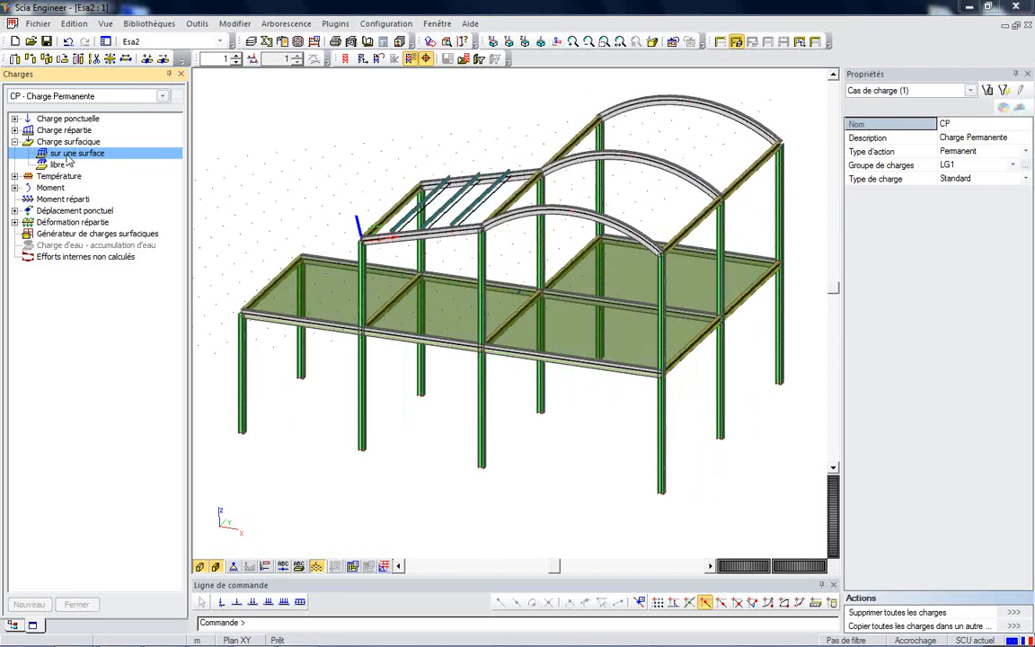
pyautogui.click(538, 137)
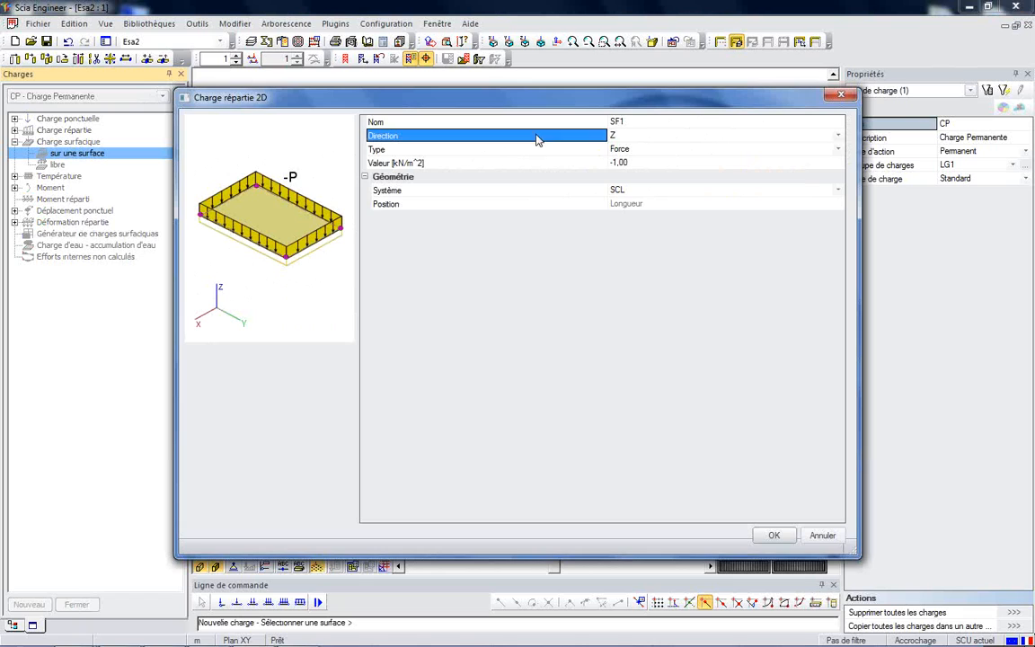
pyautogui.click(620, 190)
pyautogui.click(622, 212)
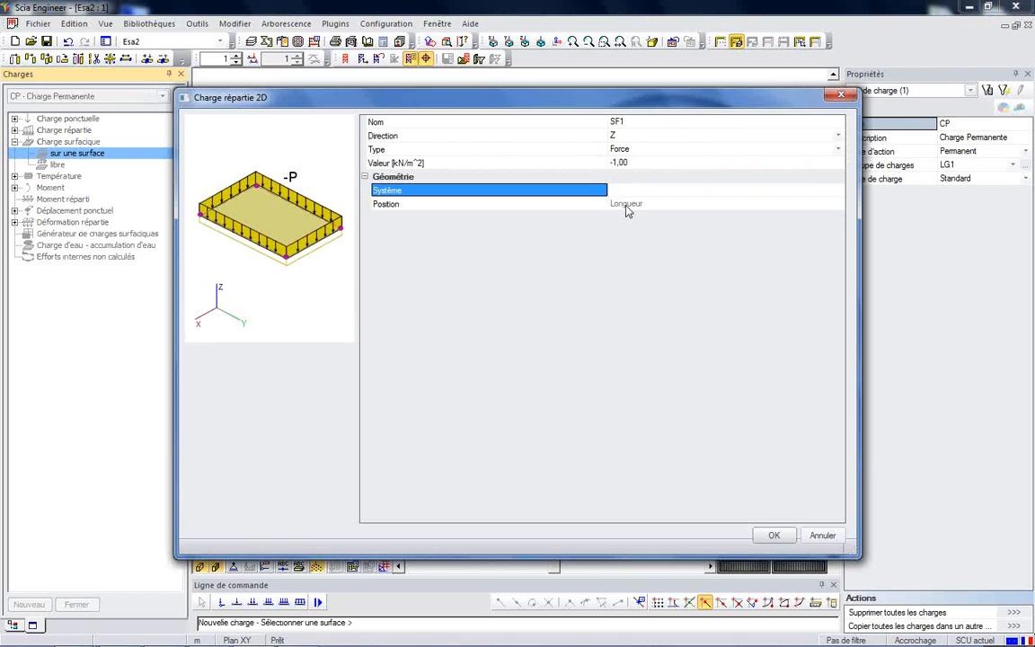
pyautogui.click(624, 166)
pyautogui.click(661, 164)
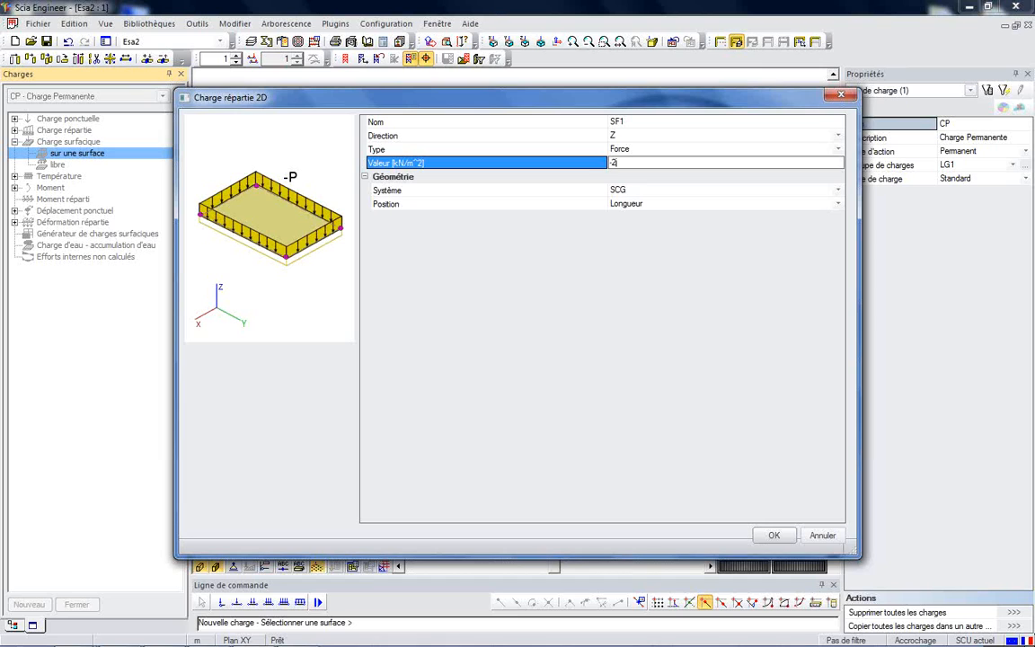
pyautogui.click(779, 535)
pyautogui.click(774, 535)
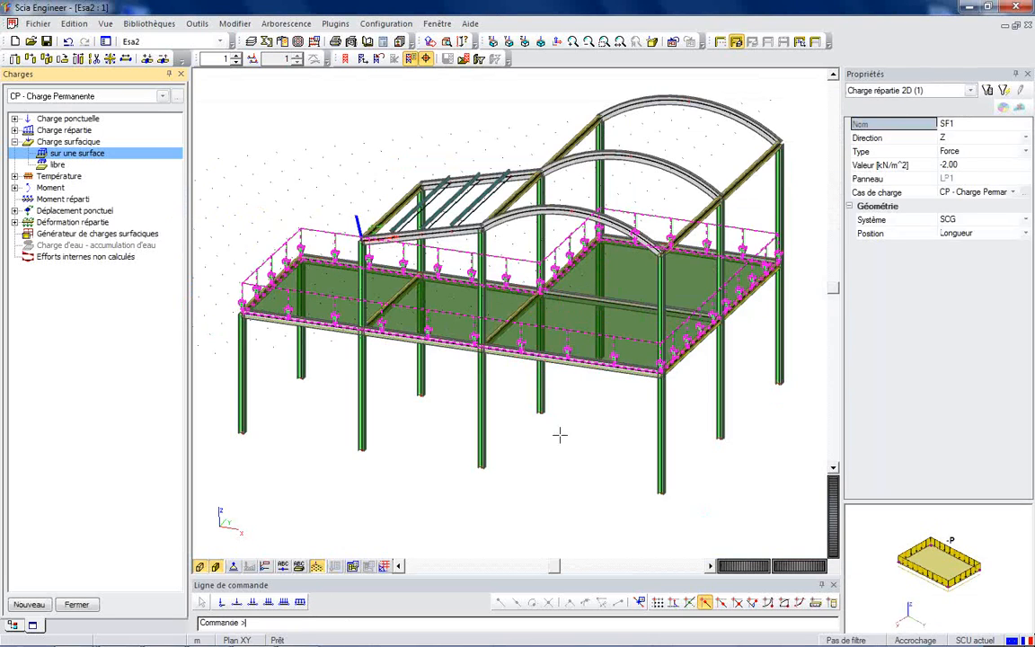
# Select the surface load on the floor panel, examine its properties and clear the selection.
pyautogui.keyDown('ctrl'); pyautogui.moveTo(578, 437); pyautogui.dragTo(310, 220, button='right'); pyautogui.keyUp('ctrl')
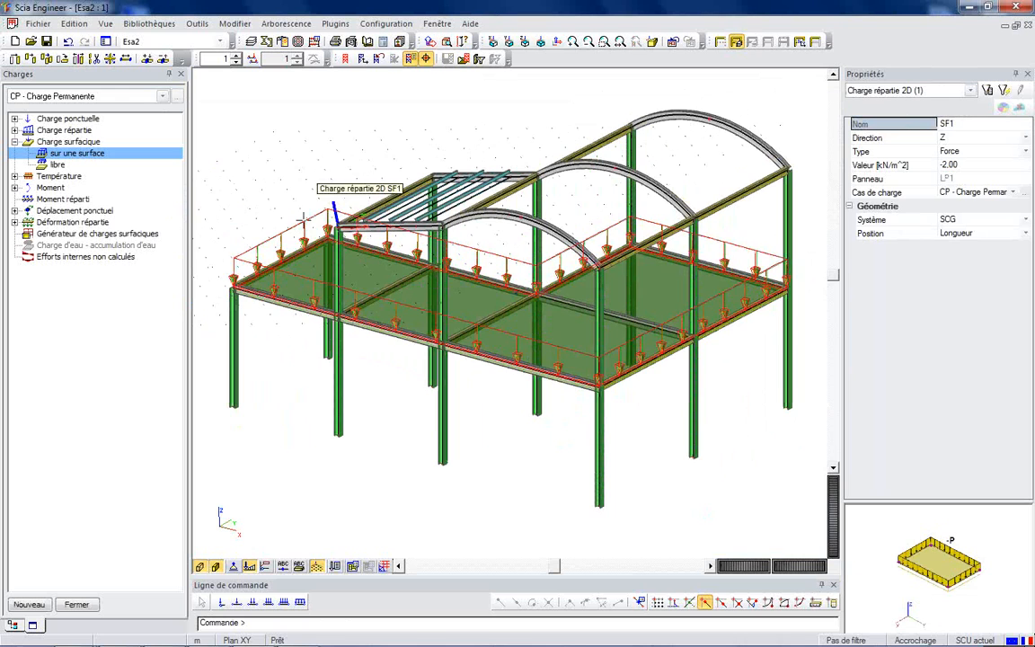
pyautogui.click(304, 218)
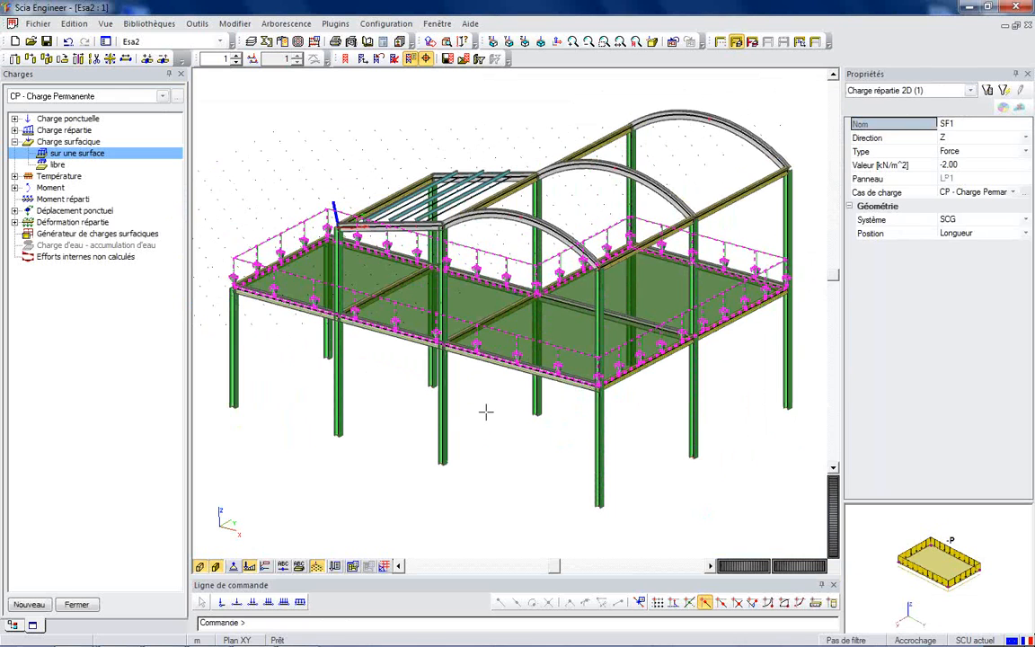
pyautogui.keyDown('ctrl'); pyautogui.moveTo(501, 409); pyautogui.dragTo(558, 416, button='right'); pyautogui.keyUp('ctrl')
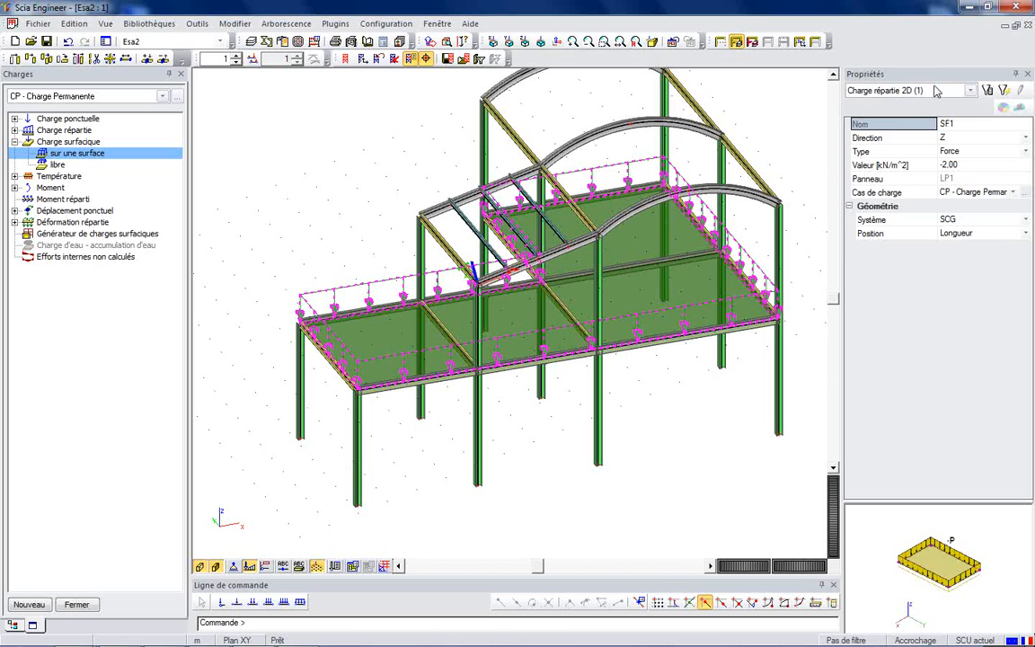
pyautogui.click(979, 167)
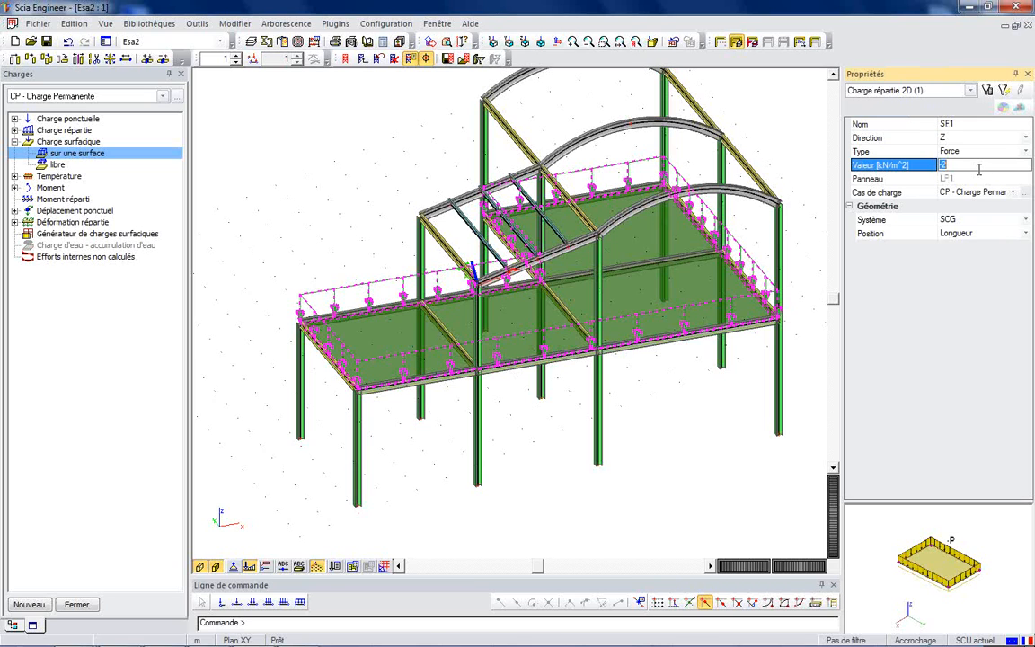
pyautogui.click(536, 398)
# Make Var - Exploitation the active load case.
pyautogui.click(82, 96)
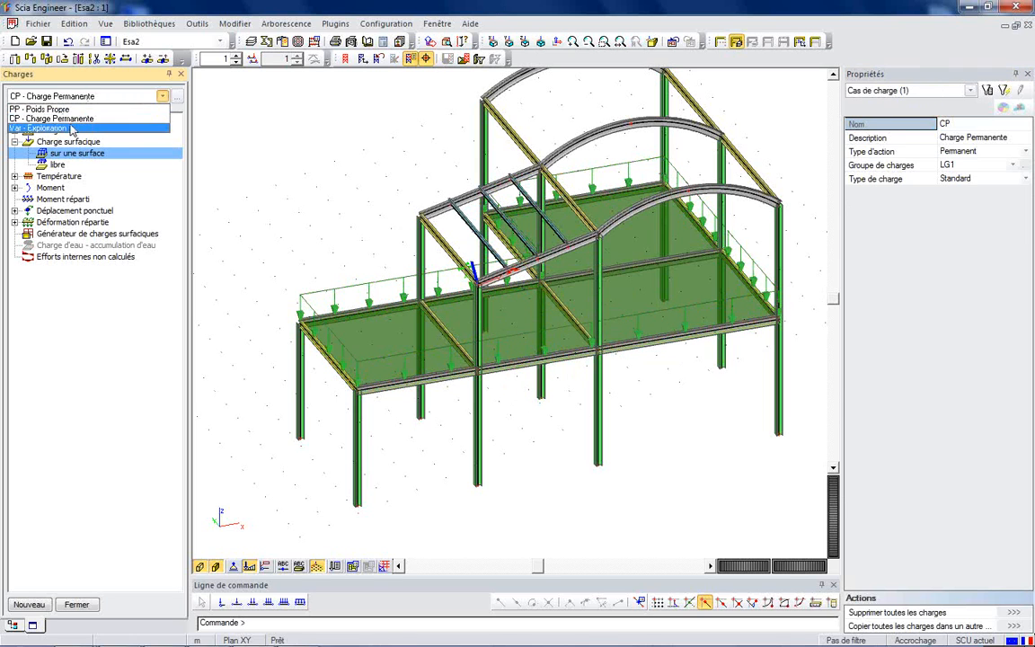
pyautogui.click(78, 128)
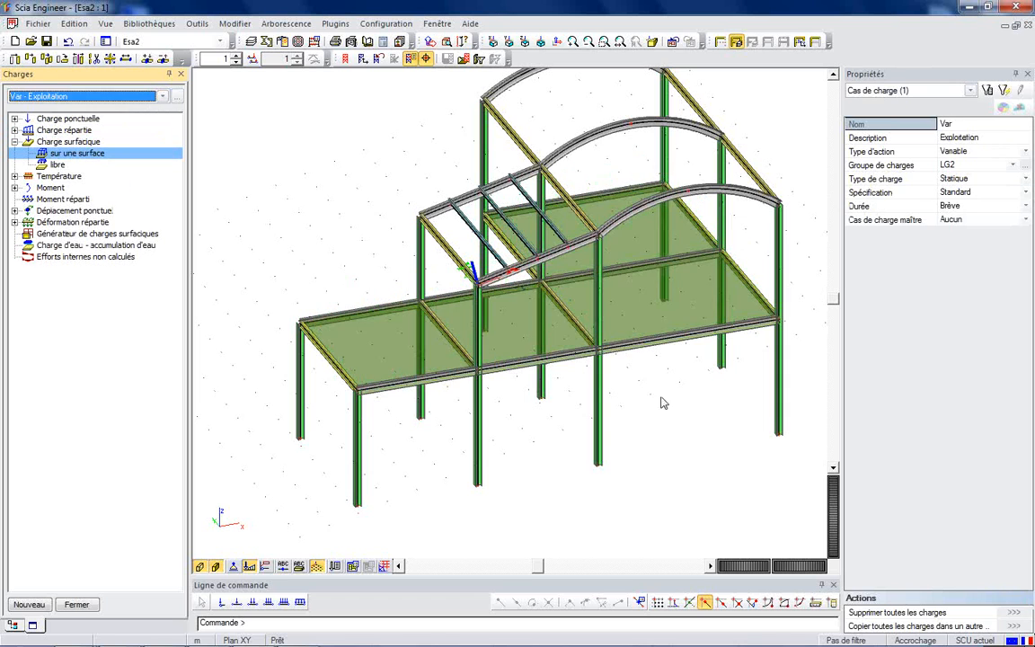
pyautogui.keyDown('ctrl'); pyautogui.moveTo(661, 393); pyautogui.dragTo(615, 391, button='right'); pyautogui.keyUp('ctrl')
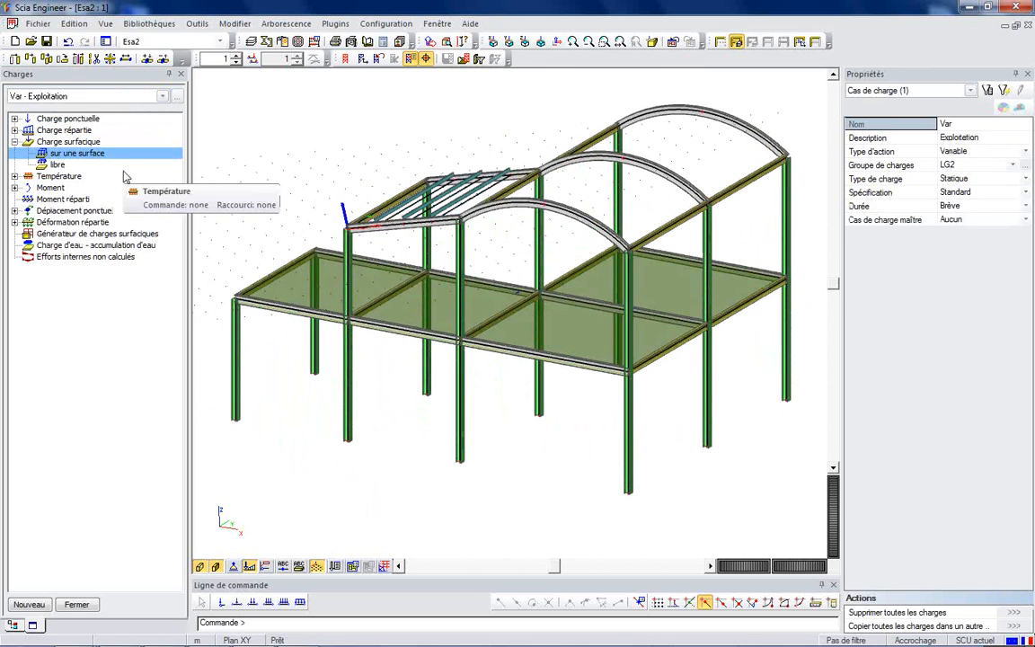
# Try to insert a free surface load of -3 kN/m² in direction Z with validity Z=0, then cancel the insertion.
pyautogui.click(68, 165)
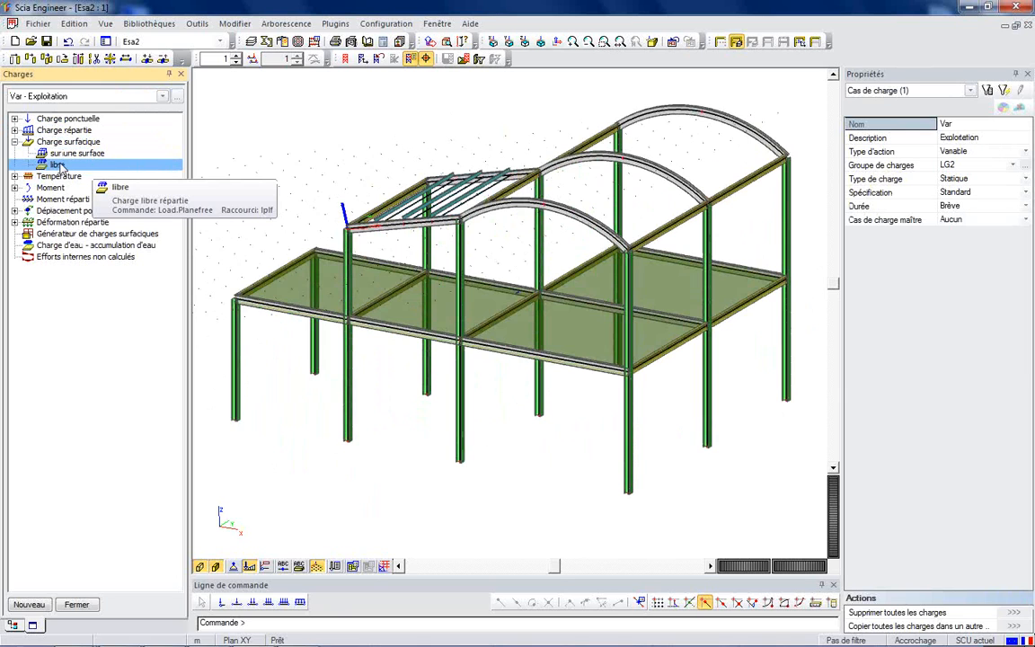
pyautogui.doubleClick(58, 165)
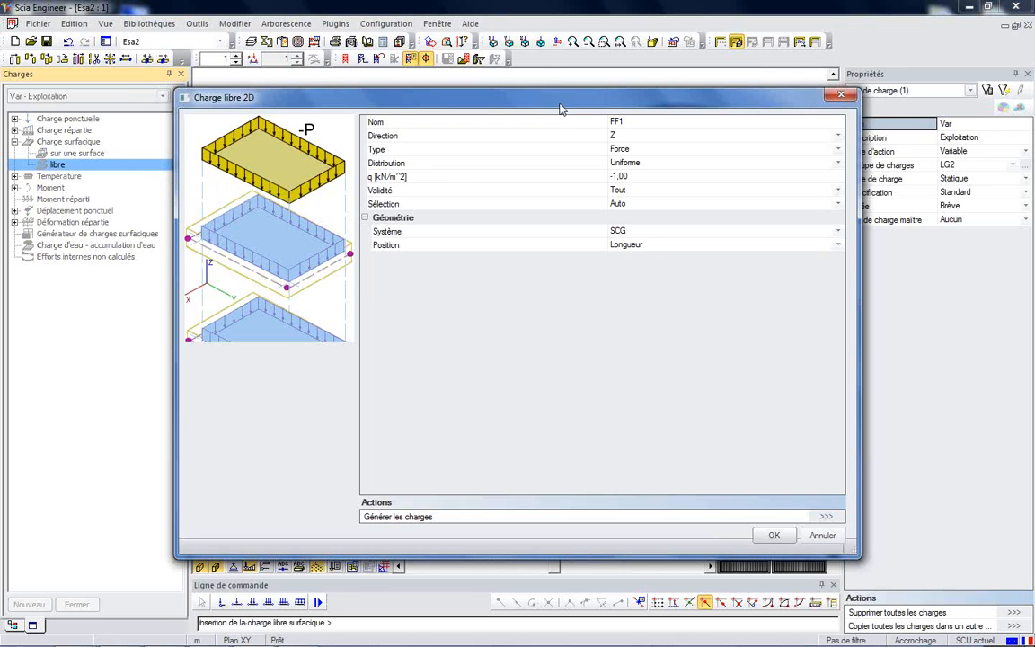
pyautogui.moveTo(561, 118); pyautogui.dragTo(513, 66)
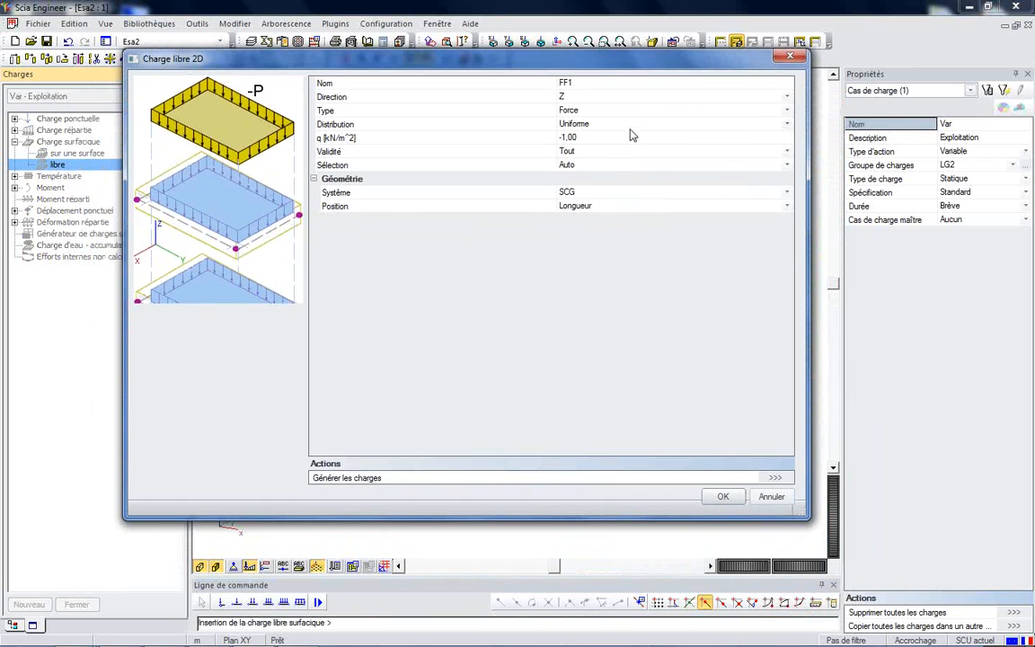
pyautogui.click(594, 137)
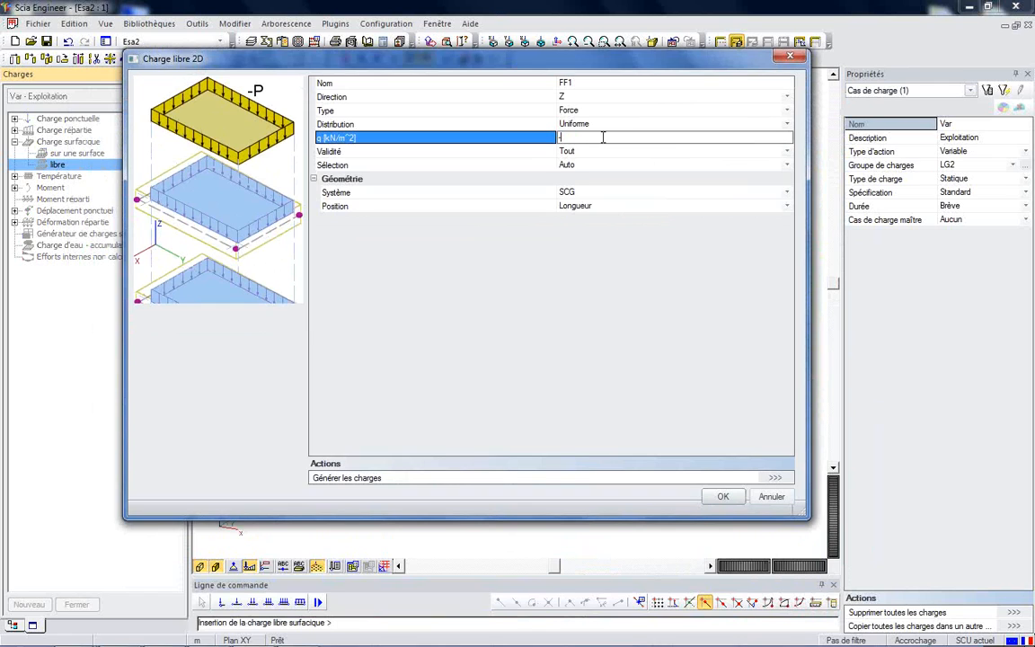
pyautogui.write('3')
pyautogui.click(552, 97)
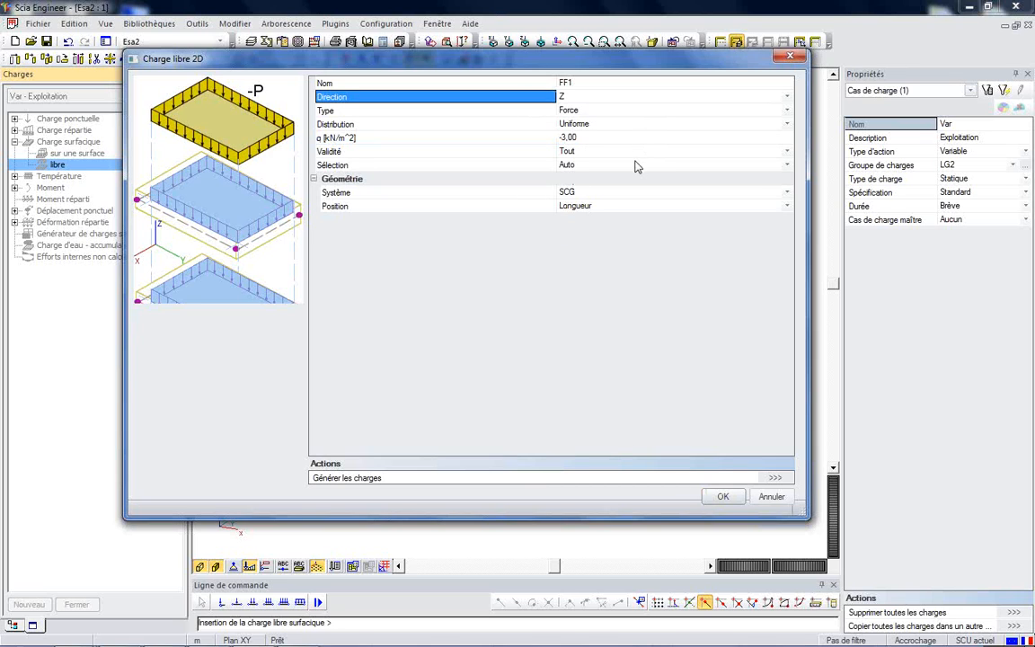
pyautogui.click(611, 153)
pyautogui.click(608, 153)
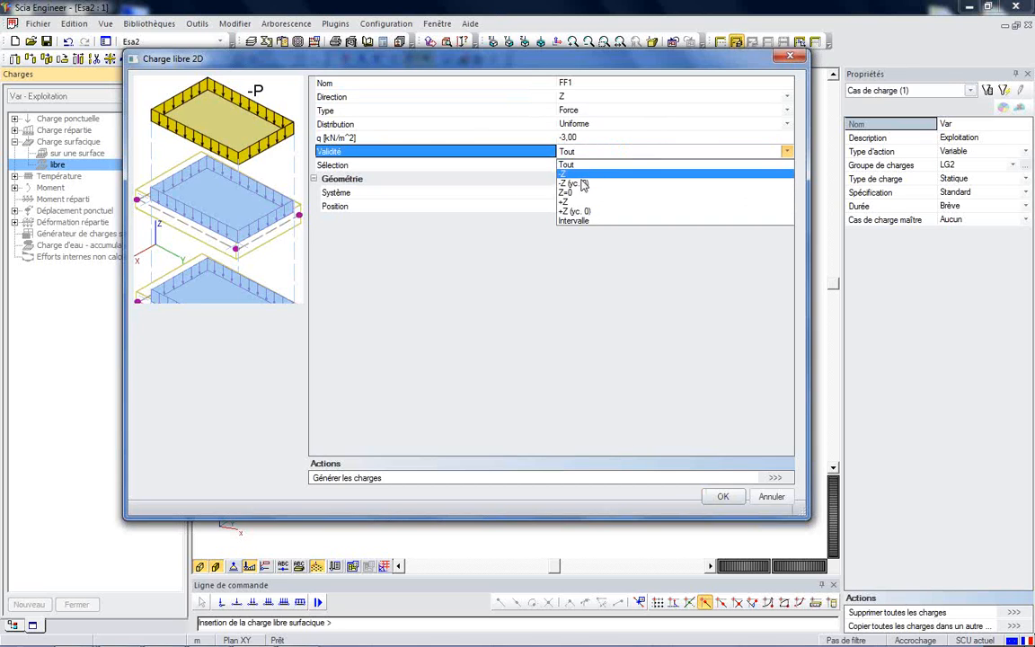
pyautogui.click(585, 193)
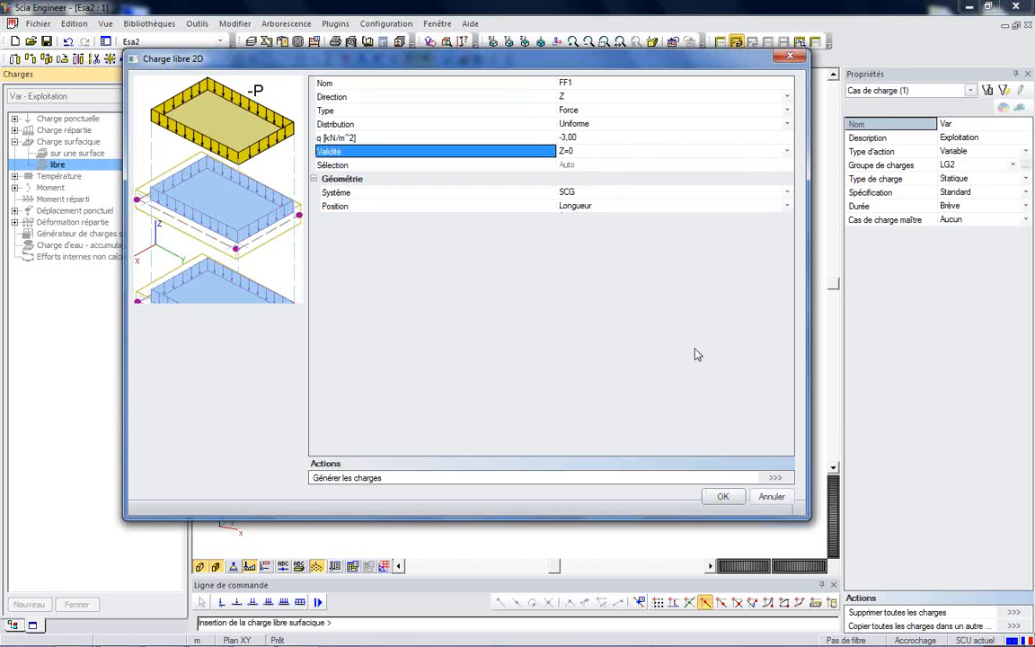
pyautogui.click(721, 496)
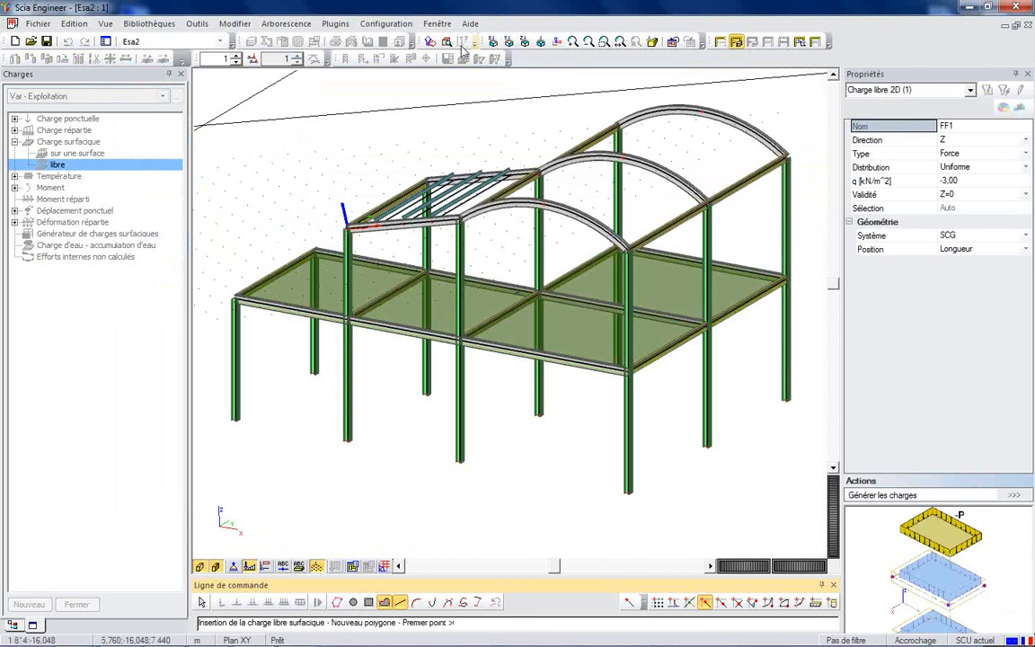
pyautogui.click(431, 41)
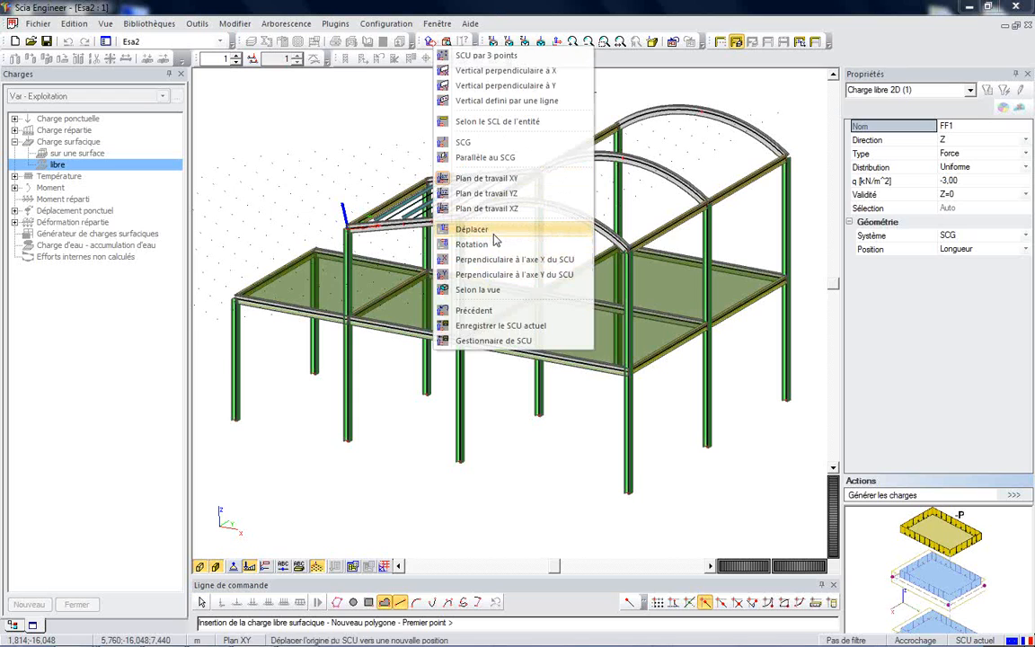
pyautogui.click(493, 234)
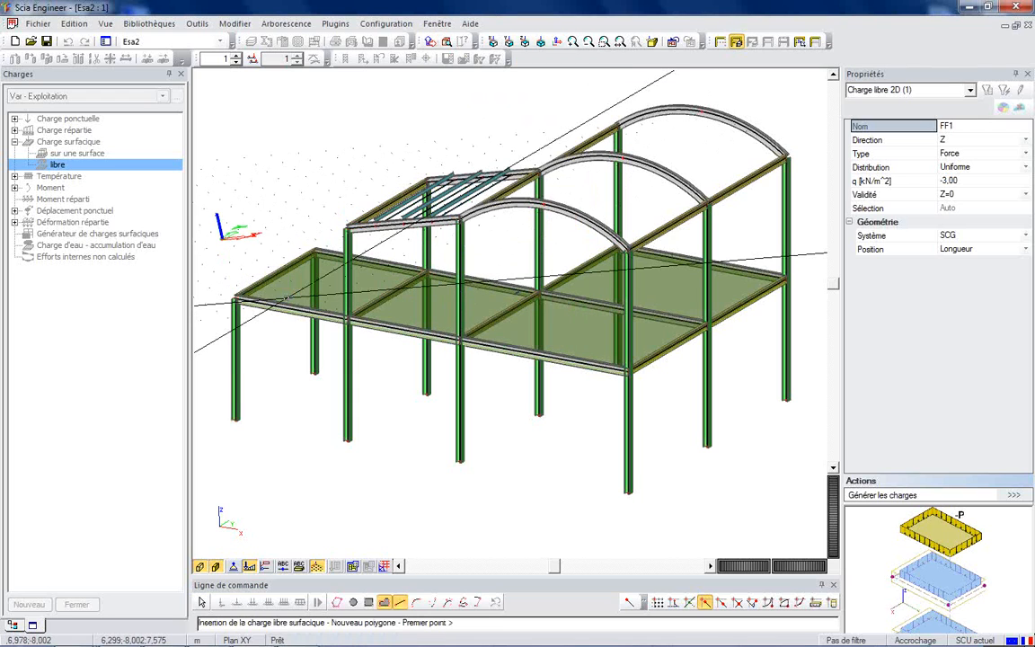
pyautogui.press('Escape')
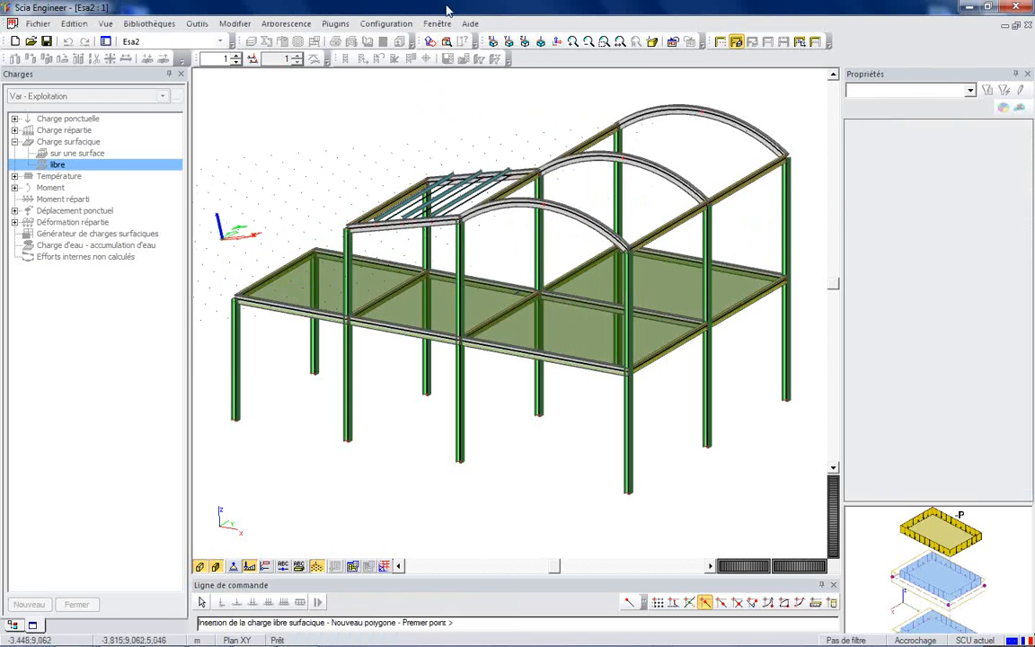
# Move the user coordinate system's origin to the front-left corner node of the intermediate floor and set it parallel to the SCG.
pyautogui.click(430, 41)
pyautogui.click(485, 232)
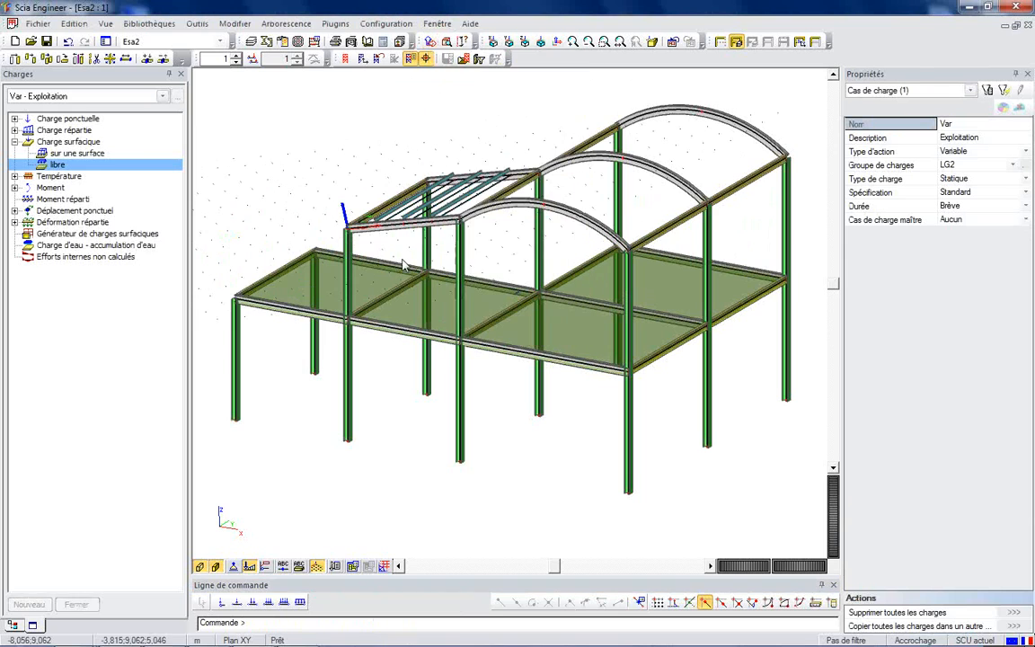
pyautogui.click(235, 295)
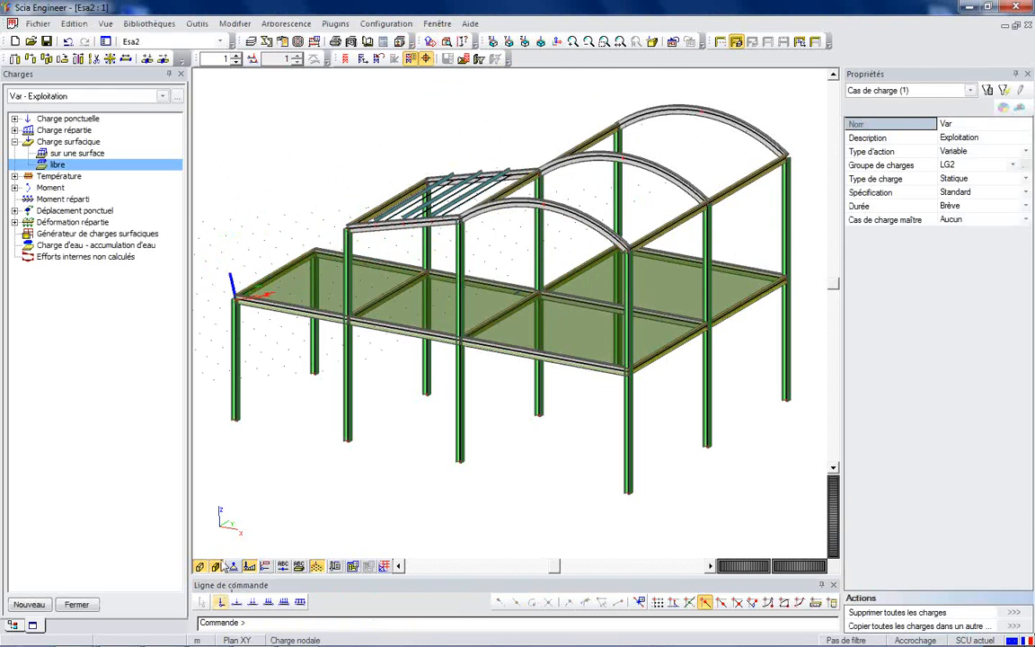
pyautogui.click(430, 42)
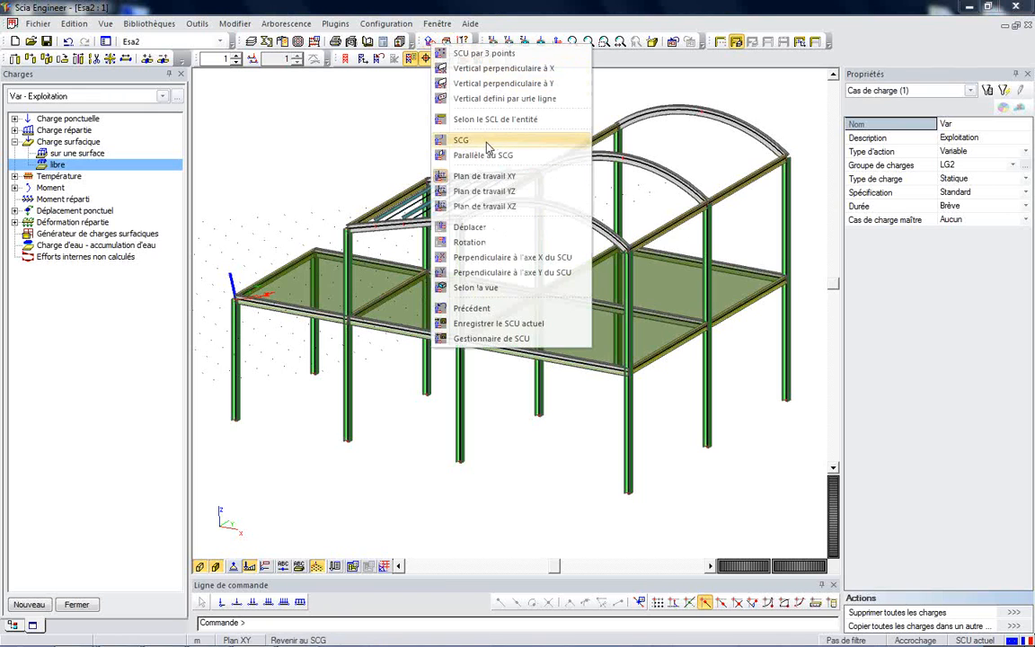
pyautogui.click(476, 155)
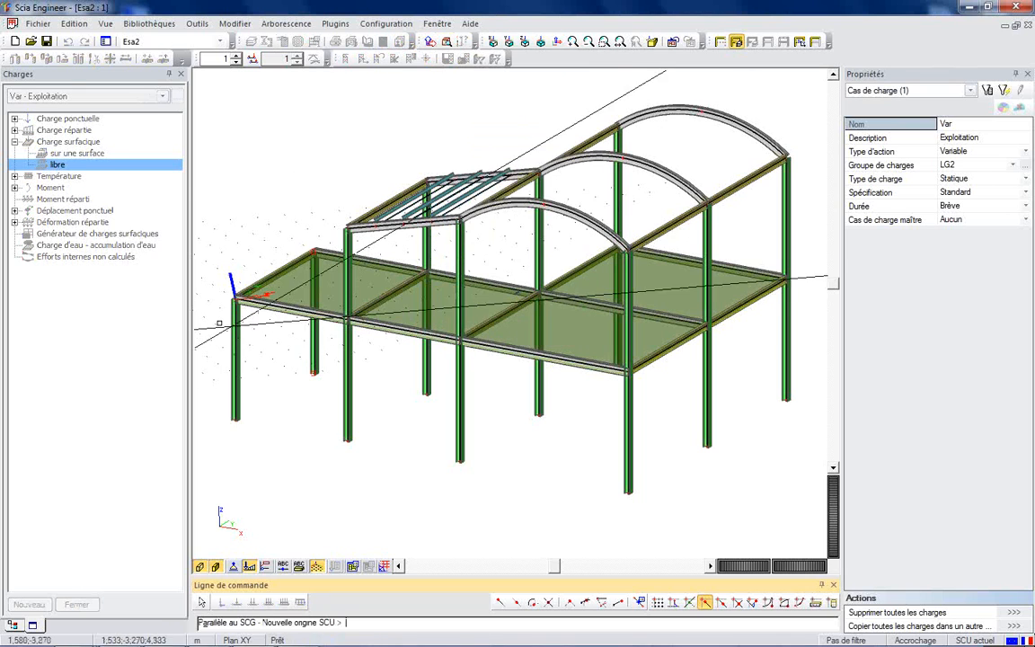
pyautogui.click(236, 298)
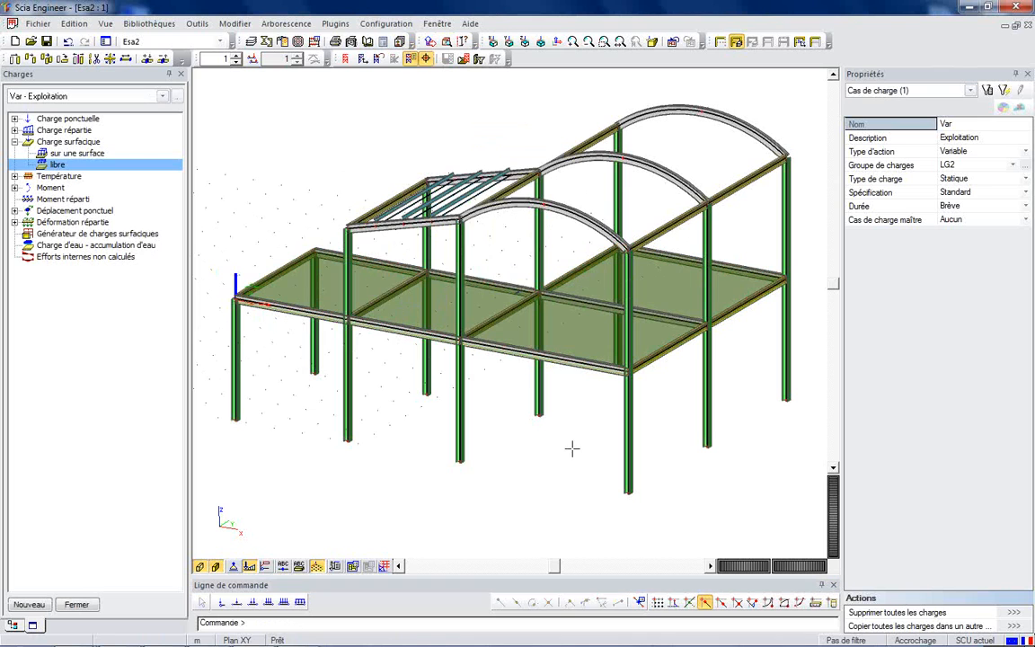
pyautogui.keyDown('ctrl'); pyautogui.moveTo(591, 415); pyautogui.dragTo(629, 386, button='right'); pyautogui.keyUp('ctrl')
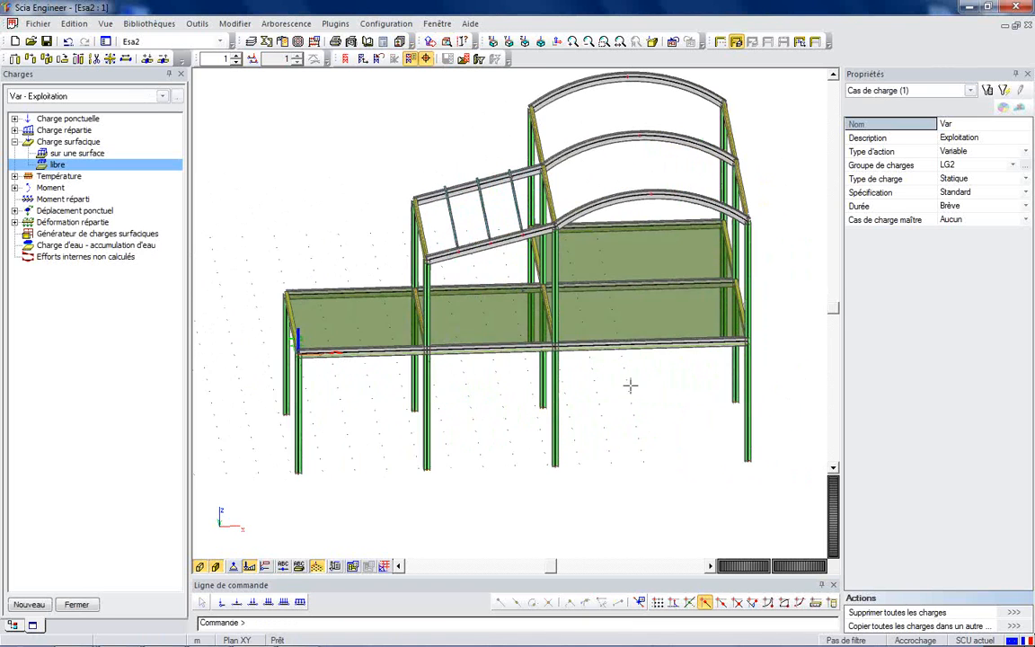
# Define a uniform free surface load of -3 kN/m² in direction Z with validity Z=0 in the SCG system.
pyautogui.doubleClick(105, 166)
pyautogui.click(644, 178)
pyautogui.click(645, 179)
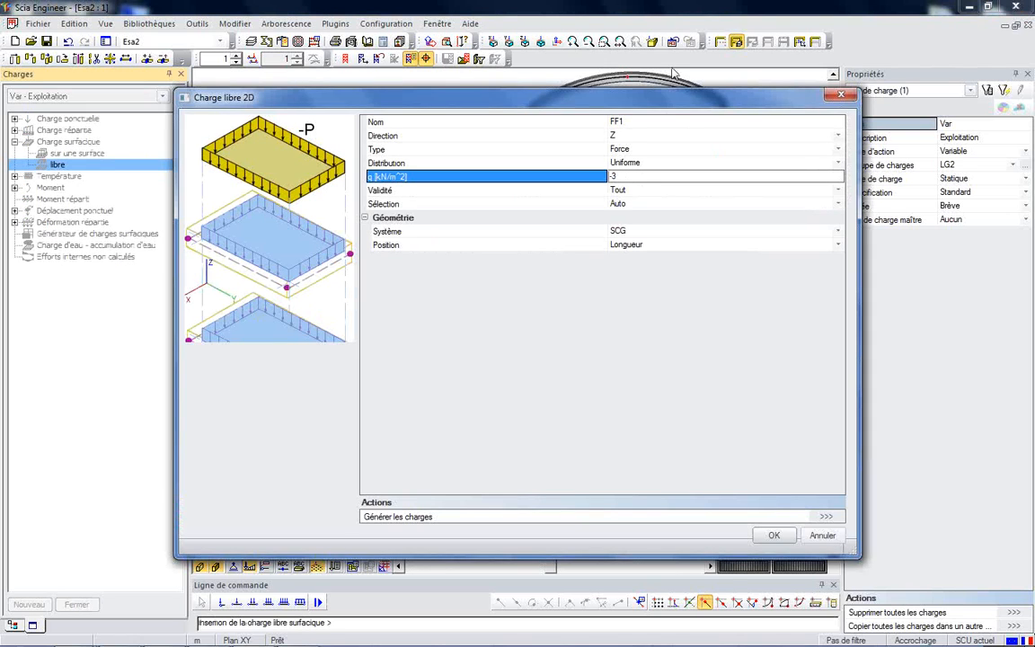
pyautogui.click(670, 192)
pyautogui.click(670, 192)
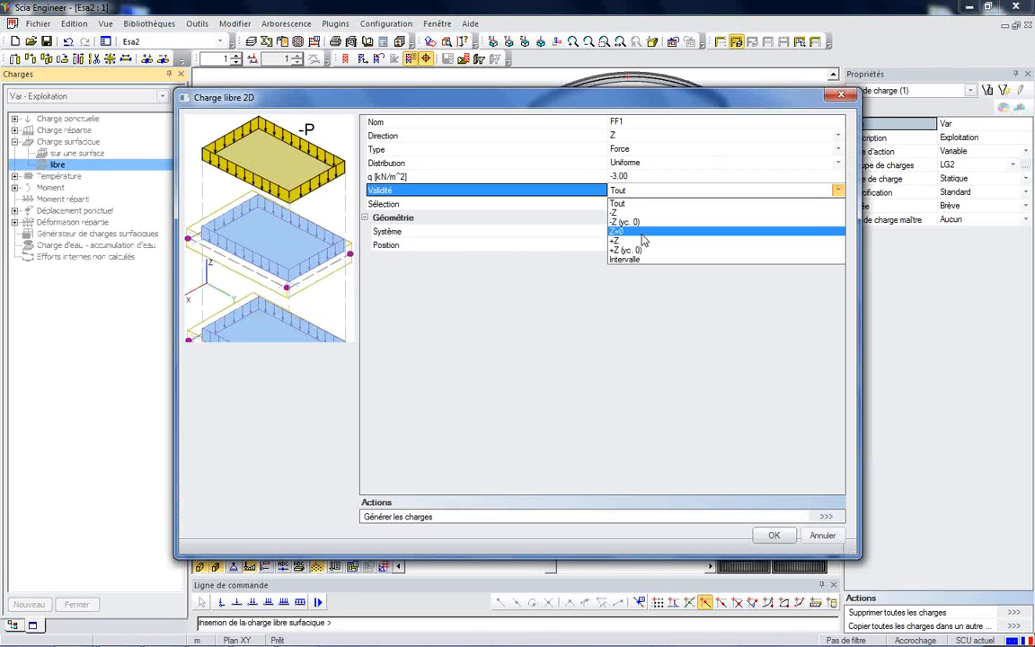
pyautogui.click(628, 231)
pyautogui.click(774, 535)
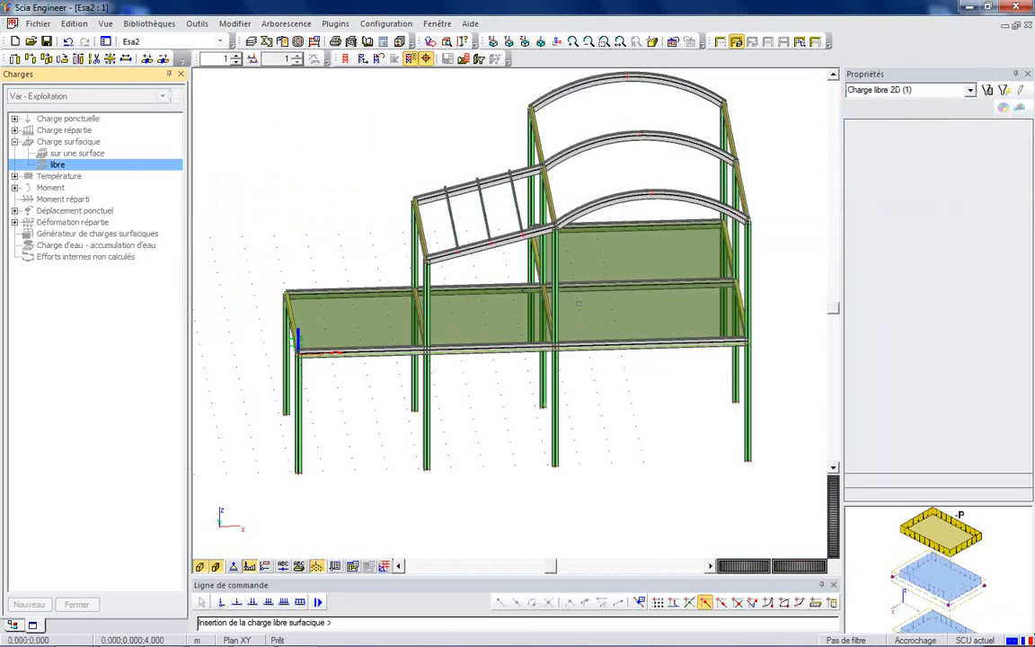
# Draw the free load's area as a four-sided polygon on the intermediate floor beneath the arches and finish the insertion.
pyautogui.keyDown('ctrl'); pyautogui.moveTo(582, 320); pyautogui.dragTo(546, 311, button='right'); pyautogui.keyUp('ctrl')
pyautogui.click(545, 317)
pyautogui.click(642, 245)
pyautogui.click(695, 319)
pyautogui.click(632, 349)
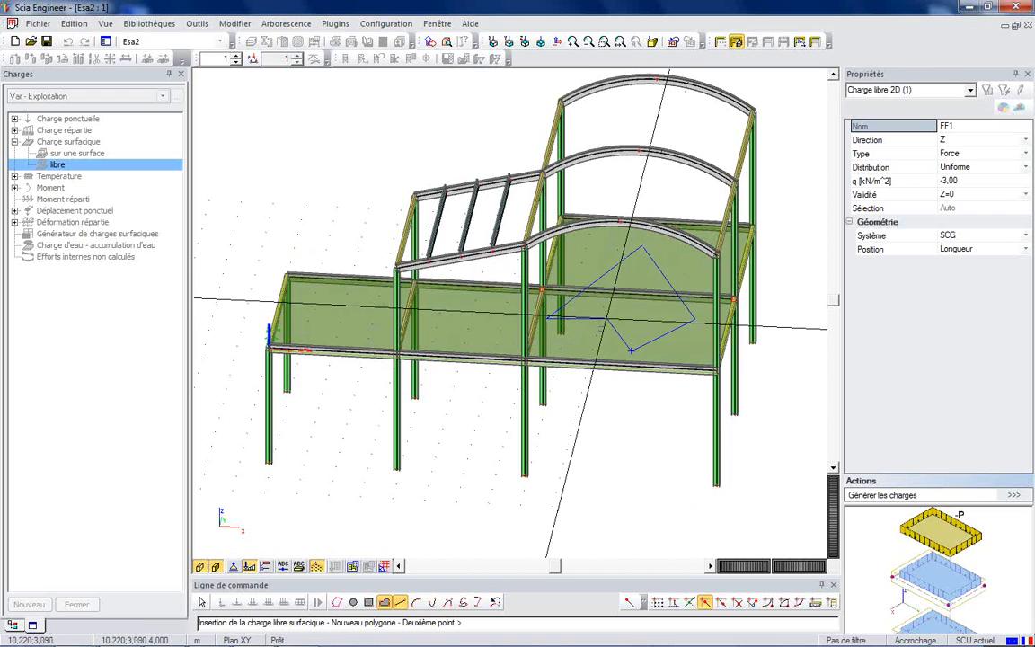
pyautogui.press('Escape')
pyautogui.press('Escape')
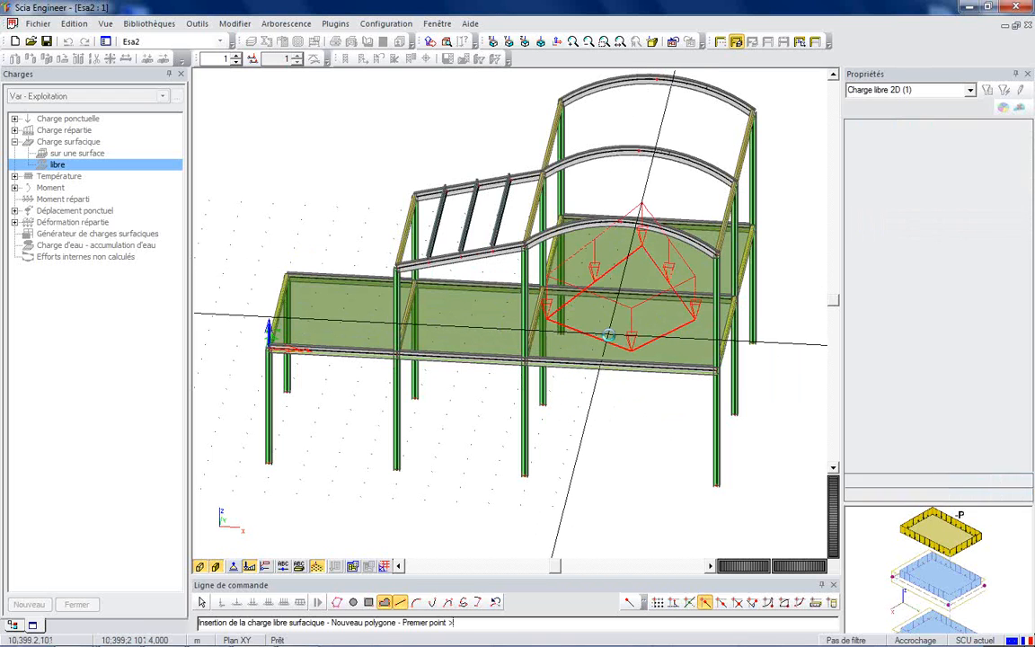
pyautogui.press('Escape')
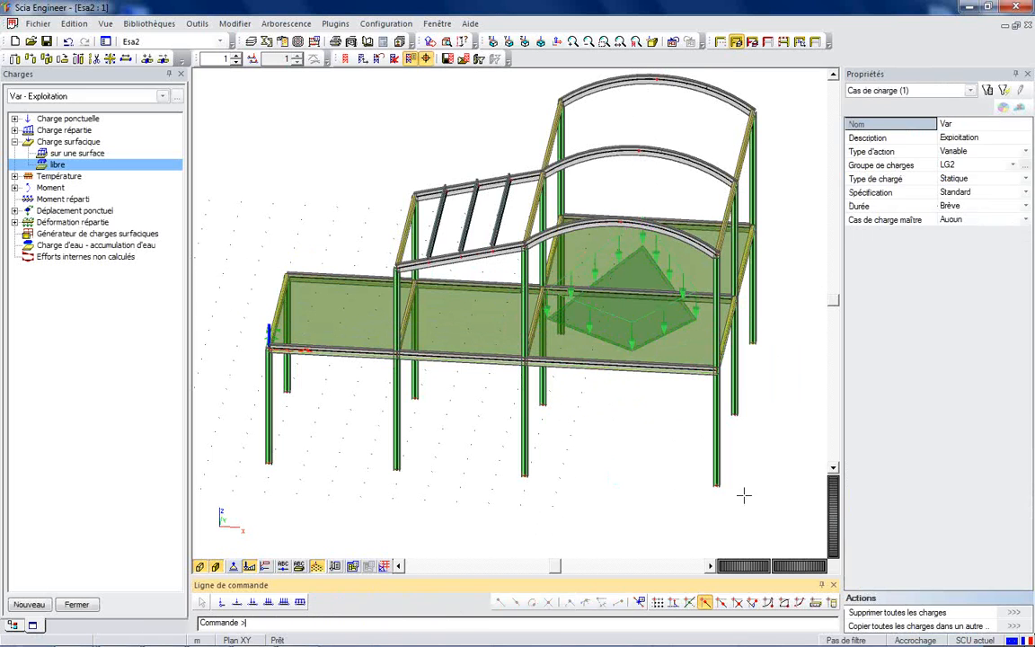
pyautogui.moveTo(618, 465)
pyautogui.keyDown('ctrl'); pyautogui.mouseDown(button='right')
pyautogui.moveTo(624, 455)
pyautogui.moveTo(593, 431)
pyautogui.moveTo(605, 456)
pyautogui.moveTo(562, 488)
pyautogui.moveTo(602, 454)
pyautogui.mouseUp(button='right'); pyautogui.keyUp('ctrl')
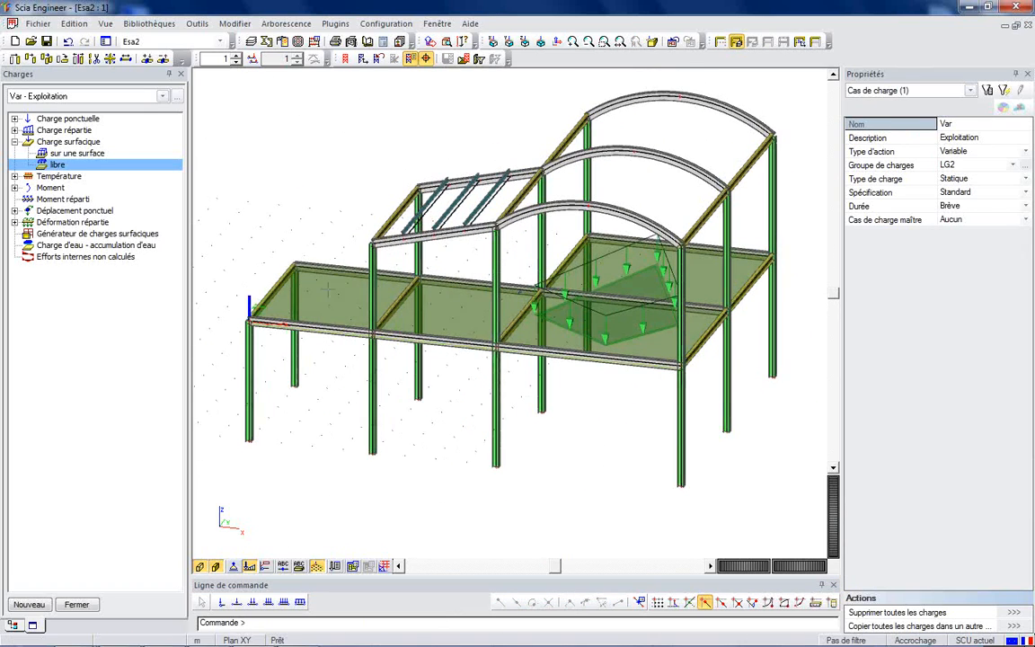
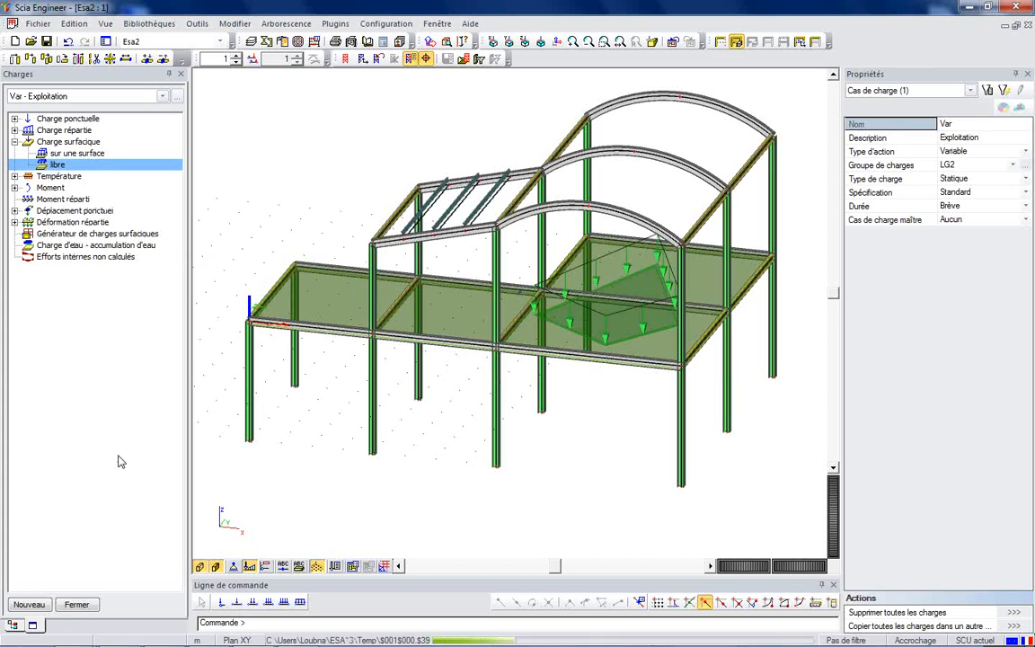
# Leave the load service and create a combination named ELU of type EN-ELU (STR/GEO) Set B containing all load cases.
pyautogui.click(77, 605)
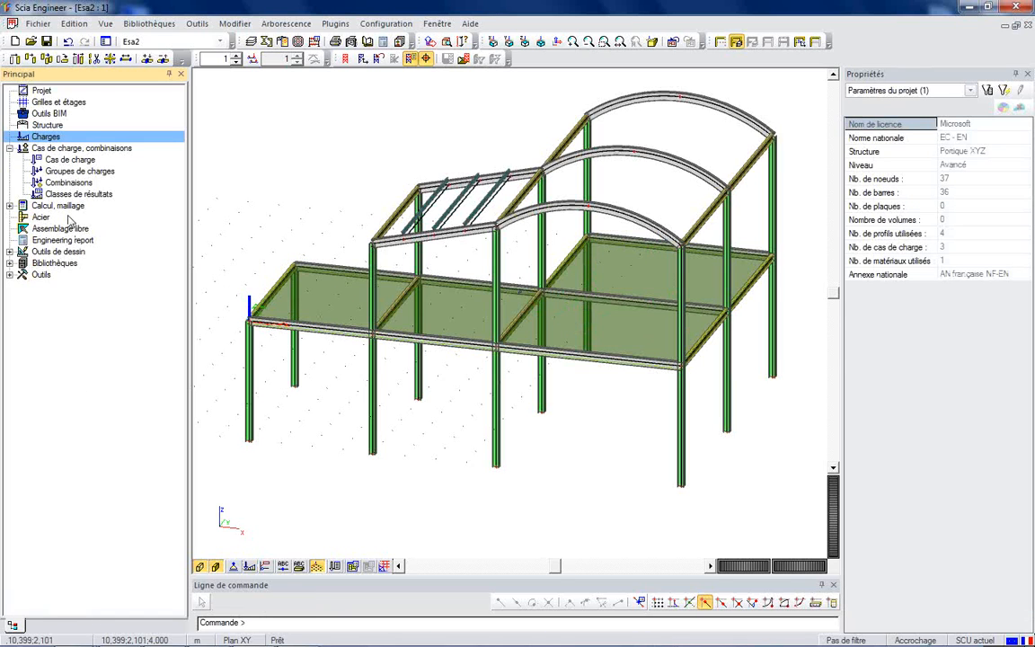
pyautogui.doubleClick(66, 185)
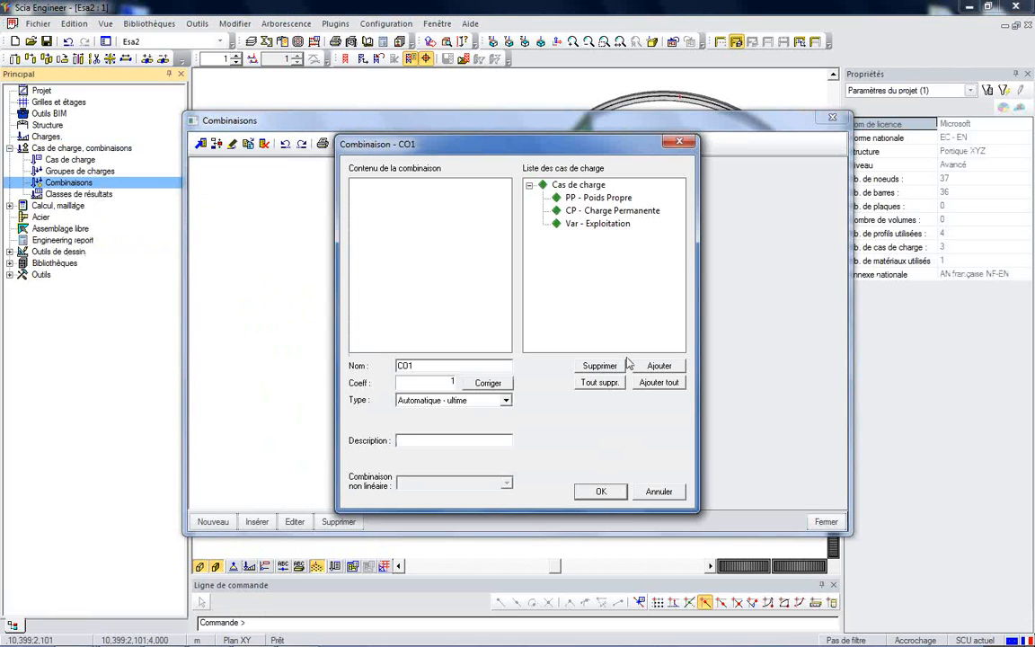
pyautogui.click(671, 384)
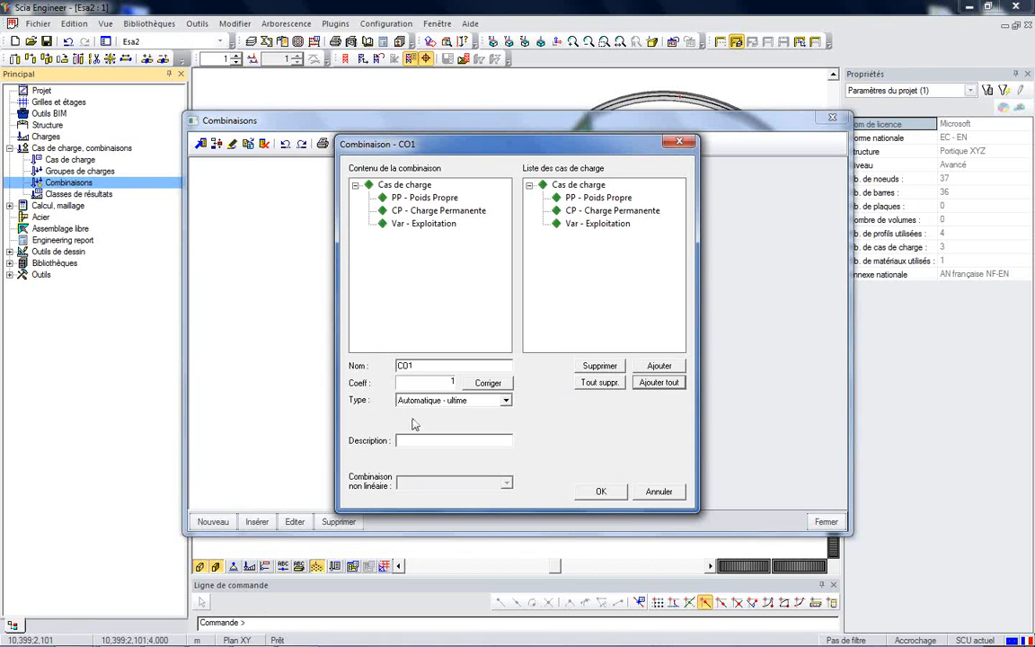
pyautogui.doubleClick(439, 362)
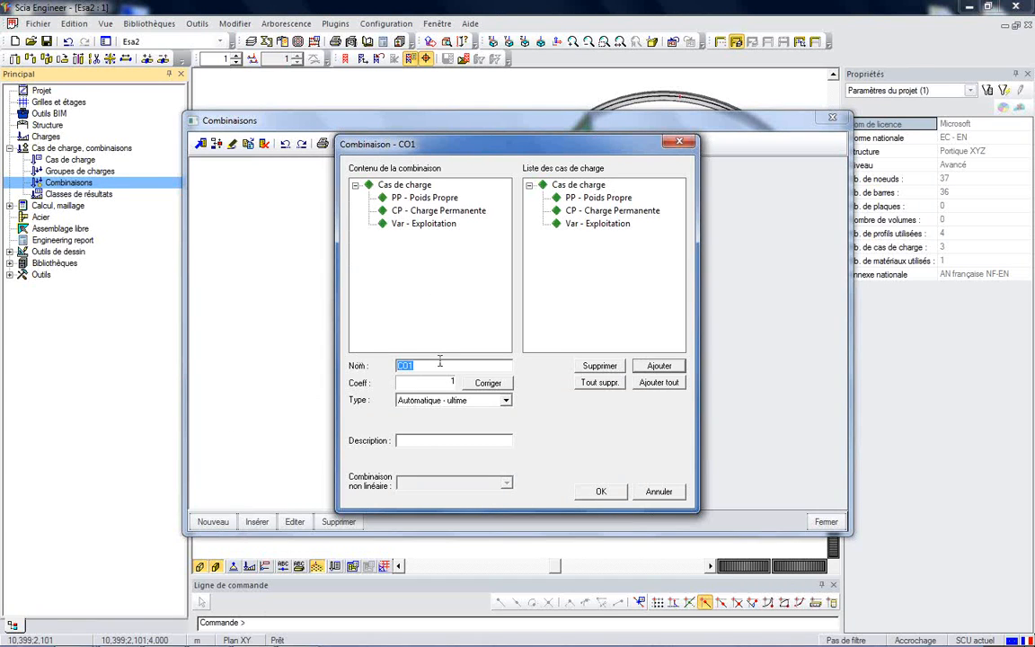
pyautogui.write('ELU')
pyautogui.doubleClick(400, 366)
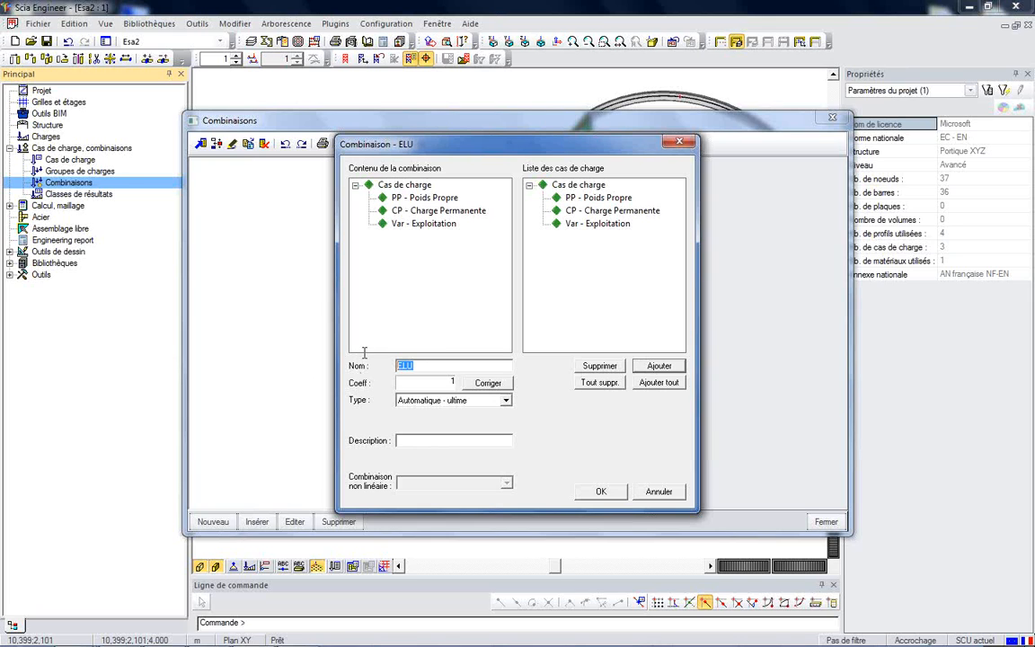
pyautogui.click(506, 400)
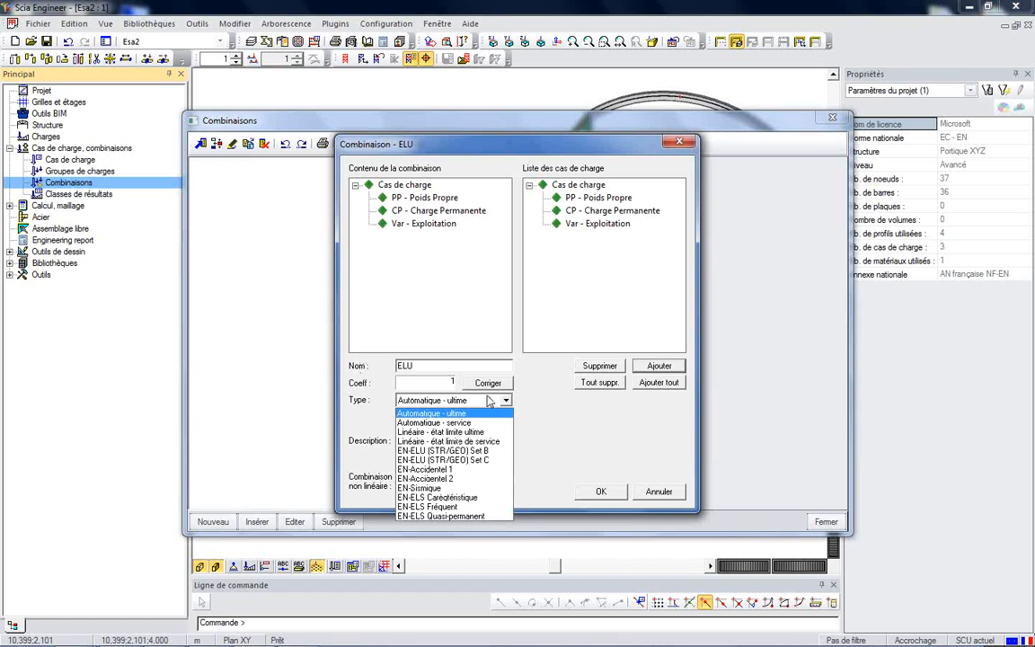
pyautogui.click(420, 452)
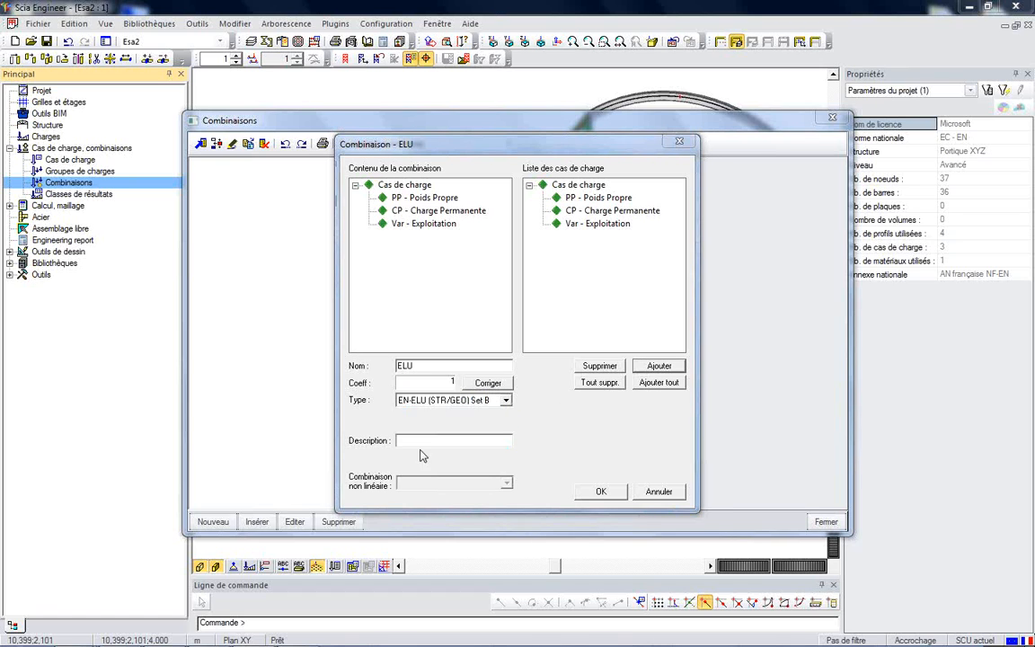
pyautogui.click(566, 378)
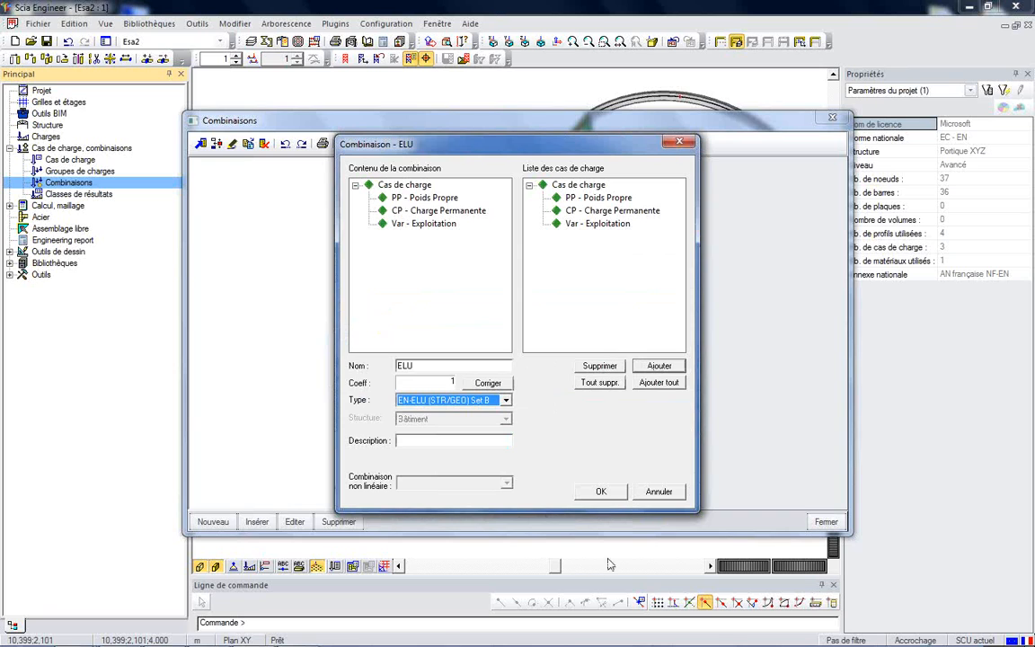
pyautogui.click(593, 491)
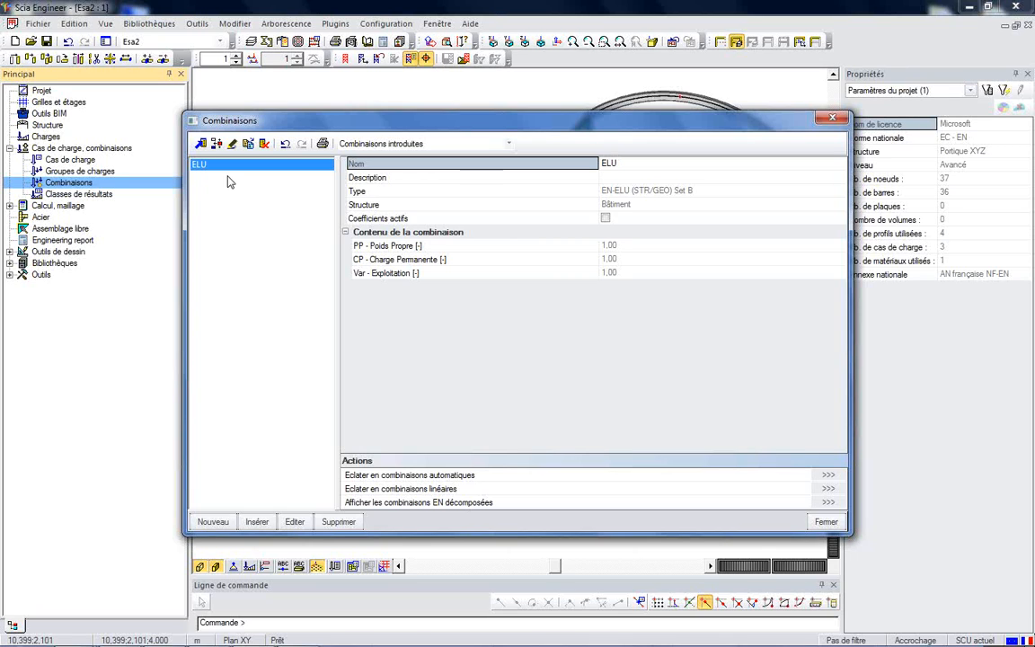
# Explode the ELU combination into linear combinations and compare ELU1 with the original.
pyautogui.click(827, 491)
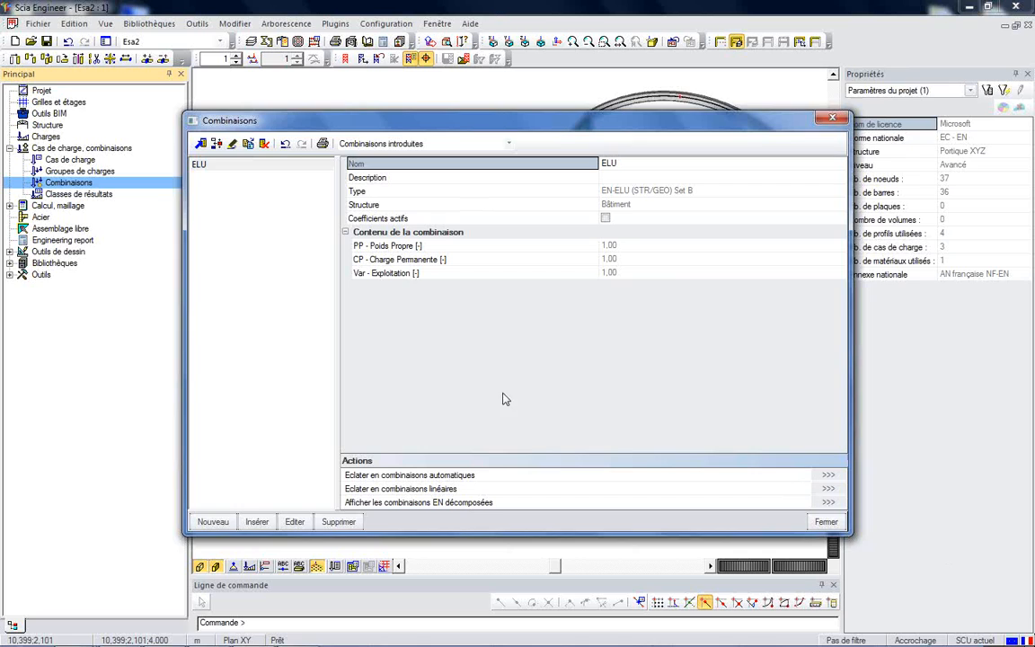
pyautogui.click(564, 379)
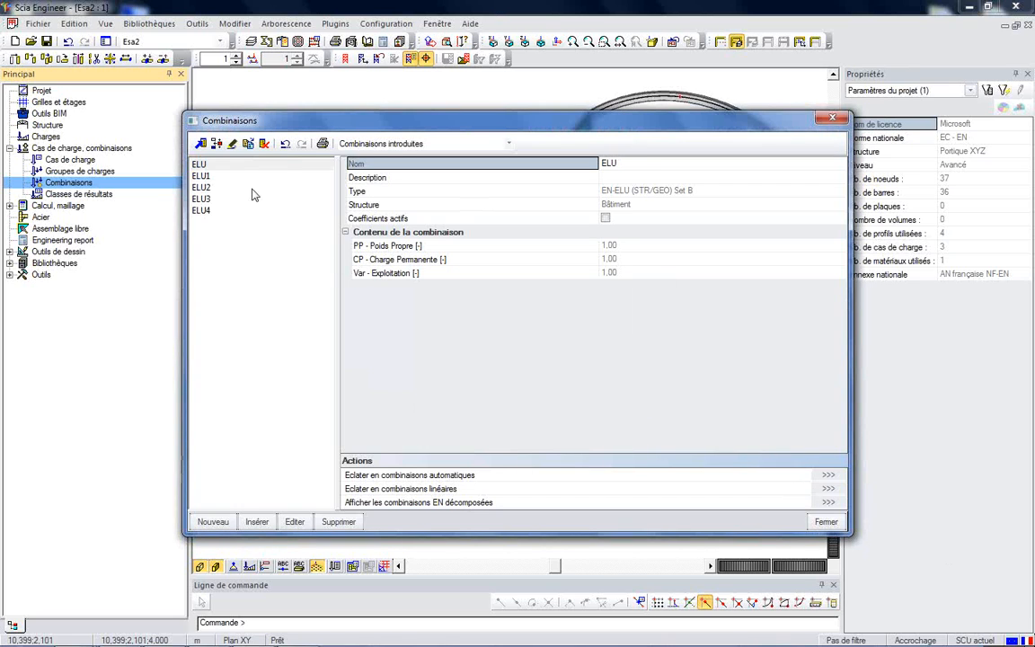
pyautogui.click(202, 177)
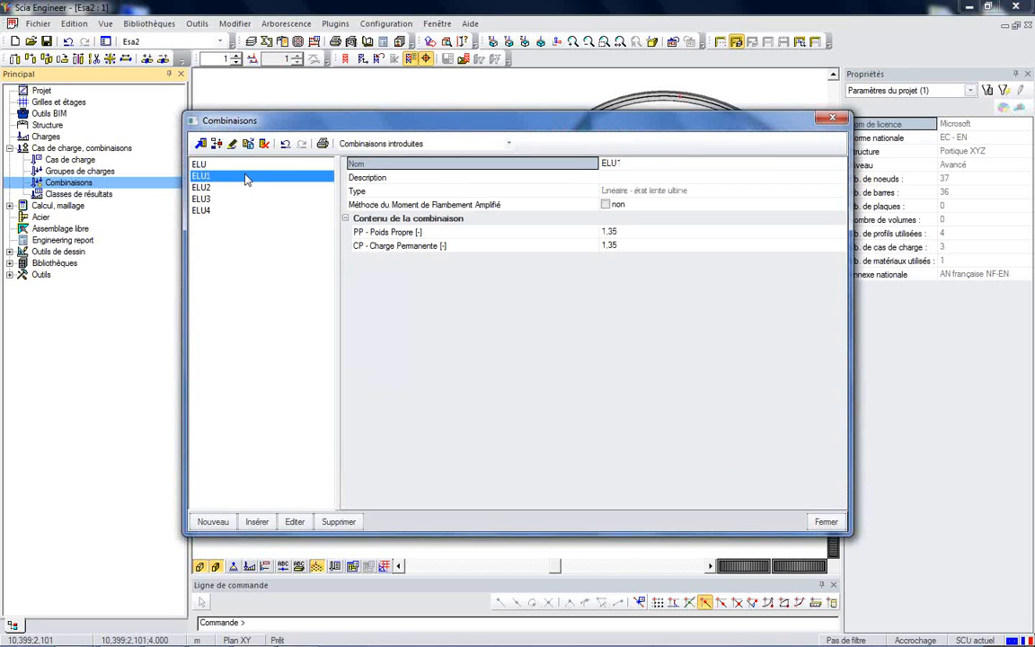
pyautogui.click(198, 165)
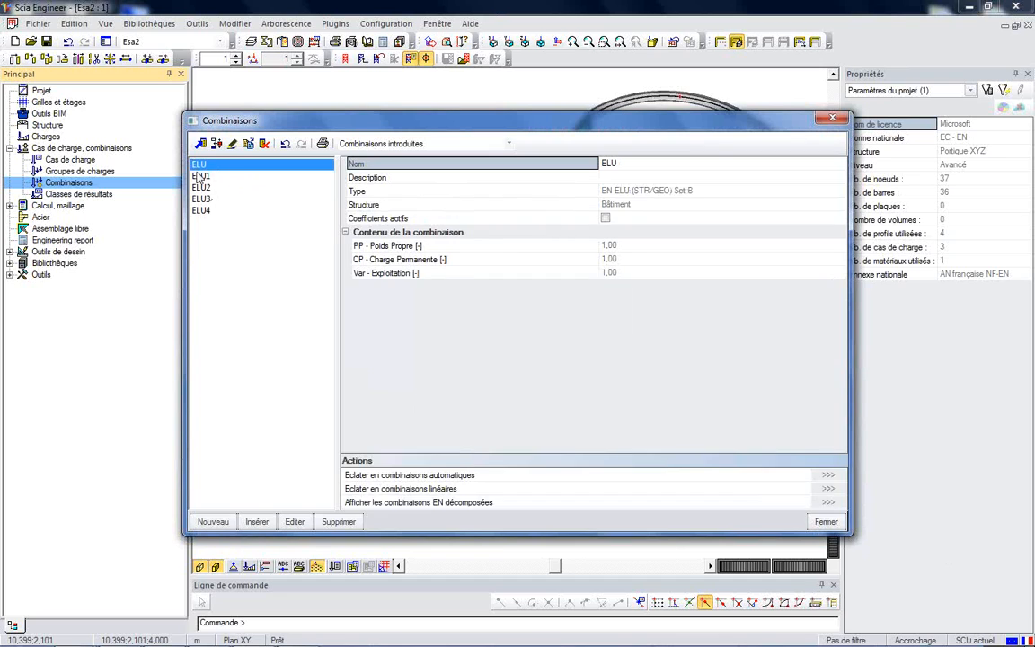
# Examine the load cases and coefficients of the linear combinations ELU1 to ELU4.
pyautogui.click(201, 177)
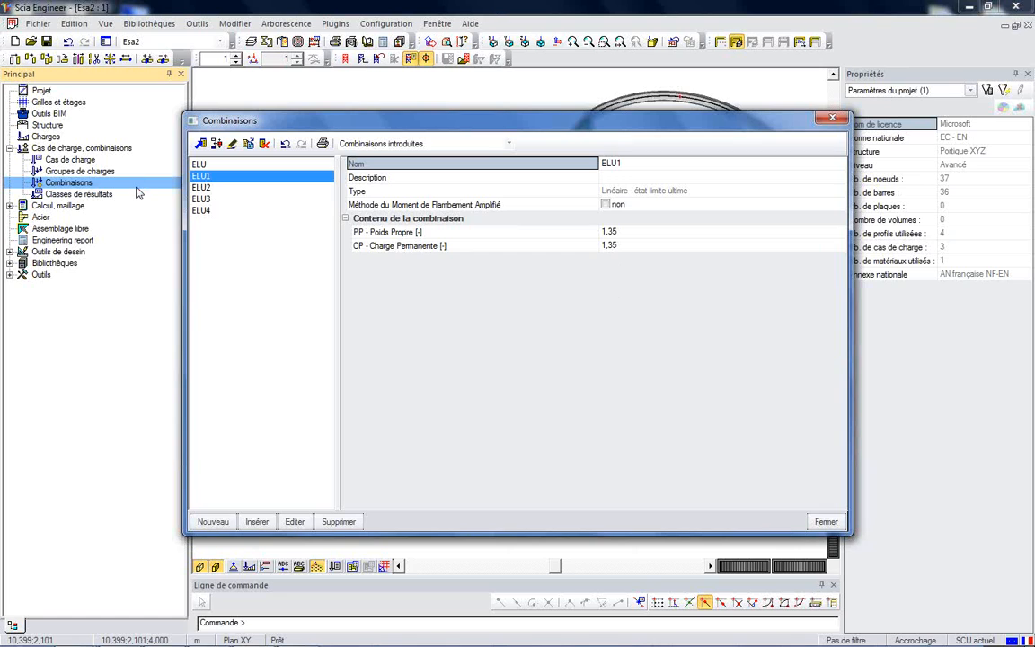
pyautogui.press('Down')
pyautogui.press('Down')
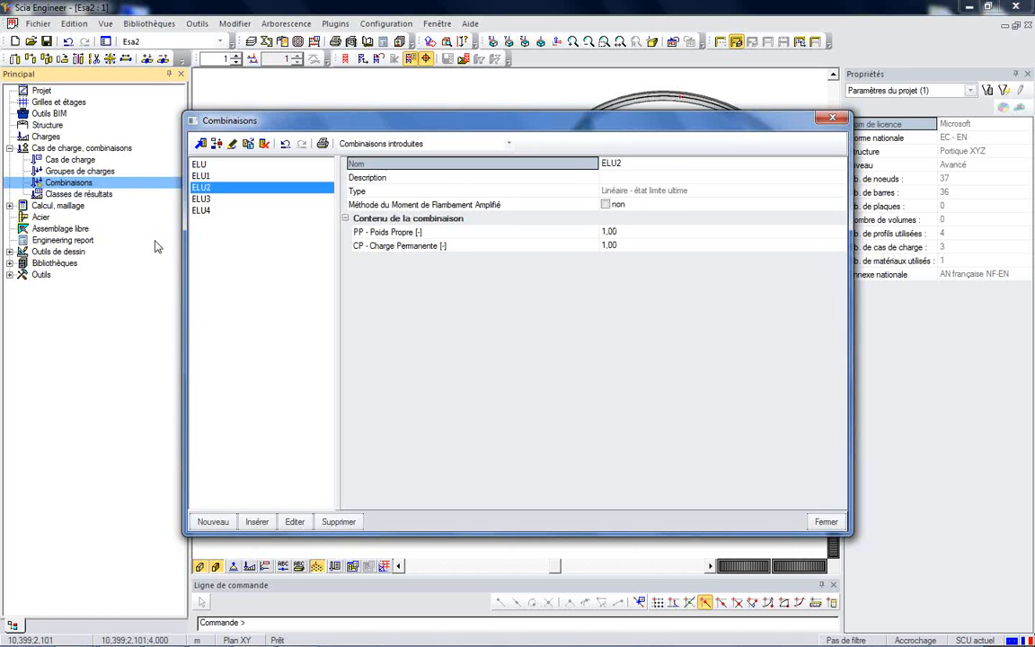
pyautogui.press('Down')
pyautogui.press('Up')
pyautogui.press('Up')
pyautogui.press('Down')
pyautogui.press('Down')
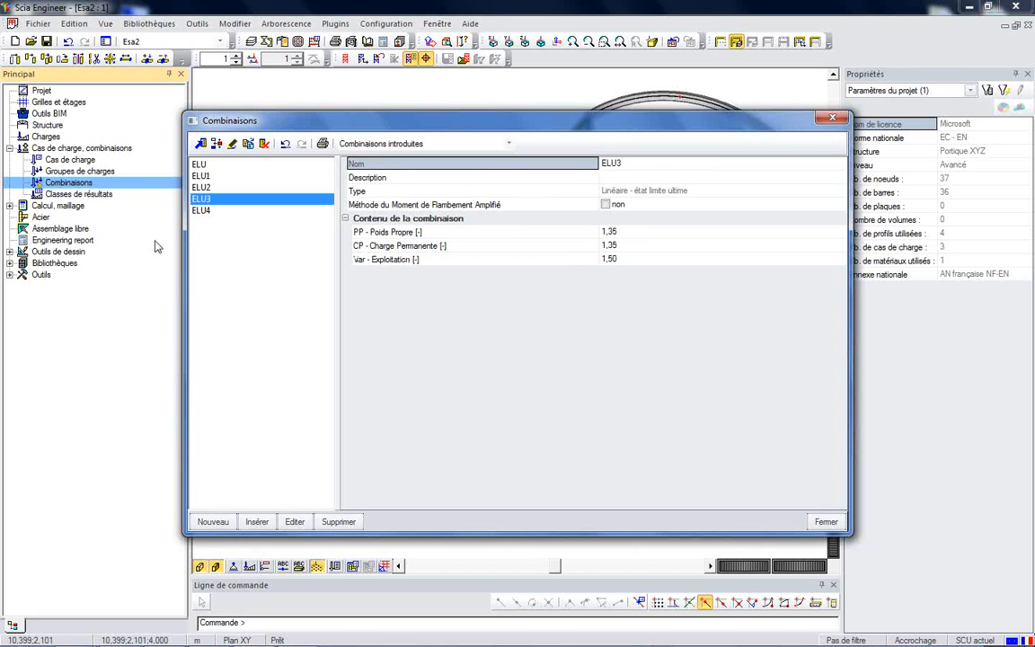
pyautogui.press('Up')
pyautogui.press('Up')
pyautogui.press('Up')
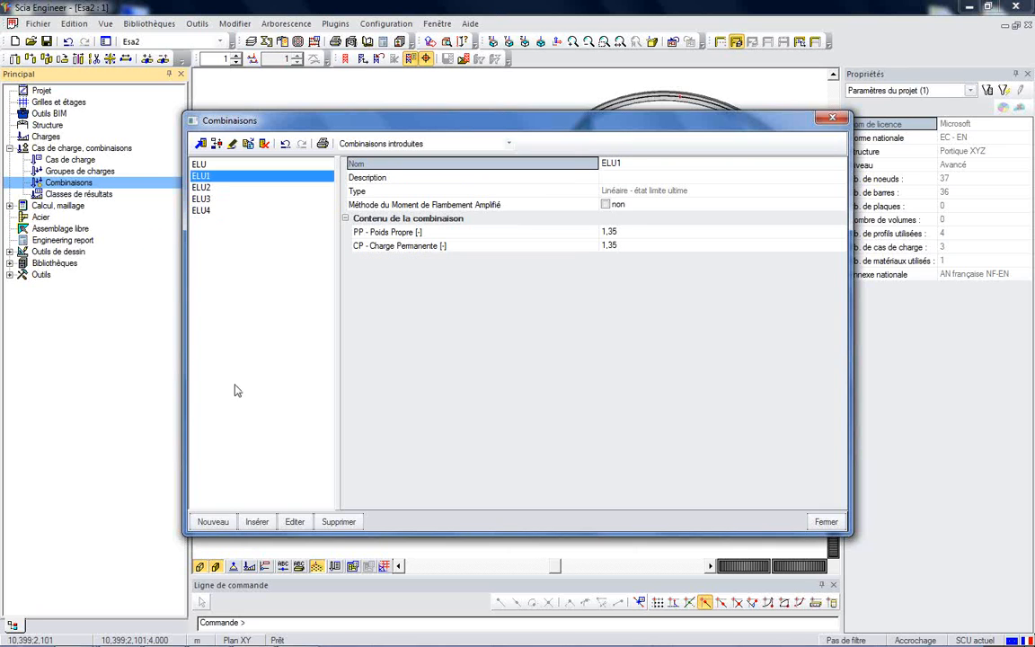
pyautogui.press('Down')
pyautogui.press('Down')
pyautogui.press('Down')
# Create a combination named ELS of type EN-ELS Caractéristique with all load cases, correcting the Var - Exploitation coefficient to 1.
pyautogui.click(221, 525)
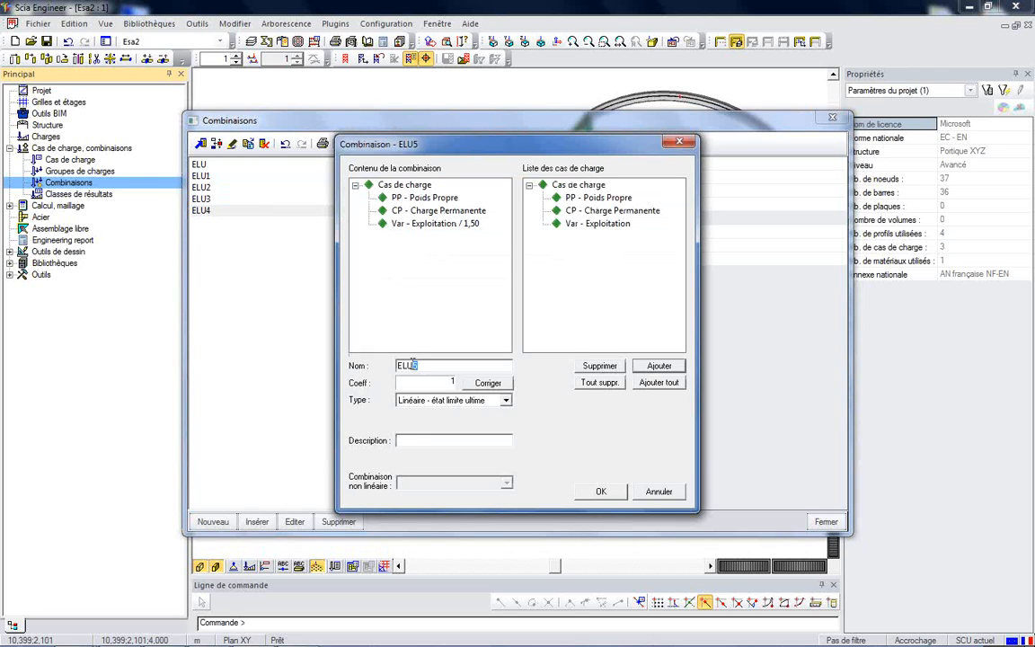
pyautogui.write('S')
pyautogui.click(464, 397)
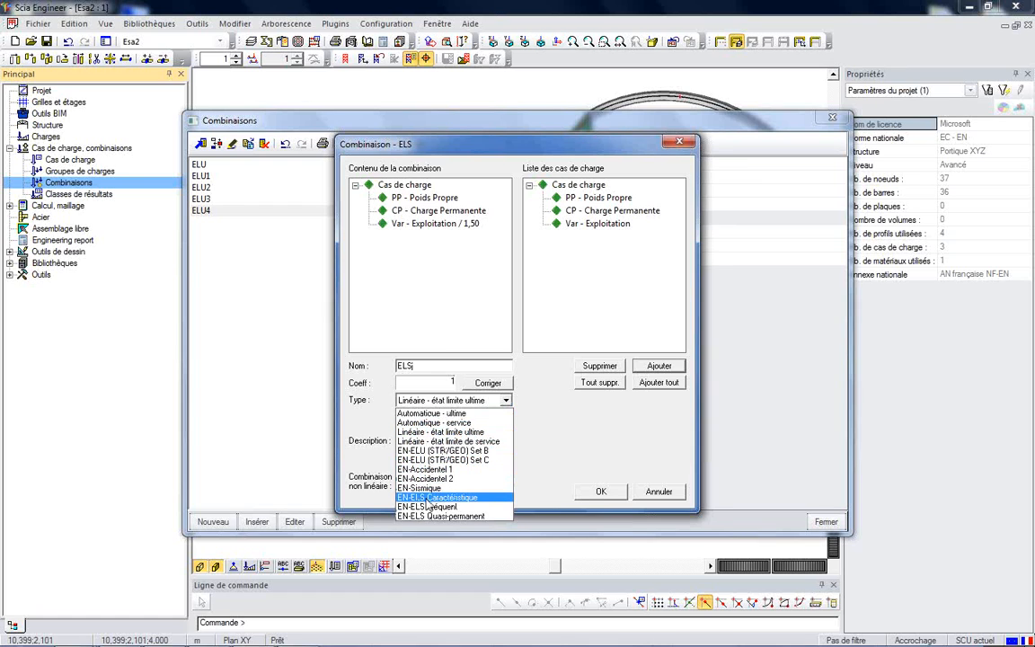
pyautogui.click(427, 499)
pyautogui.click(598, 385)
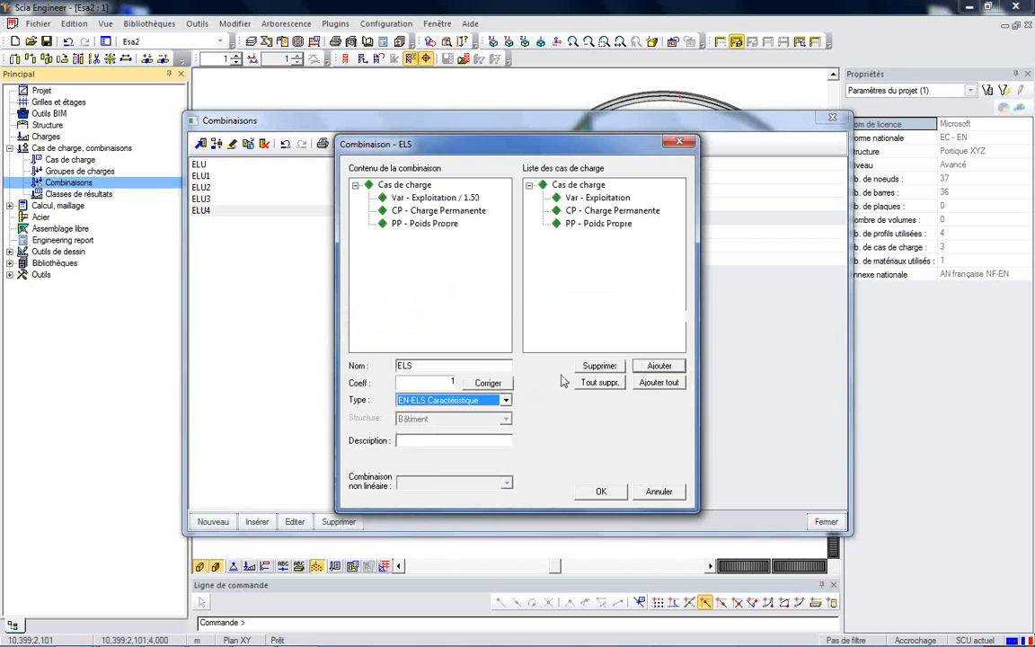
pyautogui.click(476, 199)
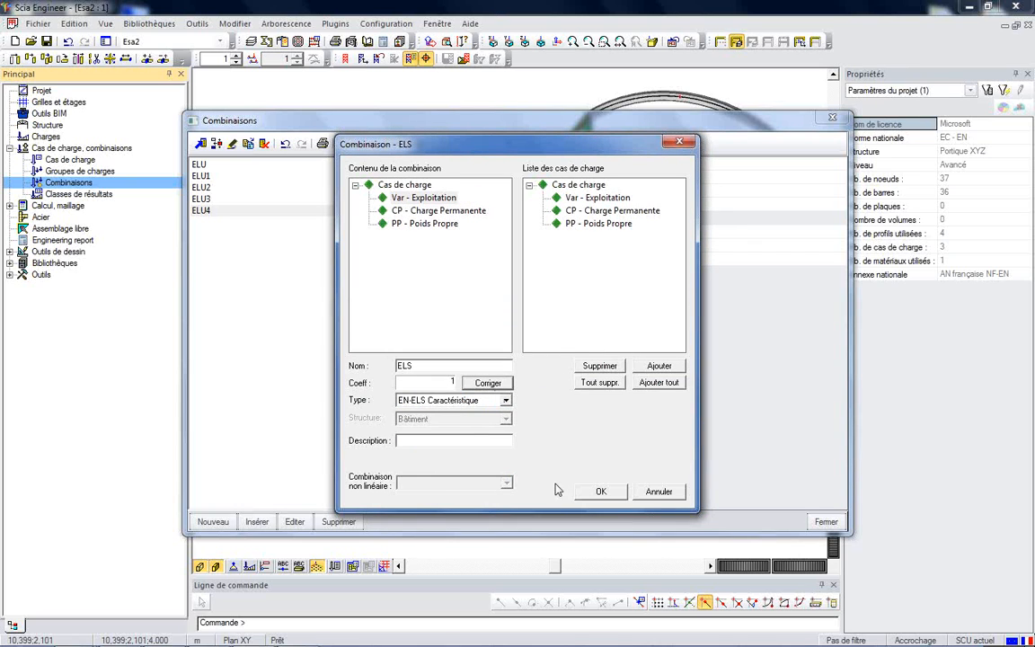
pyautogui.click(596, 491)
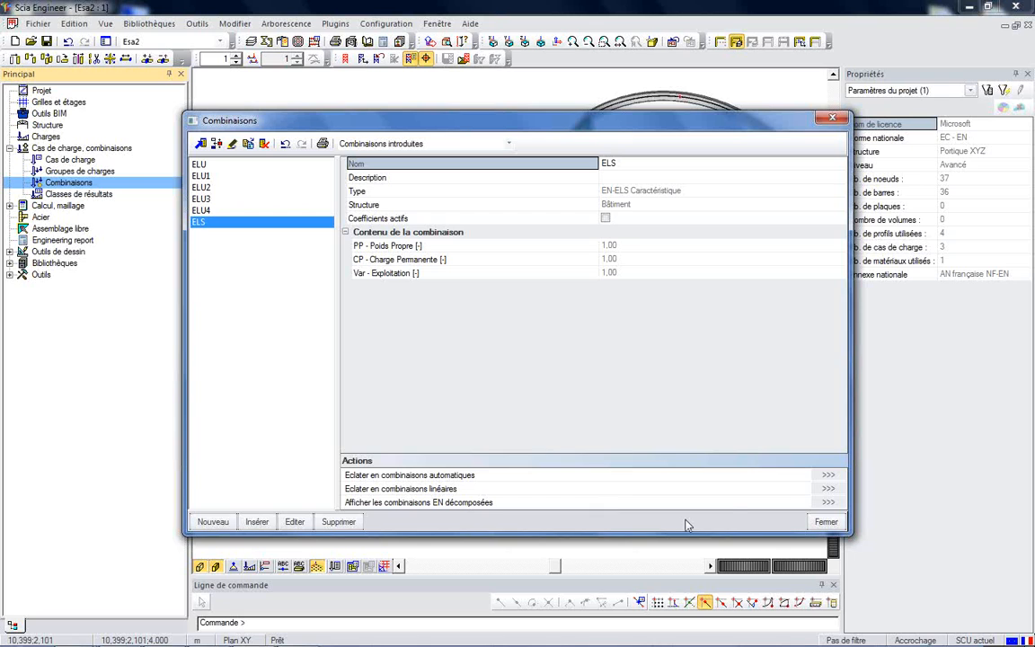
# Explode the ELS combination into linear combinations, check ELS1 and ELS2, and close the combinations manager.
pyautogui.click(828, 488)
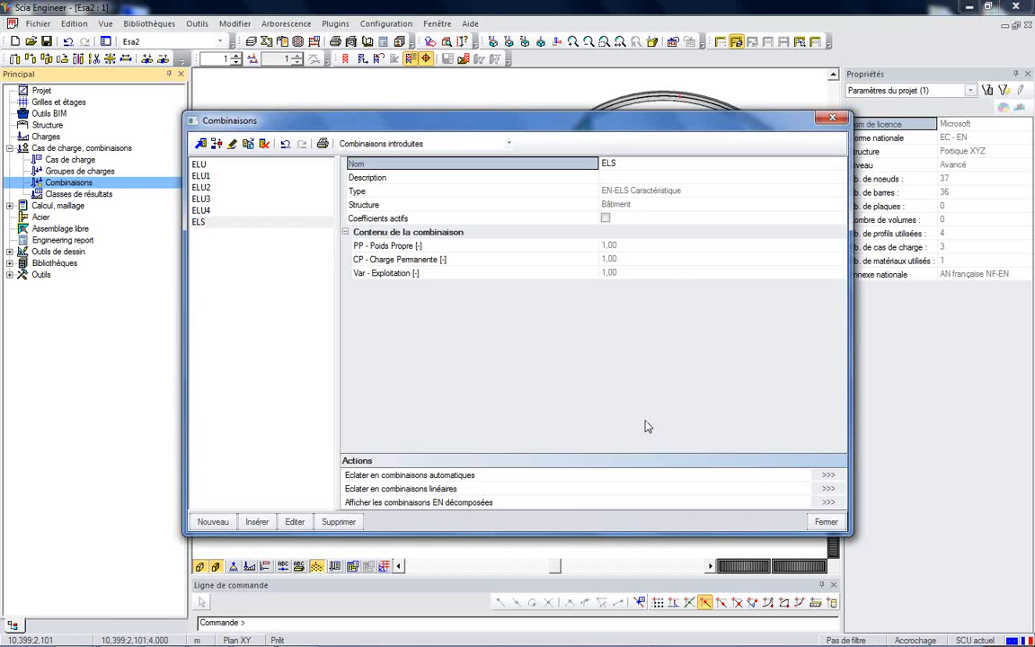
pyautogui.click(538, 381)
pyautogui.click(199, 233)
pyautogui.click(201, 245)
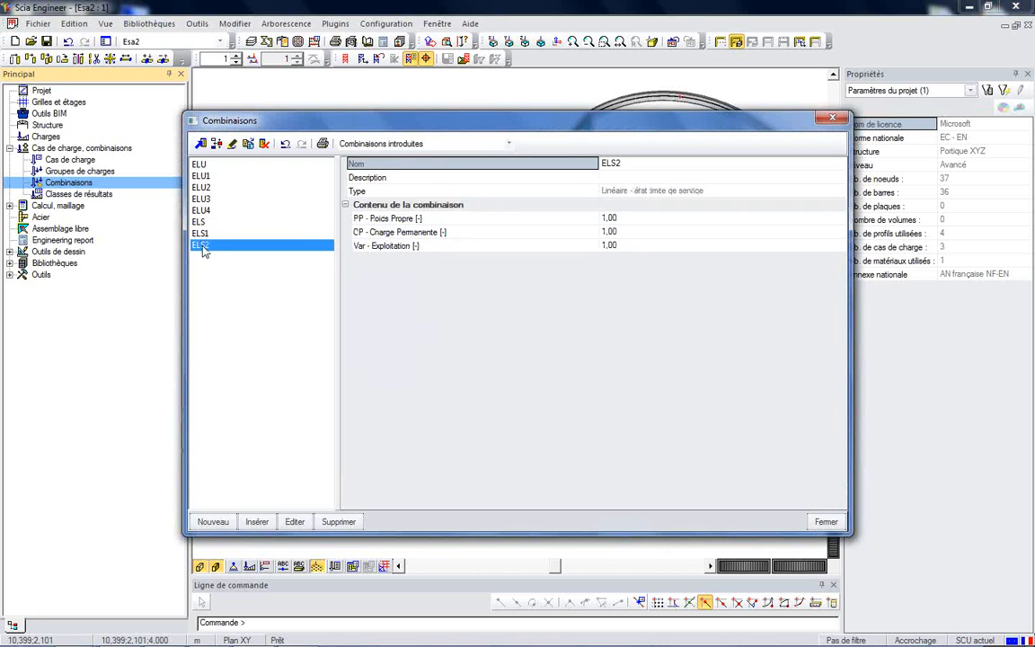
pyautogui.click(199, 232)
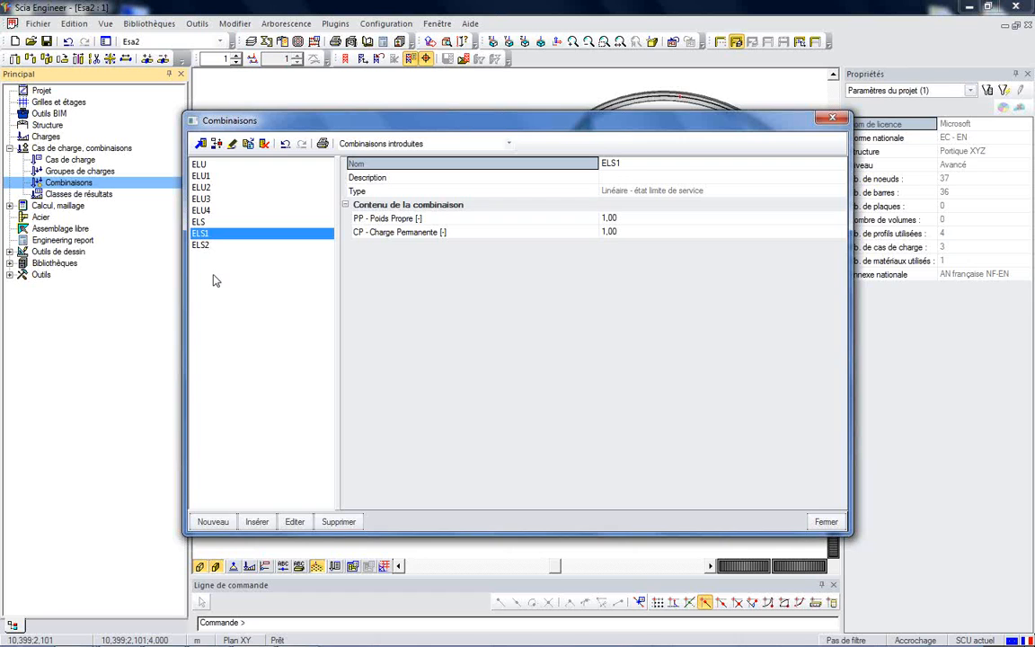
pyautogui.click(826, 522)
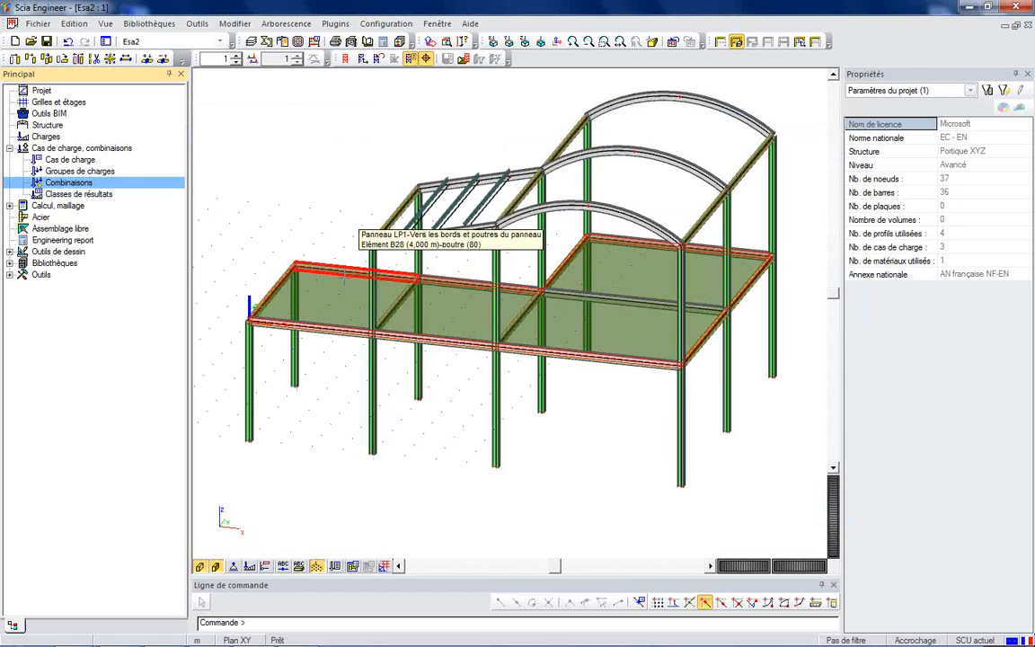
pyautogui.moveTo(300, 194)
pyautogui.keyDown('ctrl'); pyautogui.mouseDown(button='right')
pyautogui.moveTo(275, 175)
pyautogui.moveTo(283, 161)
pyautogui.moveTo(331, 199)
pyautogui.moveTo(320, 211)
pyautogui.moveTo(291, 204)
pyautogui.moveTo(300, 203)
pyautogui.mouseUp(button='right'); pyautogui.keyUp('ctrl')
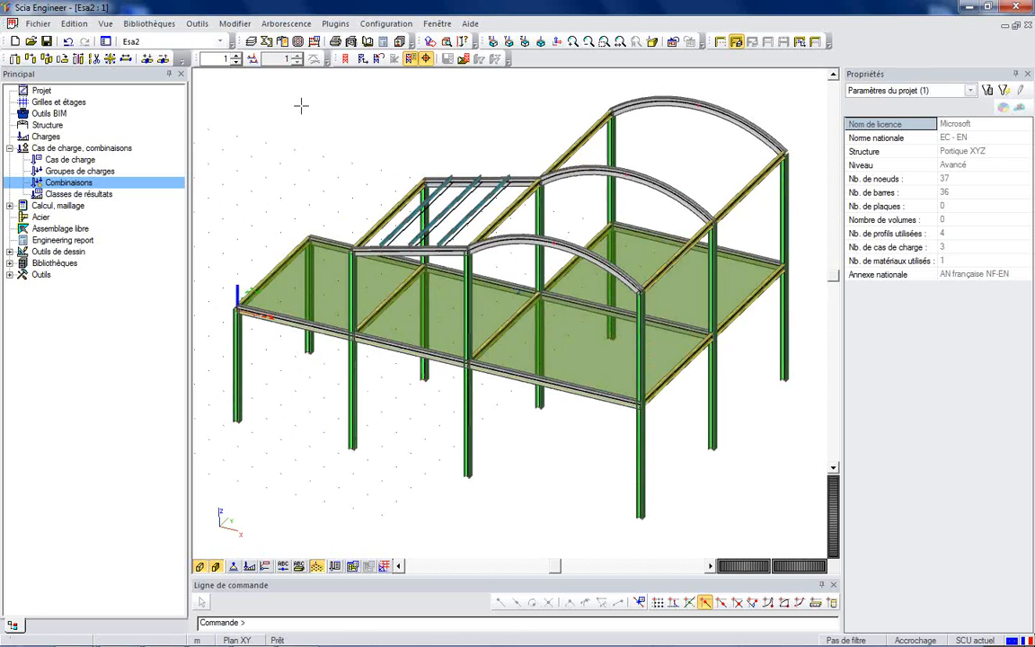
# Run the linear finite element calculation on the structure and close the end-of-analysis report.
pyautogui.click(314, 41)
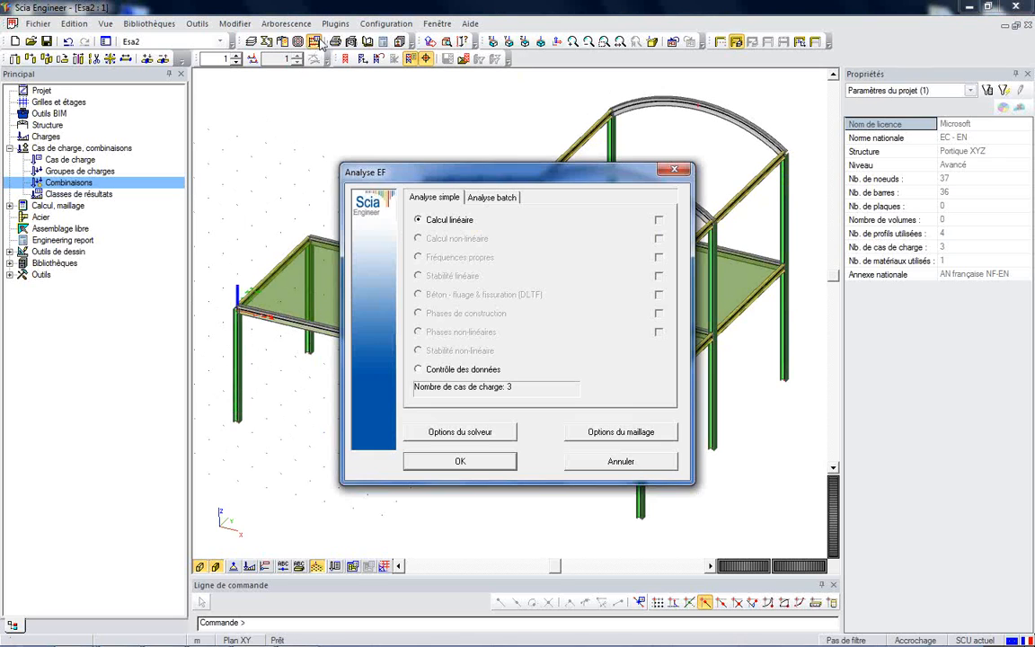
pyautogui.click(460, 462)
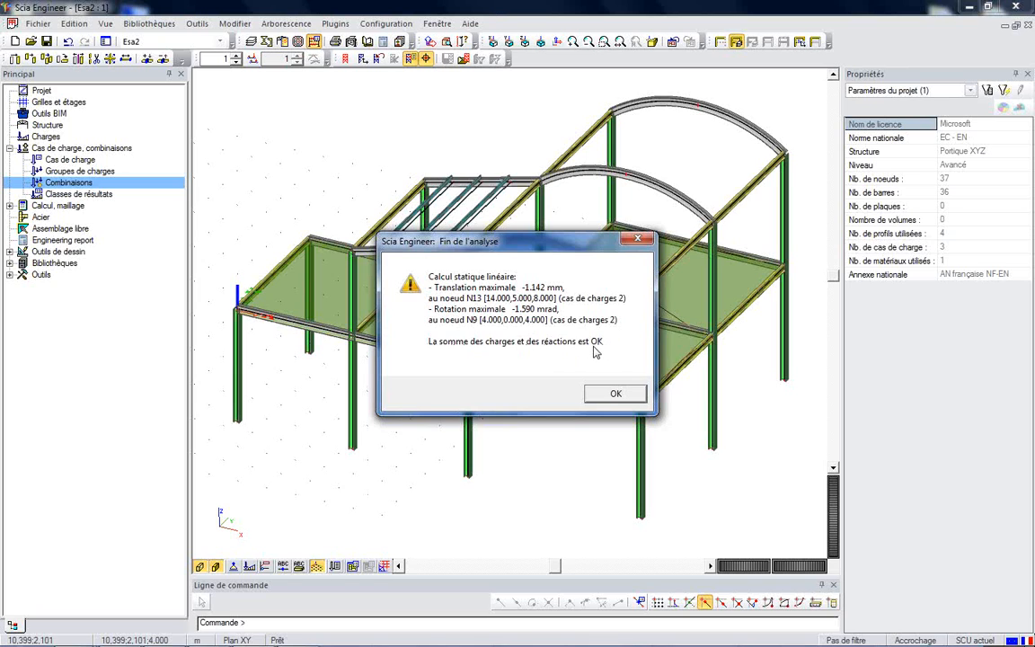
pyautogui.click(613, 391)
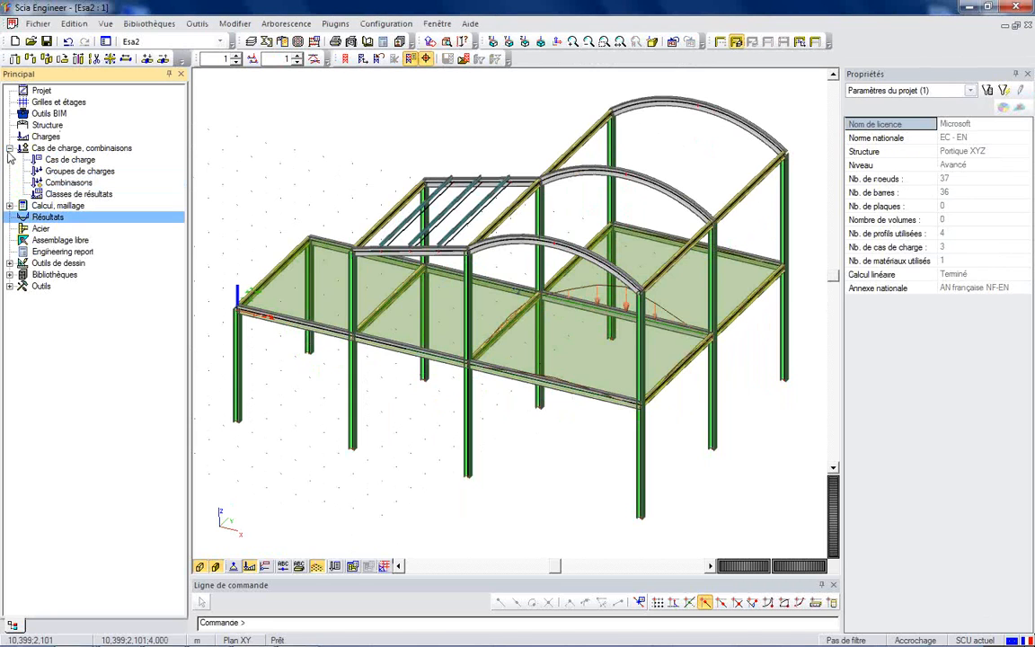
# Show the CP - Charge Permanente loads on the frame in wireframe, with surface display and rendering turned off, and examine their distribution.
pyautogui.click(9, 148)
pyautogui.click(48, 171)
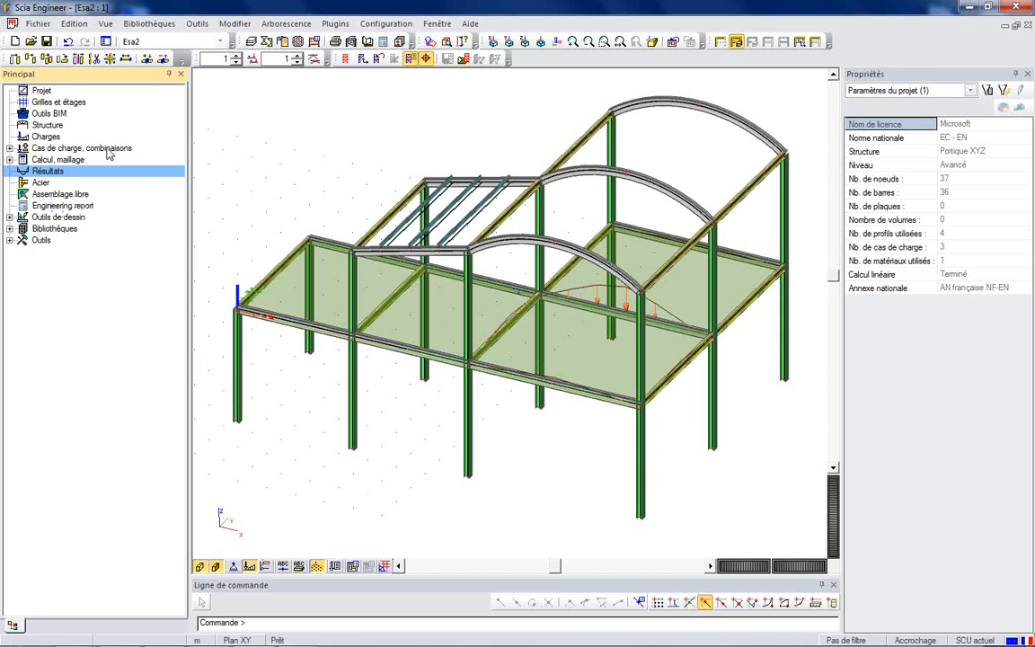
pyautogui.click(48, 136)
pyautogui.click(59, 97)
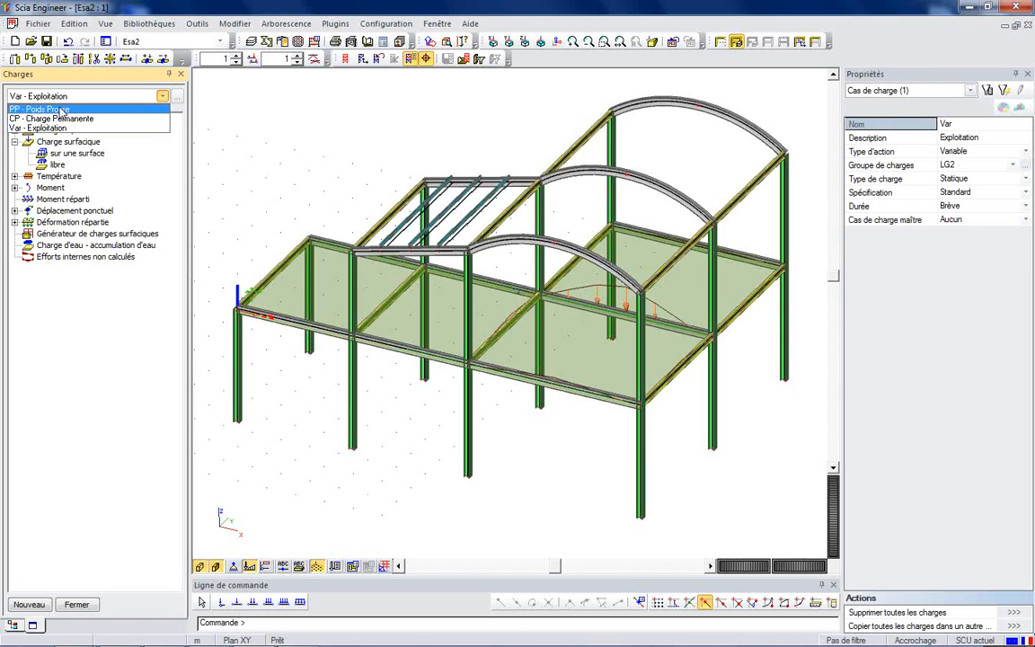
pyautogui.click(63, 121)
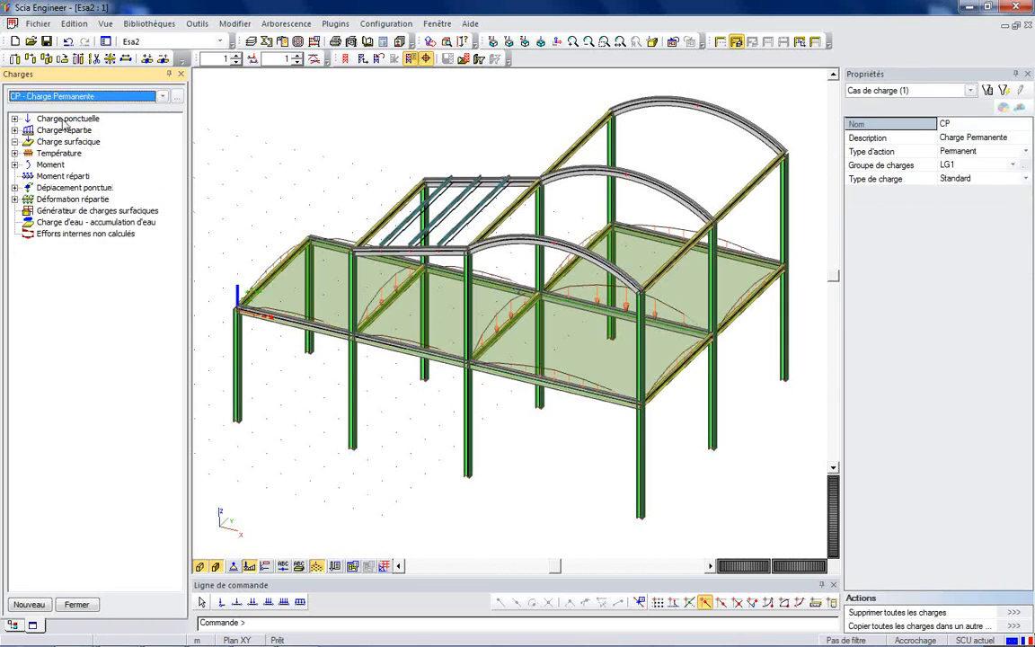
pyautogui.click(215, 567)
pyautogui.click(200, 567)
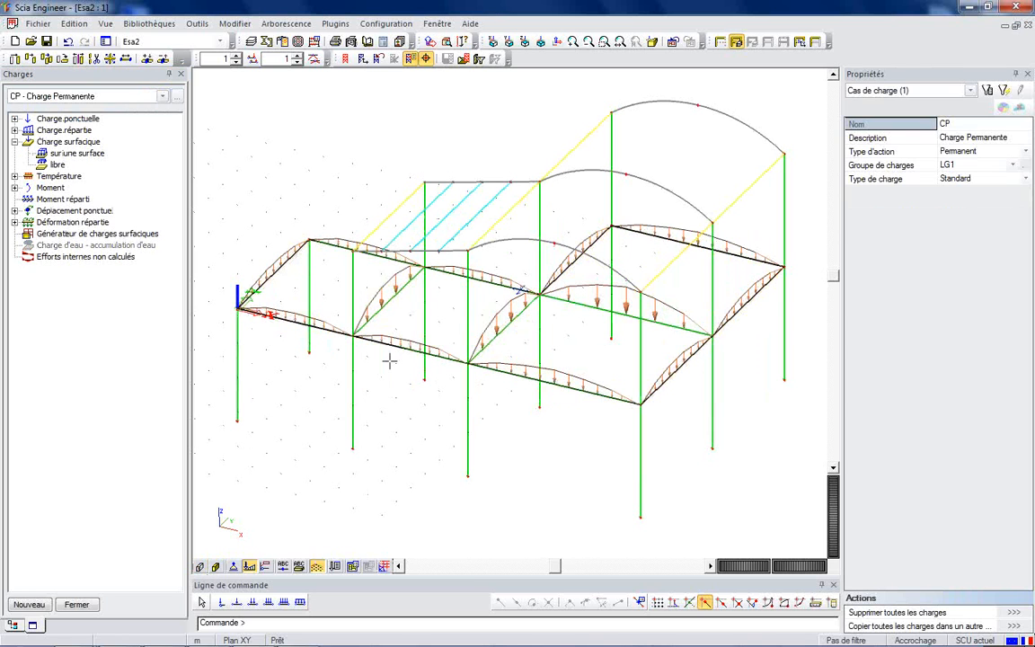
pyautogui.keyDown('ctrl'); pyautogui.moveTo(403, 399); pyautogui.dragTo(477, 281, button='right'); pyautogui.keyUp('ctrl')
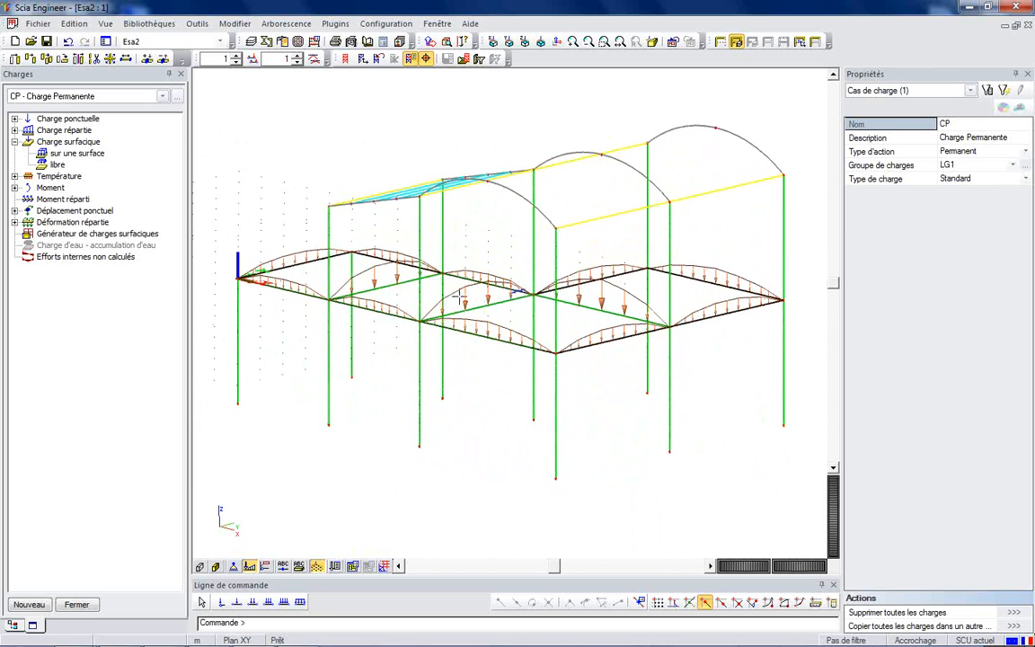
pyautogui.keyDown('ctrl'); pyautogui.moveTo(472, 295); pyautogui.dragTo(466, 292, button='right'); pyautogui.keyUp('ctrl')
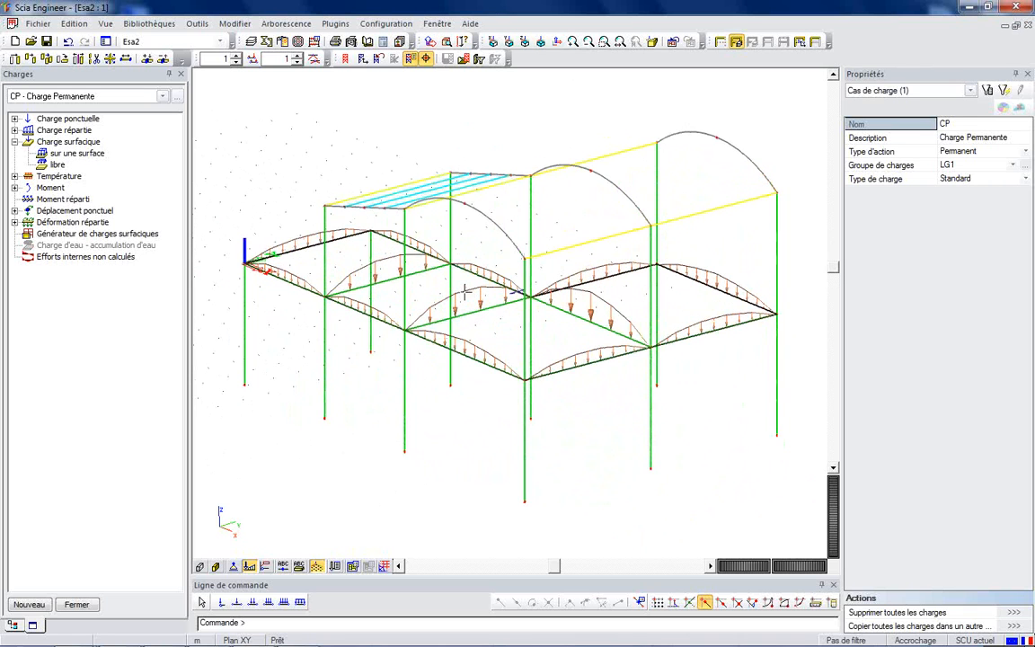
pyautogui.moveTo(454, 409)
pyautogui.keyDown('ctrl'); pyautogui.mouseDown(button='right')
pyautogui.moveTo(485, 401)
pyautogui.moveTo(474, 411)
pyautogui.moveTo(447, 396)
pyautogui.mouseUp(button='right'); pyautogui.keyUp('ctrl')
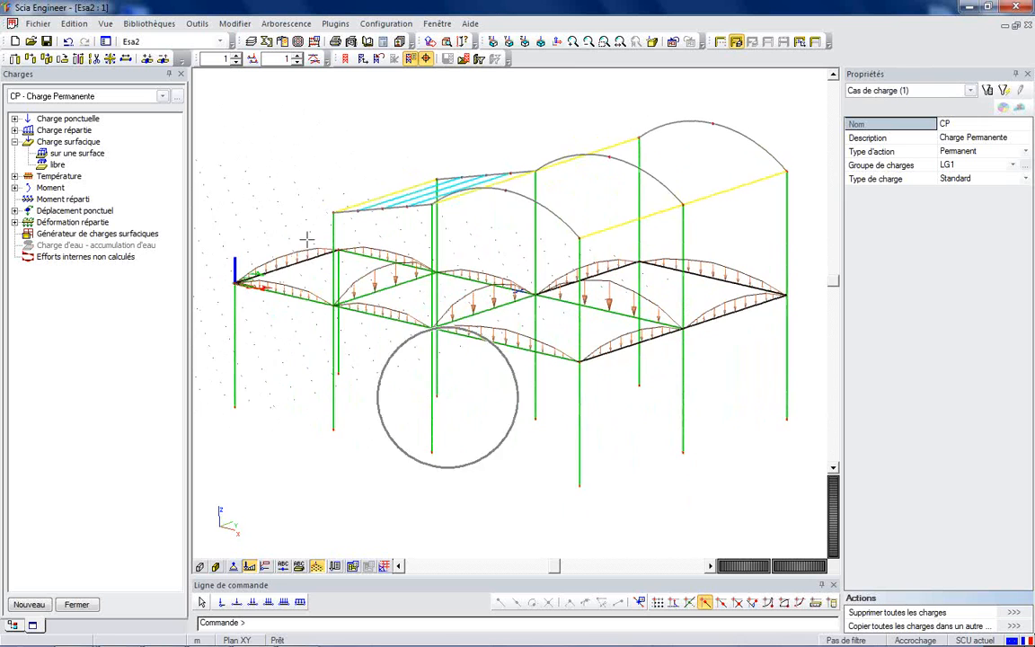
# Show the Var - Exploitation loads, examine how they are distributed onto the beams, and close the loads.
pyautogui.click(135, 96)
pyautogui.click(90, 127)
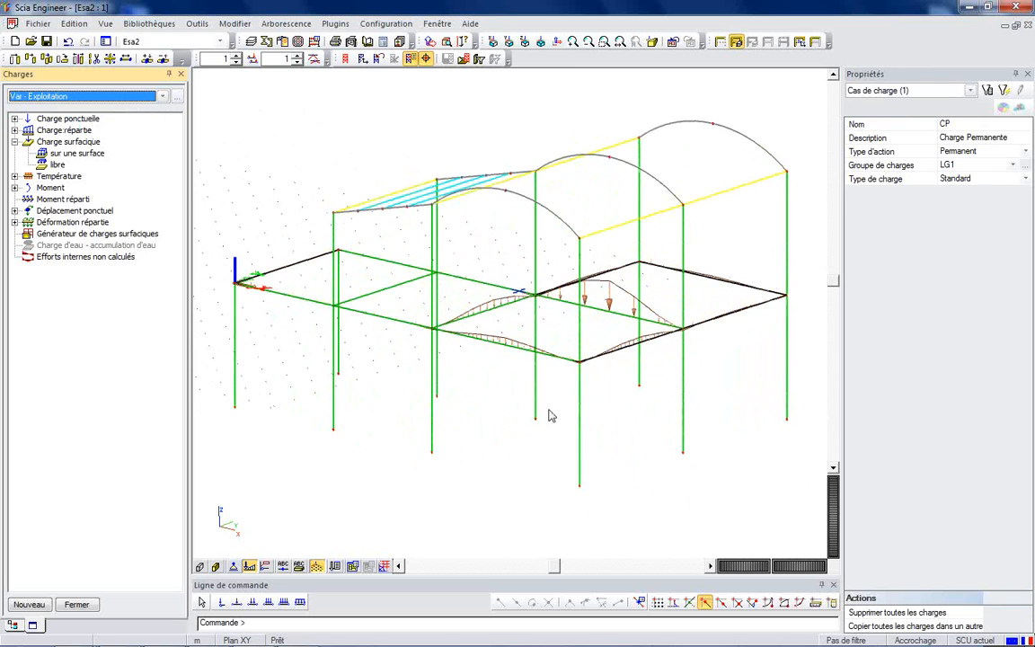
pyautogui.keyDown('ctrl'); pyautogui.moveTo(562, 412); pyautogui.dragTo(617, 418, button='right'); pyautogui.keyUp('ctrl')
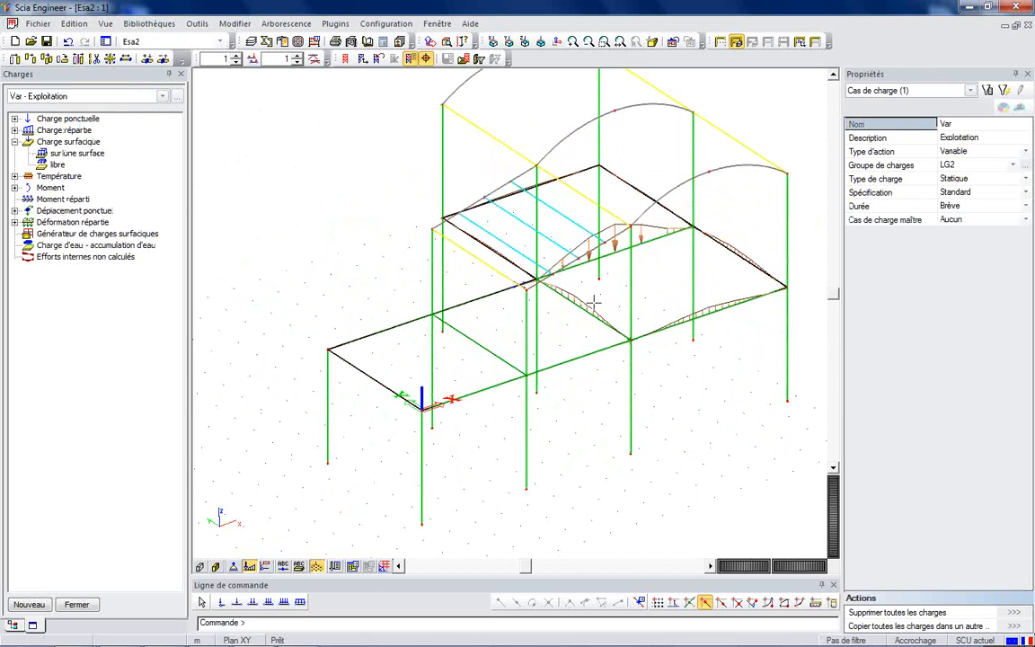
pyautogui.keyDown('ctrl'); pyautogui.moveTo(600, 344); pyautogui.dragTo(579, 378, button='right'); pyautogui.keyUp('ctrl')
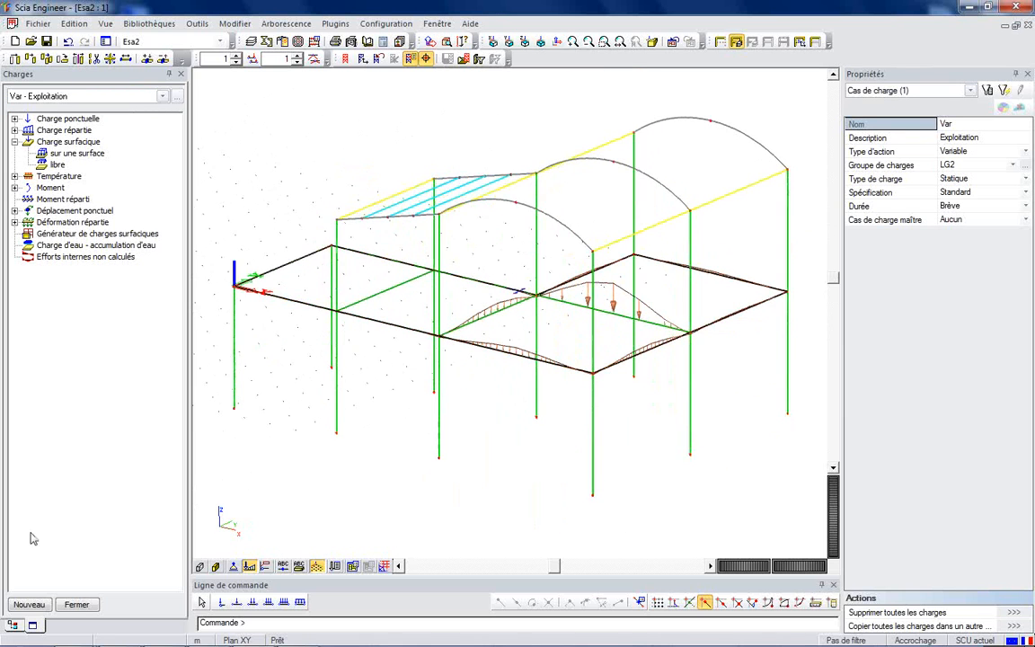
pyautogui.click(77, 605)
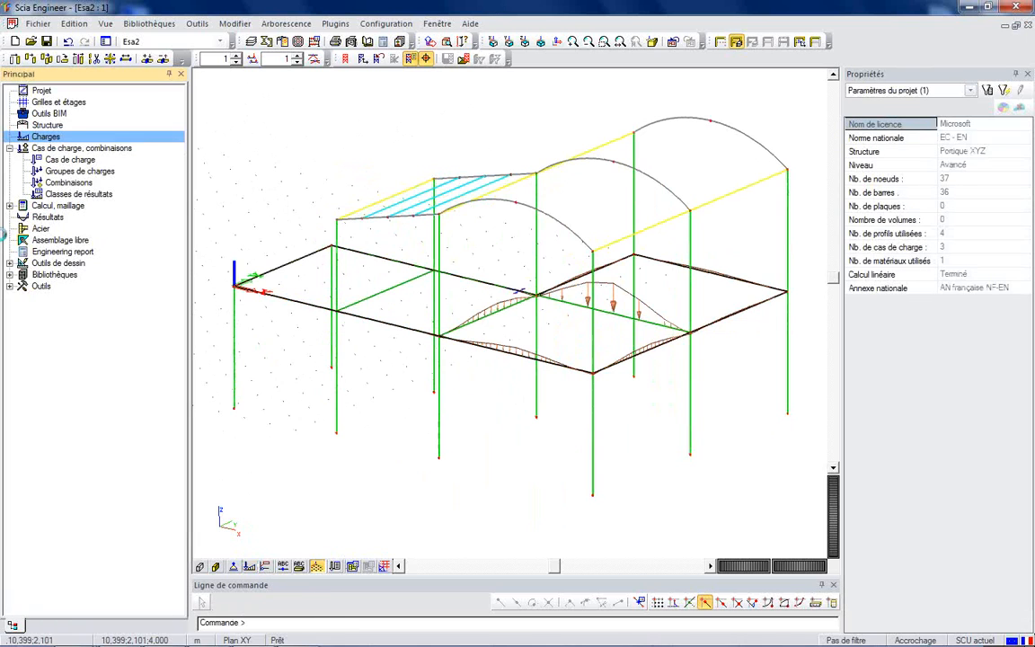
# Open the results, expand the support and member result types, and look at the options for member internal forces.
pyautogui.click(40, 216)
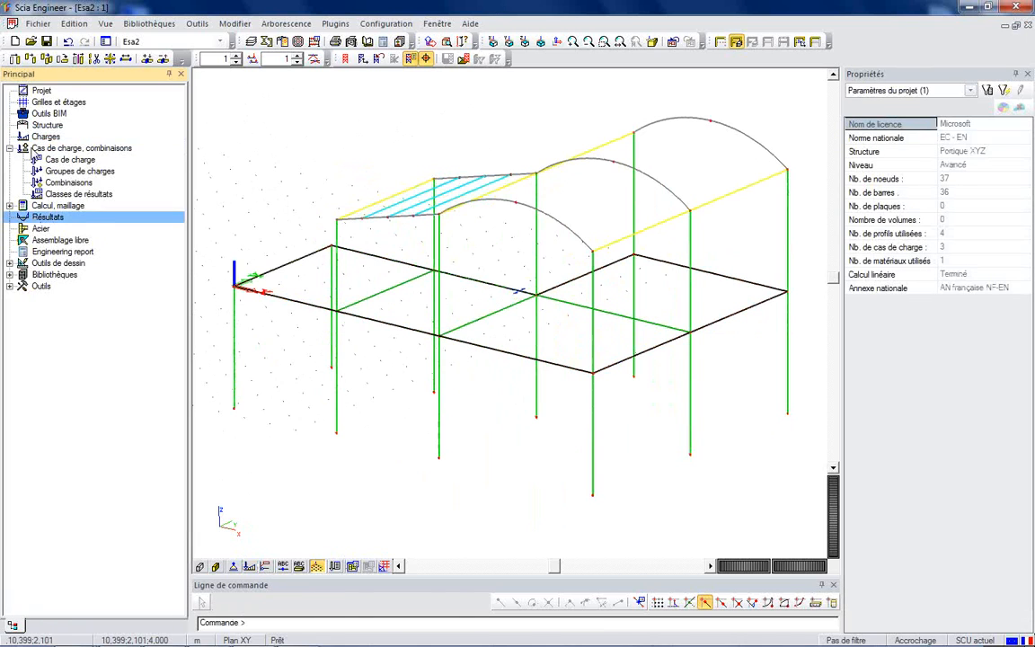
pyautogui.moveTo(558, 464)
pyautogui.keyDown('ctrl'); pyautogui.mouseDown(button='right')
pyautogui.moveTo(590, 466)
pyautogui.moveTo(568, 465)
pyautogui.mouseUp(button='right'); pyautogui.keyUp('ctrl')
pyautogui.keyDown('ctrl'); pyautogui.moveTo(568, 469); pyautogui.dragTo(559, 466, button='right'); pyautogui.keyUp('ctrl')
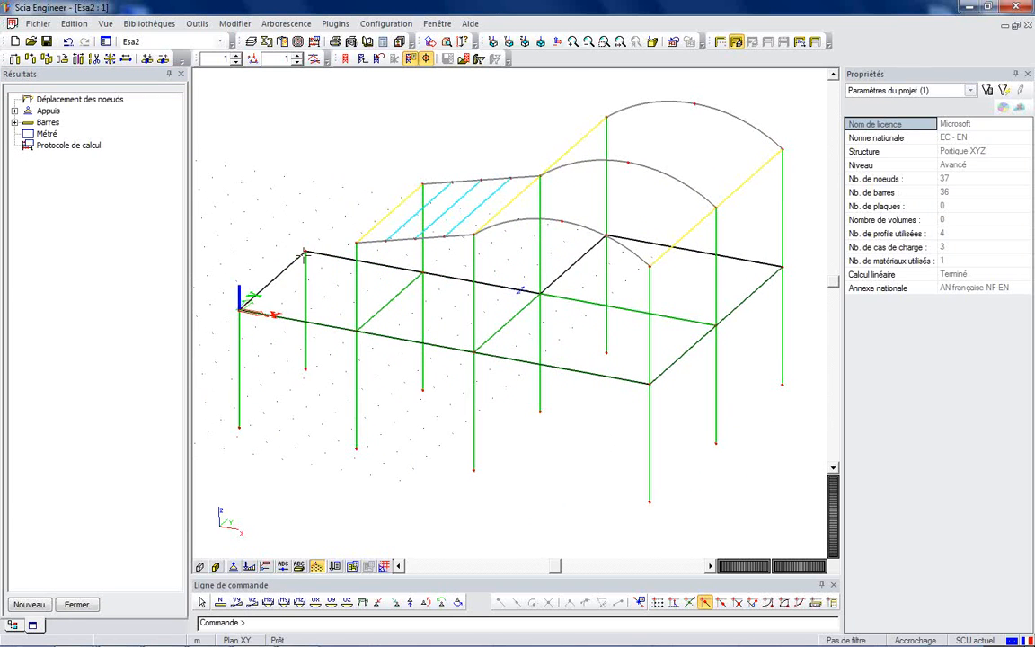
pyautogui.click(16, 111)
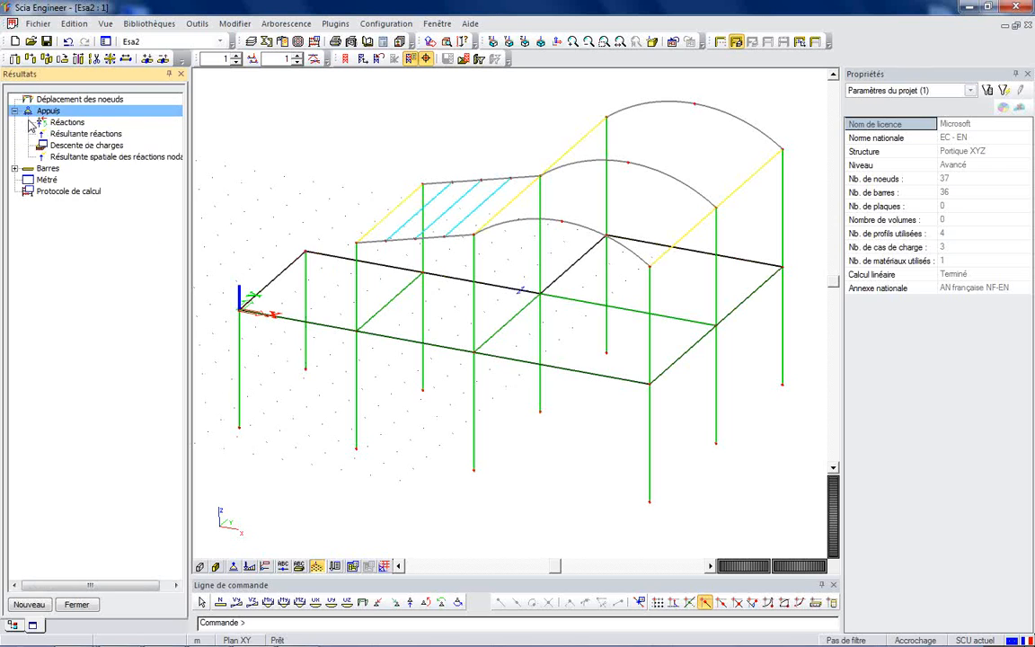
pyautogui.doubleClick(50, 169)
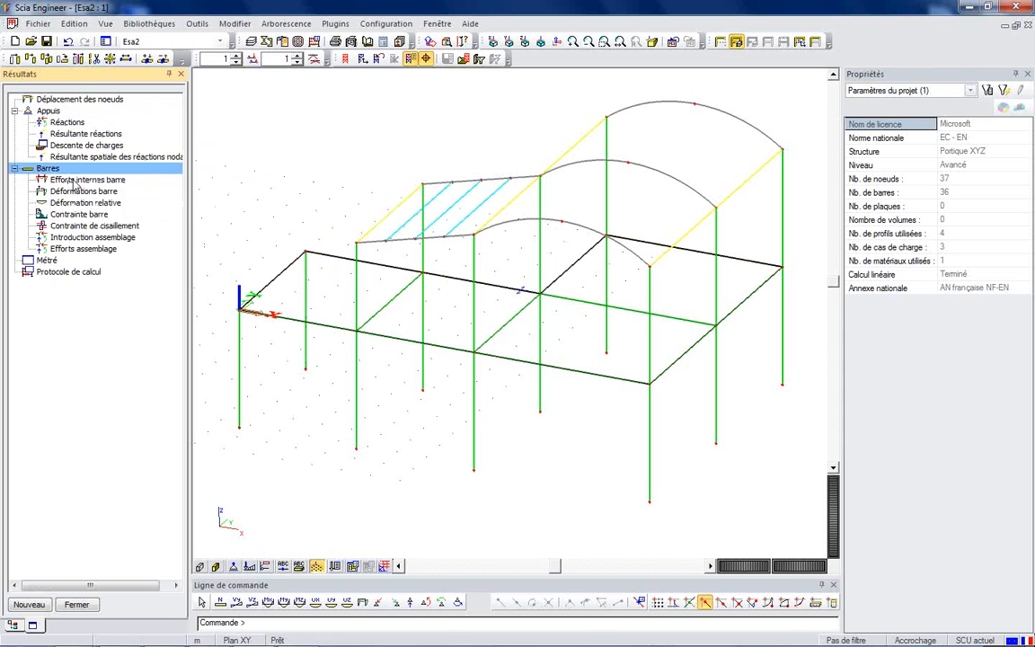
pyautogui.click(72, 179)
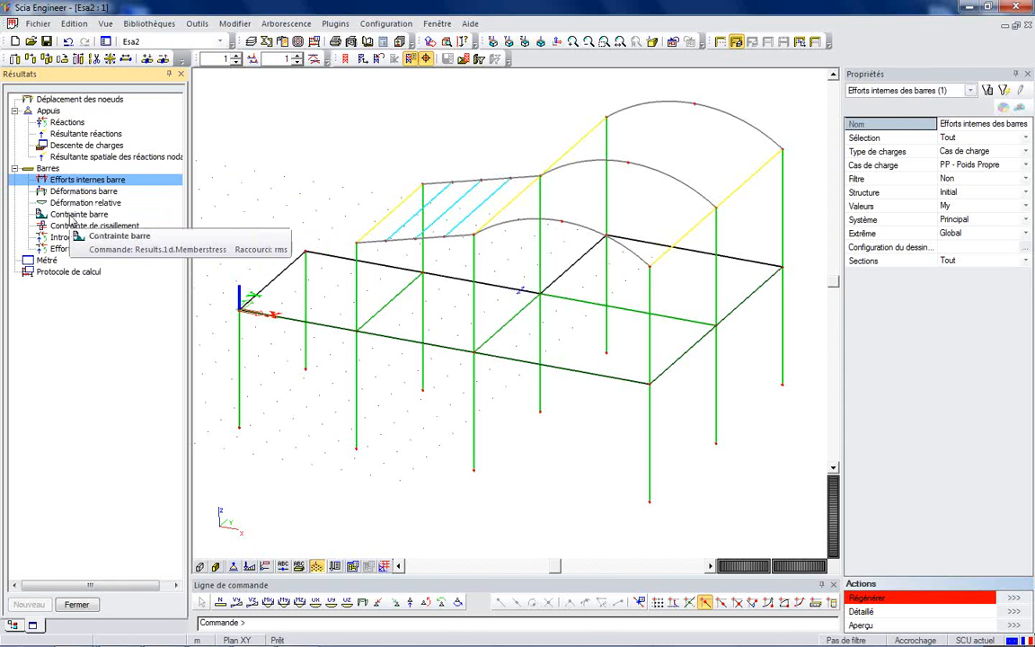
# Display the node displacements as Déformée du maillage for the PP - Poids Propre load case and inspect the deformed shape.
pyautogui.click(55, 99)
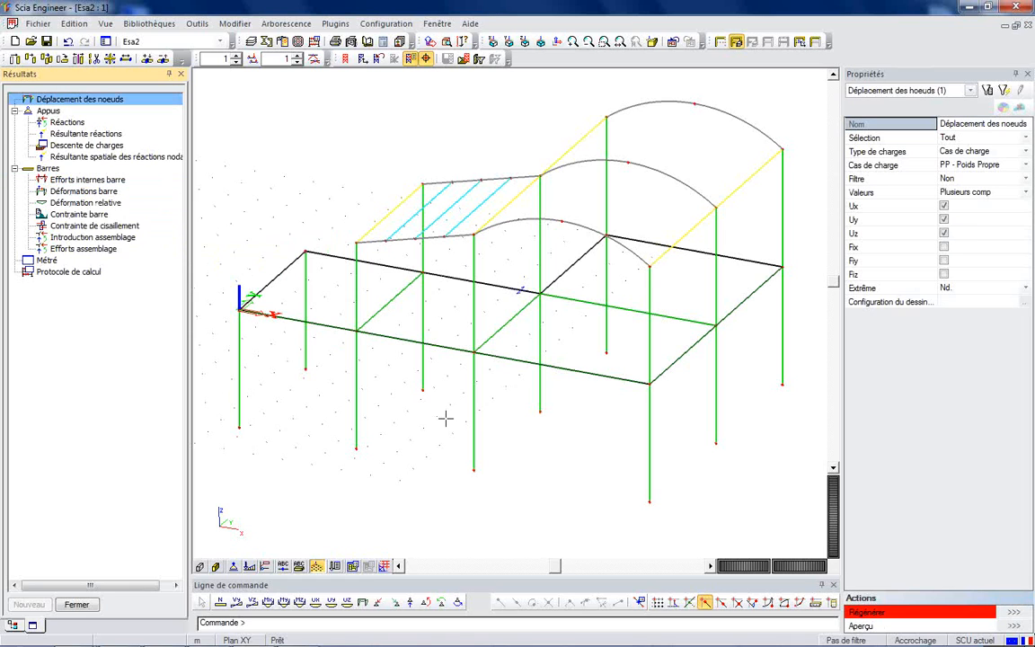
pyautogui.click(967, 197)
pyautogui.click(969, 220)
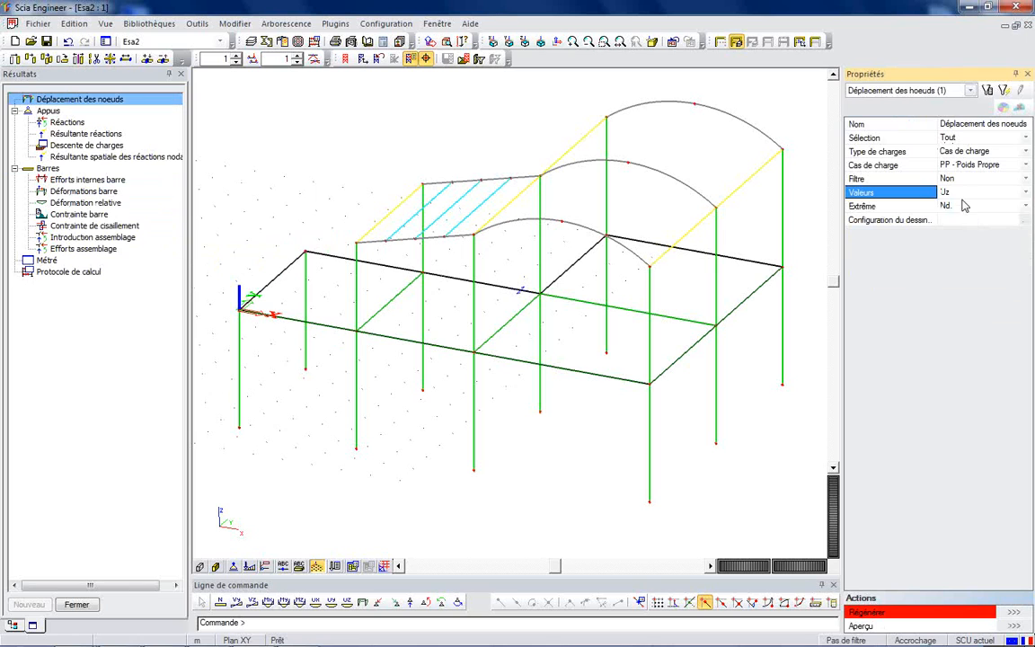
pyautogui.click(967, 193)
pyautogui.click(971, 252)
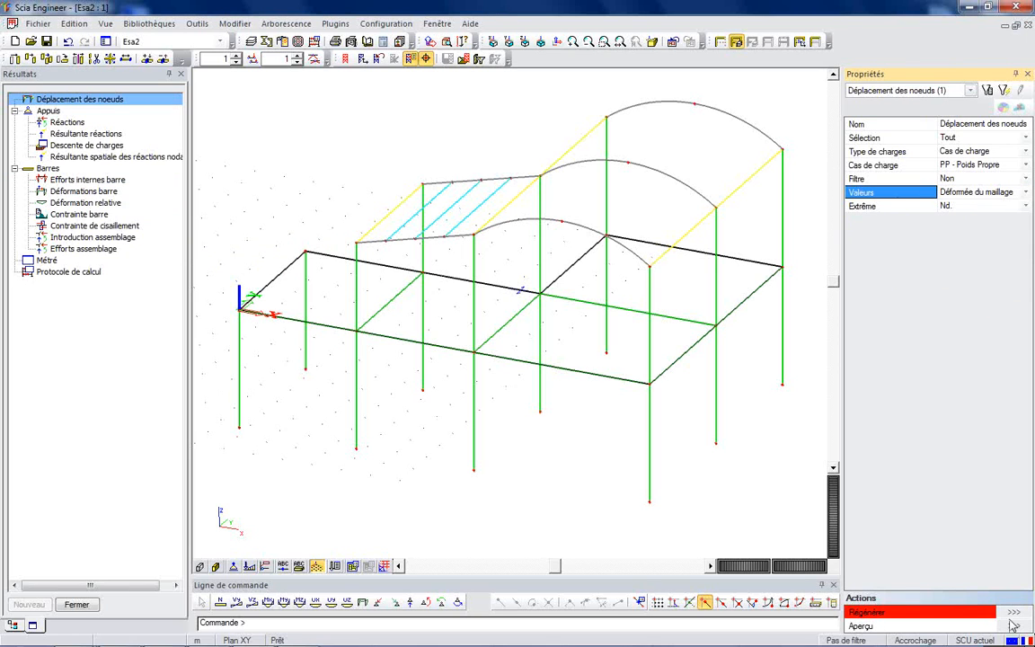
pyautogui.click(1012, 615)
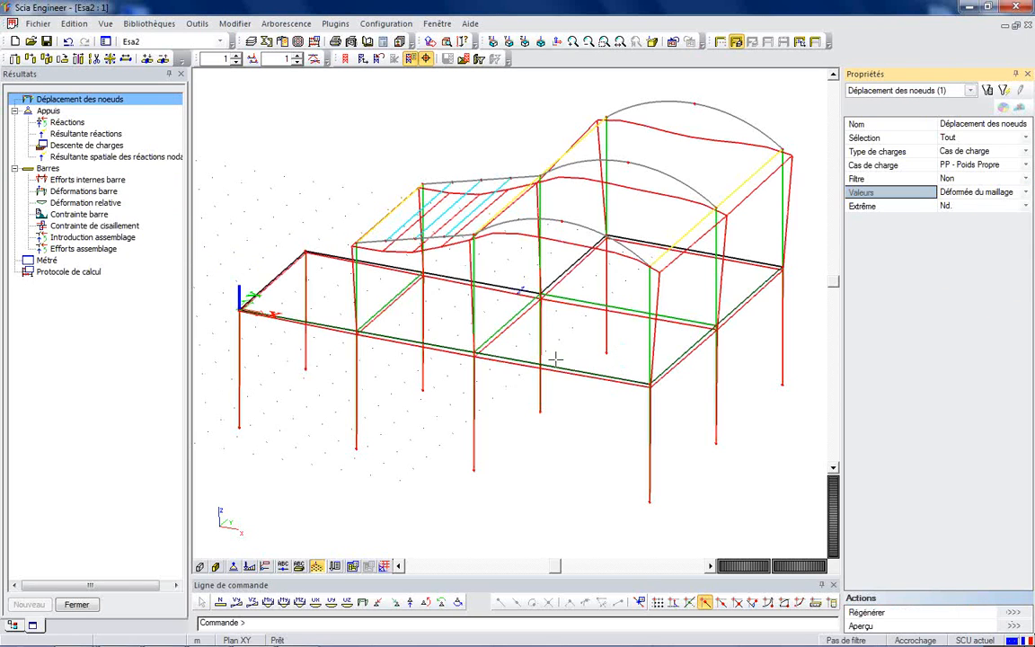
pyautogui.keyDown('ctrl'); pyautogui.moveTo(564, 335); pyautogui.dragTo(542, 338, button='right'); pyautogui.keyUp('ctrl')
pyautogui.keyDown('ctrl'); pyautogui.moveTo(609, 396); pyautogui.dragTo(561, 406, button='right'); pyautogui.keyUp('ctrl')
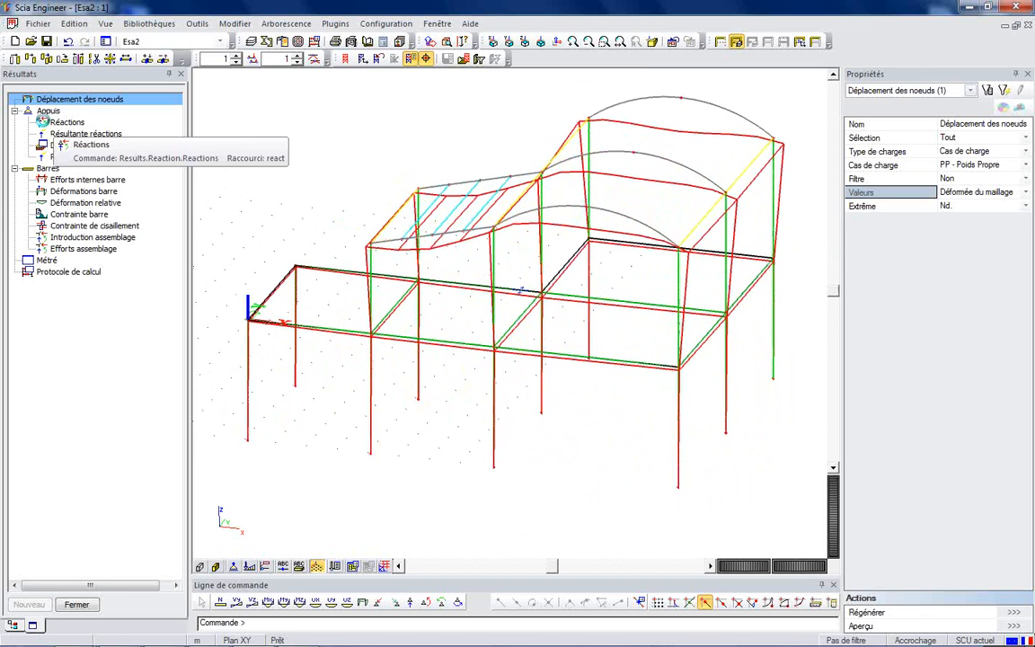
# Display the Rz support reactions for the CP - Charge Permanente load case and inspect them on the model.
pyautogui.click(61, 122)
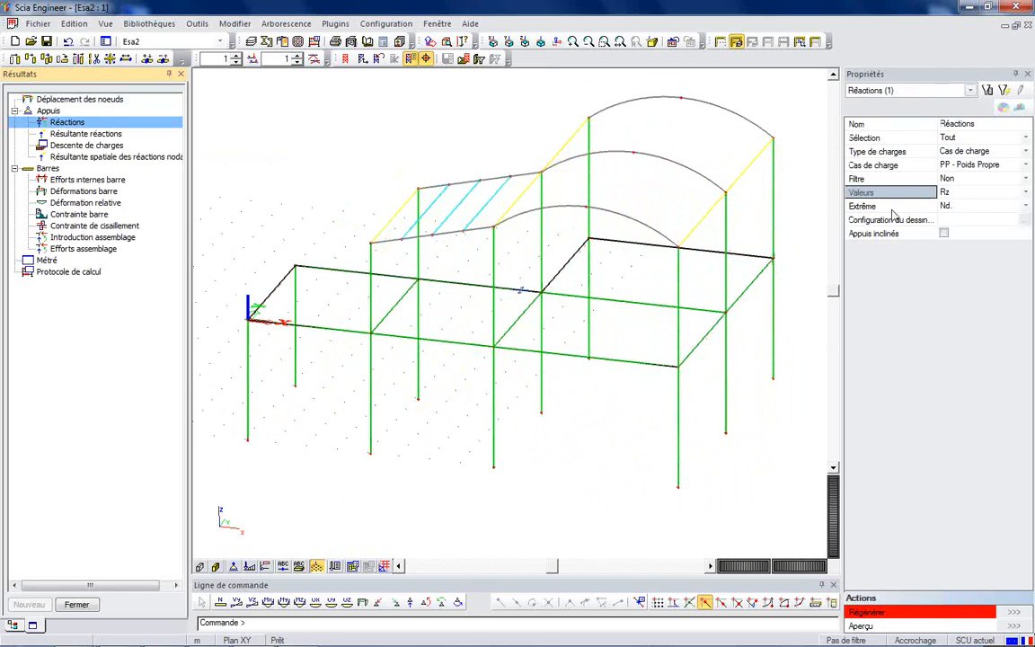
pyautogui.click(979, 166)
pyautogui.click(879, 180)
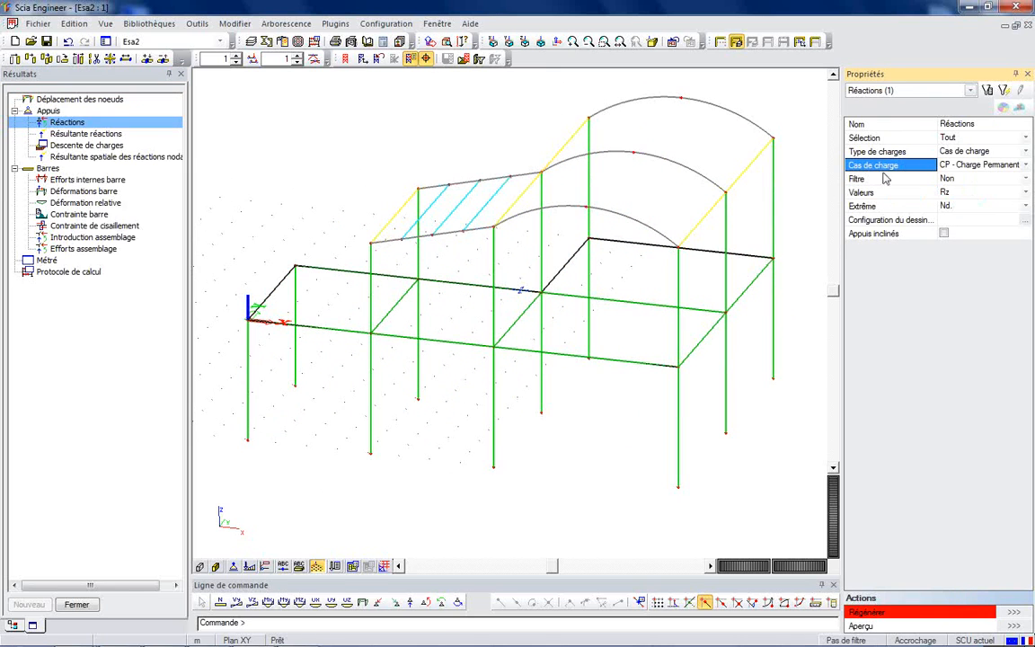
pyautogui.click(979, 192)
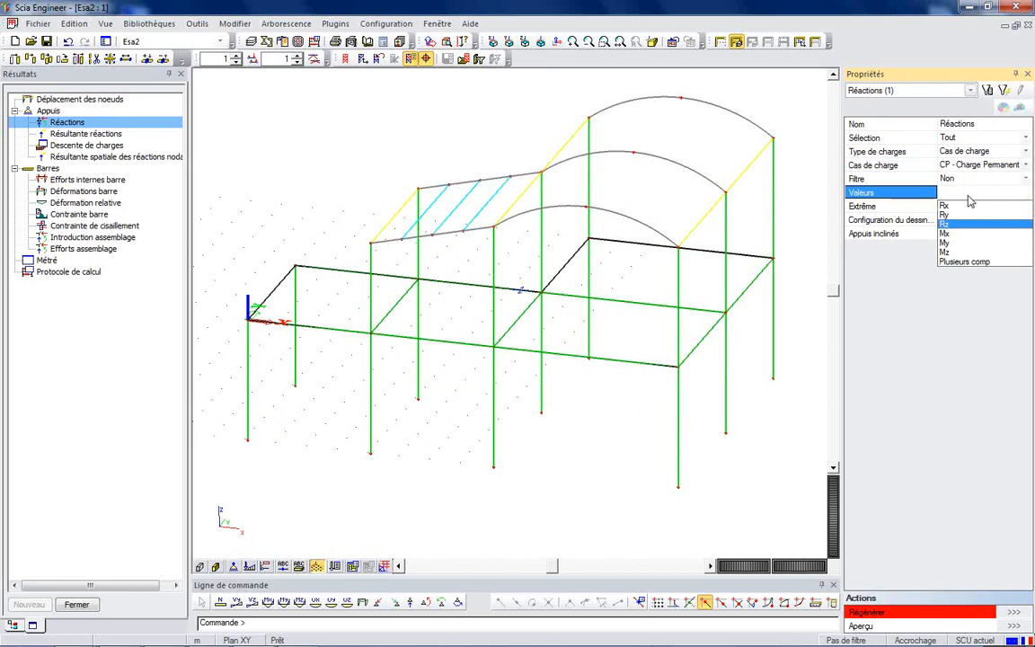
pyautogui.click(951, 223)
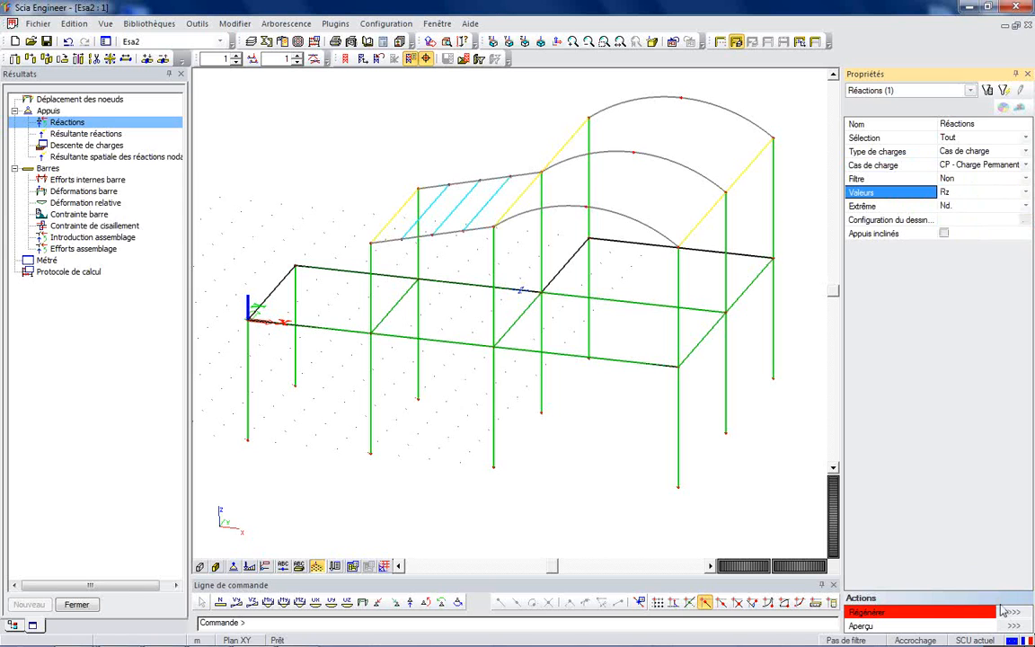
pyautogui.click(1003, 612)
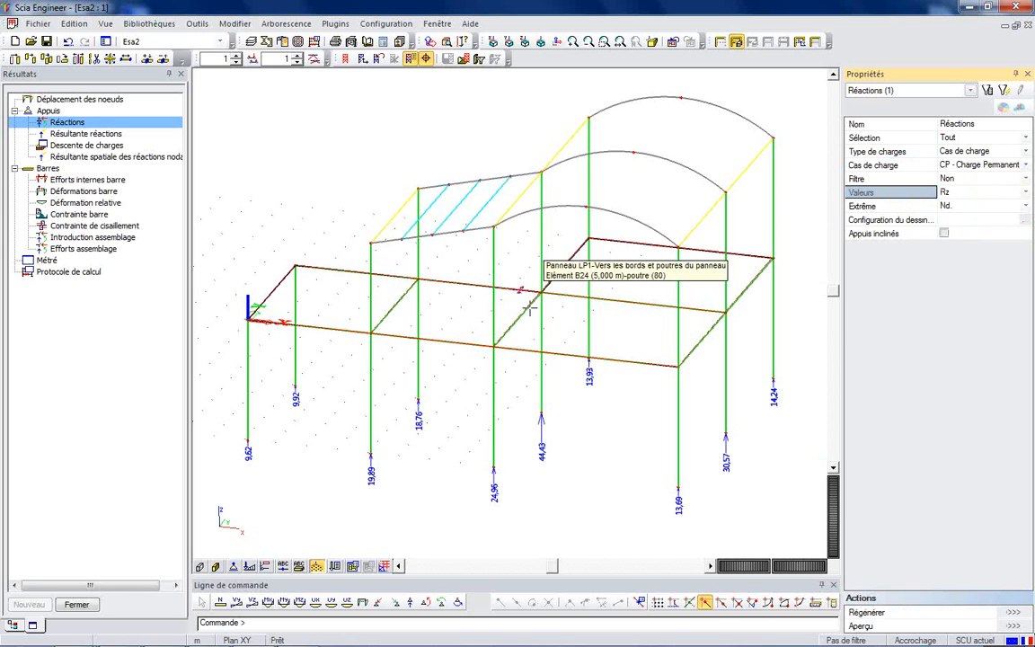
pyautogui.moveTo(636, 441)
pyautogui.keyDown('ctrl'); pyautogui.mouseDown(button='right')
pyautogui.moveTo(629, 432)
pyautogui.moveTo(639, 435)
pyautogui.mouseUp(button='right'); pyautogui.keyUp('ctrl')
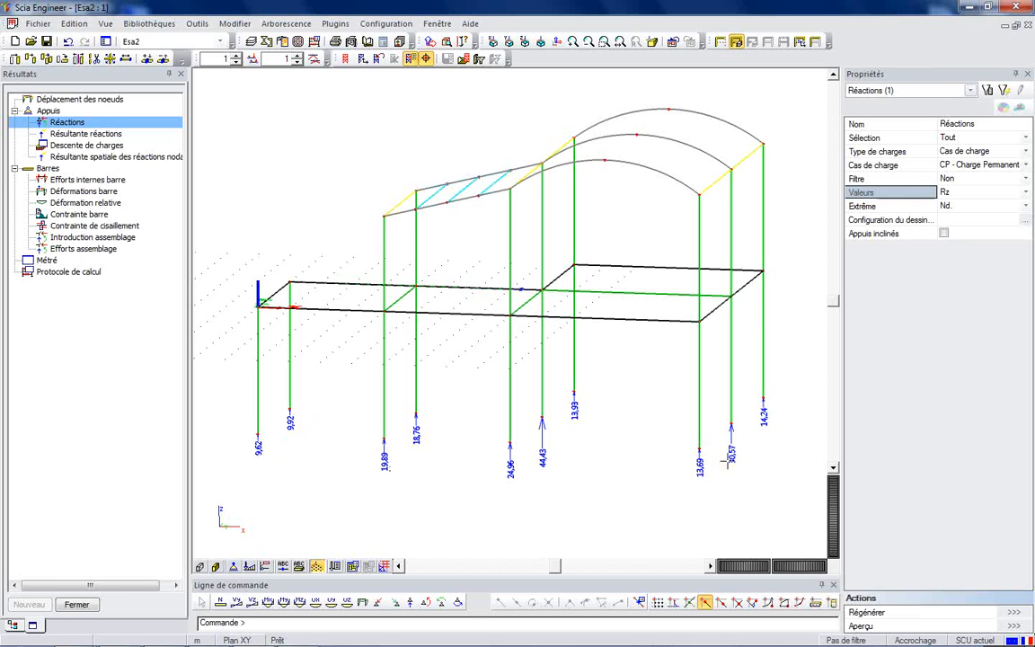
# Set the reaction values to Plusieurs comp, regenerate the display, and inspect the components at the supports.
pyautogui.click(979, 193)
pyautogui.click(964, 261)
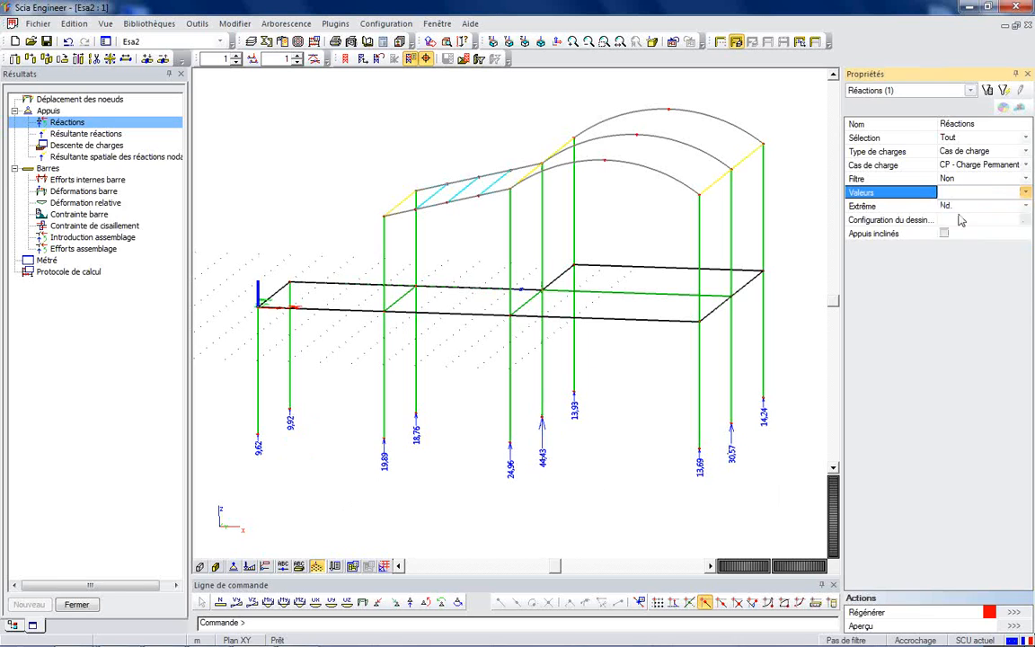
pyautogui.click(1007, 614)
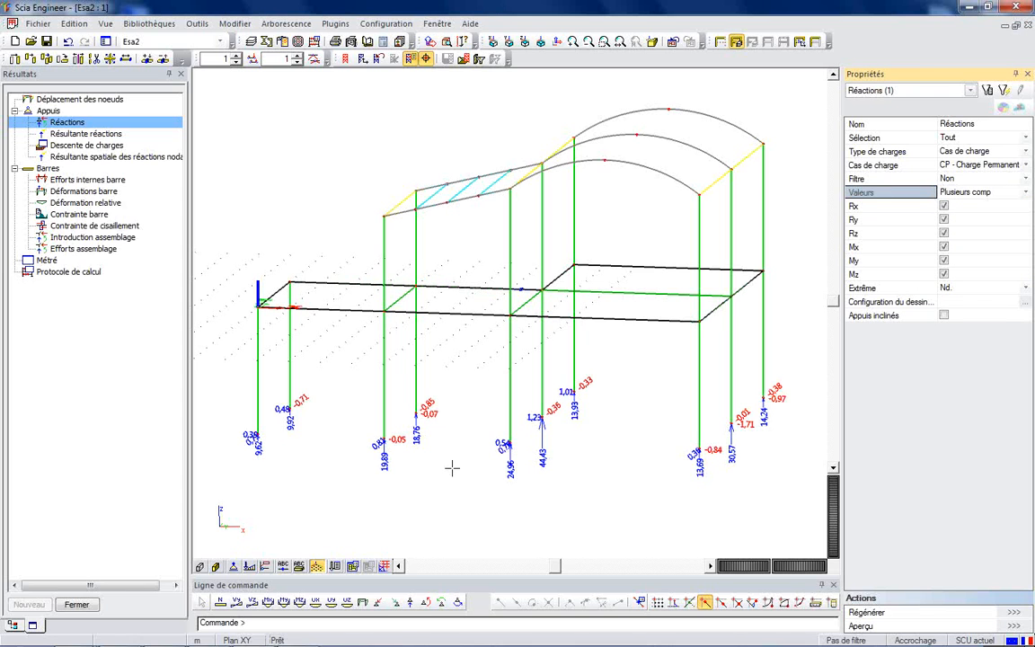
pyautogui.keyDown('ctrl'); pyautogui.moveTo(587, 452); pyautogui.dragTo(584, 488, button='right'); pyautogui.keyUp('ctrl')
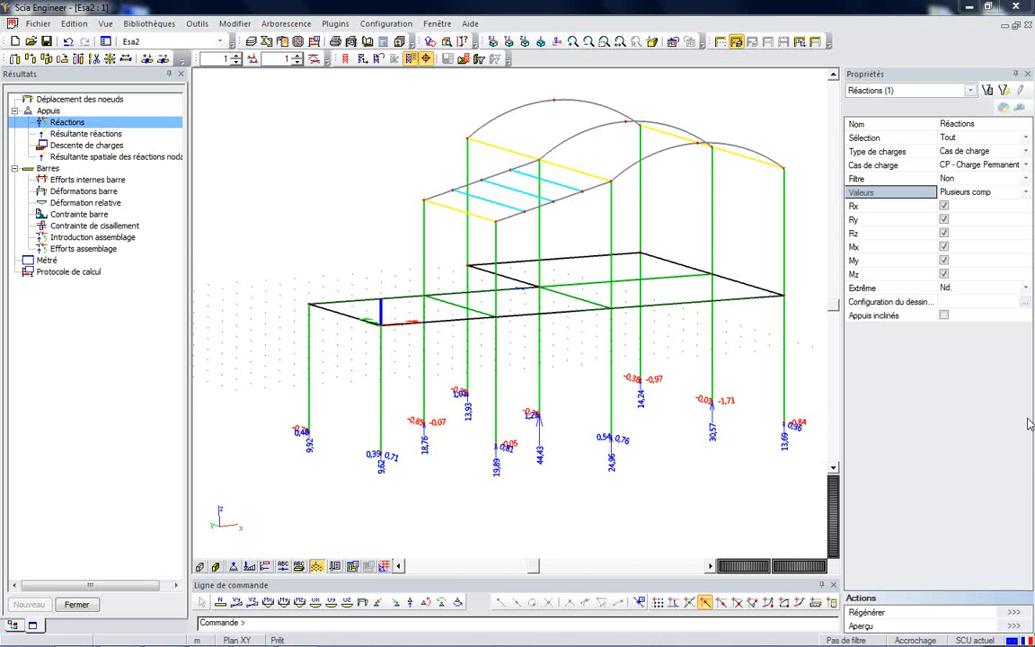
# Preview the reactions table for the CP load case, enlarge it to 150 %, read the support values, and close the preview.
pyautogui.click(1012, 629)
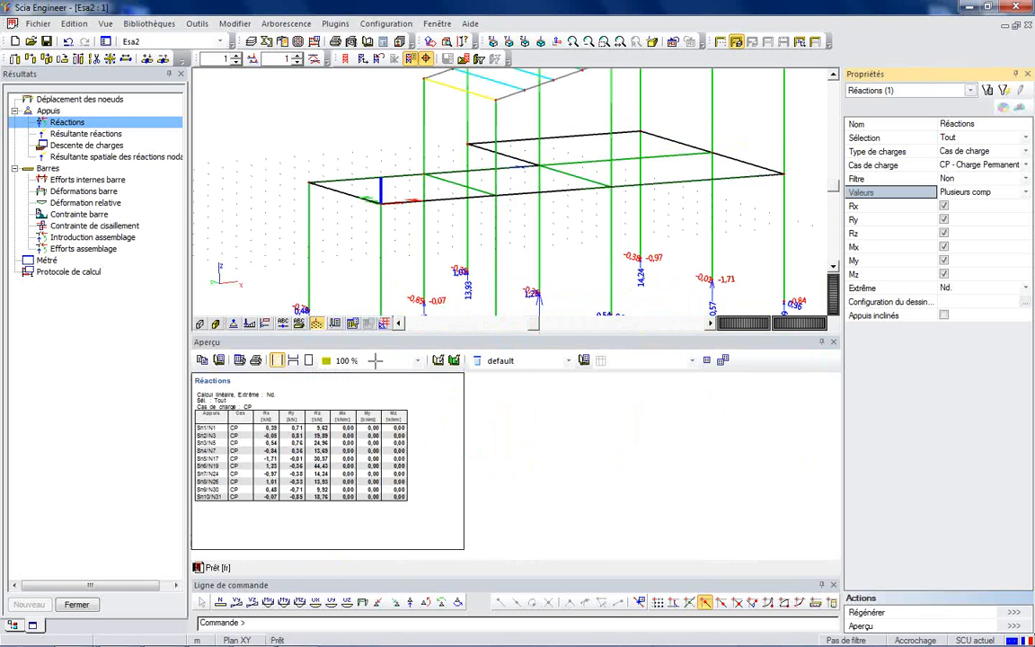
pyautogui.click(376, 360)
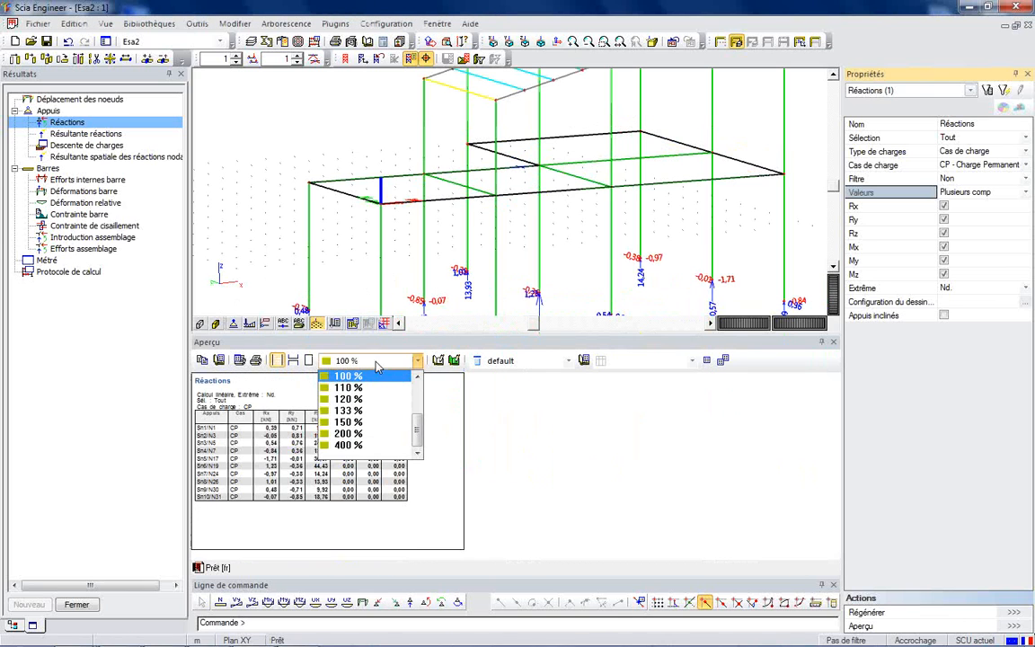
pyautogui.click(368, 419)
pyautogui.scroll(-1, 748, 381)
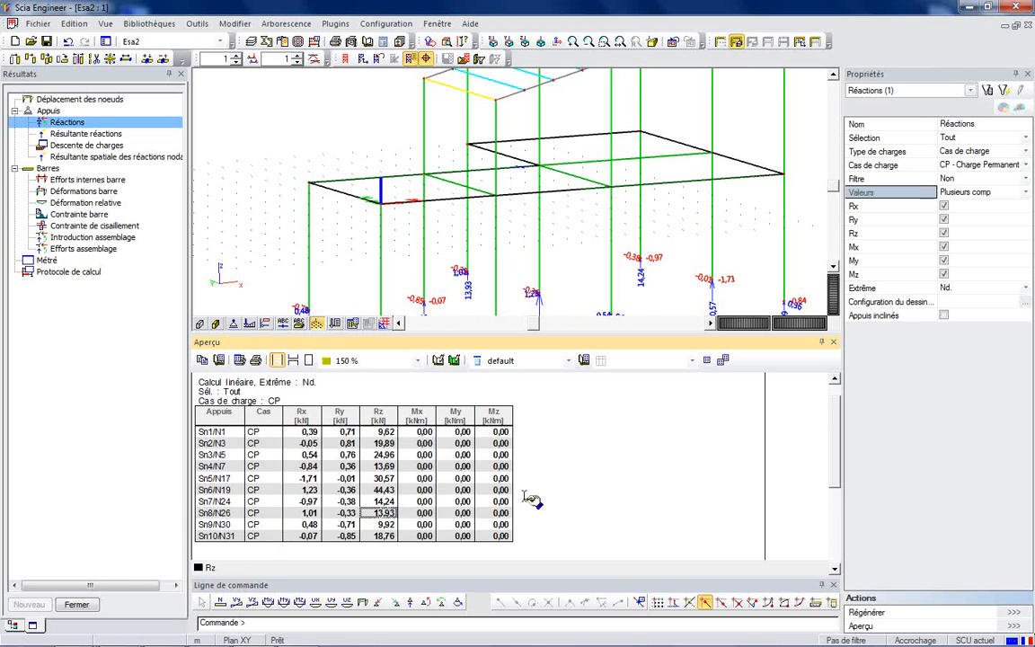
pyautogui.click(833, 341)
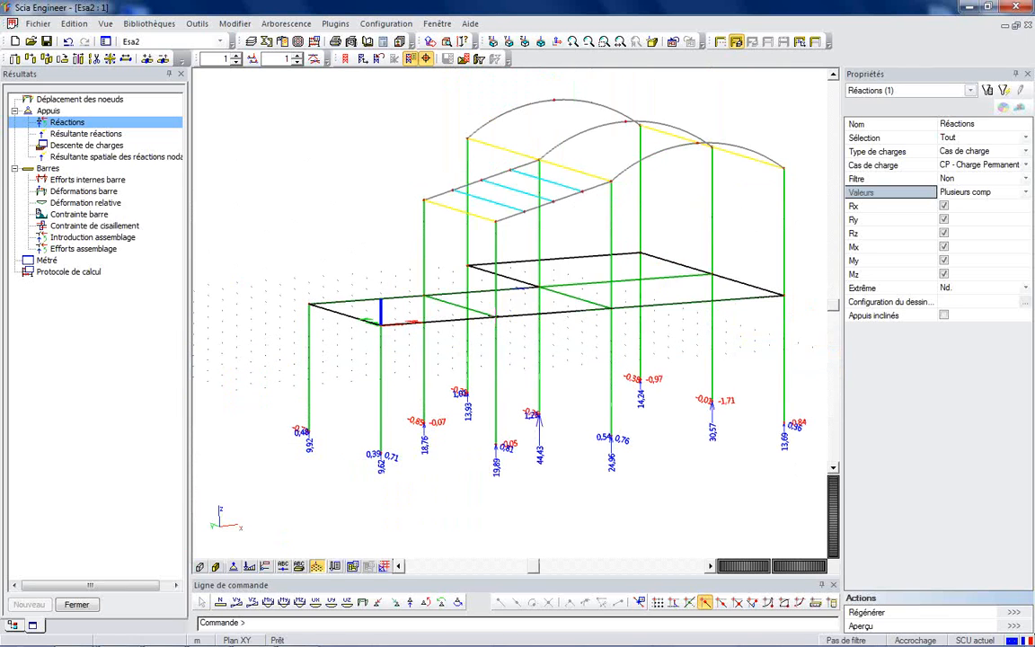
# Show the support symbols, select node supports Sn6 and Sn8, and open the Sélection options of the reactions.
pyautogui.keyDown('ctrl'); pyautogui.moveTo(603, 450); pyautogui.dragTo(559, 454, button='right'); pyautogui.keyUp('ctrl')
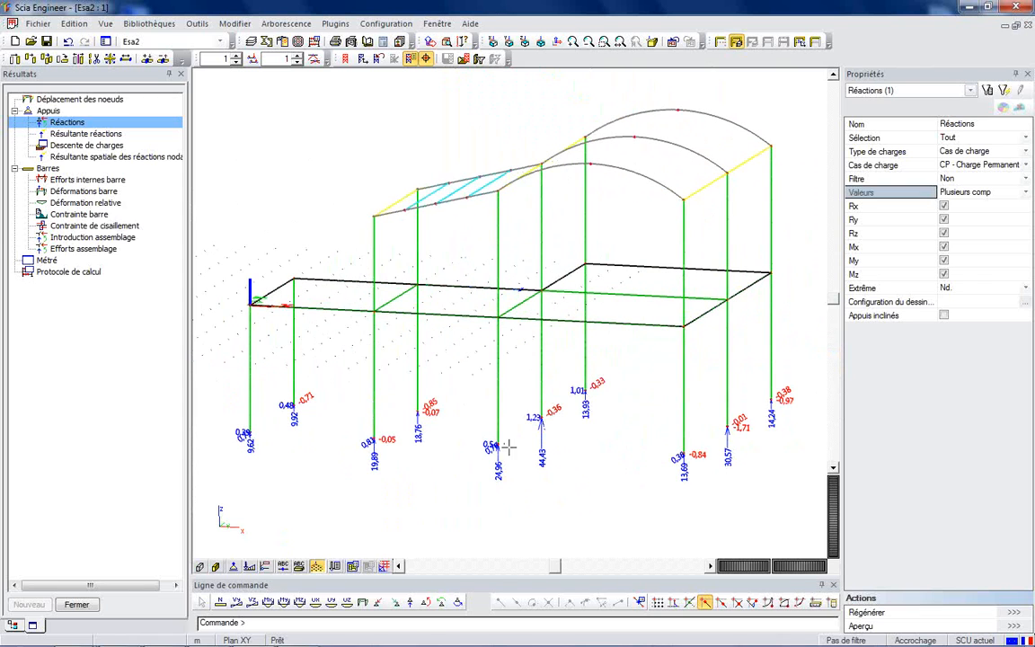
pyautogui.click(233, 566)
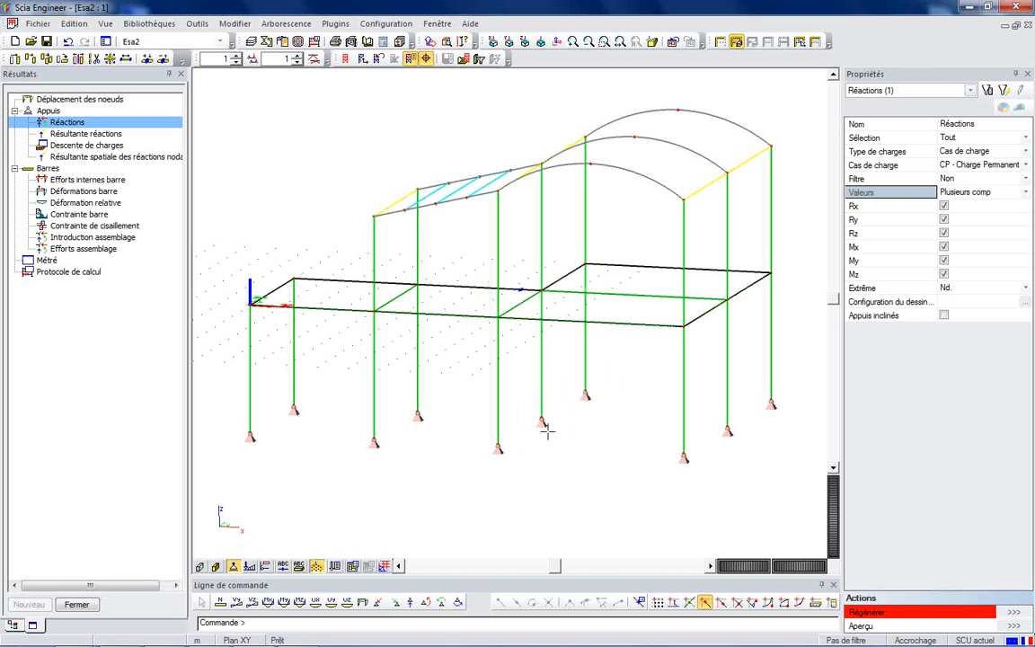
pyautogui.moveTo(520, 393); pyautogui.dragTo(552, 443)
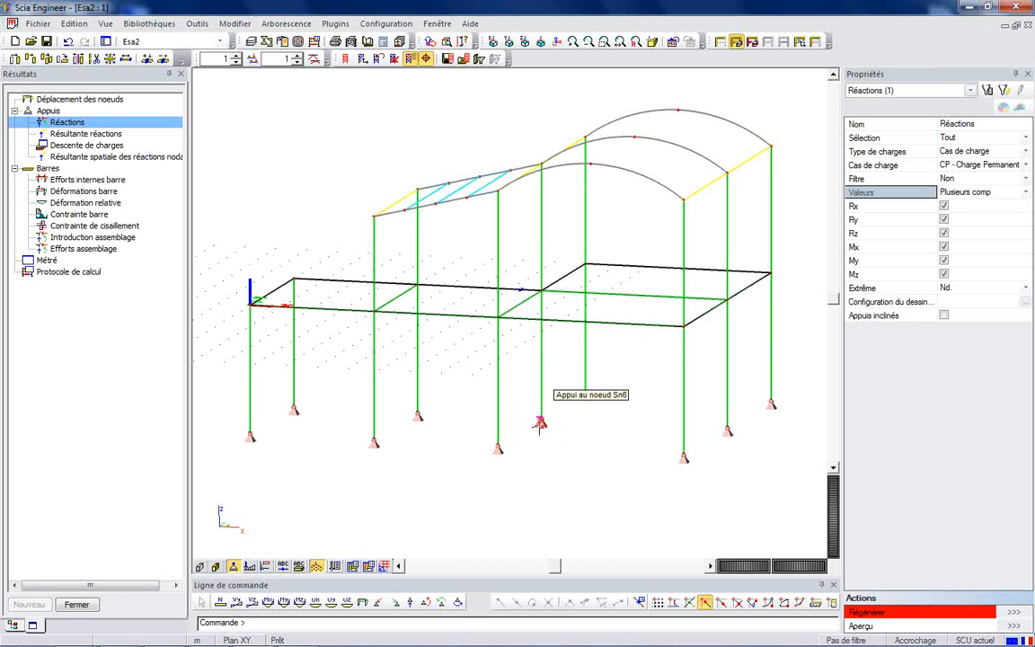
pyautogui.click(584, 395)
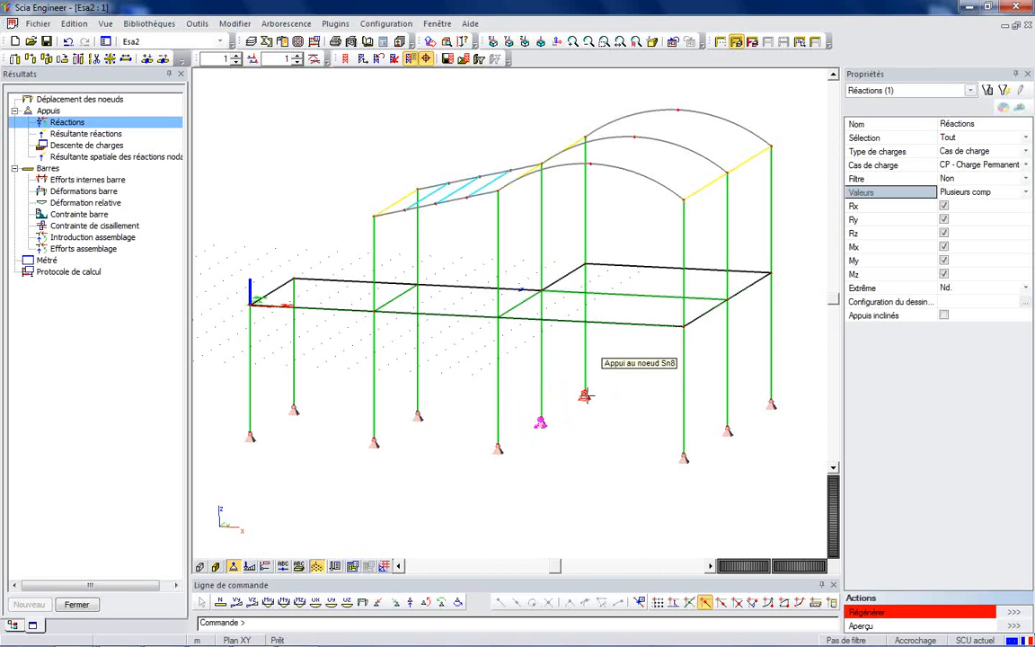
pyautogui.click(947, 140)
pyautogui.click(947, 140)
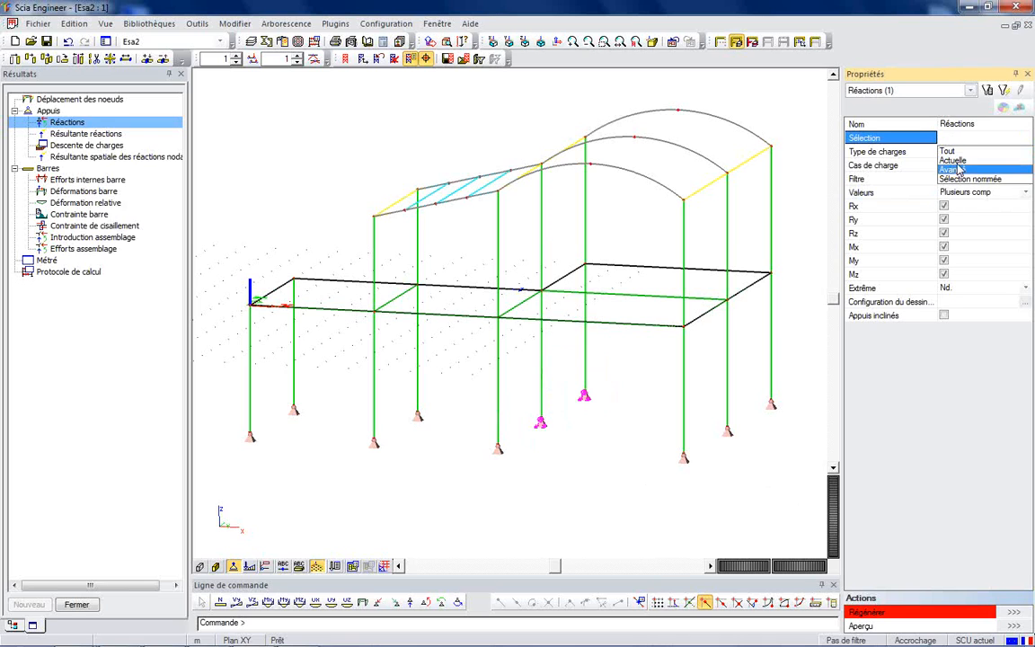
# Restrict the reactions to the current selection (Actuelle) and regenerate the display for the two selected supports.
pyautogui.click(963, 162)
pyautogui.click(1014, 613)
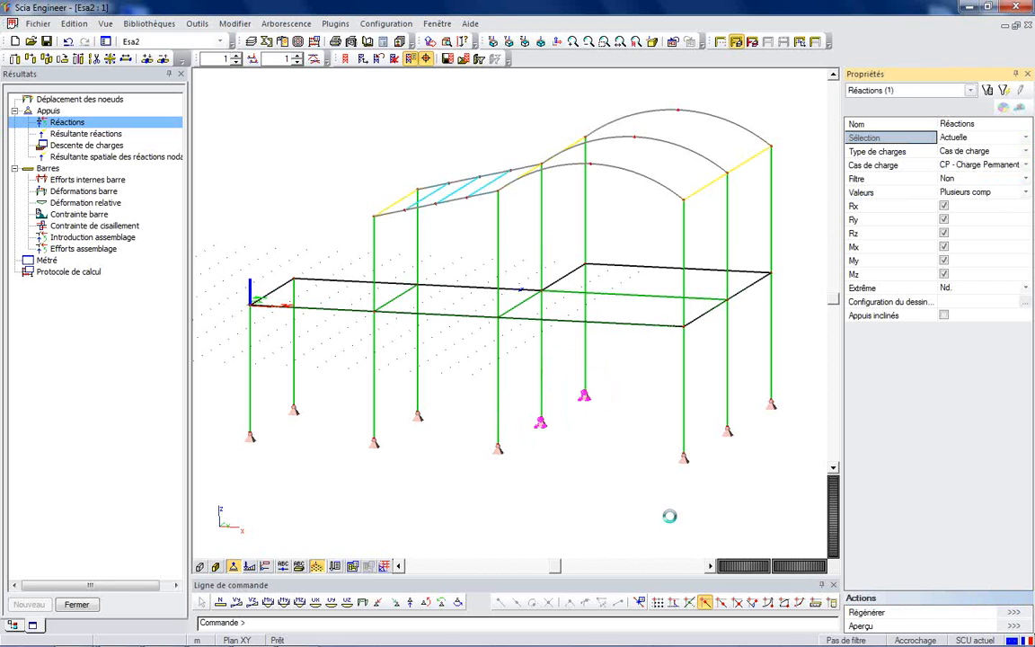
pyautogui.keyDown('ctrl'); pyautogui.moveTo(600, 445); pyautogui.dragTo(456, 393, button='right'); pyautogui.keyUp('ctrl')
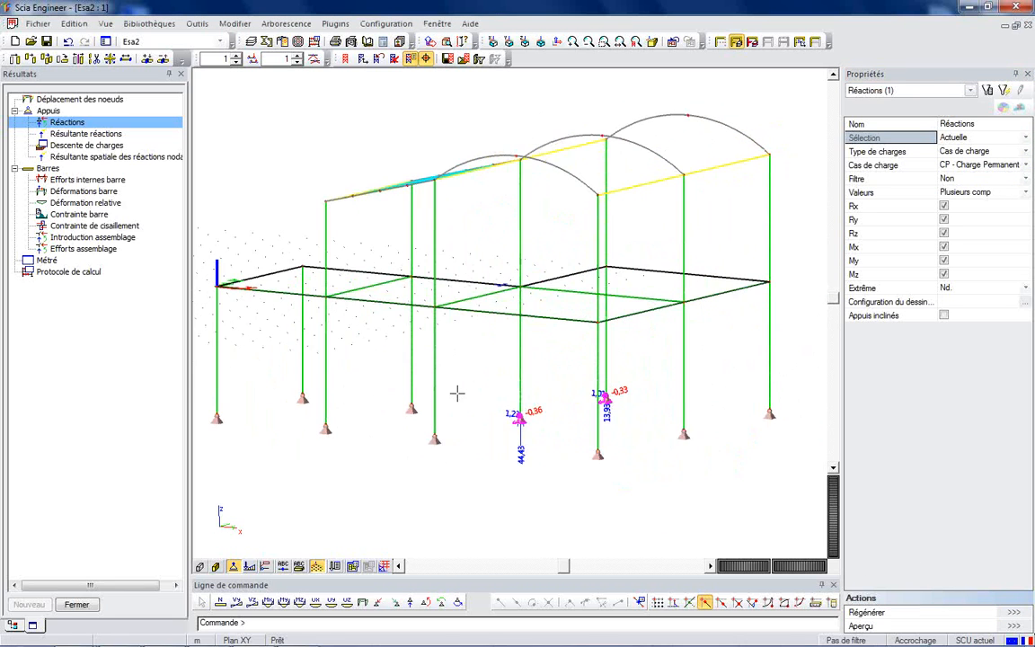
# Preview the reactions table for the two selected supports and close the preview.
pyautogui.click(1013, 627)
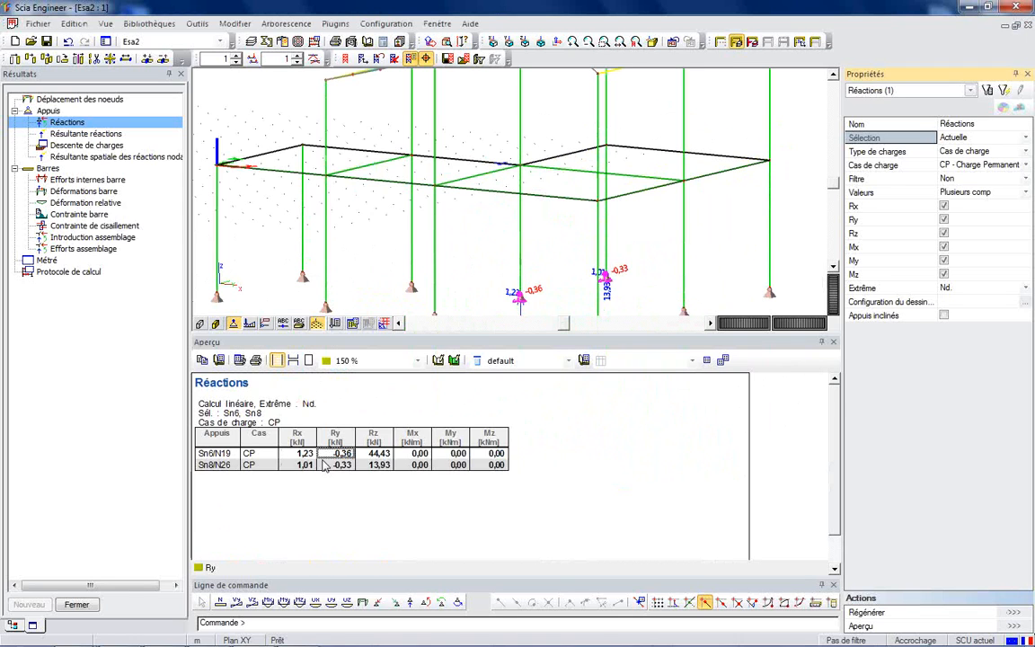
pyautogui.click(348, 361)
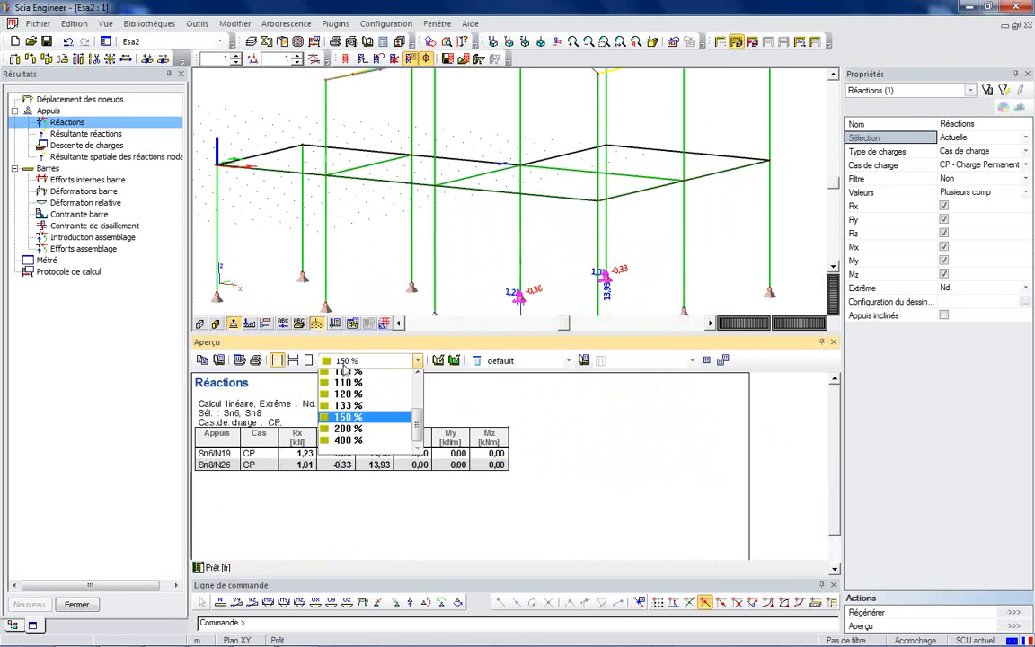
pyautogui.click(347, 361)
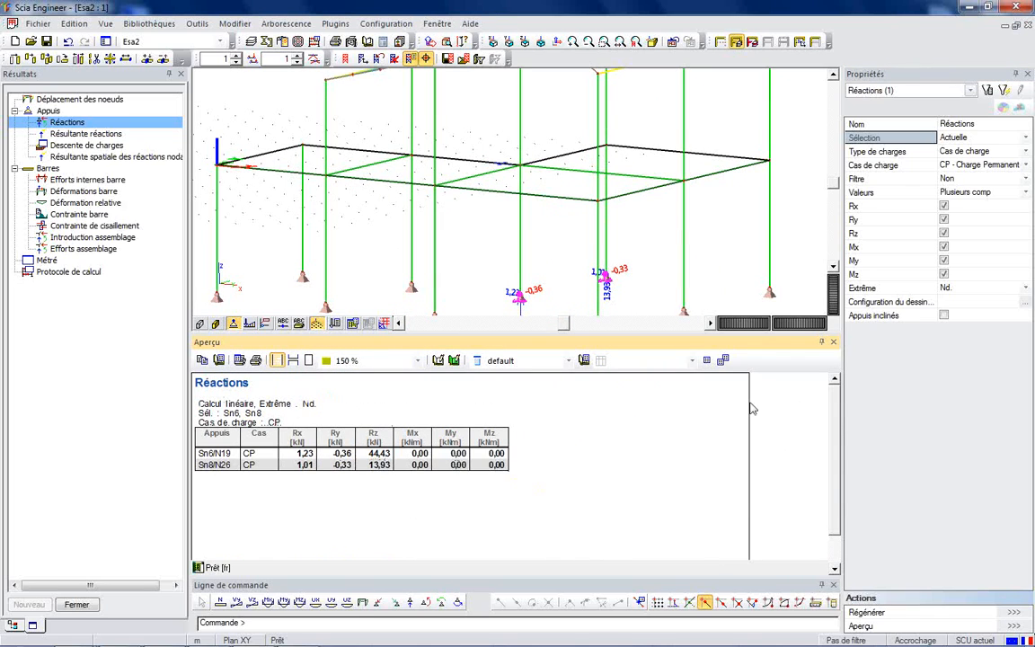
pyautogui.click(833, 342)
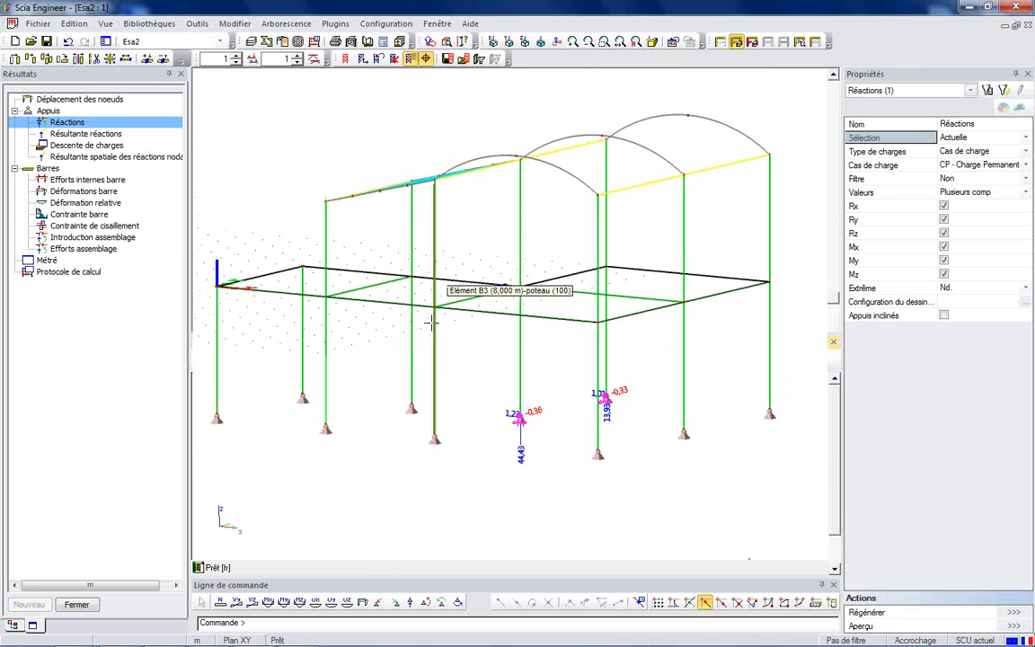
# Select the front frame with its supports and limit the visible model to that selection, seen in elevation.
pyautogui.keyDown('ctrl'); pyautogui.moveTo(486, 395); pyautogui.dragTo(612, 336, button='right'); pyautogui.keyUp('ctrl')
pyautogui.moveTo(565, 150); pyautogui.dragTo(665, 467)
pyautogui.keyDown('ctrl'); pyautogui.moveTo(685, 418); pyautogui.dragTo(620, 378, button='right'); pyautogui.keyUp('ctrl')
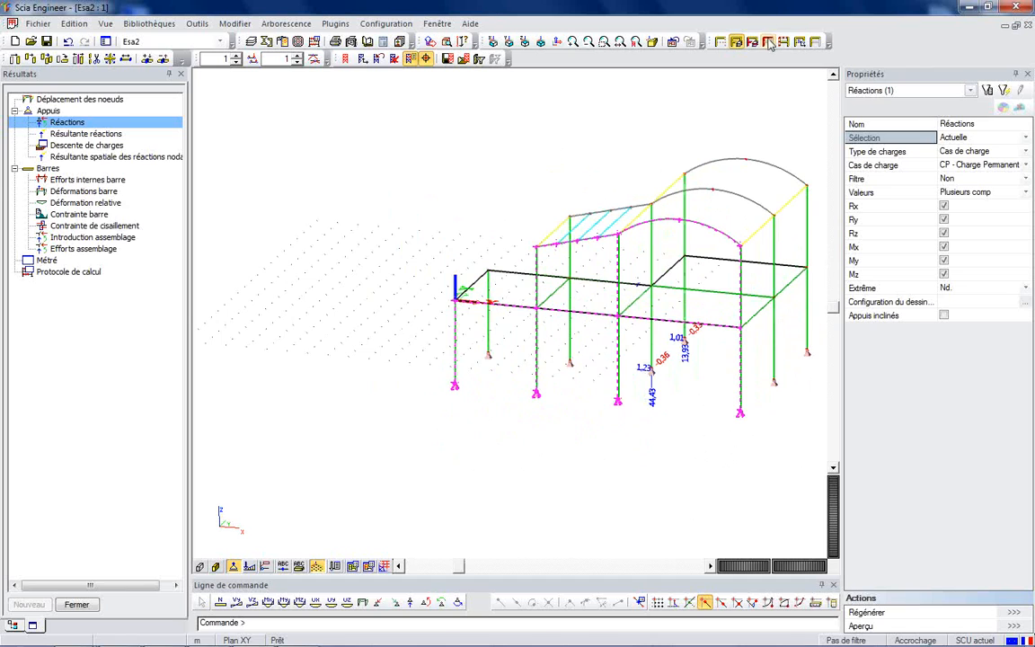
pyautogui.click(768, 43)
pyautogui.click(530, 378)
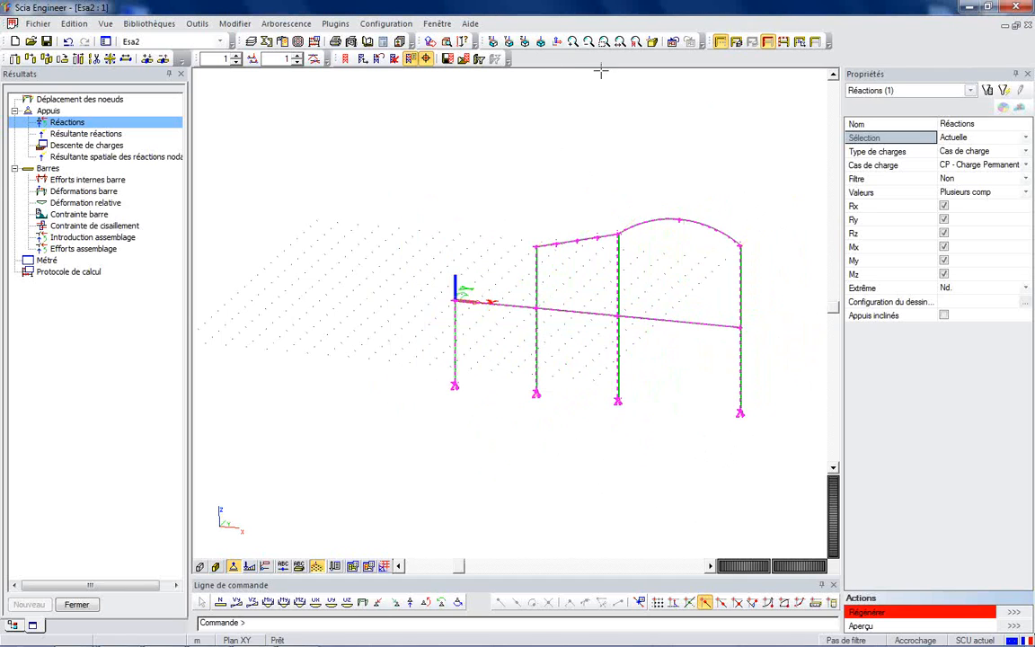
pyautogui.click(462, 42)
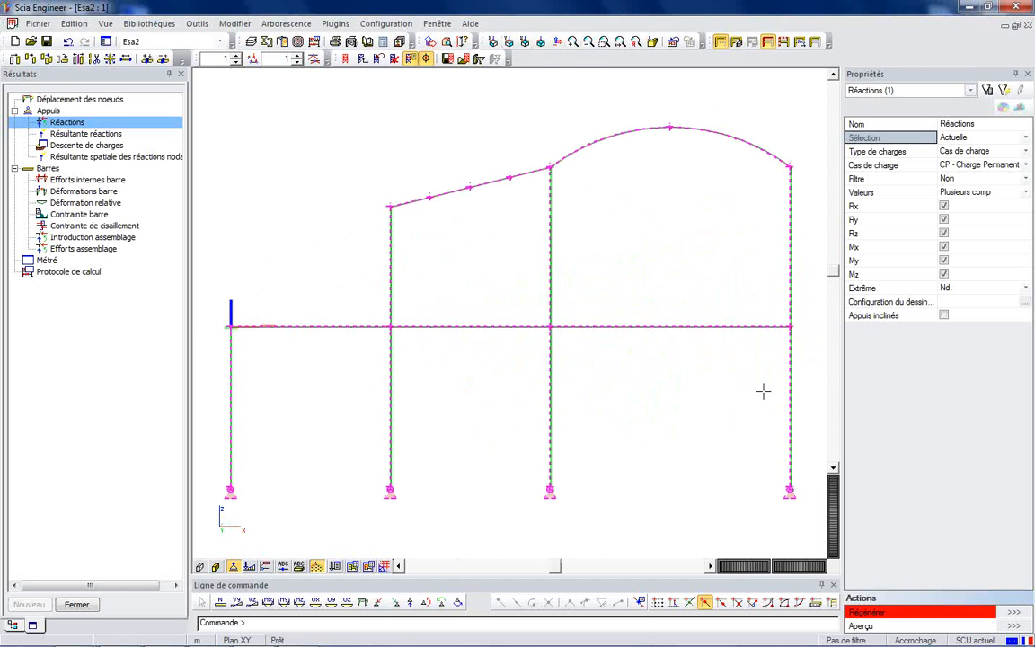
# Set the reactions selection to Tout and regenerate the reactions on the isolated frame.
pyautogui.click(1000, 137)
pyautogui.click(952, 147)
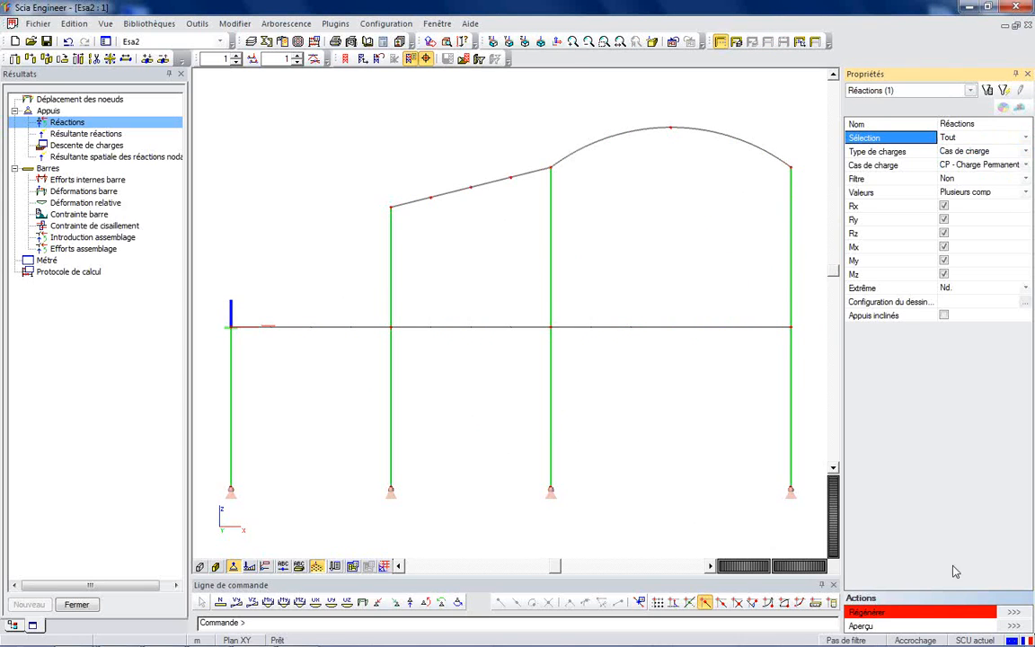
pyautogui.click(1014, 612)
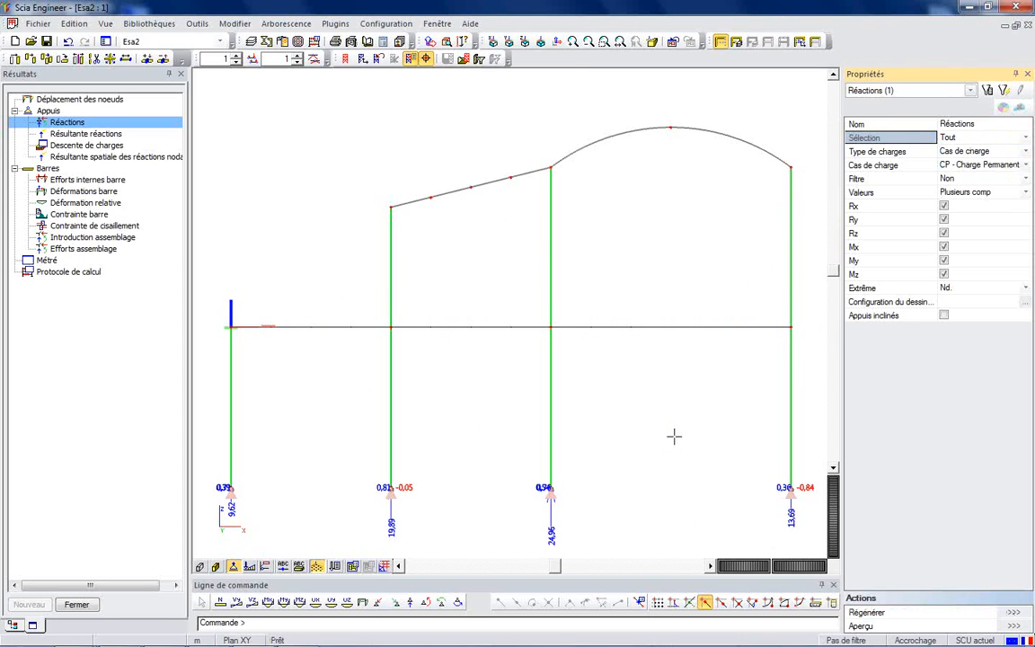
pyautogui.scroll(-1, 627, 413)
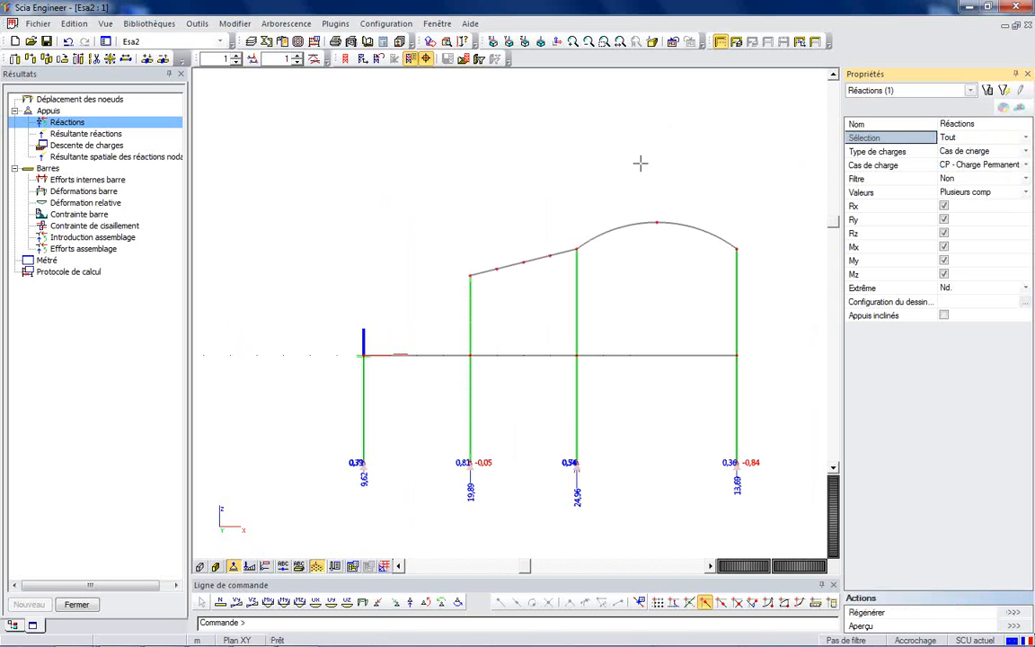
pyautogui.click(557, 41)
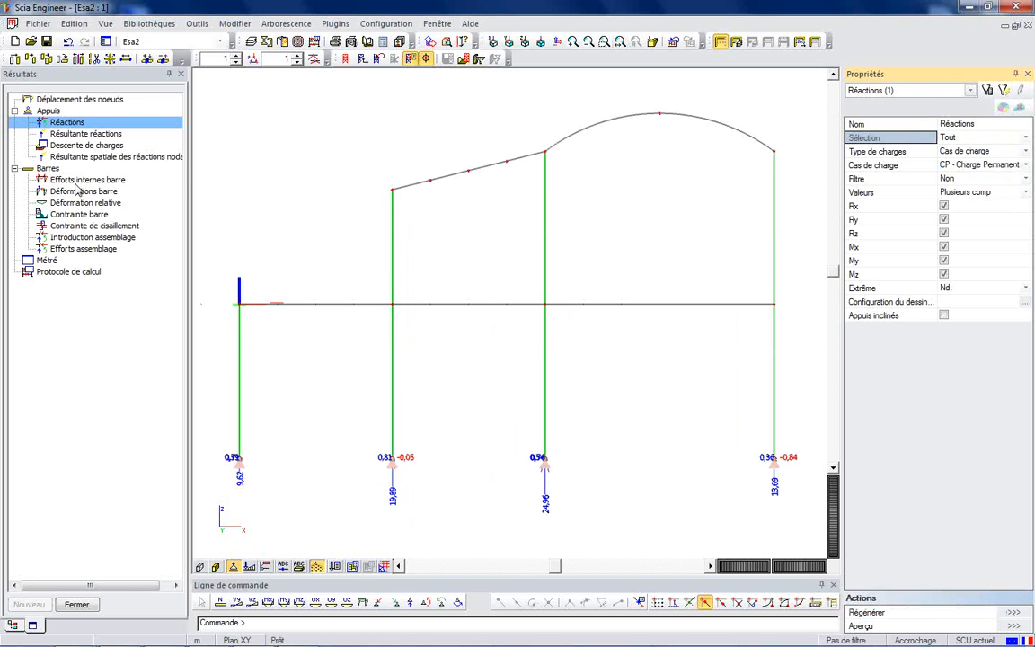
# Display the member internal forces My on the frame for the ELU combination.
pyautogui.click(79, 180)
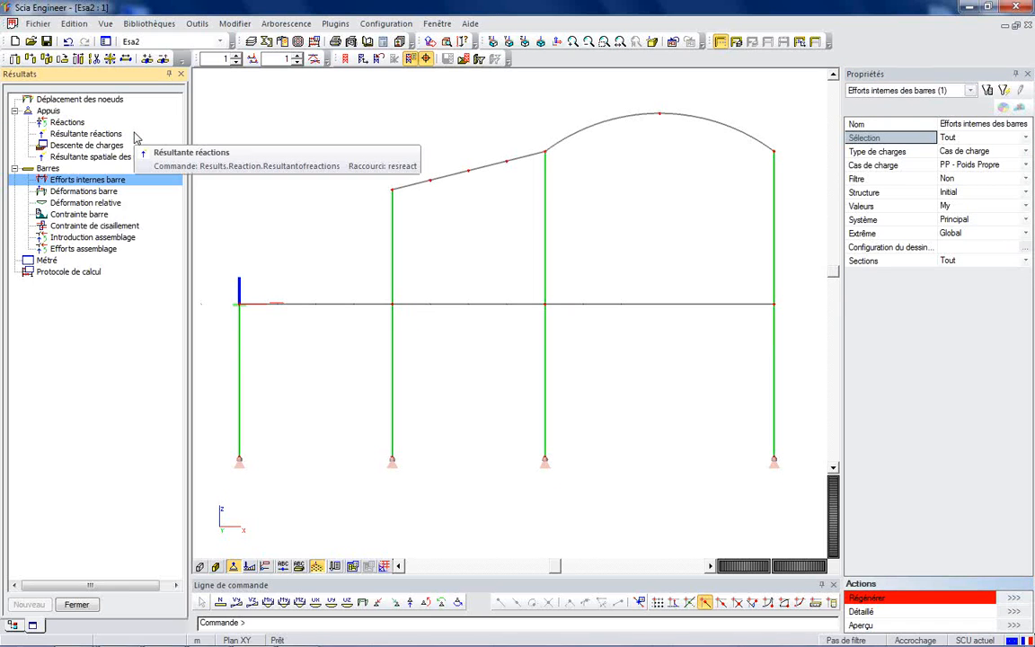
pyautogui.click(986, 152)
pyautogui.click(962, 164)
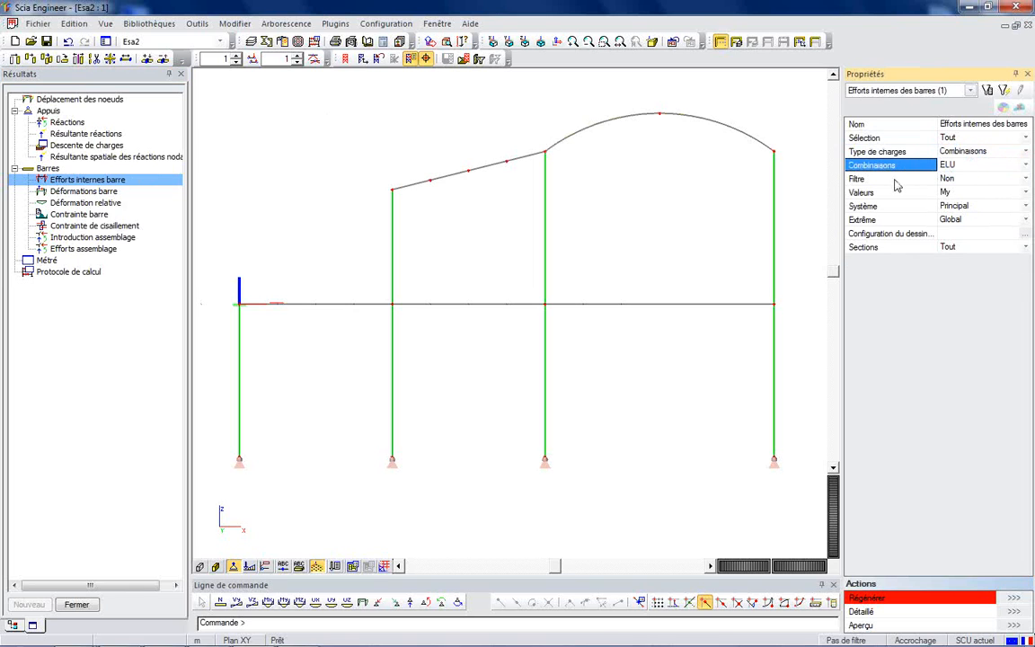
pyautogui.click(863, 192)
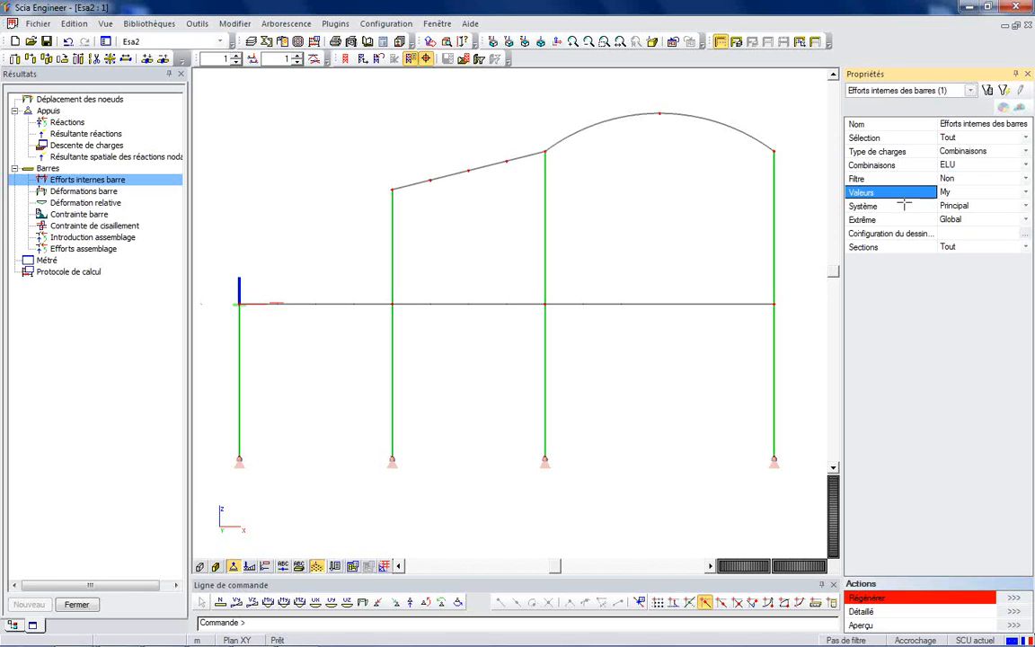
pyautogui.click(1007, 599)
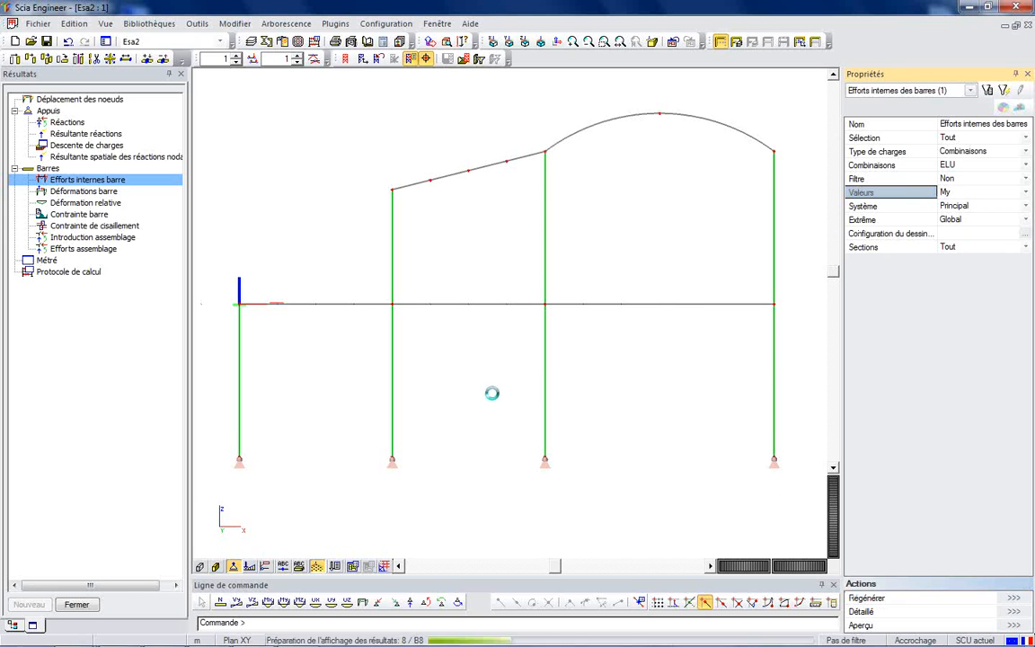
pyautogui.scroll(-2, 492, 393)
pyautogui.keyDown('ctrl'); pyautogui.moveTo(618, 408); pyautogui.dragTo(601, 252, button='right'); pyautogui.keyUp('ctrl')
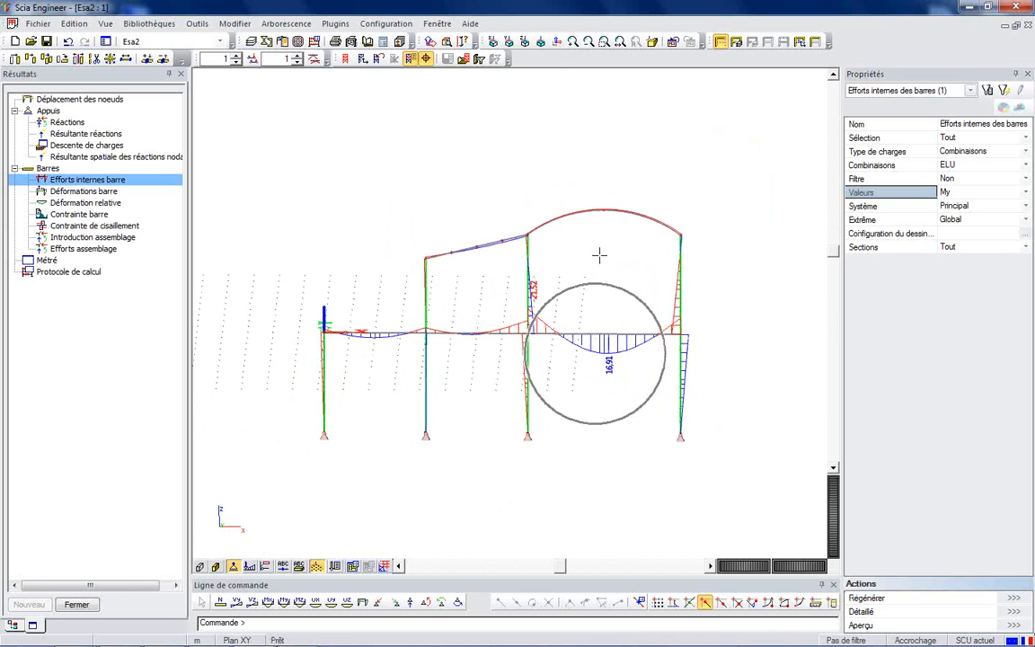
pyautogui.click(507, 43)
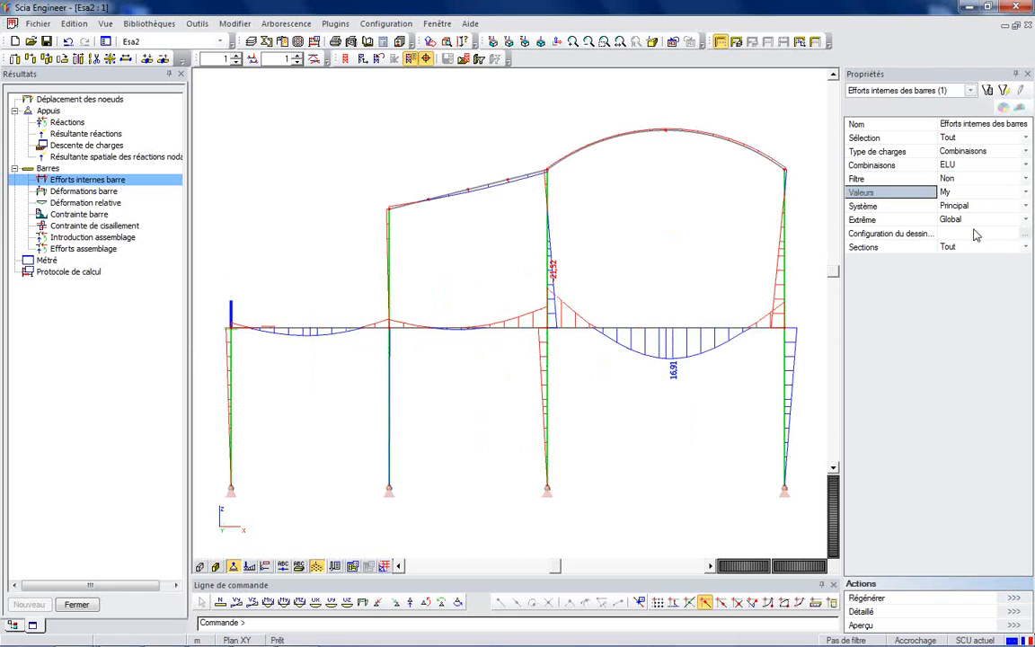
# Set the My diagram representation to Rempli, regenerate it, and set the extreme values to Elément.
pyautogui.click(1026, 233)
pyautogui.click(652, 174)
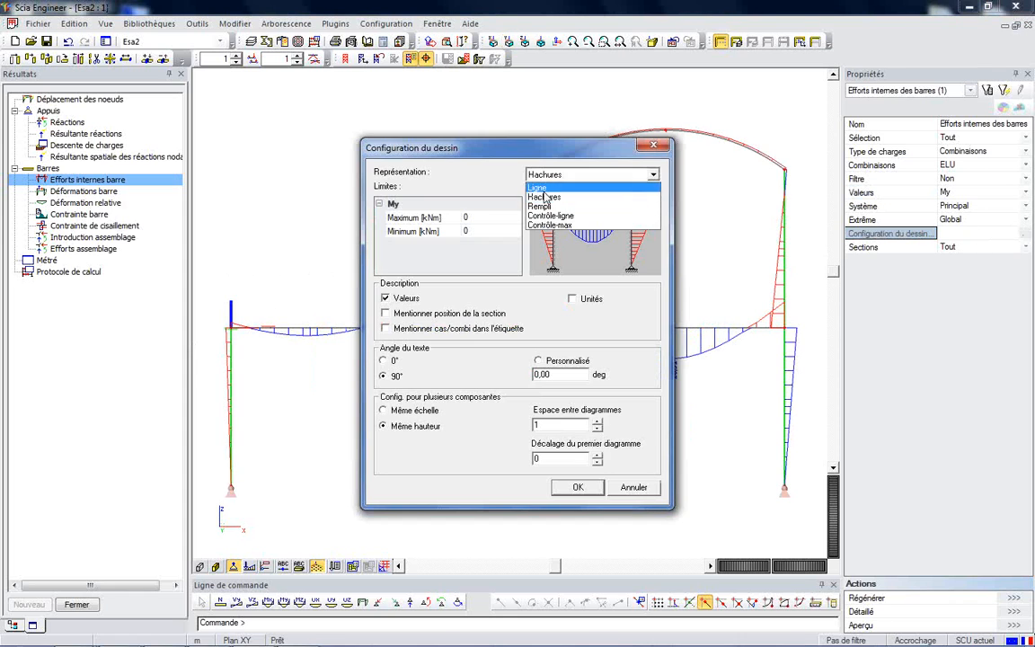
pyautogui.click(543, 207)
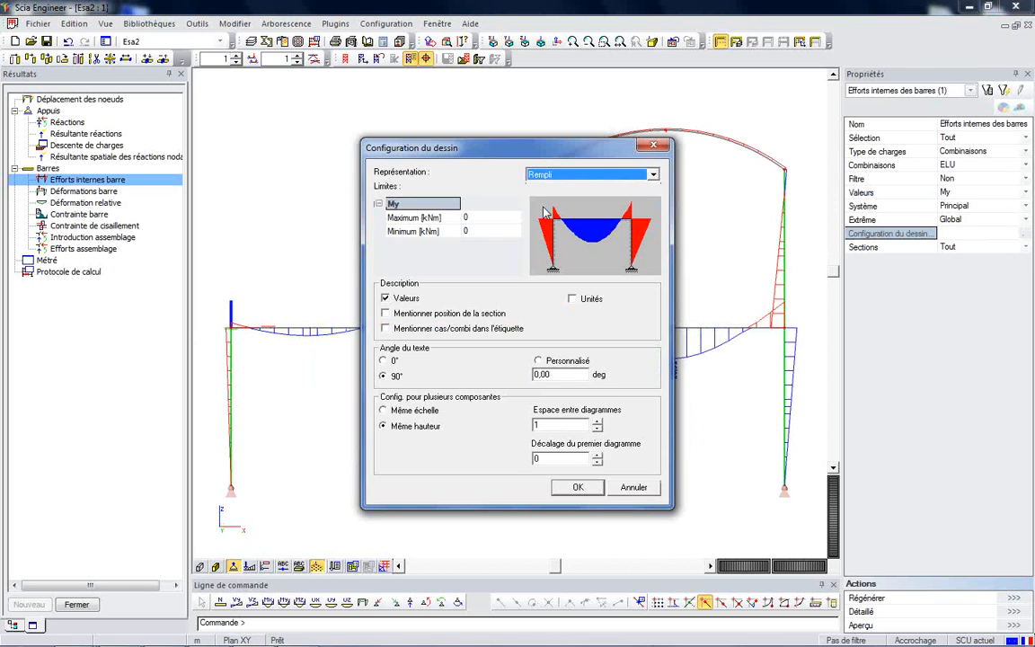
pyautogui.click(575, 487)
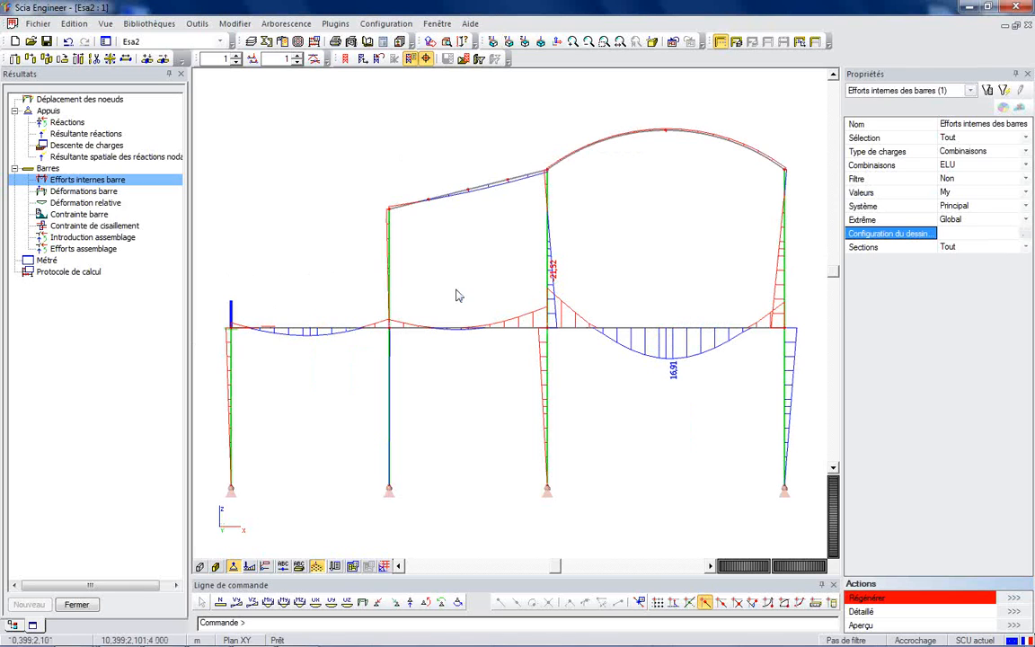
pyautogui.click(1014, 598)
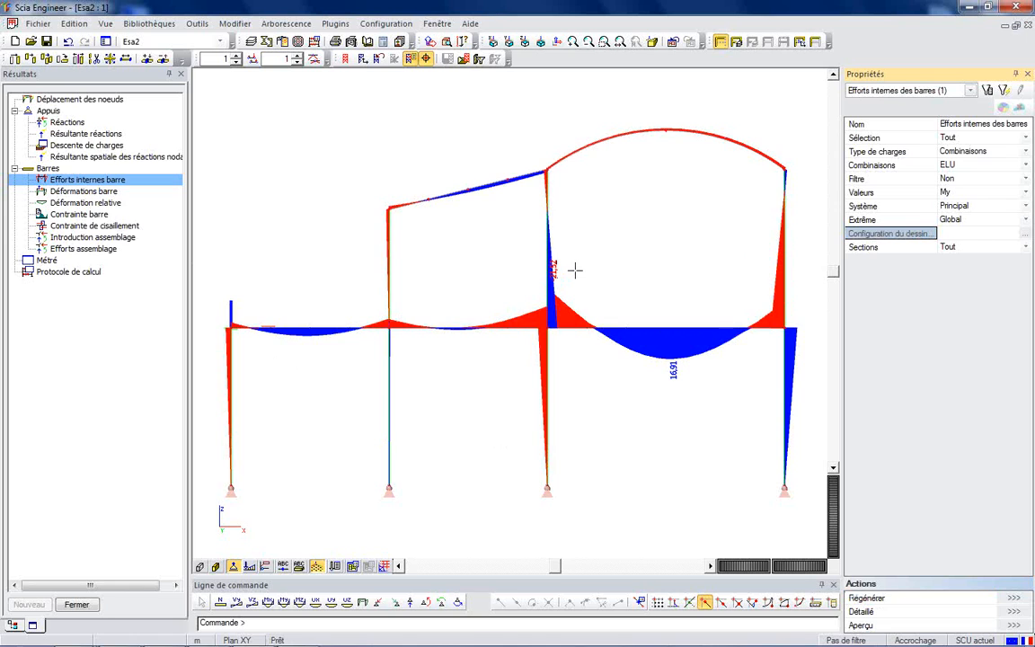
pyautogui.click(976, 221)
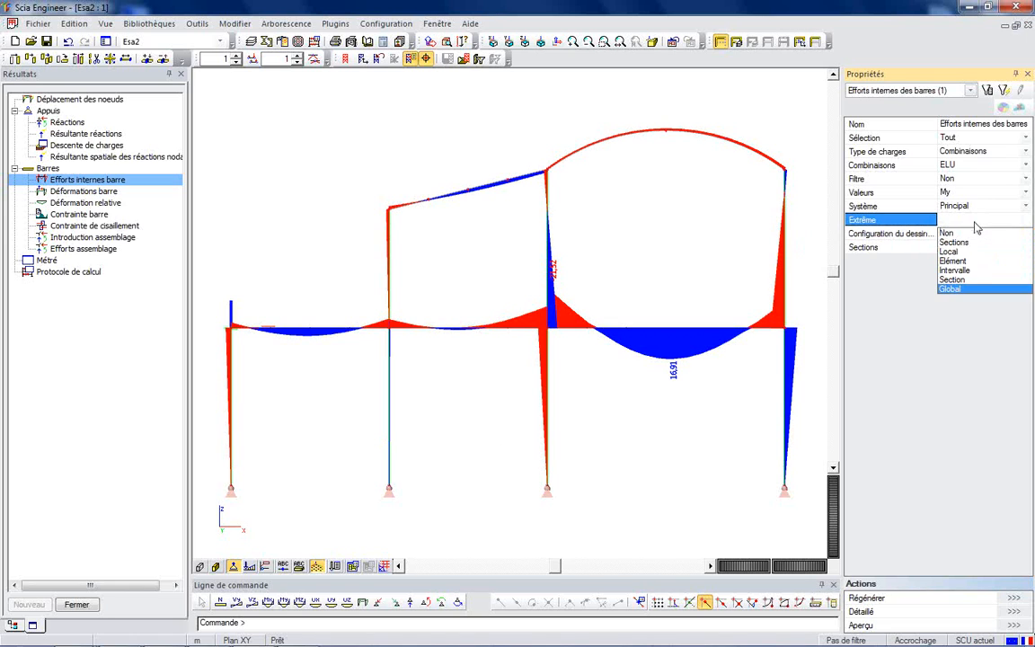
pyautogui.click(953, 261)
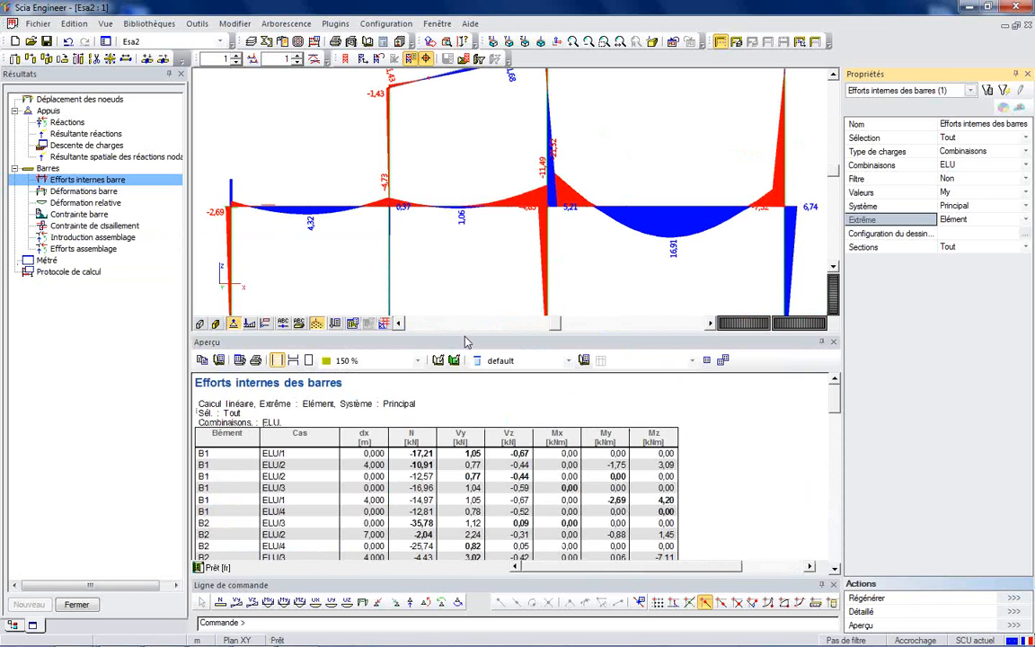
# Enlarge the internal forces preview, examine its N, Vz and Mz columns, and close it to review the My diagrams.
pyautogui.moveTo(466, 338); pyautogui.dragTo(442, 171)
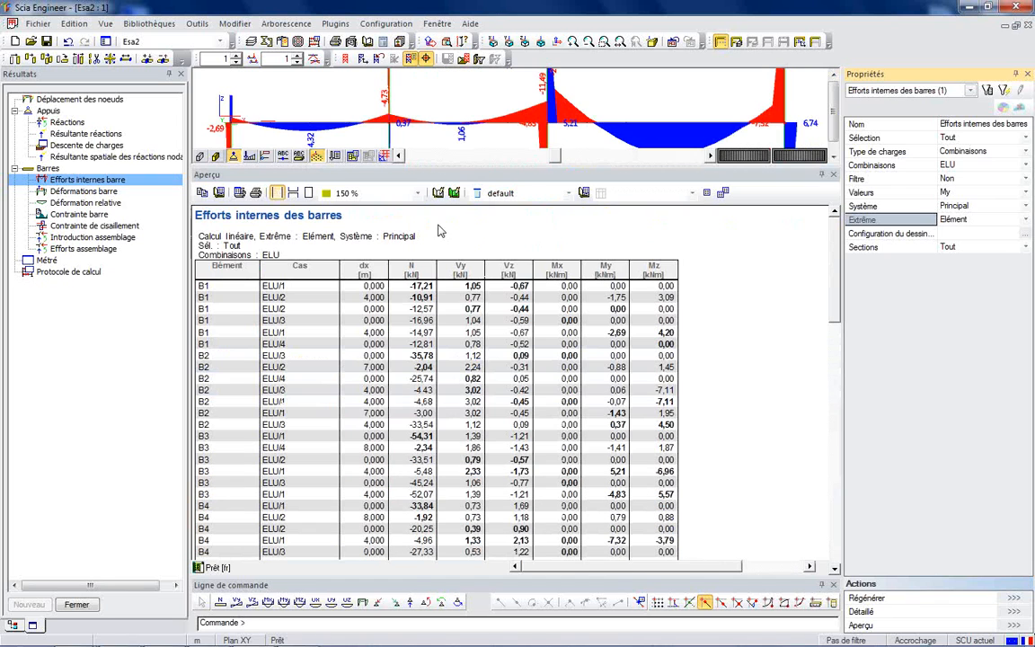
pyautogui.moveTo(835, 264); pyautogui.dragTo(836, 226)
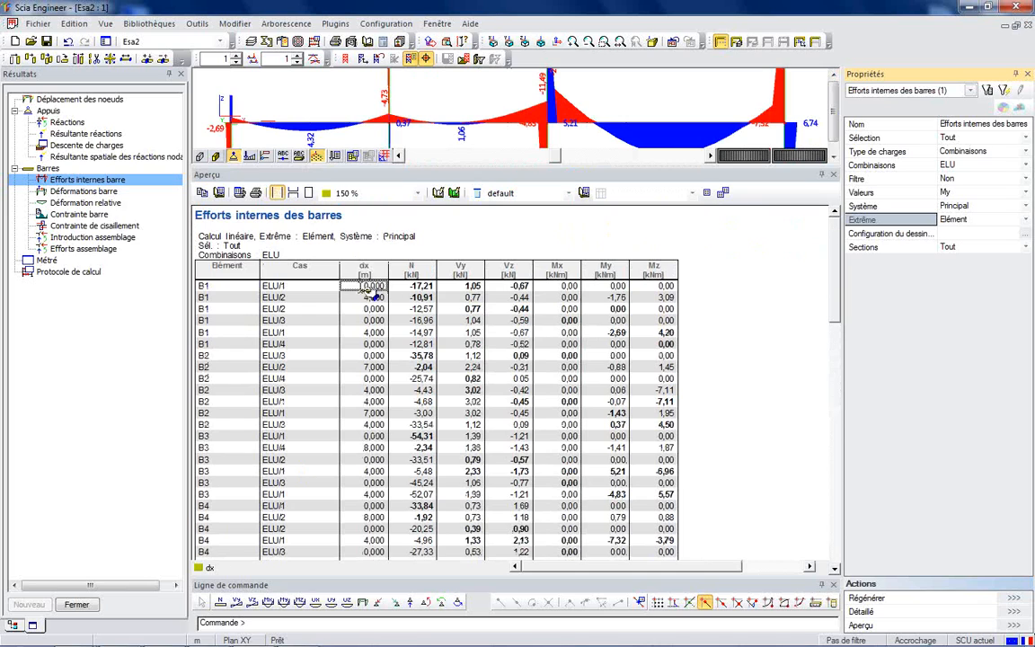
pyautogui.click(411, 267)
pyautogui.click(509, 272)
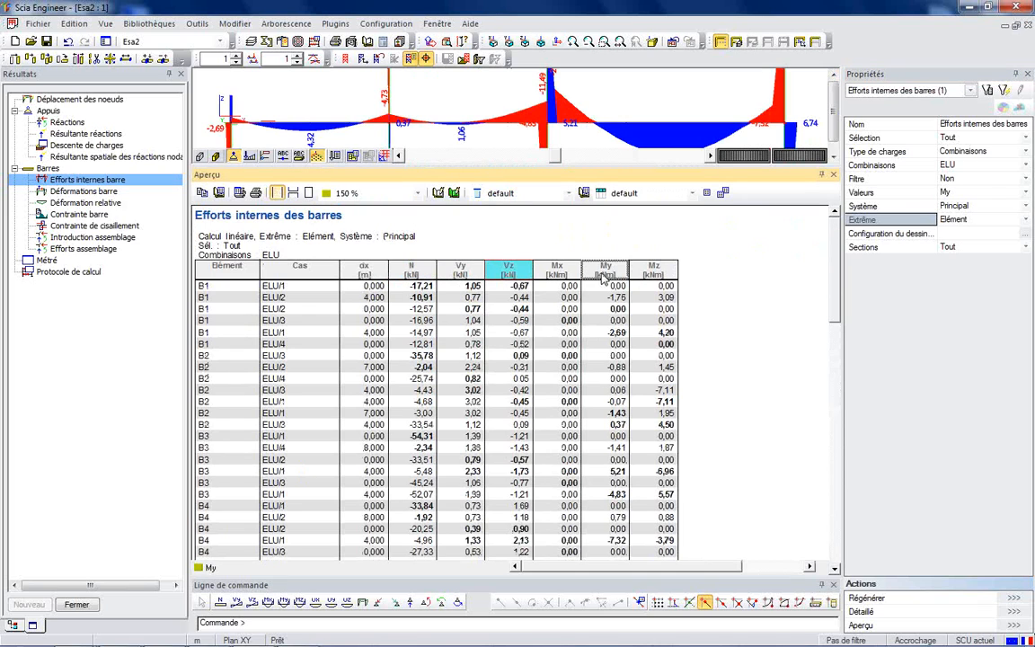
pyautogui.click(654, 269)
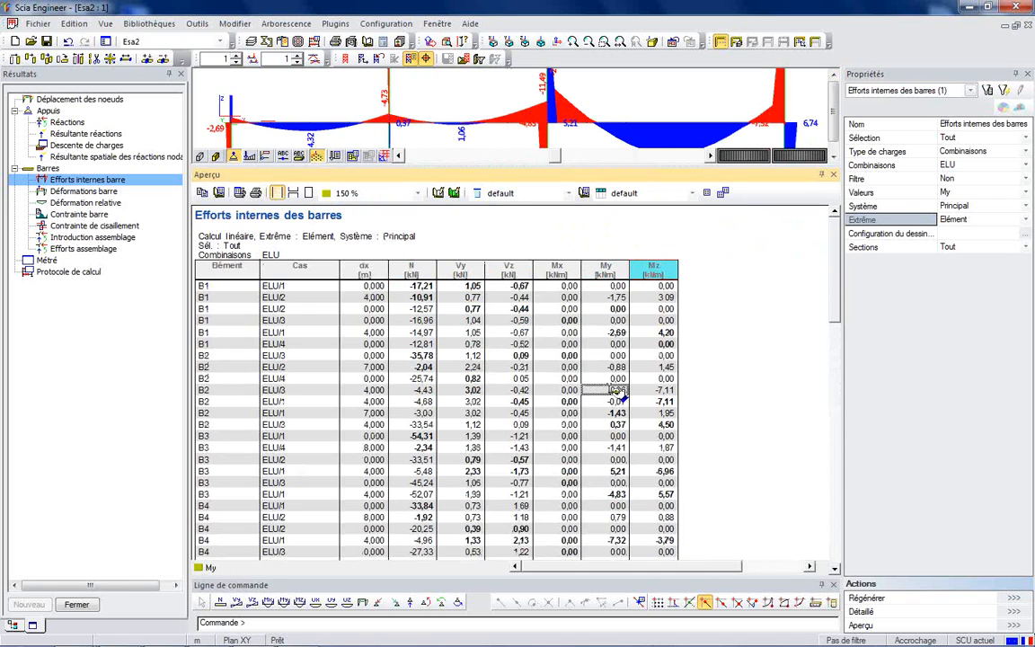
pyautogui.click(834, 175)
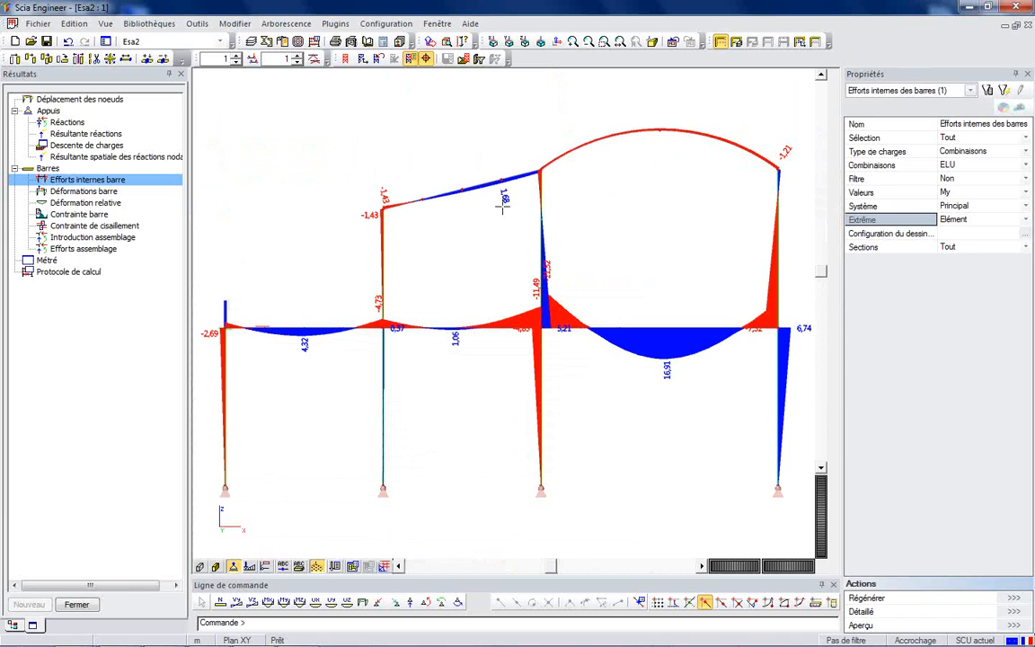
pyautogui.scroll(-2, 503, 209)
pyautogui.keyDown('ctrl'); pyautogui.moveTo(641, 225); pyautogui.dragTo(606, 194, button='right'); pyautogui.keyUp('ctrl')
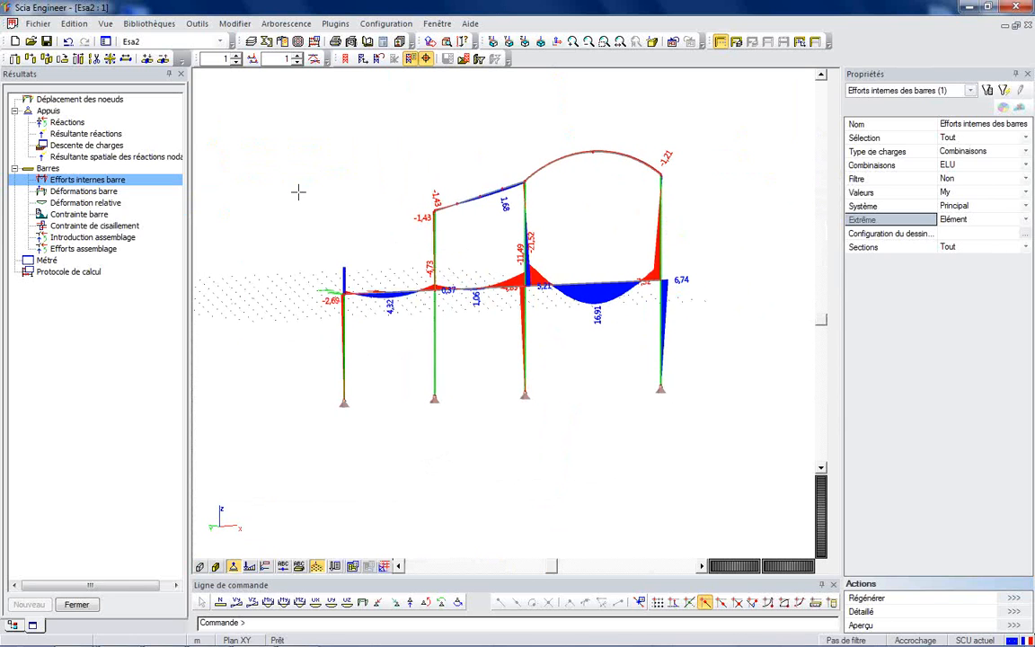
# Look over the member deformation and stress result settings and regenerate the Métré (bill of quantities) result.
pyautogui.click(81, 190)
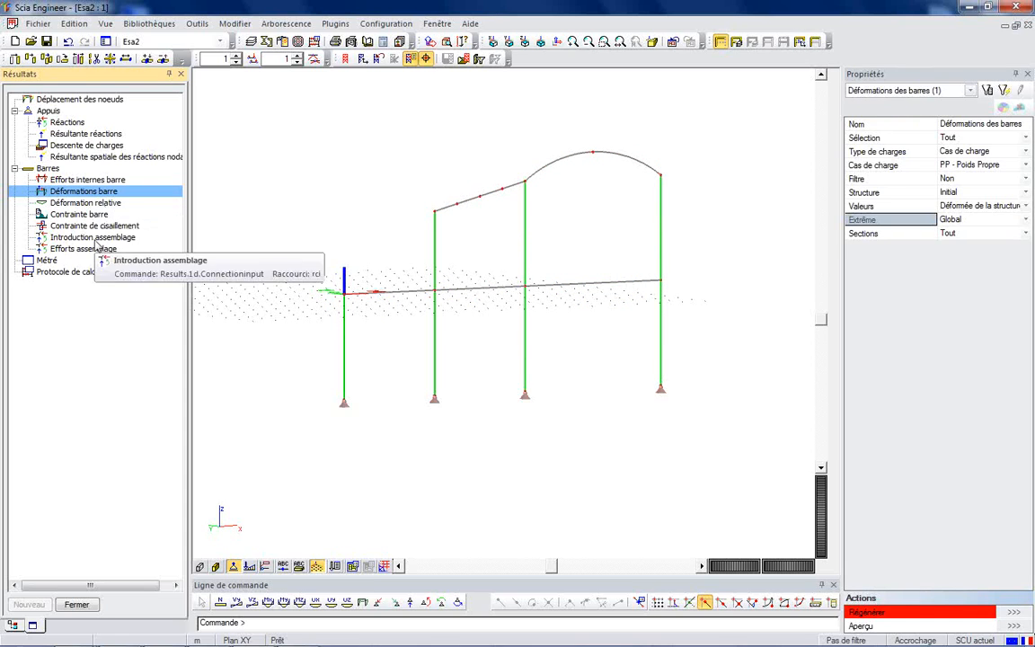
pyautogui.click(79, 214)
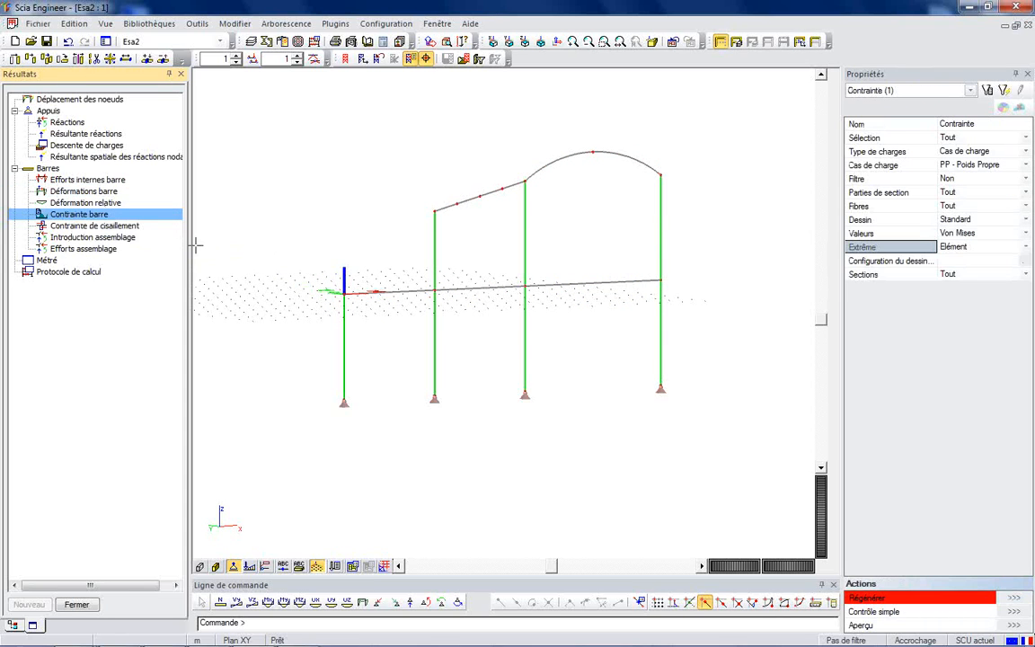
pyautogui.click(46, 260)
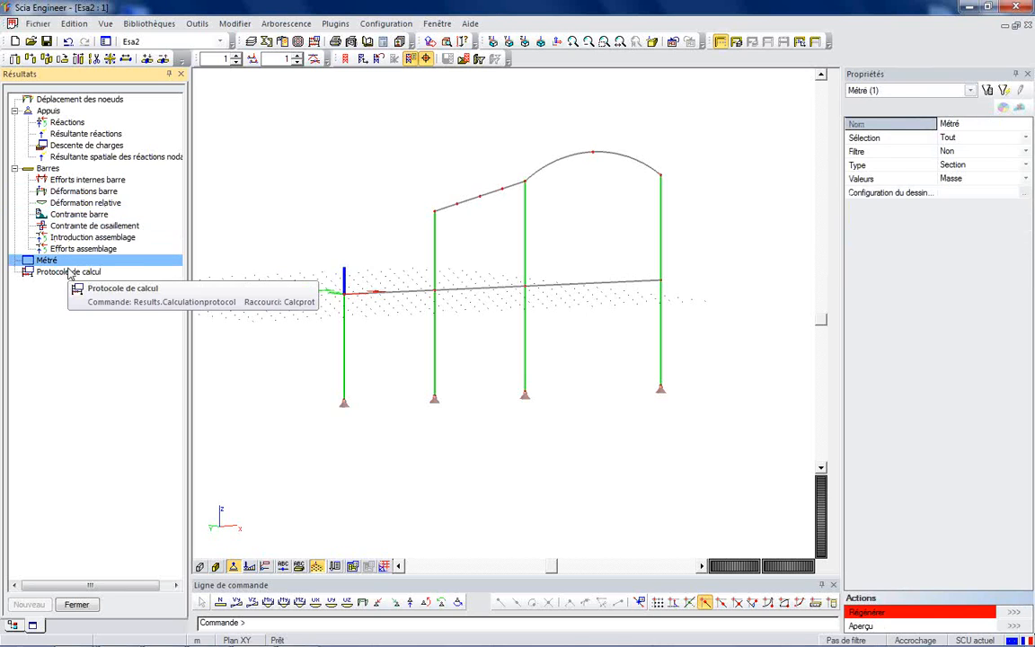
pyautogui.click(1014, 612)
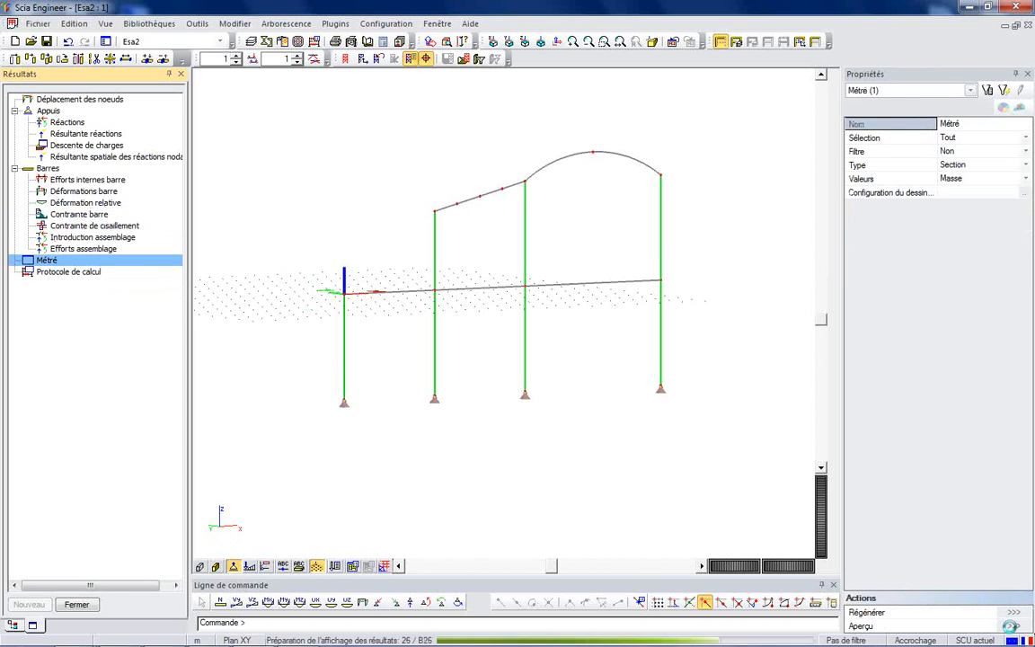
# Preview the Métré table, examine its unit mass values per section, and close the preview and the results service.
pyautogui.click(1014, 625)
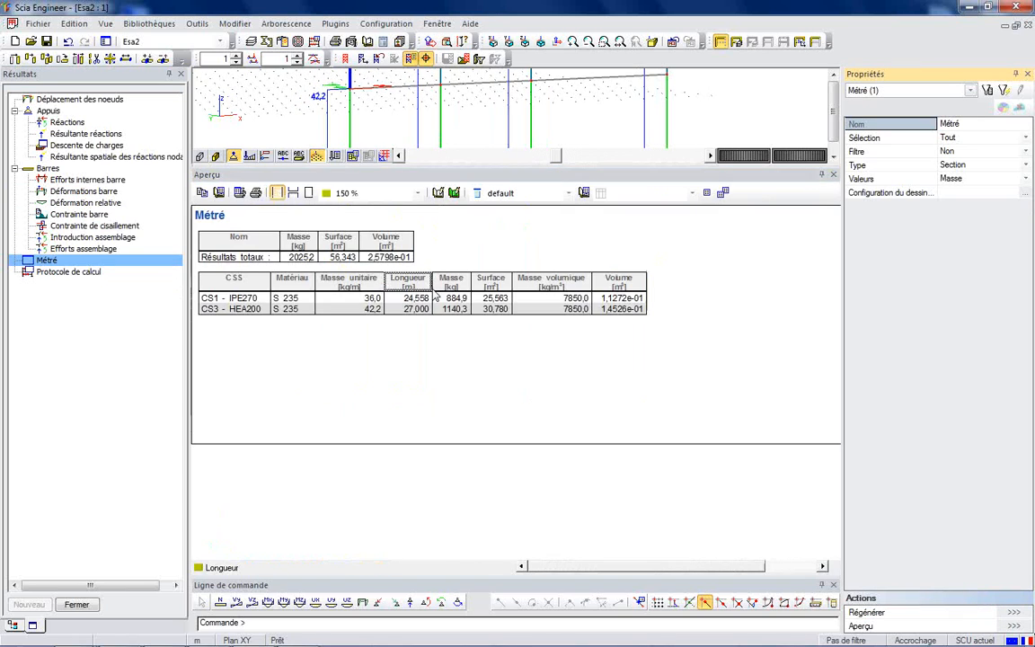
pyautogui.click(254, 310)
pyautogui.click(336, 284)
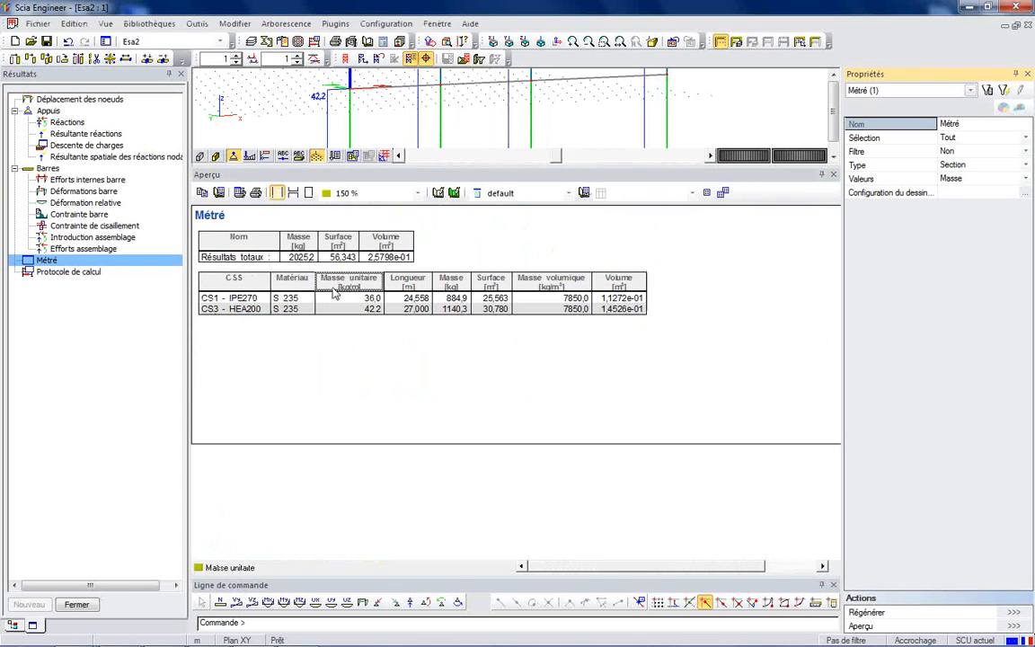
pyautogui.click(373, 311)
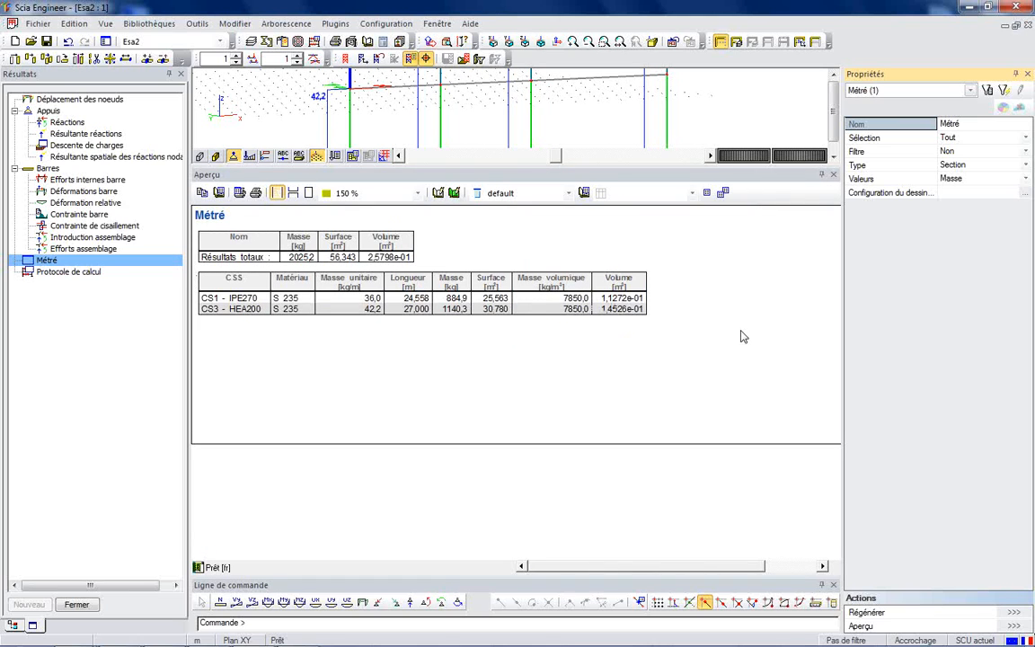
pyautogui.click(834, 175)
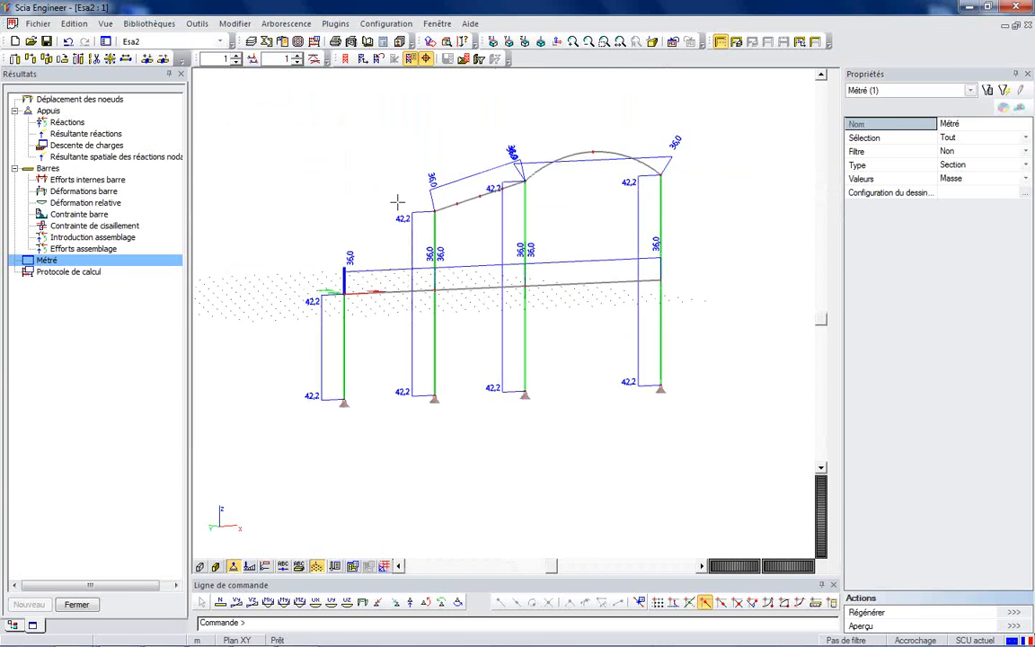
pyautogui.click(77, 604)
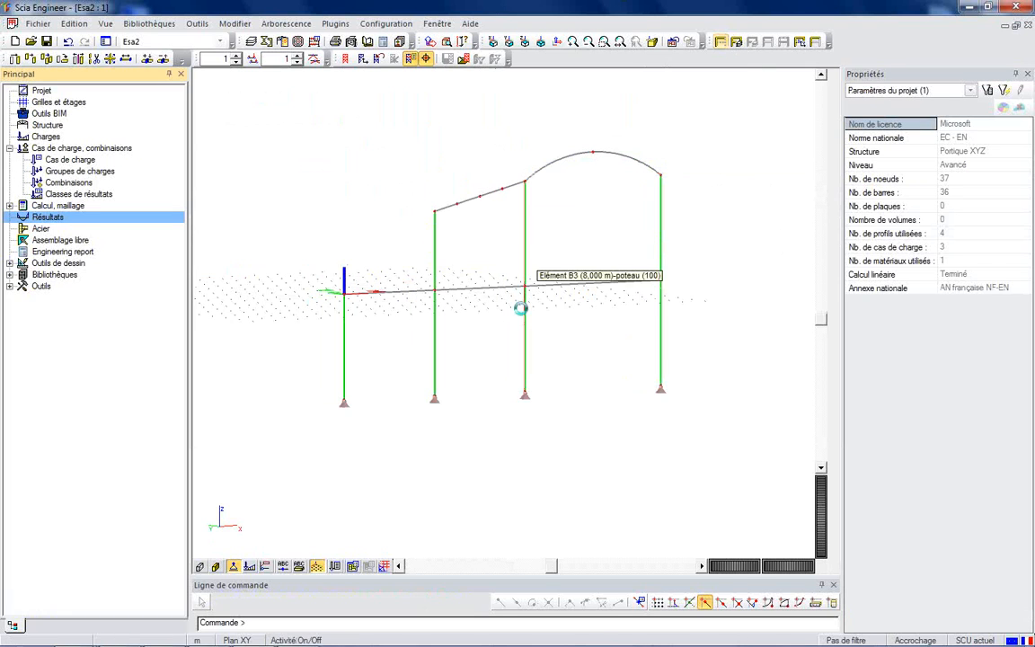
# Open the Contrôle check of the steel members under Contrôles ELU in the Acier service, with the whole frame in perspective view.
pyautogui.scroll(-2, 623, 299)
pyautogui.keyDown('ctrl'); pyautogui.moveTo(670, 296); pyautogui.dragTo(590, 325, button='right'); pyautogui.keyUp('ctrl')
pyautogui.scroll(3, 590, 325)
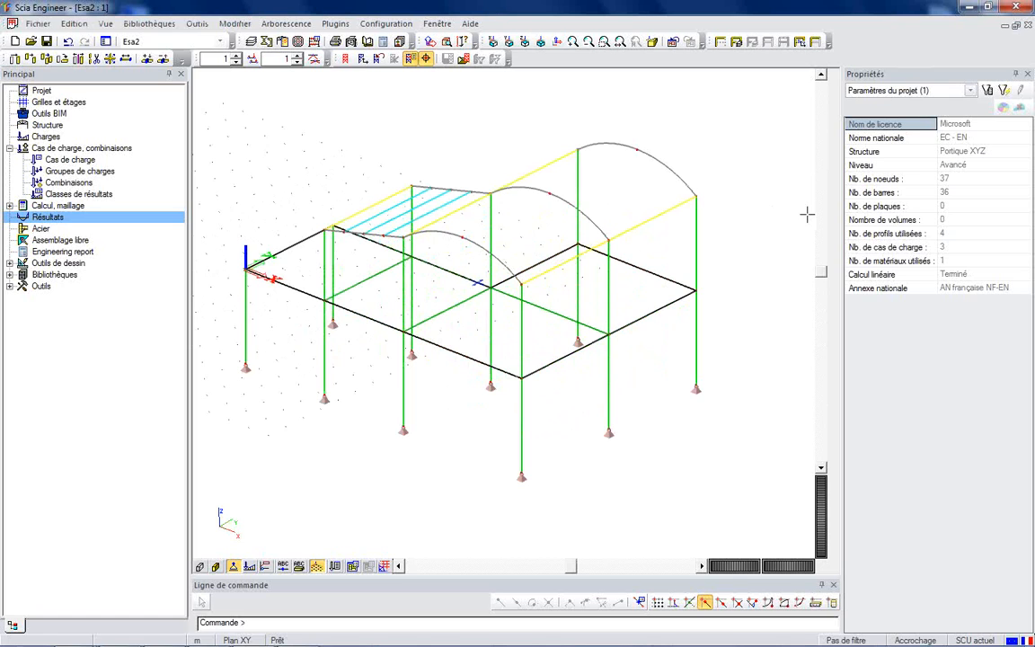
pyautogui.click(37, 228)
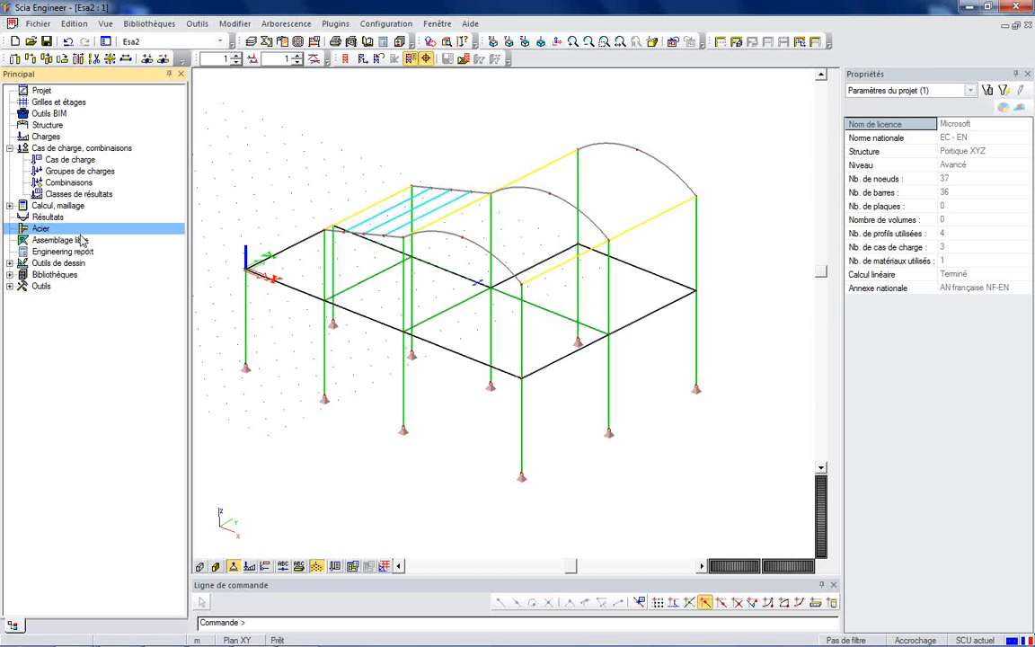
pyautogui.keyDown('ctrl'); pyautogui.moveTo(402, 474); pyautogui.dragTo(422, 450, button='right'); pyautogui.keyUp('ctrl')
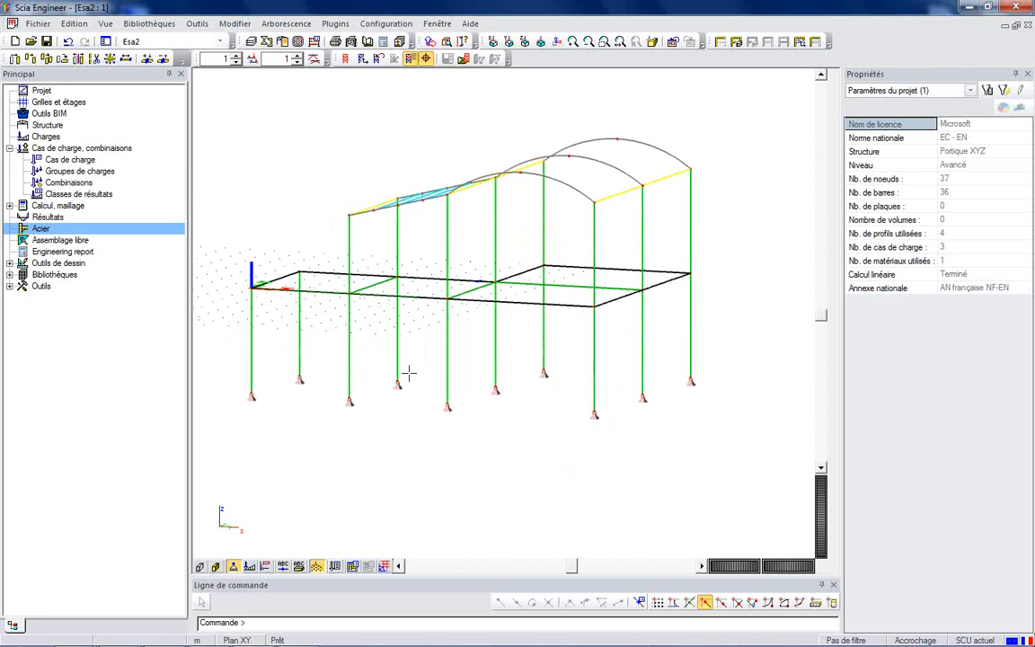
pyautogui.doubleClick(34, 232)
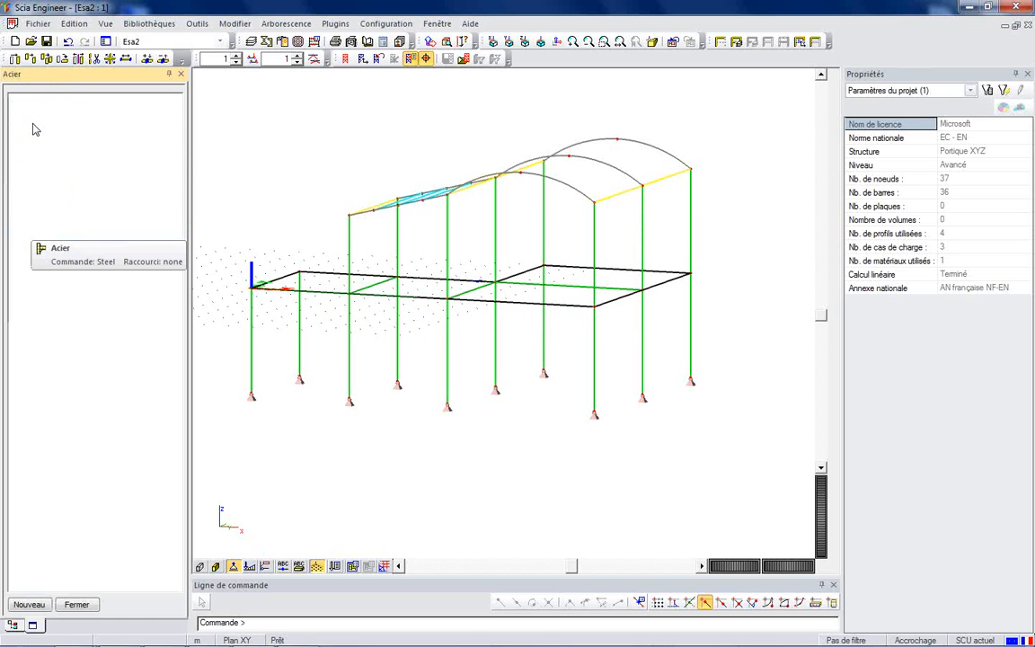
pyautogui.click(15, 100)
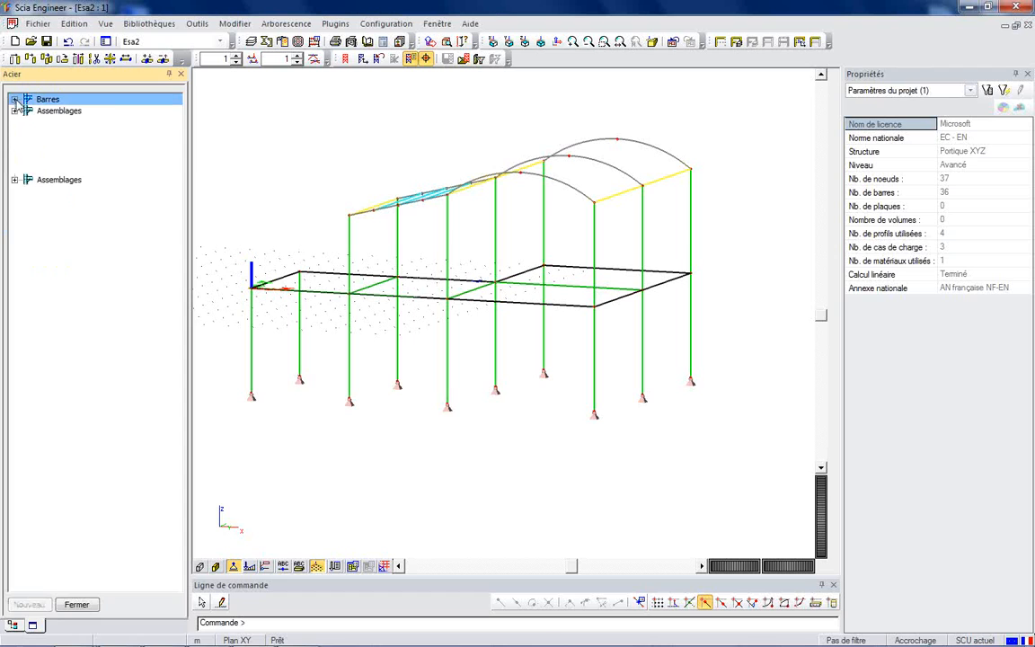
pyautogui.click(27, 157)
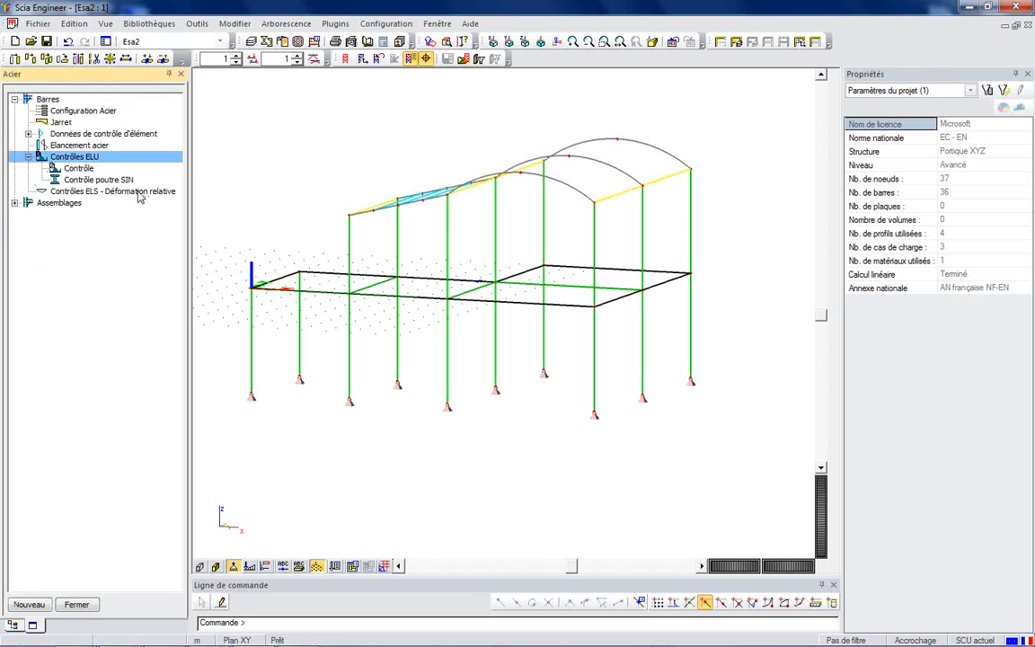
pyautogui.click(78, 169)
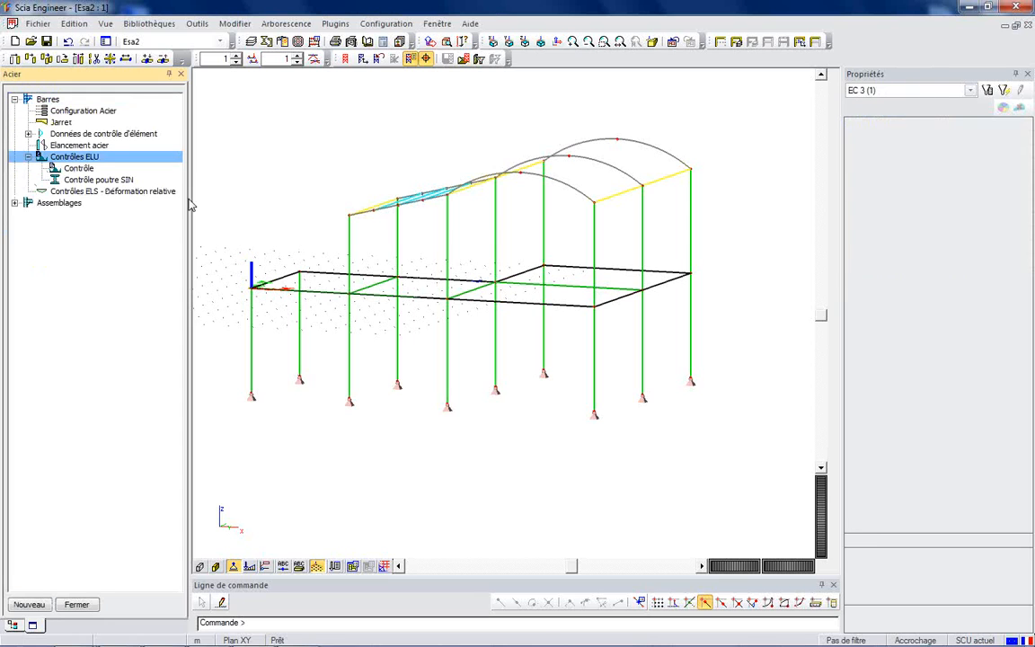
pyautogui.click(620, 45)
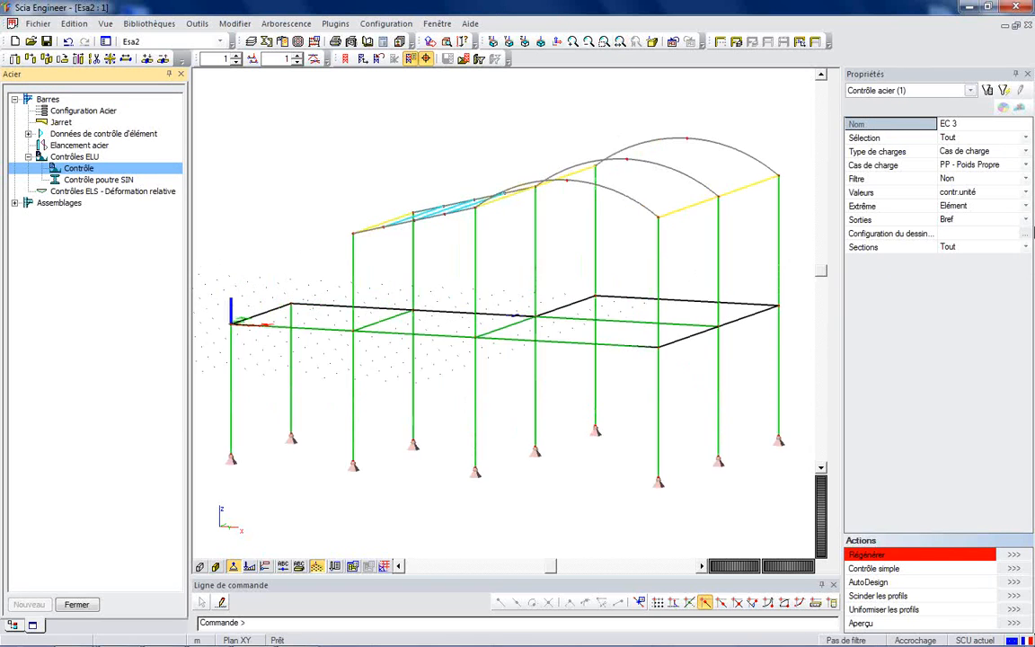
# Set the steel check's load type to Combinaisons with ELU and regenerate the contr.unité results.
pyautogui.click(984, 151)
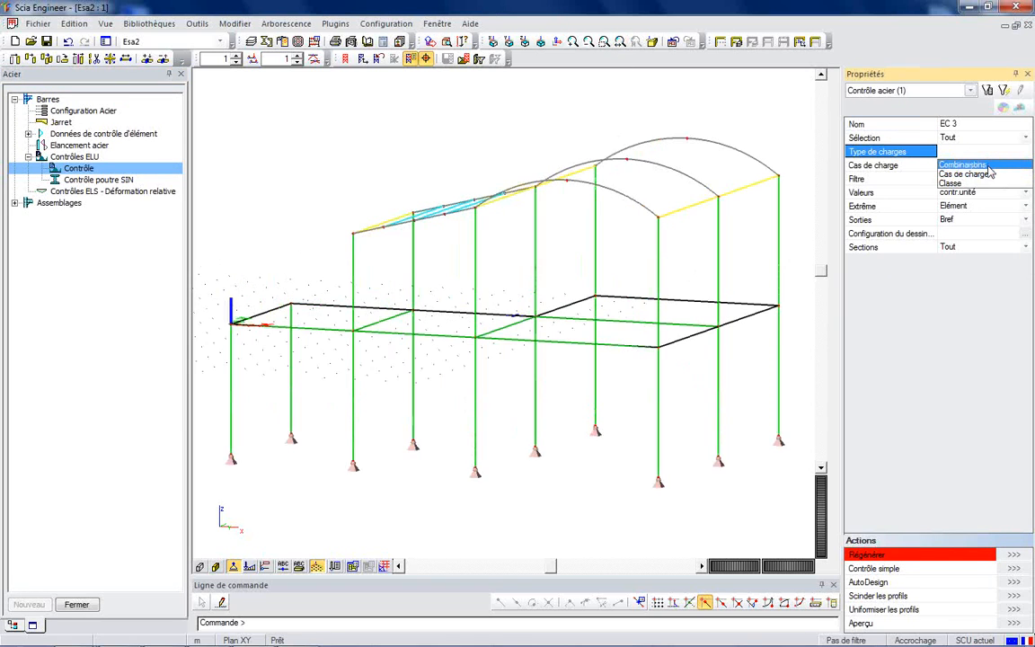
pyautogui.click(987, 165)
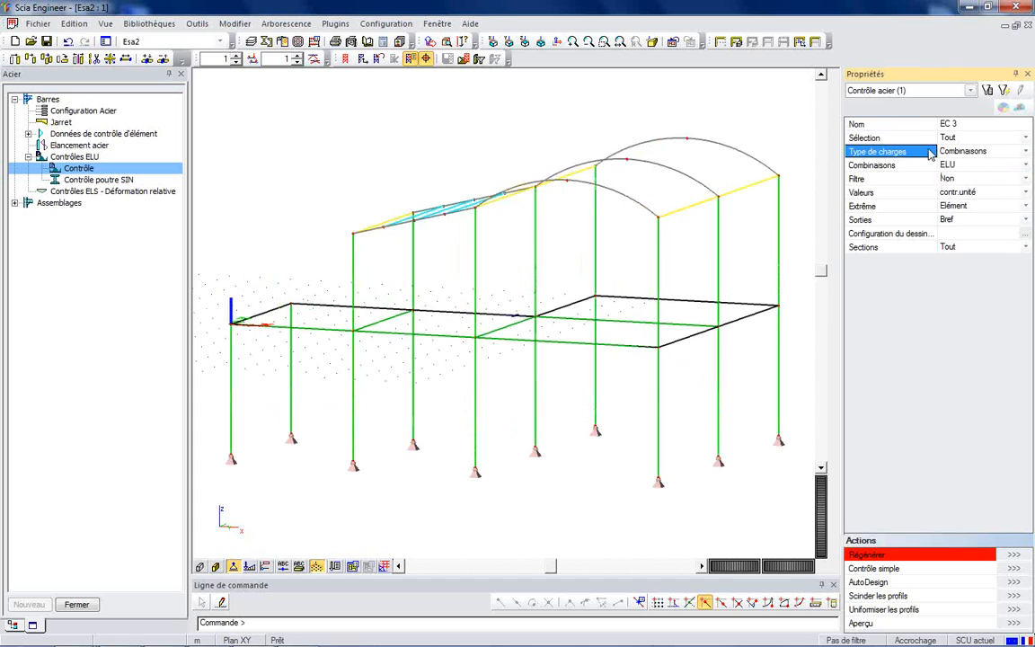
pyautogui.click(934, 192)
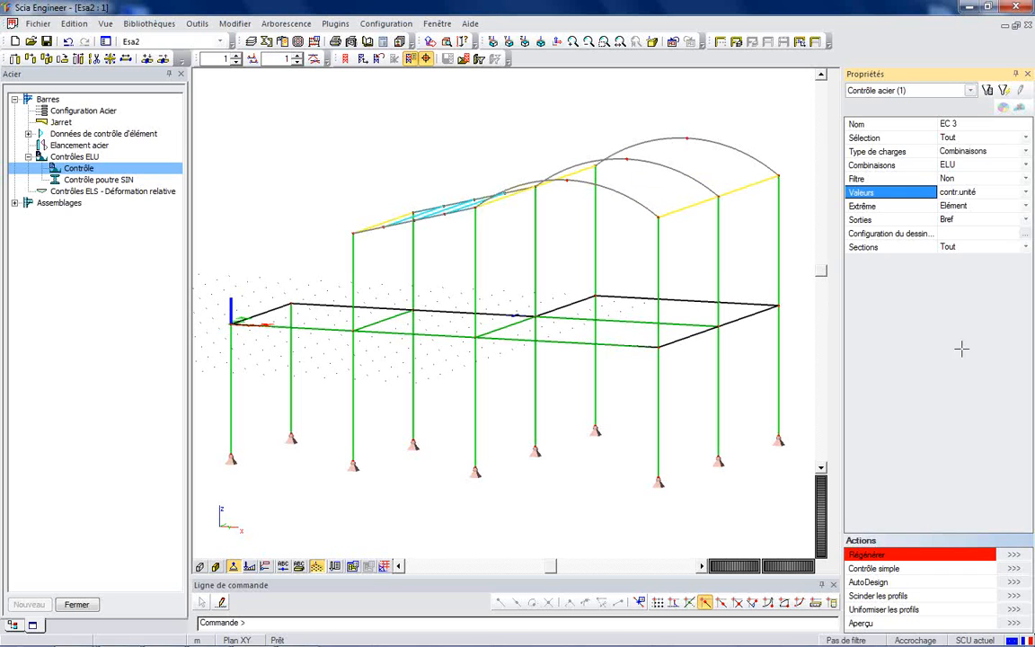
pyautogui.click(1008, 556)
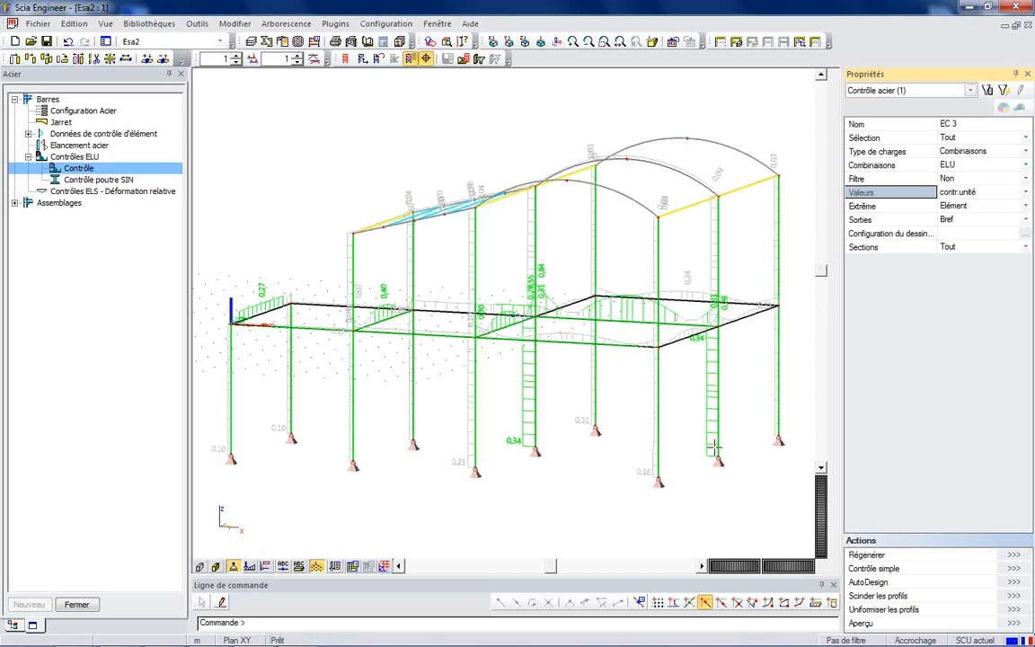
# Set the steel check's drawing representation to Contrôle-ligne and regenerate the unity check display.
pyautogui.keyDown('ctrl'); pyautogui.moveTo(575, 333); pyautogui.dragTo(644, 378, button='right'); pyautogui.keyUp('ctrl')
pyautogui.click(1027, 233)
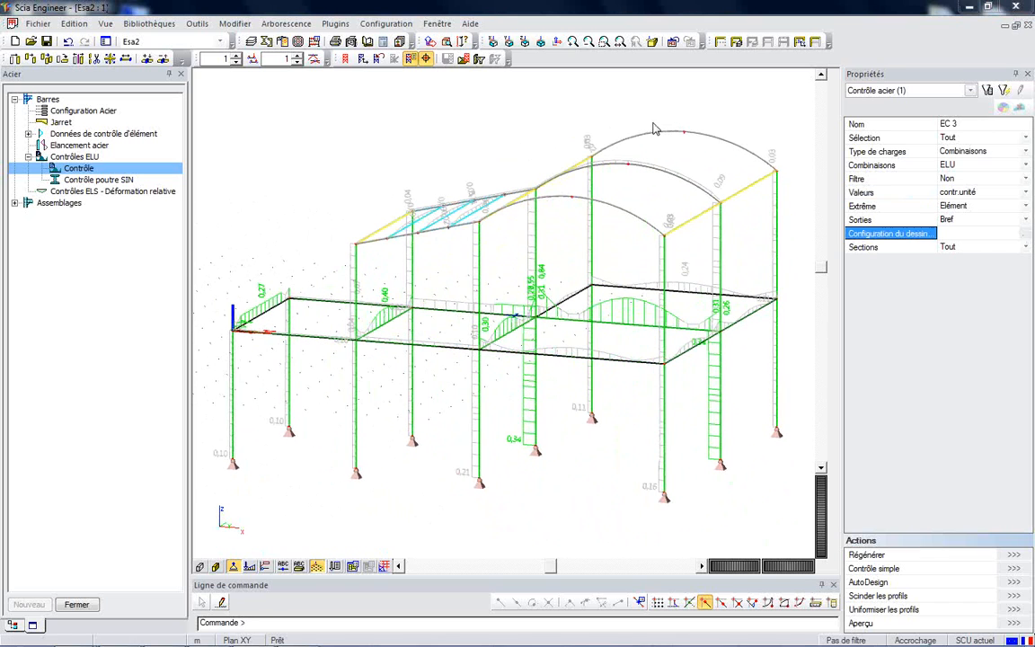
pyautogui.click(582, 175)
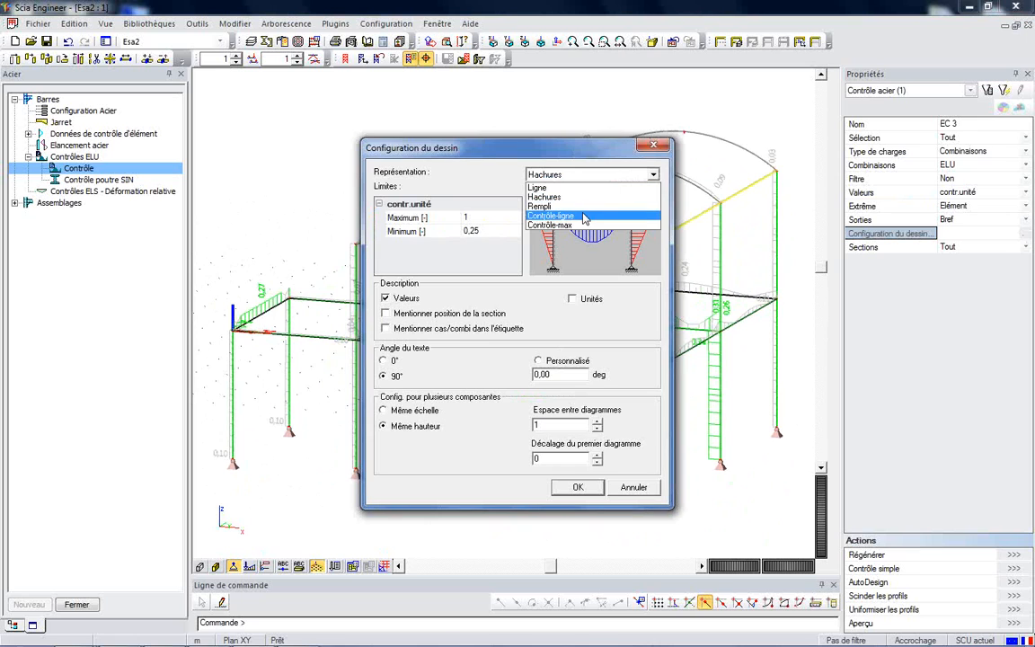
pyautogui.click(550, 216)
pyautogui.click(578, 487)
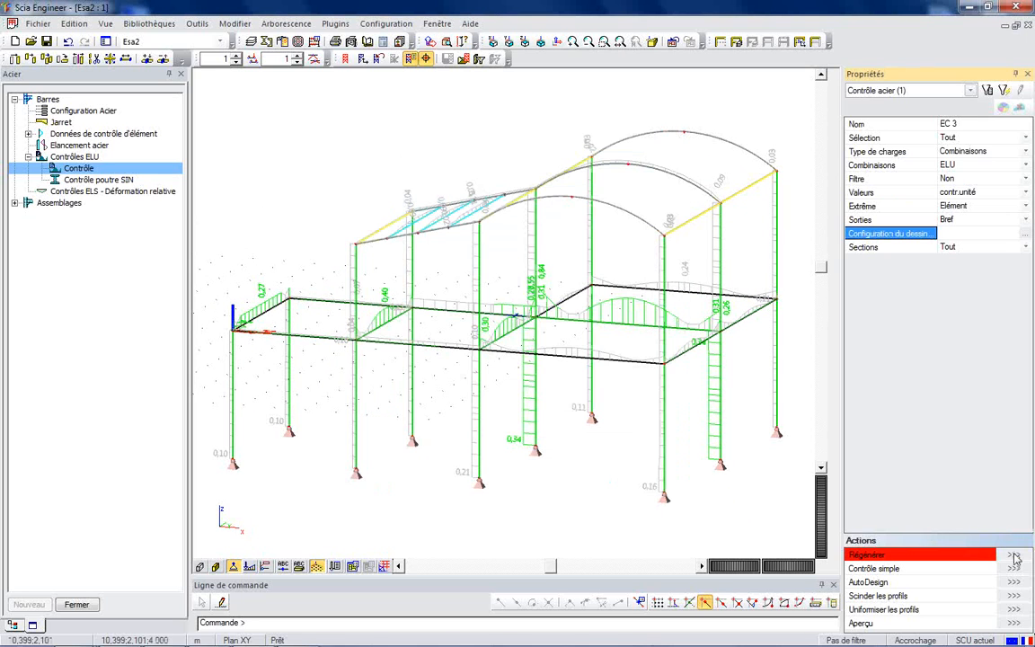
pyautogui.click(908, 554)
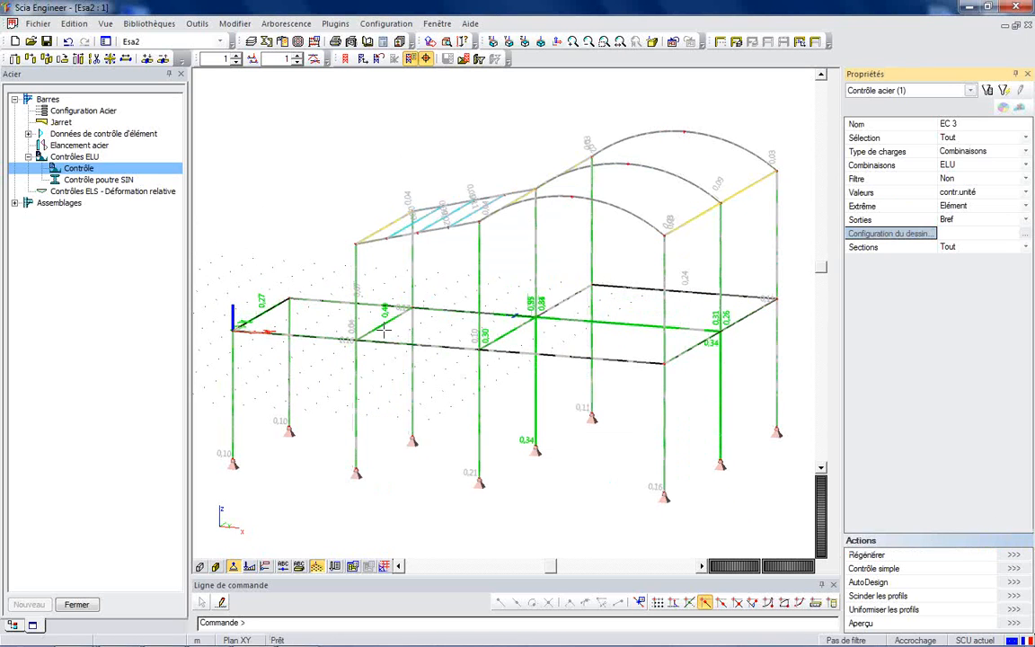
# Select interior column B13 and restrict the steel check to the current selection (Actuelle).
pyautogui.keyDown('ctrl'); pyautogui.moveTo(387, 372); pyautogui.dragTo(482, 277, button='right'); pyautogui.keyUp('ctrl')
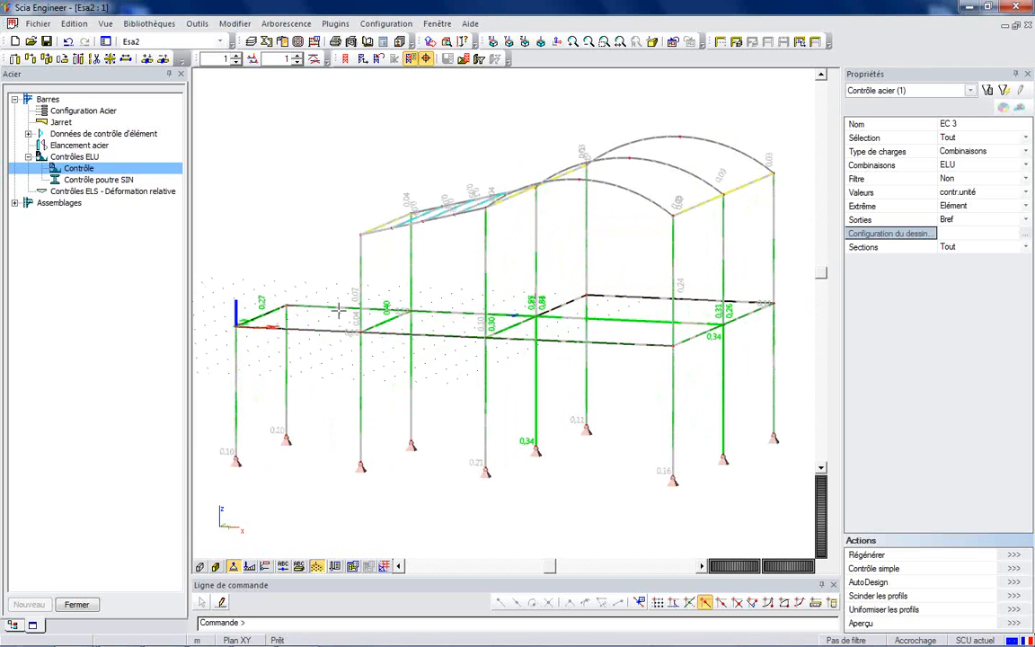
pyautogui.scroll(2, 327, 326)
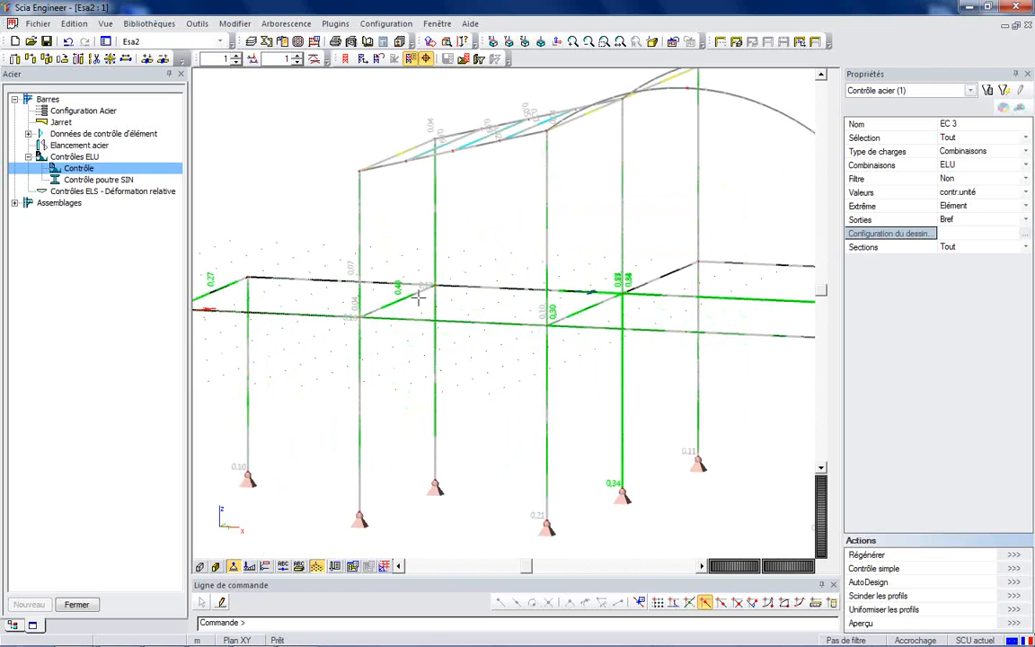
pyautogui.scroll(-2, 438, 304)
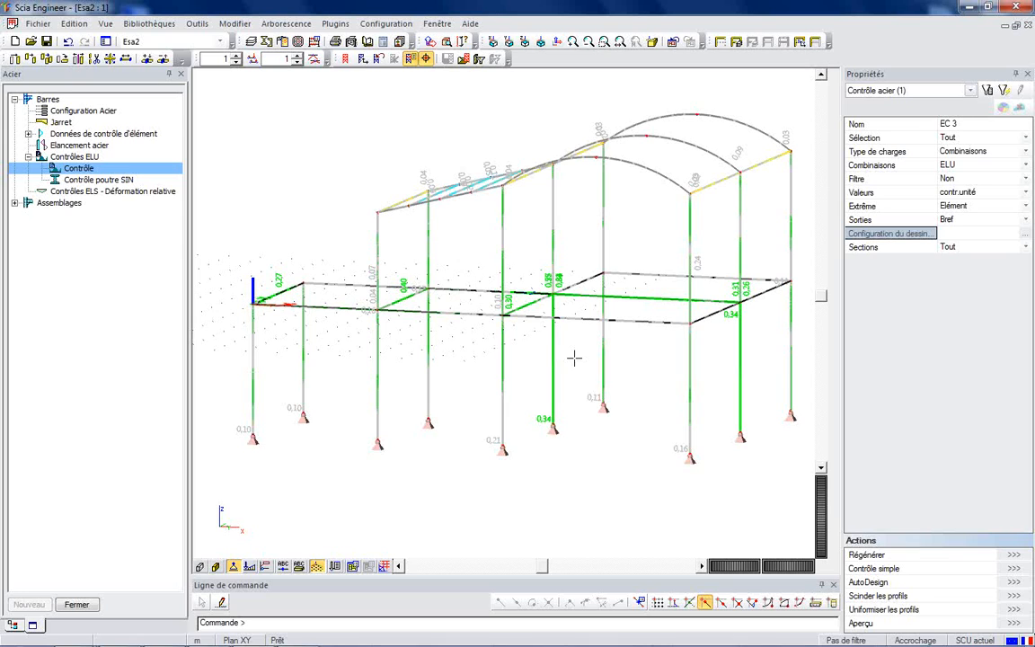
pyautogui.click(553, 234)
pyautogui.click(945, 137)
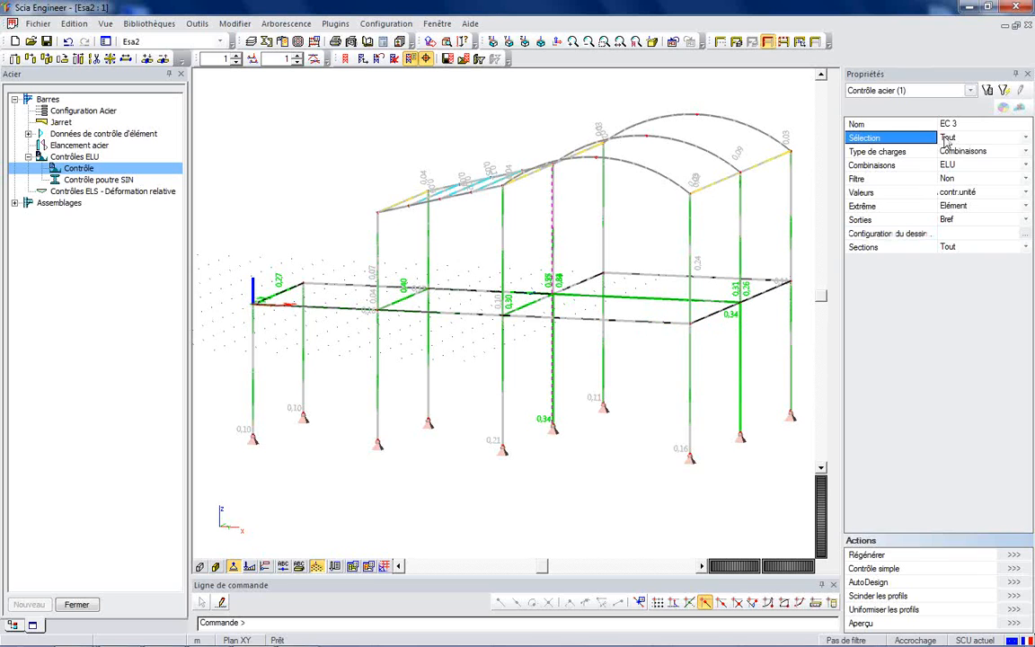
pyautogui.click(955, 152)
# Set the steel check output to Détaillé, regenerate it and display its preview report.
pyautogui.click(944, 220)
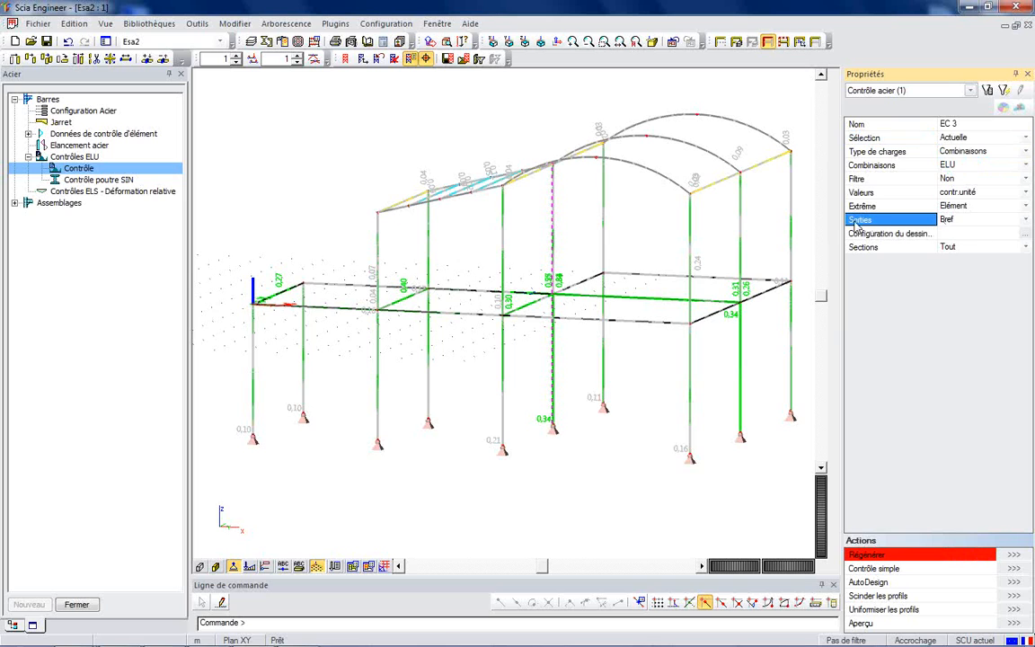
pyautogui.click(948, 221)
pyautogui.click(984, 243)
pyautogui.click(931, 558)
pyautogui.click(1016, 623)
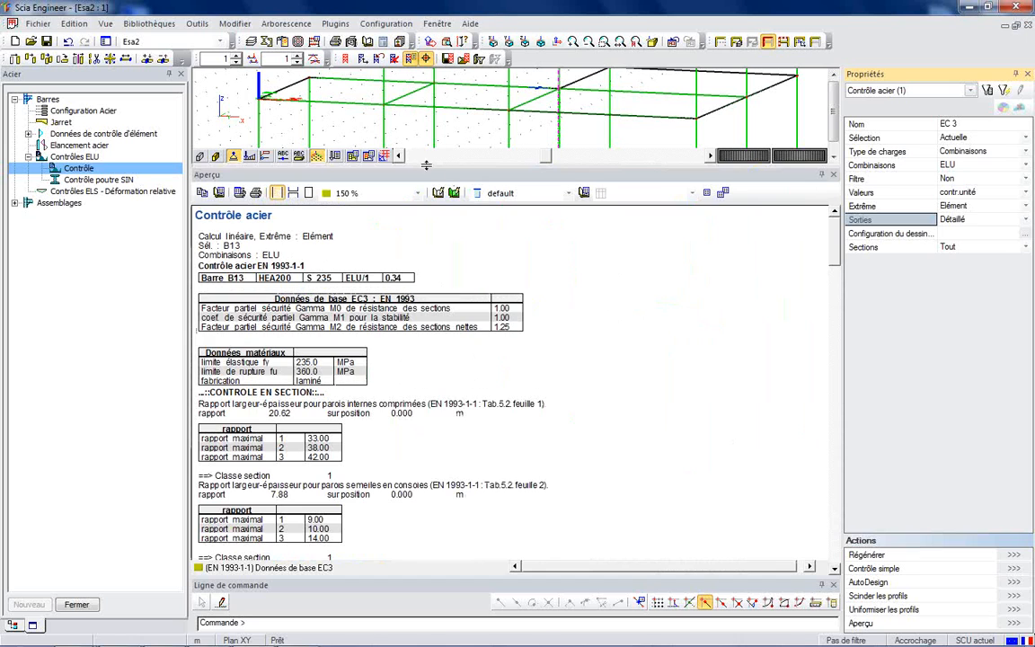
# Enlarge the Contrôle acier report and read through its section checks down to the stability check of the column.
pyautogui.moveTo(426, 165); pyautogui.dragTo(421, 75)
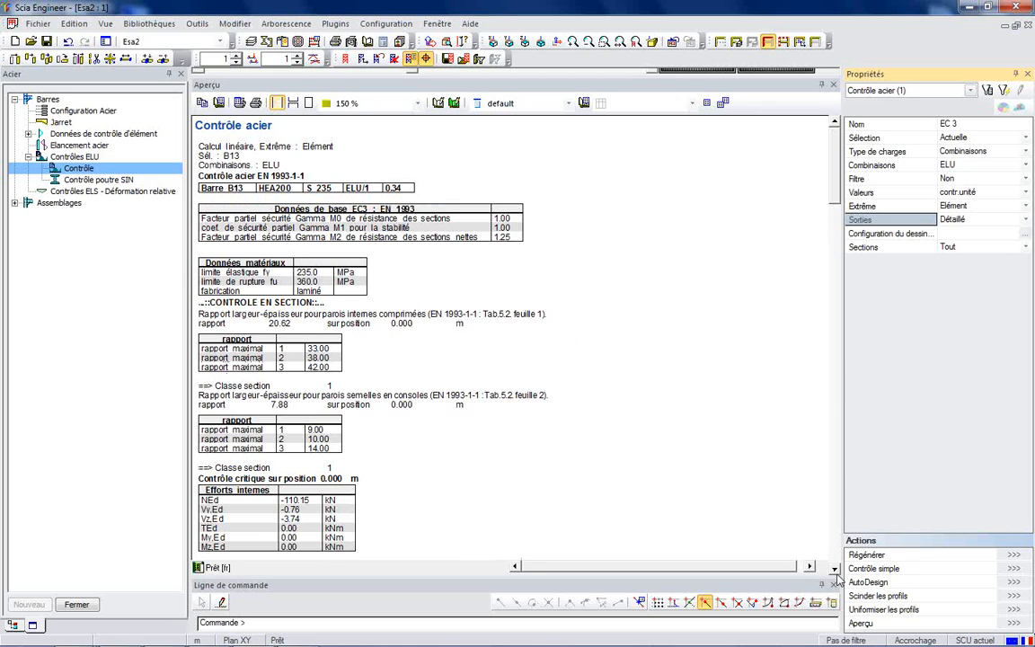
pyautogui.scroll(-3, 834, 572)
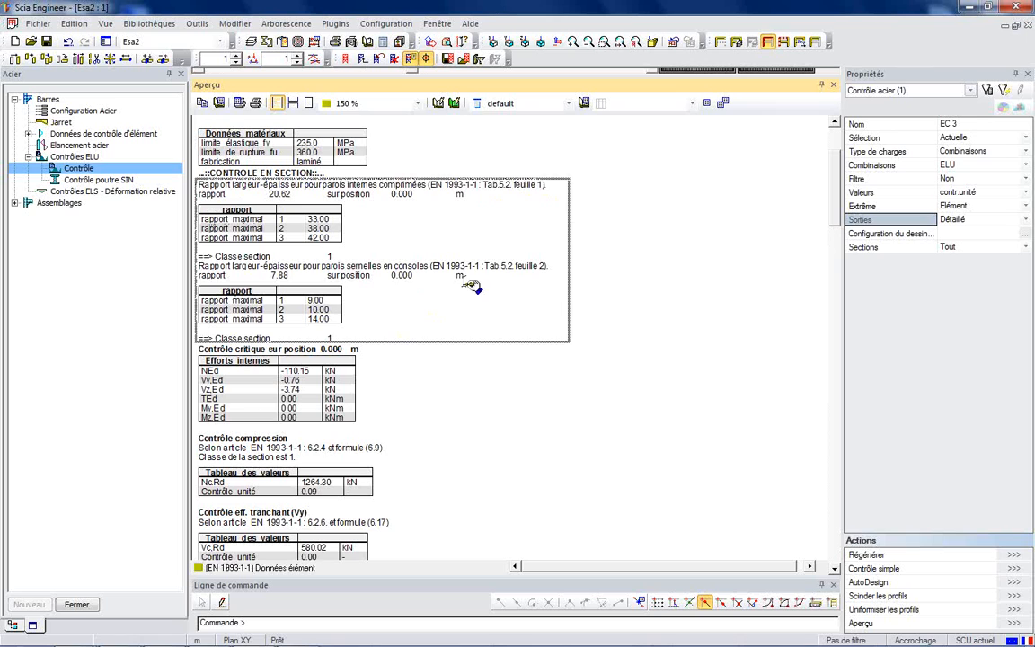
pyautogui.moveTo(836, 571); pyautogui.dragTo(836, 573)
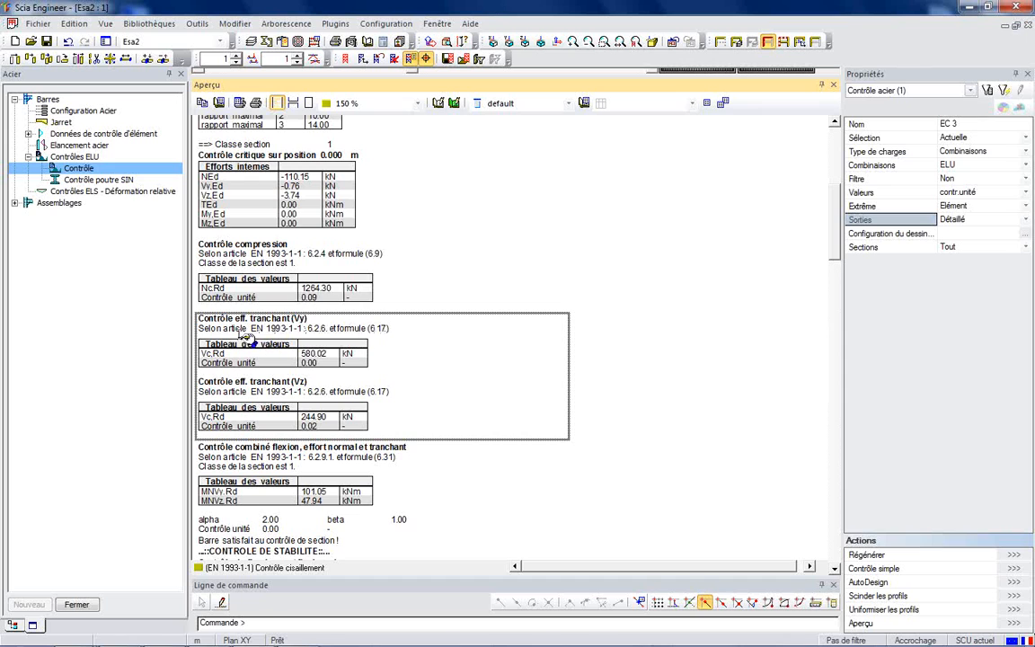
pyautogui.click(835, 569)
pyautogui.click(836, 570)
pyautogui.click(836, 570)
pyautogui.click(836, 570)
pyautogui.click(835, 570)
pyautogui.click(836, 569)
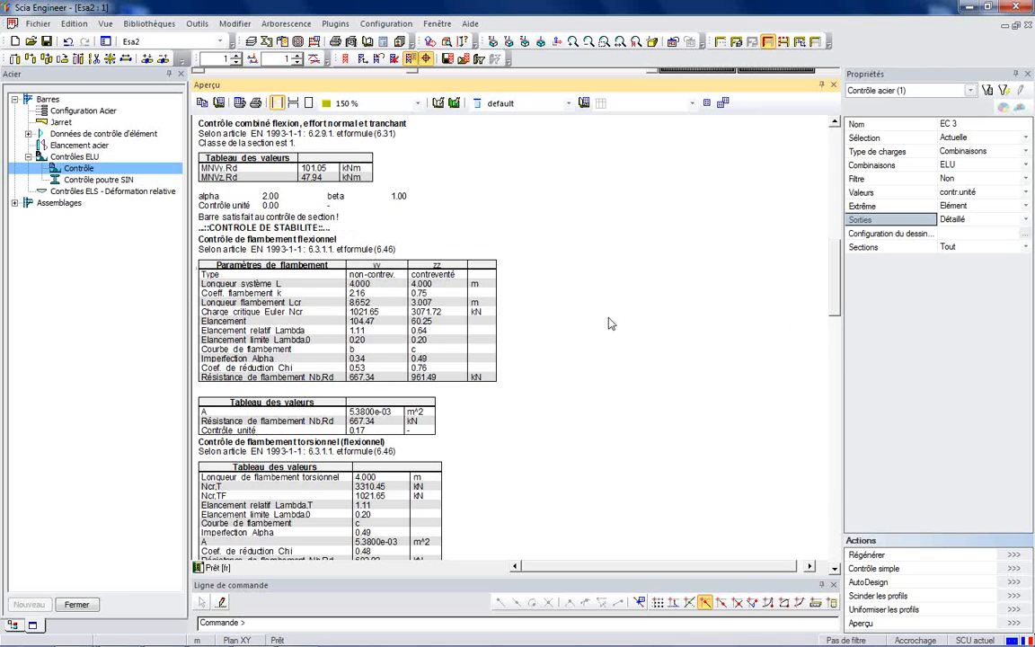
# Examine the yy system length, buckling coefficient and bracing type in the flexural buckling parameters table.
pyautogui.click(362, 284)
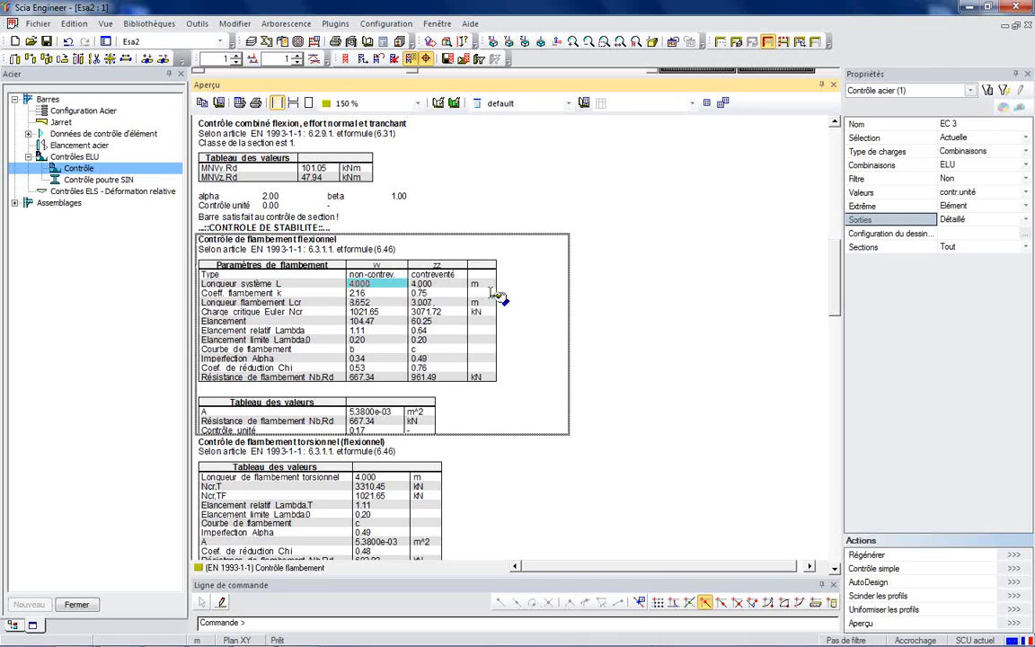
pyautogui.click(364, 292)
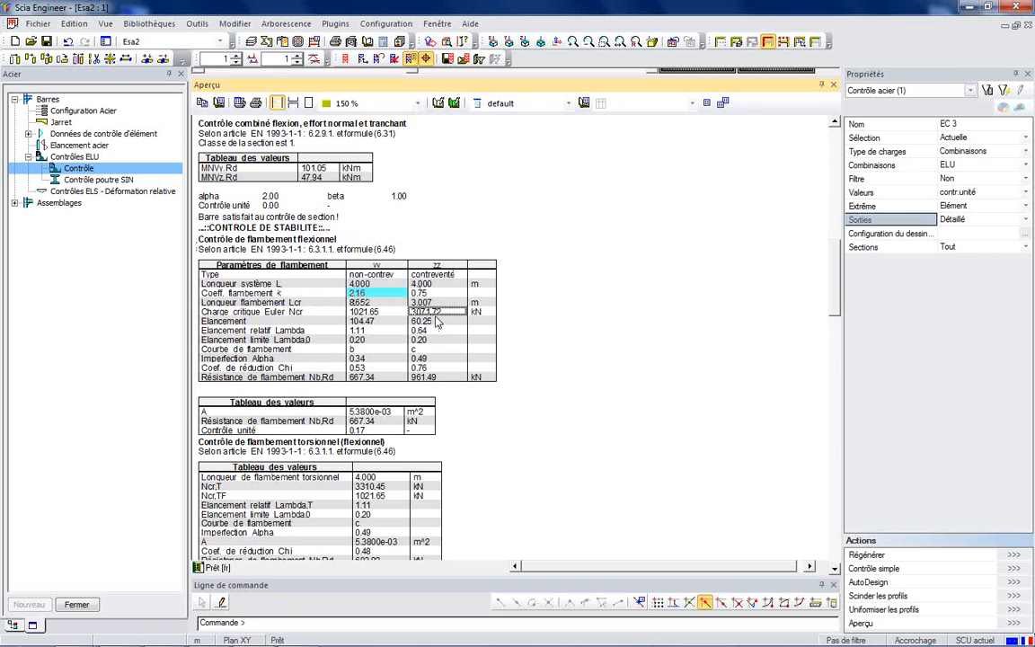
pyautogui.click(366, 285)
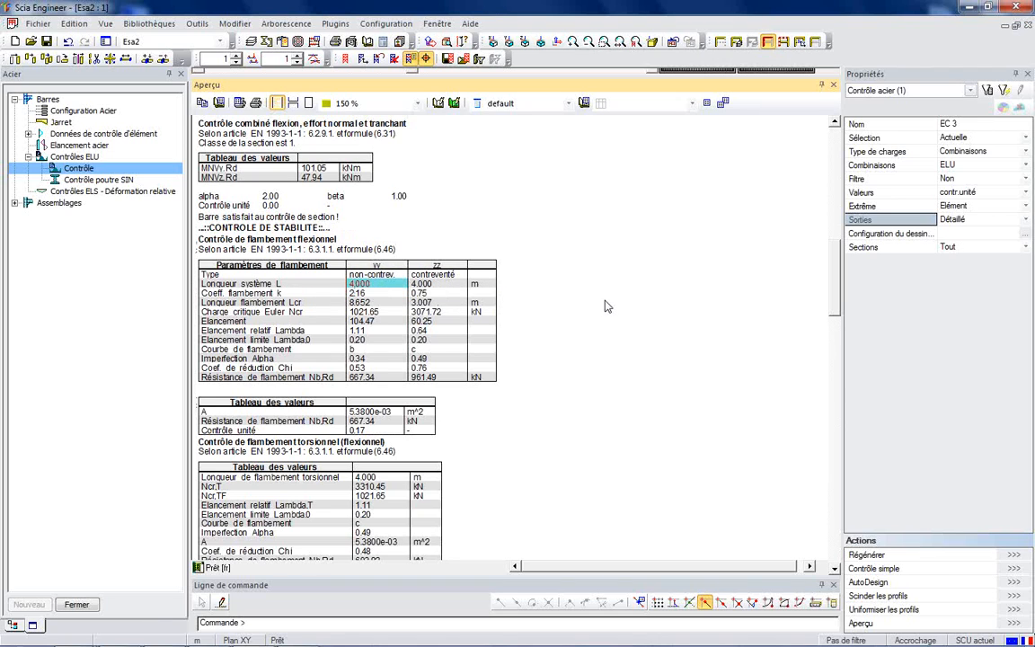
pyautogui.click(374, 275)
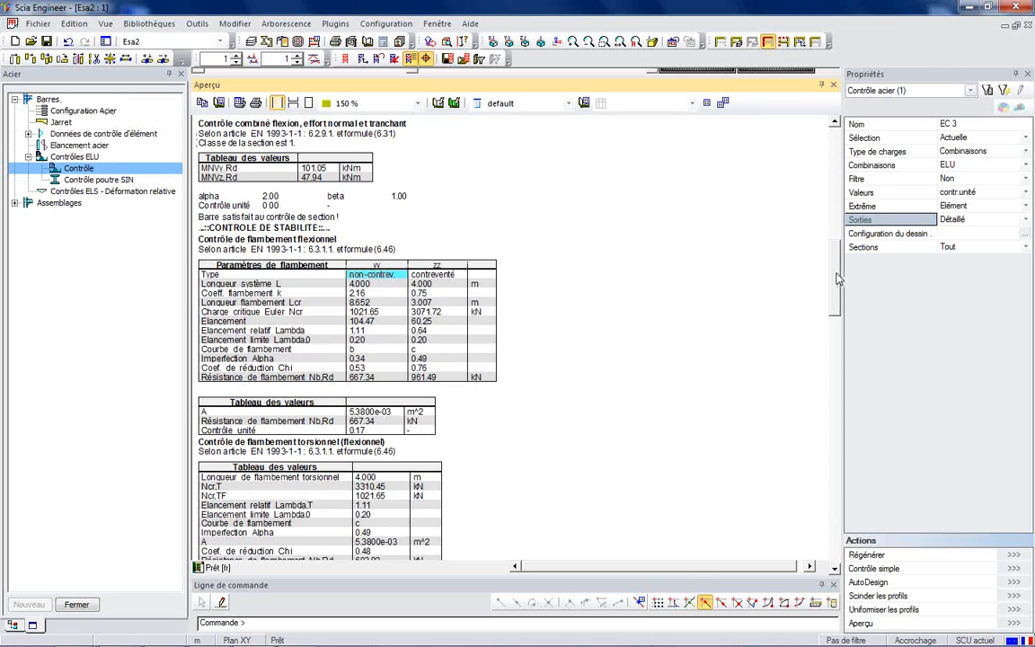
# Read the report's flexural buckling, torsional buckling and combined compression and bending checks, and close the preview.
pyautogui.scroll(-2, 836, 282)
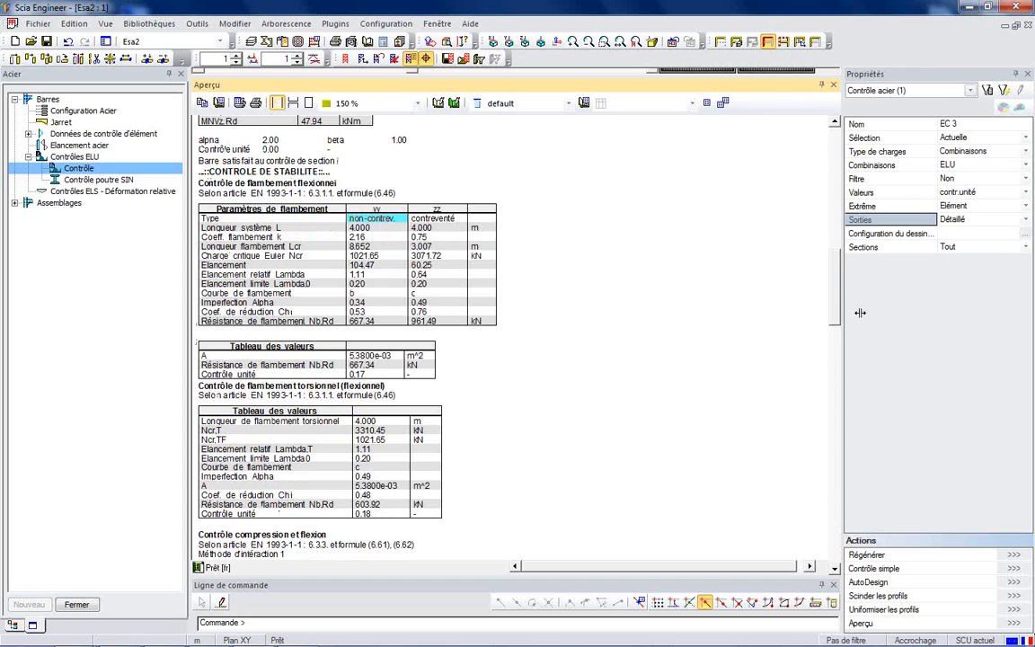
pyautogui.moveTo(838, 292); pyautogui.dragTo(836, 354)
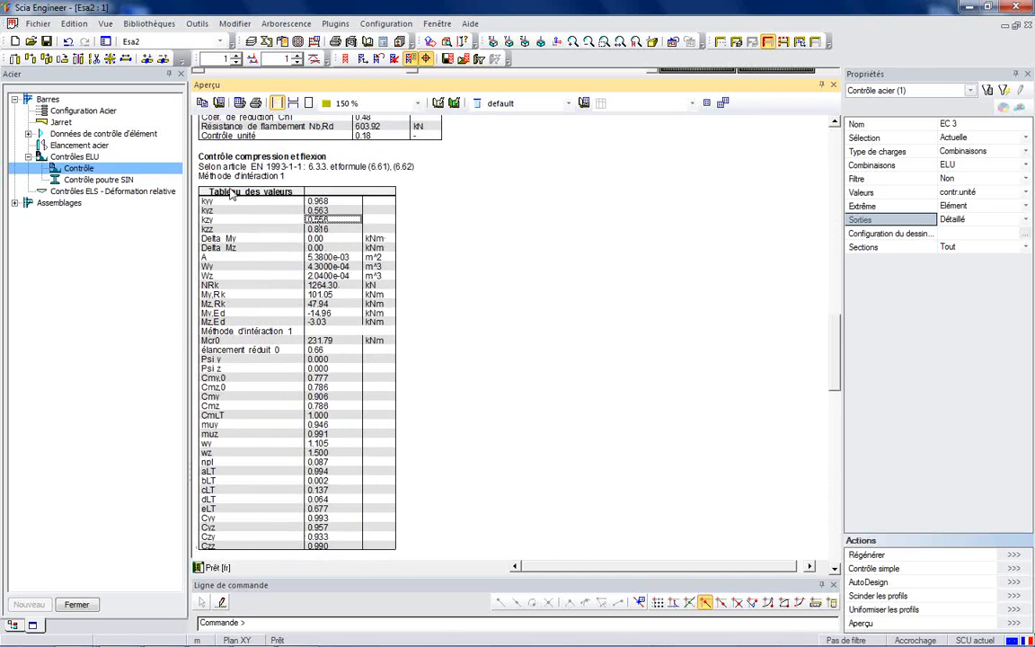
pyautogui.click(345, 162)
pyautogui.scroll(-1, 837, 339)
pyautogui.moveTo(836, 337); pyautogui.dragTo(836, 364)
pyautogui.scroll(10, 828, 305)
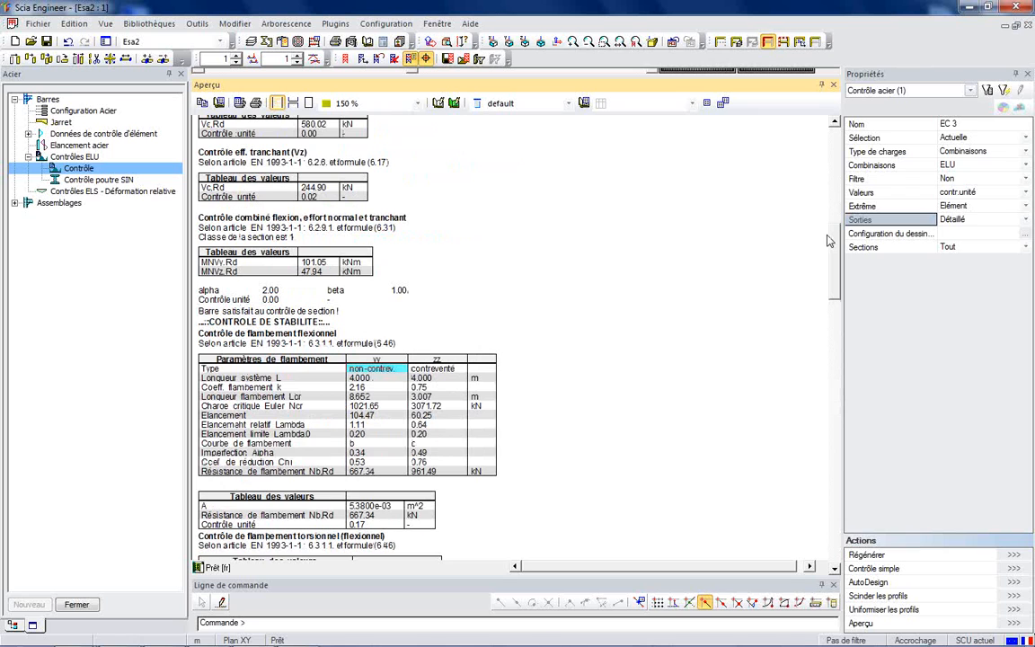
pyautogui.scroll(10, 828, 234)
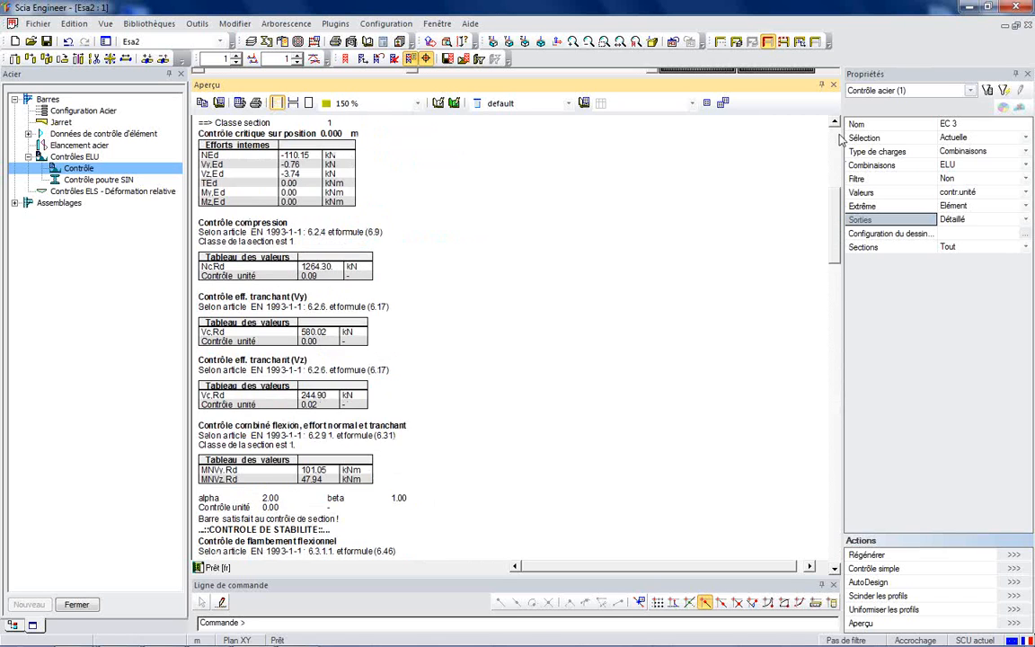
pyautogui.click(833, 83)
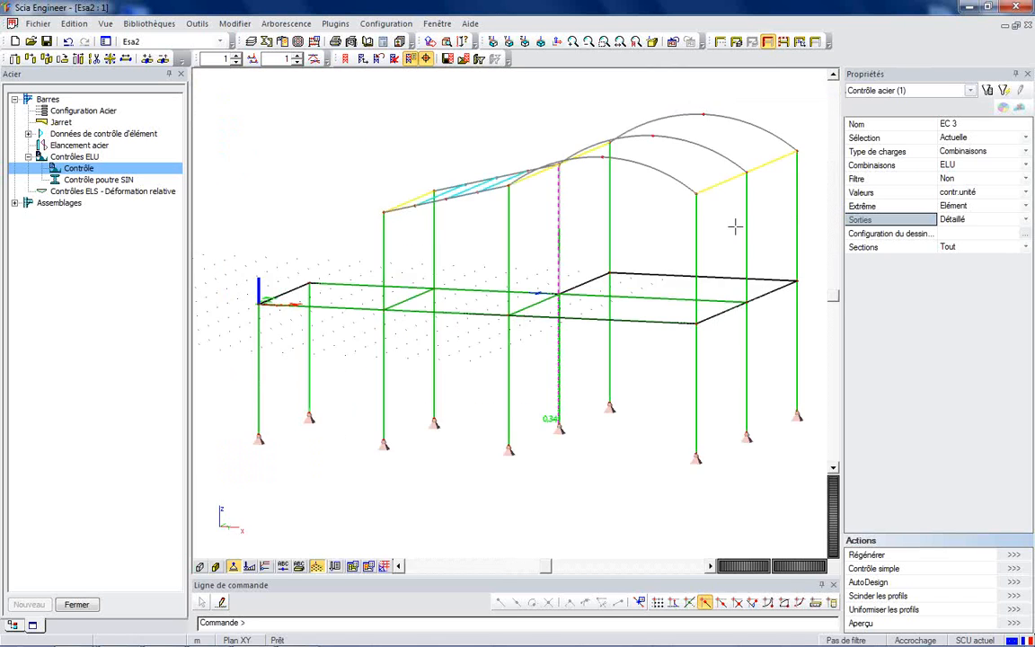
# Clear the column selection, set the steel check output to Bref and its selection to Tout, and regenerate the results.
pyautogui.press('Escape')
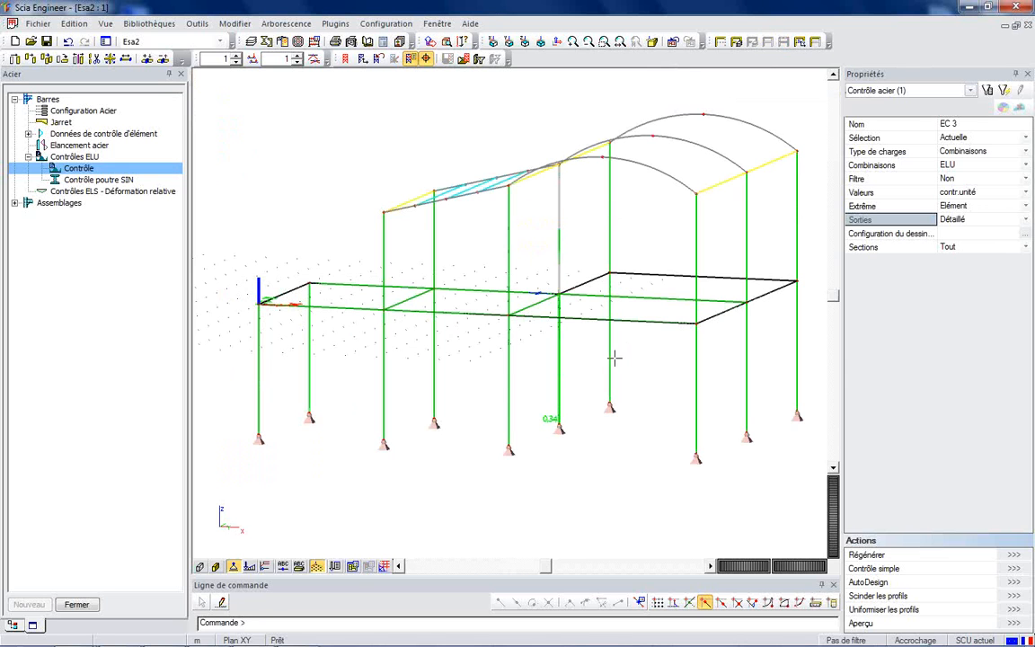
pyautogui.moveTo(598, 358)
pyautogui.keyDown('ctrl'); pyautogui.mouseDown(button='right')
pyautogui.moveTo(603, 347)
pyautogui.moveTo(636, 349)
pyautogui.moveTo(616, 336)
pyautogui.moveTo(580, 364)
pyautogui.moveTo(603, 345)
pyautogui.mouseUp(button='right'); pyautogui.keyUp('ctrl')
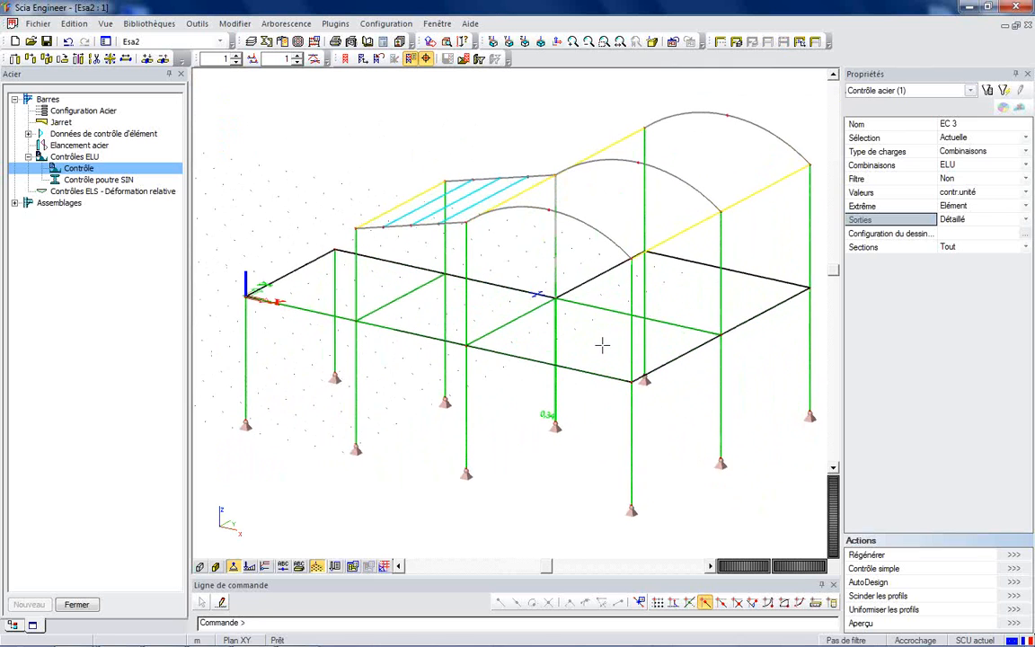
pyautogui.click(960, 221)
pyautogui.click(954, 233)
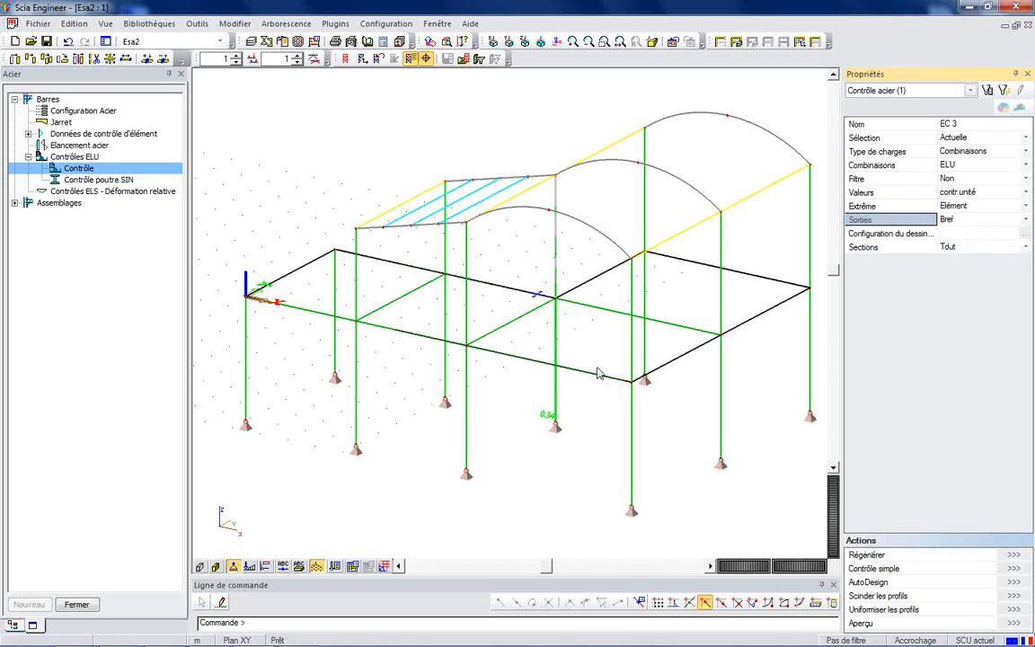
pyautogui.click(977, 137)
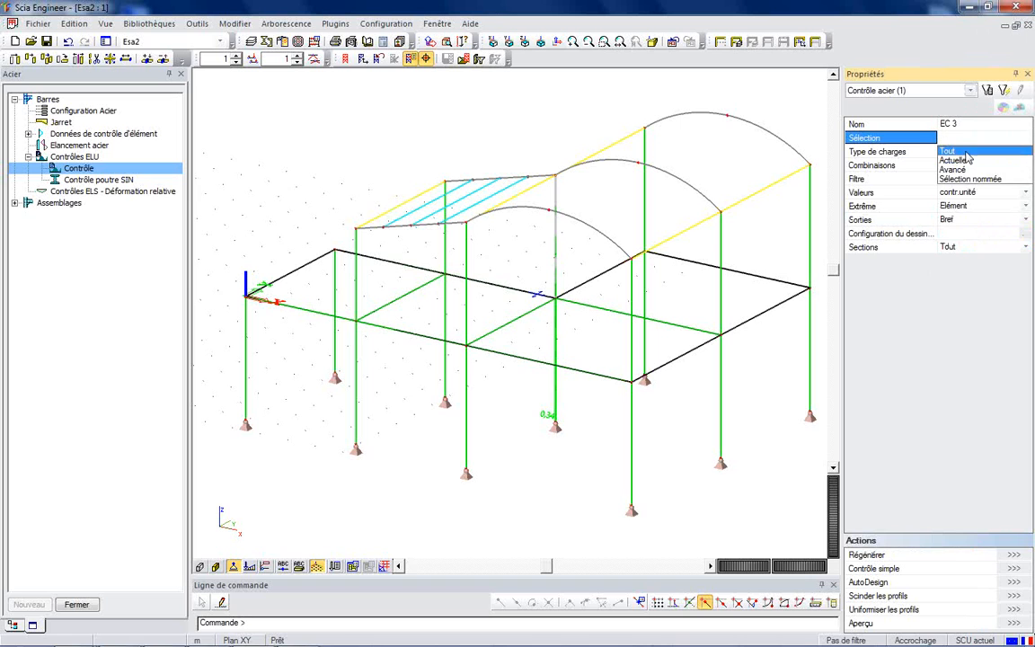
pyautogui.click(954, 146)
pyautogui.click(1011, 556)
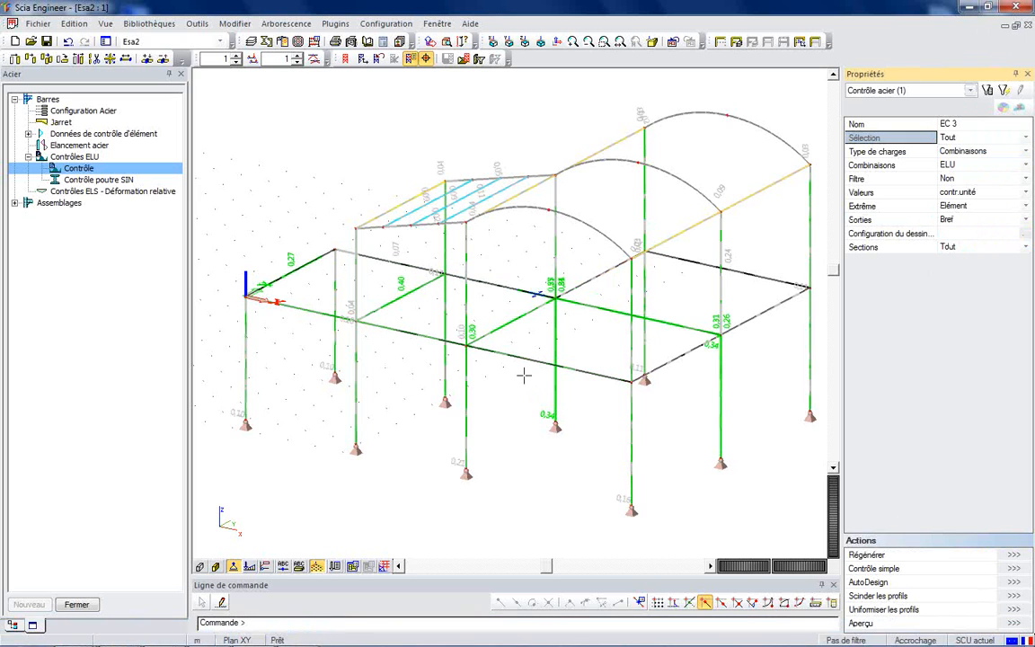
pyautogui.moveTo(527, 393)
pyautogui.keyDown('ctrl'); pyautogui.mouseDown(button='right')
pyautogui.moveTo(555, 392)
pyautogui.moveTo(535, 388)
pyautogui.mouseUp(button='right'); pyautogui.keyUp('ctrl')
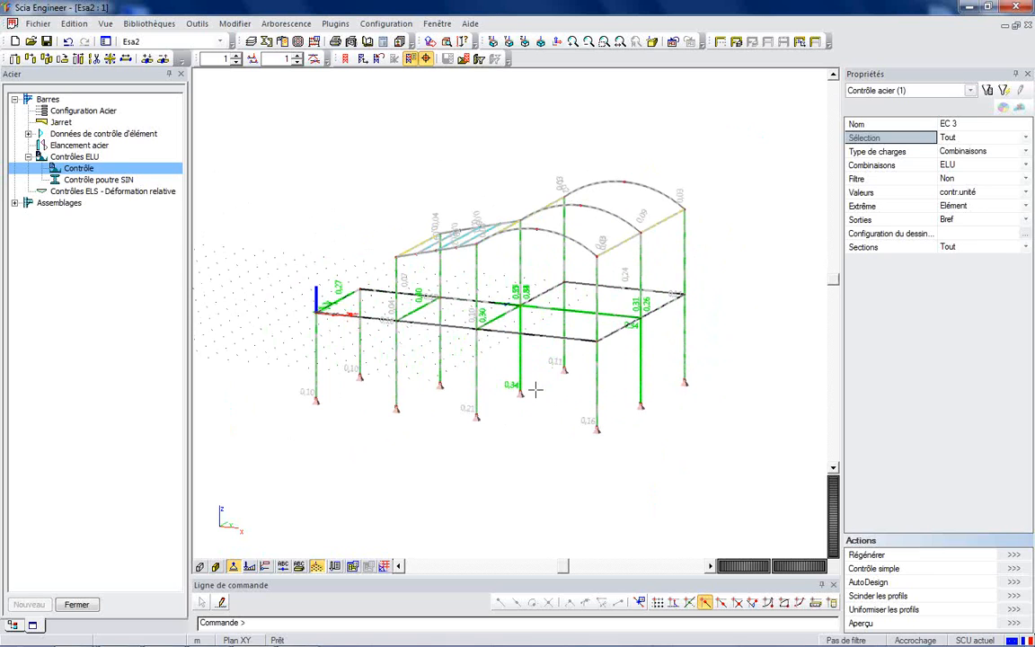
# Request AutoDesign, accept filtering the steel check by Profil, and choose section CS2 - IPE220.
pyautogui.click(1010, 584)
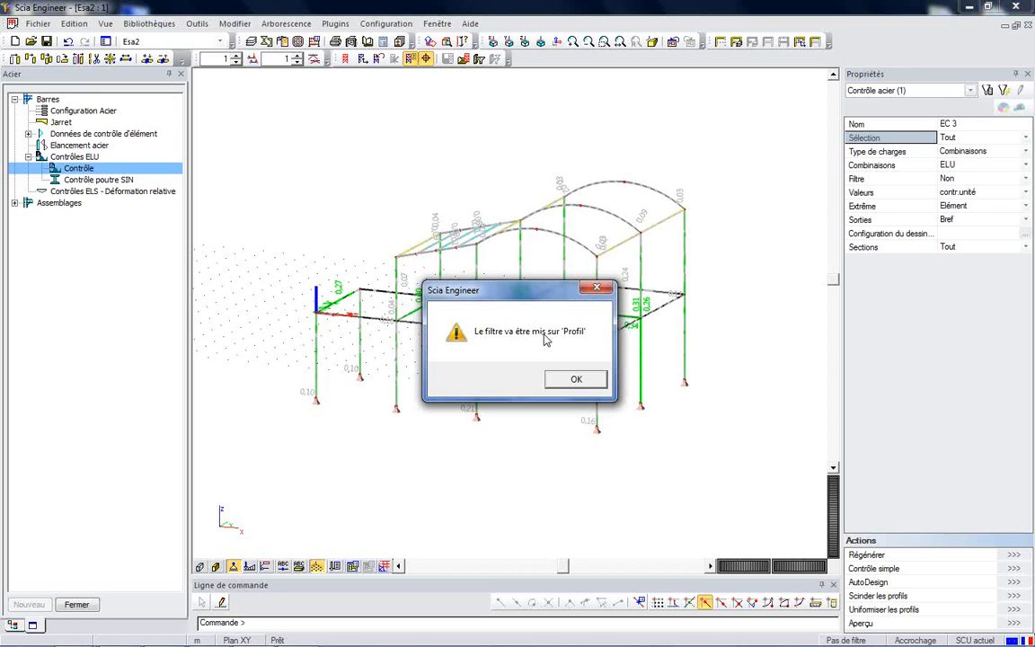
pyautogui.click(576, 378)
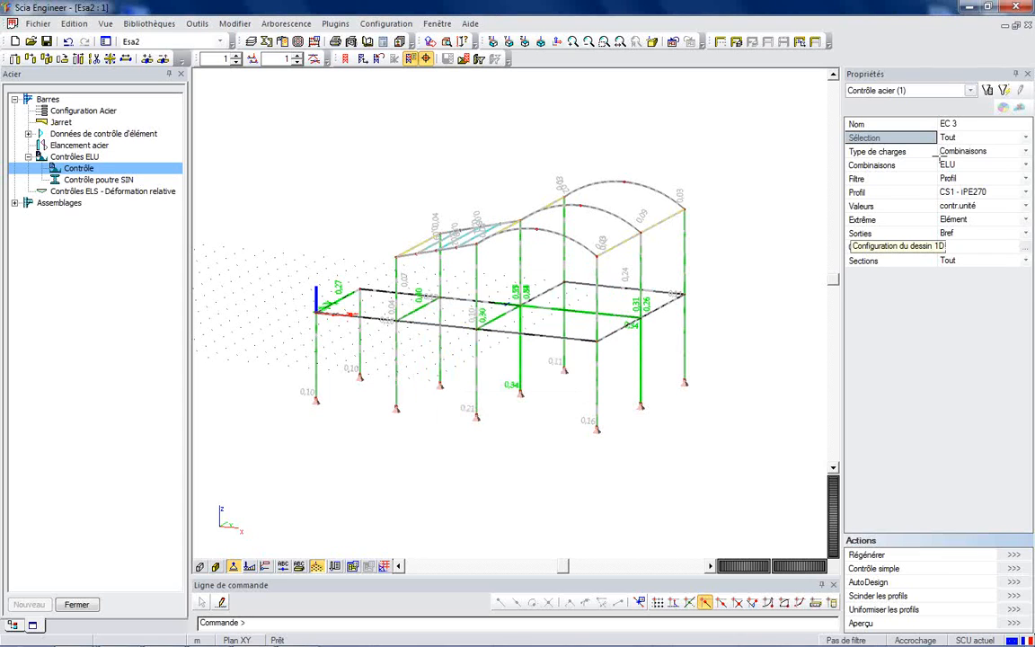
pyautogui.click(963, 192)
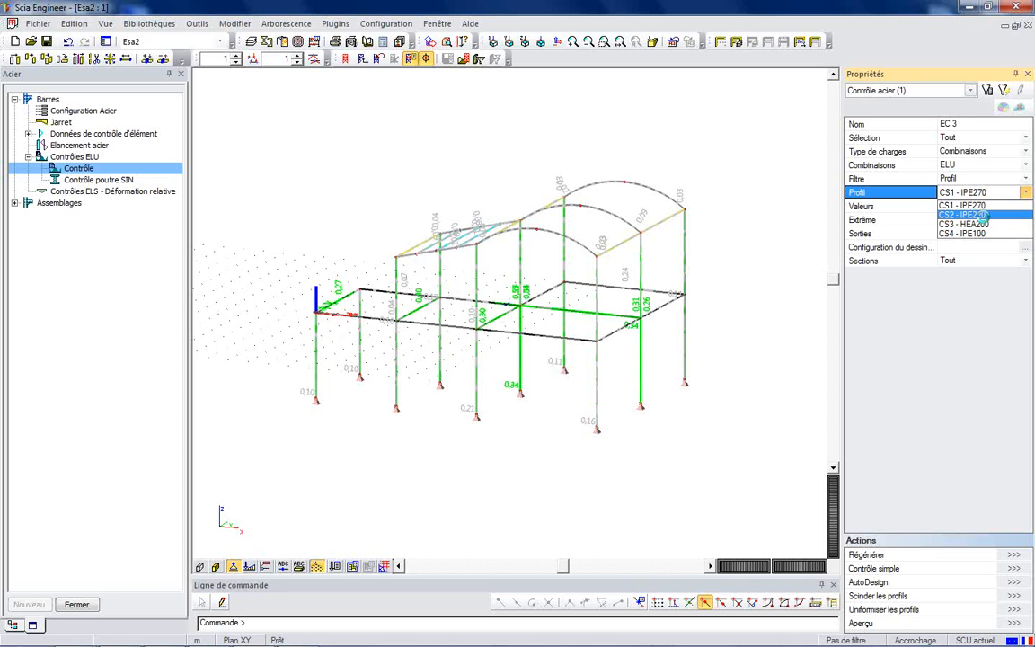
pyautogui.click(983, 215)
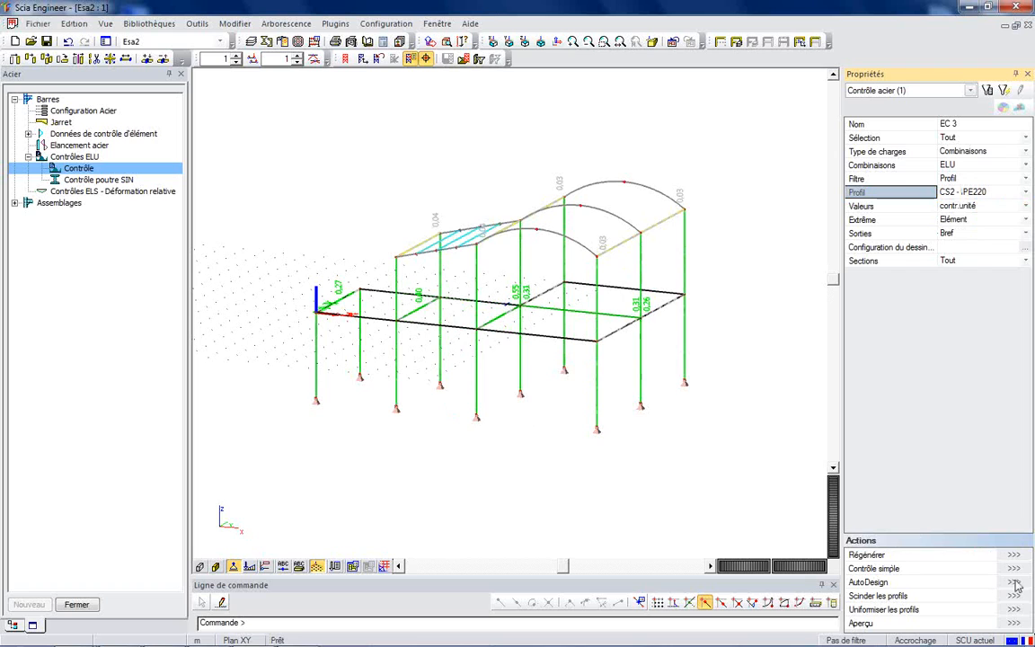
# Run AutoDesign's automatic optimisation on section CS2 with a maximum check of 1, and accept IPE200A.
pyautogui.click(530, 356)
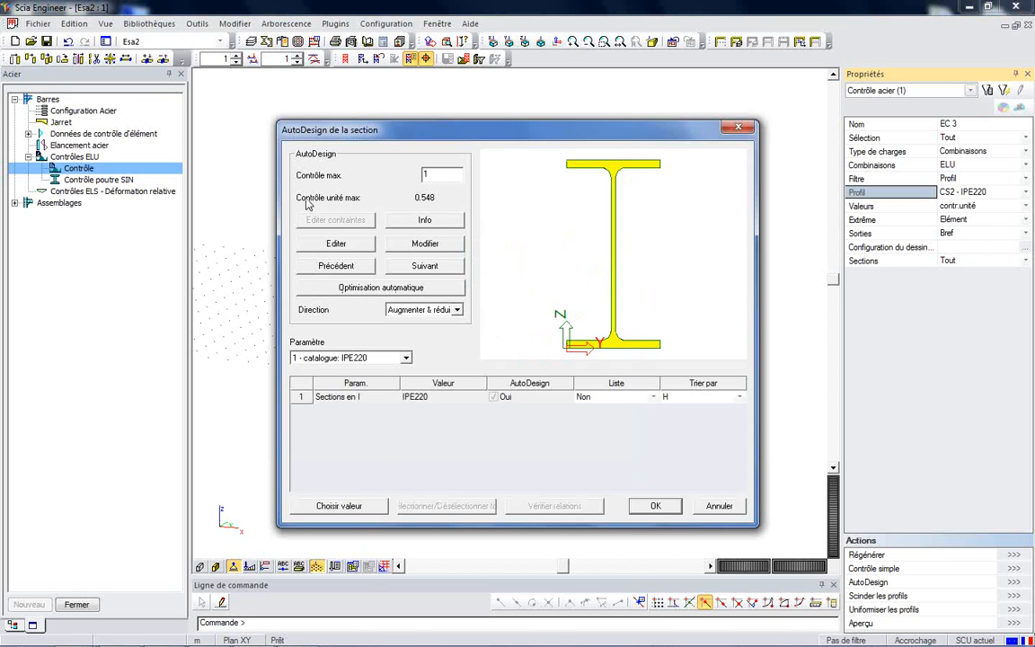
pyautogui.click(393, 287)
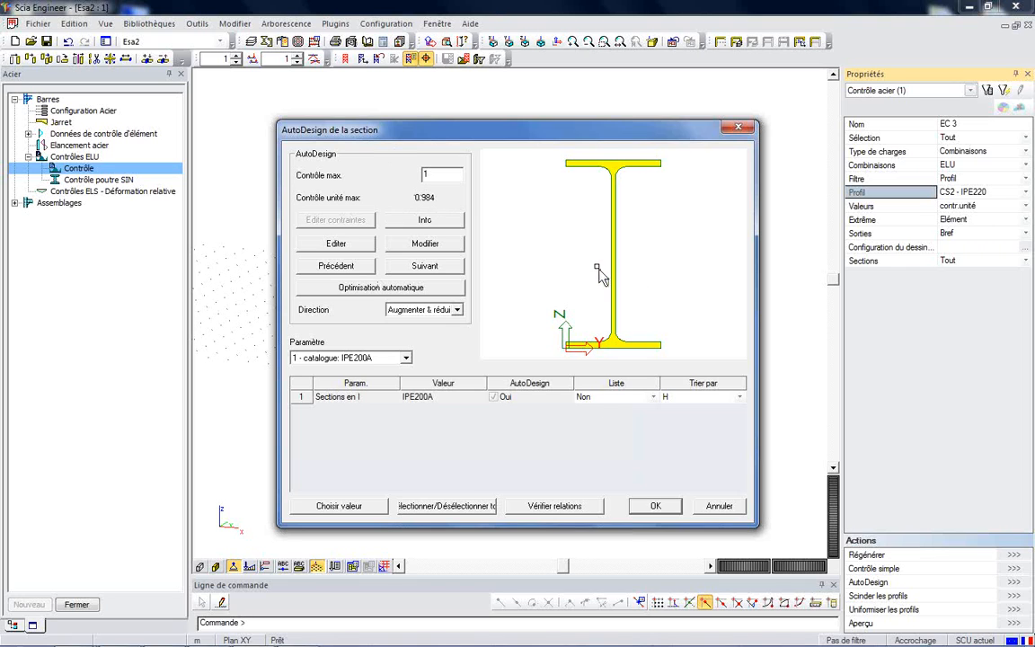
pyautogui.click(653, 507)
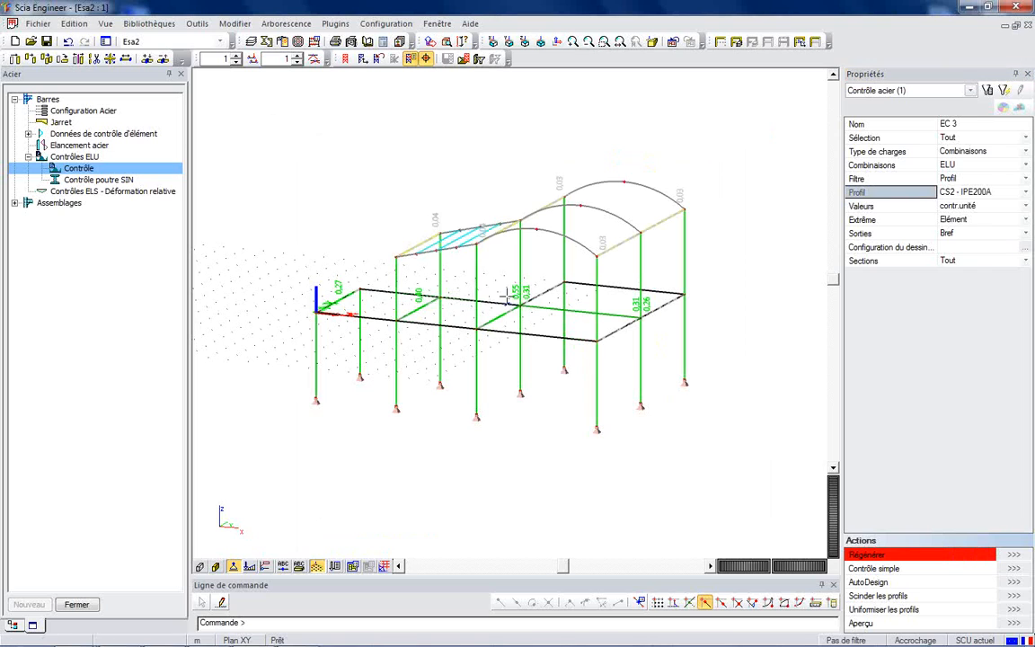
# Regenerate the steel check for the optimised CS2 - IPE200A members, review its preview table and close it.
pyautogui.click(1014, 559)
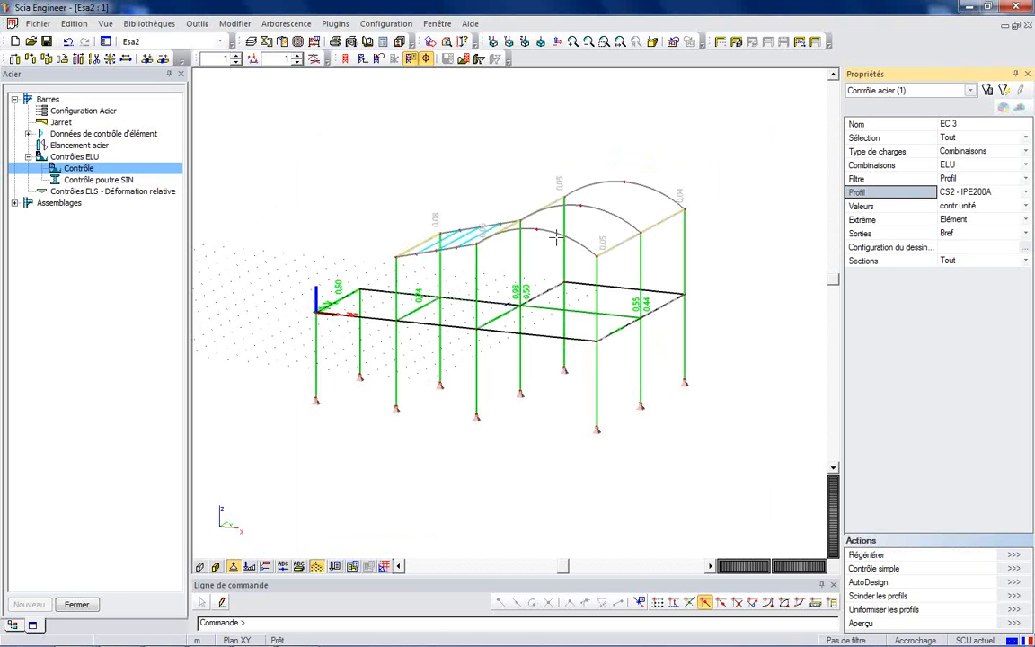
pyautogui.scroll(2, 338, 256)
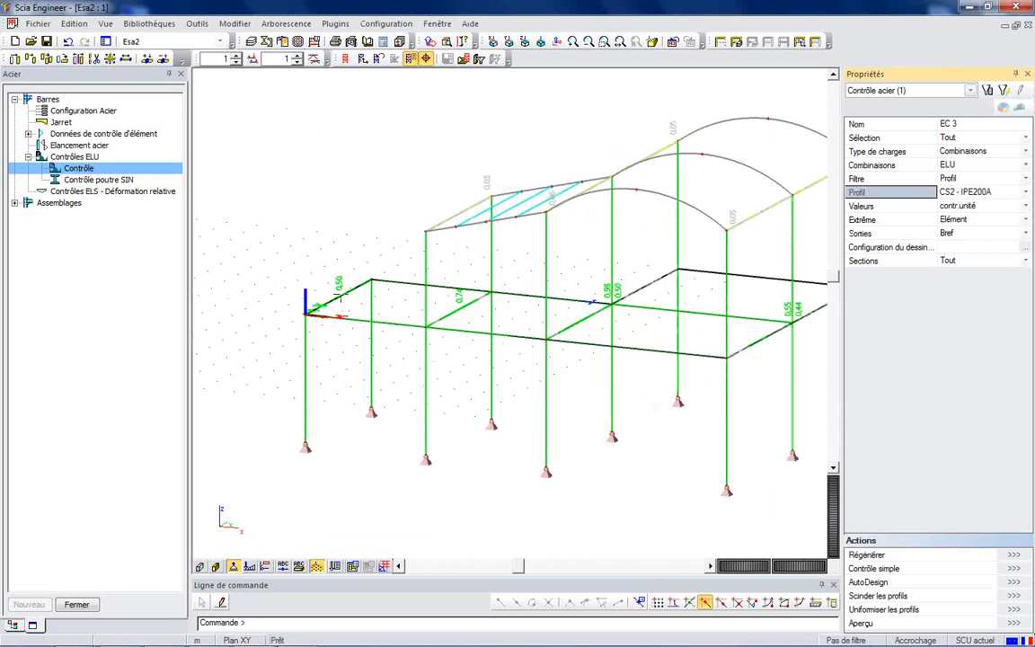
pyautogui.scroll(-2, 381, 256)
pyautogui.scroll(2, 469, 259)
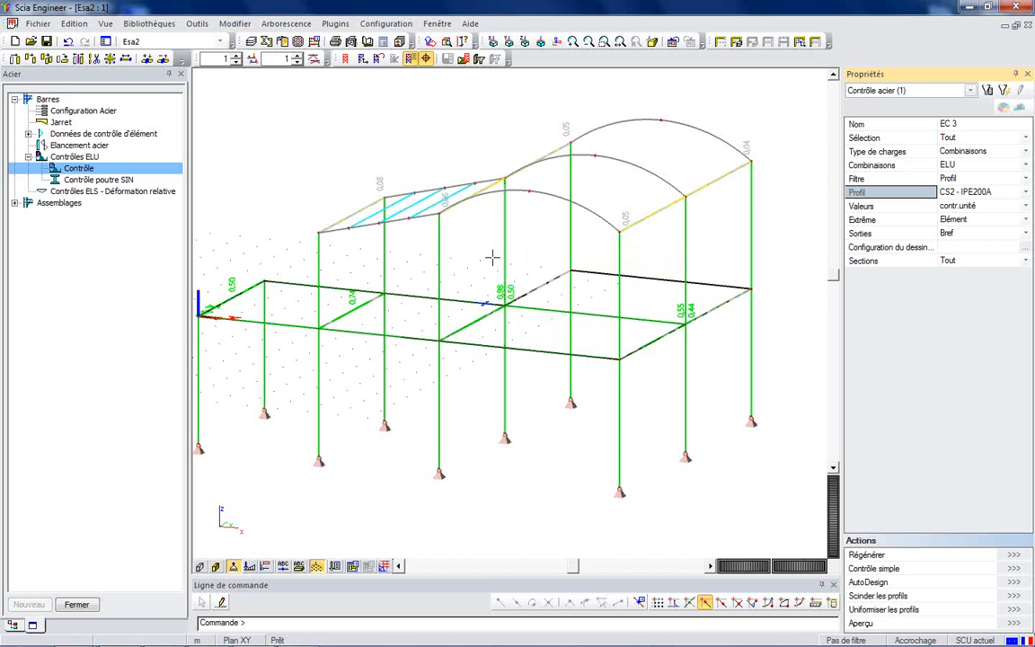
pyautogui.click(1014, 624)
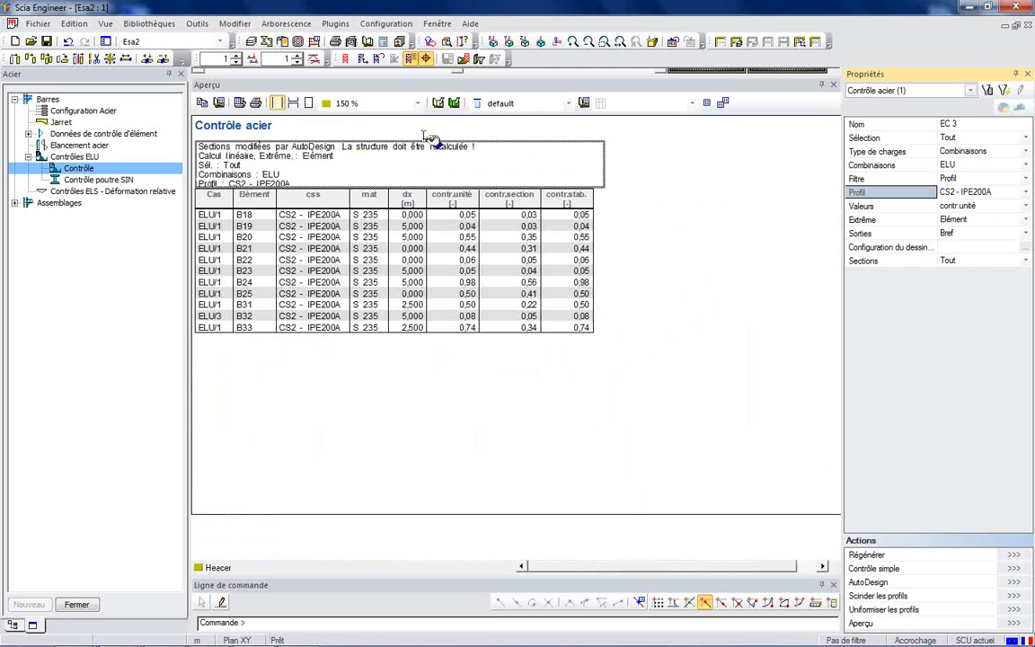
pyautogui.click(832, 86)
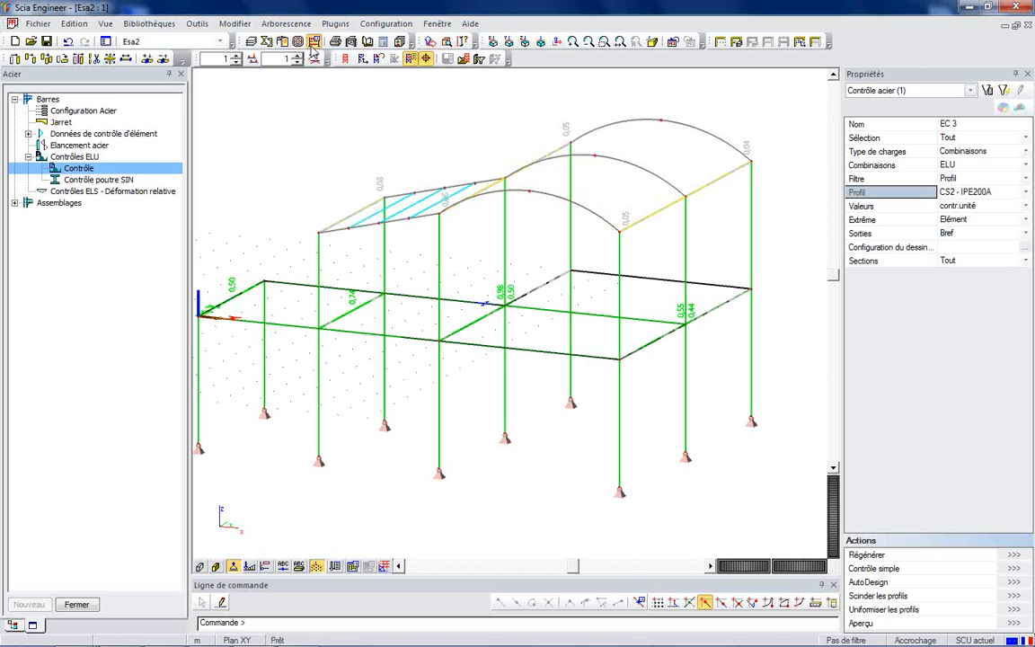
# Rerun the linear static calculation with the optimised sections and acknowledge the end-of-analysis summary.
pyautogui.click(313, 42)
pyautogui.click(414, 424)
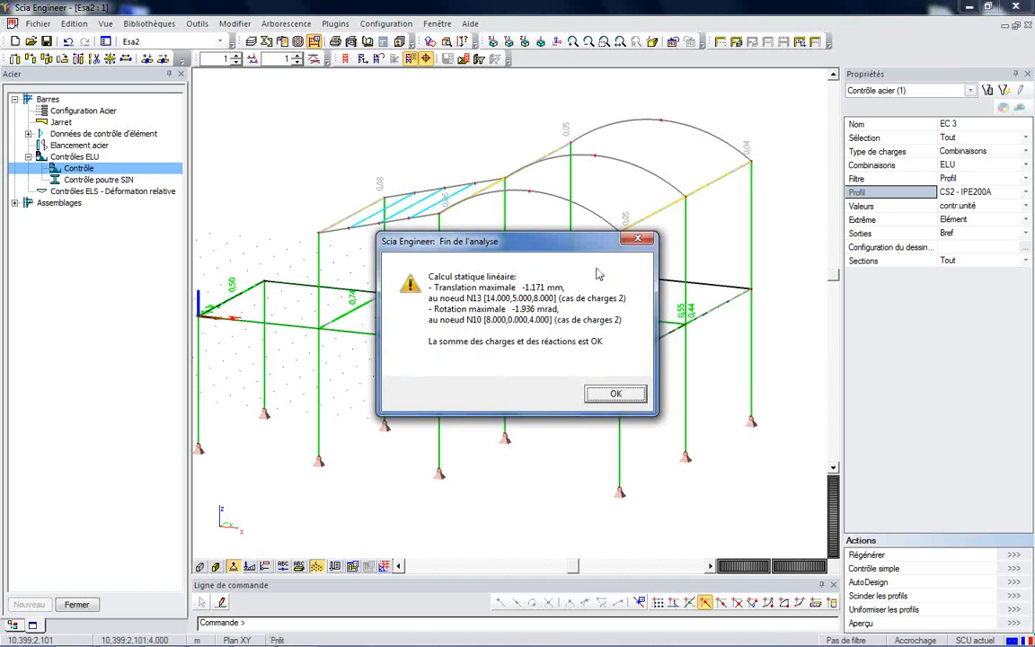
pyautogui.click(616, 393)
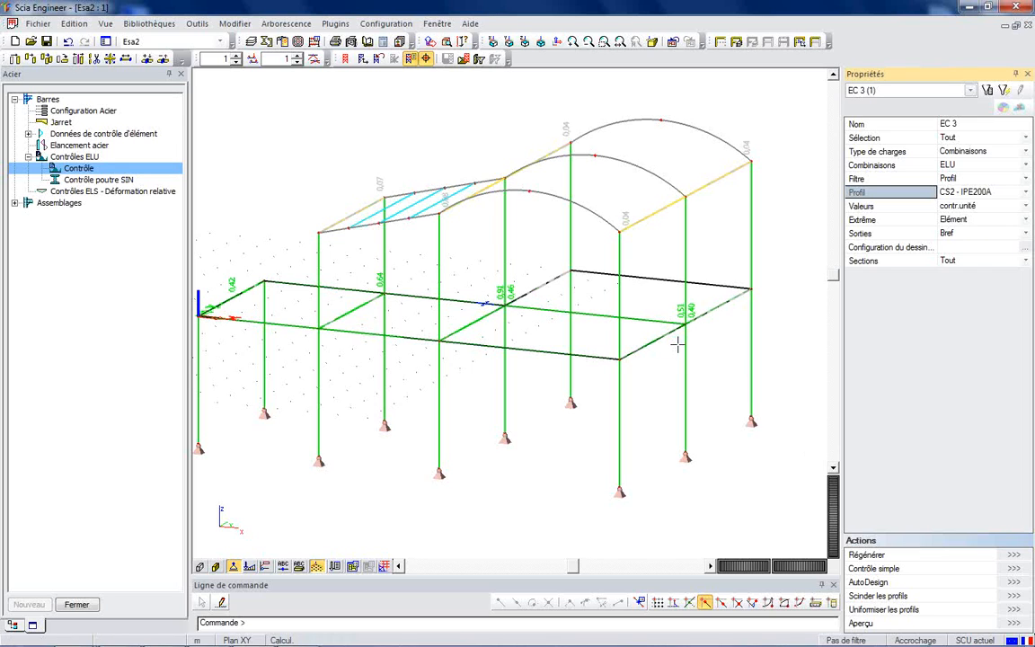
# Leave the ELU checks and display the members as rendered volumes to expose the corner column and beam joint.
pyautogui.click(28, 156)
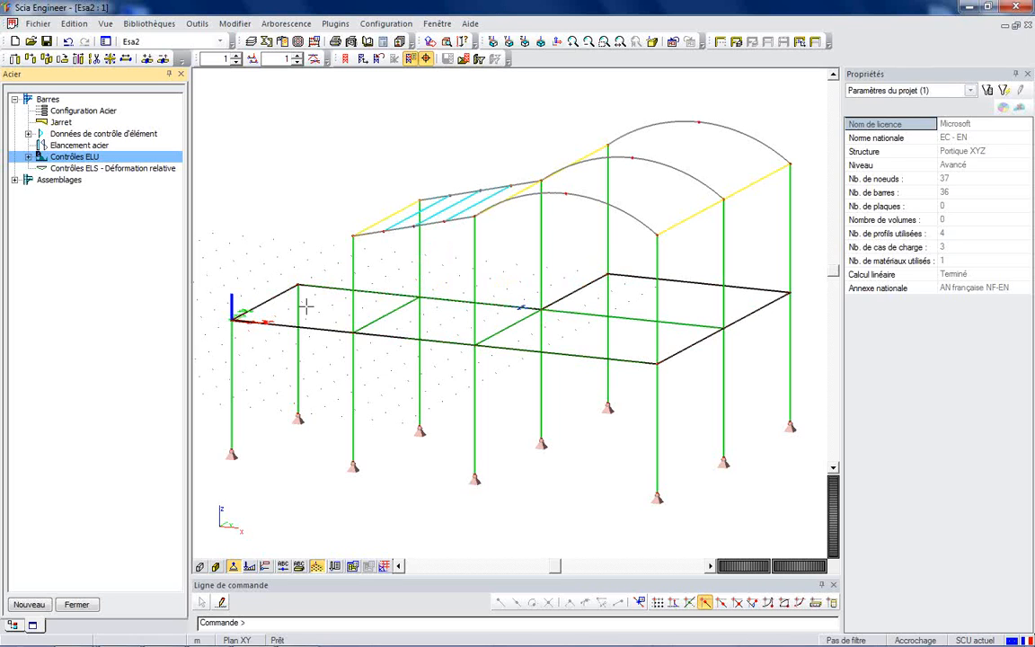
pyautogui.click(199, 567)
pyautogui.click(216, 567)
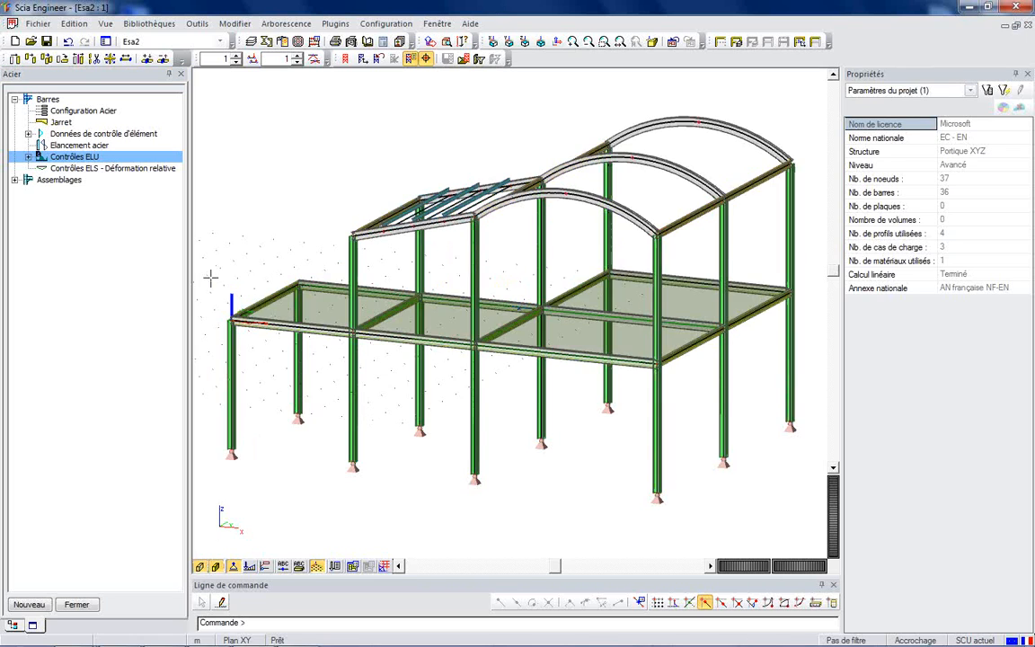
pyautogui.scroll(5, 209, 274)
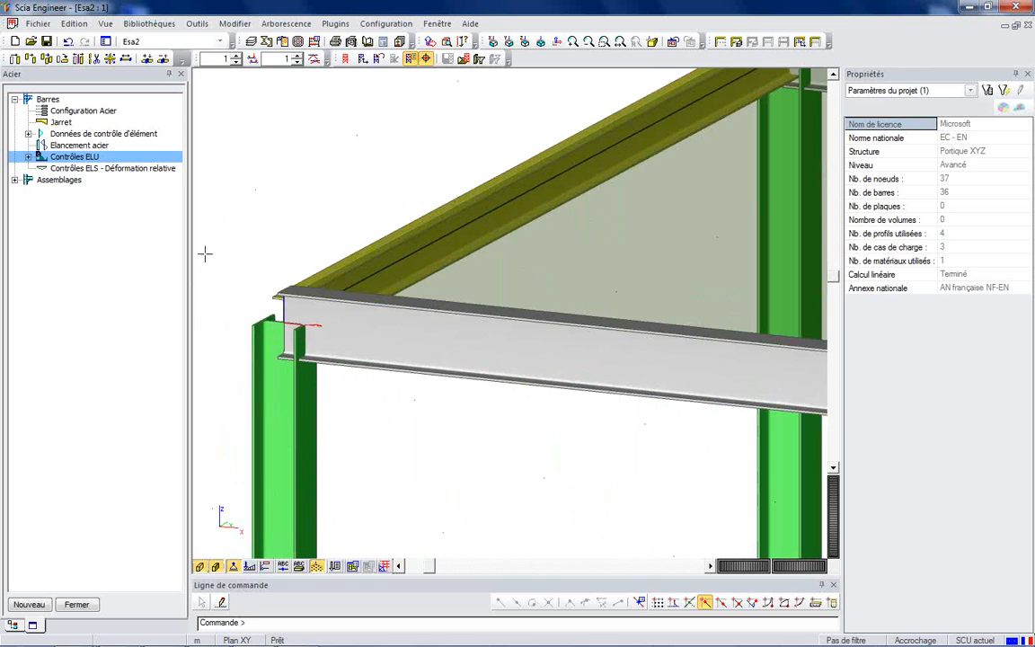
# Select the corner column and the grey beam meeting its top, and choose the strong-axis bolted/welded frame connection.
pyautogui.click(256, 412)
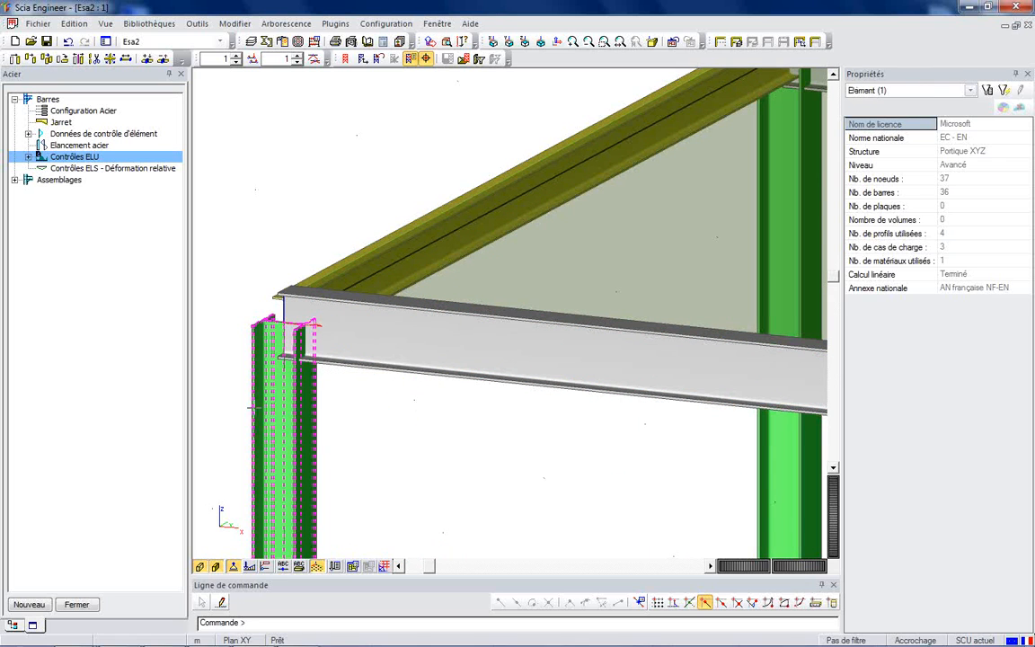
pyautogui.click(338, 359)
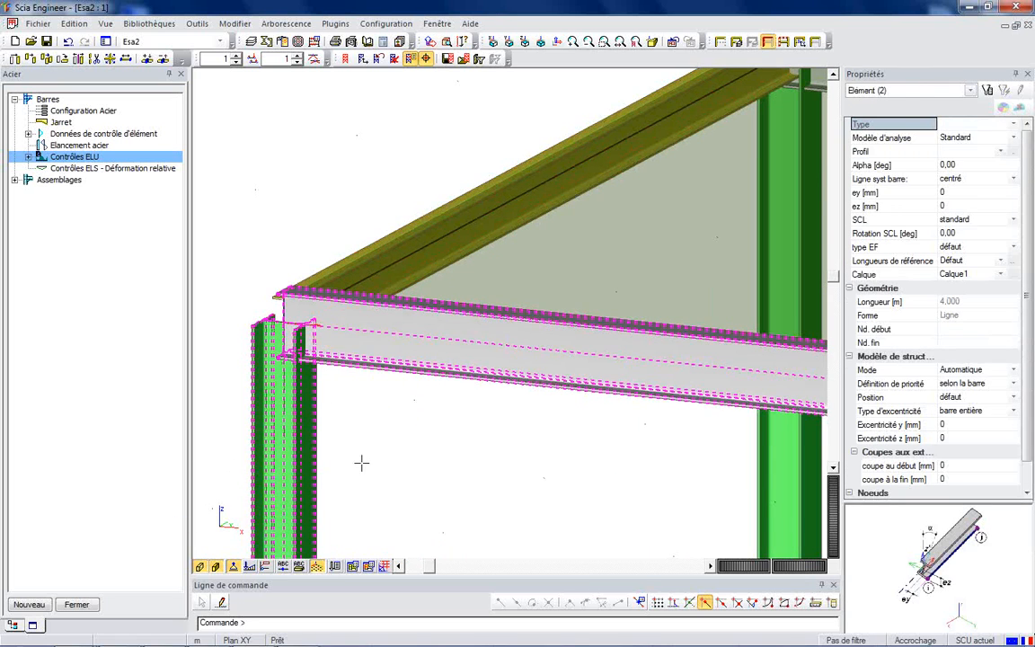
pyautogui.click(14, 179)
pyautogui.click(106, 203)
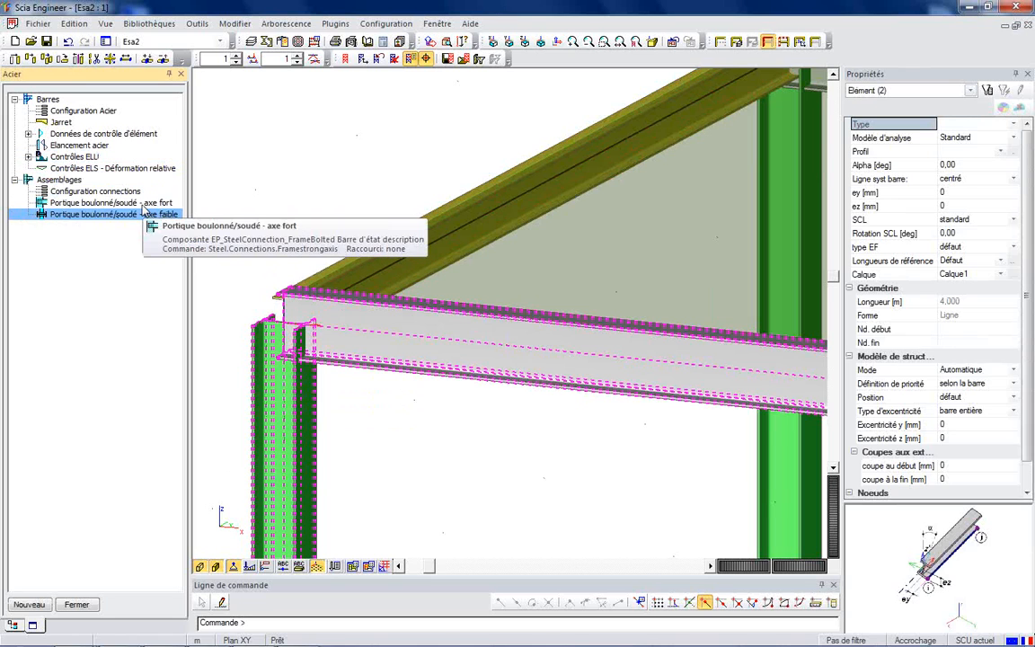
# Inspect the selected column and beam joint, and return the members to wireframe display to expose the corner node.
pyautogui.scroll(-2, 506, 256)
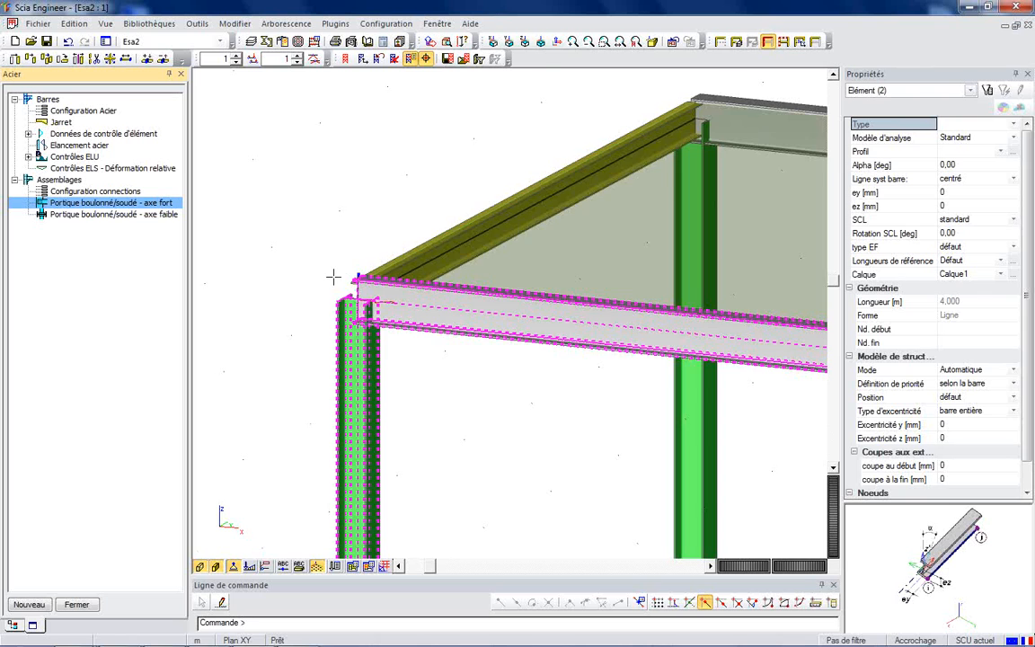
pyautogui.scroll(1, 332, 277)
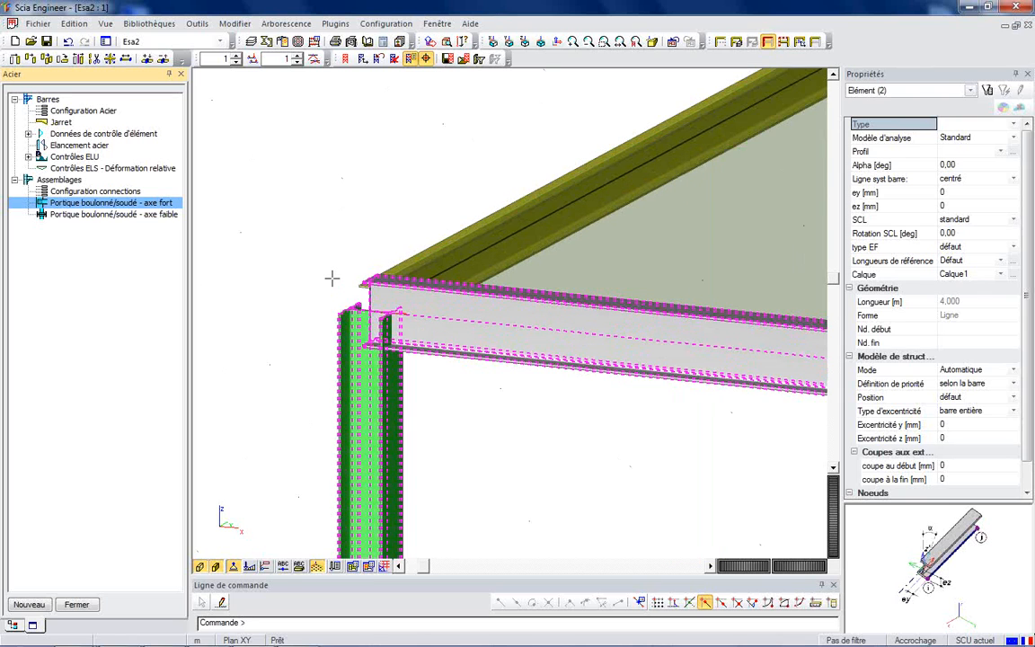
pyautogui.scroll(2, 332, 282)
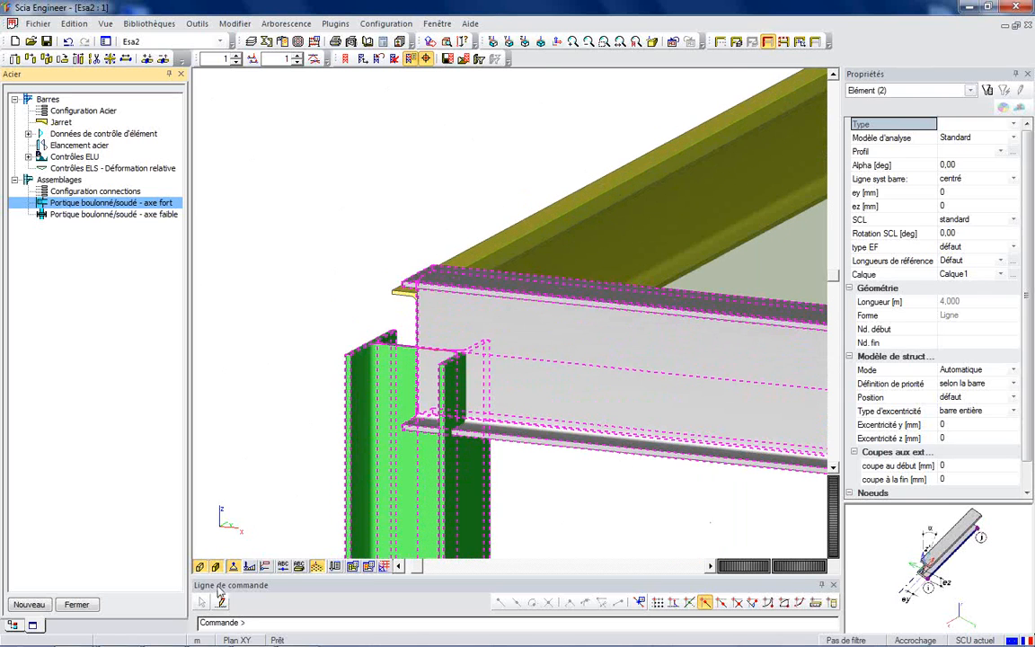
pyautogui.click(200, 567)
pyautogui.click(198, 569)
pyautogui.scroll(2, 429, 368)
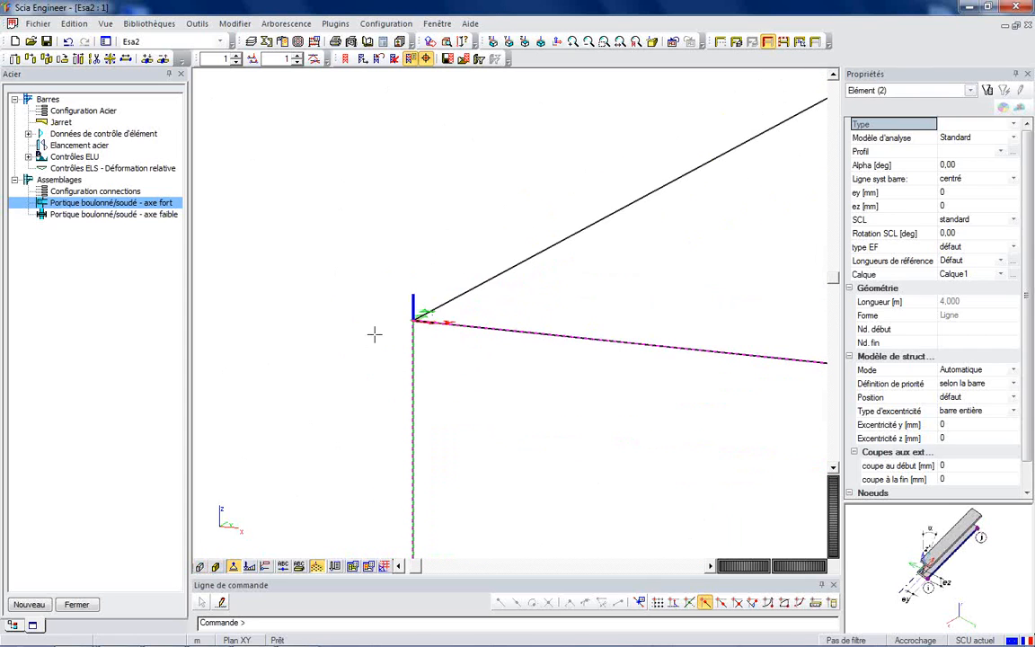
# Display the members as rendered volumes again, clear the member selection, and select the node at the top of the corner column.
pyautogui.click(199, 567)
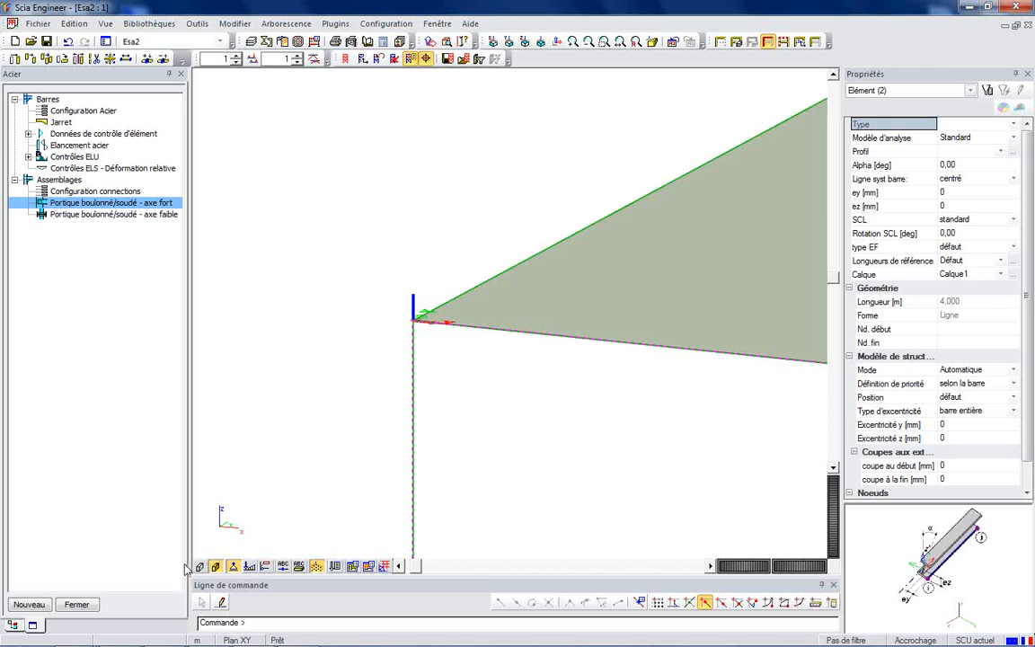
pyautogui.click(201, 569)
pyautogui.scroll(-3, 322, 194)
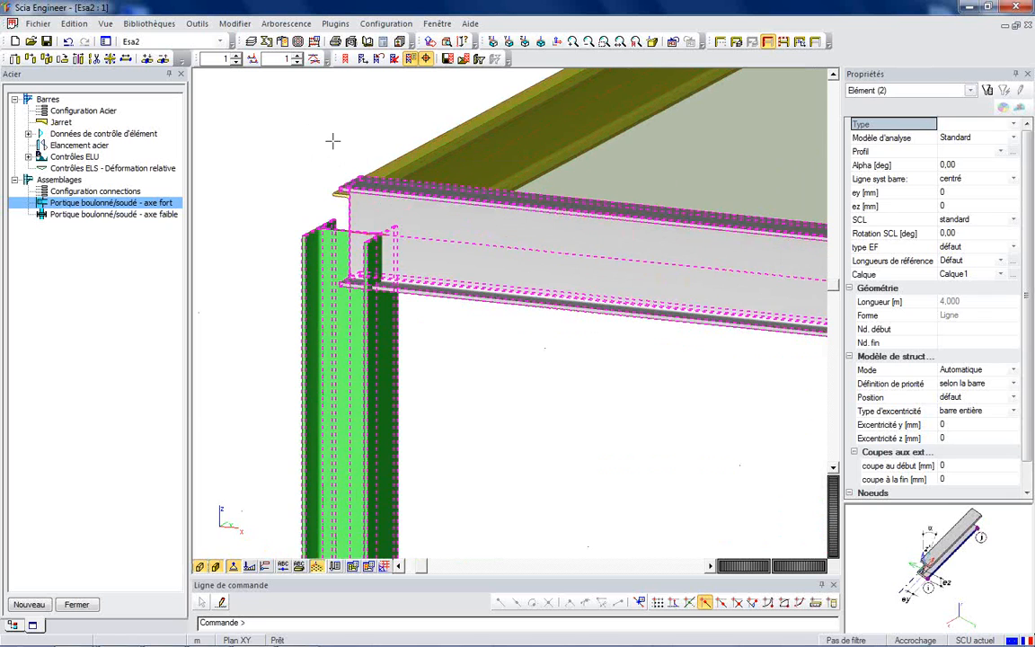
pyautogui.press('Escape')
pyautogui.moveTo(314, 163); pyautogui.dragTo(404, 320)
pyautogui.keyDown('ctrl'); pyautogui.moveTo(469, 350); pyautogui.dragTo(432, 351, button='right'); pyautogui.keyUp('ctrl')
# Switch the display to the structural model and inspect how the grey beam meets the corner column.
pyautogui.click(105, 24)
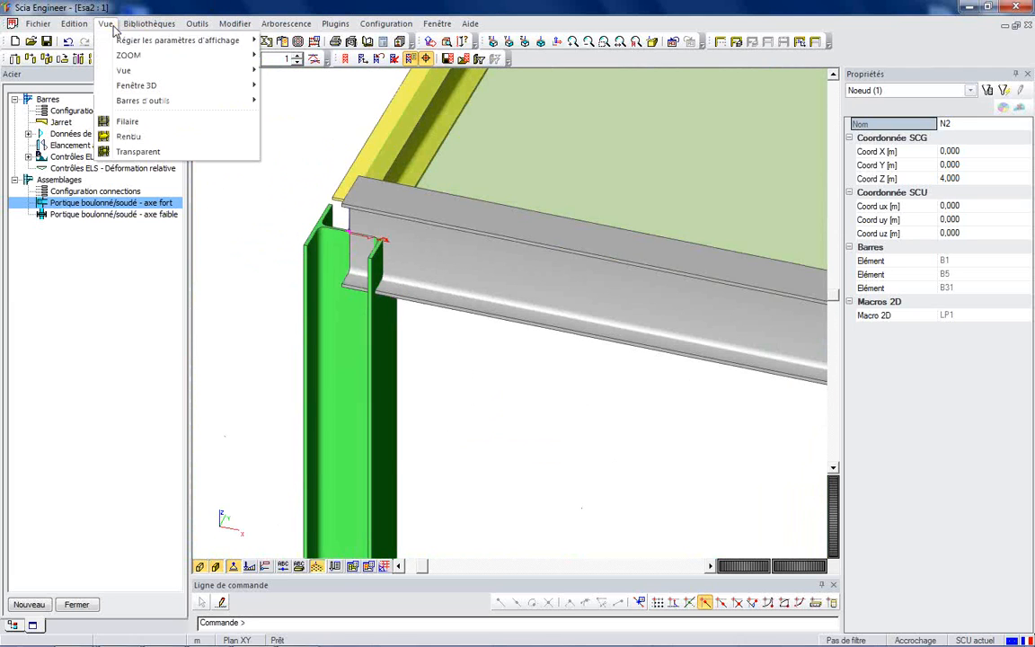
pyautogui.moveTo(149, 41)
pyautogui.click(310, 88)
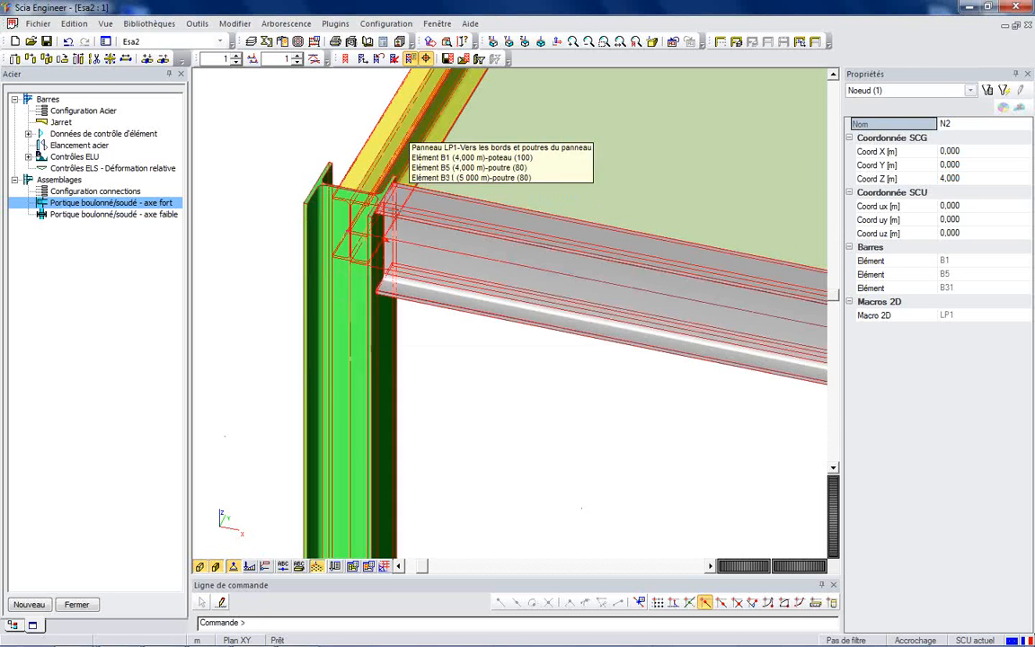
pyautogui.scroll(2, 395, 208)
pyautogui.scroll(1, 362, 220)
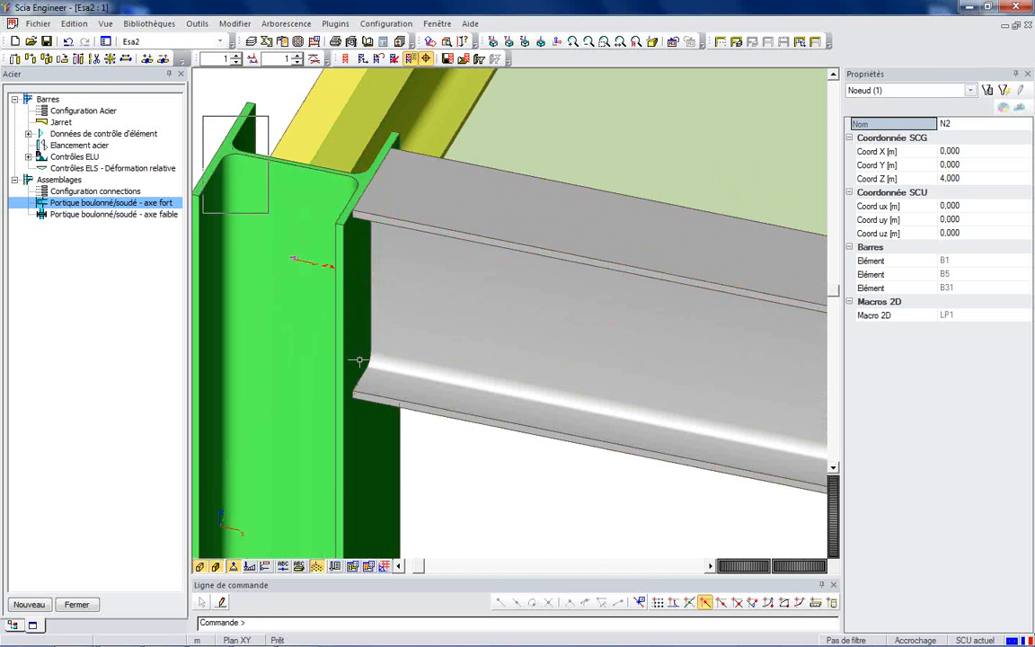
pyautogui.scroll(-2, 469, 421)
pyautogui.keyDown('ctrl'); pyautogui.moveTo(469, 422); pyautogui.dragTo(459, 378, button='right'); pyautogui.keyUp('ctrl')
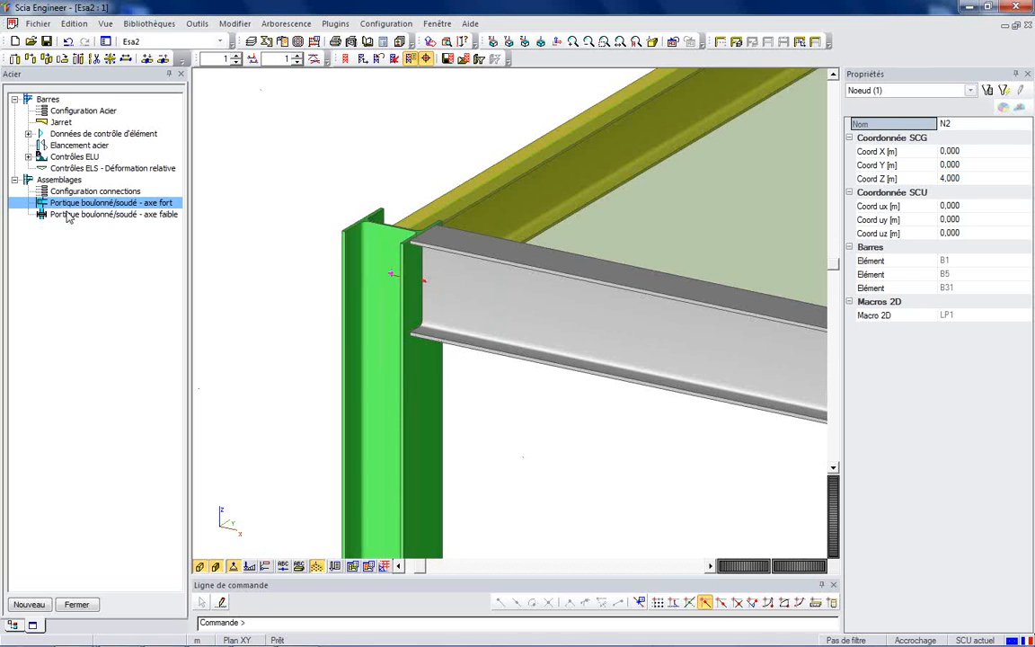
# Create a strong-axis bolted/welded frame connection at node N2 between the corner column and the grey beam.
pyautogui.doubleClick(183, 204)
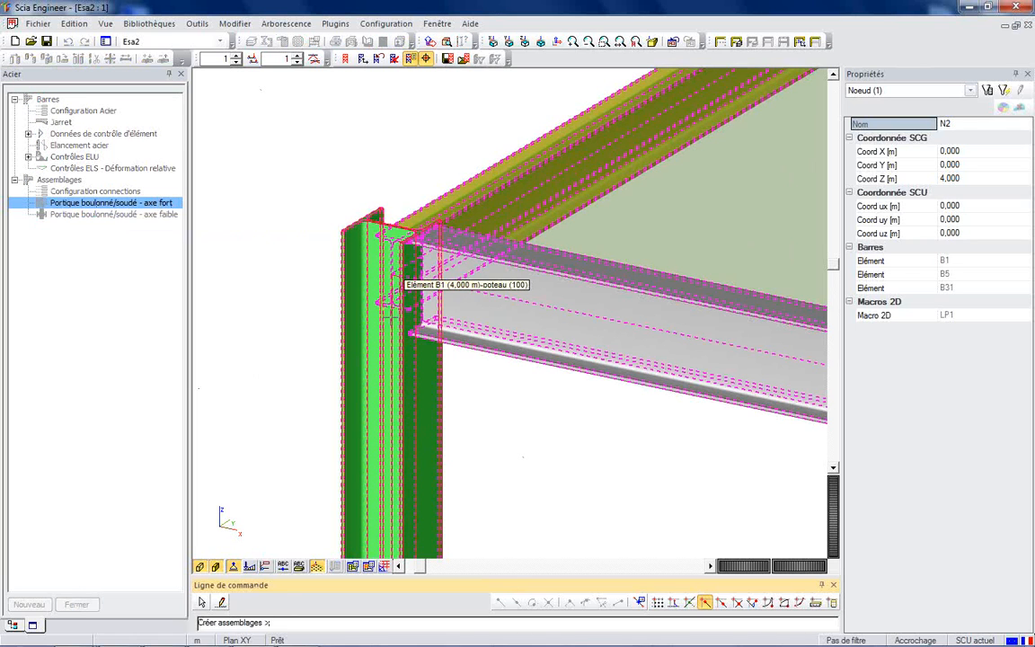
pyautogui.click(402, 288)
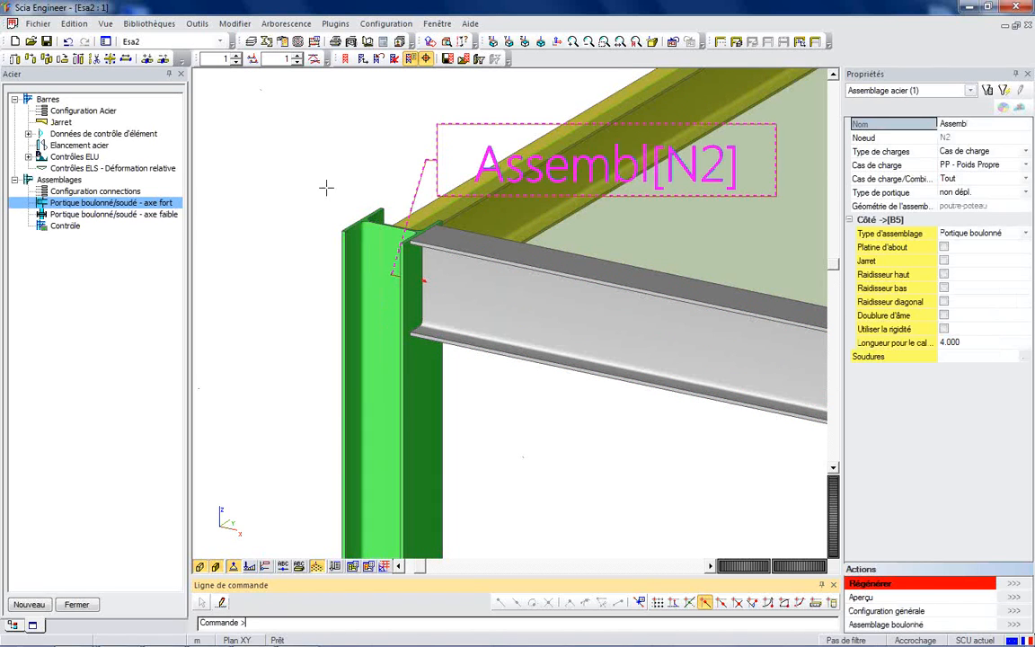
pyautogui.scroll(-2, 326, 188)
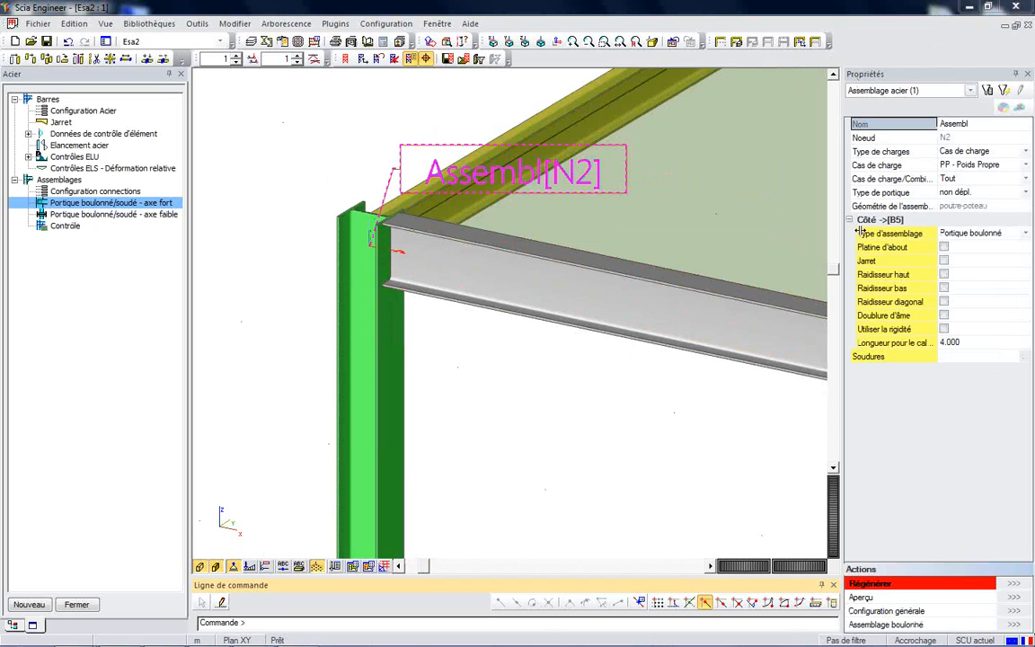
# Add an end plate (Platine d'about) and bolts (Boulons) to the connection on the B5 beam side.
pyautogui.click(943, 247)
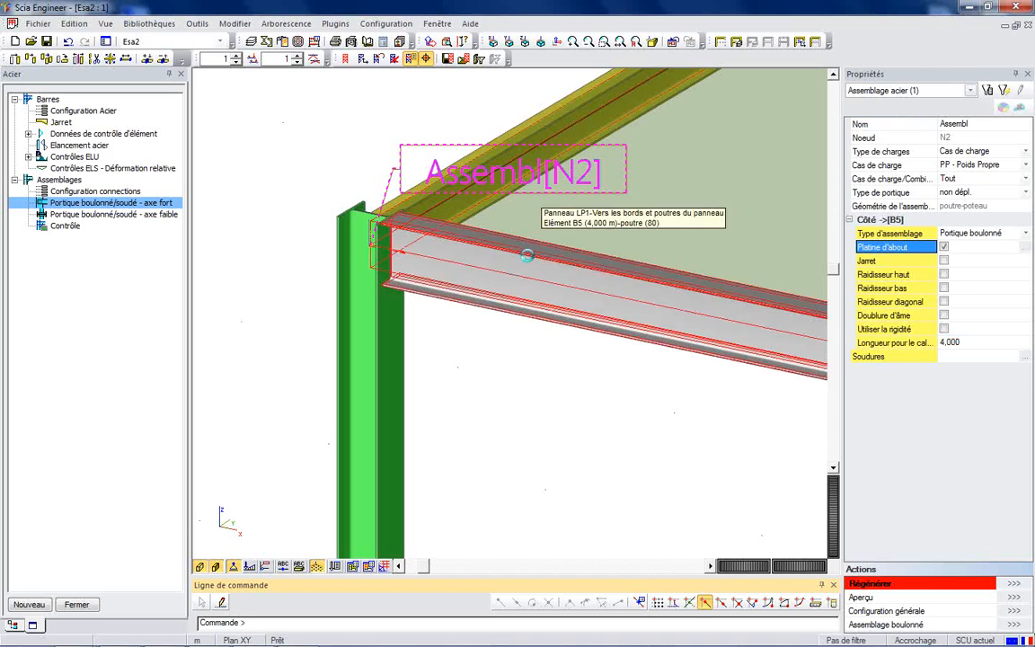
pyautogui.scroll(2, 378, 238)
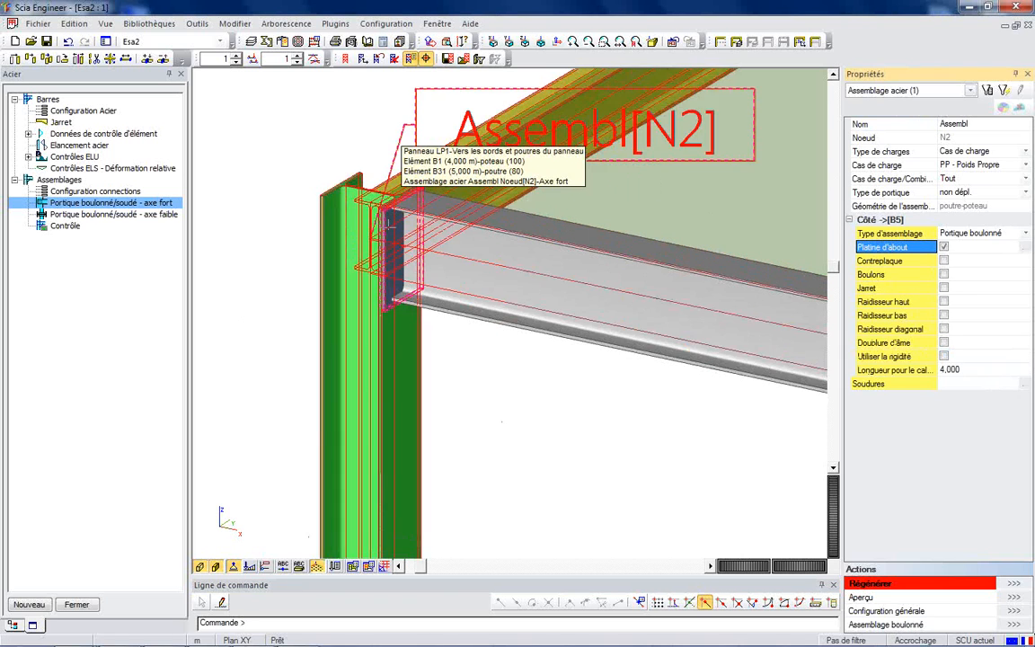
pyautogui.click(943, 274)
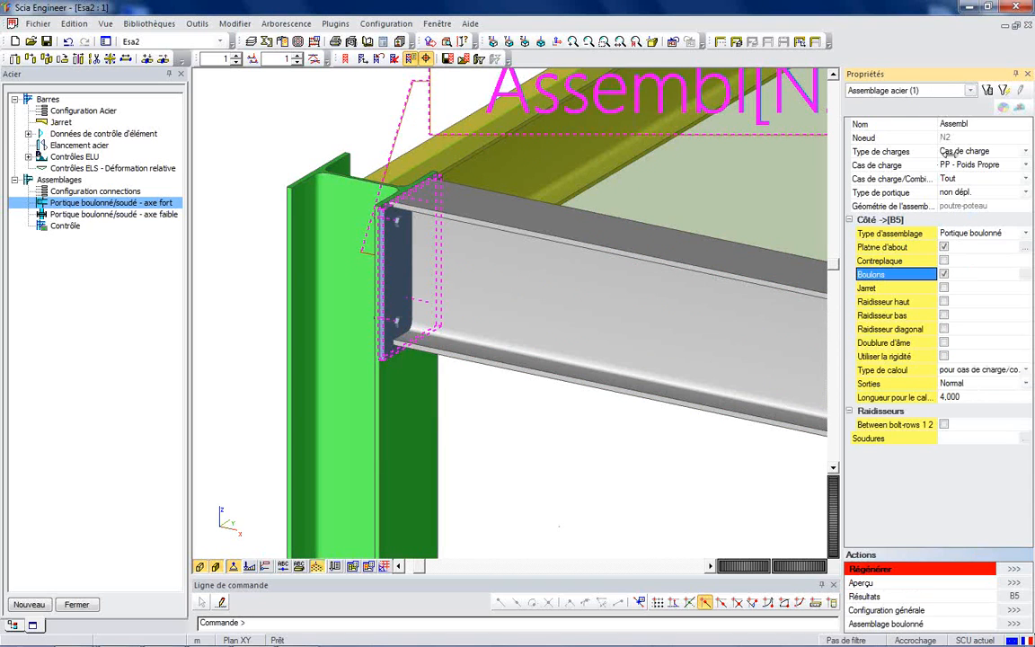
# Add top, bottom and diagonal stiffeners to the connection and review the top stiffener's properties.
pyautogui.click(944, 301)
pyautogui.click(943, 314)
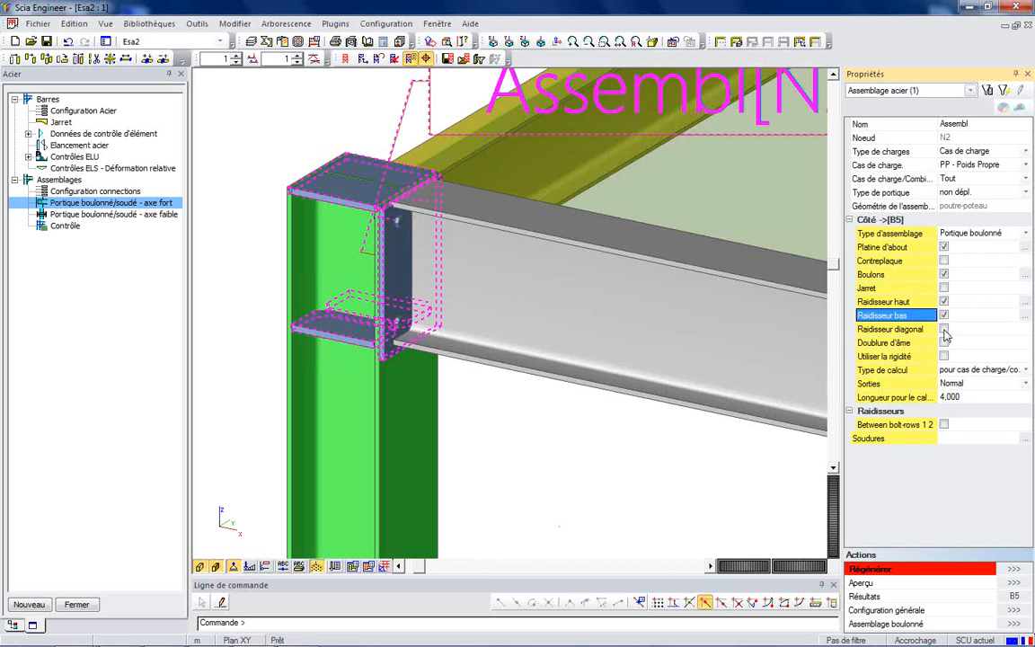
pyautogui.click(944, 328)
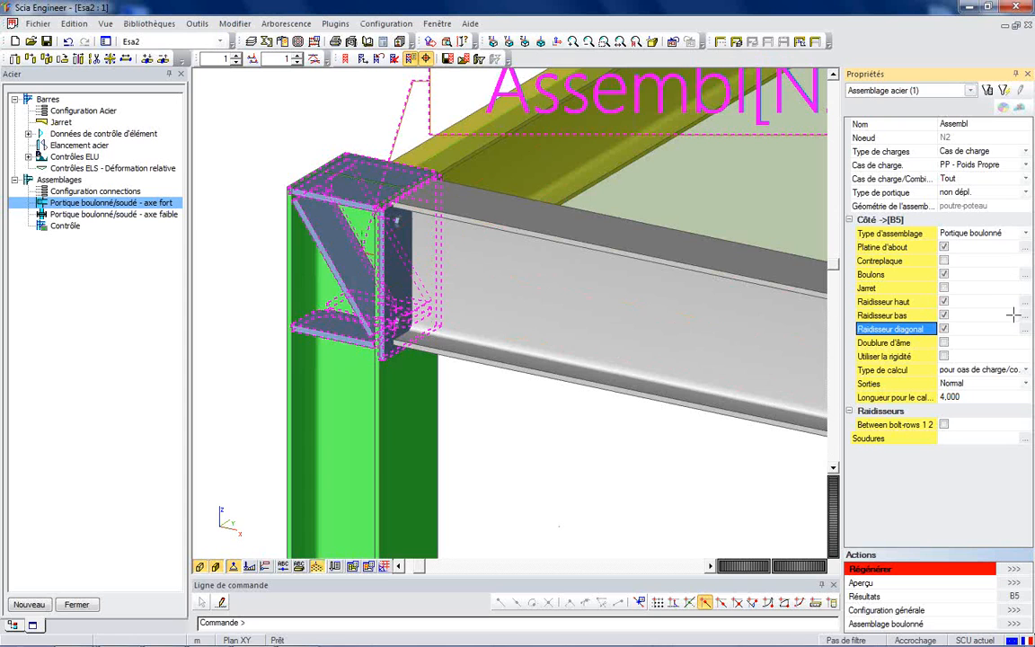
pyautogui.click(1025, 302)
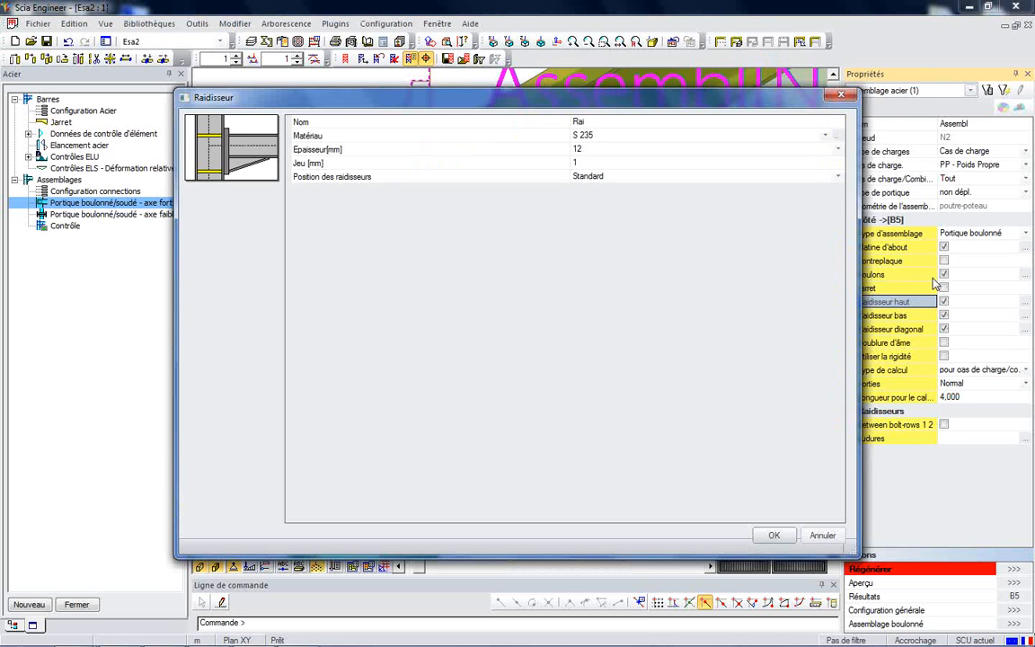
pyautogui.click(841, 96)
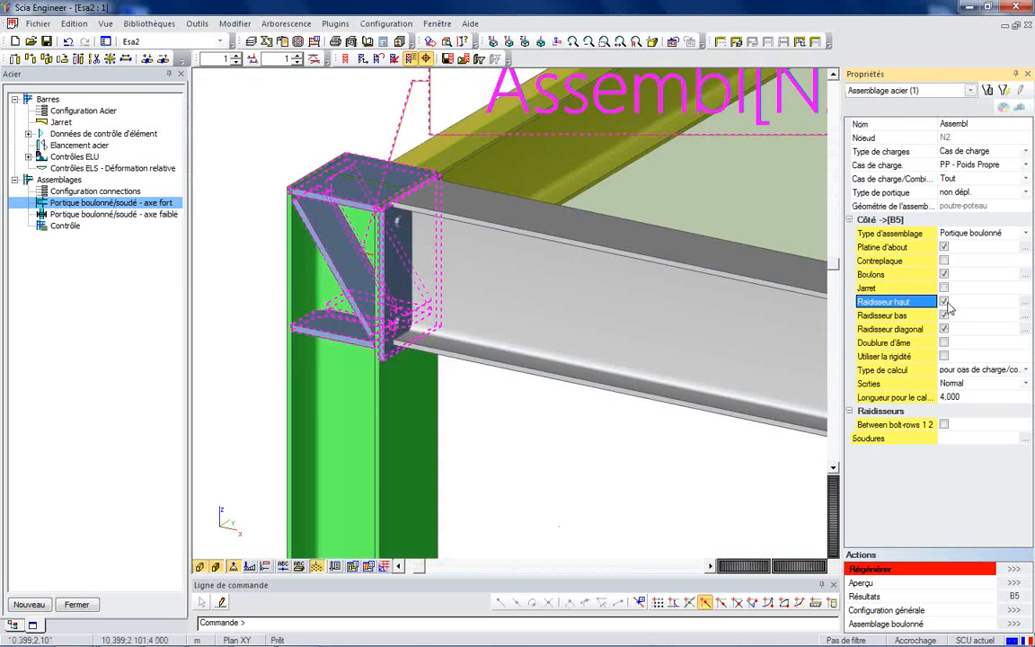
pyautogui.click(947, 316)
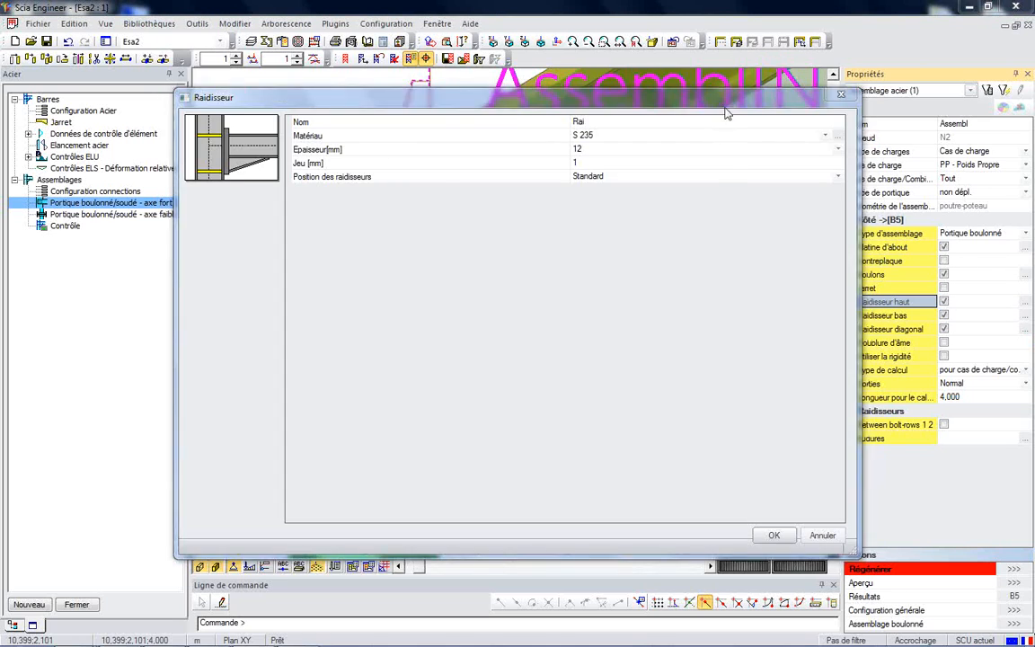
pyautogui.click(840, 96)
# Remove the top, bottom and diagonal stiffeners from the connection, leaving the bottom stiffener's properties unedited.
pyautogui.click(945, 301)
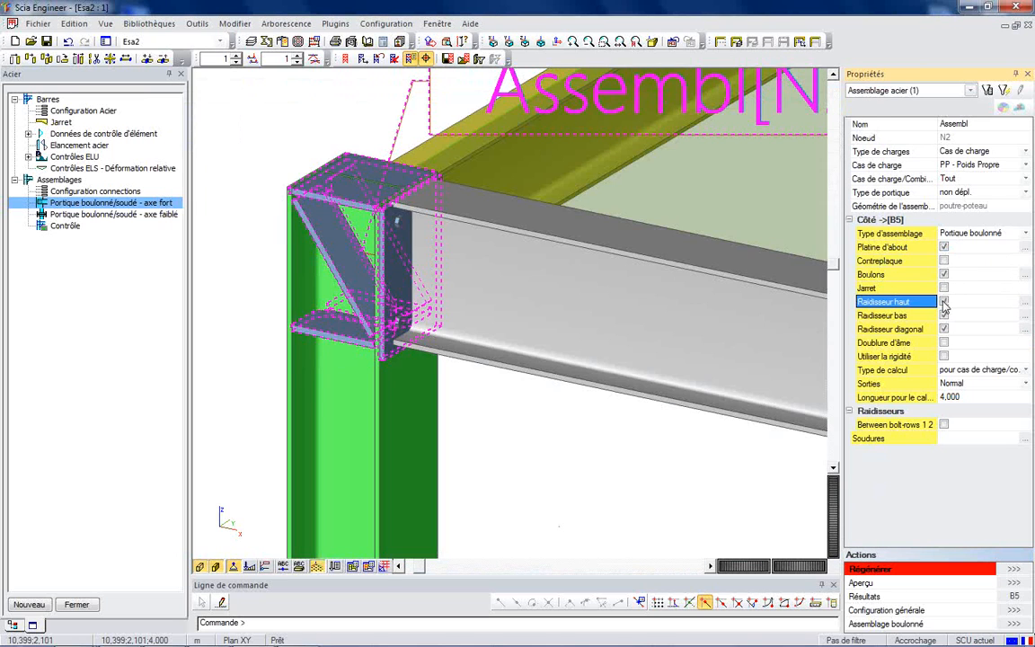
pyautogui.click(945, 317)
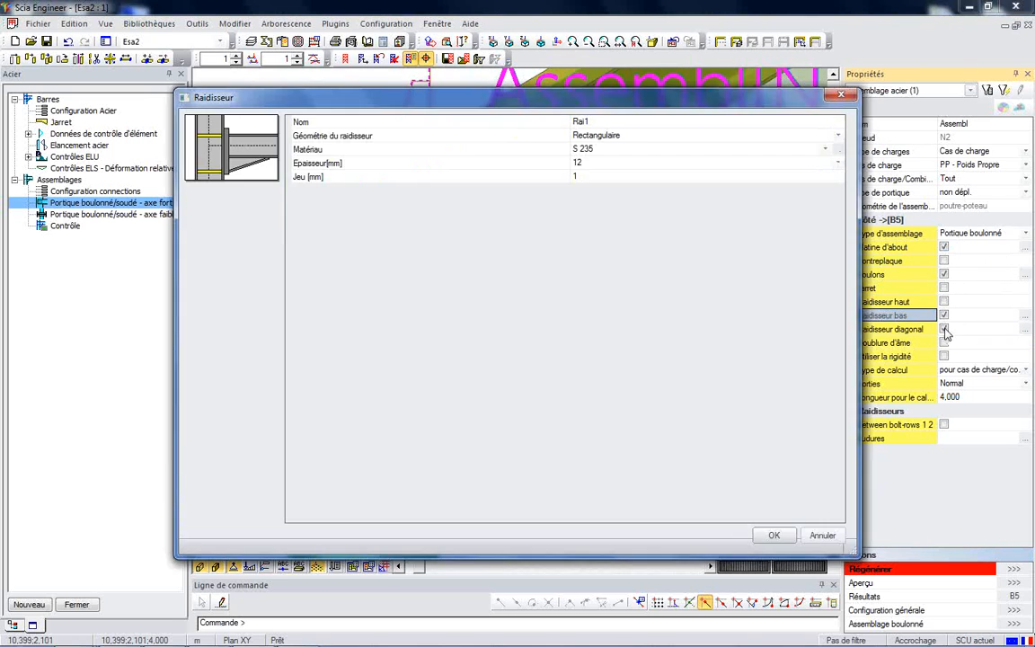
pyautogui.click(839, 95)
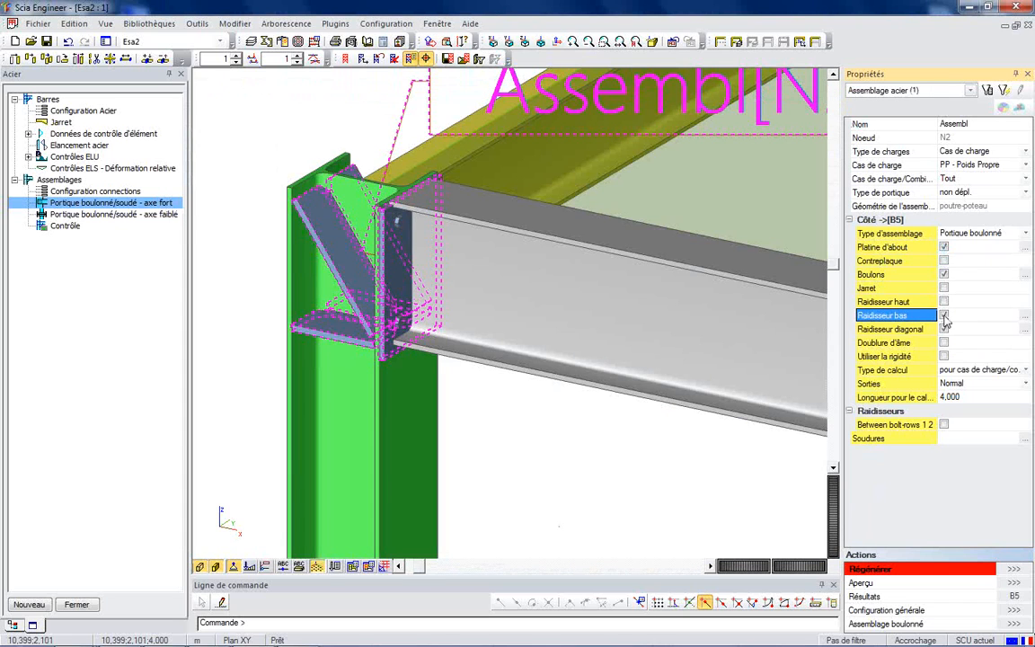
pyautogui.click(945, 317)
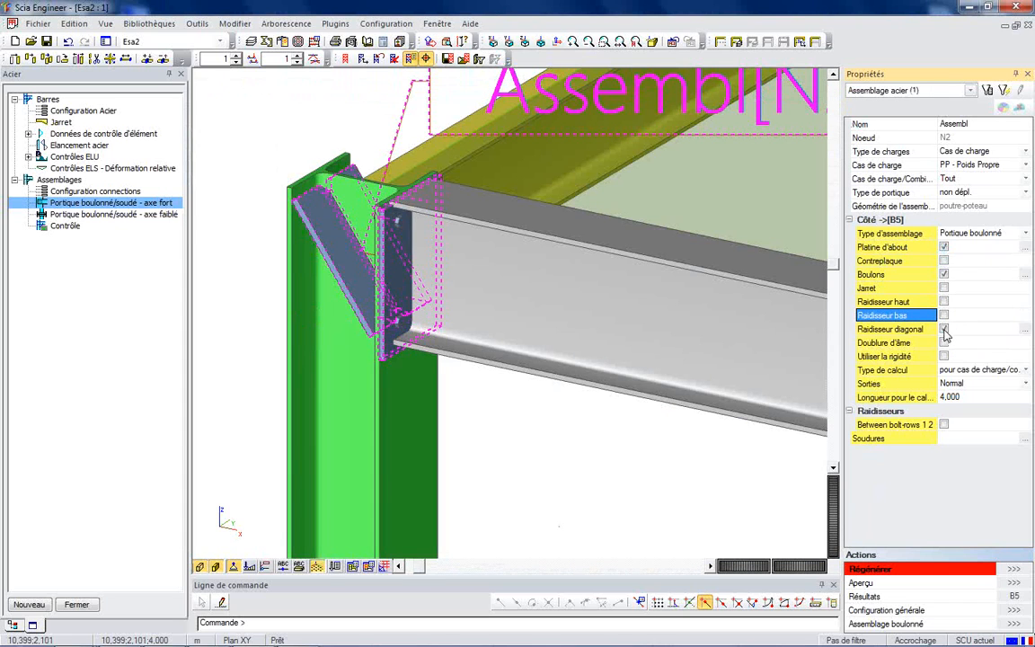
pyautogui.click(944, 330)
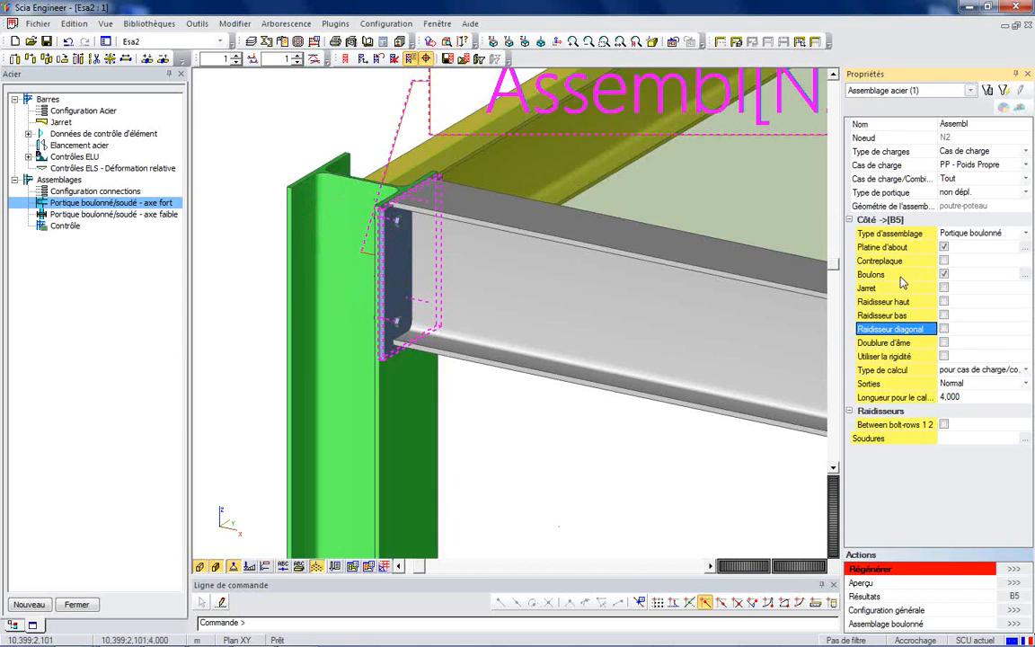
# Set the connection's load type to Combinaisons and regenerate the connection for the ELU combination.
pyautogui.click(998, 152)
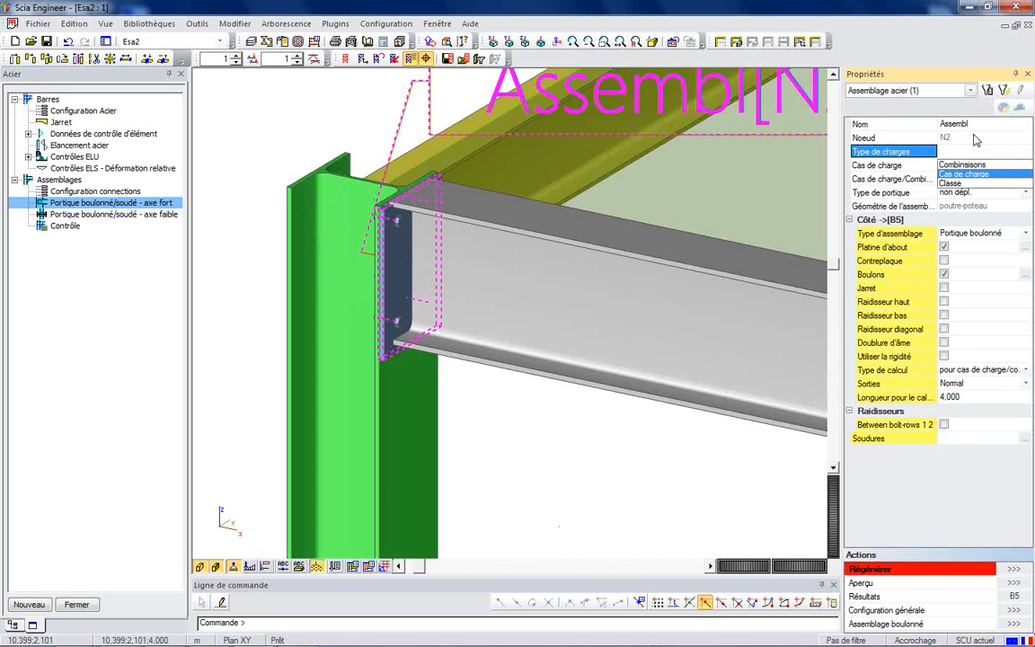
pyautogui.click(969, 166)
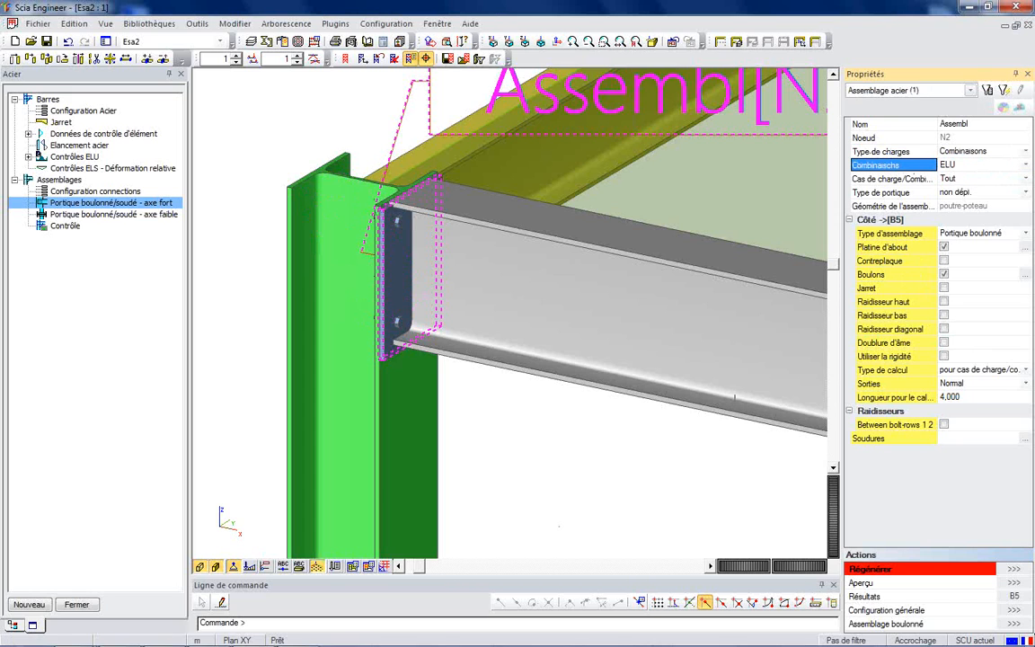
pyautogui.click(1004, 571)
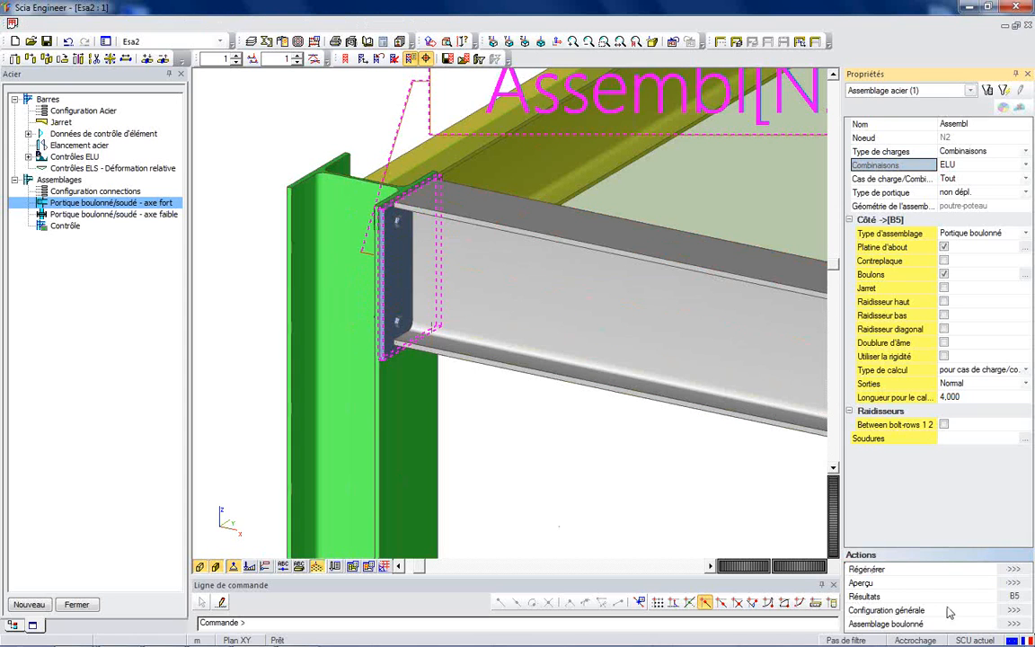
# Examine the connection results for beam B5: design resistances, unity checks for moment, shear and axial force, and the limiting parts.
pyautogui.click(1015, 595)
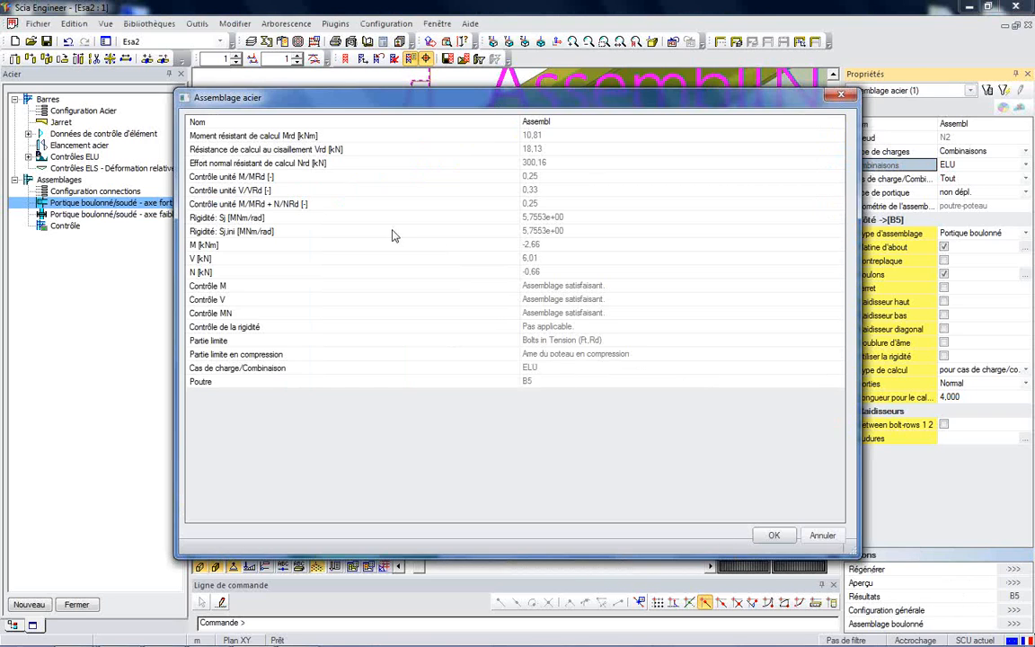
pyautogui.click(226, 165)
pyautogui.click(251, 190)
pyautogui.click(269, 206)
pyautogui.click(267, 178)
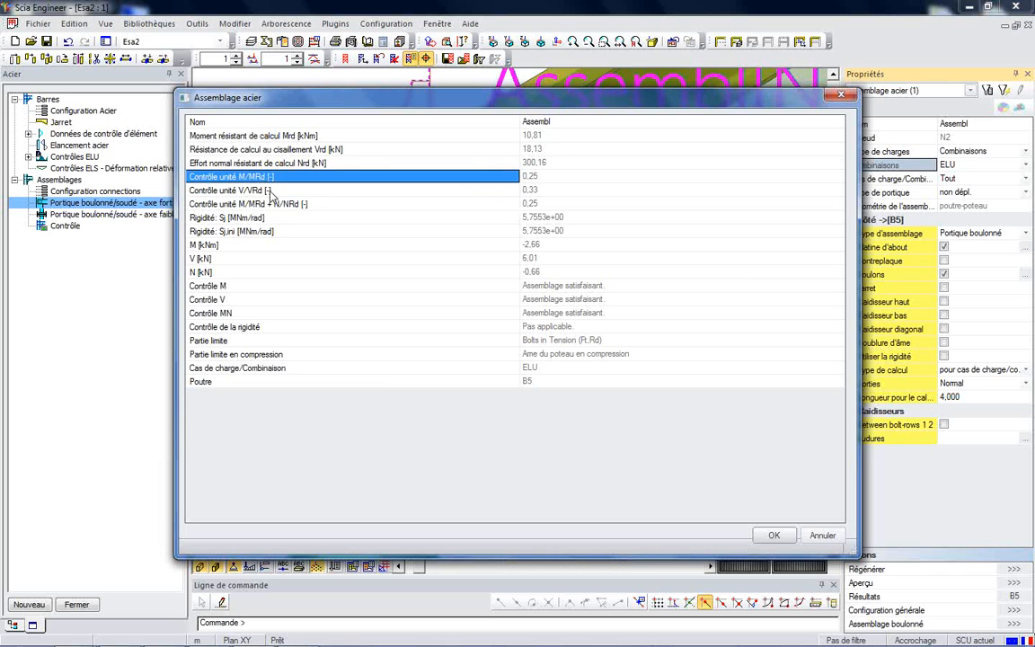
pyautogui.click(261, 192)
pyautogui.click(236, 204)
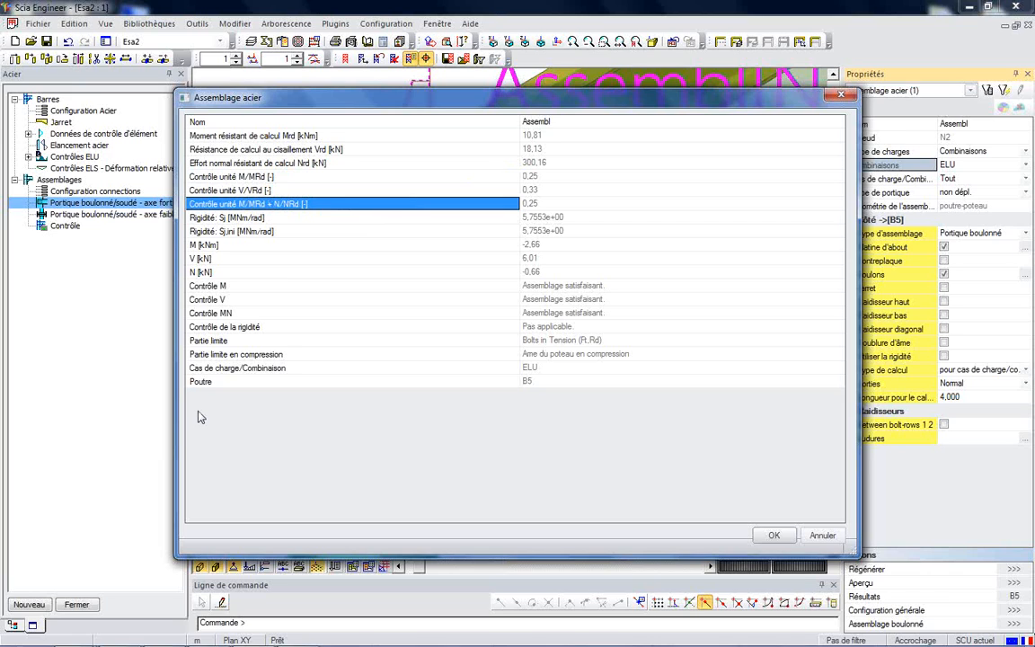
pyautogui.click(539, 178)
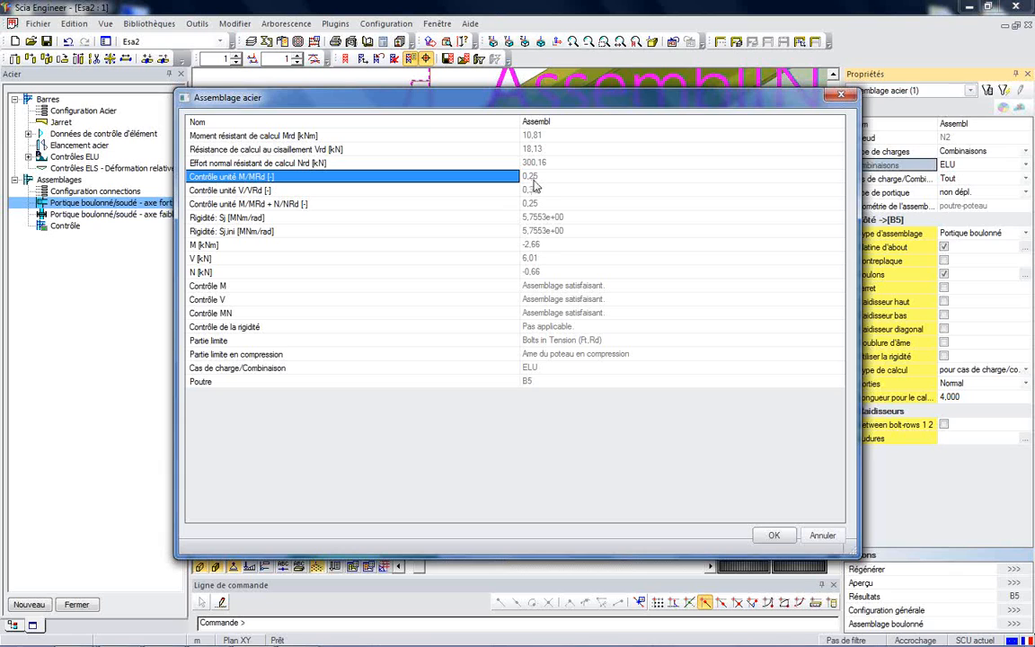
pyautogui.click(536, 189)
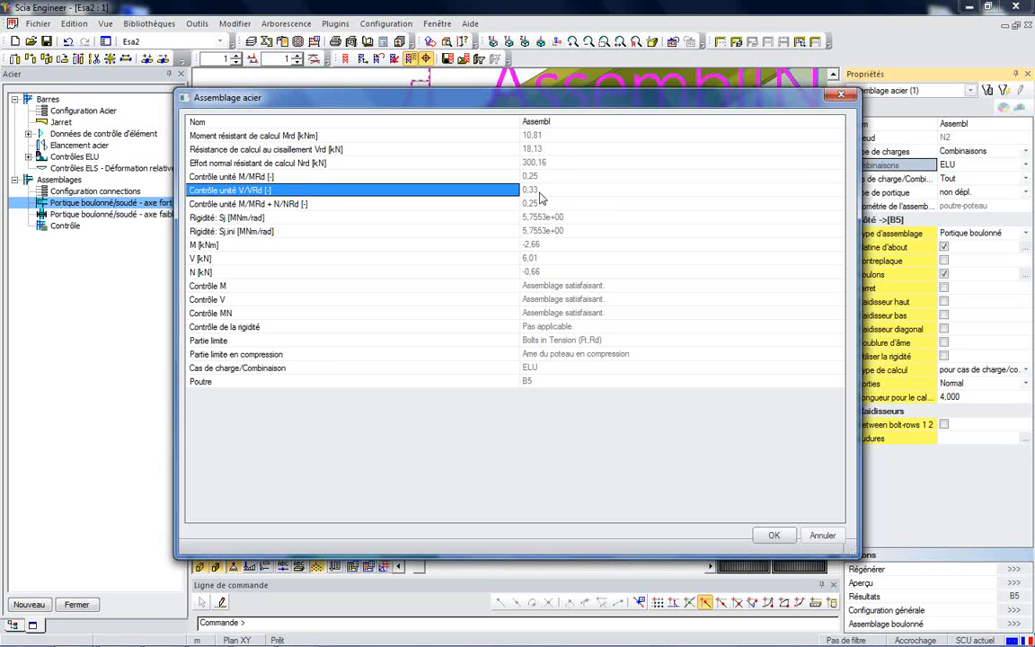
pyautogui.click(416, 177)
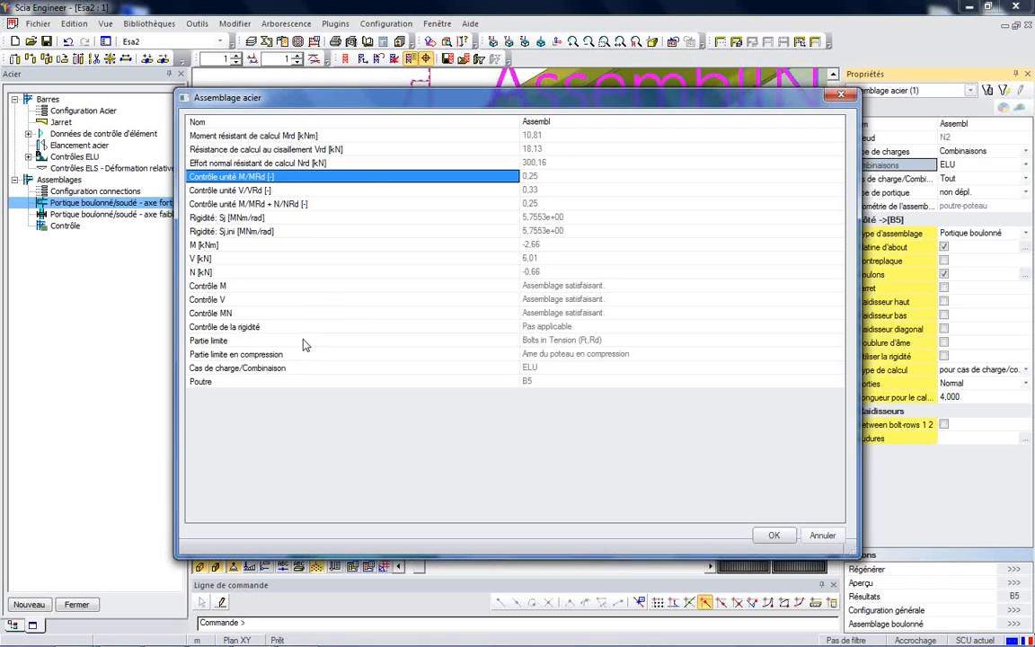
pyautogui.click(504, 343)
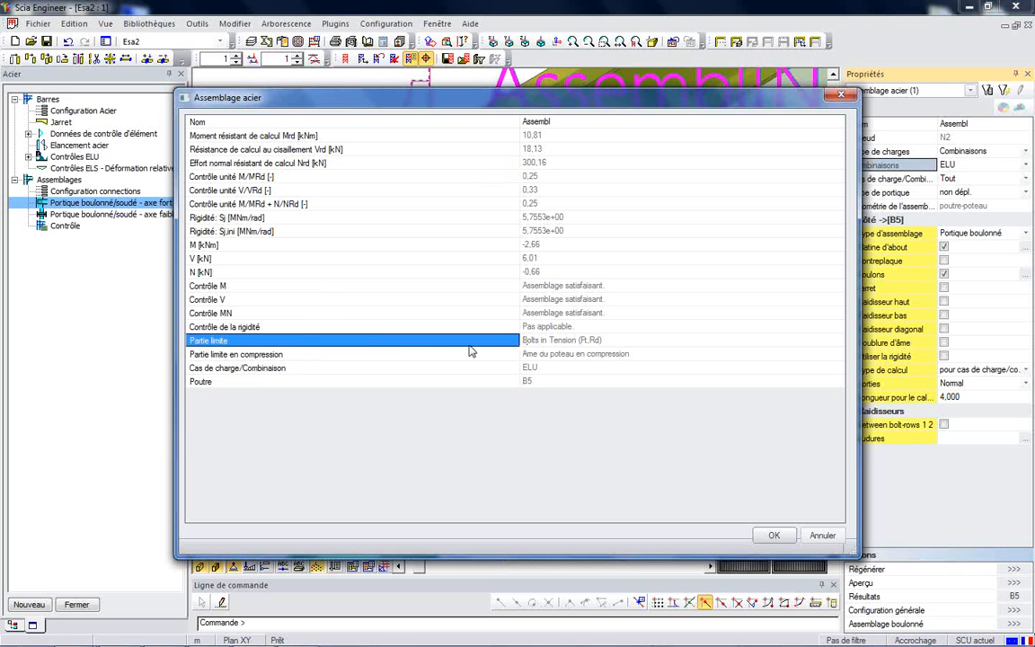
pyautogui.click(390, 355)
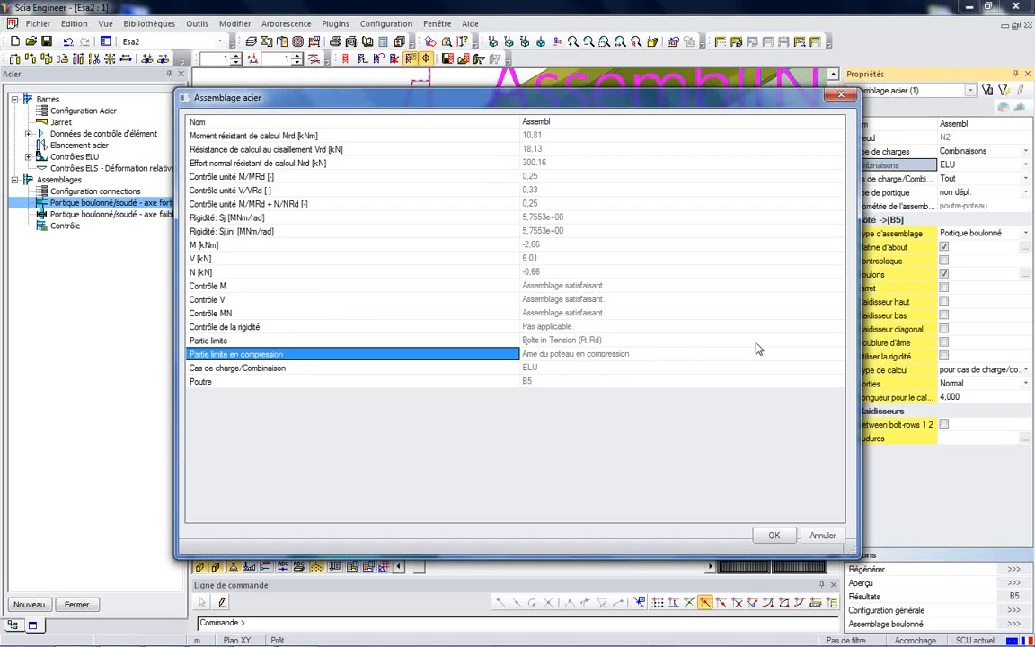
pyautogui.click(774, 534)
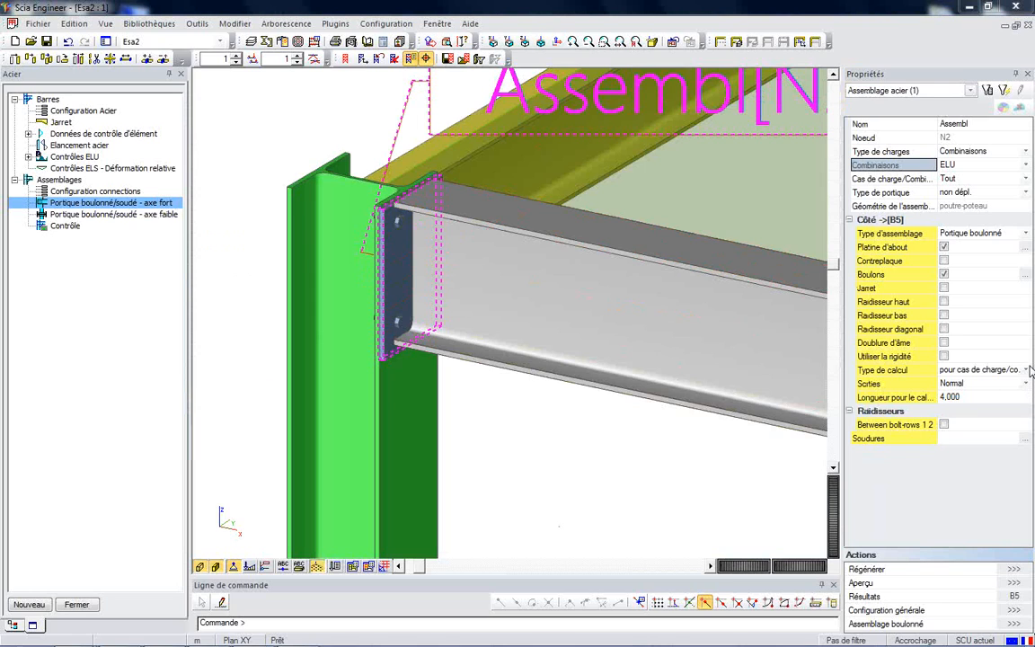
# Set the connection's output to Détaillé, regenerate it and open the preview of its calculation report.
pyautogui.click(865, 382)
pyautogui.click(969, 384)
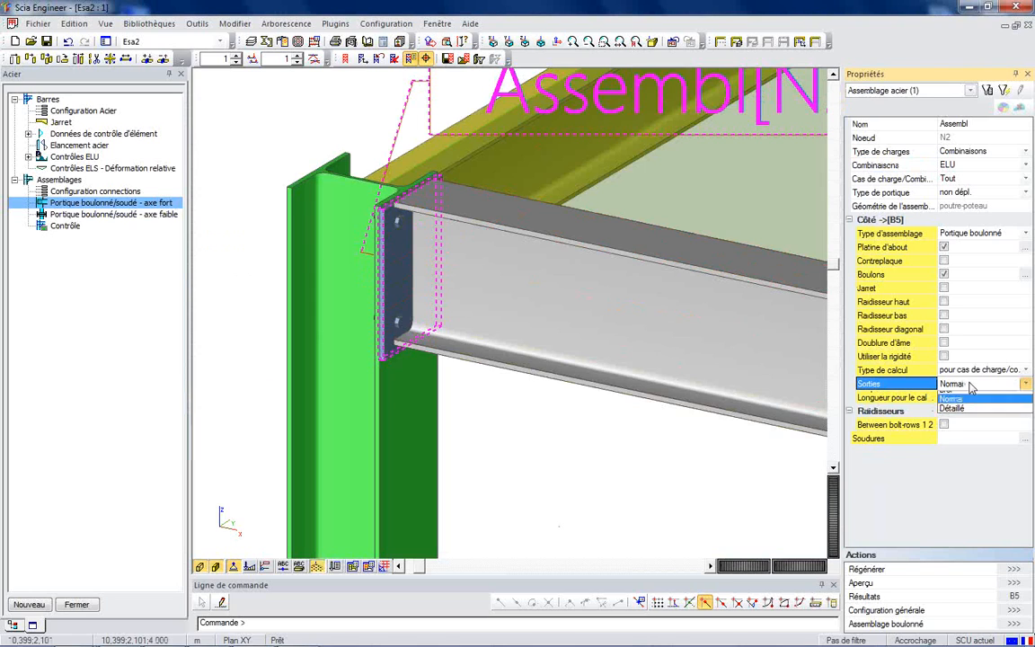
pyautogui.click(952, 415)
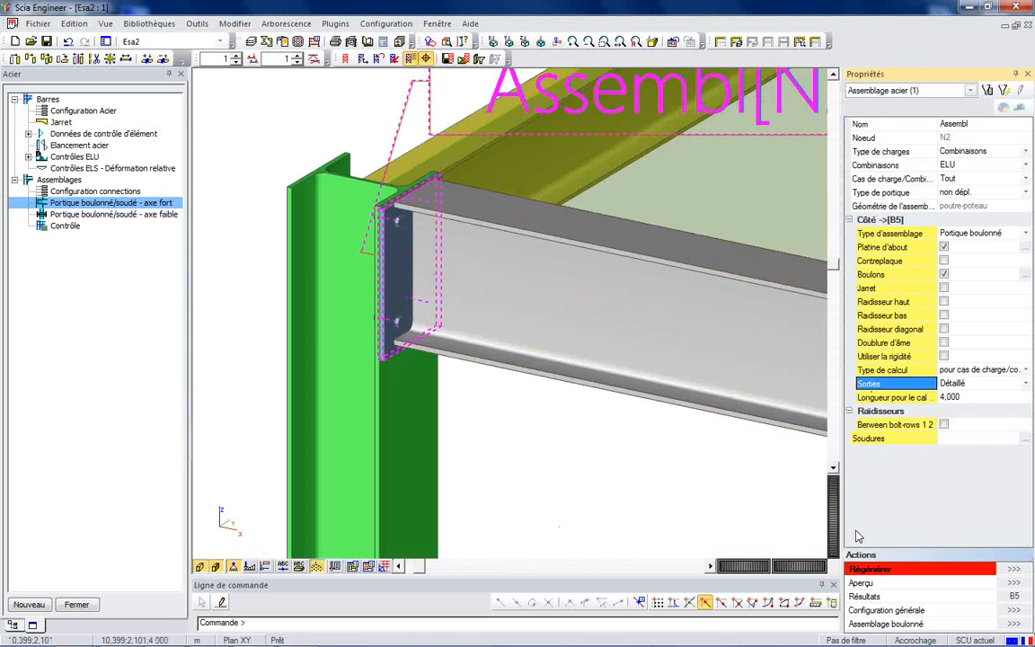
pyautogui.click(1021, 569)
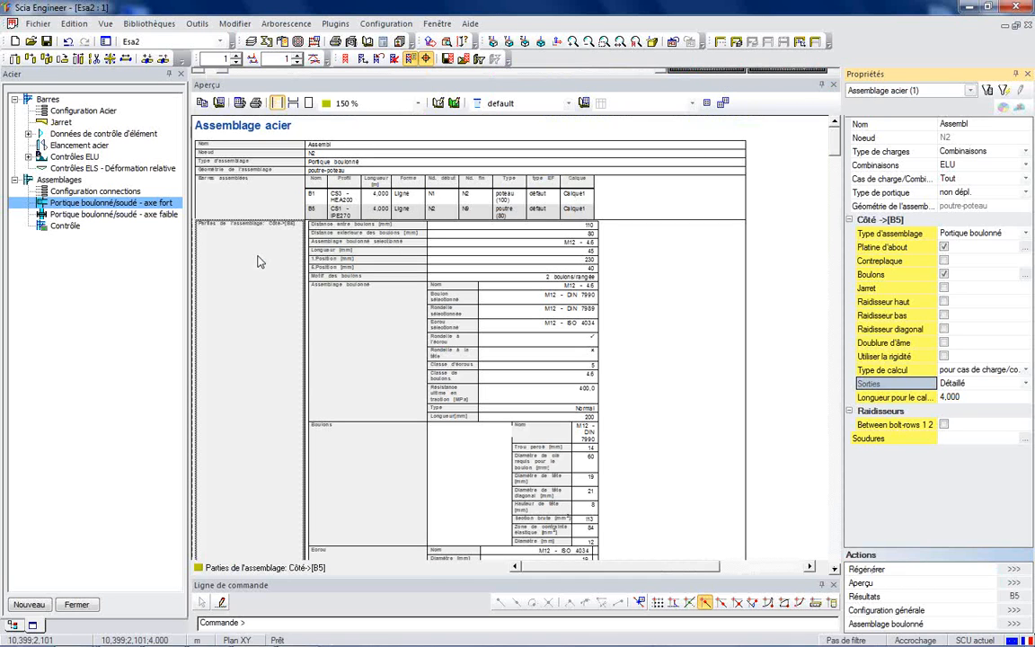
# Enlarge the report preview to 200 % and examine the safety factors, internal forces and column web resistance calculations.
pyautogui.click(369, 123)
pyautogui.click(364, 104)
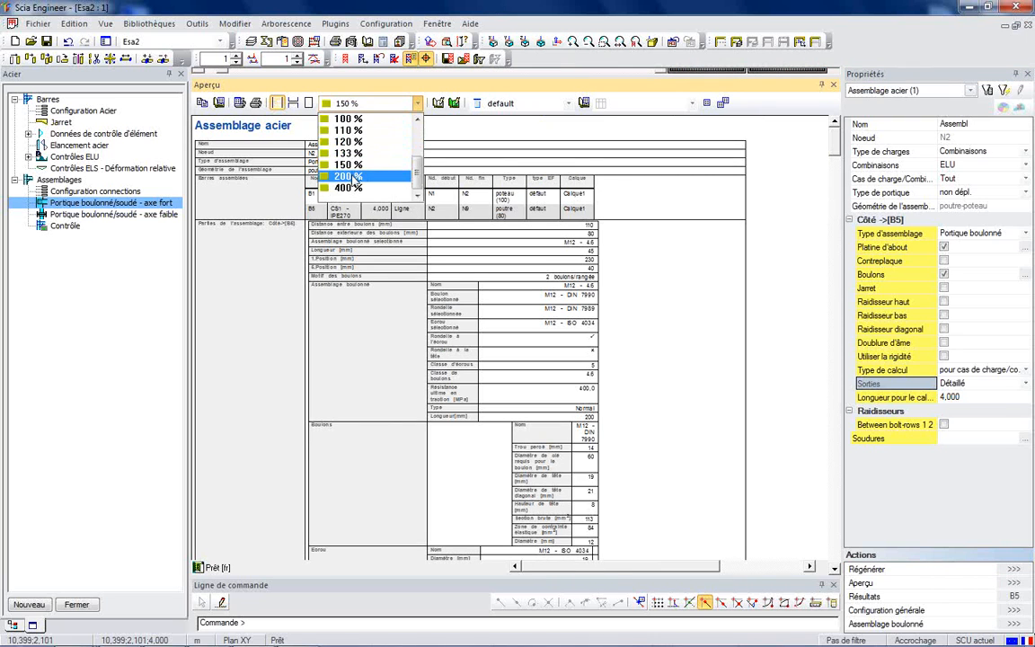
pyautogui.click(405, 178)
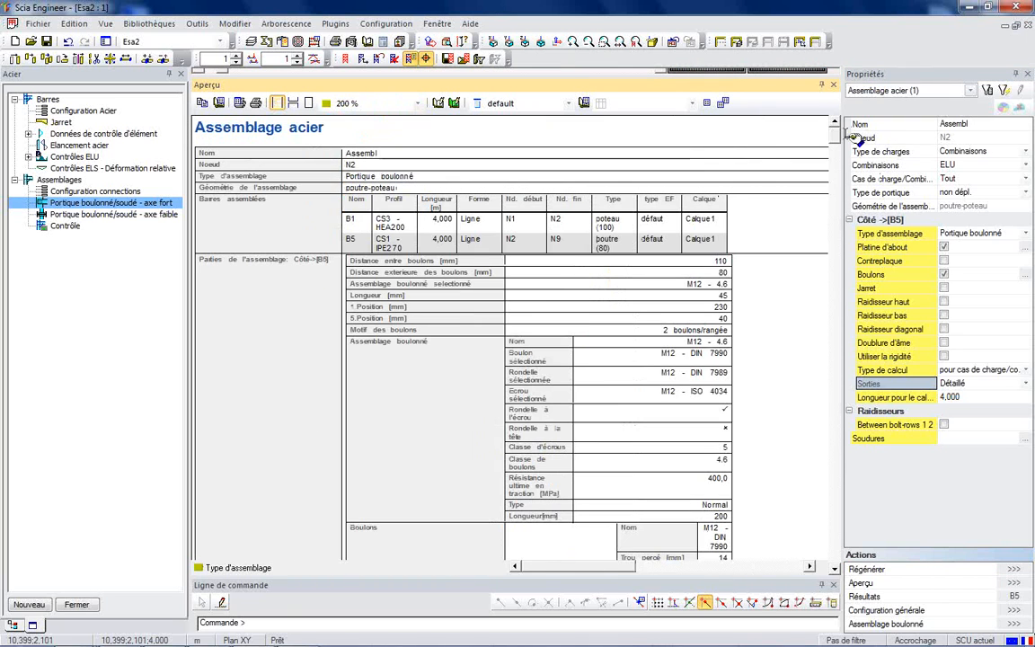
pyautogui.moveTo(836, 141); pyautogui.dragTo(821, 167)
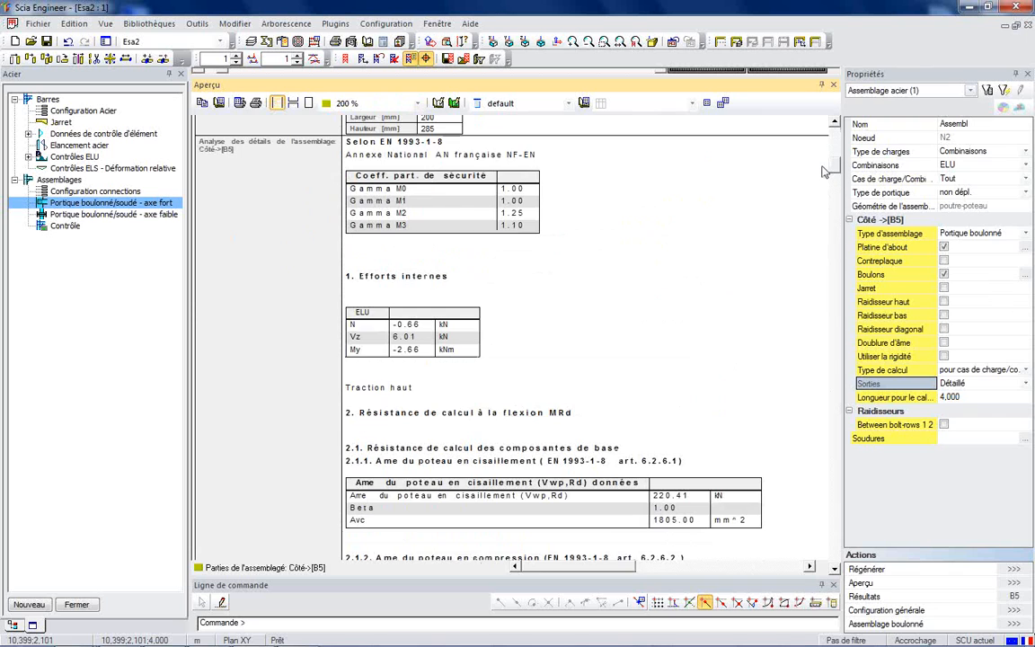
pyautogui.scroll(-5, 629, 332)
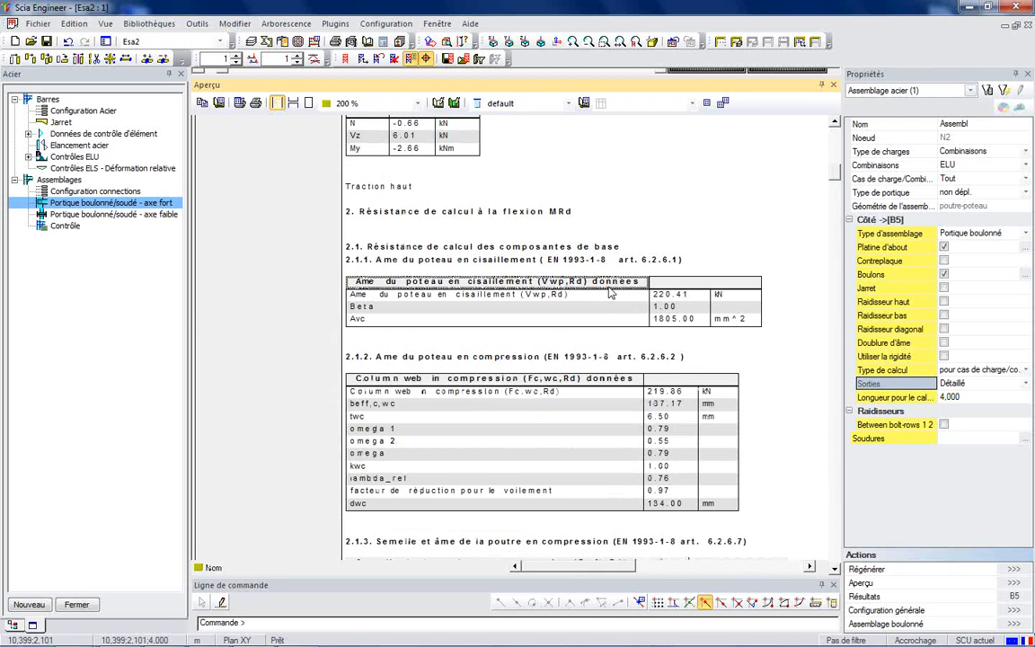
pyautogui.click(508, 276)
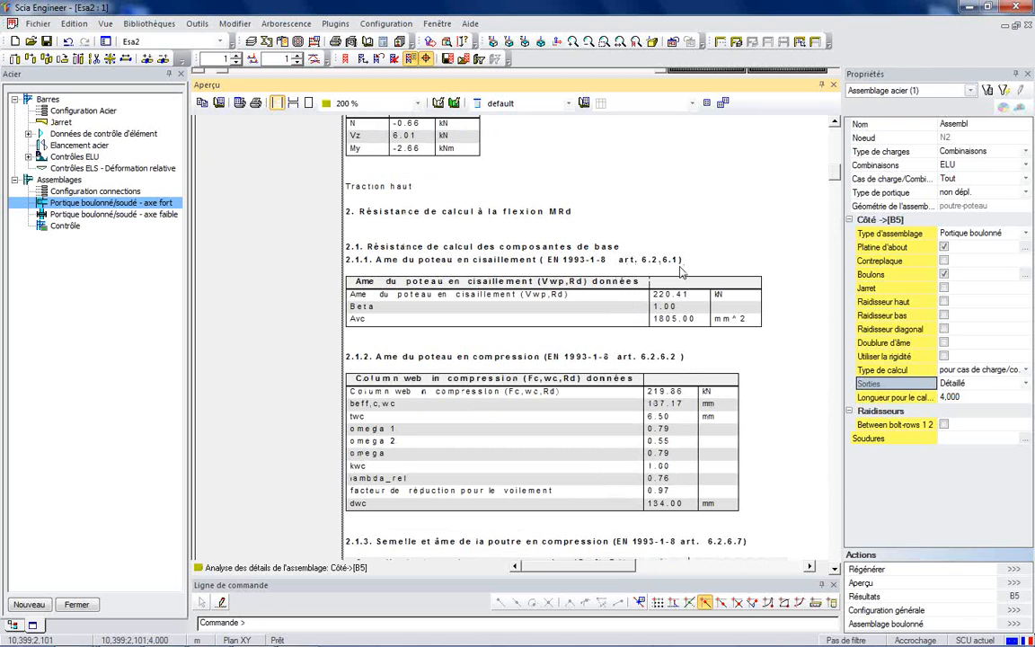
# Examine the report's moment-rotation and stiffness classification diagrams, close the preview and locate the connection's option for using the stiffness.
pyautogui.moveTo(834, 173); pyautogui.dragTo(801, 319)
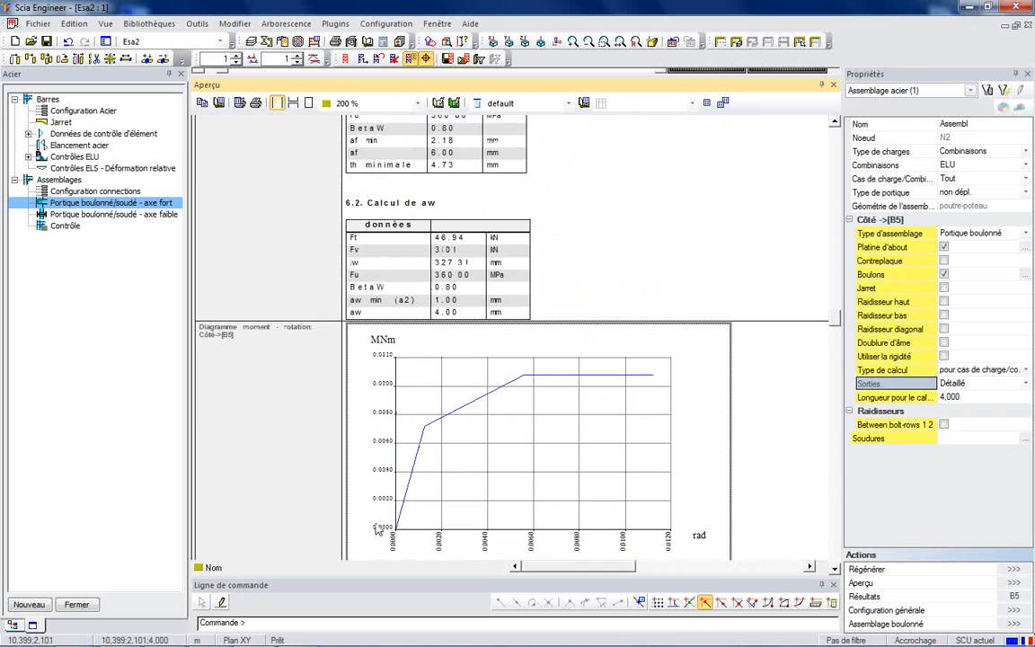
pyautogui.click(468, 455)
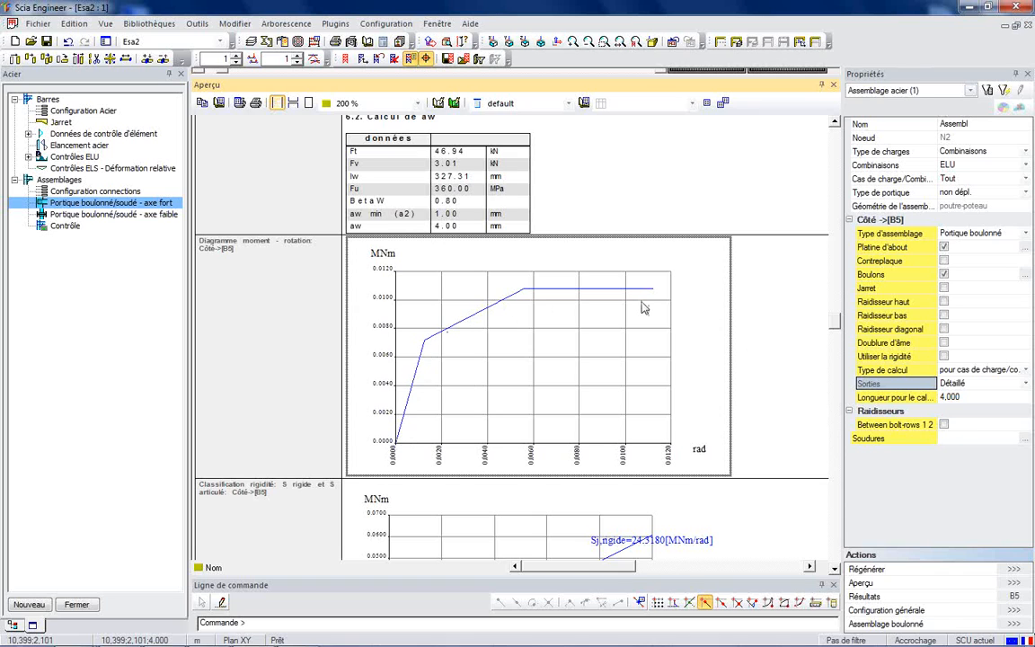
pyautogui.scroll(-5, 644, 307)
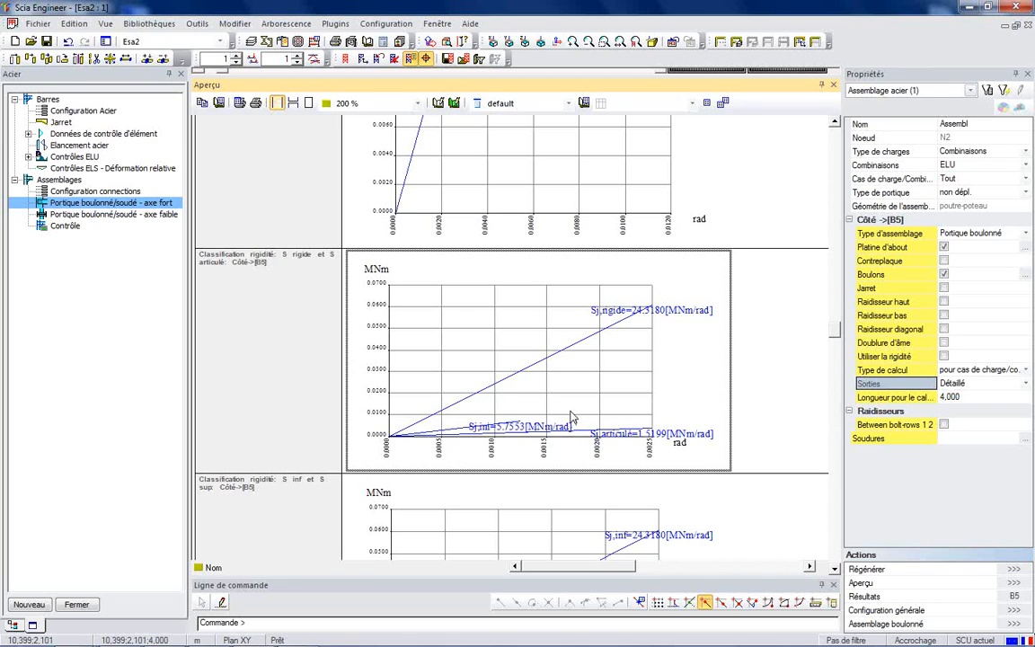
pyautogui.click(833, 84)
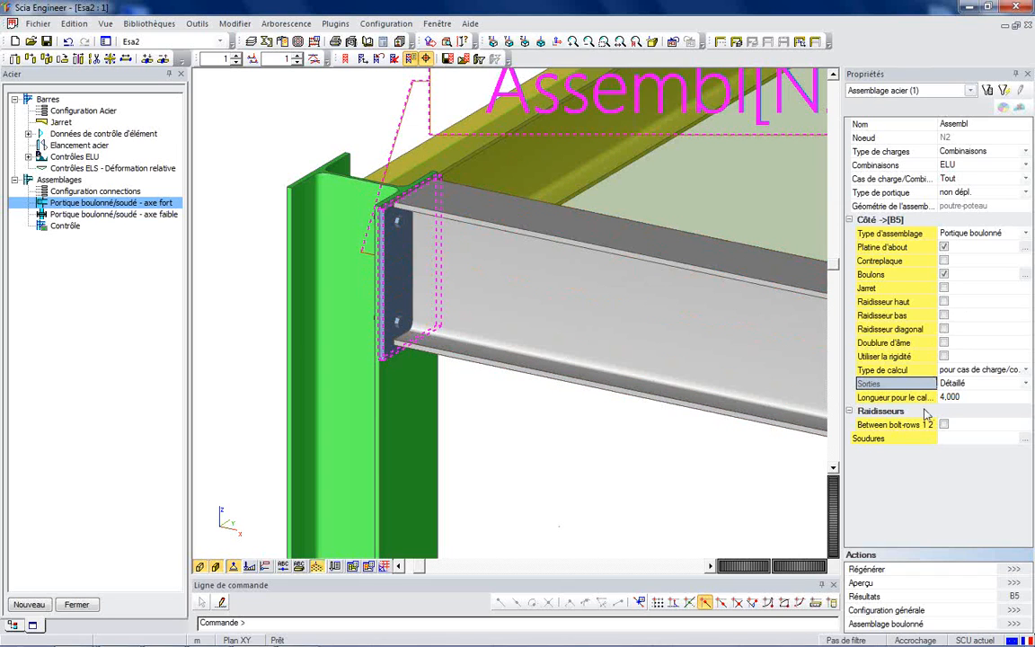
pyautogui.click(897, 358)
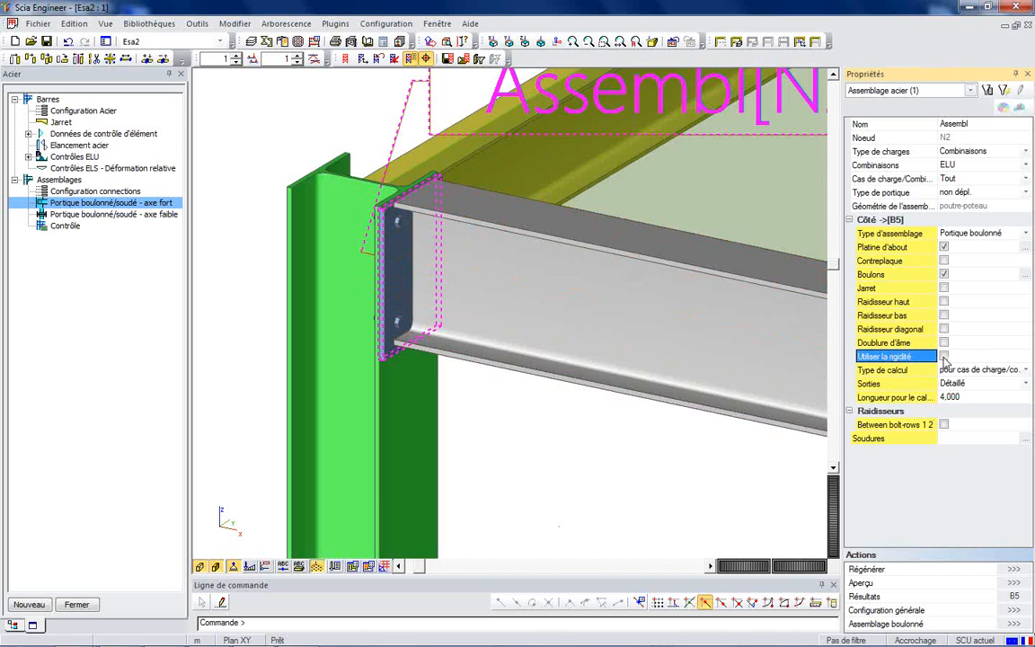
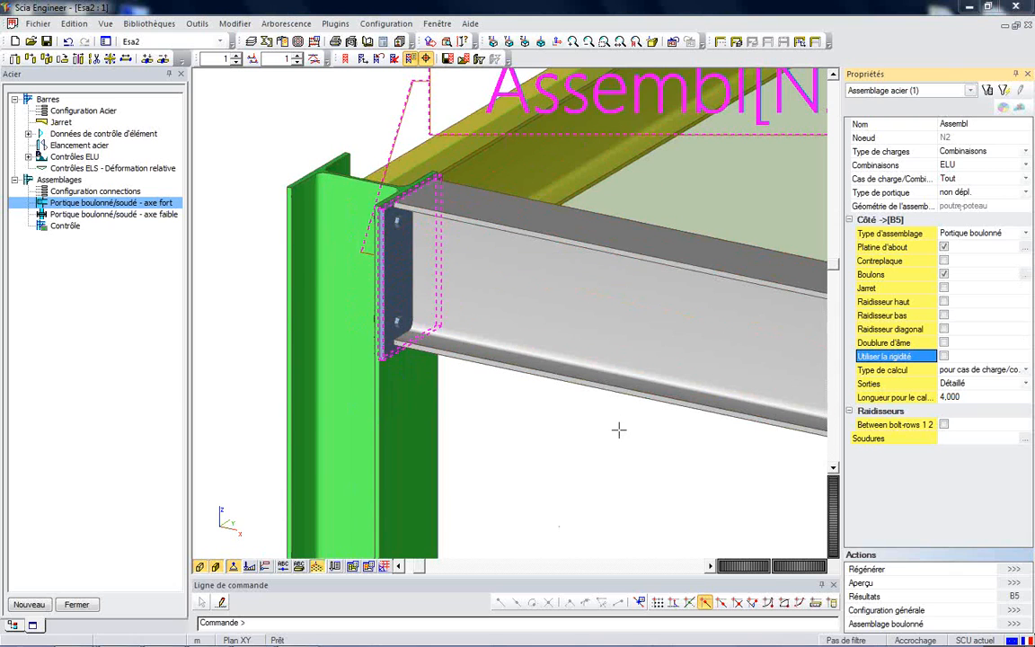
# Review the end plate's material, thickness and edge distances, leaving its properties unedited.
pyautogui.click(1025, 246)
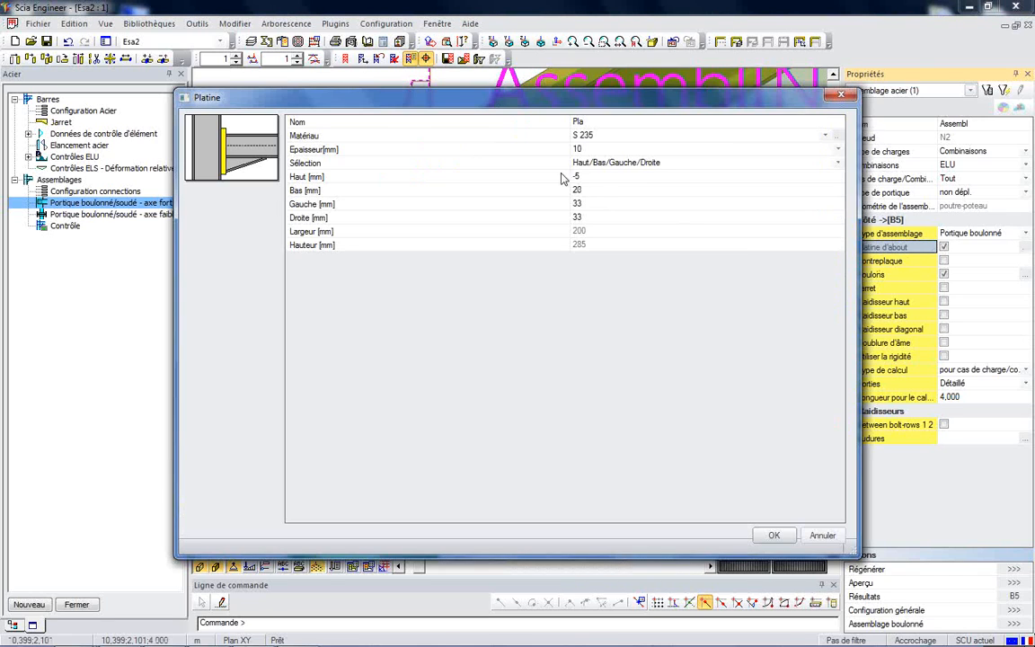
pyautogui.click(593, 179)
pyautogui.click(589, 194)
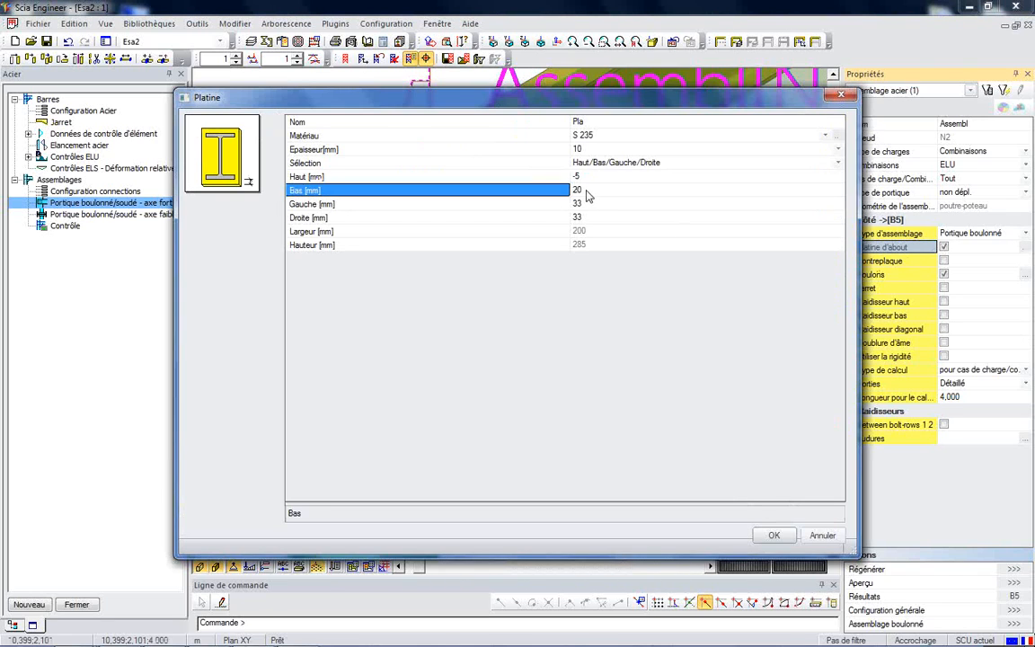
pyautogui.click(584, 205)
pyautogui.click(588, 218)
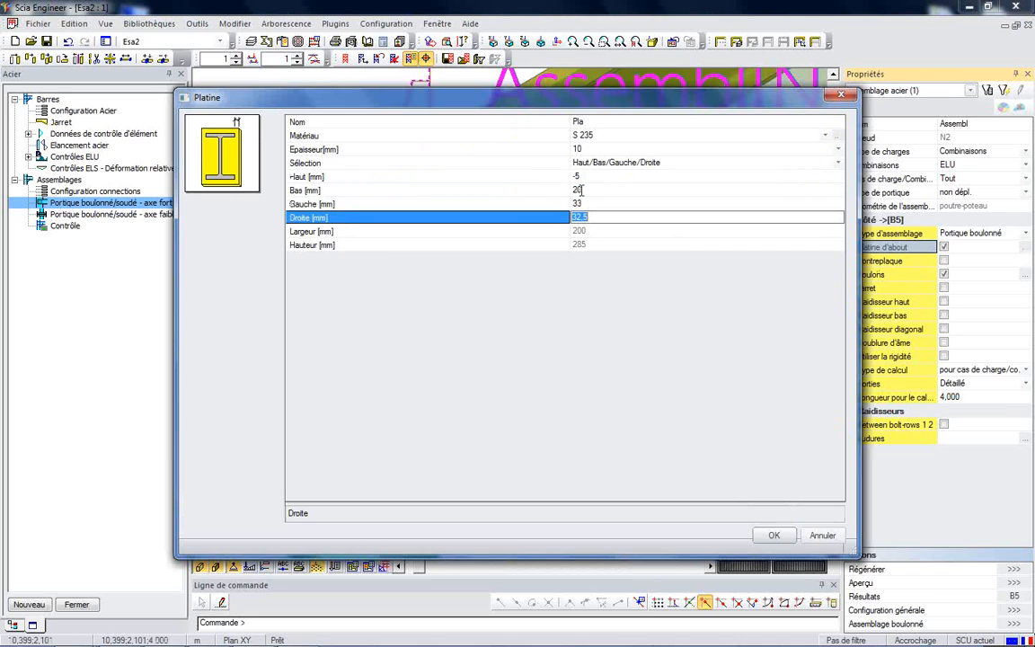
pyautogui.click(580, 177)
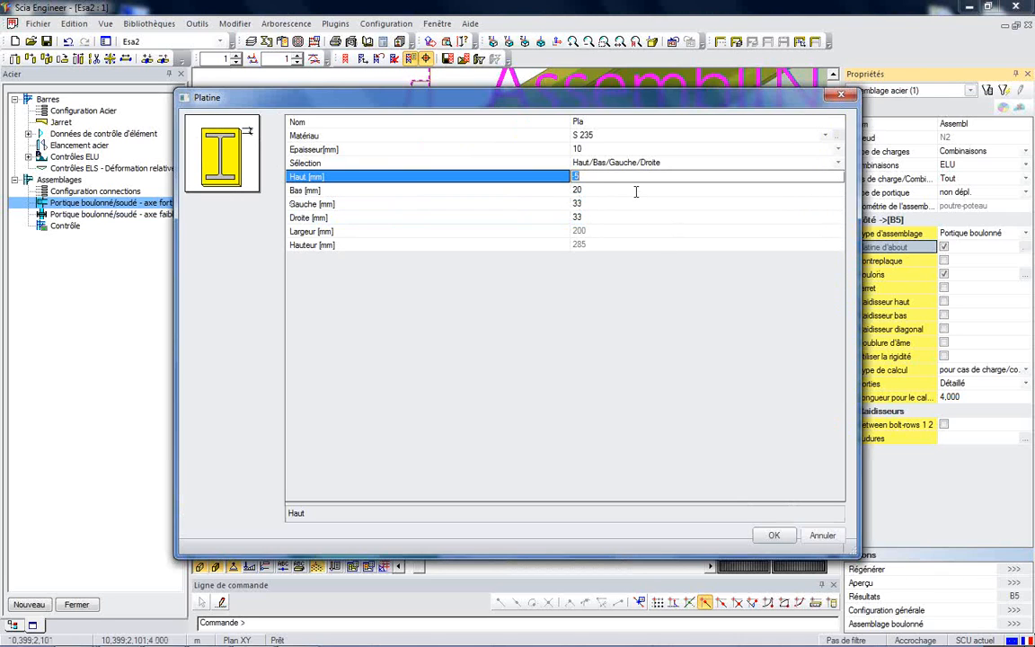
pyautogui.click(481, 136)
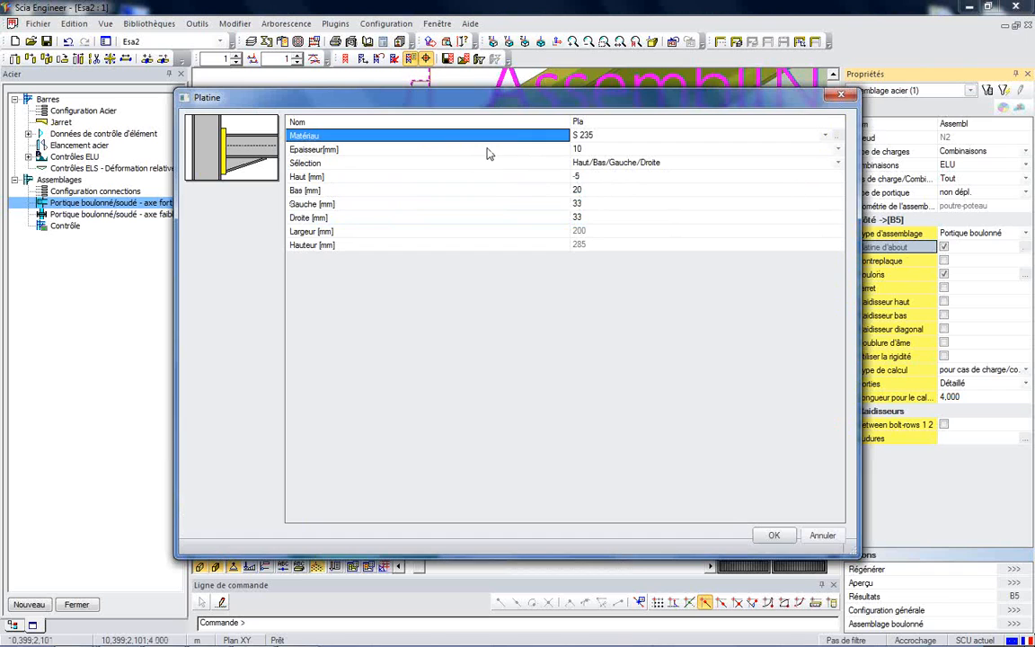
pyautogui.click(486, 150)
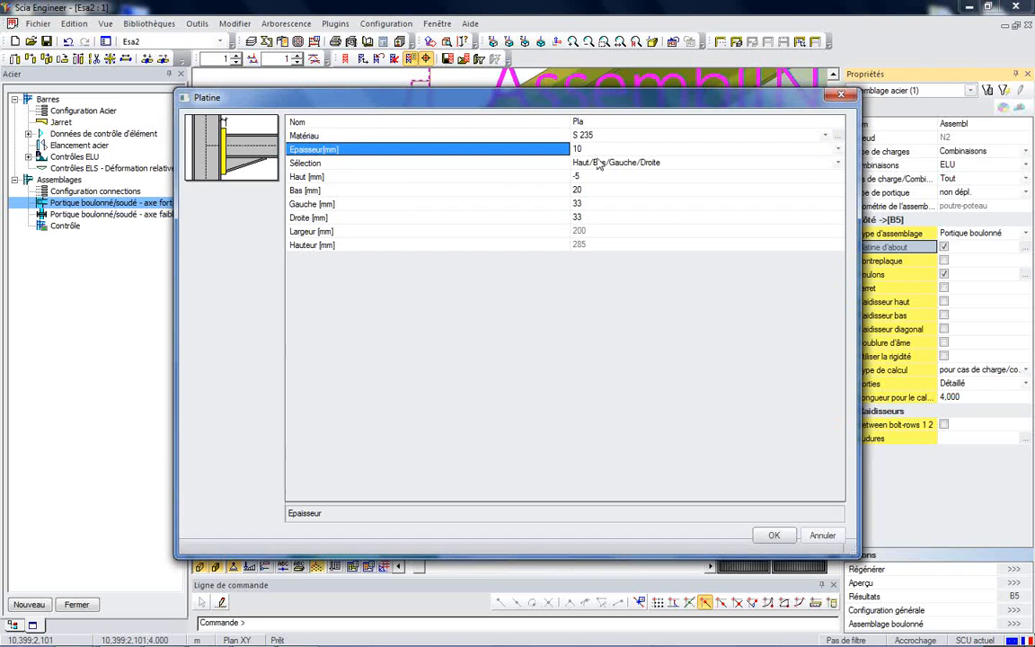
pyautogui.click(840, 95)
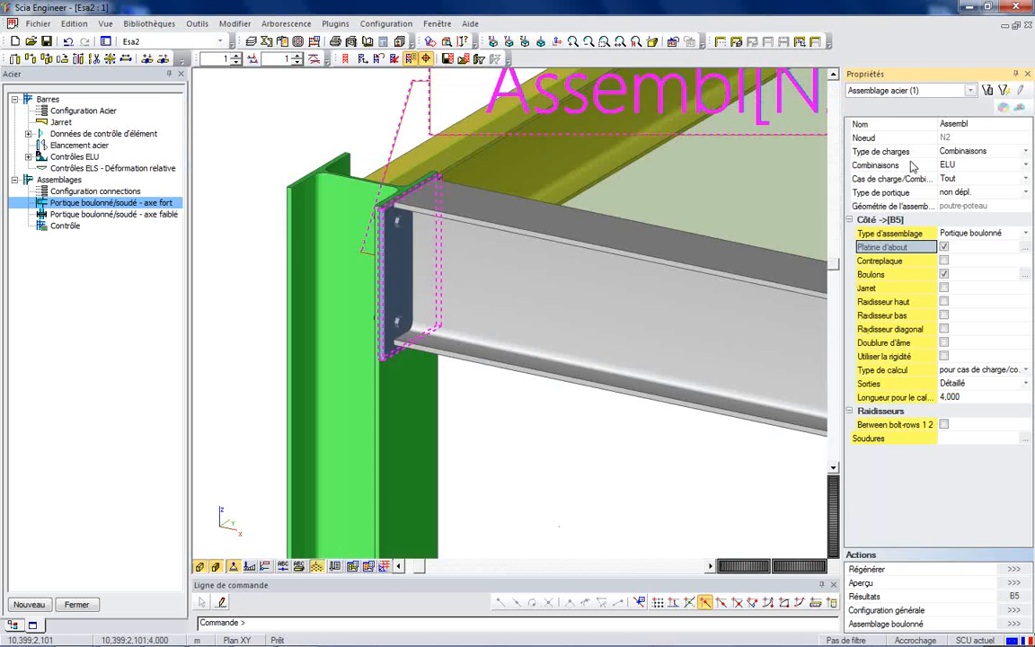
# Change the connection's bolts to M16 - HR 10.9 NF and activate the second bolt row.
pyautogui.click(1026, 275)
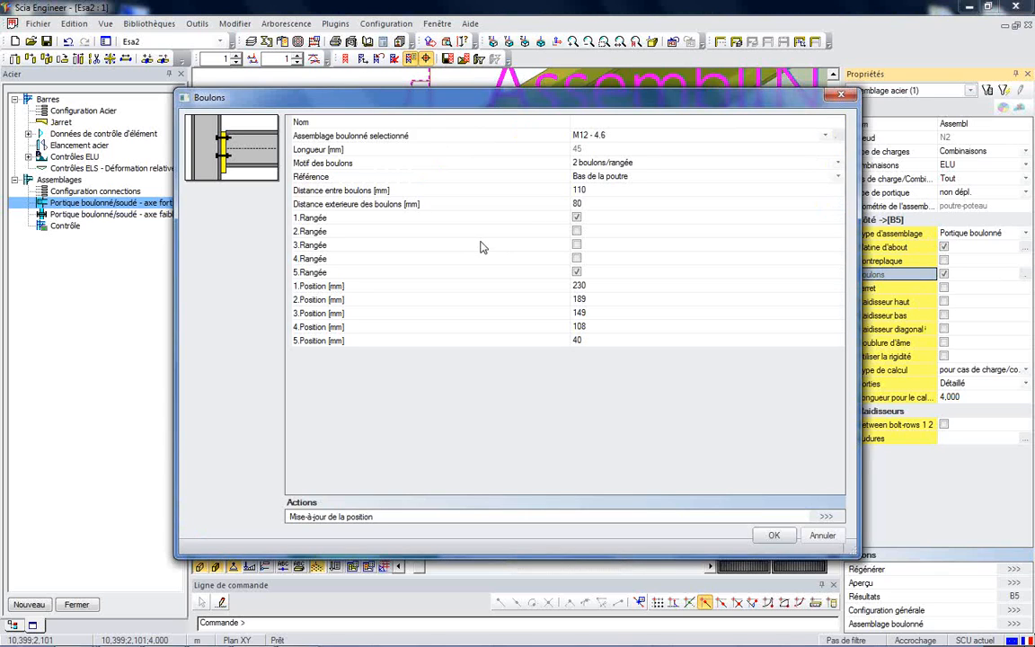
pyautogui.click(632, 136)
pyautogui.moveTo(838, 168); pyautogui.dragTo(840, 267)
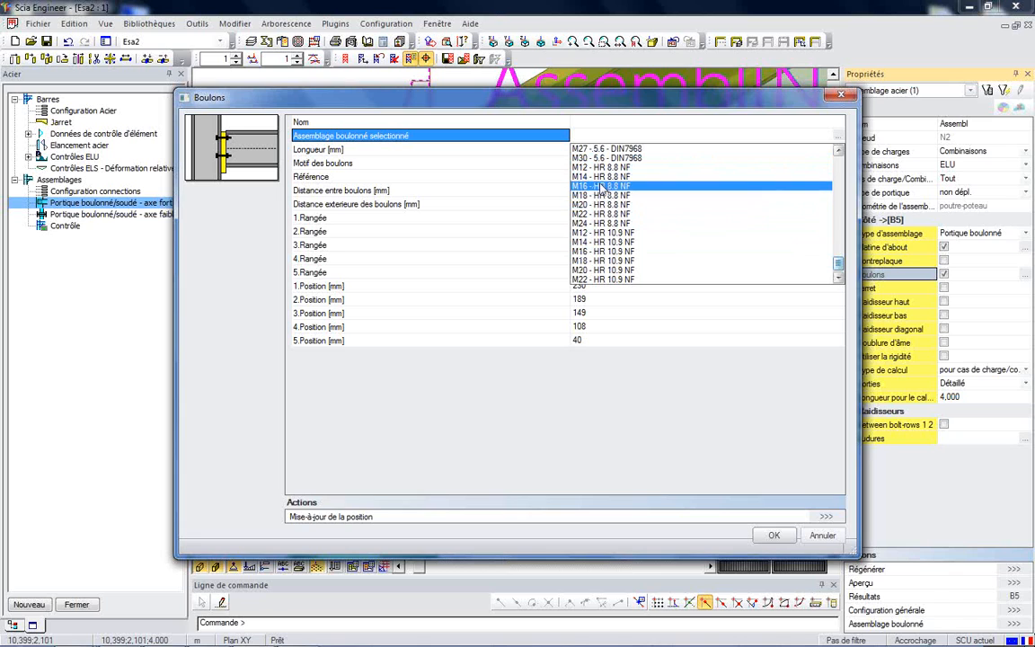
pyautogui.click(837, 151)
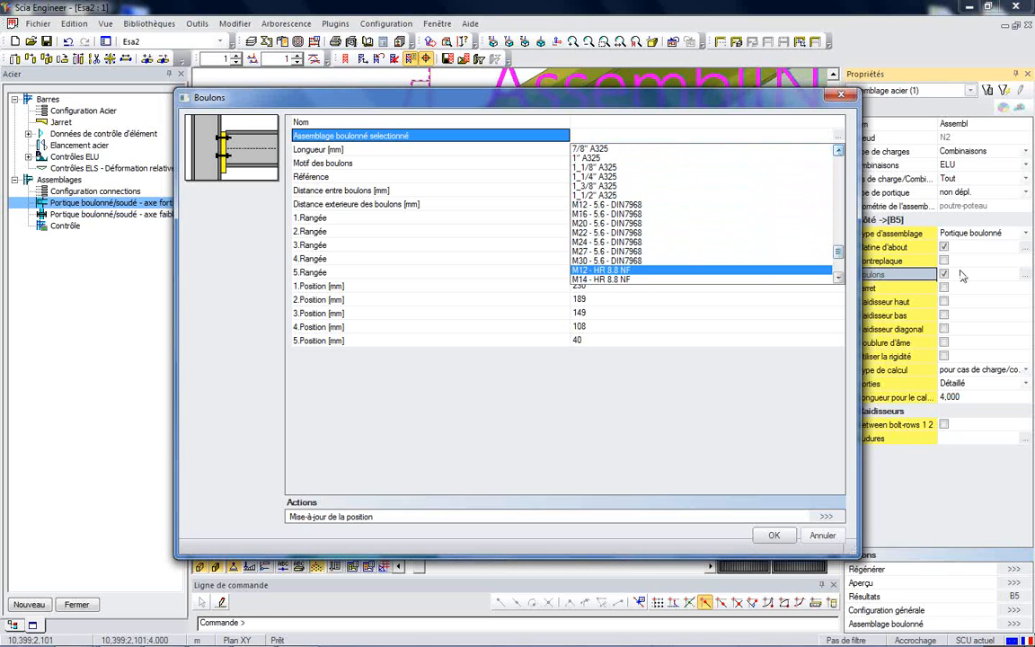
pyautogui.moveTo(837, 252); pyautogui.dragTo(837, 264)
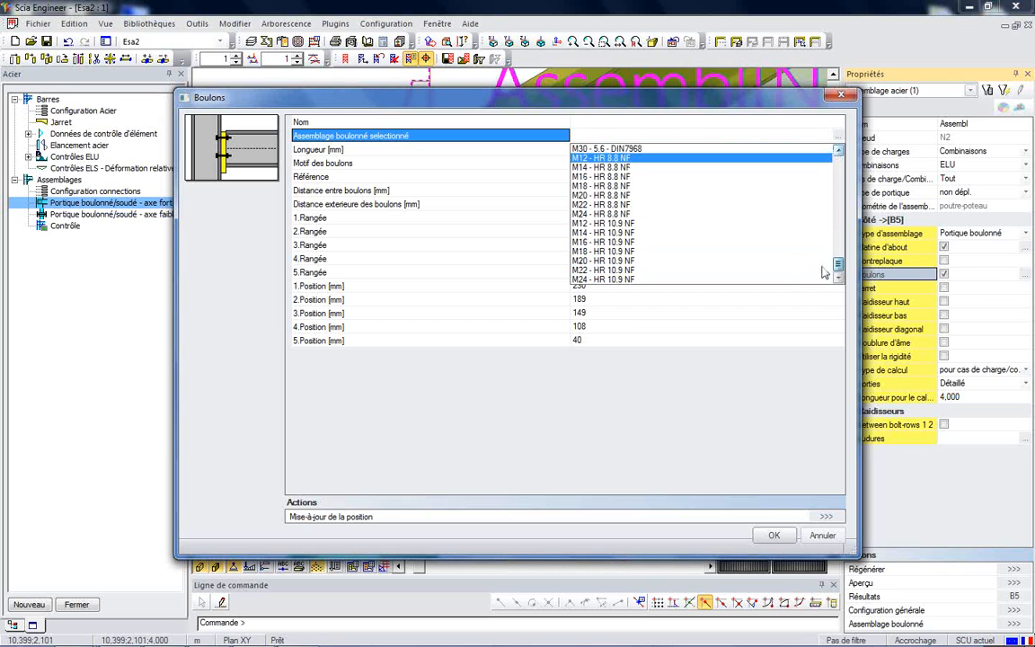
pyautogui.click(601, 241)
pyautogui.click(563, 378)
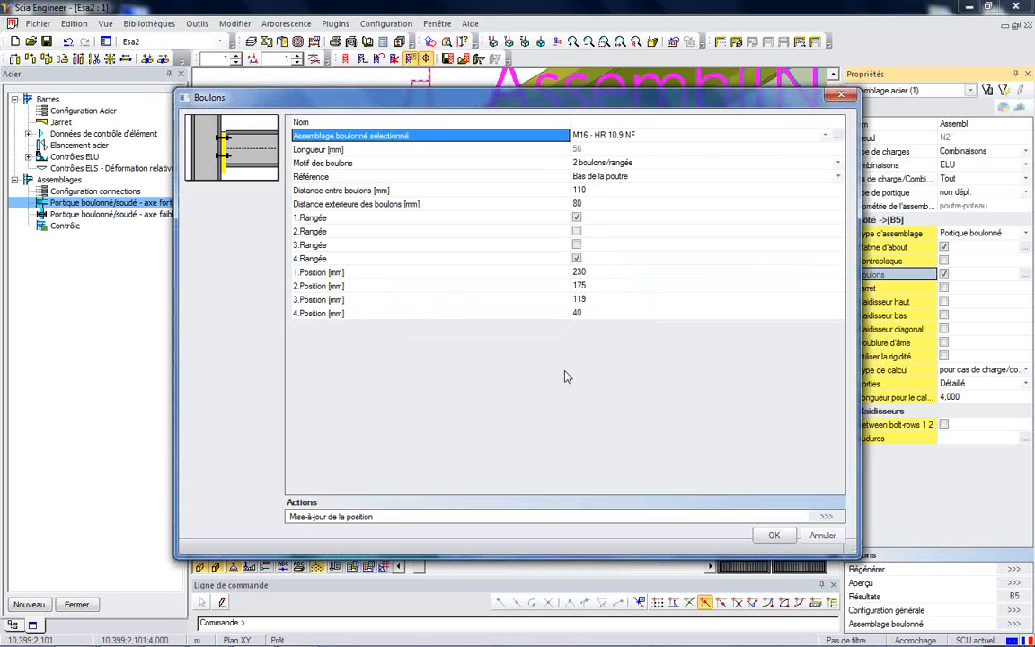
pyautogui.click(577, 231)
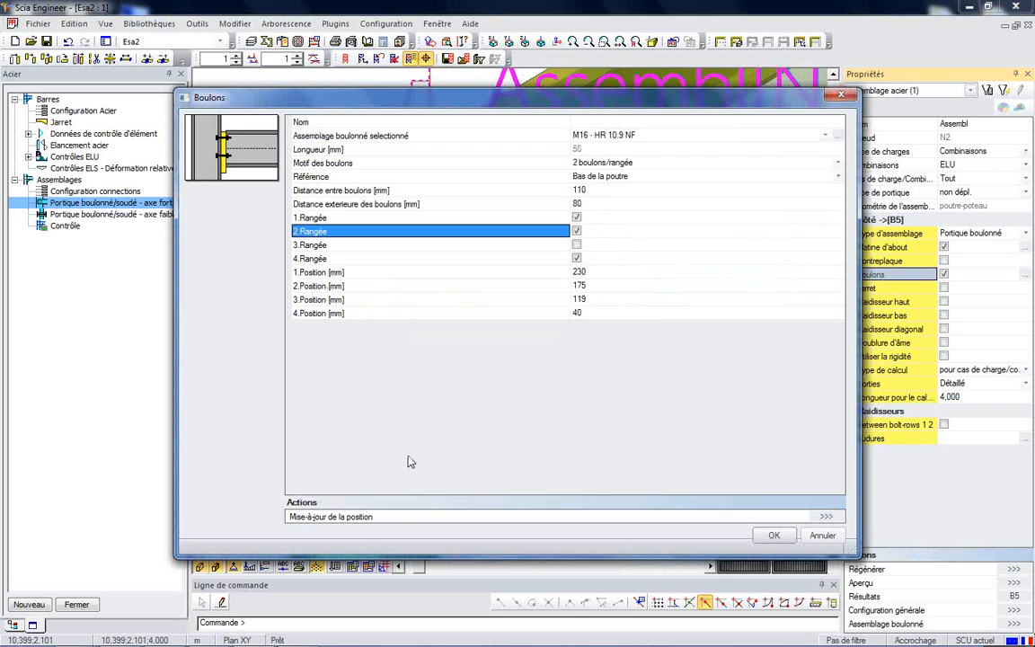
pyautogui.click(759, 535)
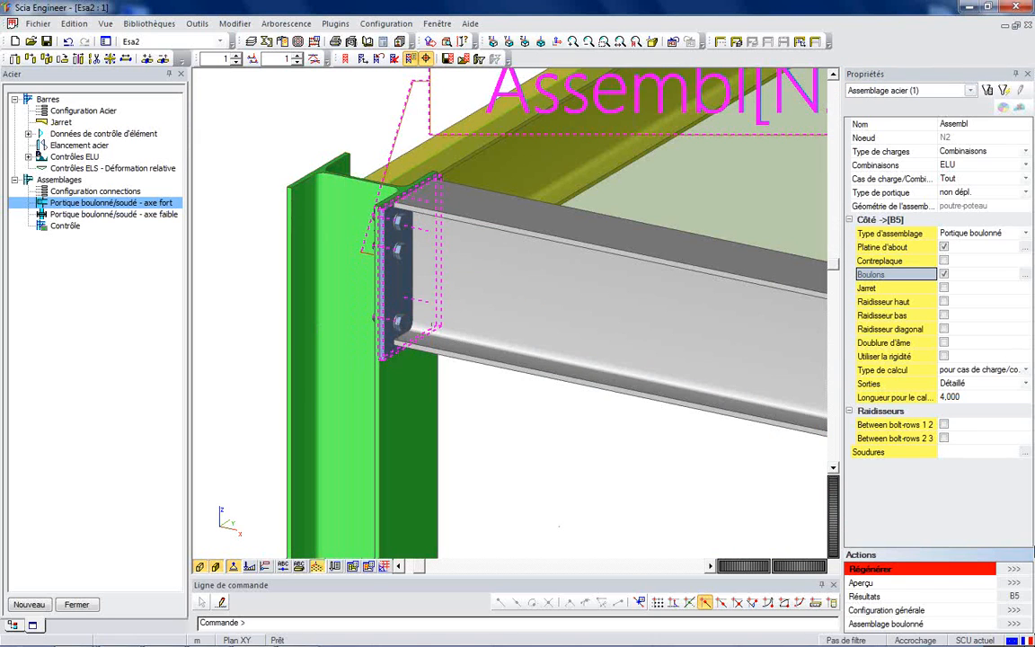
# Regenerate the connection with the modified bolts and examine the resistances, unity checks and limiting parts for beam B5.
pyautogui.click(1012, 567)
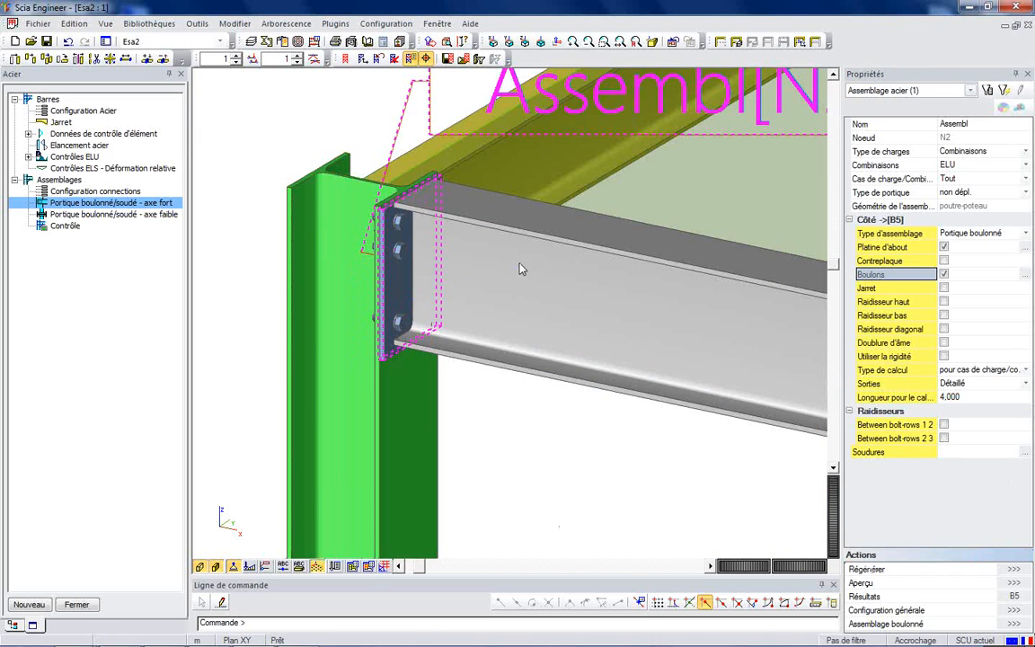
pyautogui.click(1013, 596)
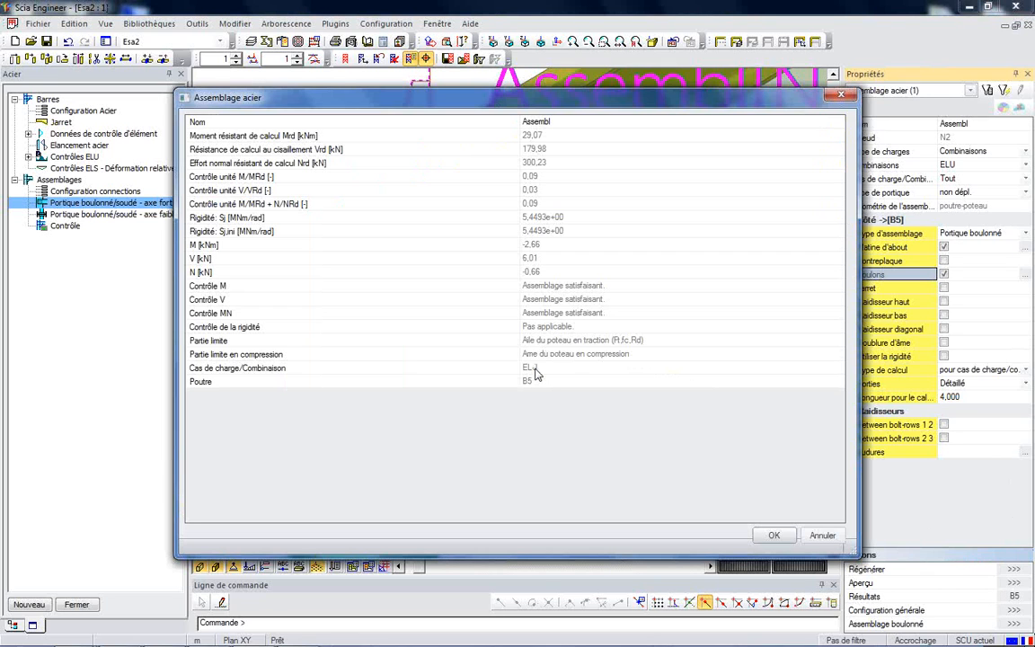
pyautogui.click(841, 95)
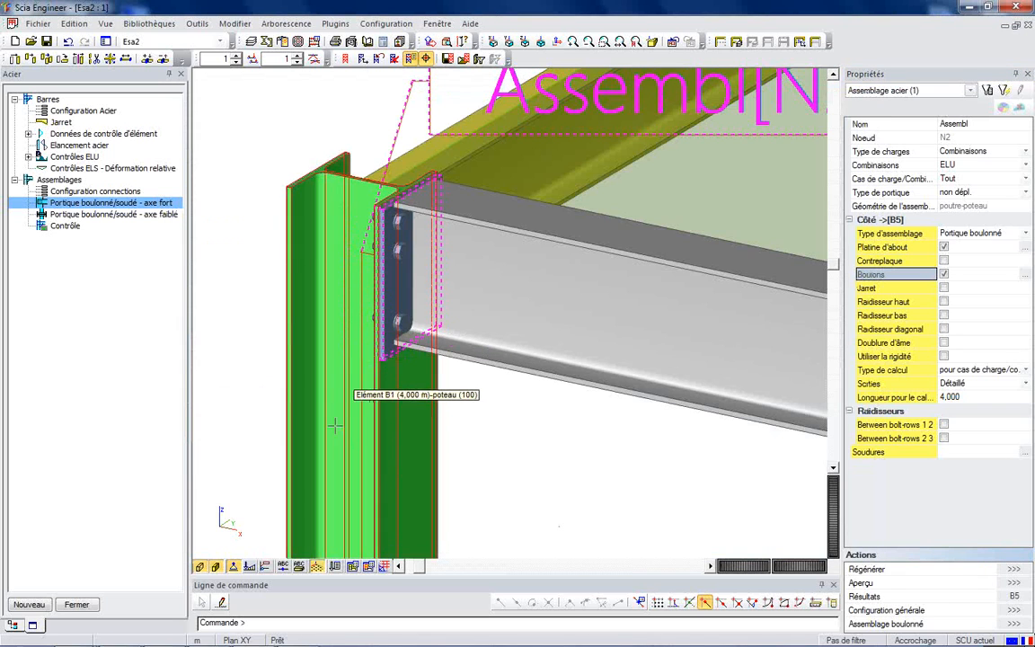
# Show the whole structure and start the image gallery's generation assistant for overview drawings (Plans d'ensemble).
pyautogui.scroll(-2, 317, 388)
pyautogui.click(620, 41)
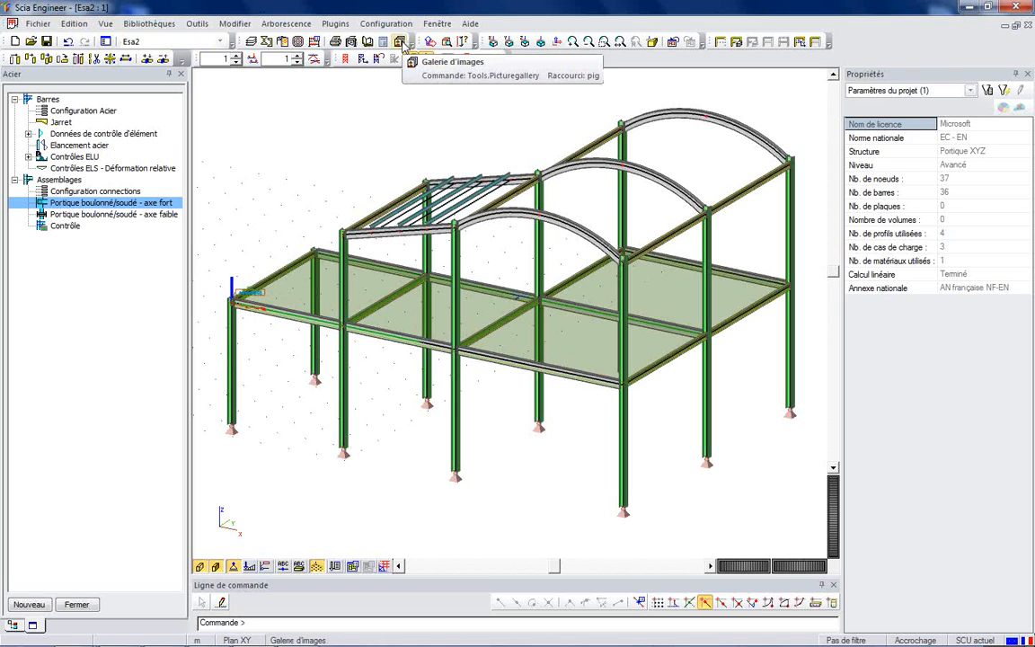
pyautogui.click(400, 42)
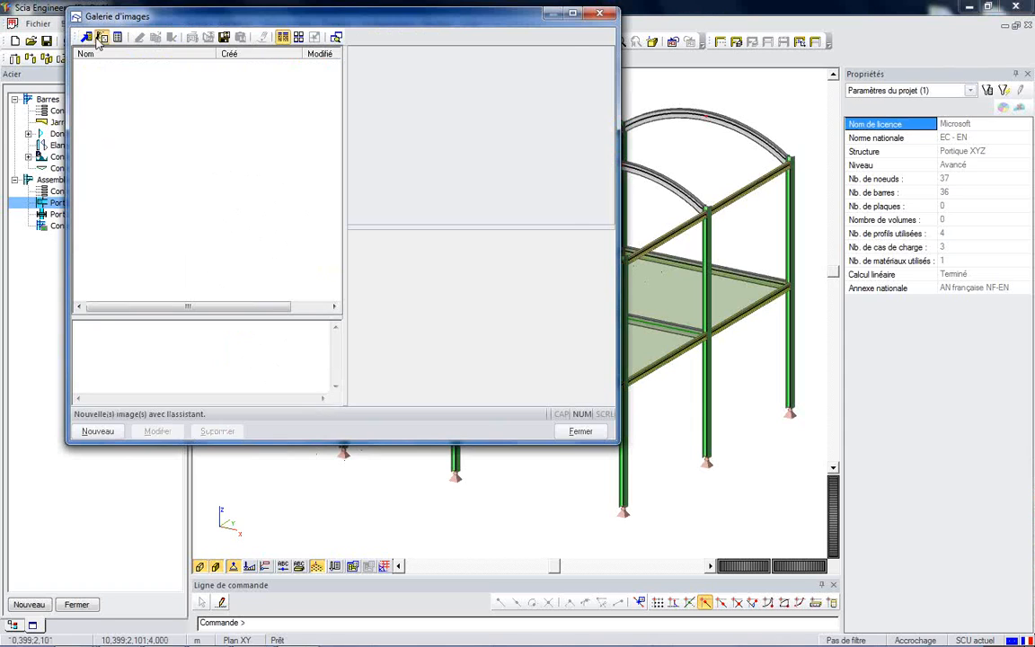
pyautogui.click(97, 40)
pyautogui.click(158, 121)
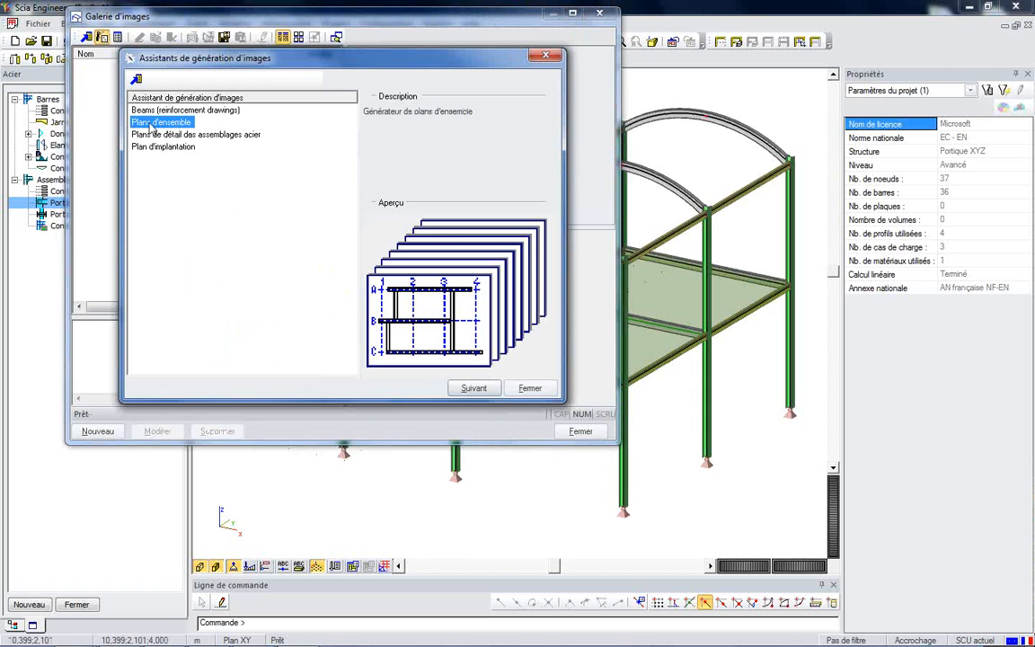
pyautogui.click(473, 388)
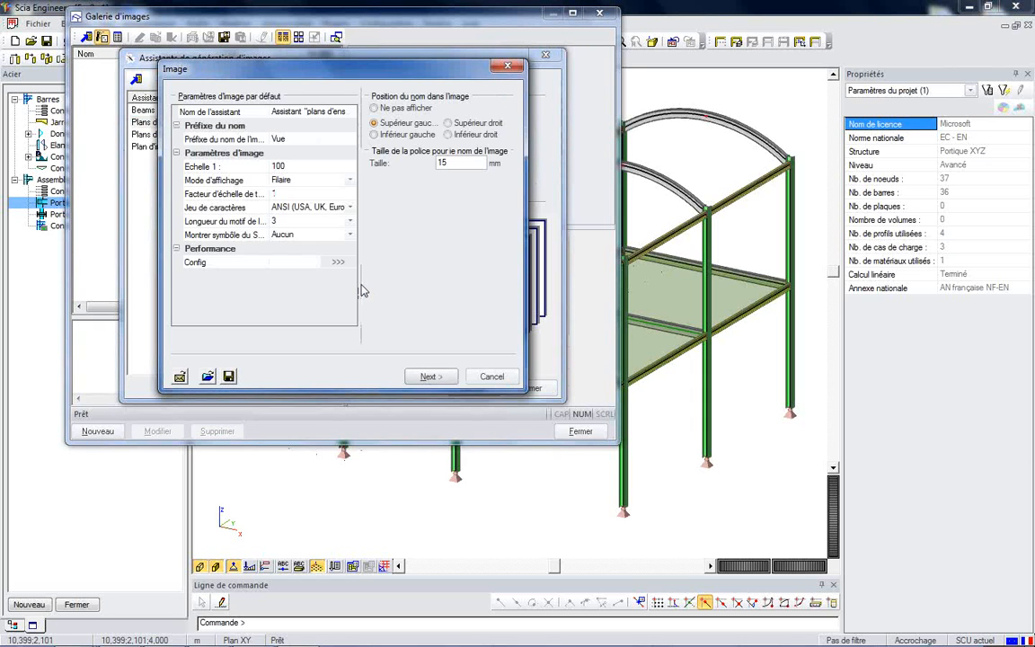
# Generate the overview drawings for all planes of Grille1 with the image name not displayed, keeping the 1:100 scale.
pyautogui.click(398, 108)
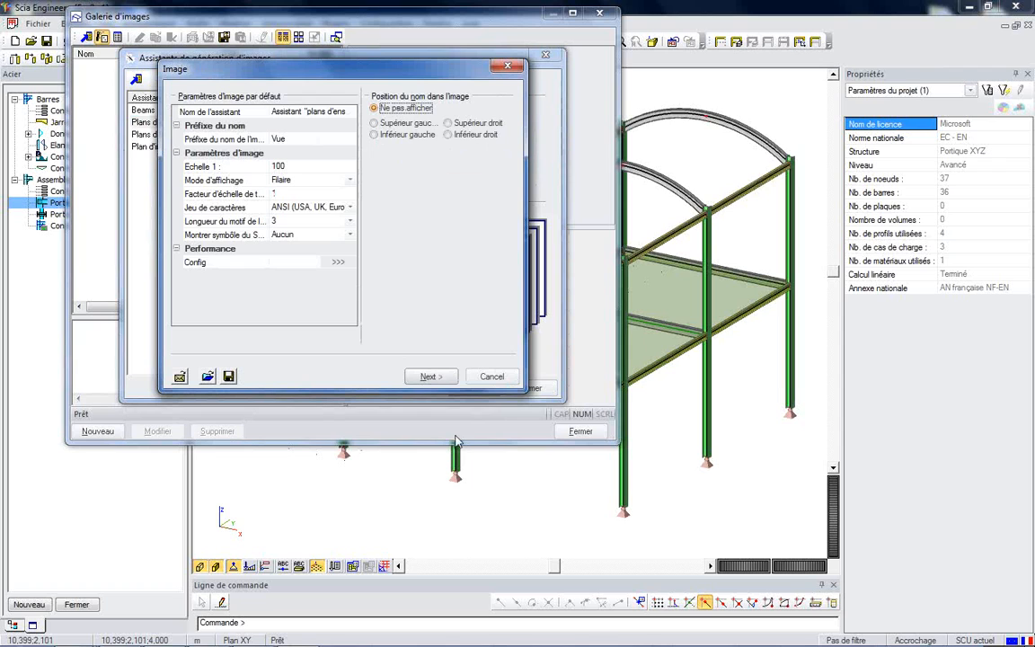
pyautogui.click(427, 377)
pyautogui.click(430, 376)
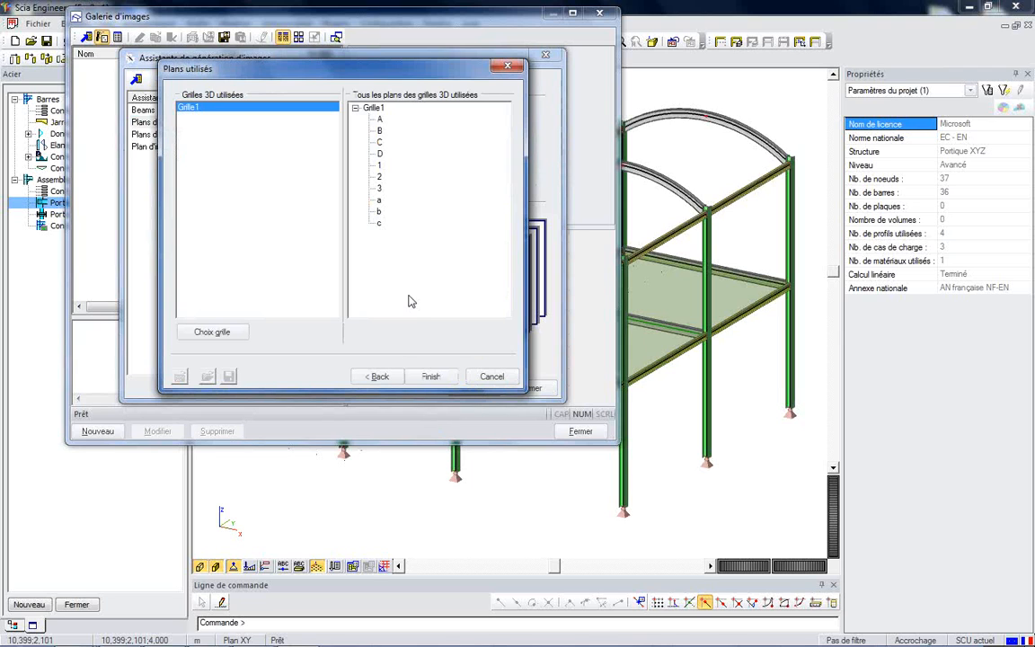
pyautogui.click(428, 376)
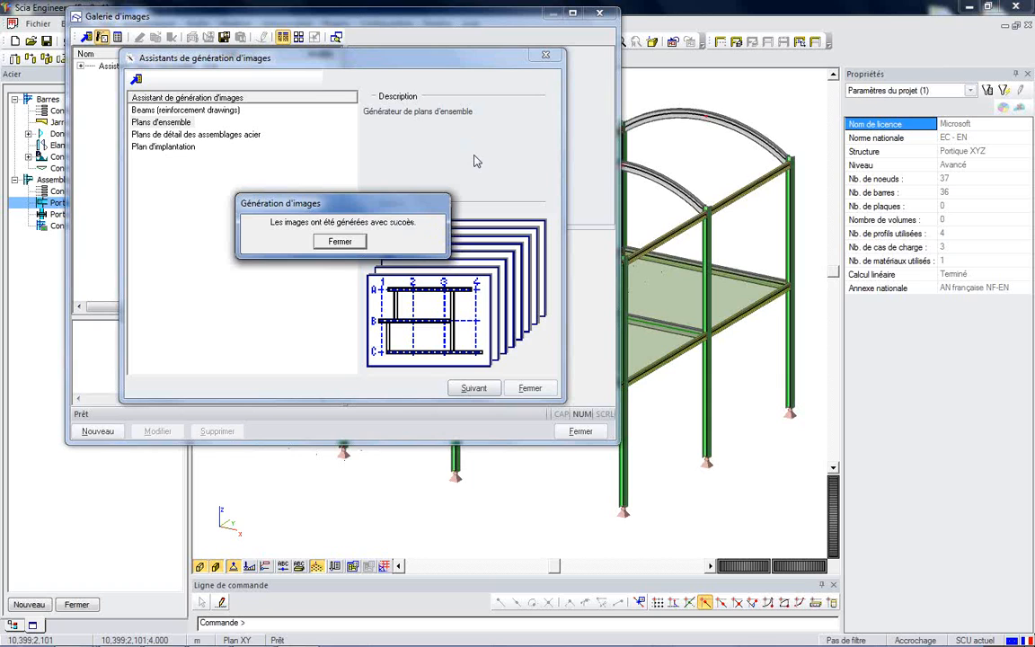
pyautogui.click(334, 240)
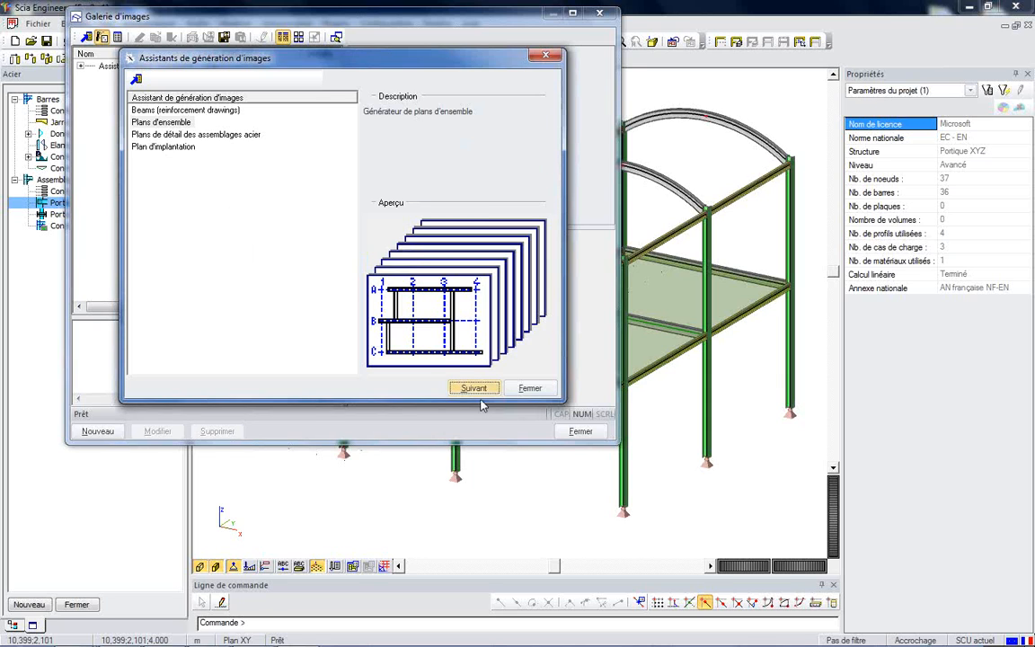
pyautogui.click(532, 389)
# Preview the generated overview drawings of the grid planes in the gallery, from Vue - A through Vue - 1.
pyautogui.click(80, 66)
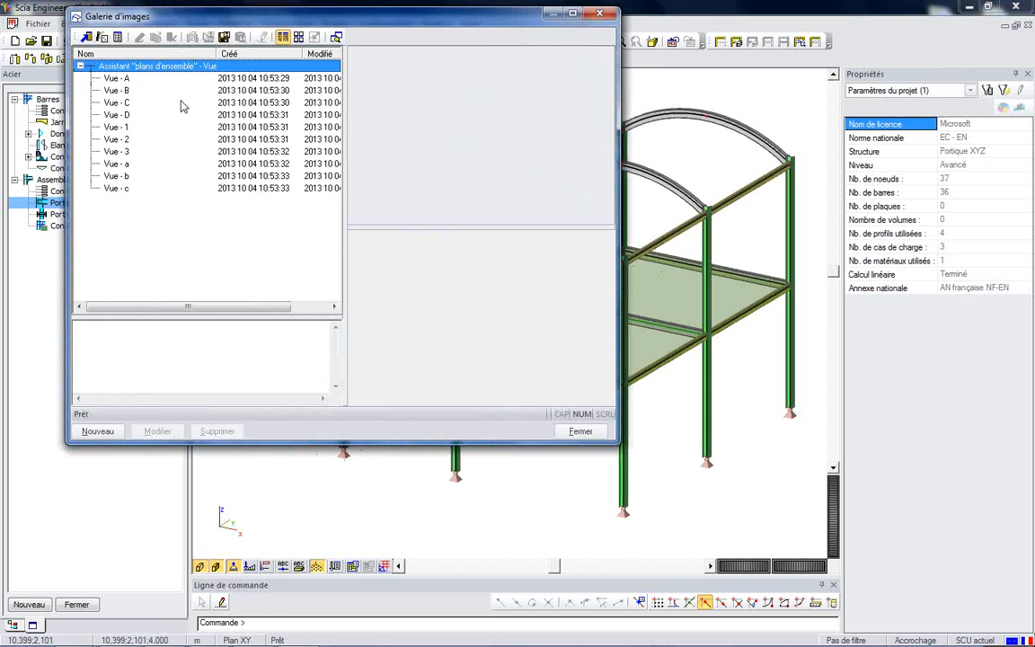
pyautogui.click(119, 79)
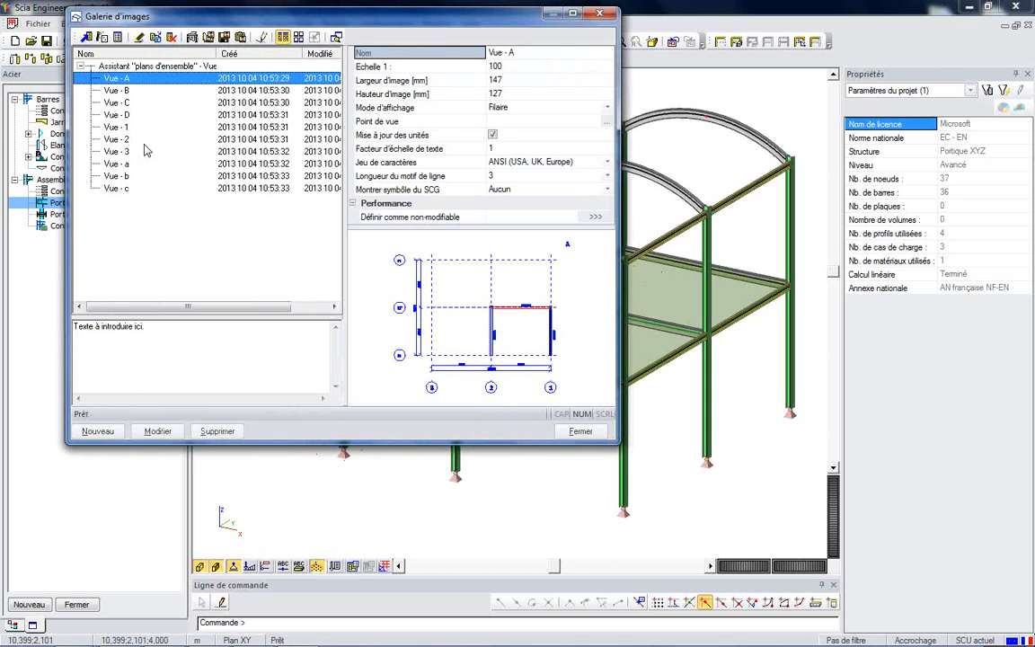
pyautogui.click(124, 91)
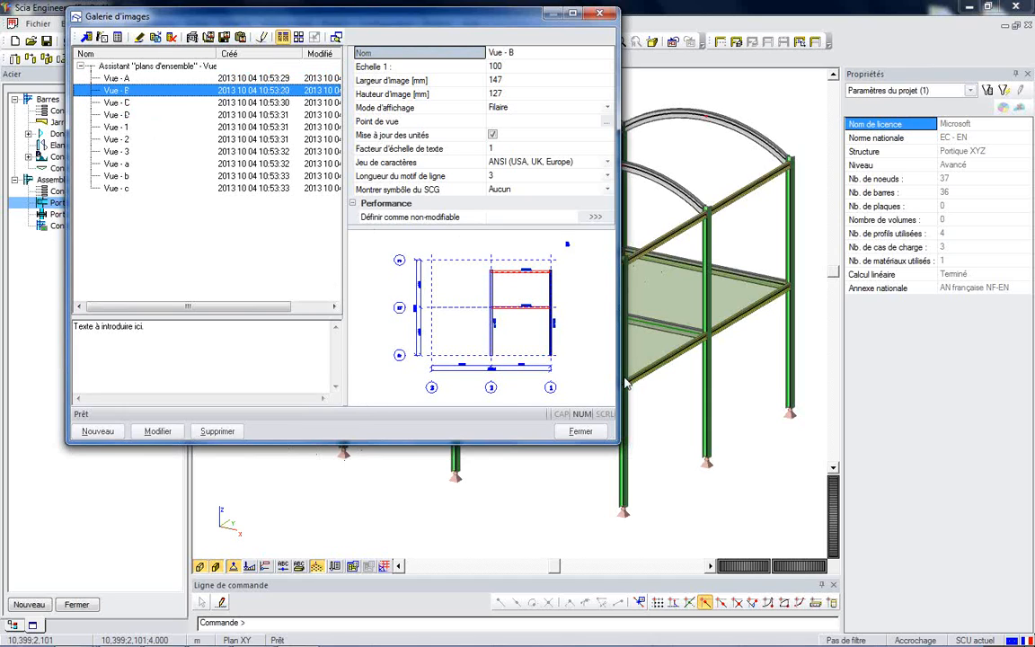
pyautogui.click(109, 103)
pyautogui.click(110, 128)
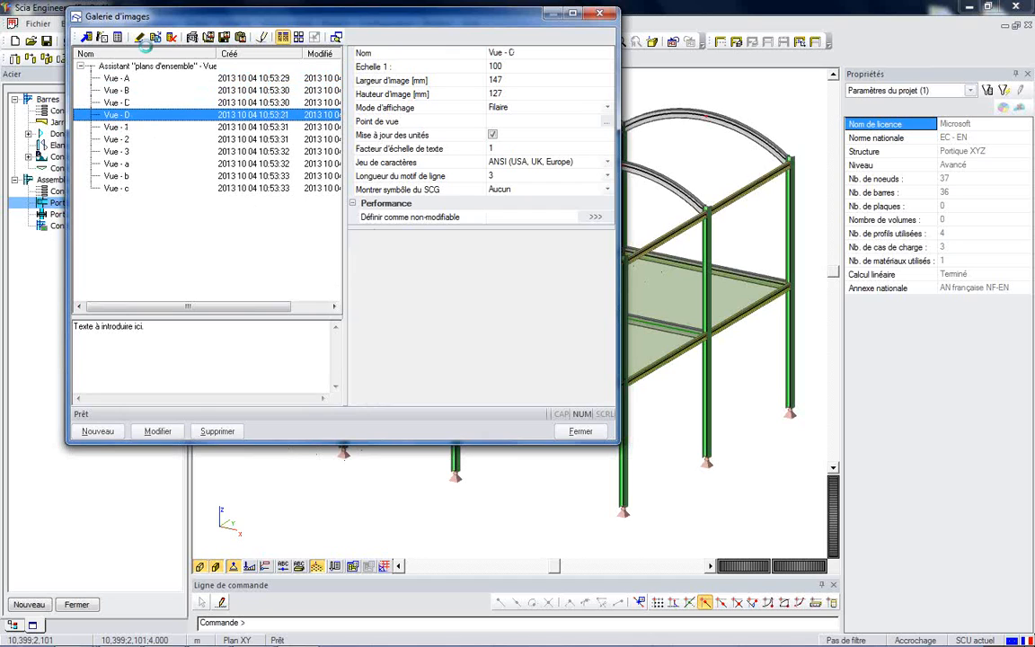
# Open drawing Vue - 1 in the image editor, review the available export file formats and close it without saving a file.
pyautogui.click(158, 431)
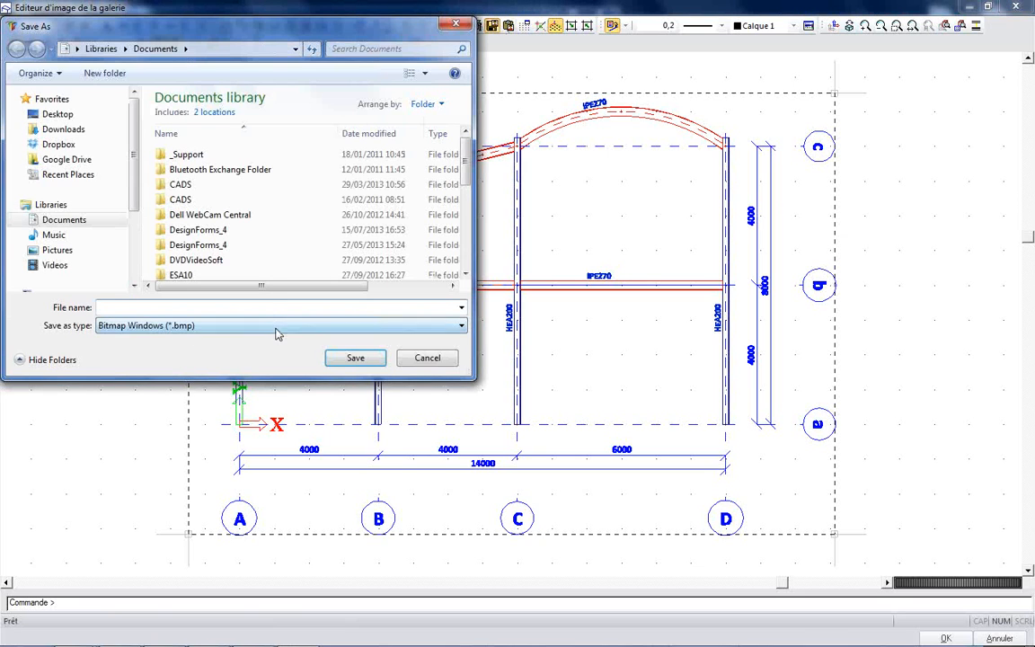
pyautogui.click(278, 327)
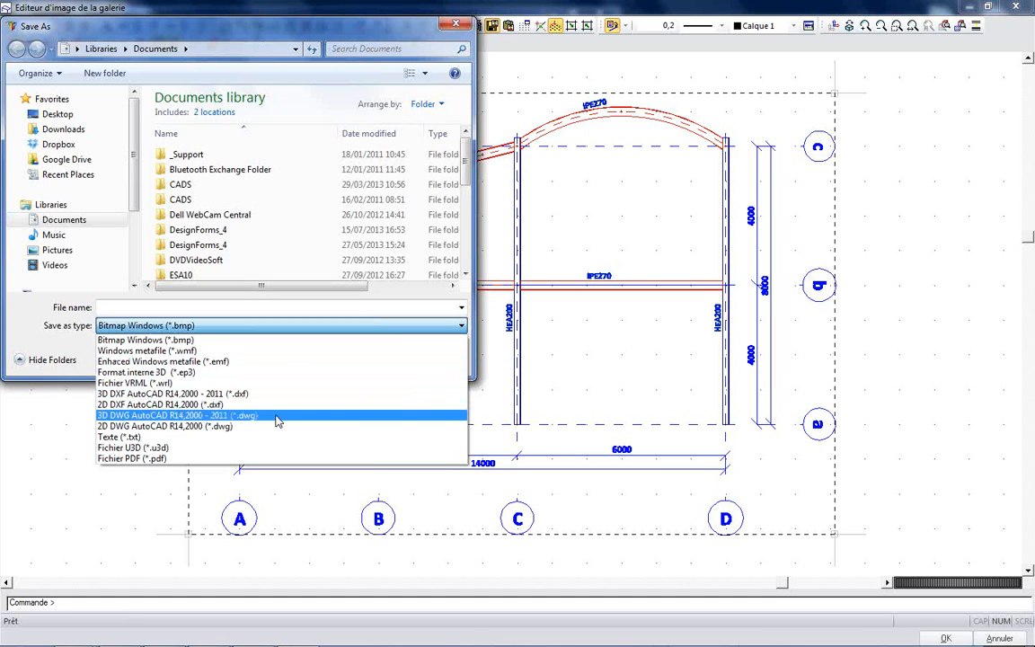
pyautogui.click(71, 416)
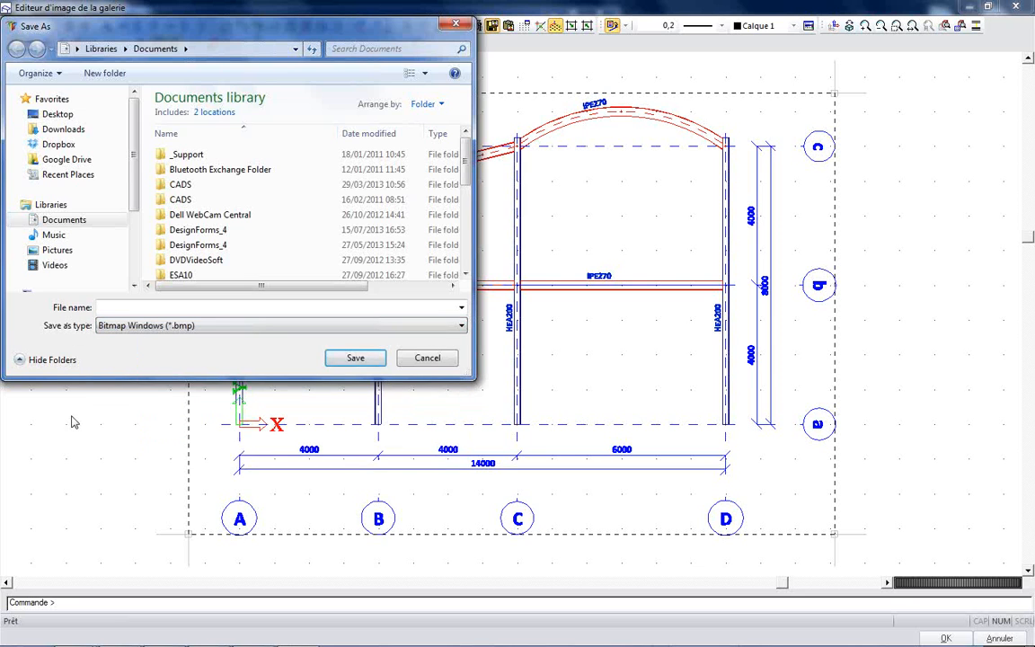
pyautogui.click(458, 25)
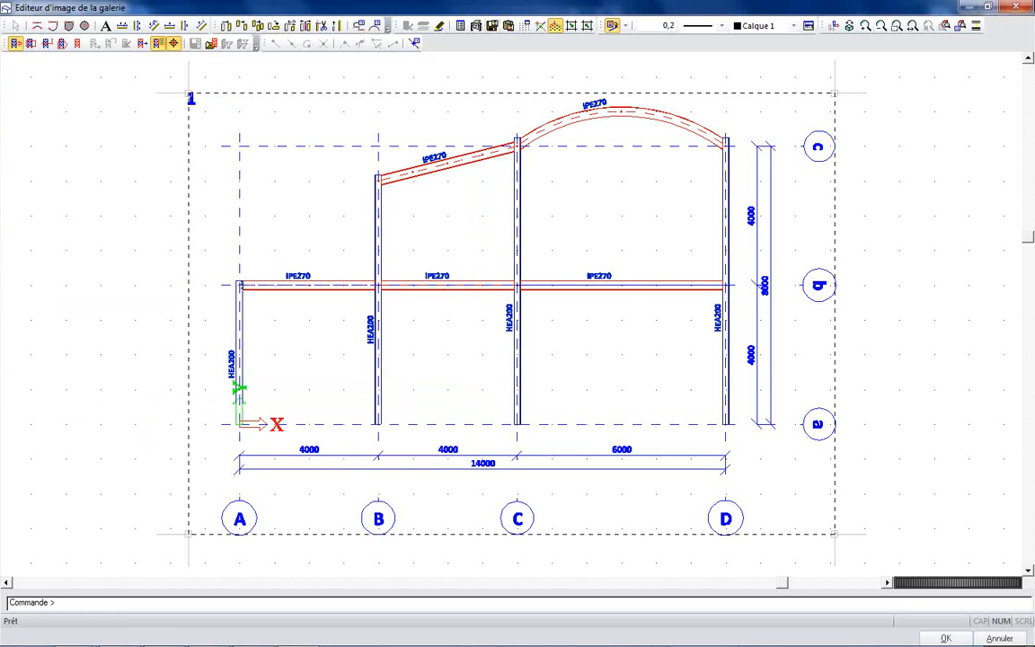
pyautogui.click(1017, 7)
pyautogui.click(514, 338)
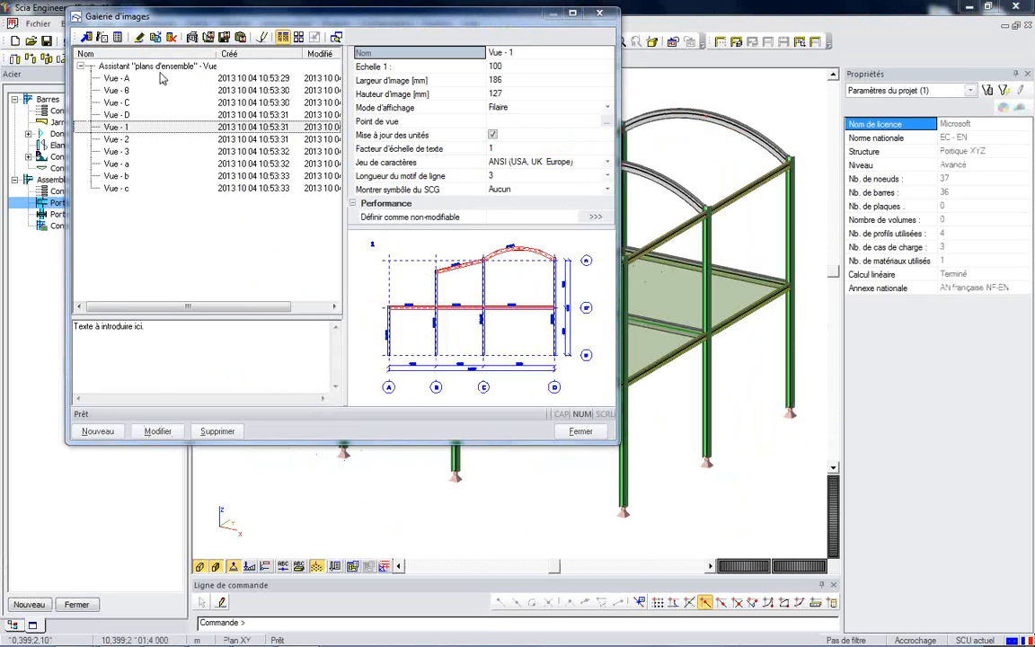
# Generate steel connection detail drawings for all connections with front view, side view and parts, without displaying the image name.
pyautogui.click(80, 66)
pyautogui.click(102, 37)
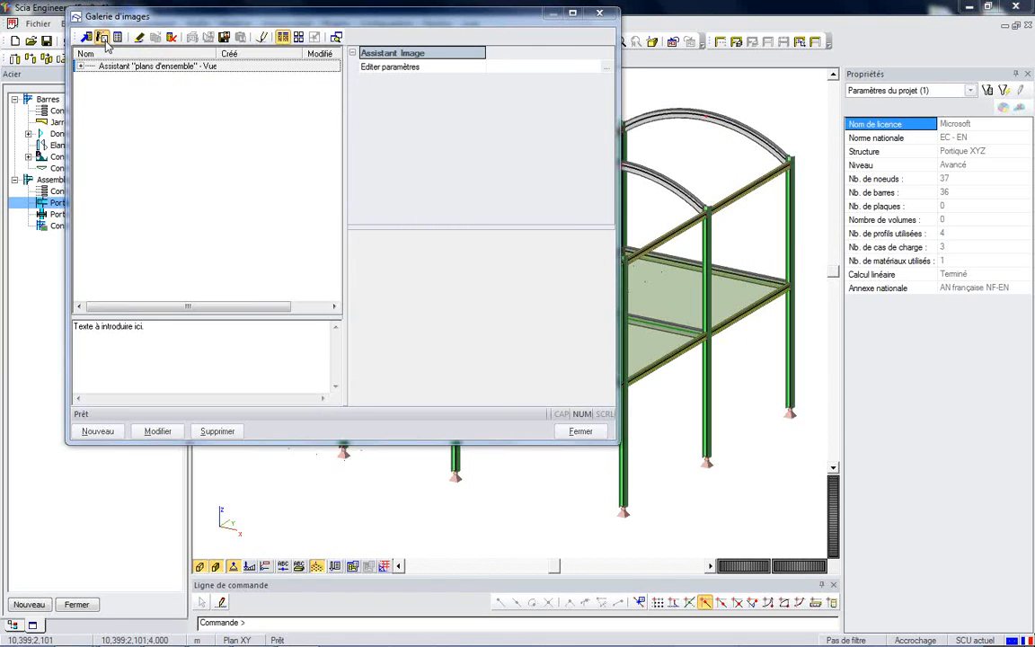
pyautogui.click(175, 134)
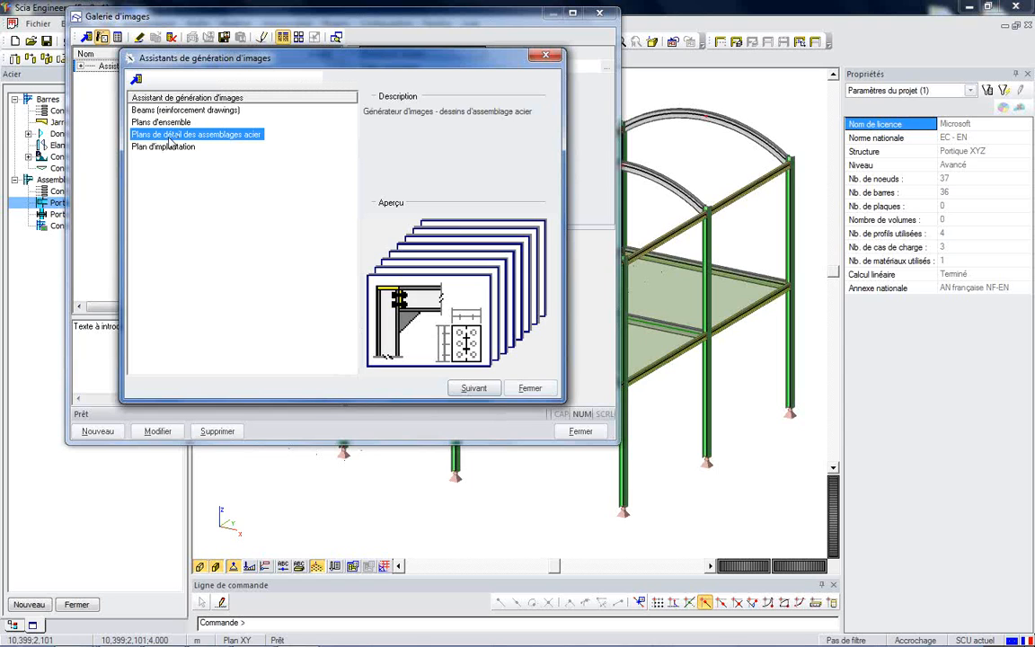
pyautogui.click(474, 388)
pyautogui.click(374, 107)
pyautogui.click(426, 377)
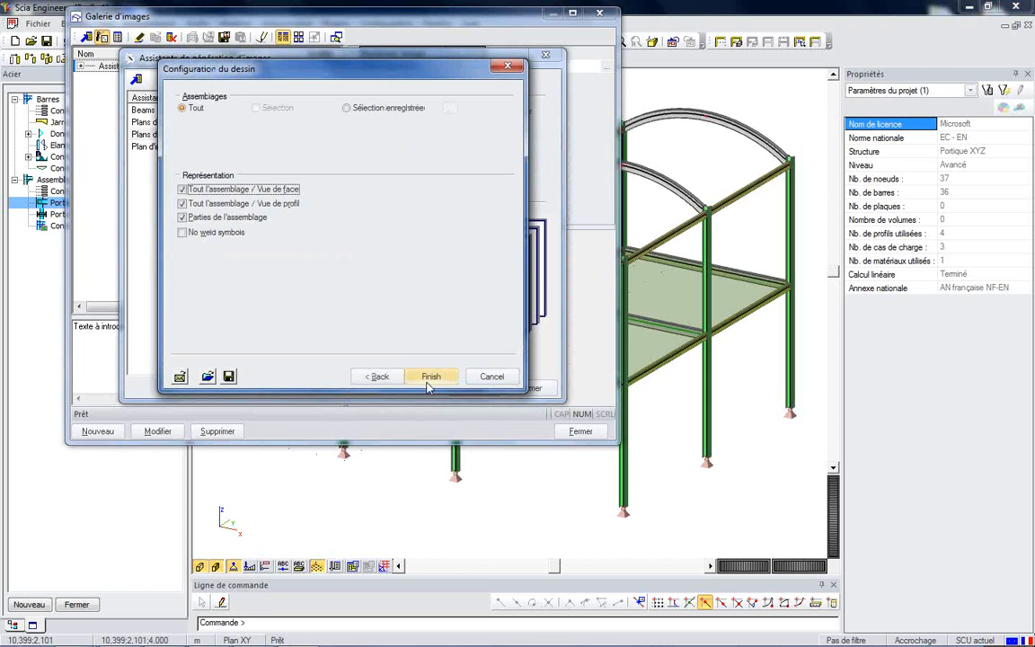
pyautogui.click(430, 378)
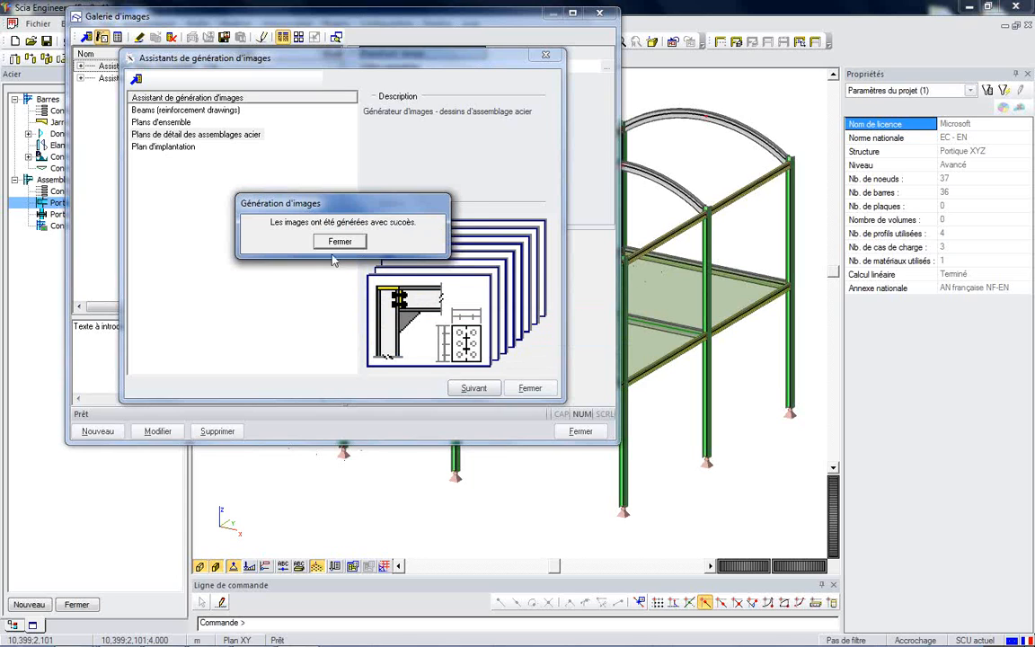
pyautogui.press('Return')
pyautogui.click(530, 390)
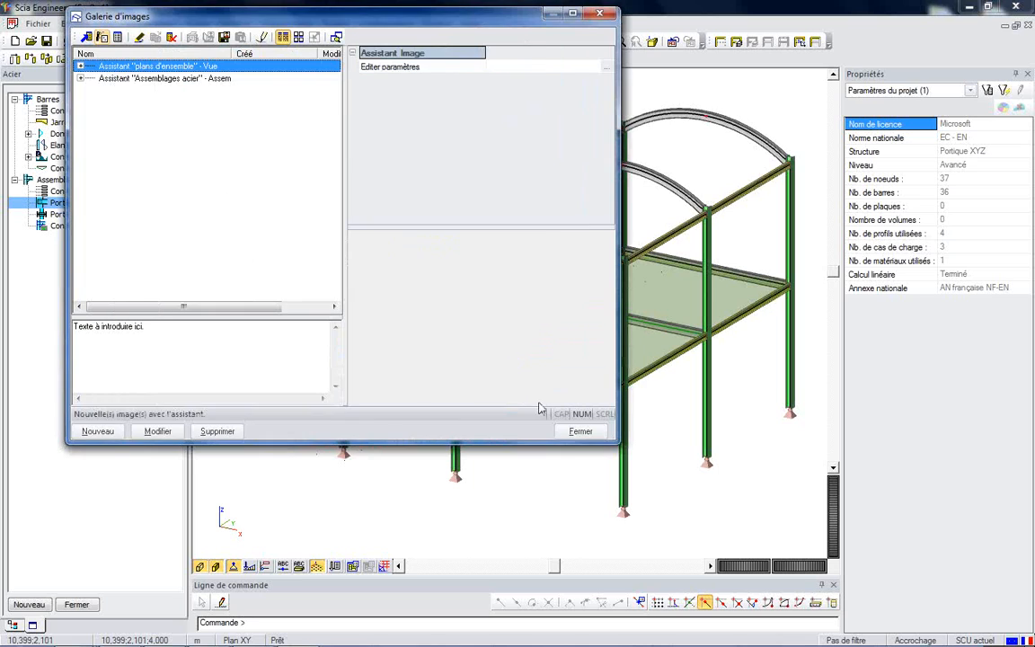
# Examine the front view, side view and end plate drawings of the N2 connection, and close the gallery.
pyautogui.doubleClick(183, 80)
pyautogui.click(153, 91)
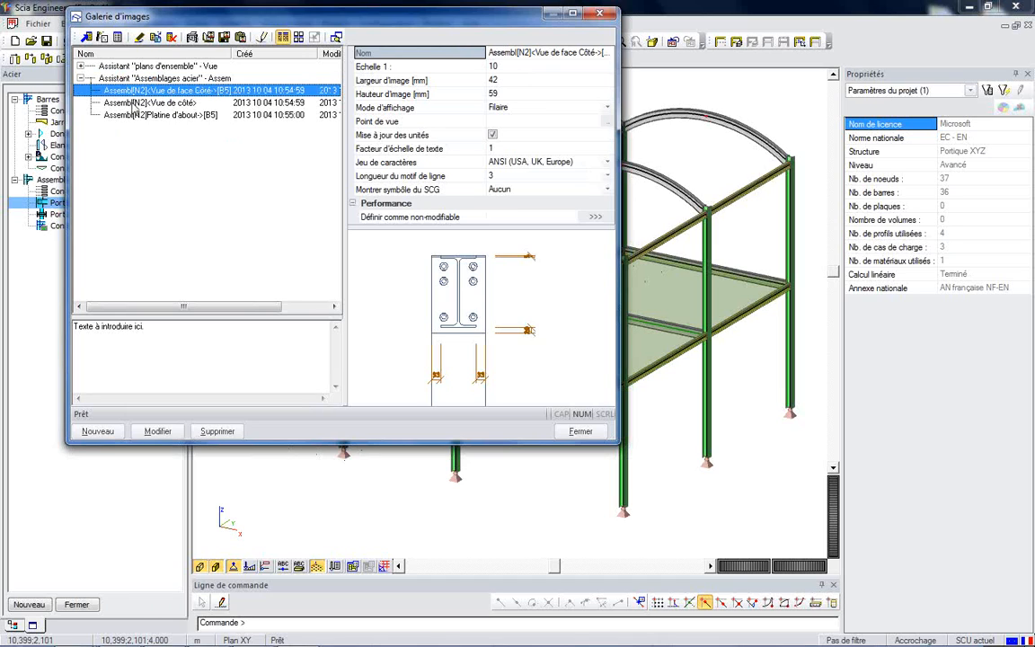
pyautogui.click(133, 104)
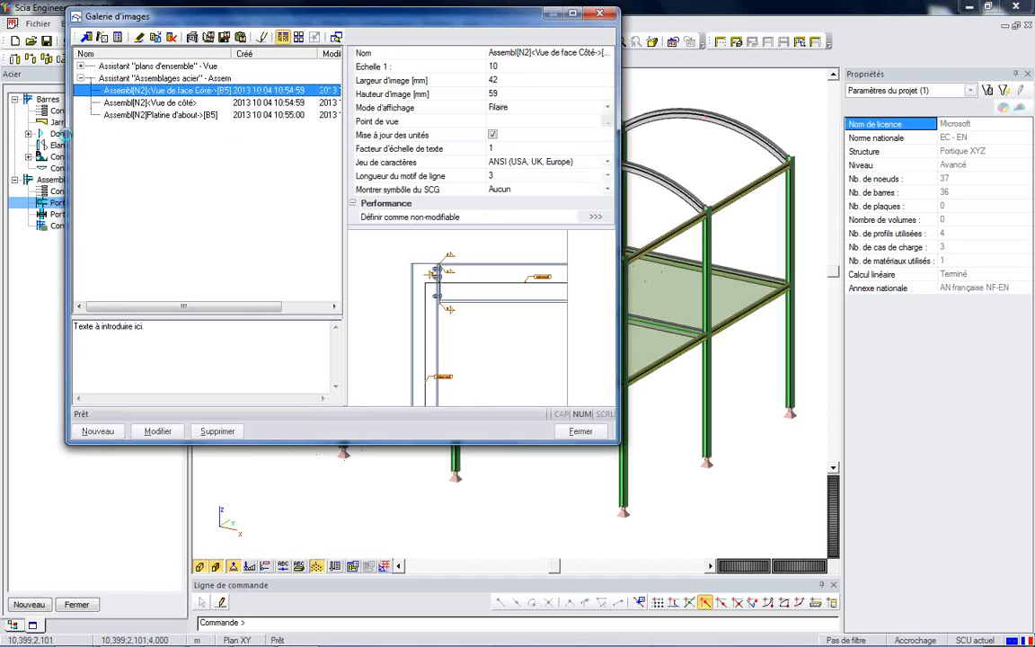
pyautogui.click(109, 115)
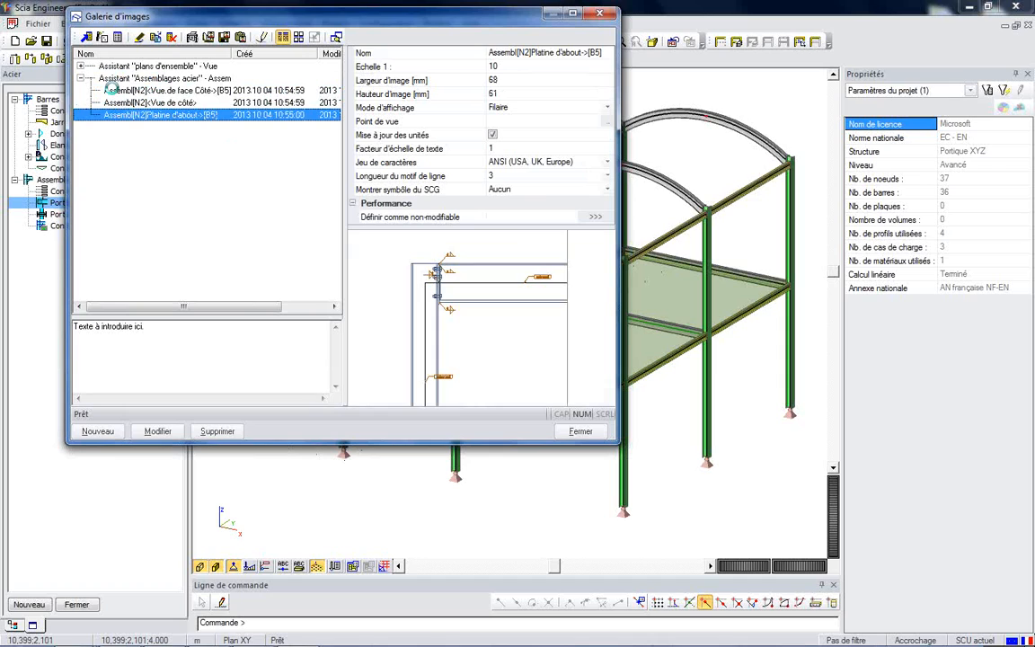
pyautogui.click(120, 102)
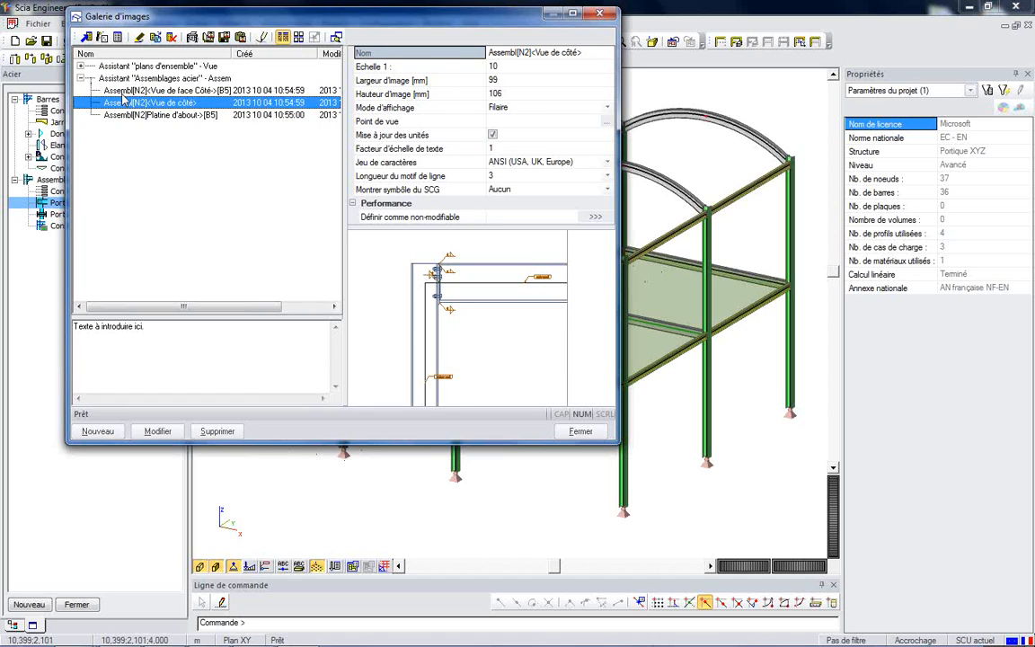
pyautogui.click(602, 13)
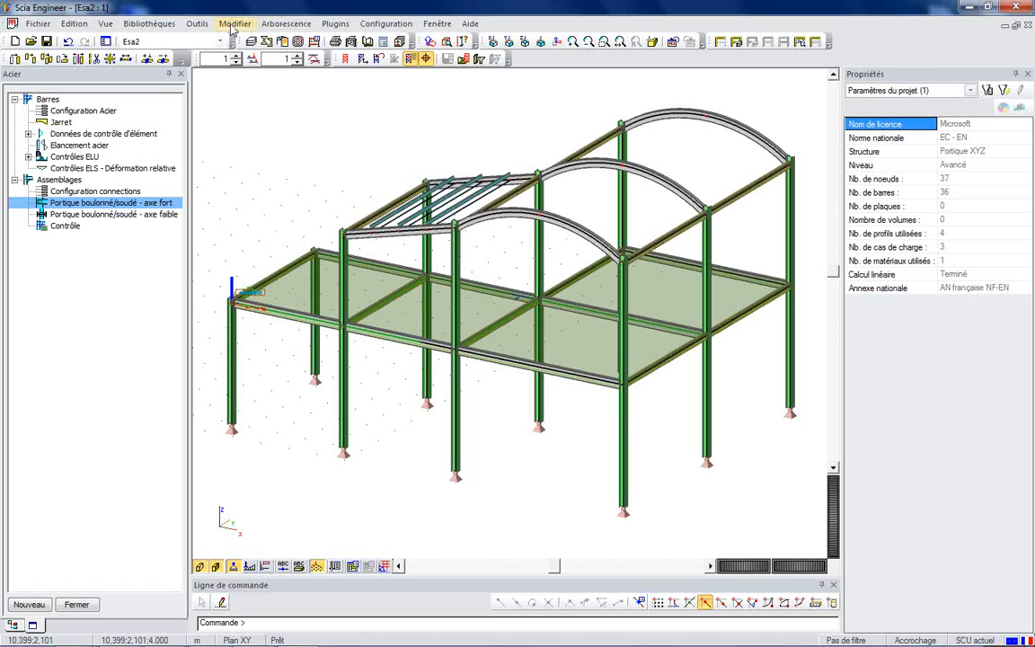
# Create a new paper space sheet under the proposed name Feuille1.
pyautogui.click(272, 23)
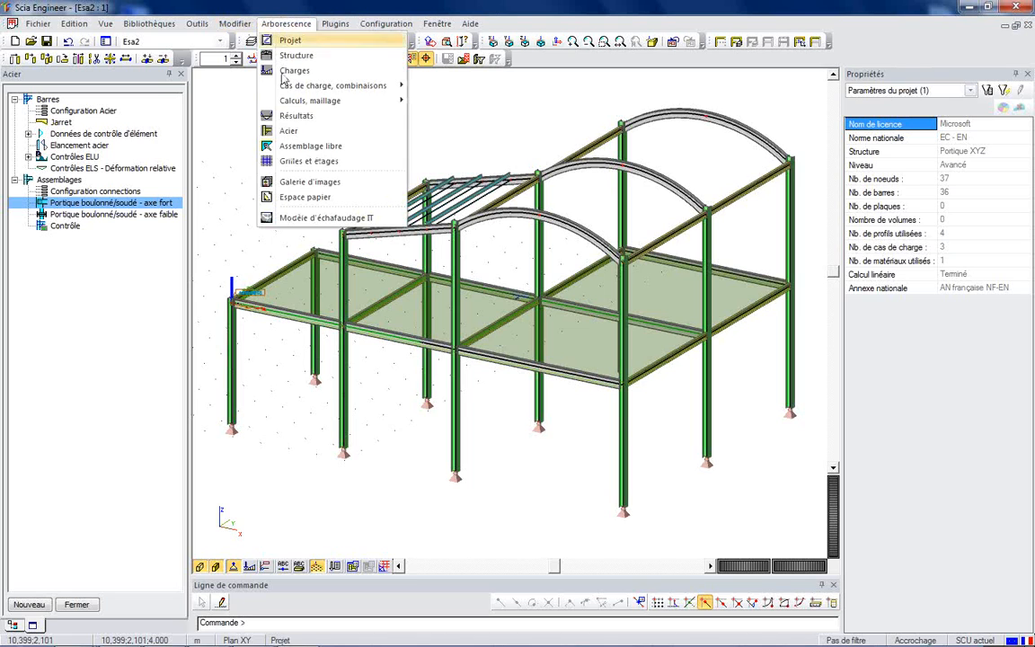
pyautogui.click(290, 199)
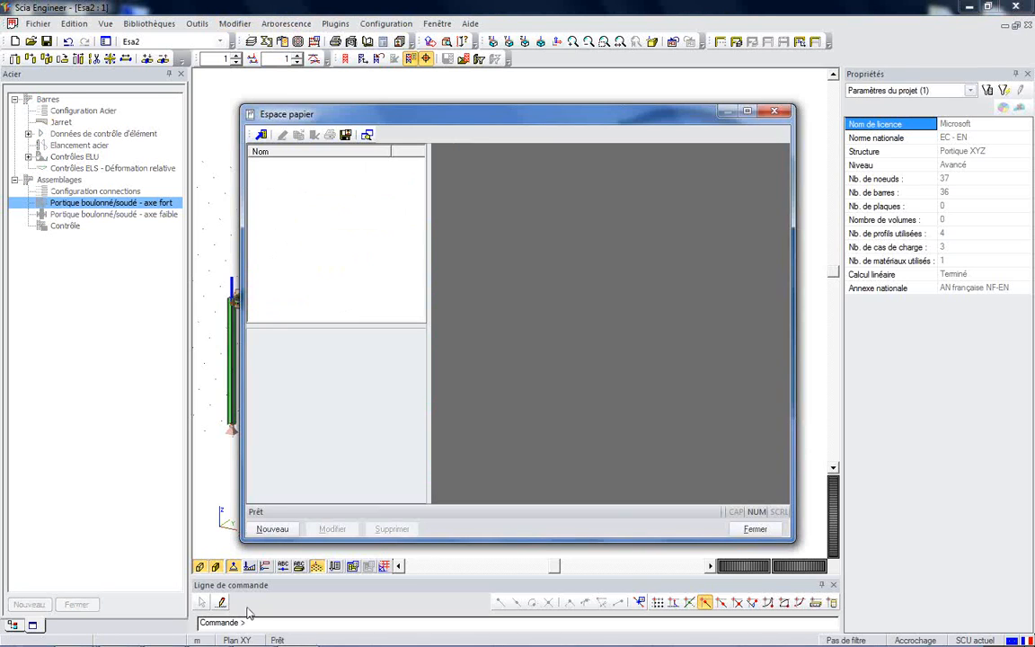
pyautogui.click(272, 529)
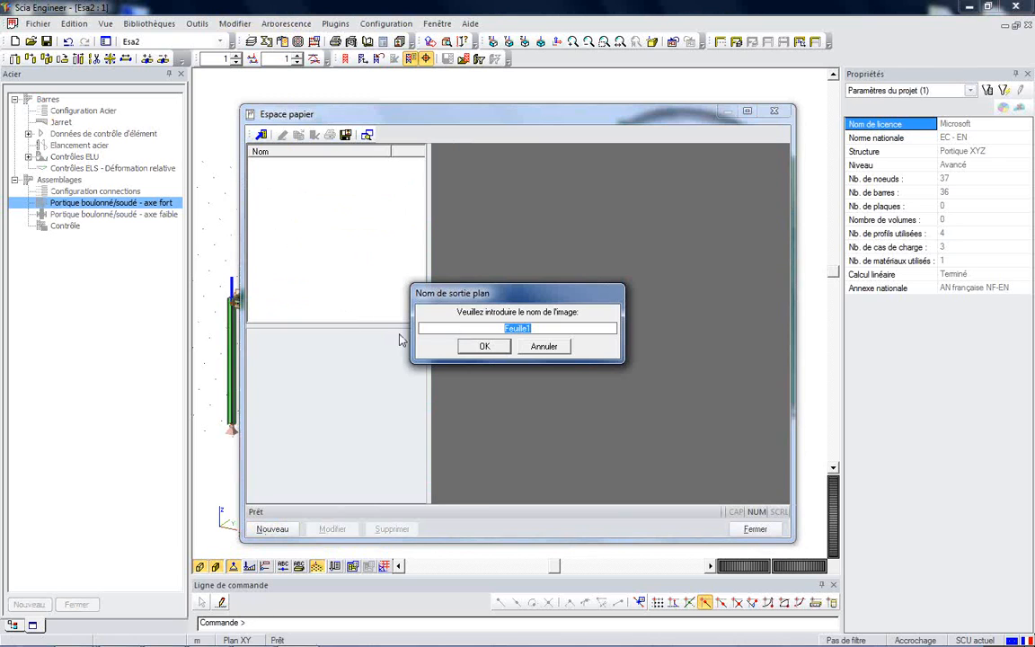
pyautogui.press('Escape')
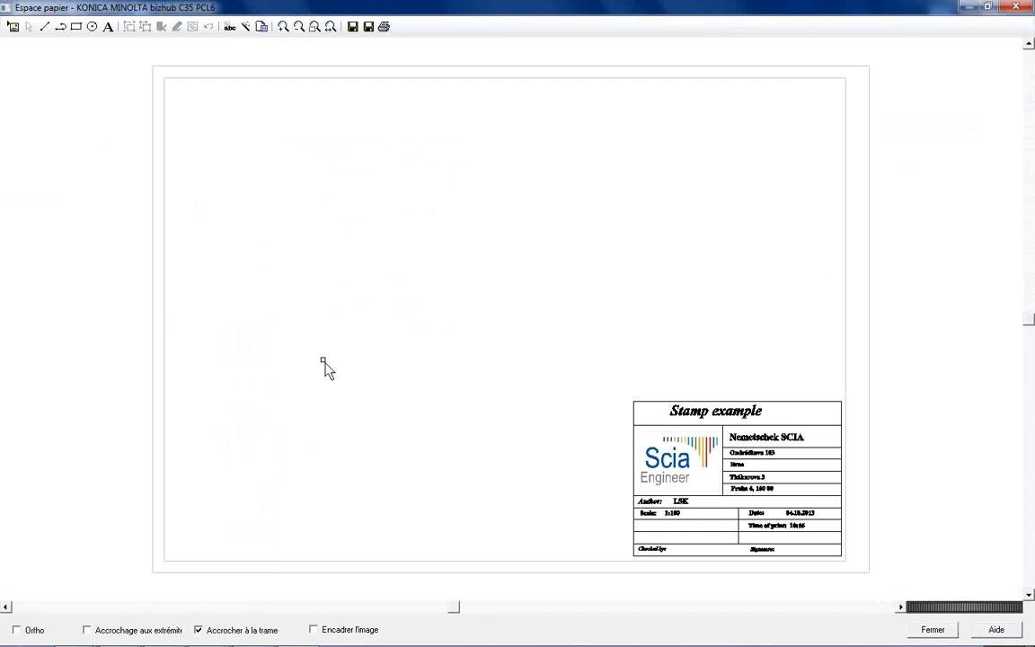
# Insert gallery images Vue - B, Vue - 2 and the N2 connection's side view and end plate together onto the sheet.
pyautogui.click(14, 27)
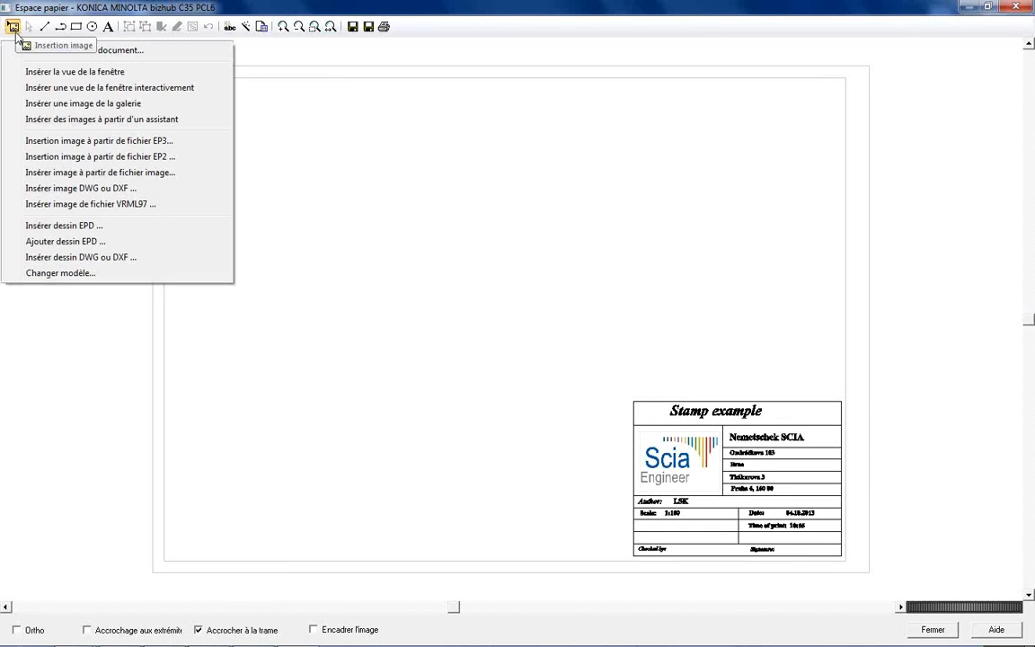
pyautogui.click(119, 103)
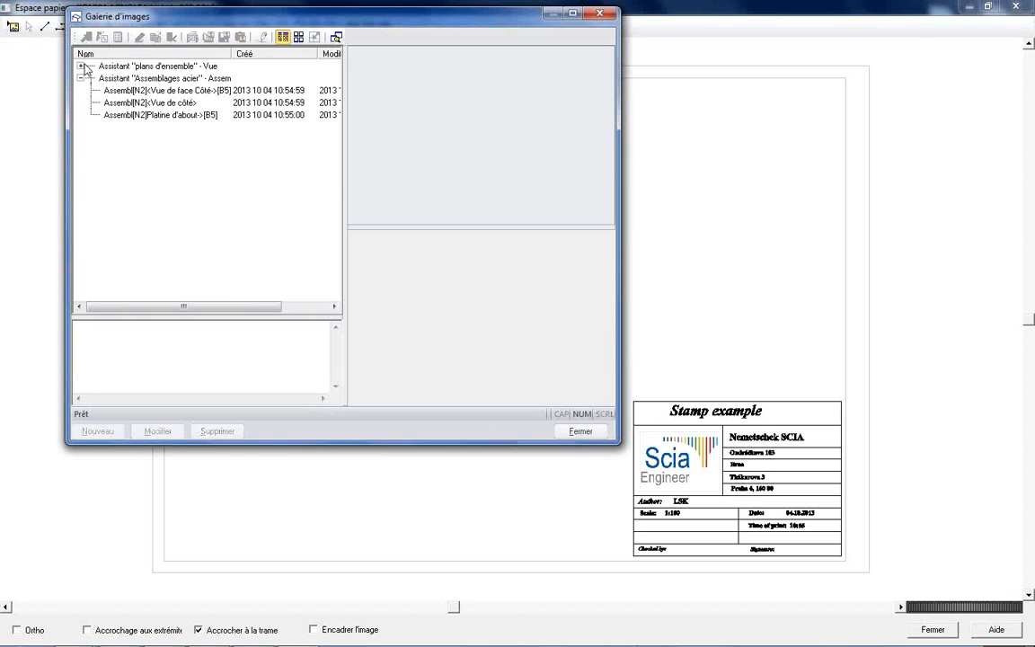
pyautogui.click(82, 67)
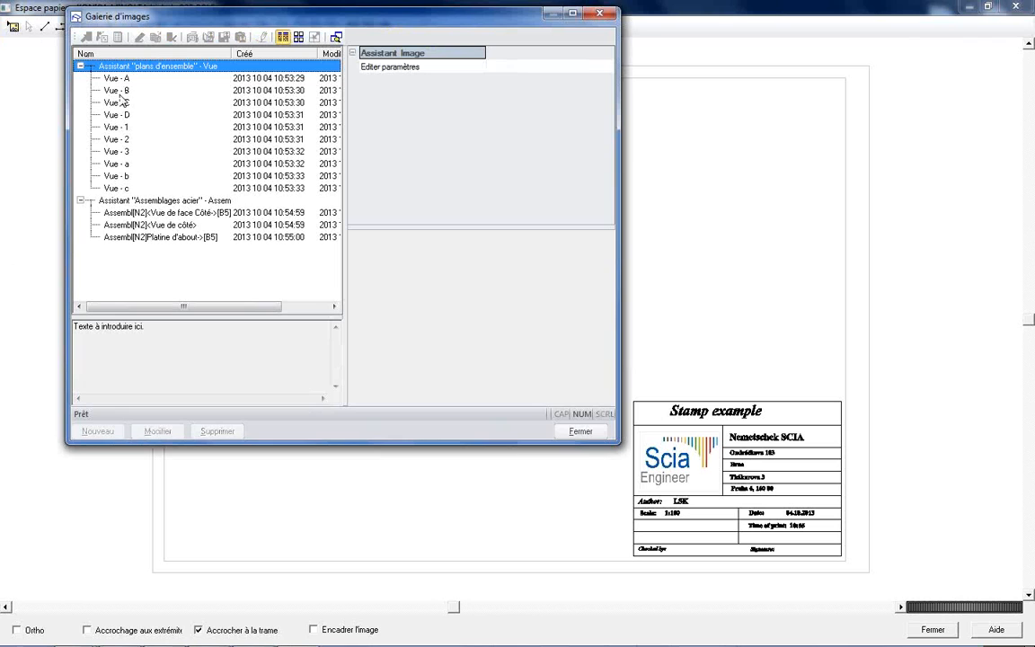
pyautogui.click(108, 90)
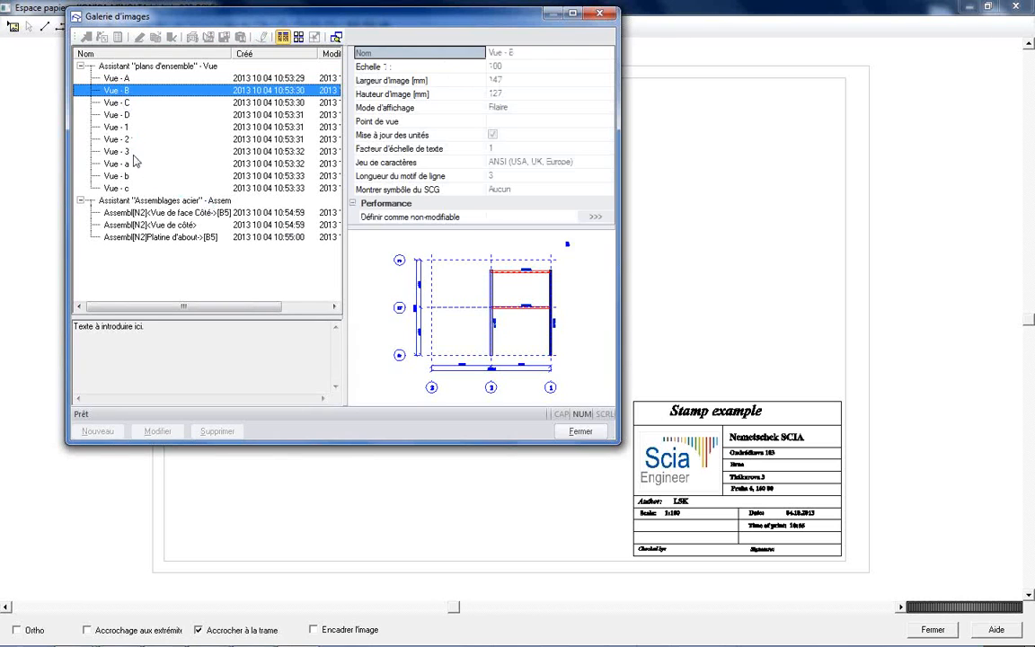
pyautogui.keyDown('ctrl'); pyautogui.click(119, 139); pyautogui.keyUp('ctrl')
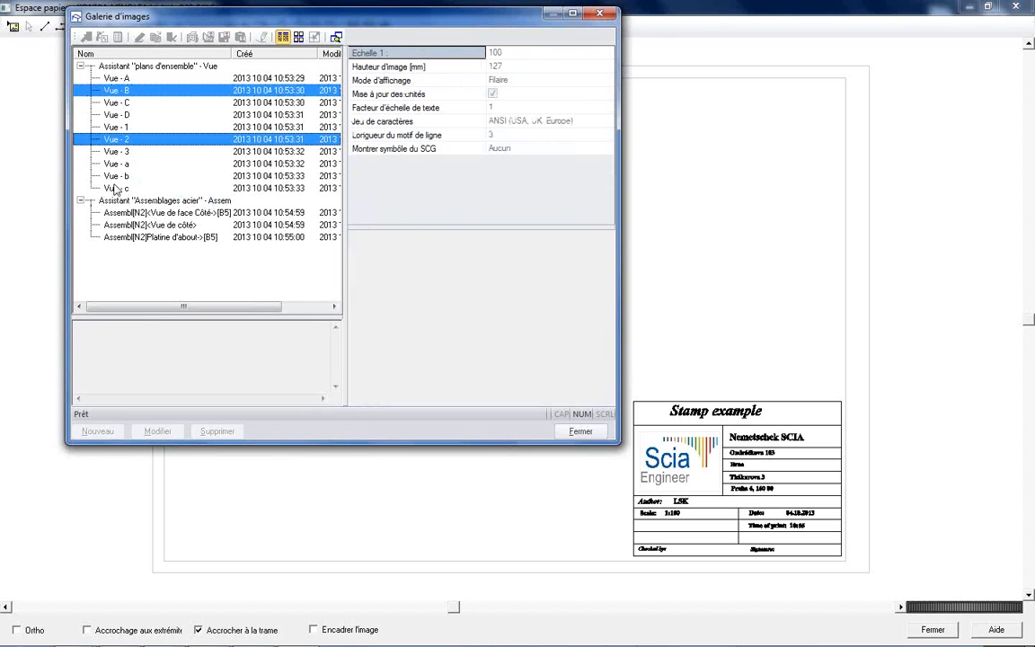
pyautogui.keyDown('ctrl'); pyautogui.click(144, 224); pyautogui.keyUp('ctrl')
pyautogui.keyDown('ctrl'); pyautogui.click(144, 236); pyautogui.keyUp('ctrl')
pyautogui.click(581, 431)
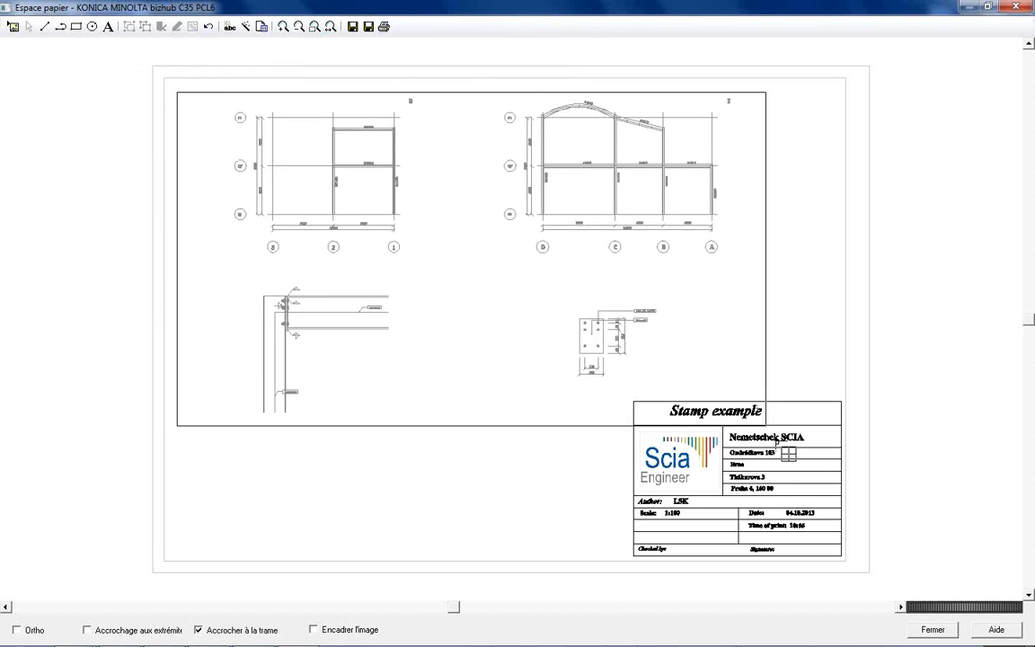
pyautogui.click(706, 405)
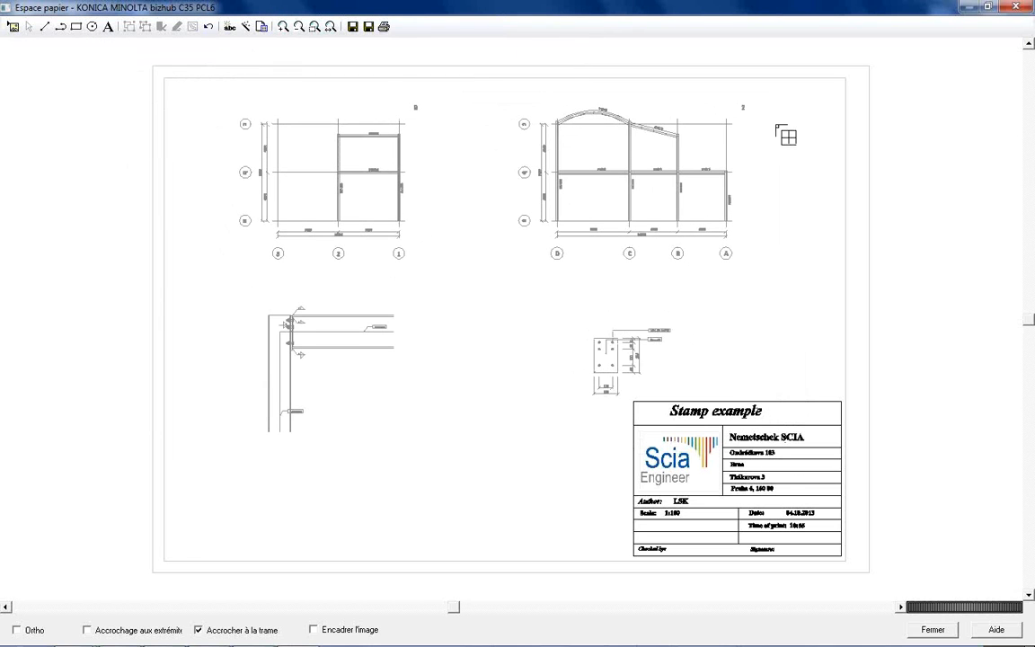
pyautogui.press('Escape')
# Move the N2 side view to the sheet's lower left corner and the end plate drawing towards the sheet's middle.
pyautogui.click(315, 297)
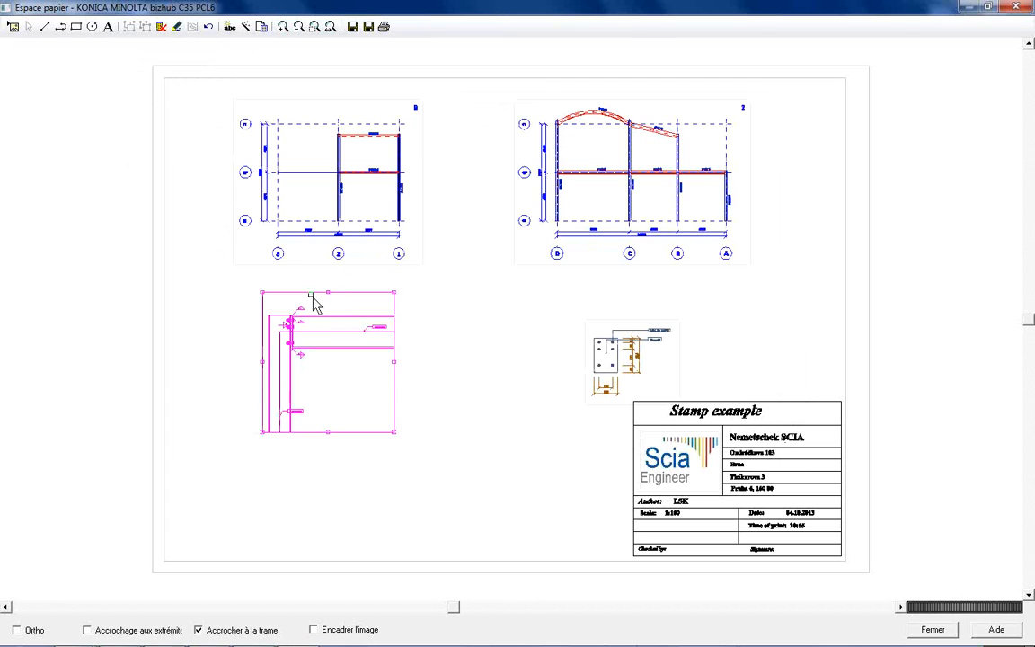
pyautogui.moveTo(475, 434); pyautogui.dragTo(550, 377)
pyautogui.click(612, 324)
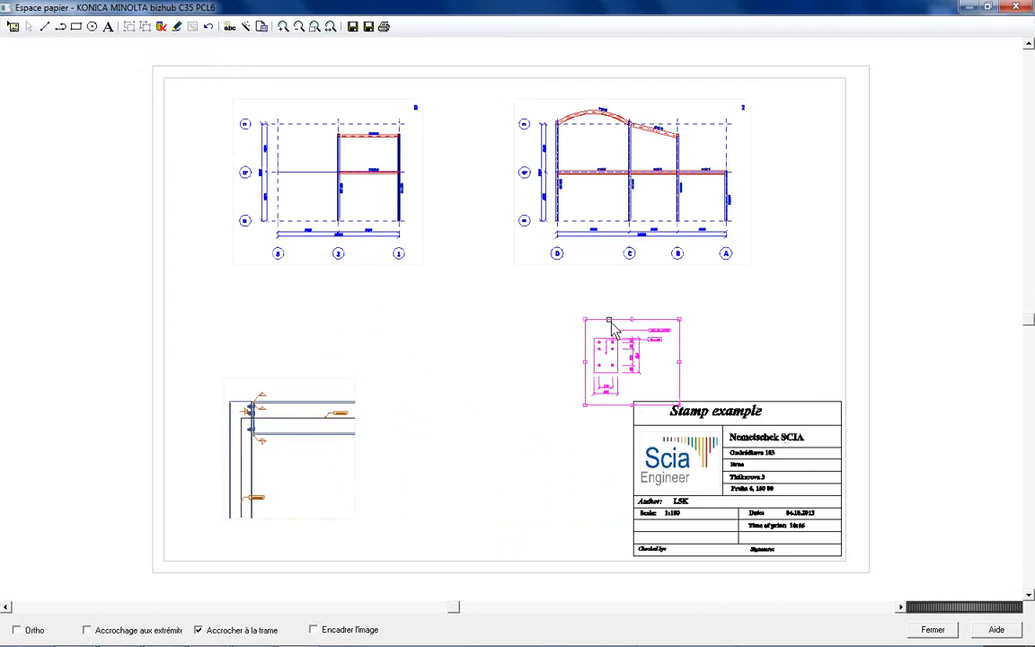
pyautogui.moveTo(441, 297); pyautogui.dragTo(457, 327)
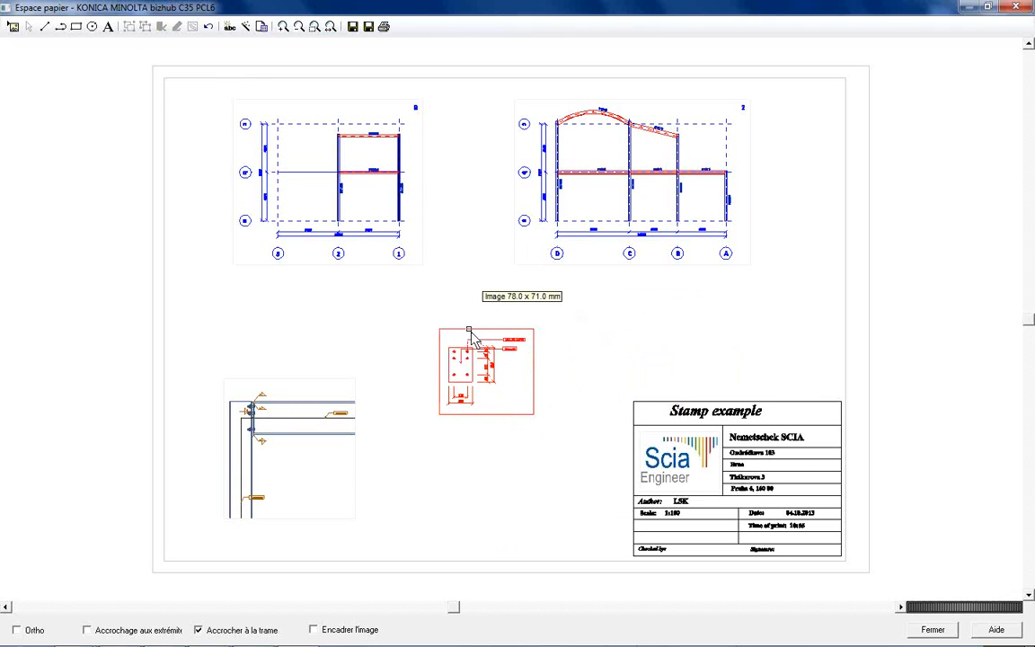
# Set the end plate image's scale to 1:5 in its properties.
pyautogui.rightClick(469, 331)
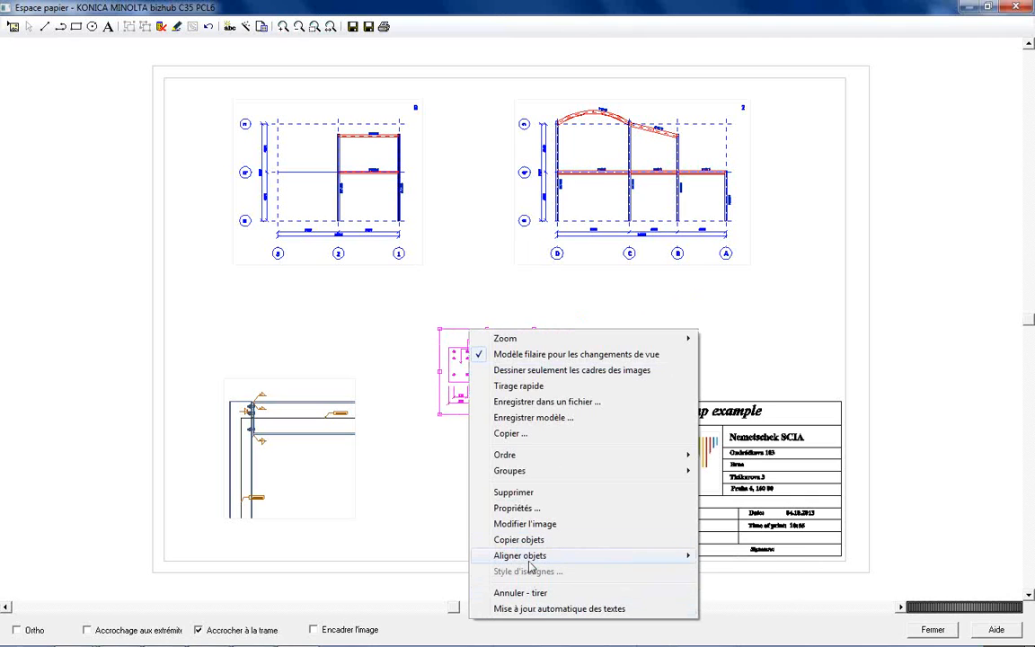
pyautogui.click(519, 508)
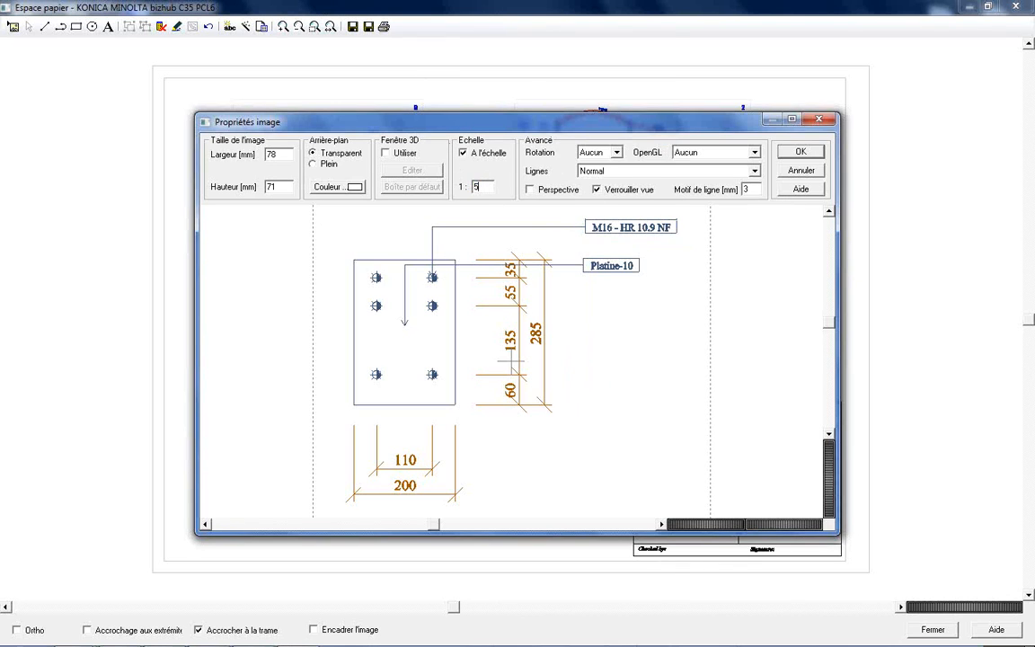
pyautogui.click(801, 151)
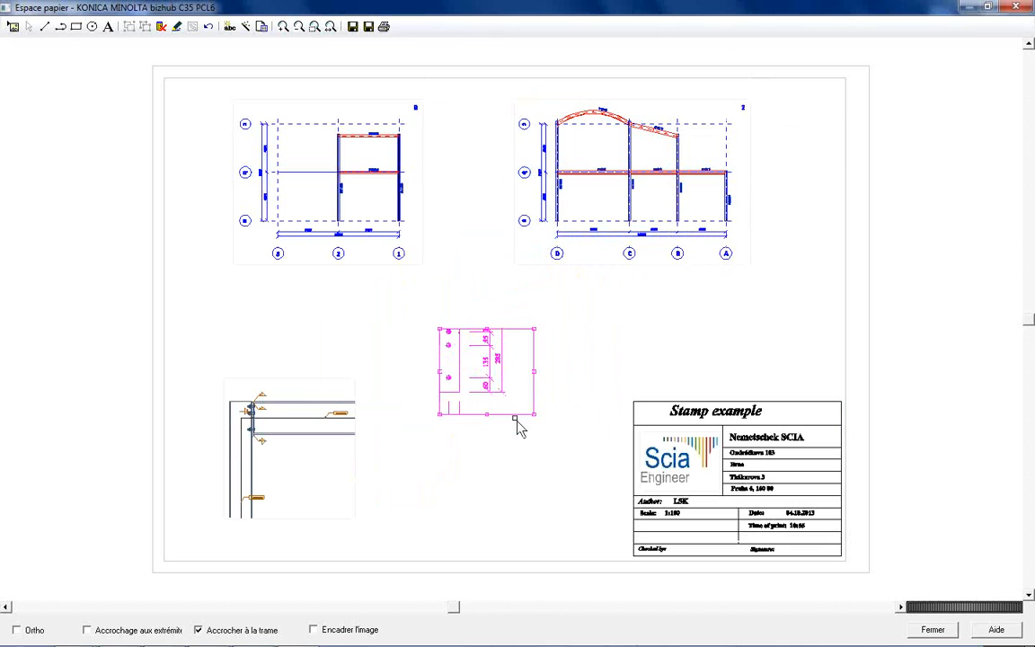
# Enlarge the end plate image frame to about 142 x 115 mm and place it between the side view and the stamp.
pyautogui.moveTo(412, 371); pyautogui.dragTo(362, 371)
pyautogui.moveTo(446, 334); pyautogui.dragTo(545, 302)
pyautogui.click(465, 276)
pyautogui.moveTo(536, 362); pyautogui.dragTo(560, 372)
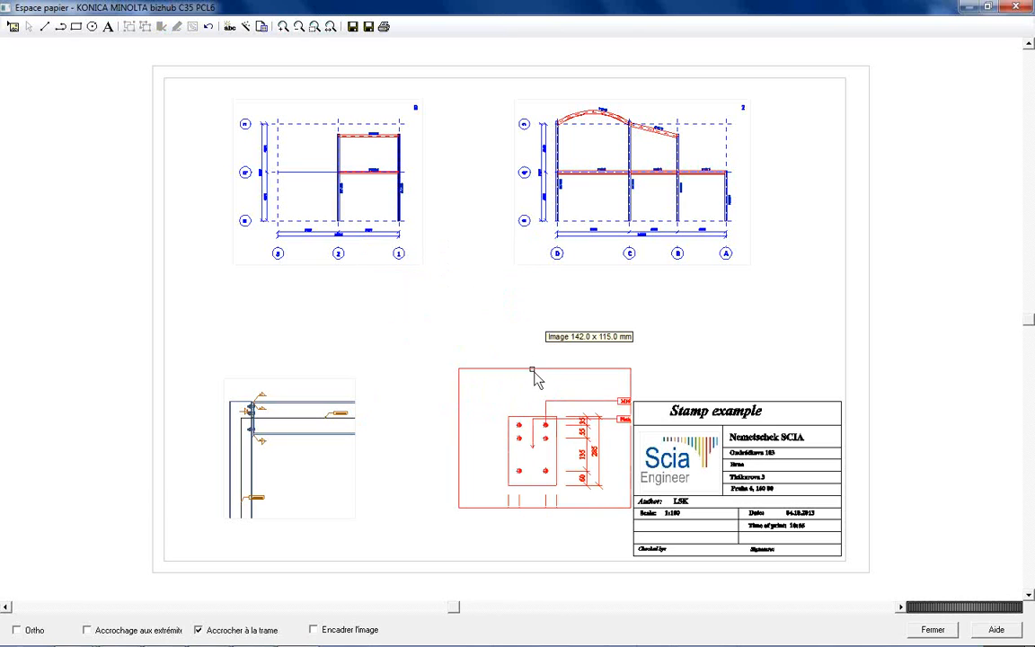
pyautogui.moveTo(563, 367); pyautogui.dragTo(513, 307)
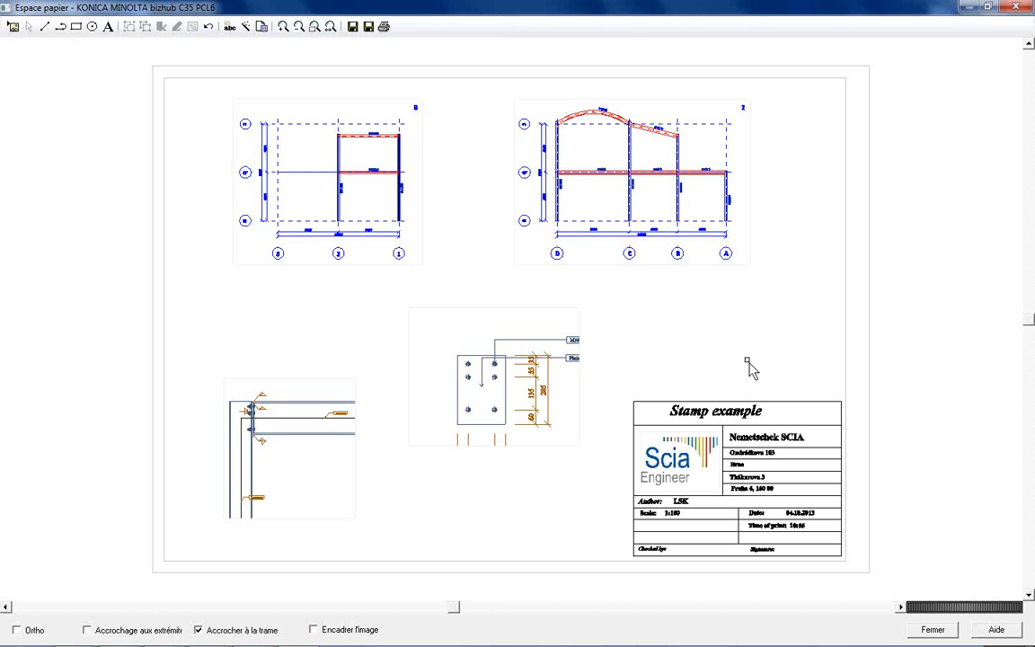
# Close the paper space sheet, the paper space manager and the steel service.
pyautogui.click(1015, 8)
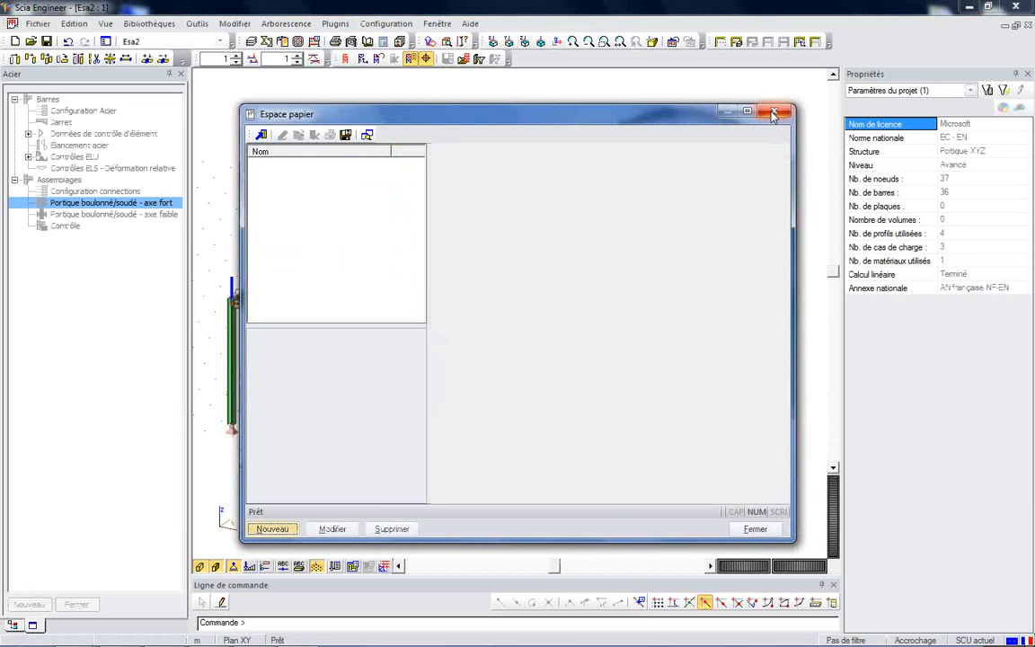
pyautogui.click(755, 529)
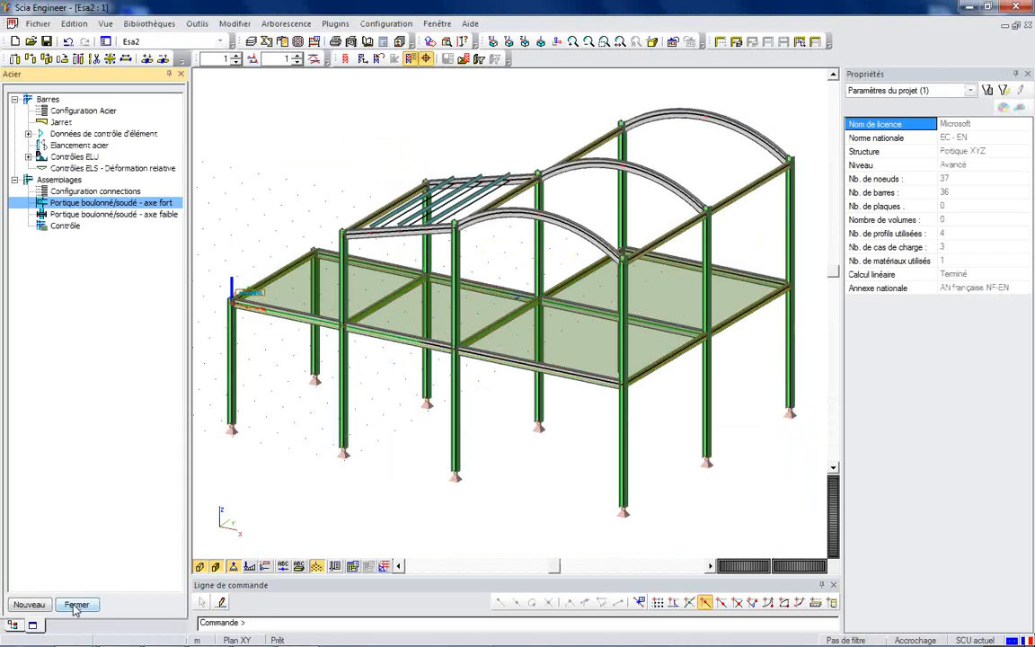
pyautogui.click(77, 604)
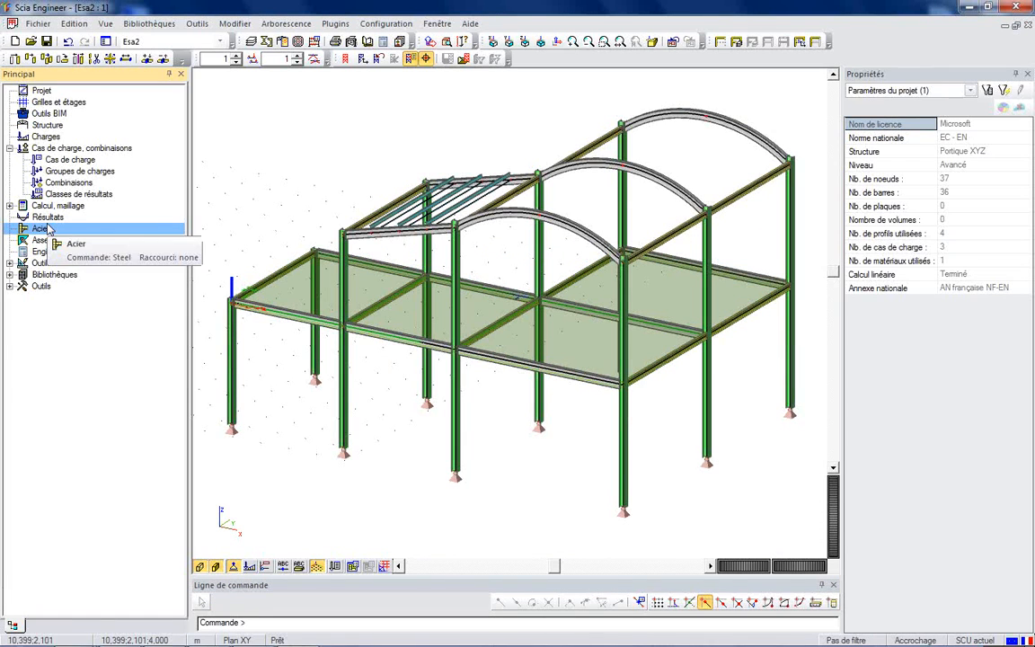
# Open Report_1 from the Engineering report manager, dismissing the blocking dialog, and bring up the report window.
pyautogui.click(63, 255)
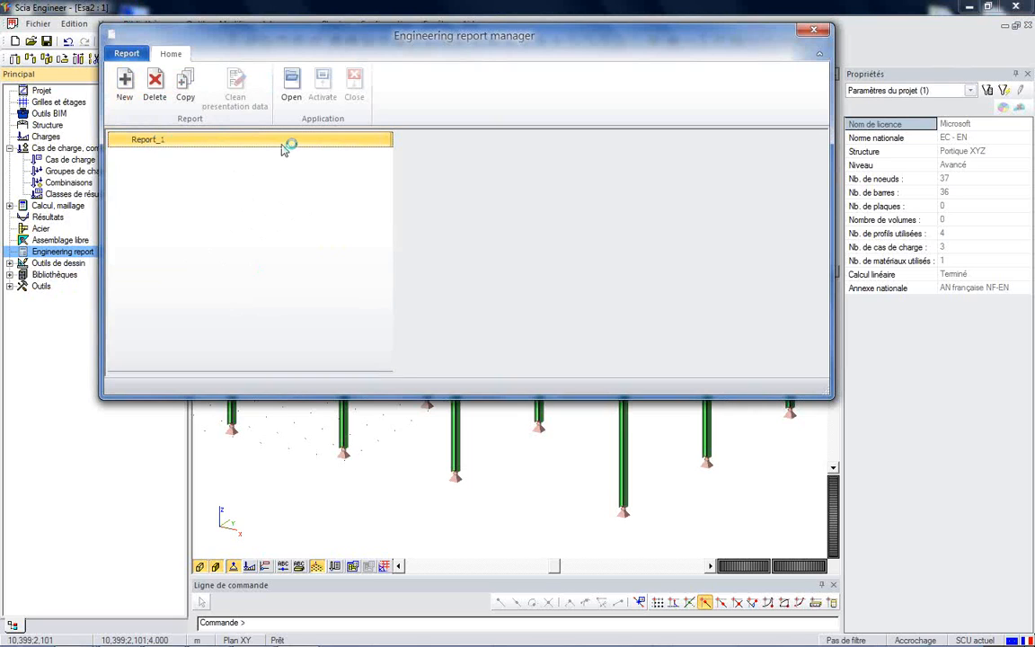
pyautogui.doubleClick(216, 141)
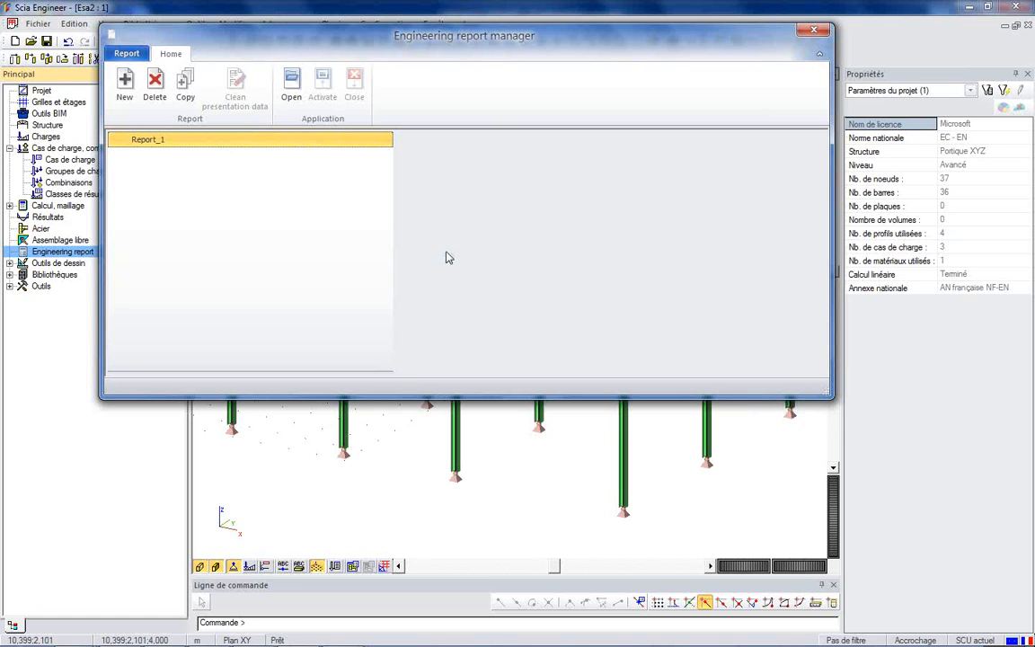
pyautogui.moveTo(396, 645)
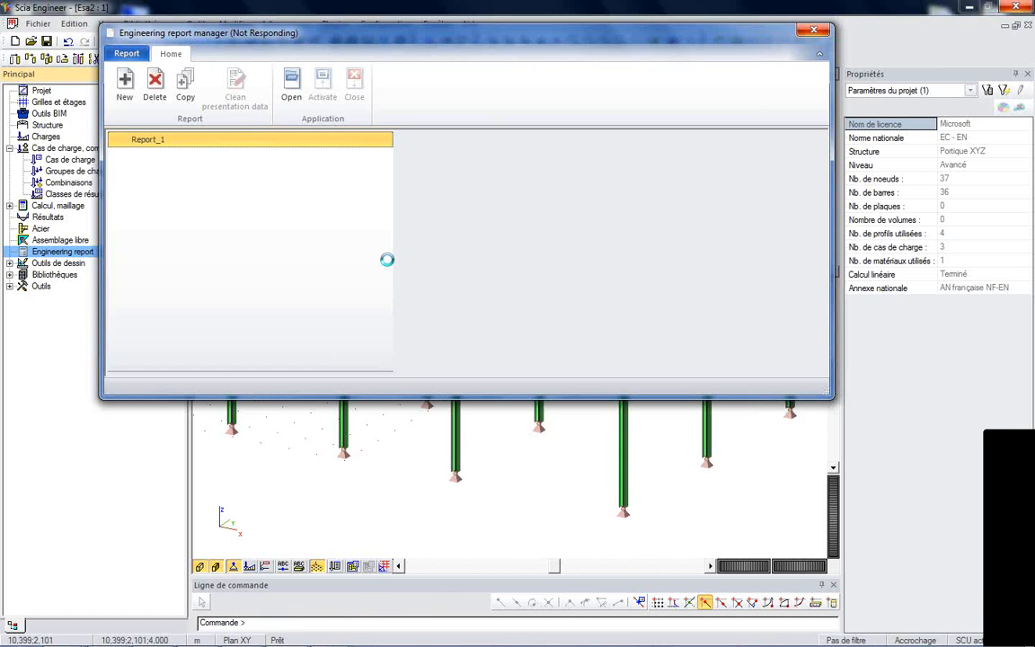
pyautogui.moveTo(347, 639)
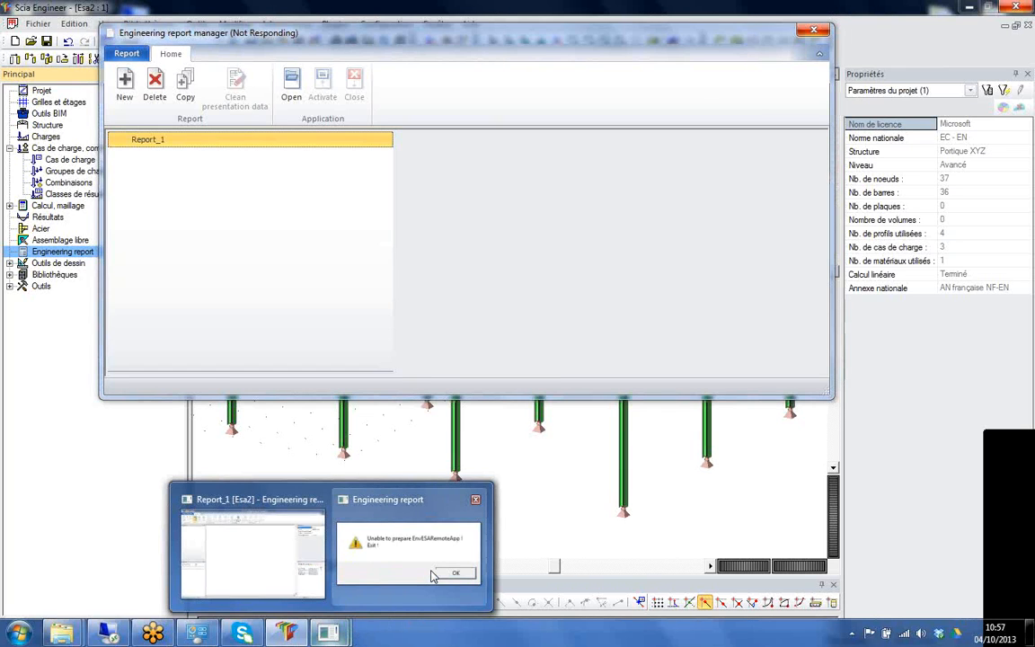
pyautogui.click(433, 576)
pyautogui.moveTo(350, 636)
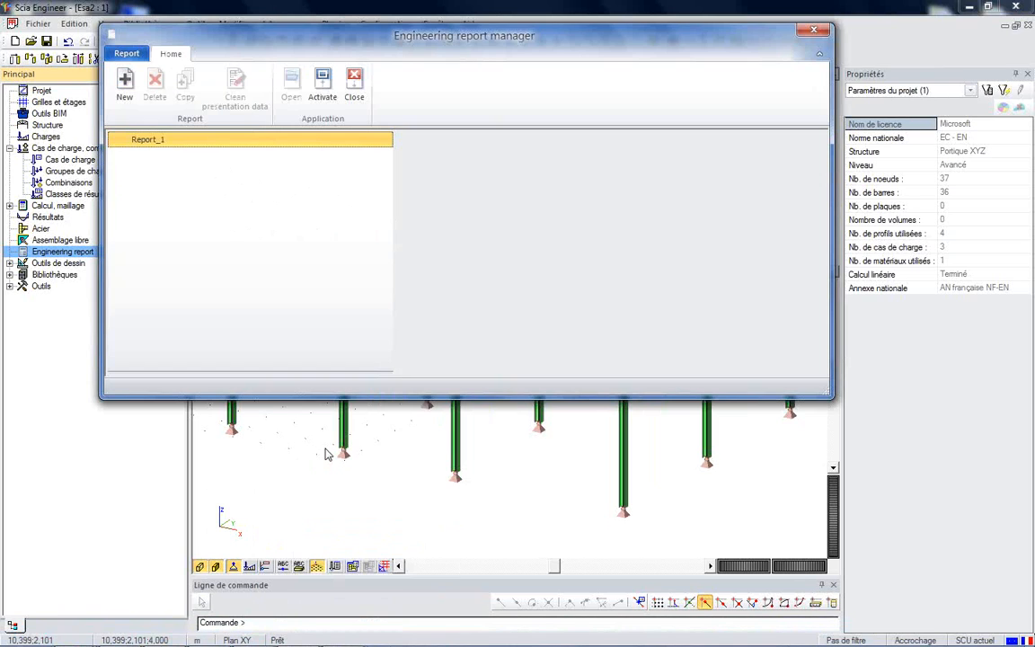
pyautogui.doubleClick(180, 141)
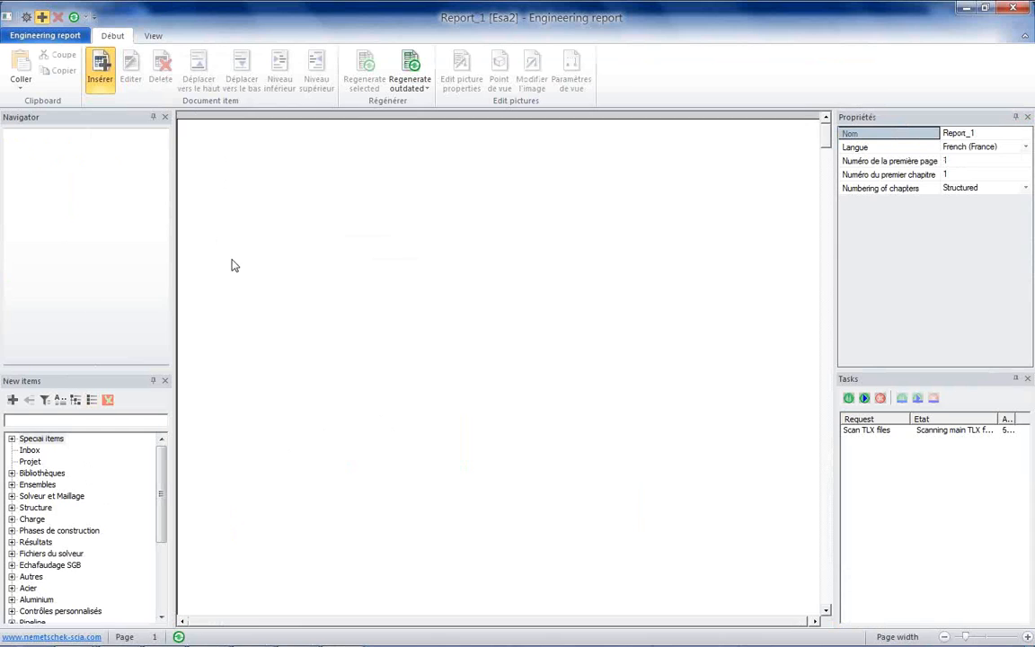
# Insert a table of contents followed by three chapters from the special items into the report.
pyautogui.click(12, 438)
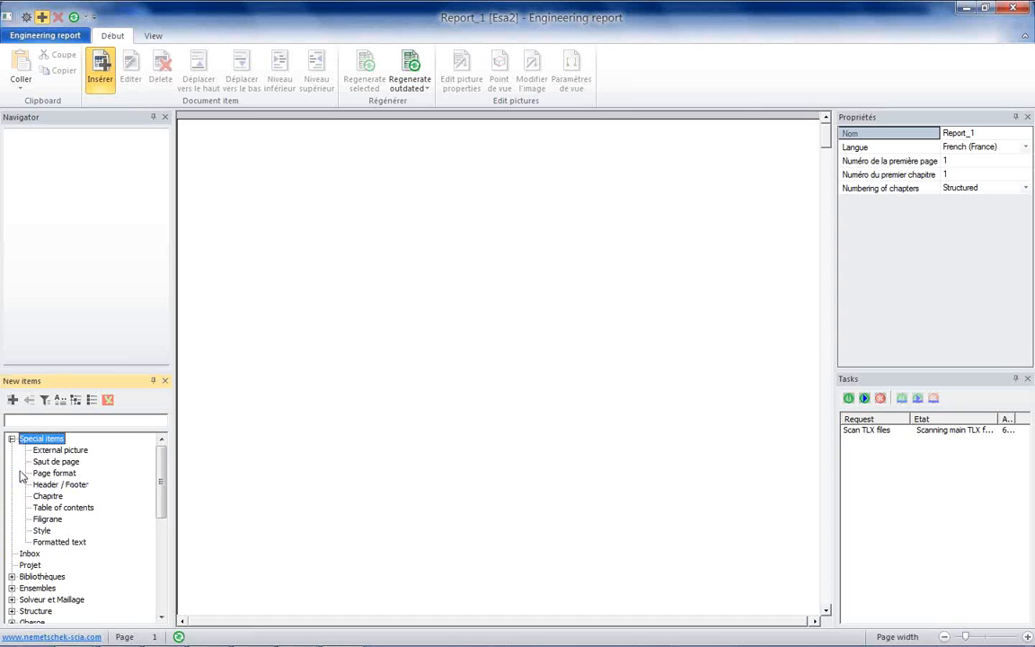
pyautogui.click(48, 510)
pyautogui.doubleClick(51, 512)
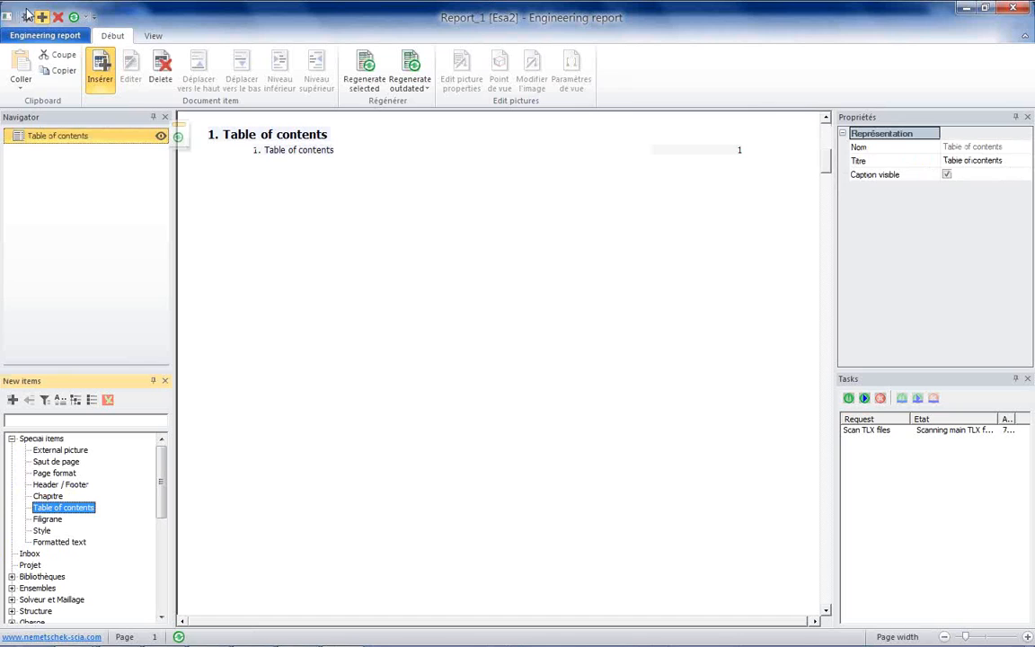
pyautogui.doubleClick(49, 497)
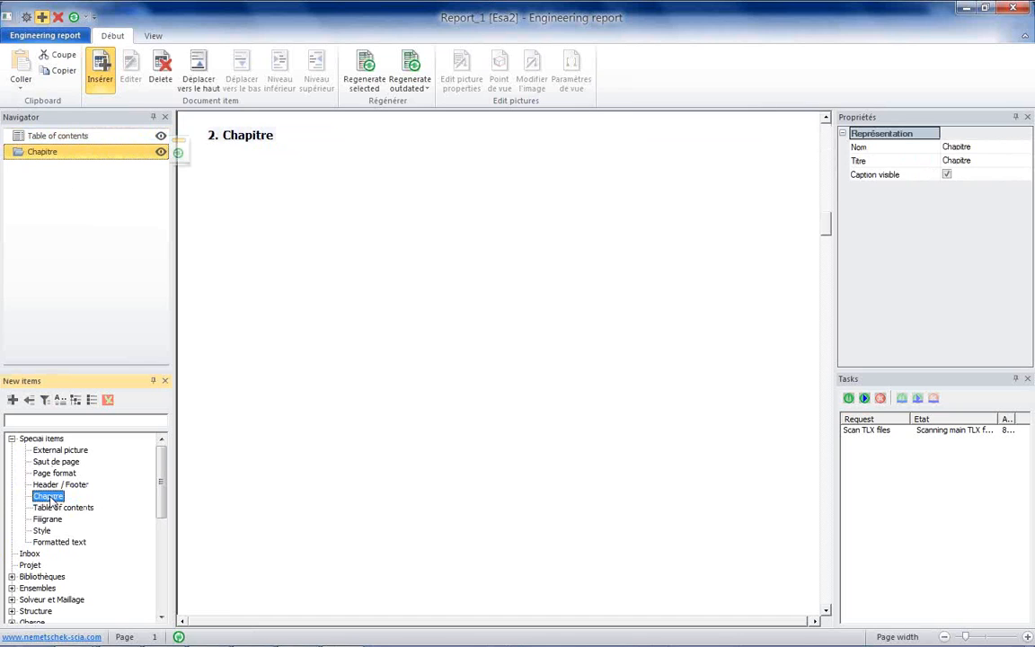
pyautogui.doubleClick(49, 497)
pyautogui.doubleClick(50, 498)
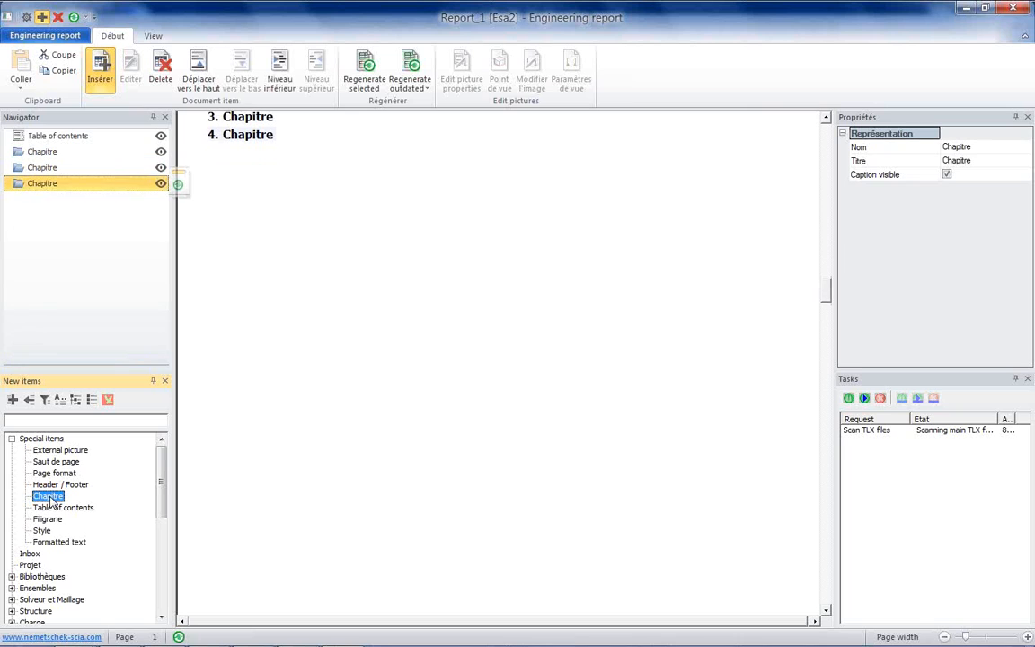
# Set the title of the report's table of contents to "Table des matières".
pyautogui.click(50, 135)
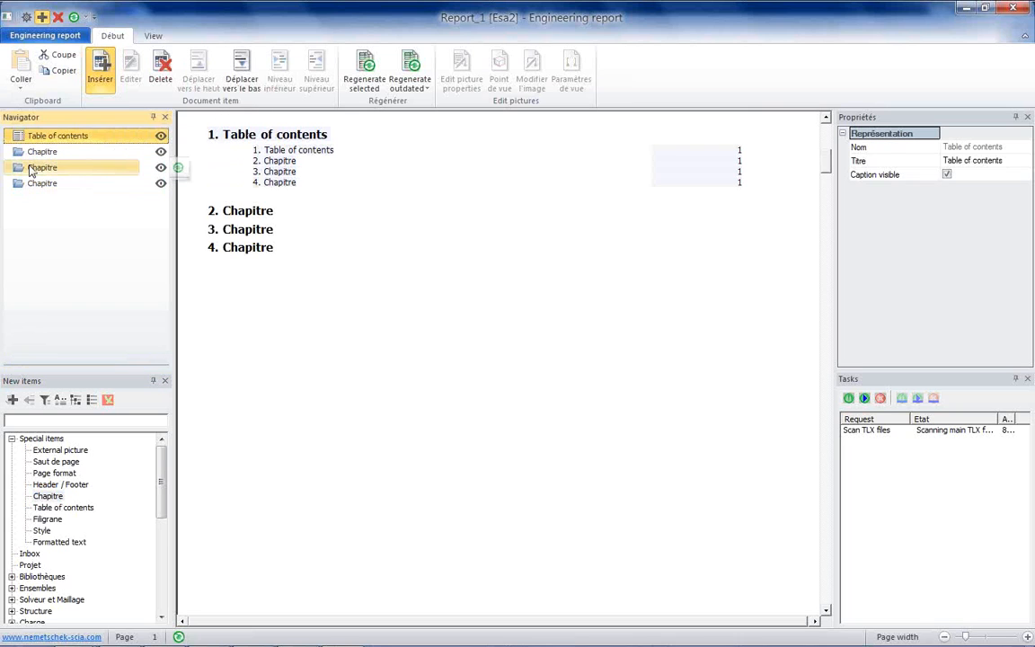
pyautogui.click(972, 160)
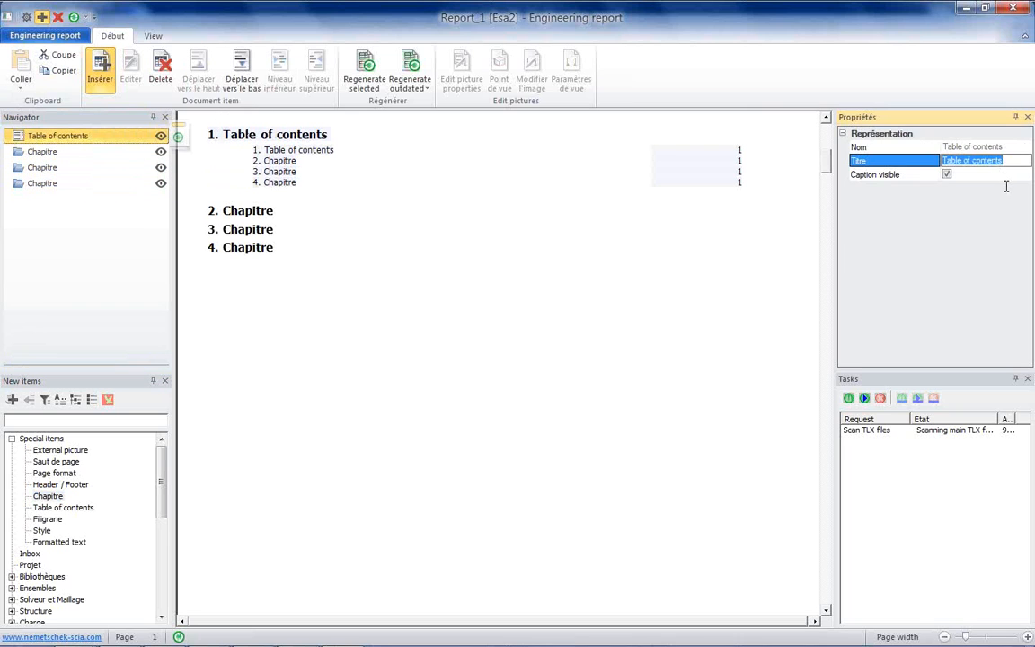
pyautogui.write('Tble')
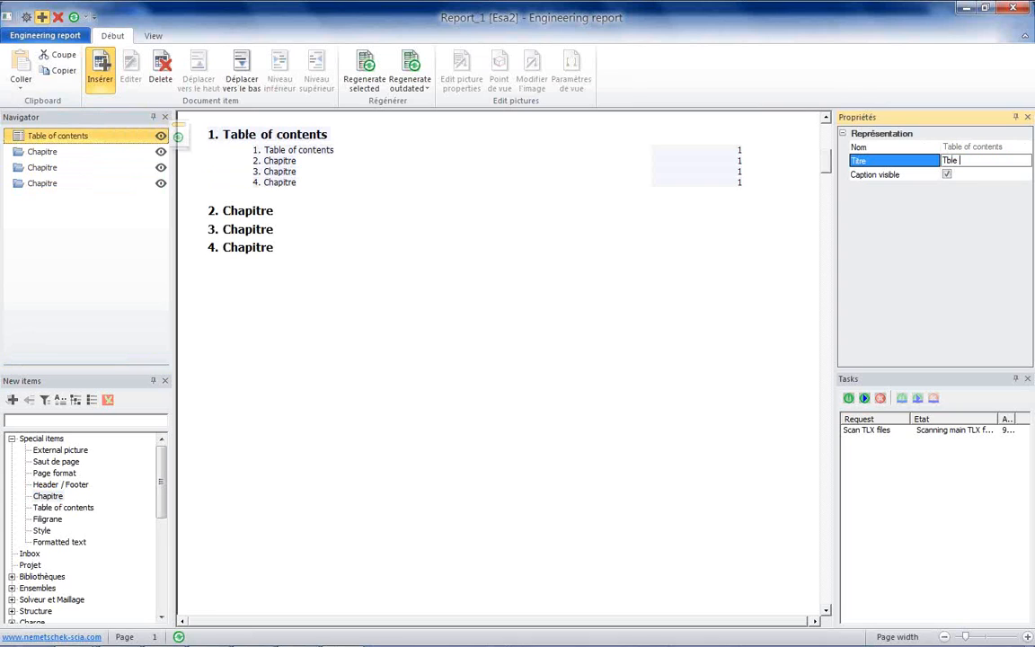
pyautogui.write(' des matières')
pyautogui.press('Return')
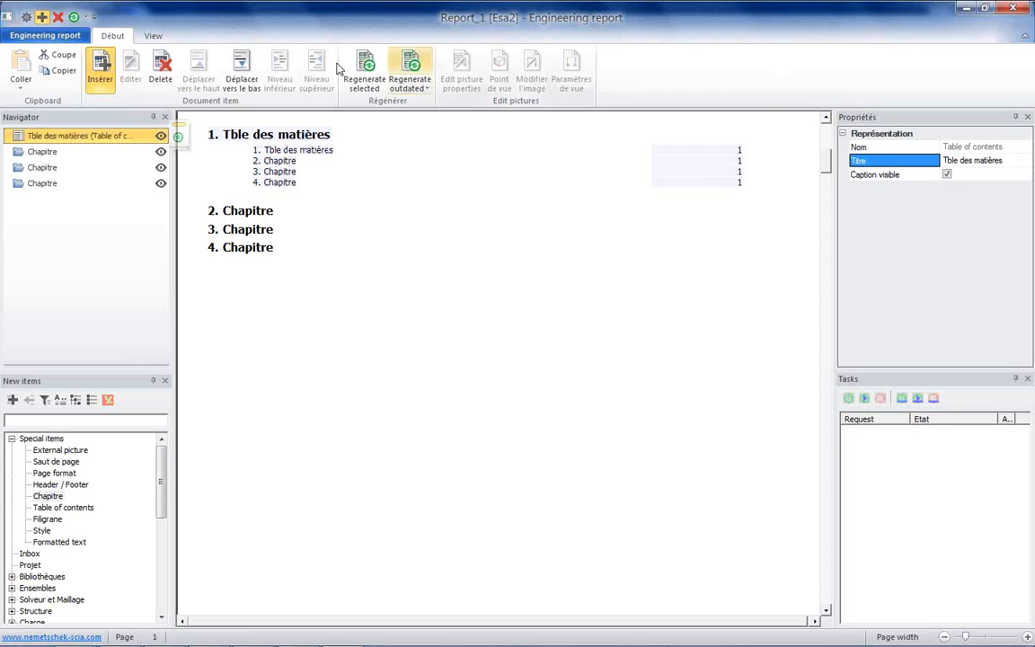
pyautogui.click(947, 160)
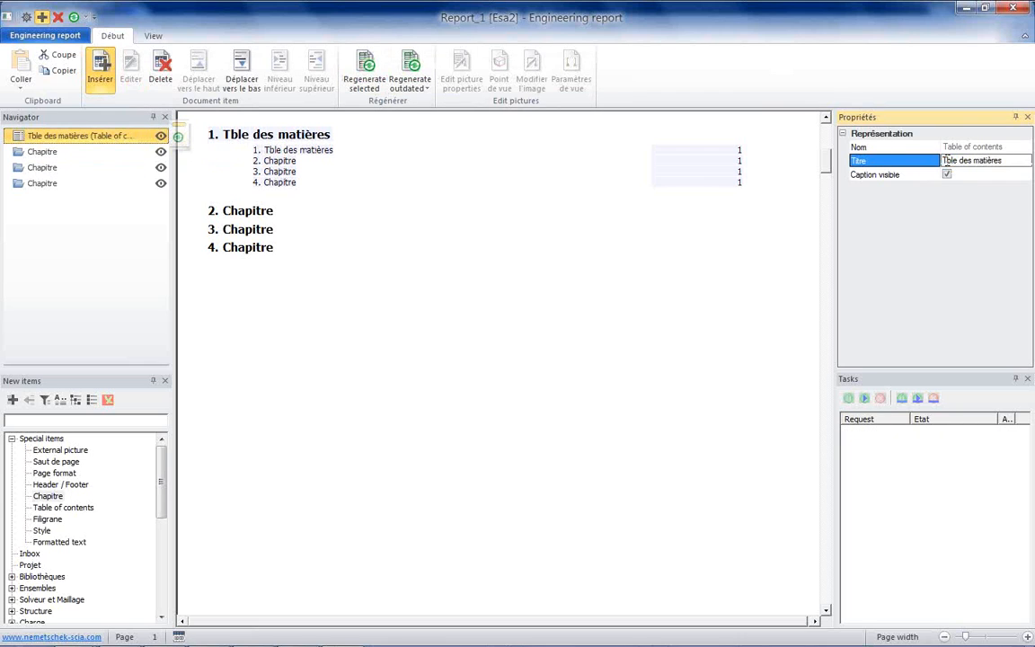
pyautogui.write('a')
pyautogui.press('Return')
# Set the title of the first chapter in the report to "Données de modèle".
pyautogui.click(42, 153)
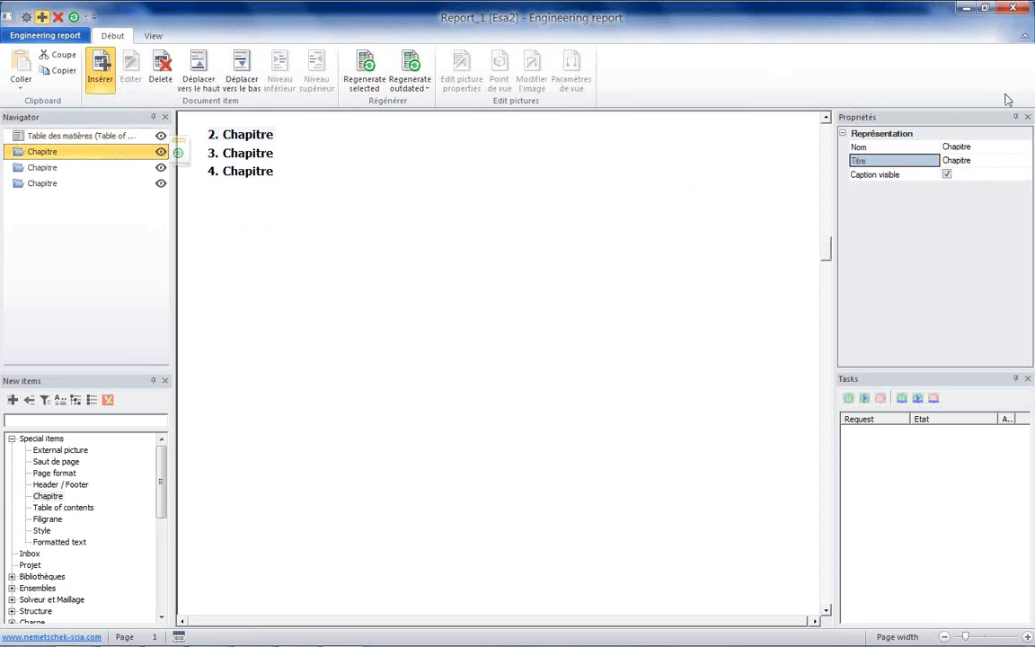
pyautogui.click(961, 160)
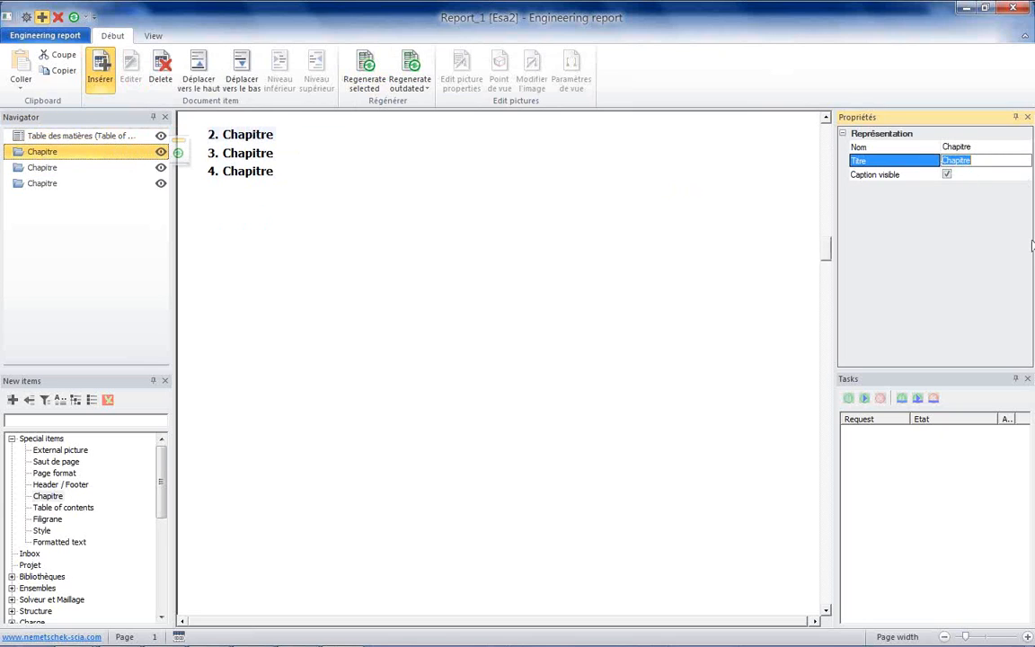
pyautogui.write('Dpnnées de modèle')
pyautogui.press('Return')
# Set the title of the second chapter to "Chargement".
pyautogui.click(45, 167)
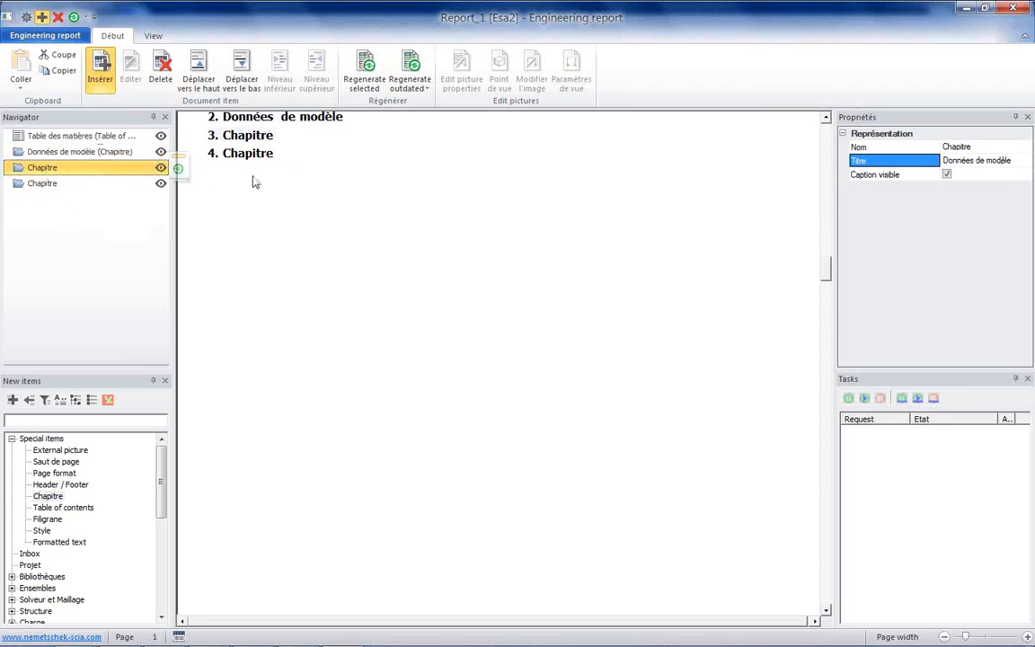
pyautogui.click(996, 159)
pyautogui.write('Char')
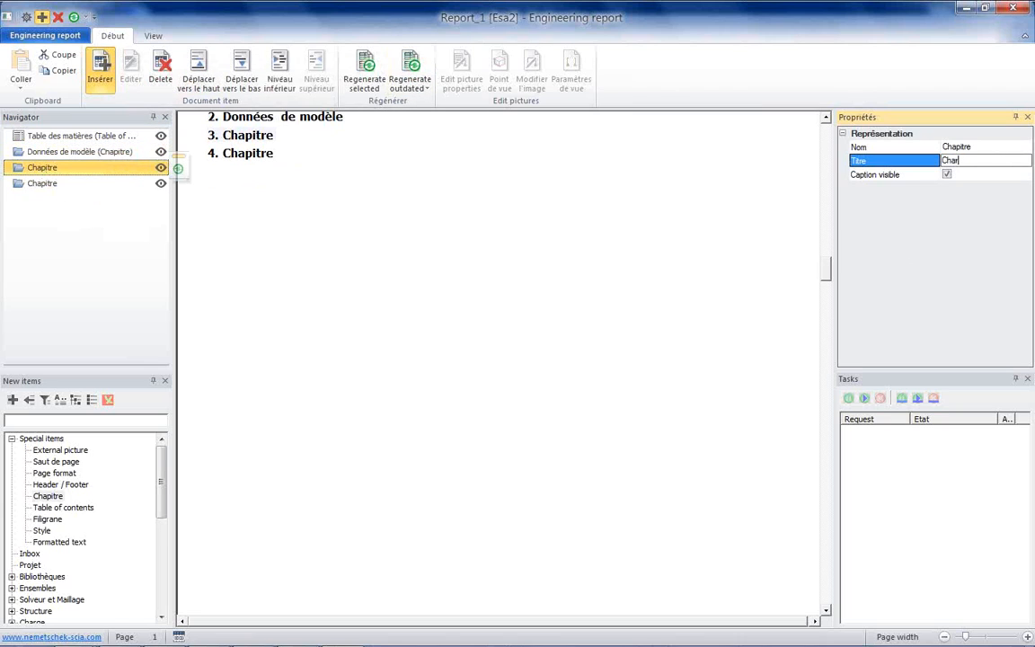
pyautogui.write('gement')
pyautogui.press('Return')
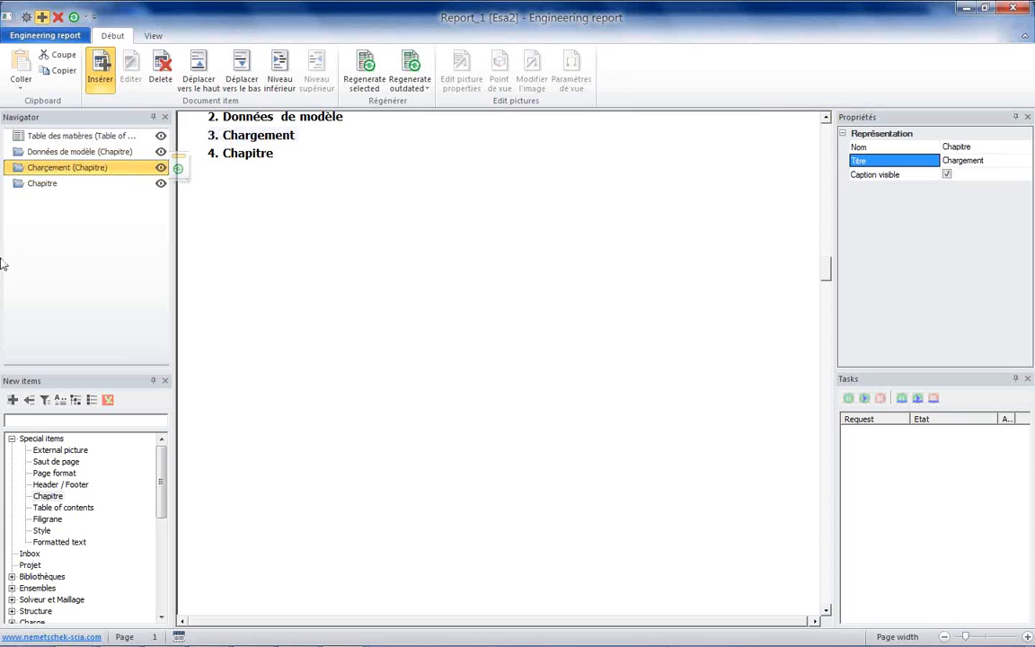
# Set the title of the third chapter to "Résultats".
pyautogui.click(43, 183)
pyautogui.click(1011, 160)
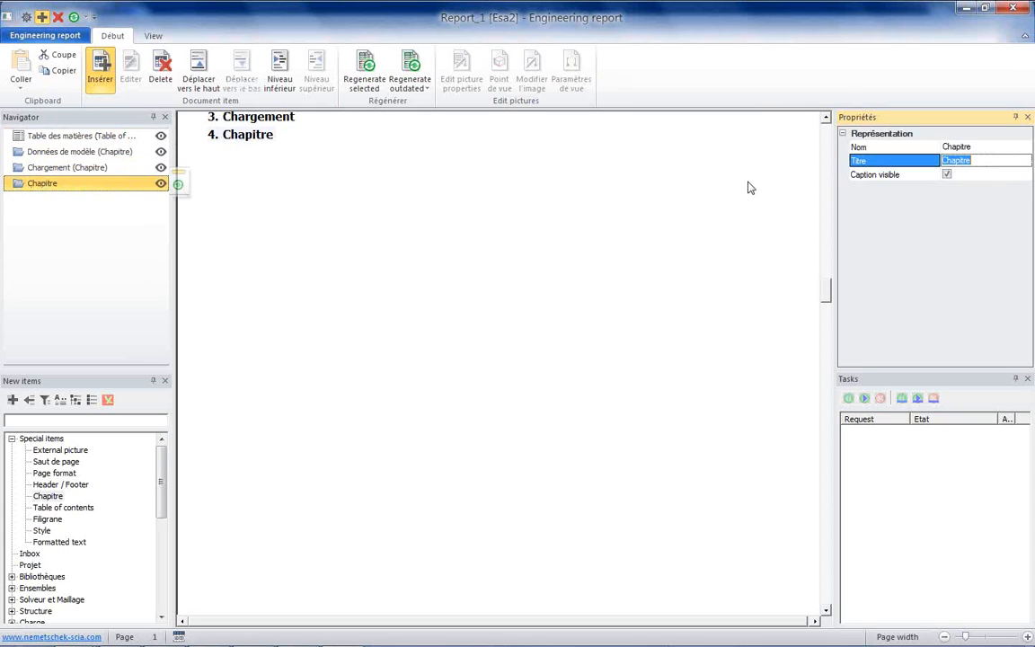
pyautogui.write('Résultats')
pyautogui.press('Return')
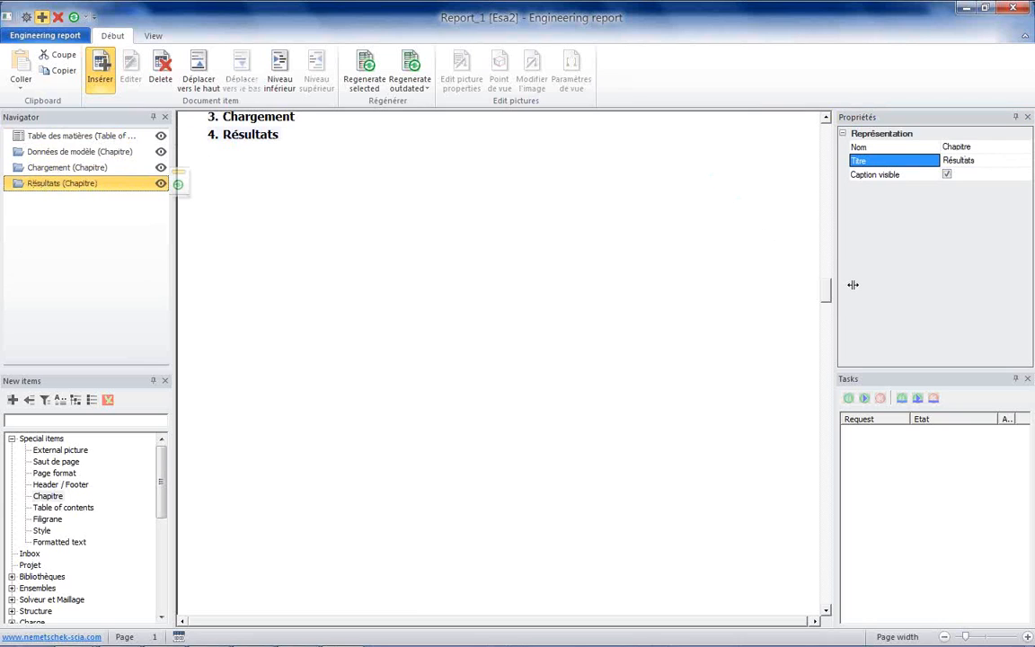
# Insert a page break (Saut de page) between the table of contents and the Données de modèle chapter.
pyautogui.scroll(2, 827, 289)
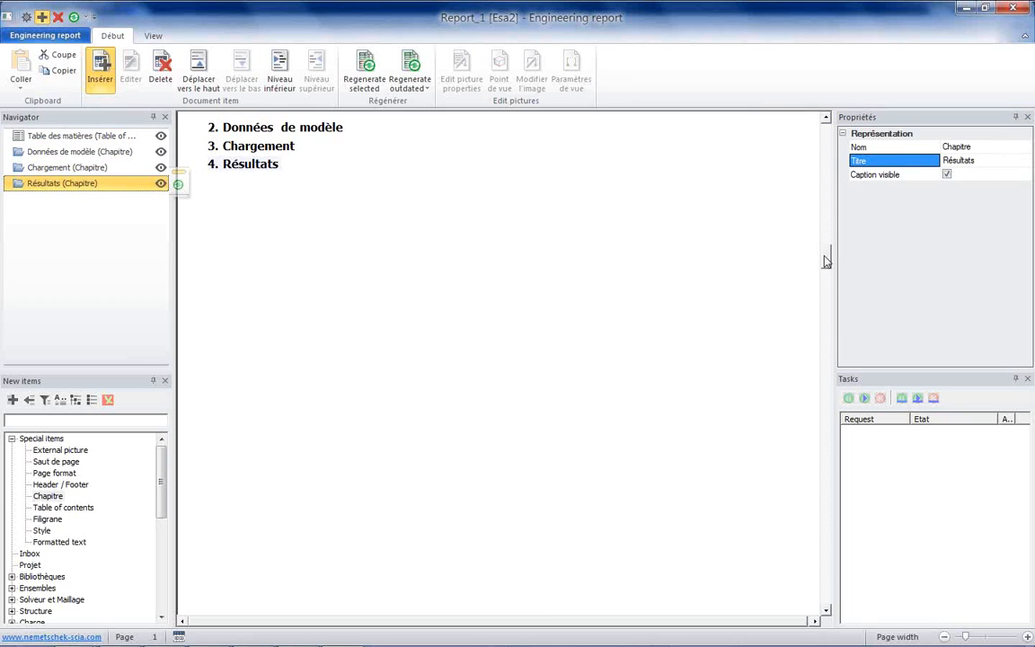
pyautogui.click(86, 135)
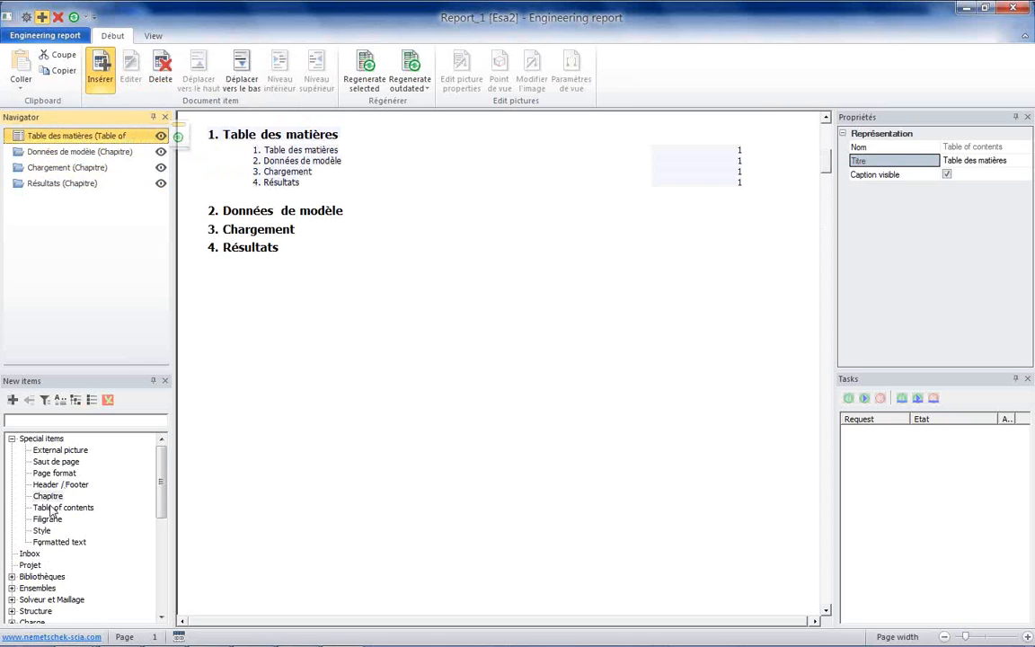
pyautogui.moveTo(56, 461); pyautogui.dragTo(38, 155)
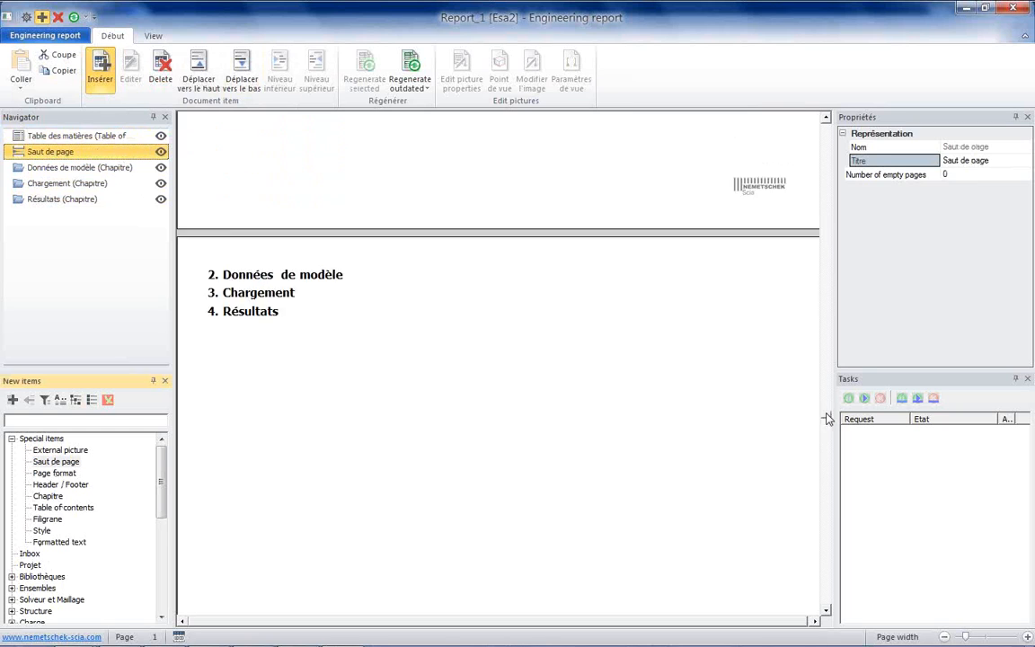
# Insert the Matériaux and Profils tables from the Bibliothèques items after the Données de modèle chapter.
pyautogui.click(40, 167)
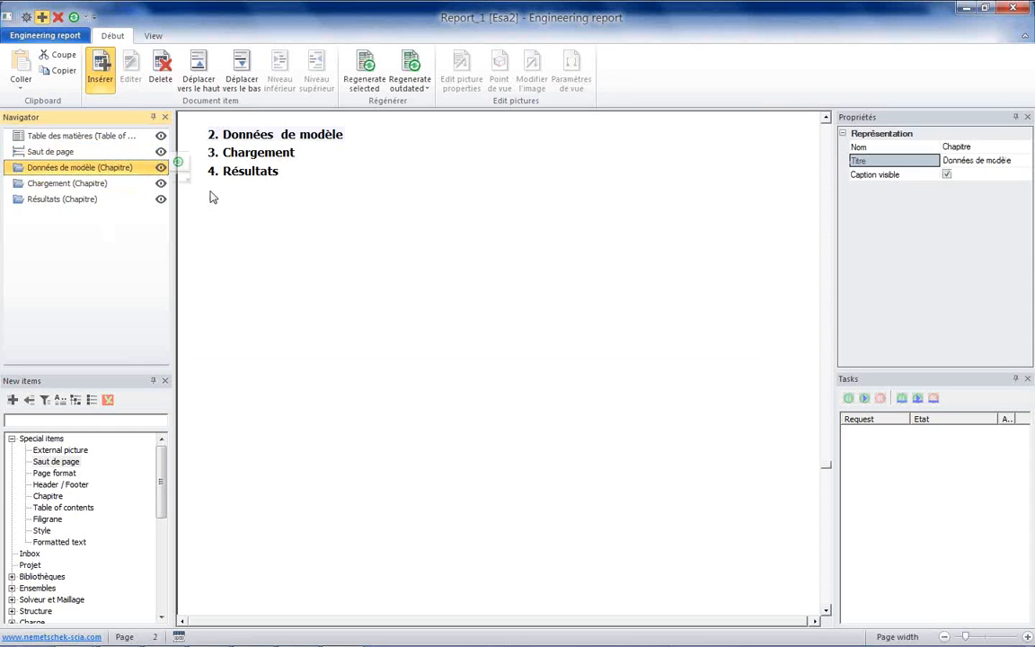
pyautogui.click(12, 439)
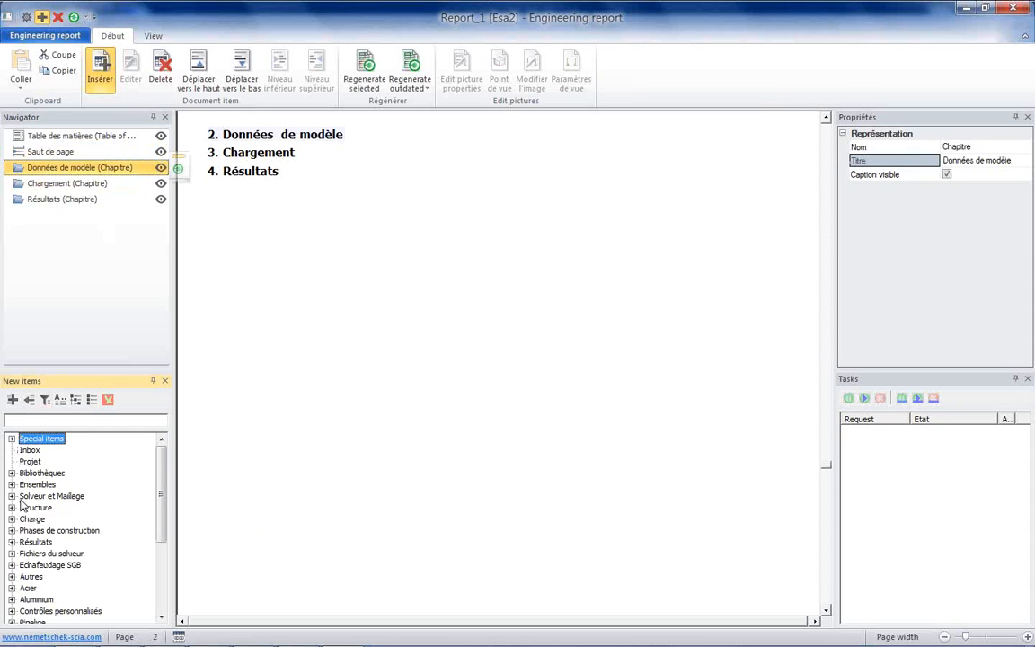
pyautogui.click(12, 473)
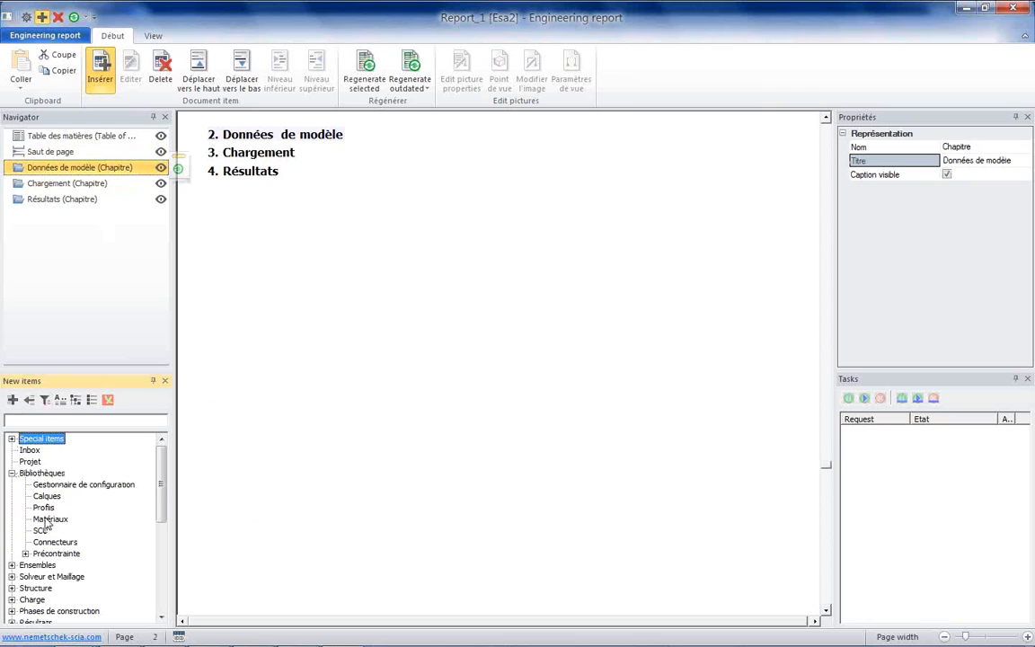
pyautogui.click(51, 521)
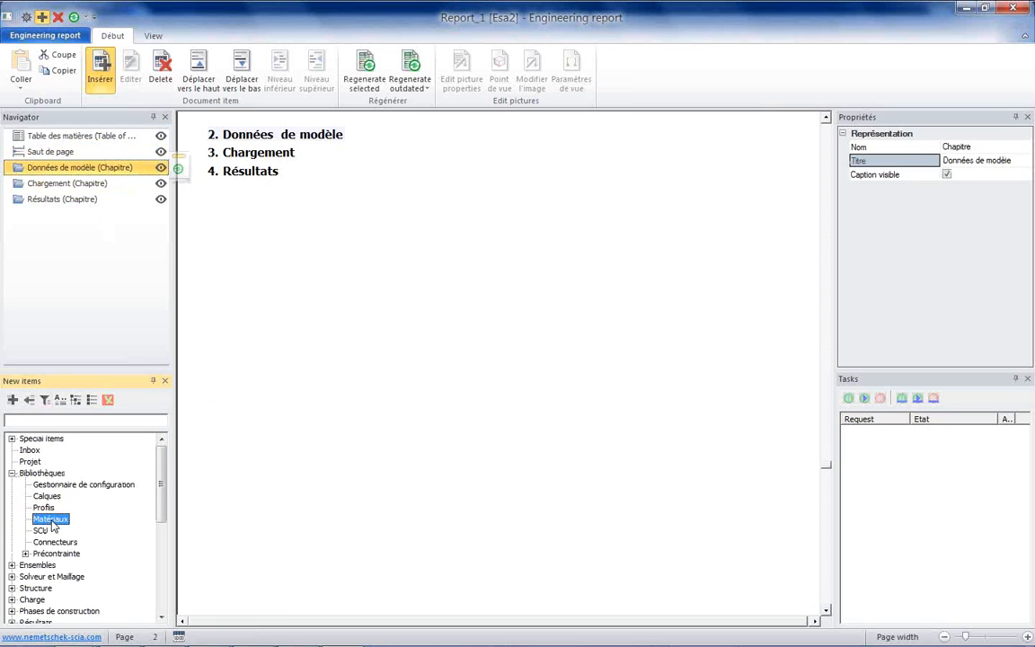
pyautogui.doubleClick(51, 522)
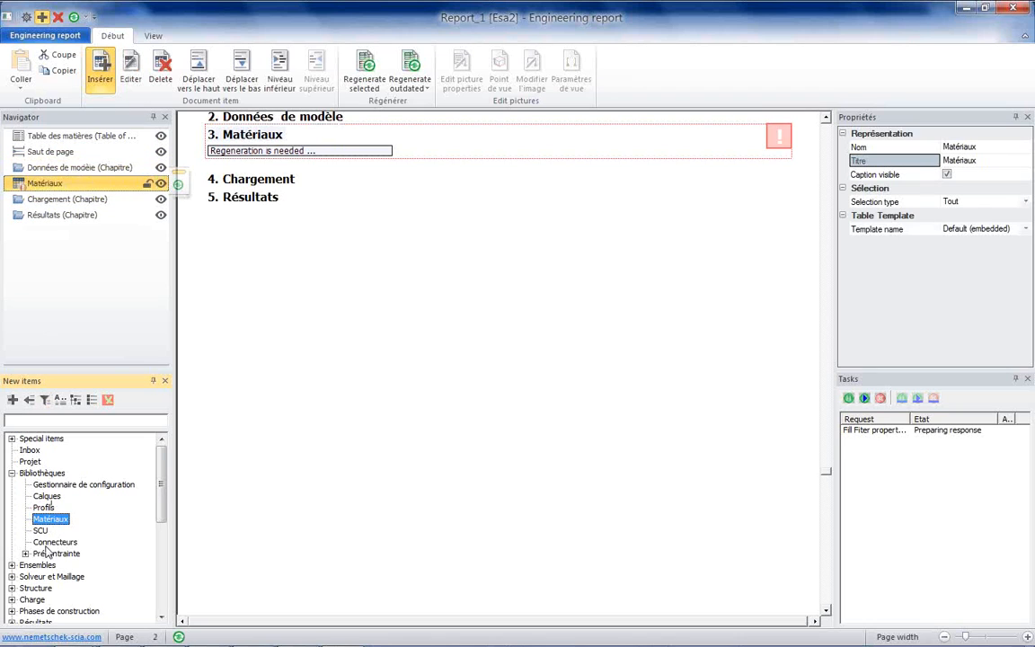
pyautogui.click(45, 508)
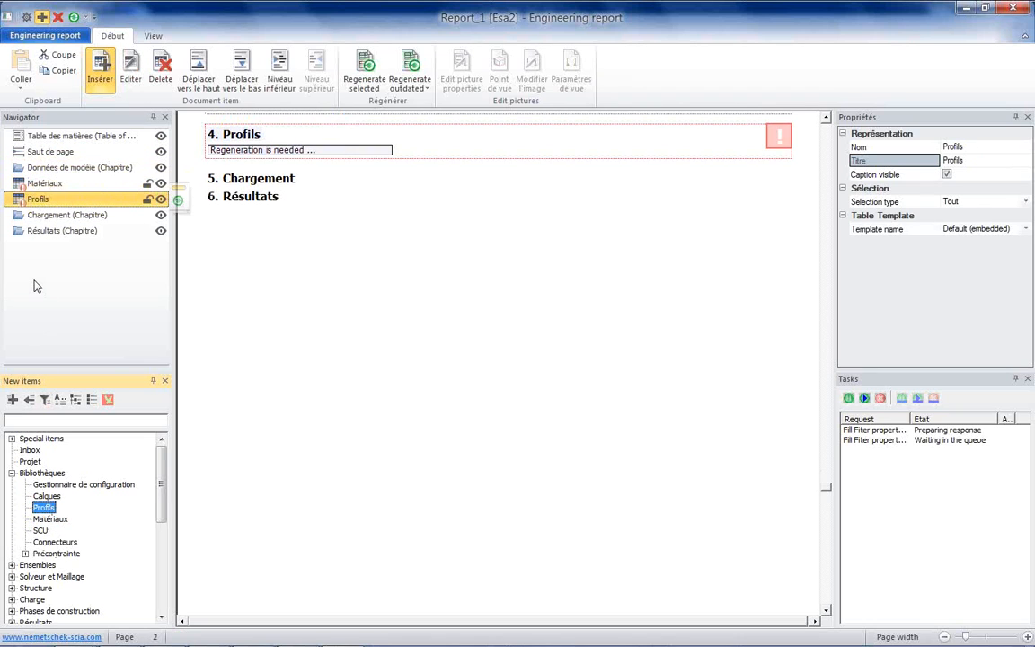
# Move the Matériaux and Profils tables down one level so they become subitems of the Données de modèle chapter.
pyautogui.click(42, 183)
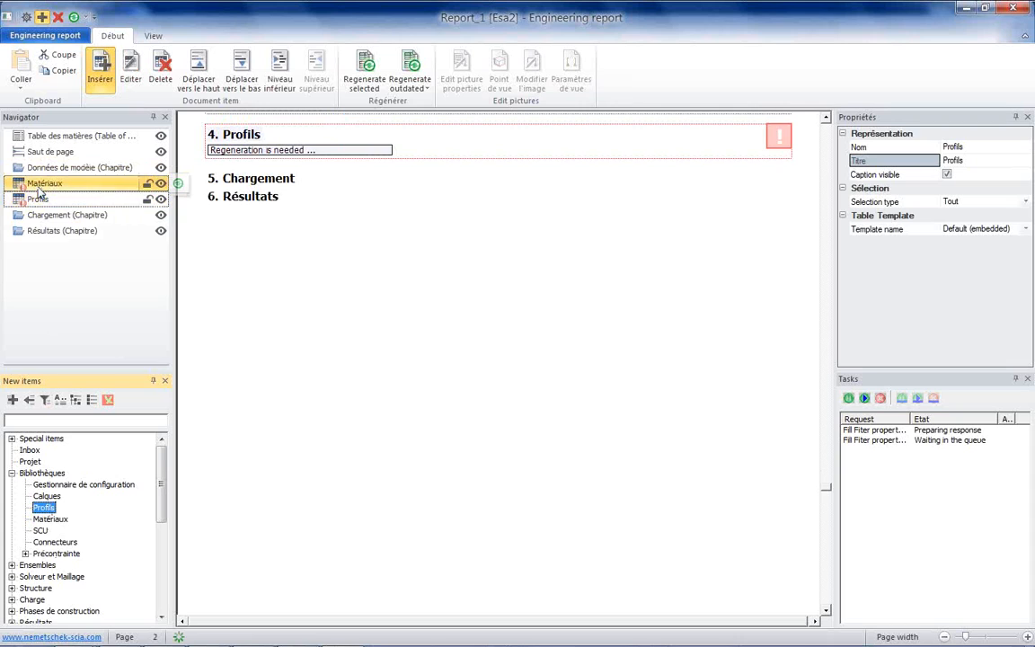
pyautogui.click(828, 118)
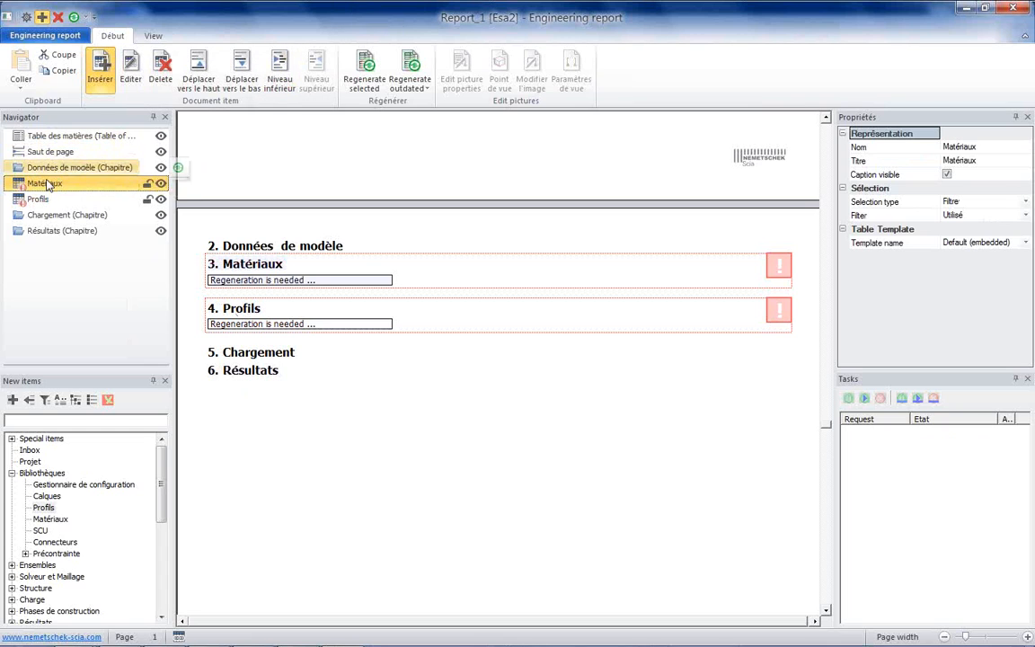
pyautogui.click(280, 82)
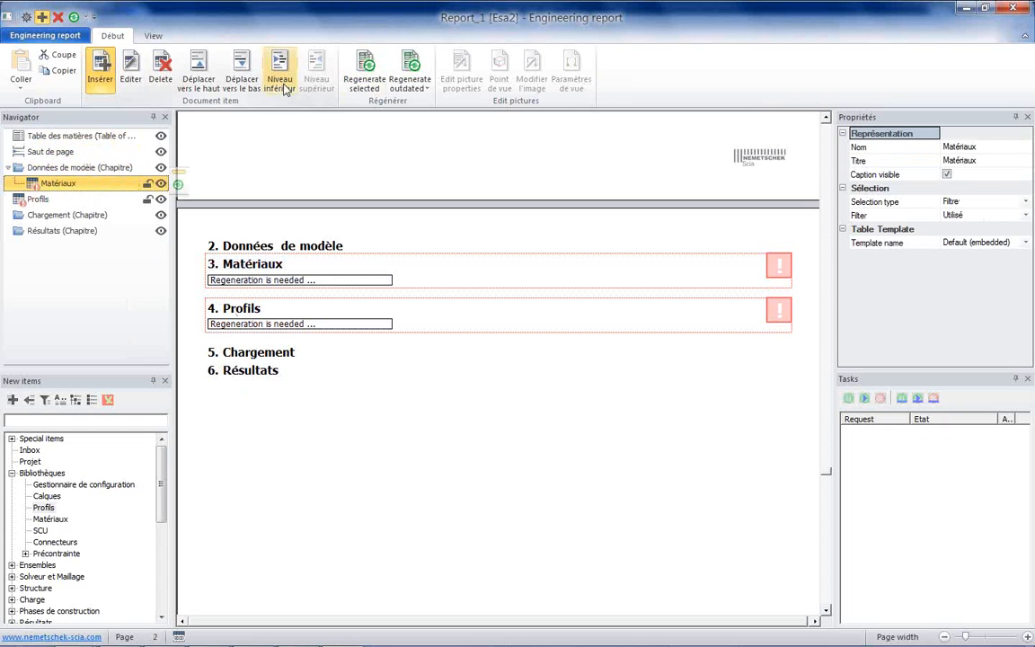
pyautogui.press('Down')
pyautogui.click(281, 83)
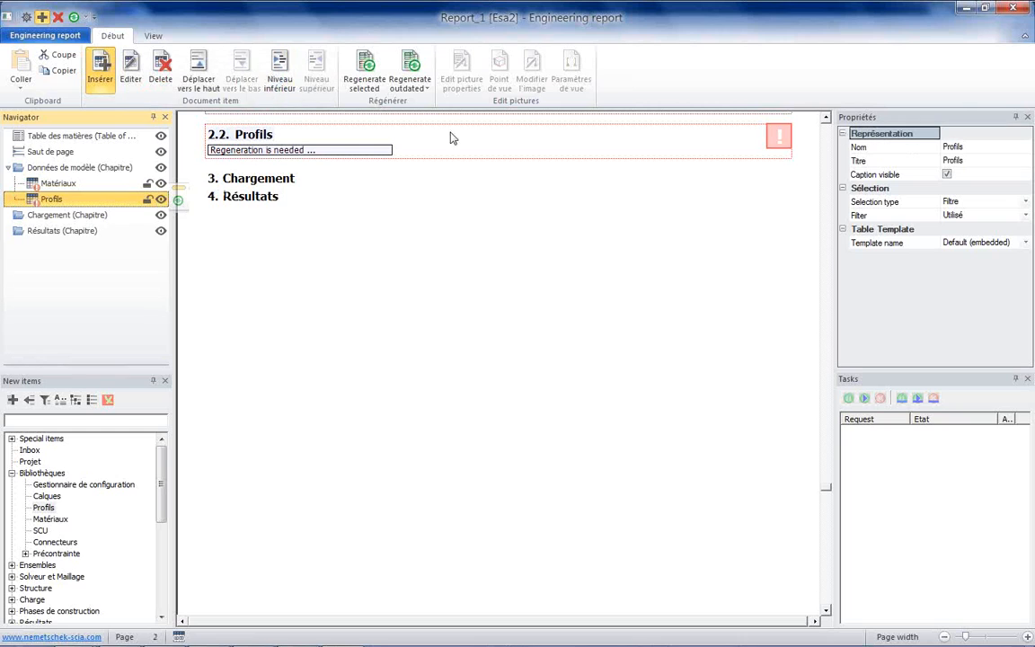
pyautogui.click(827, 118)
pyautogui.click(827, 117)
pyautogui.click(827, 118)
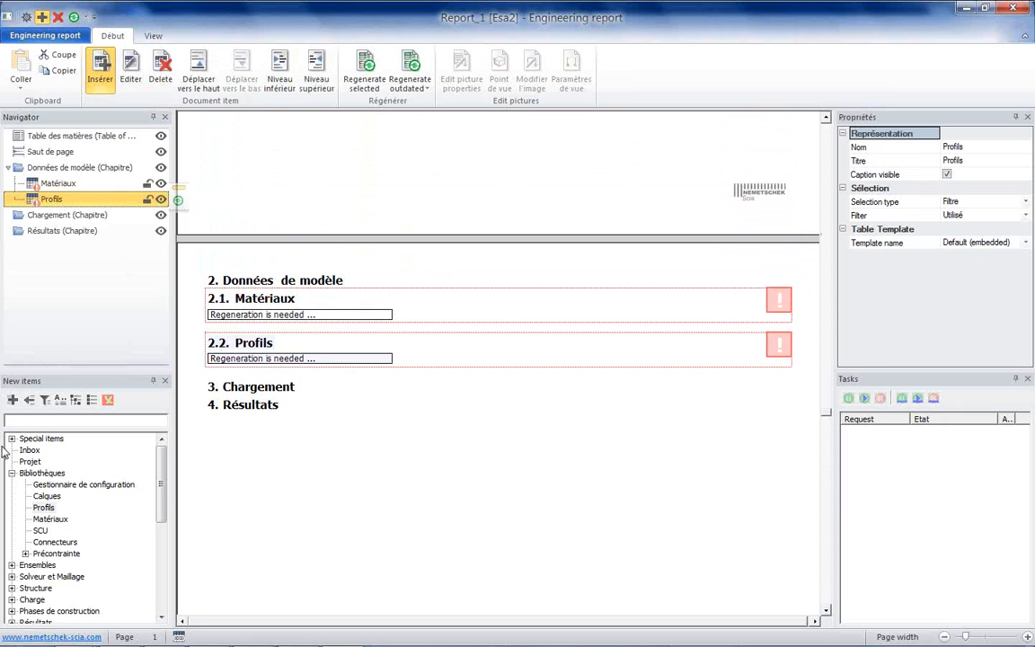
# Insert the Cas de charge table from the Ensembles items as a subitem of the Chargement chapter.
pyautogui.click(12, 474)
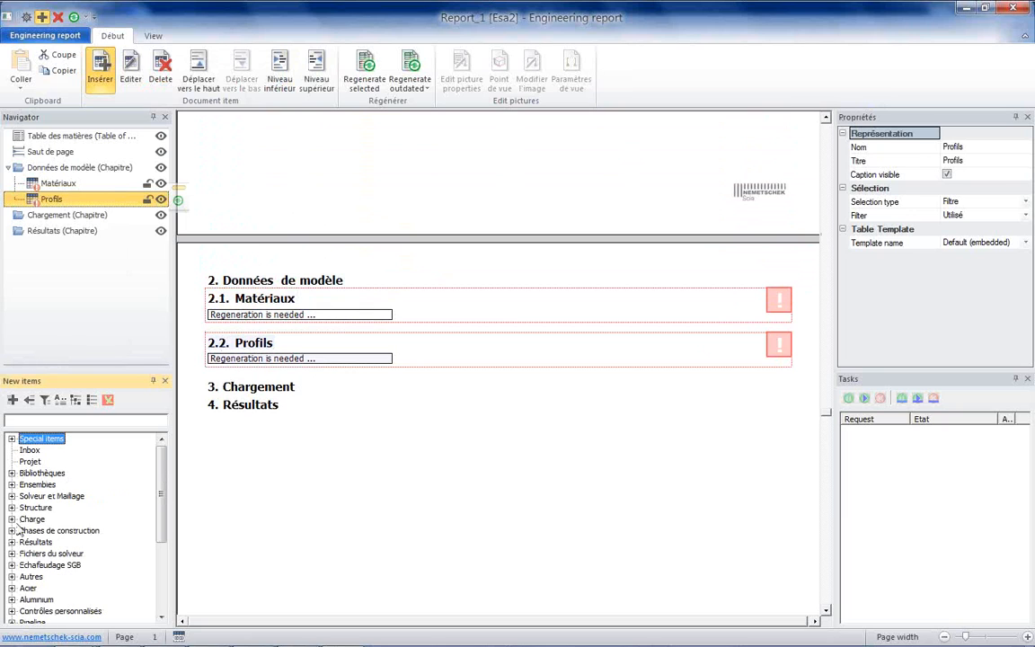
pyautogui.click(12, 485)
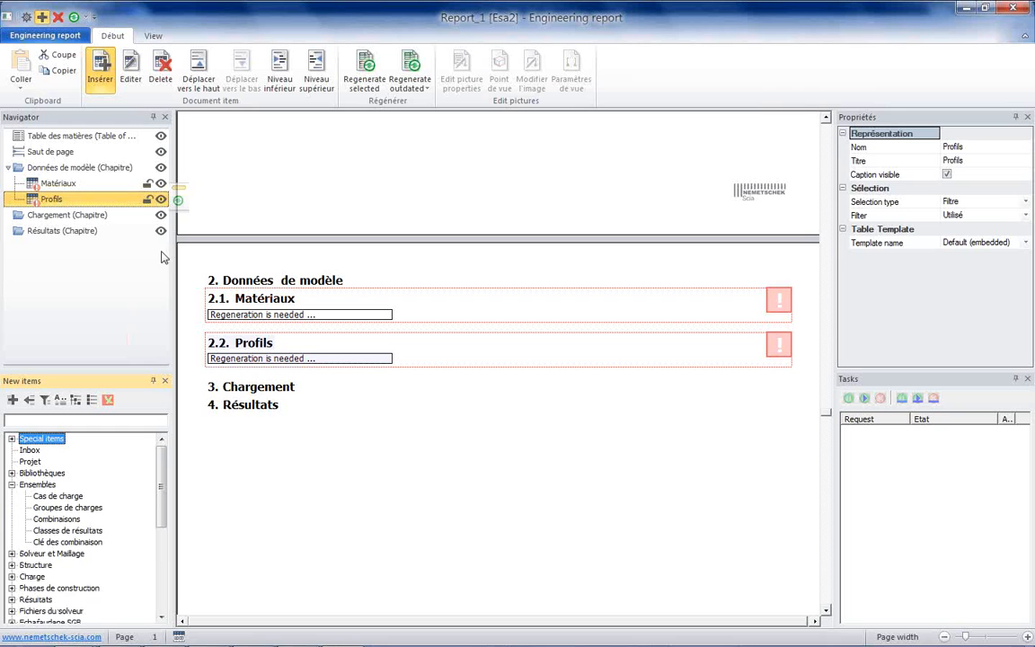
pyautogui.click(67, 215)
pyautogui.doubleClick(58, 496)
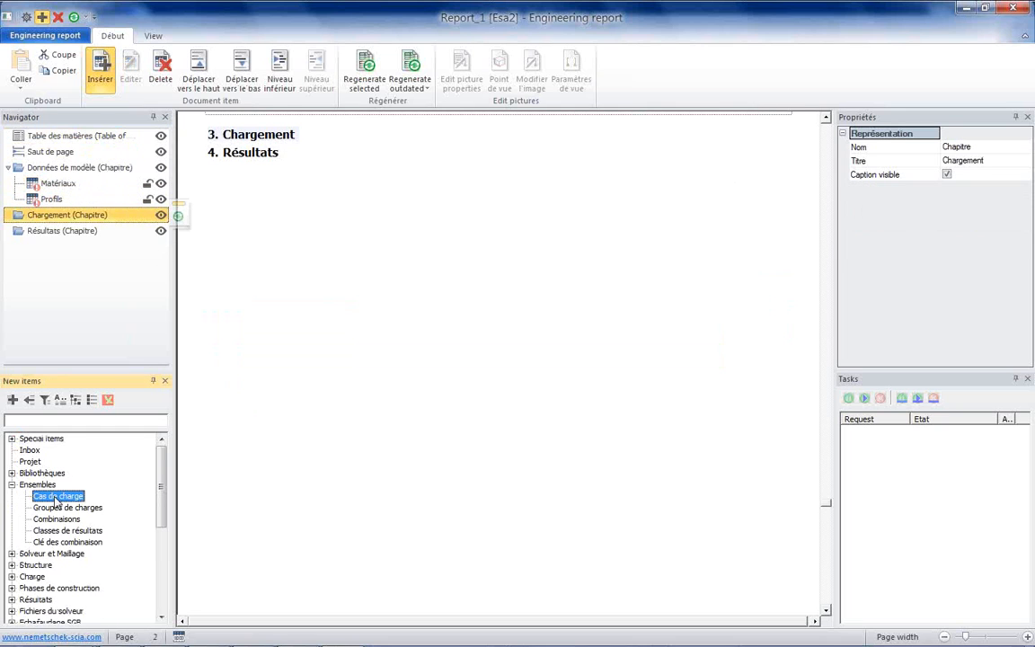
pyautogui.click(278, 75)
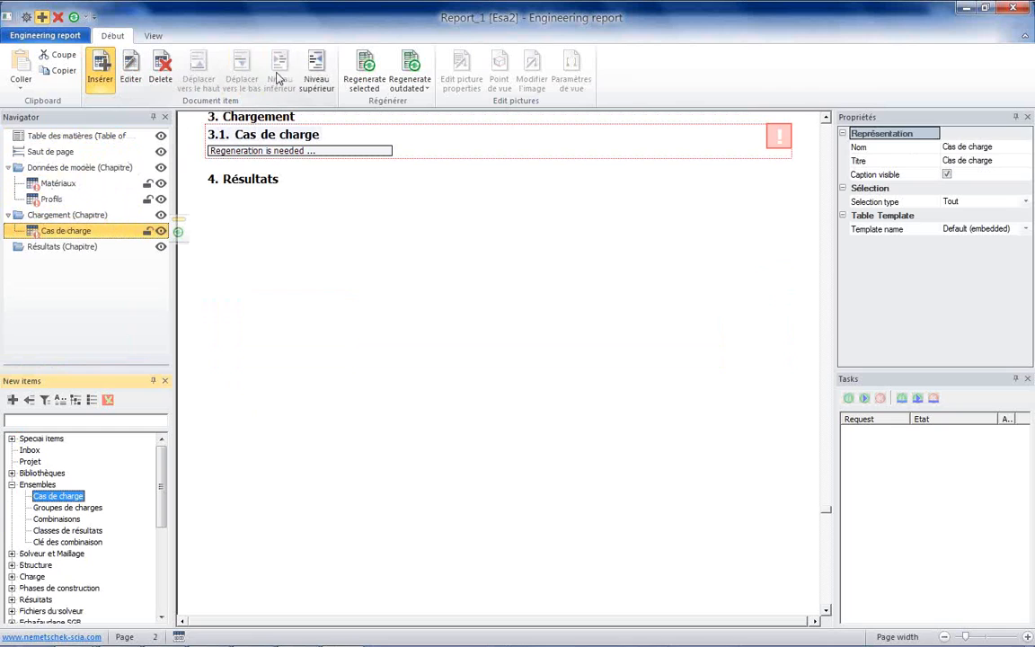
pyautogui.click(826, 118)
pyautogui.click(825, 118)
pyautogui.click(825, 118)
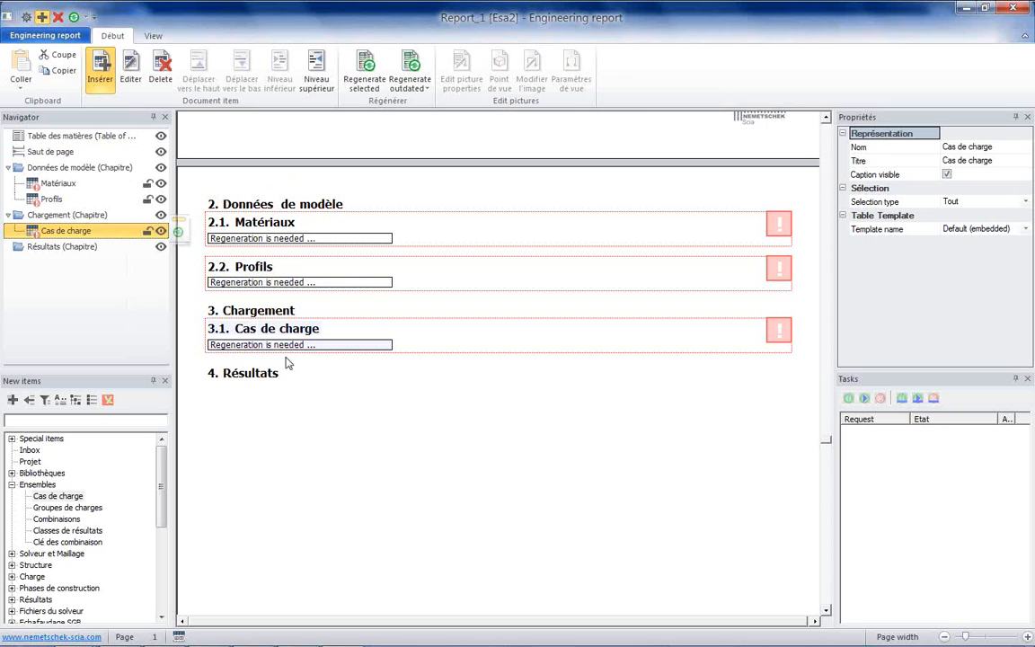
# Insert the Efforts internes des barres table as a subitem of the Résultats chapter, and regenerate the outdated report items.
pyautogui.click(11, 486)
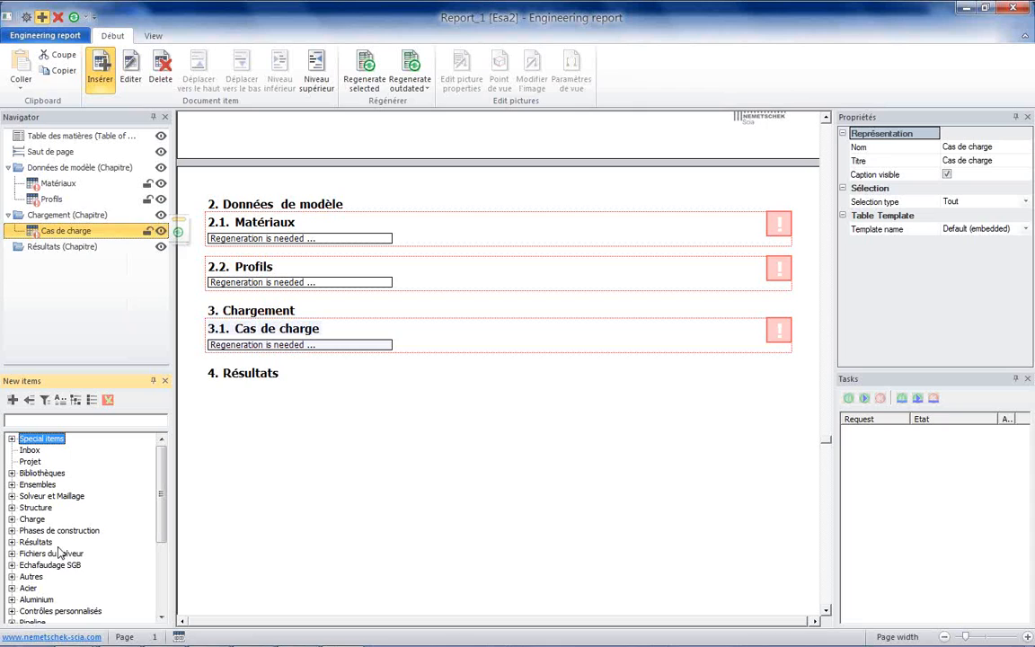
pyautogui.click(62, 248)
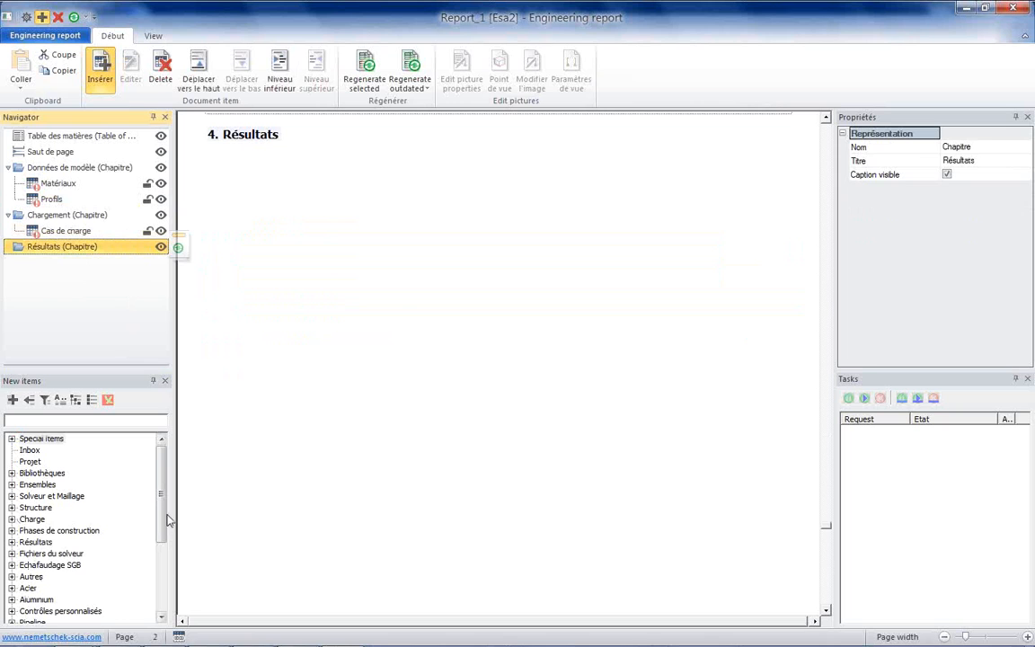
pyautogui.click(12, 542)
pyautogui.click(76, 452)
pyautogui.moveTo(76, 451); pyautogui.dragTo(72, 247)
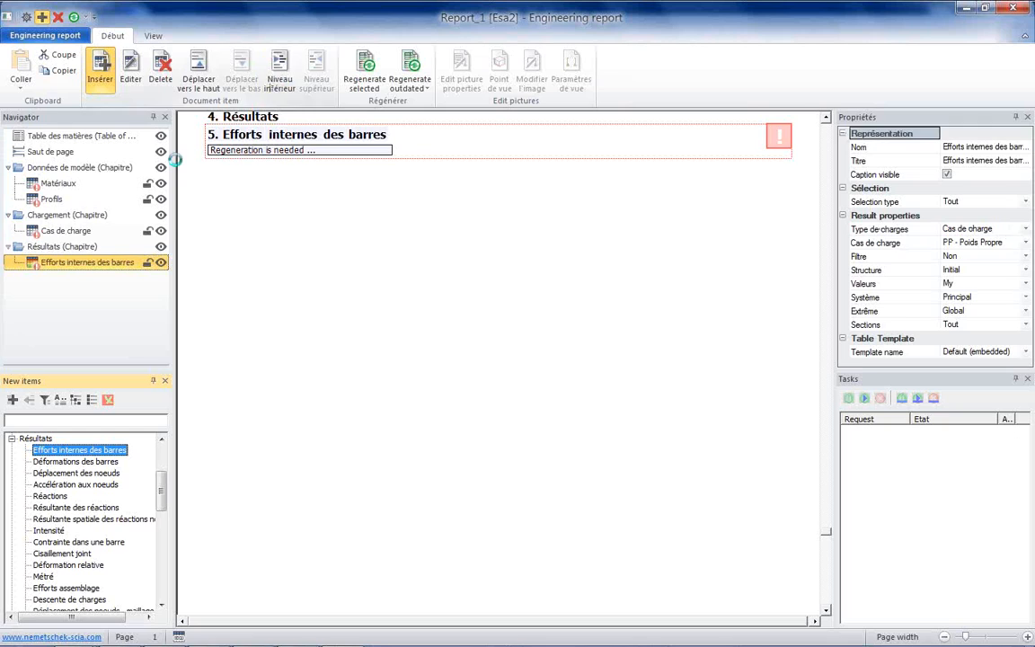
pyautogui.click(280, 72)
pyautogui.click(411, 63)
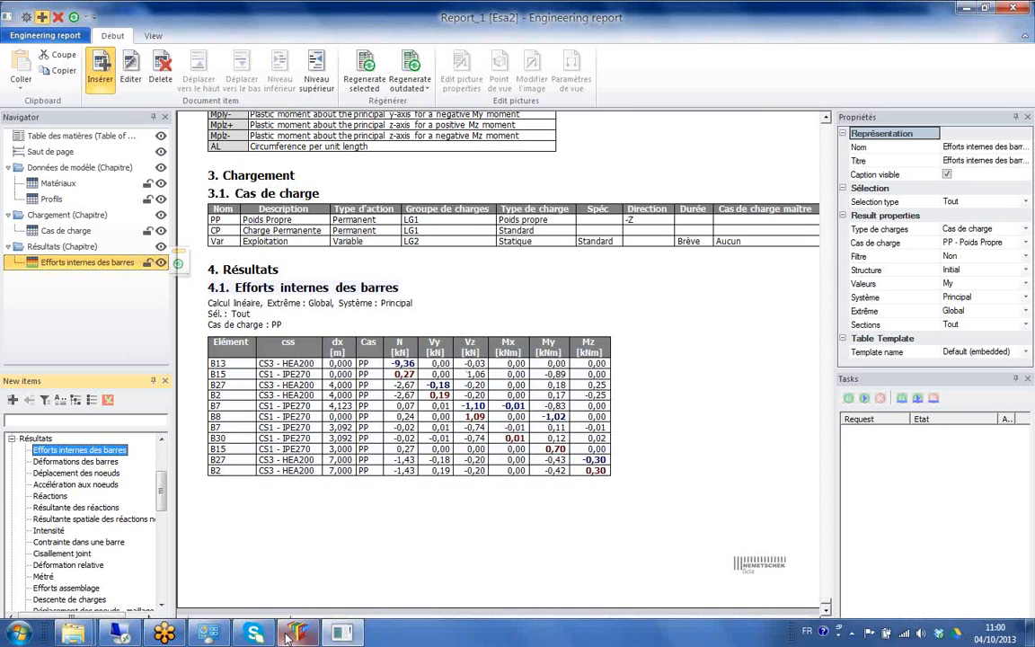
# Switch to Scia Engineer, close the report manager, and insert a live picture of the structure titled "Modèle de structure" into the selected report.
pyautogui.click(299, 637)
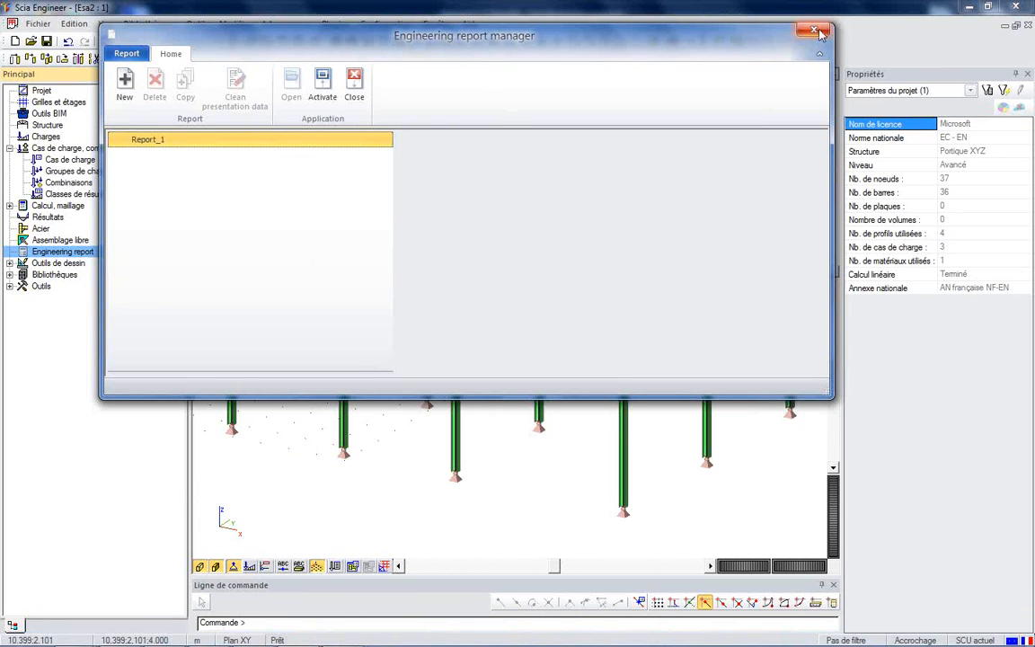
pyautogui.click(354, 87)
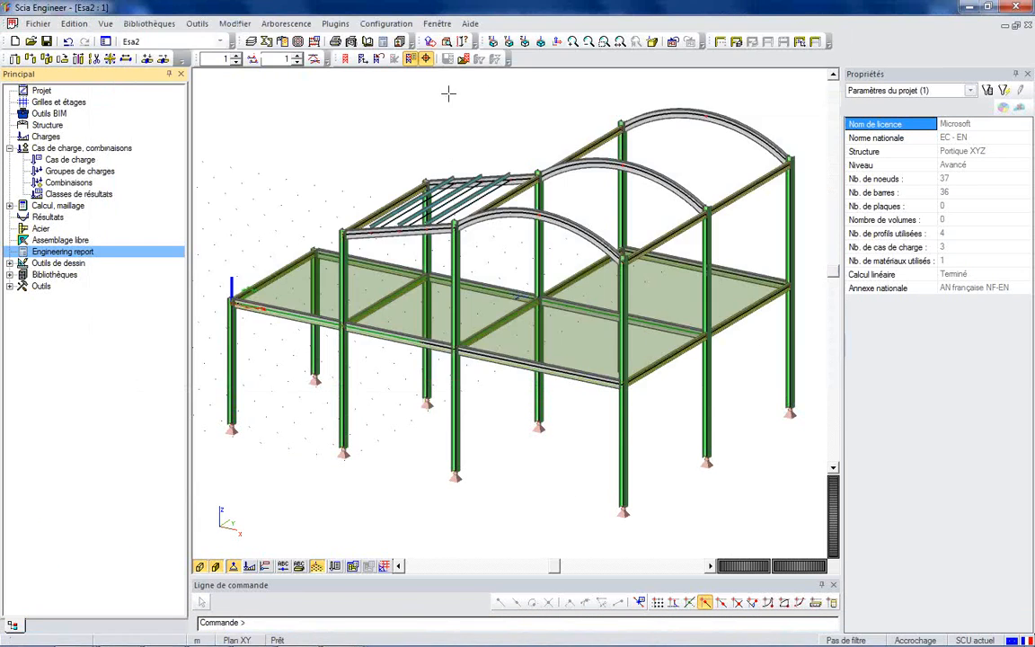
pyautogui.rightClick(223, 109)
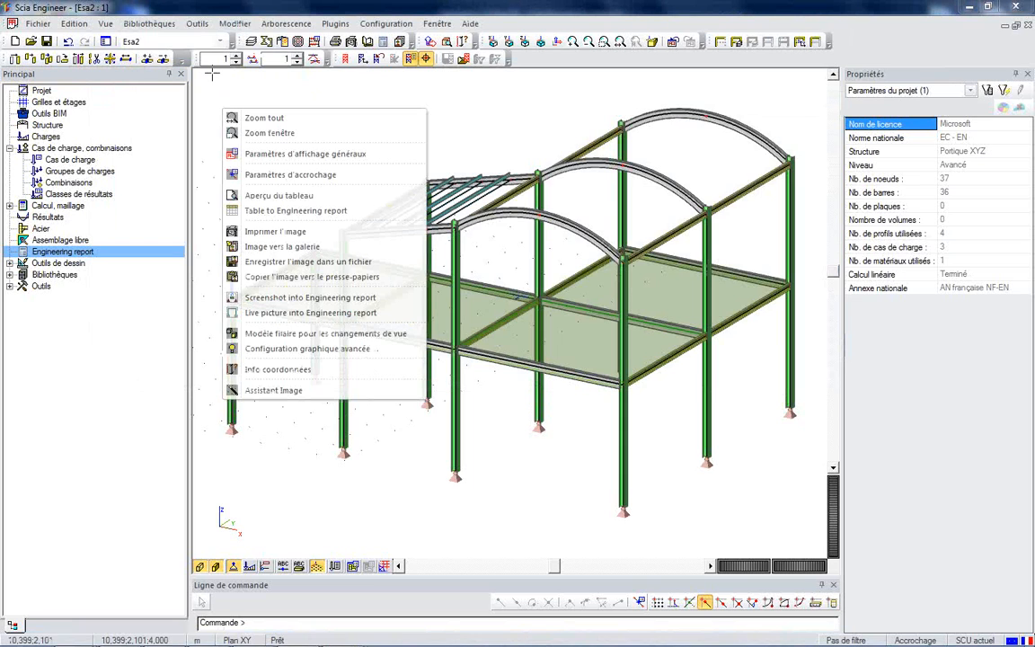
pyautogui.click(270, 314)
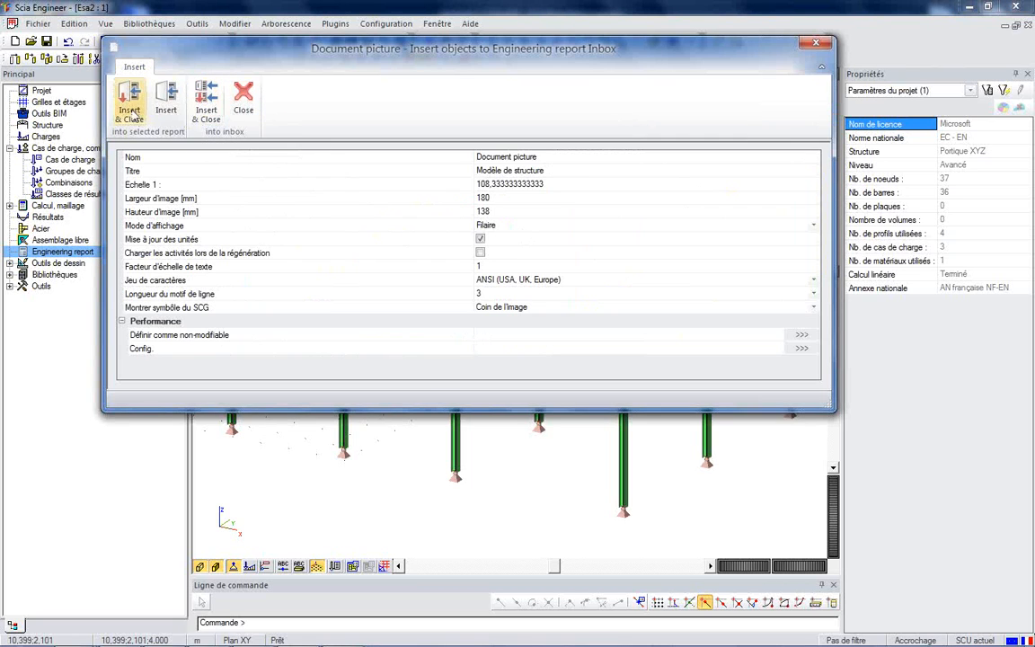
pyautogui.click(130, 113)
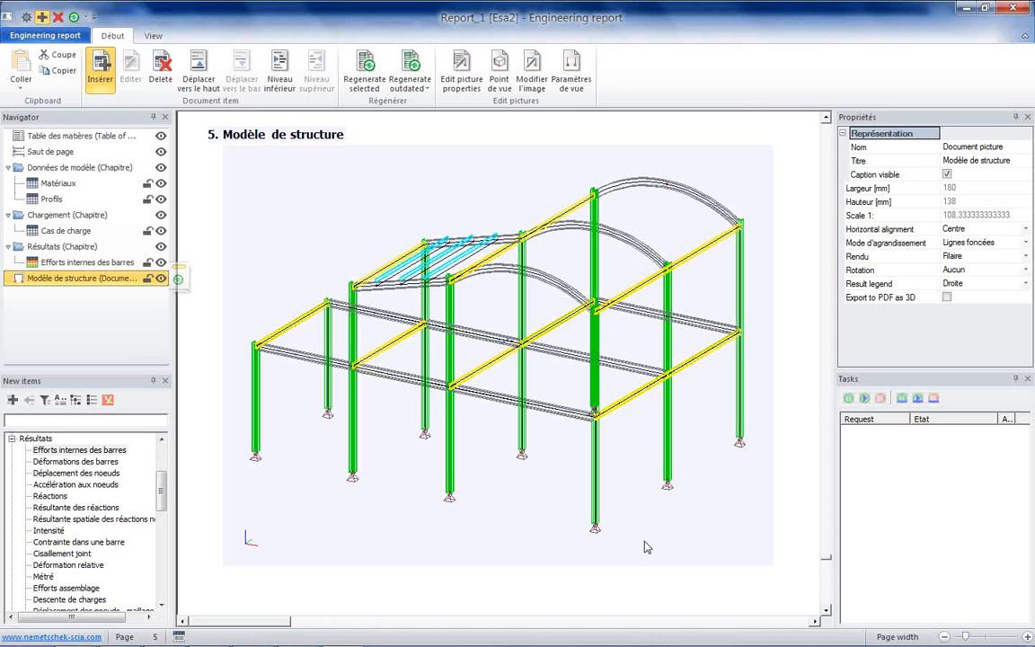
# Switch to Scia Engineer, show the members without their surfaces, and generate the Efforts internes barre diagrams in the results.
pyautogui.click(298, 632)
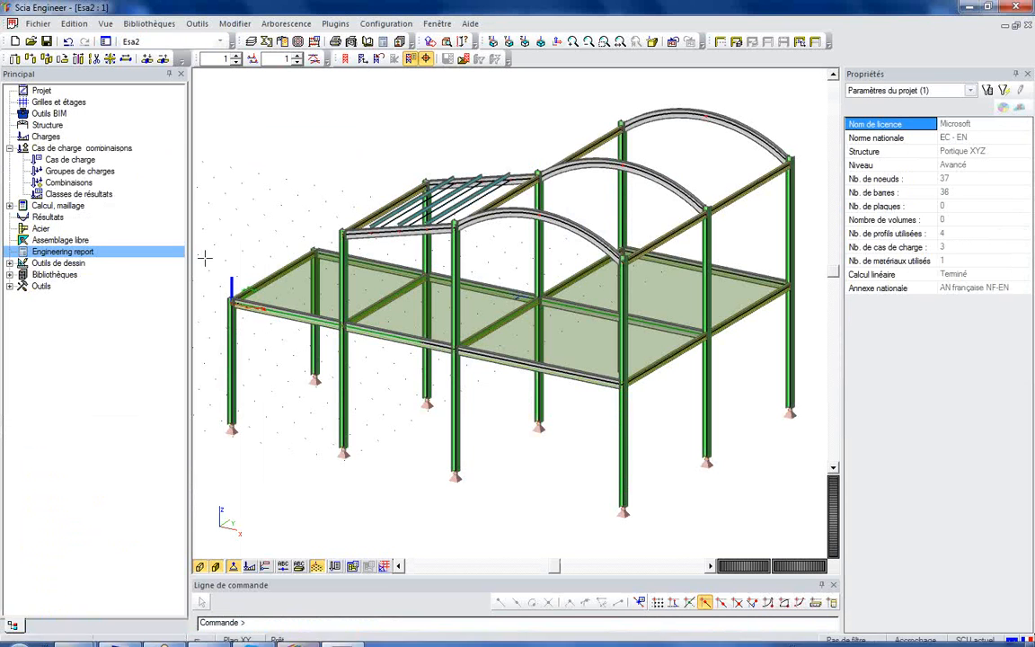
pyautogui.doubleClick(41, 217)
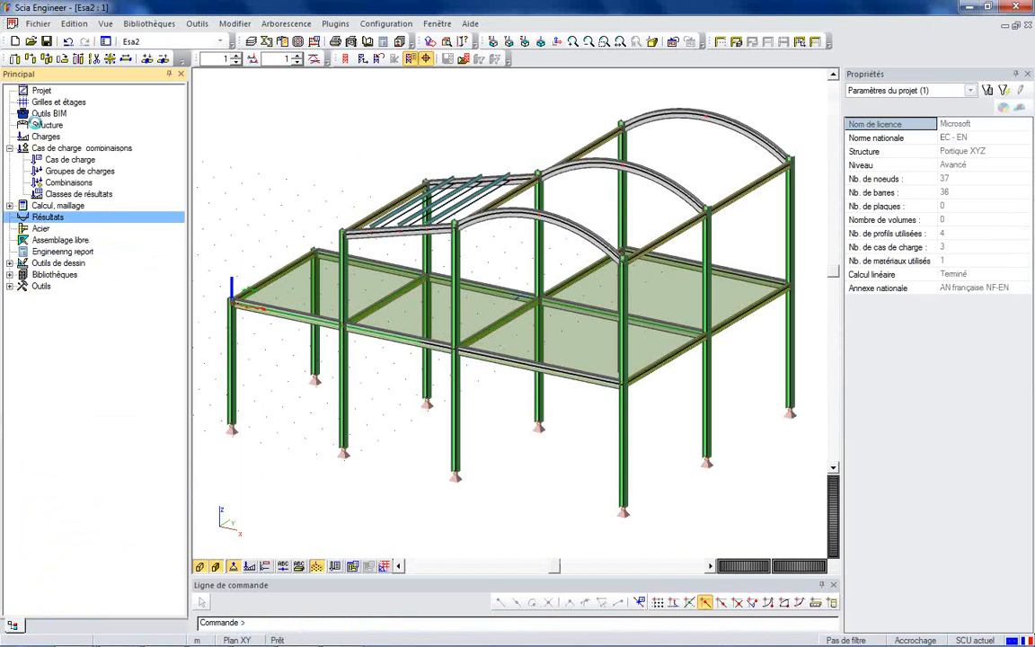
pyautogui.click(204, 567)
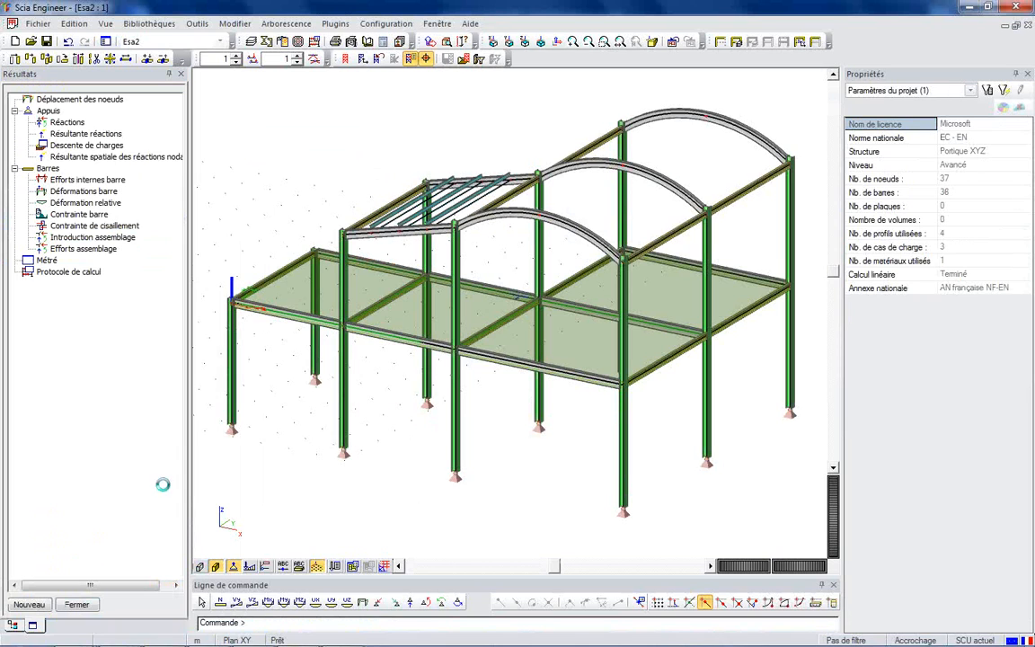
pyautogui.click(79, 180)
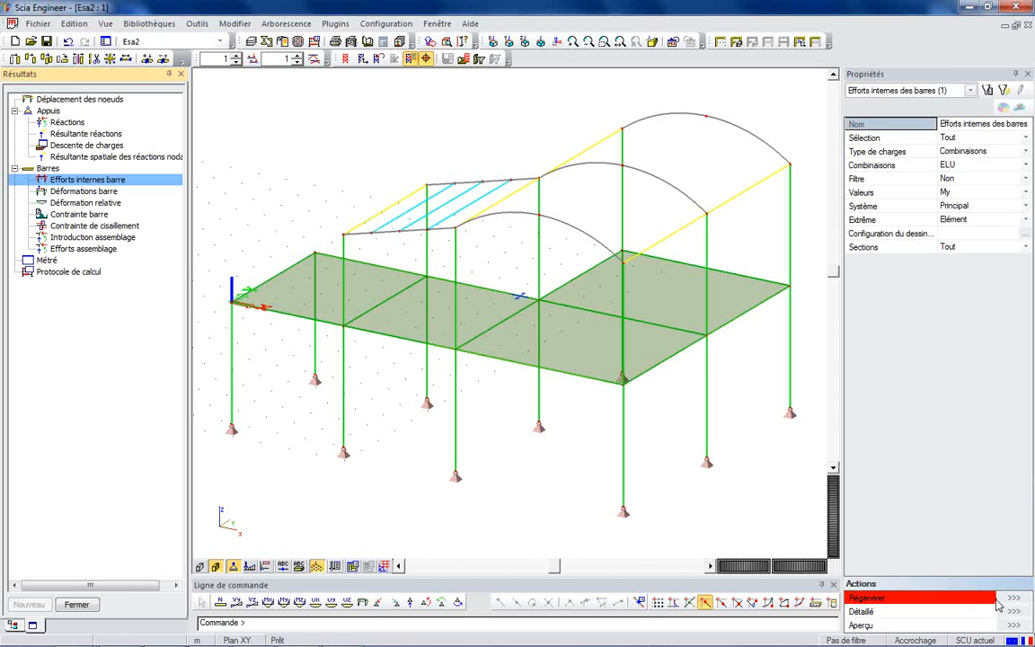
pyautogui.click(1004, 599)
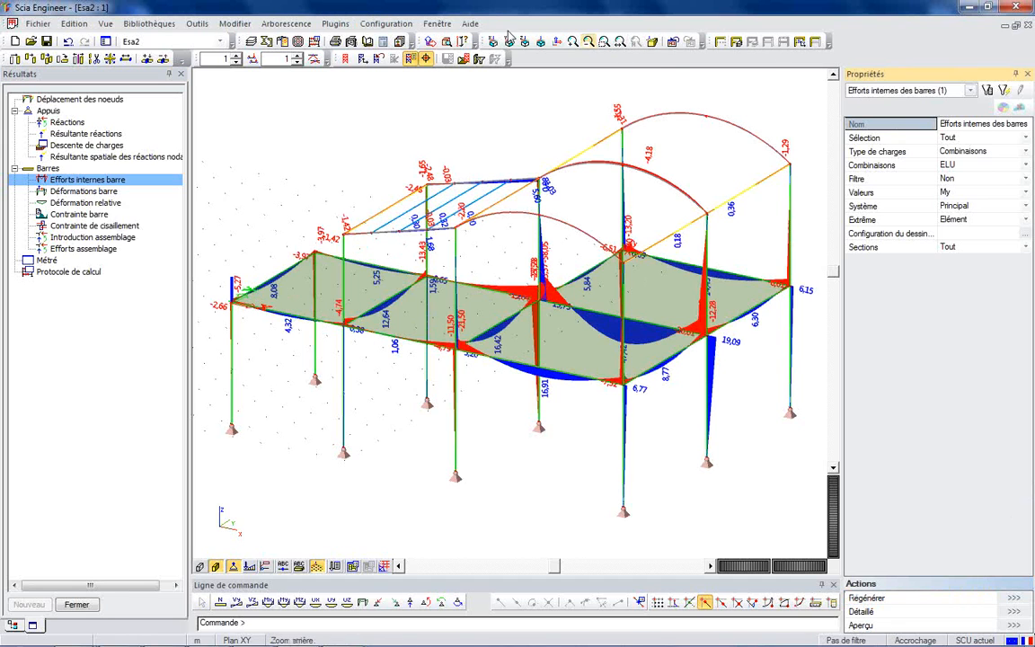
# Isolate the end portal frame at the far Y side, view it along Y, and regenerate its internal force diagram.
pyautogui.click(508, 42)
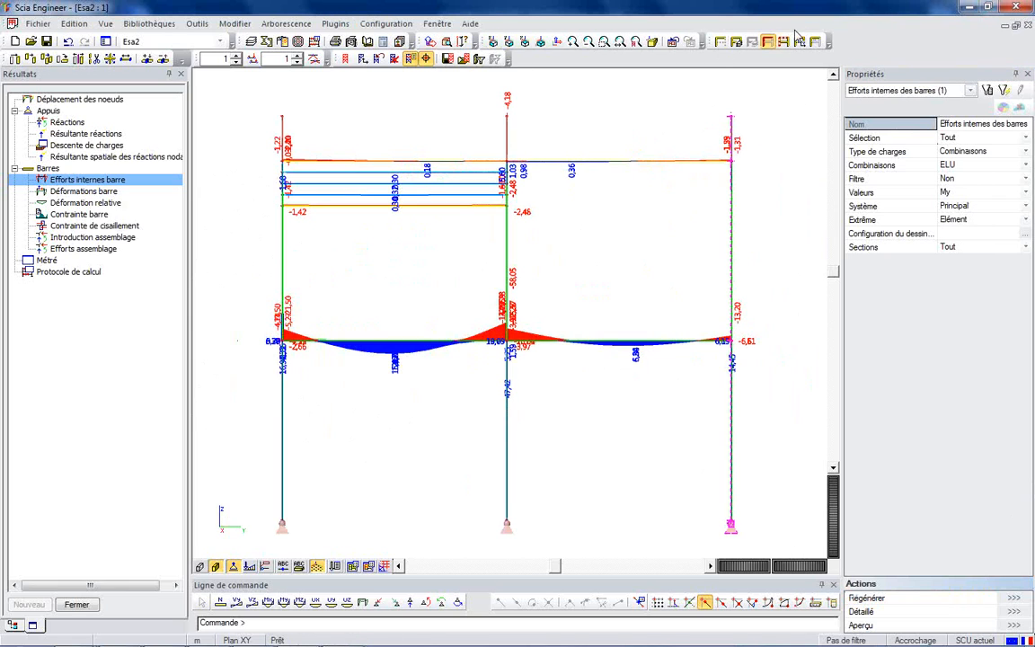
pyautogui.click(705, 41)
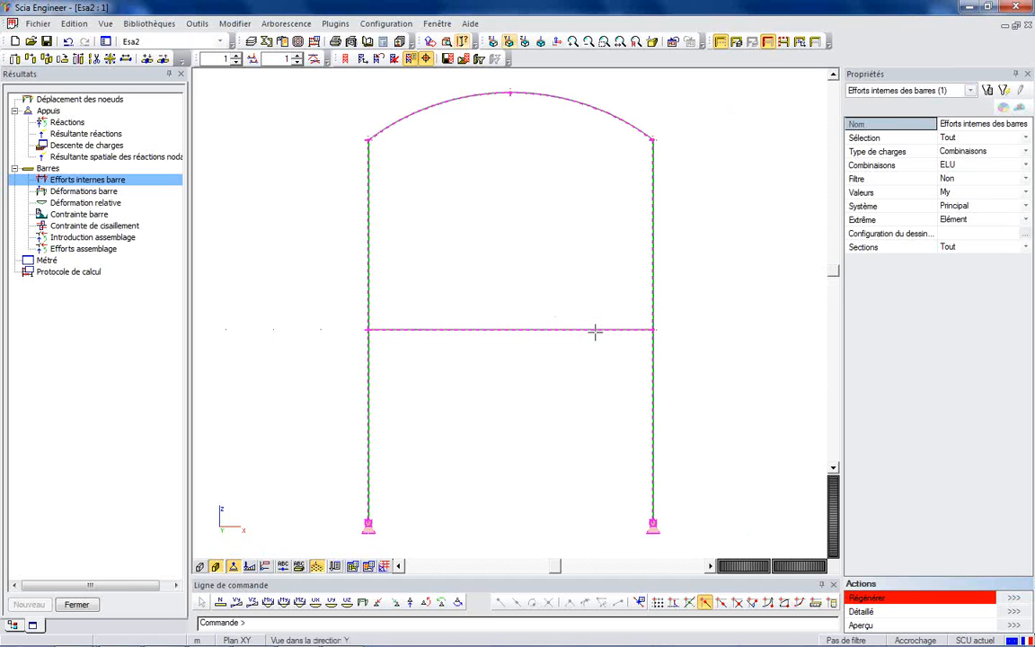
pyautogui.click(1014, 596)
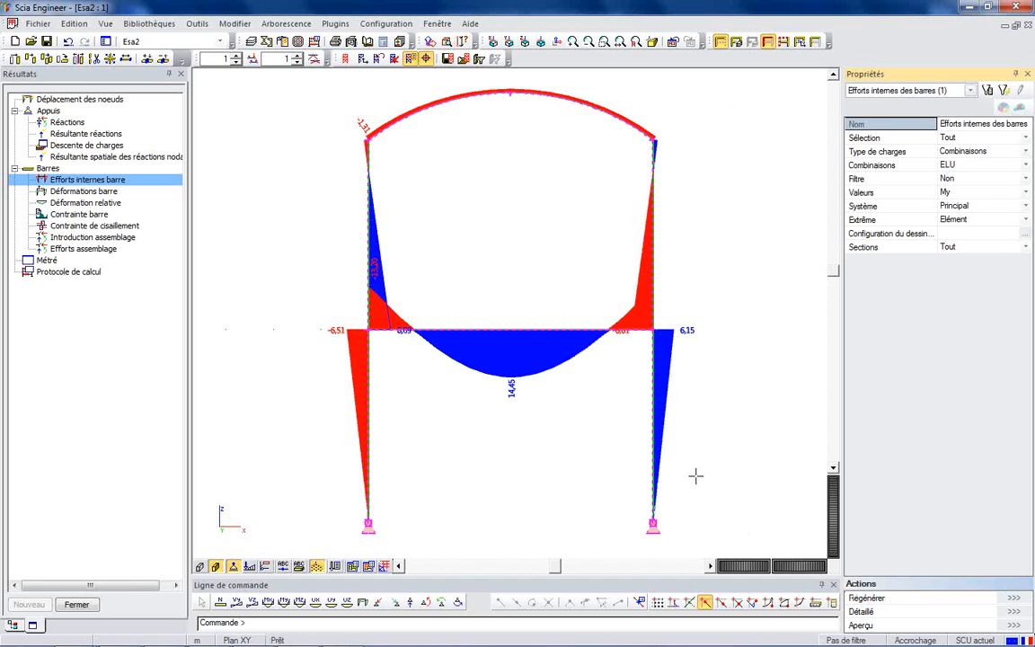
pyautogui.press('Escape')
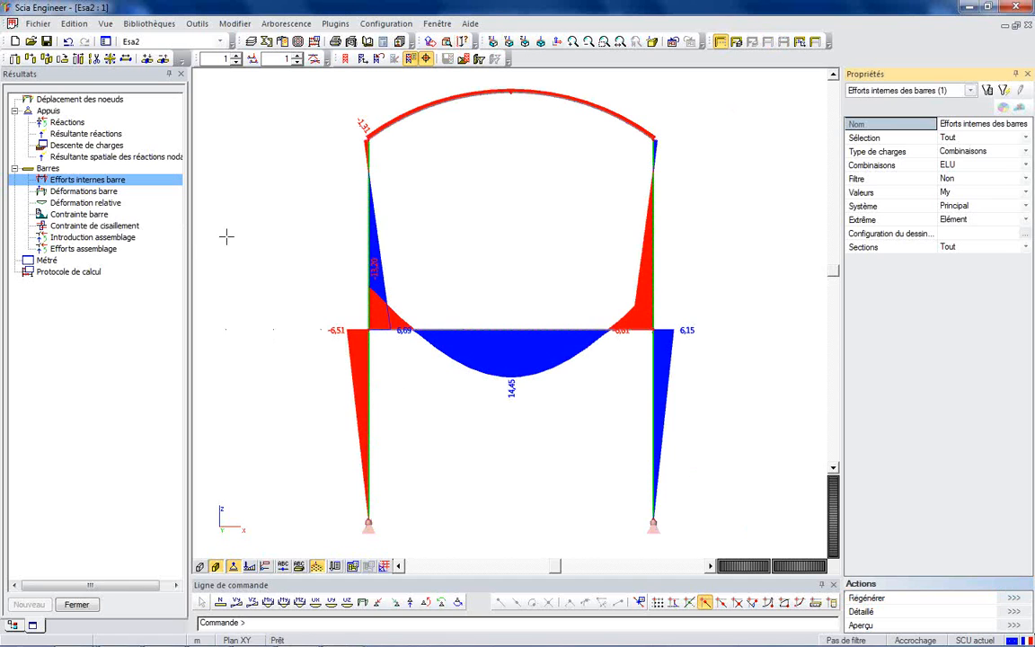
# Insert a live picture of the isolated frame's My diagram into the engineering report and check it there.
pyautogui.rightClick(226, 236)
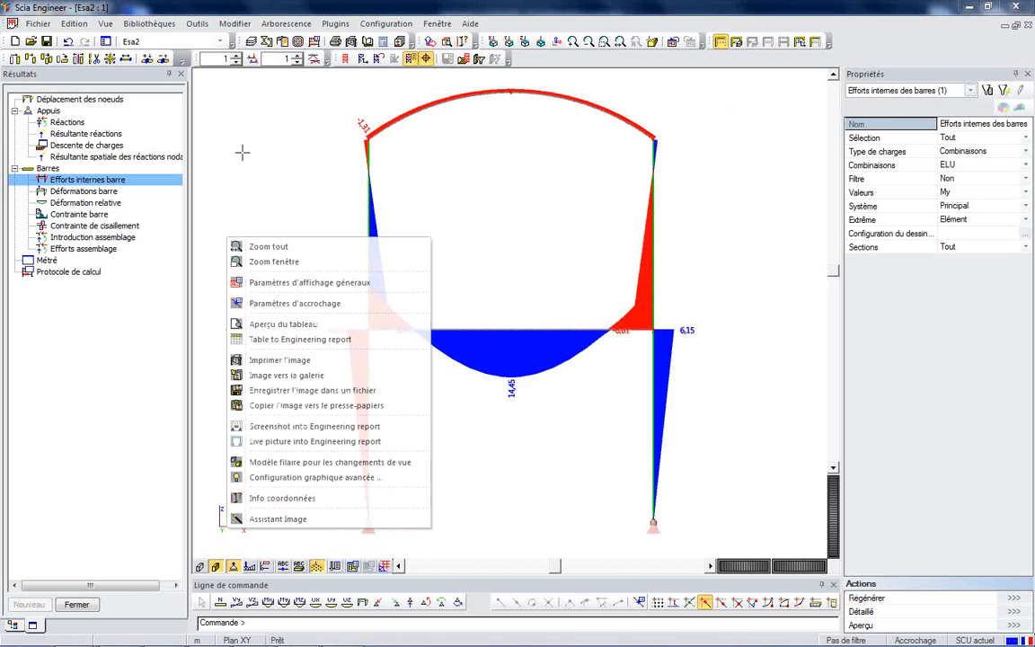
pyautogui.click(296, 442)
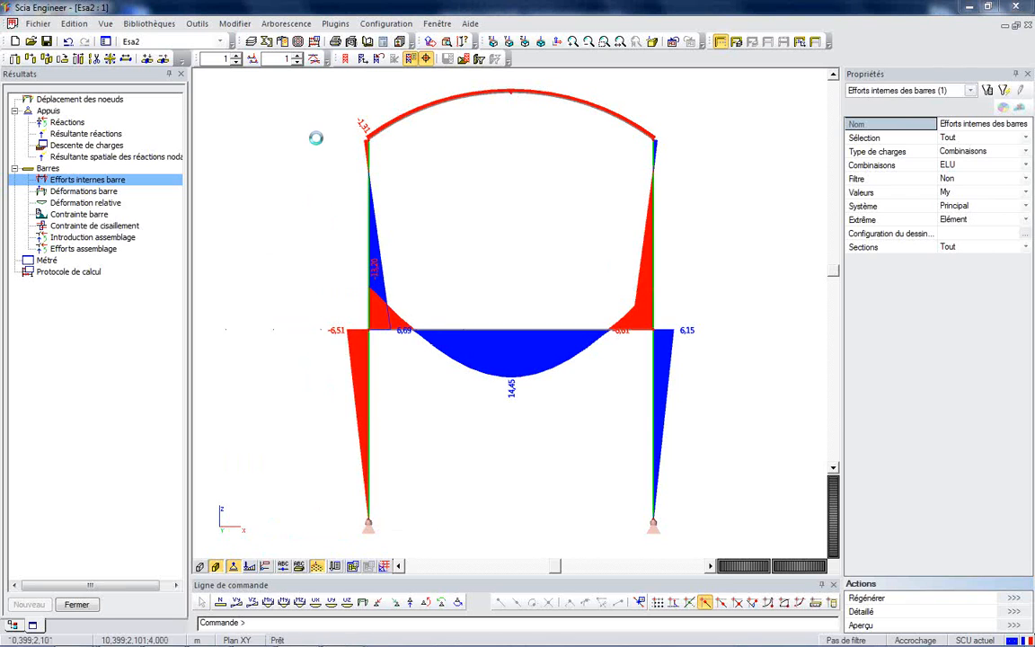
pyautogui.click(129, 103)
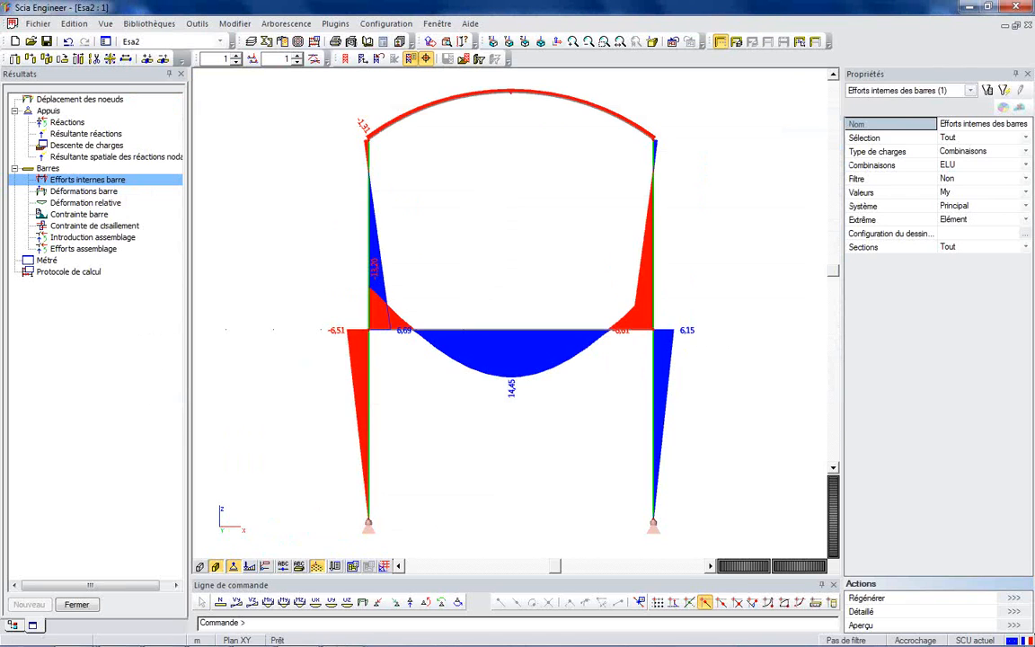
pyautogui.click(342, 634)
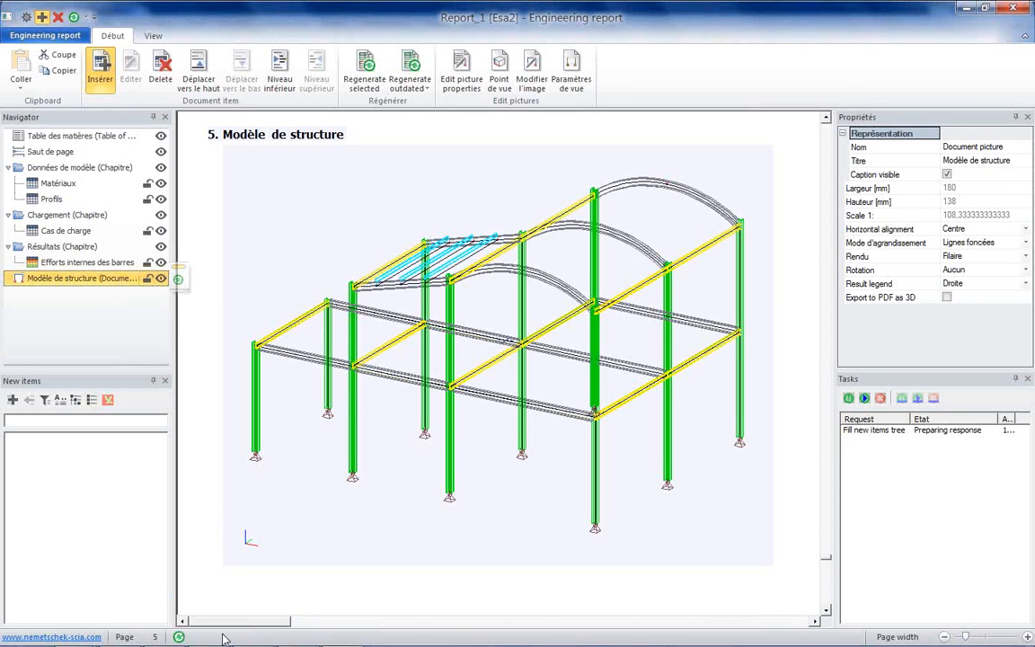
pyautogui.moveTo(335, 637)
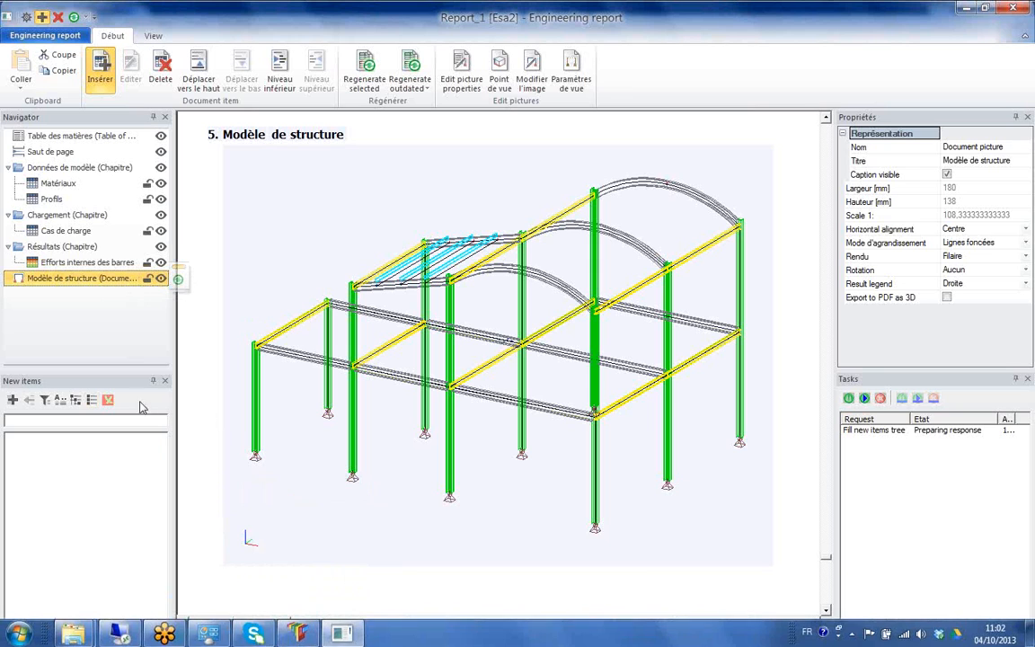
pyautogui.click(44, 291)
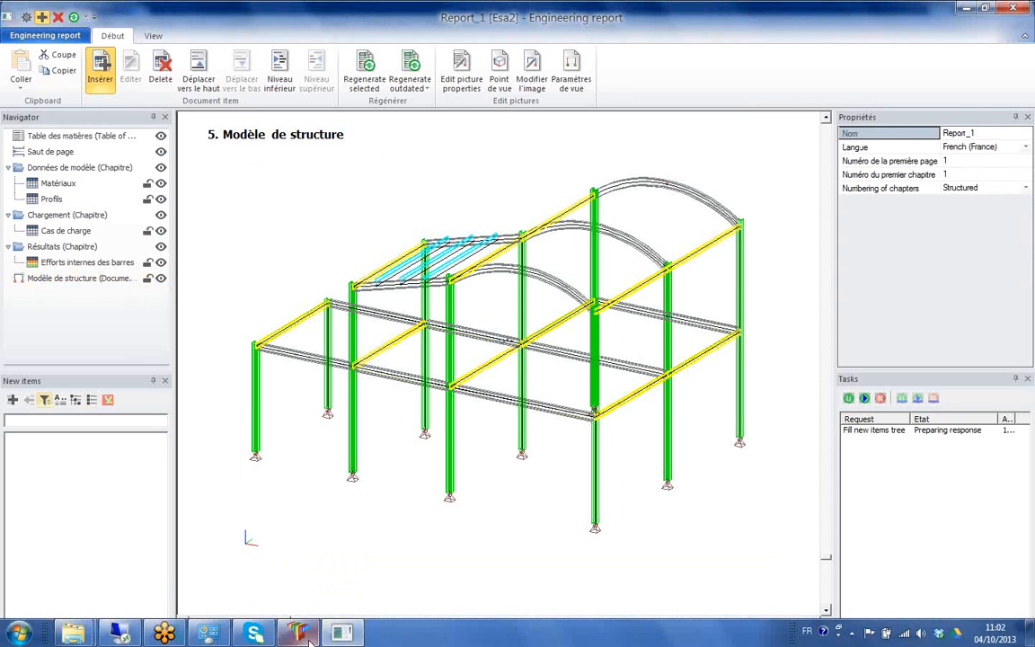
pyautogui.click(299, 639)
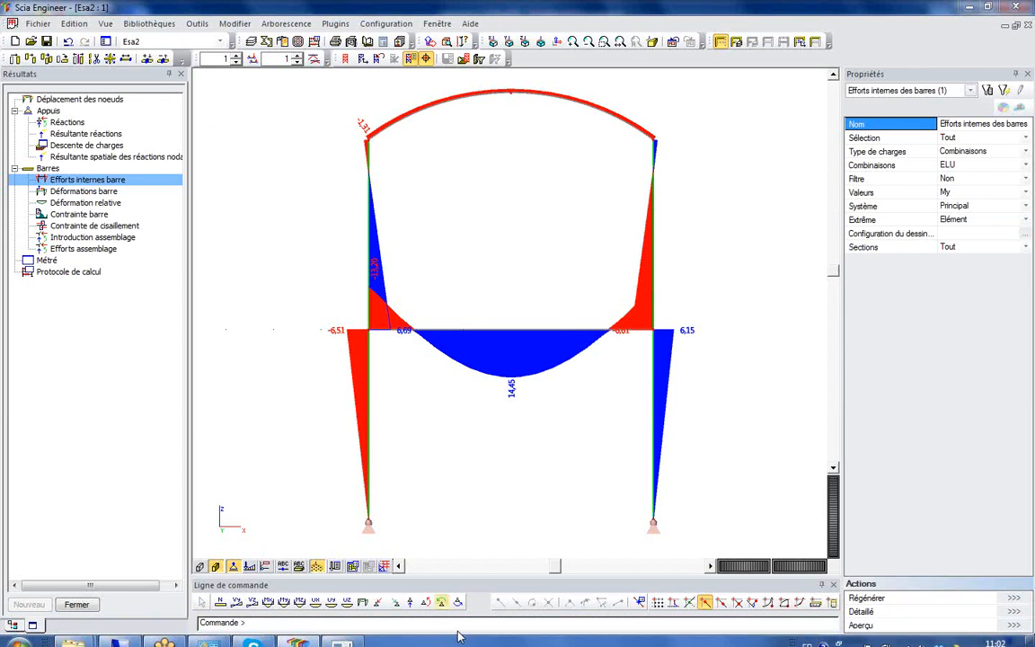
pyautogui.click(342, 639)
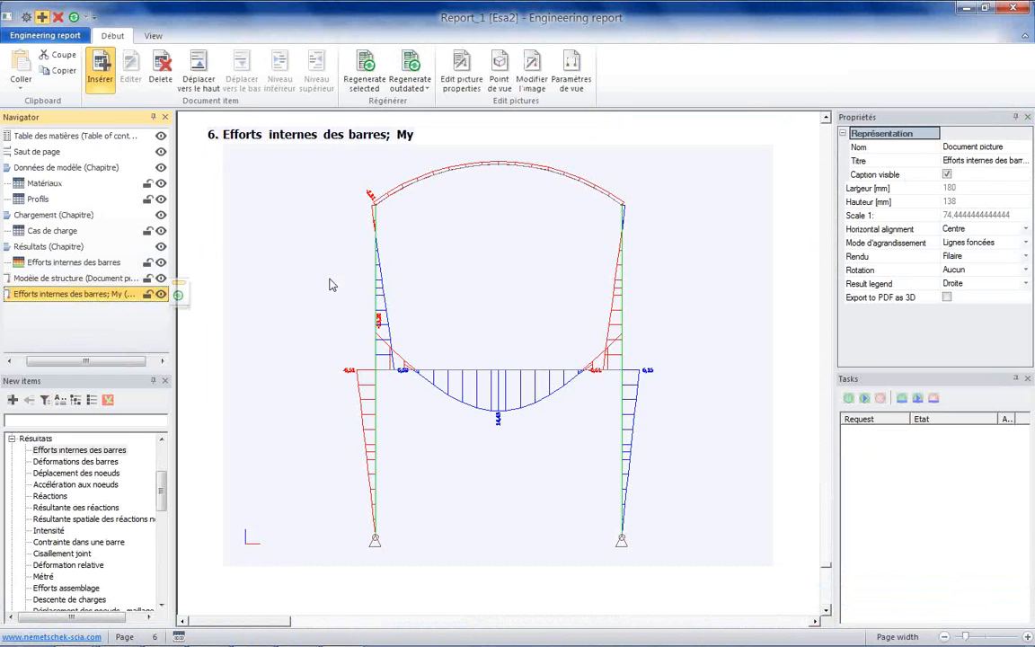
# Switch back to Scia Engineer and display the entire structure again in a 3D view.
pyautogui.moveTo(125, 364); pyautogui.dragTo(62, 368)
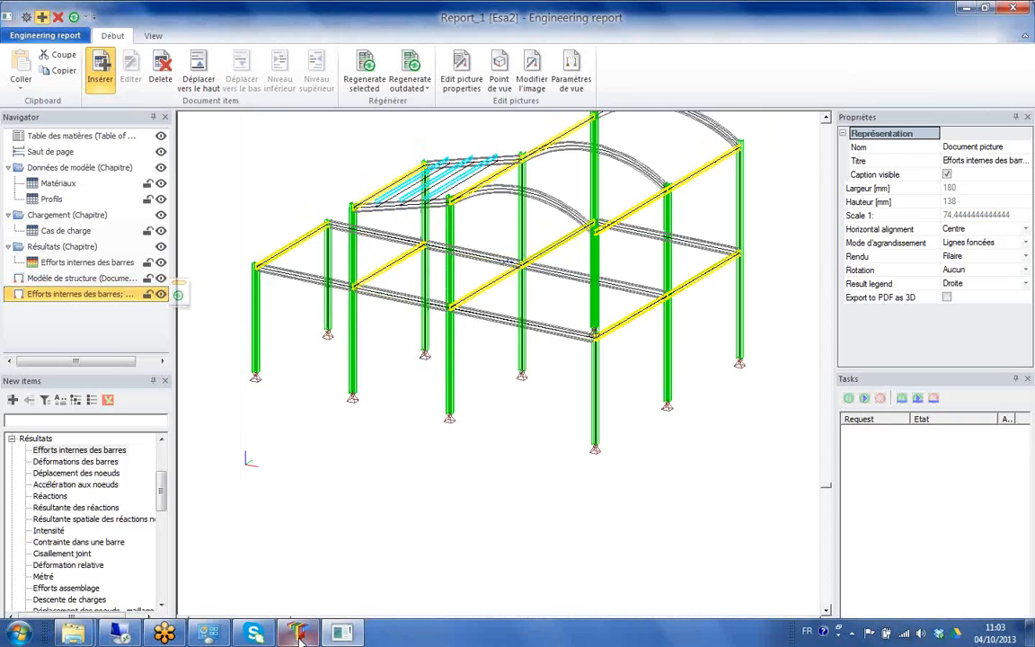
pyautogui.click(300, 634)
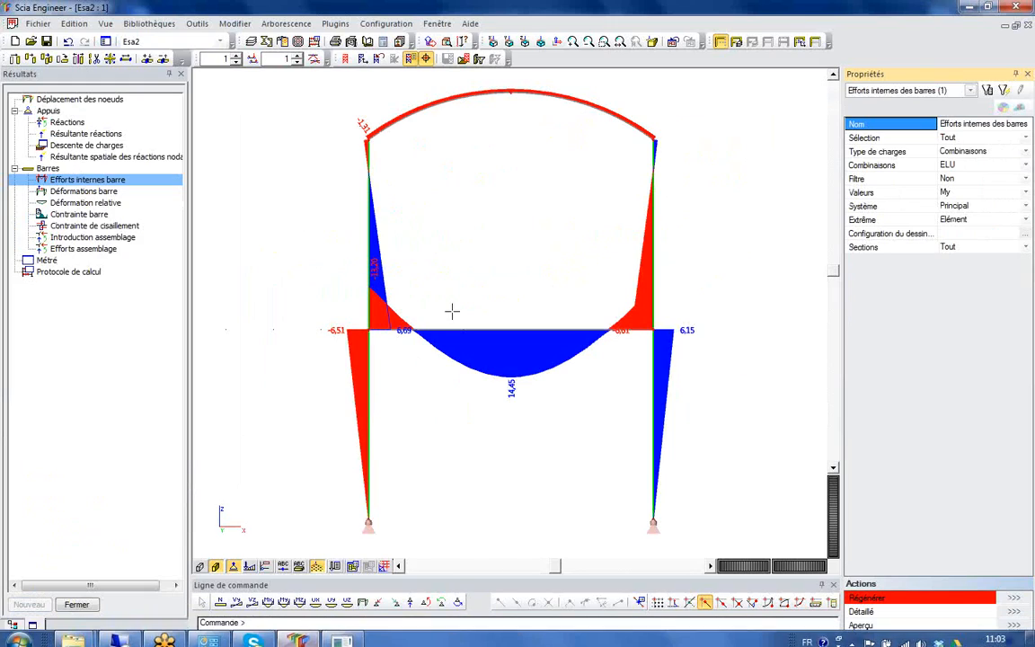
pyautogui.click(721, 43)
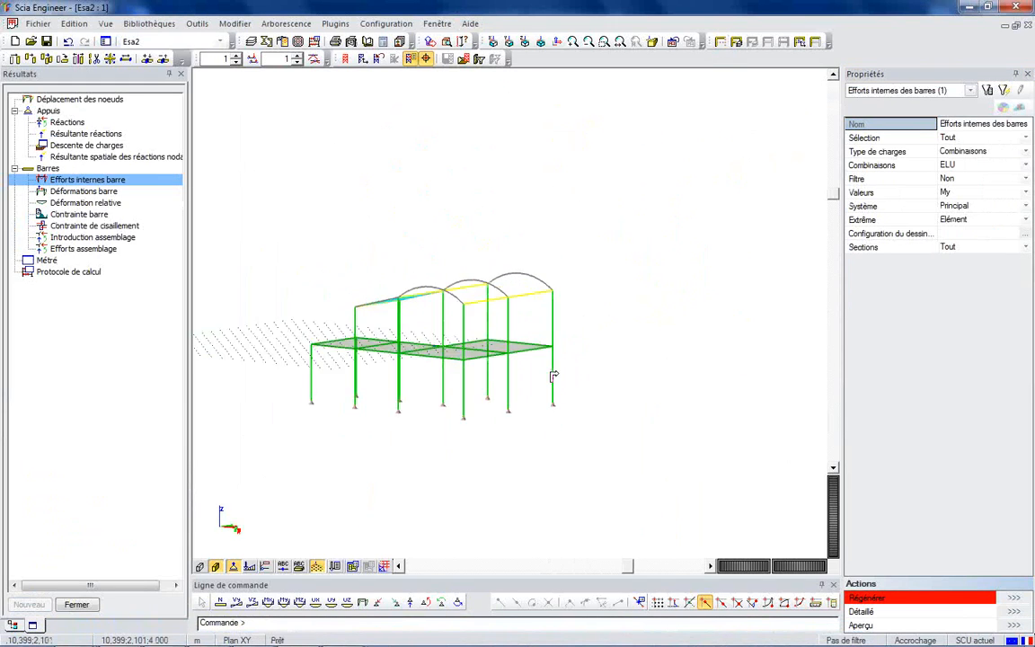
pyautogui.moveTo(302, 643)
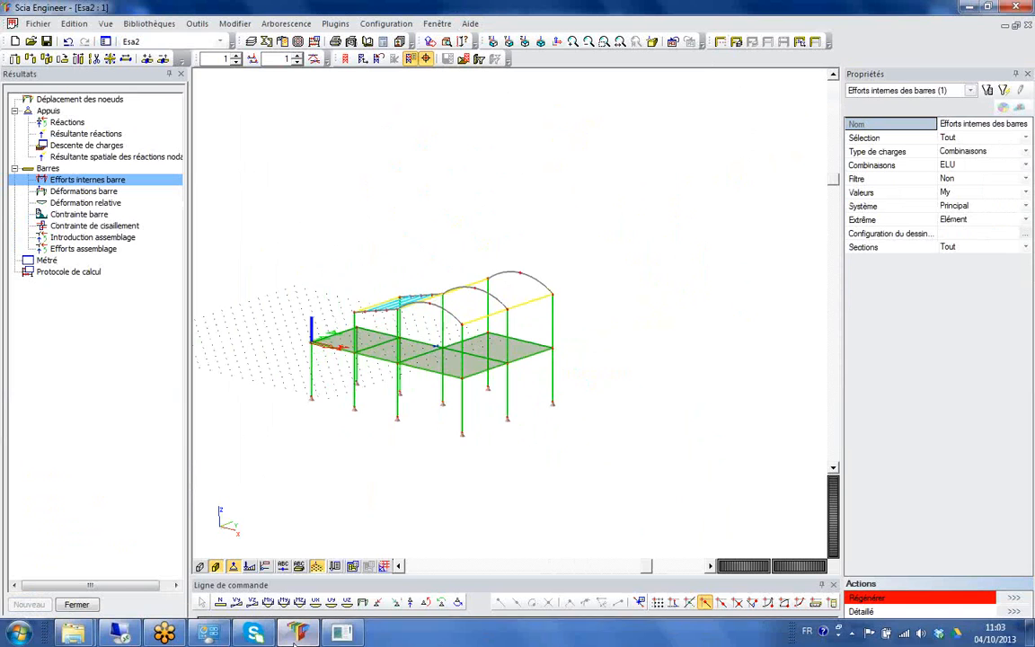
# Delete the front corner column below the nearest arch, together with its related selected entities.
pyautogui.click(335, 642)
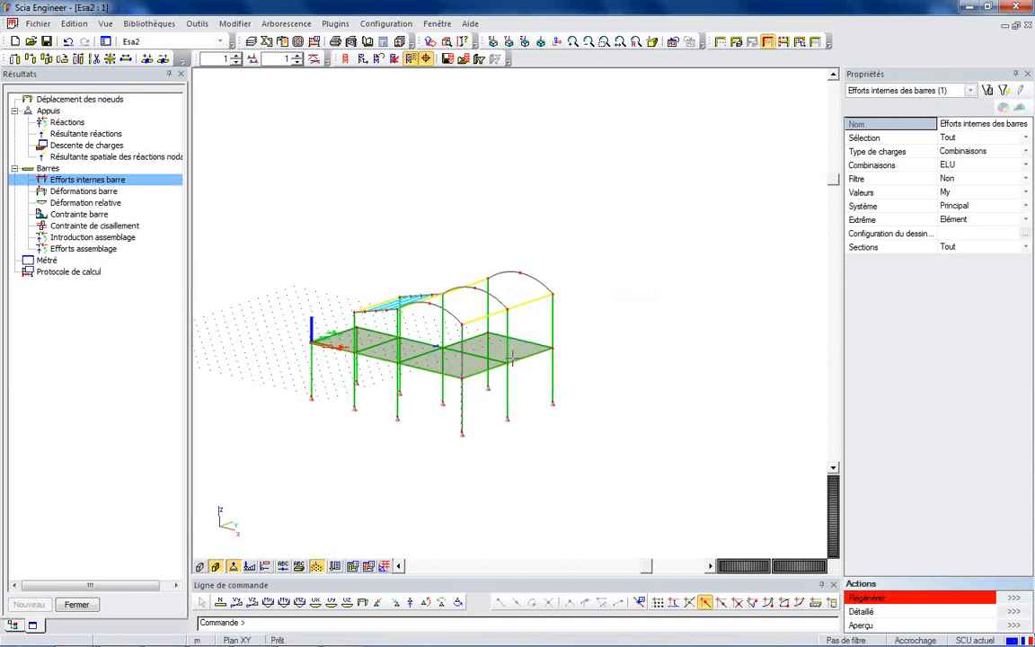
pyautogui.scroll(2, 452, 375)
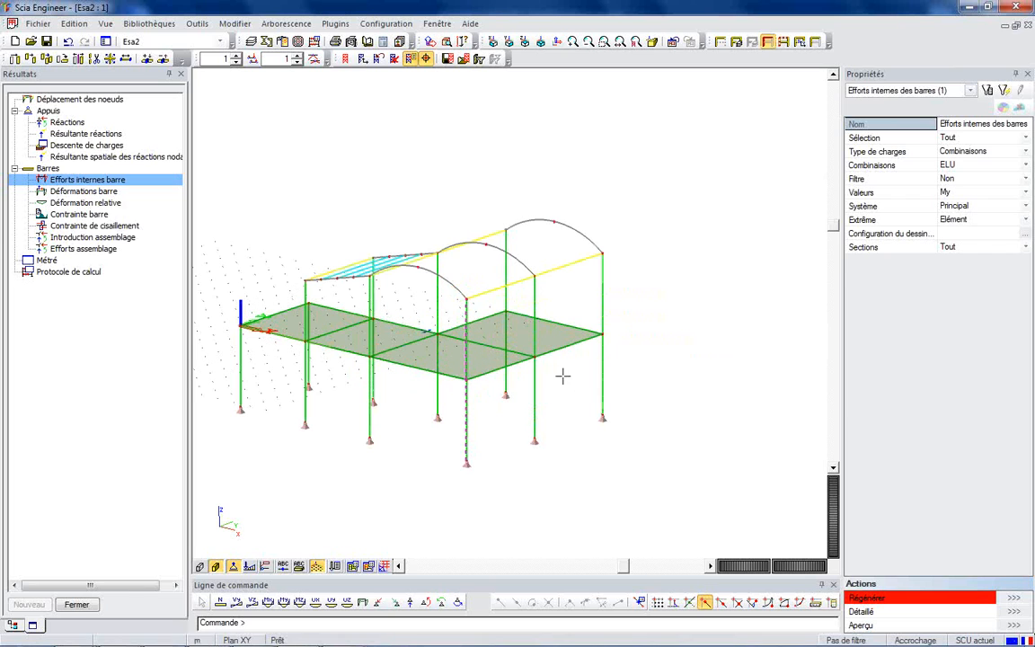
pyautogui.press('Delete')
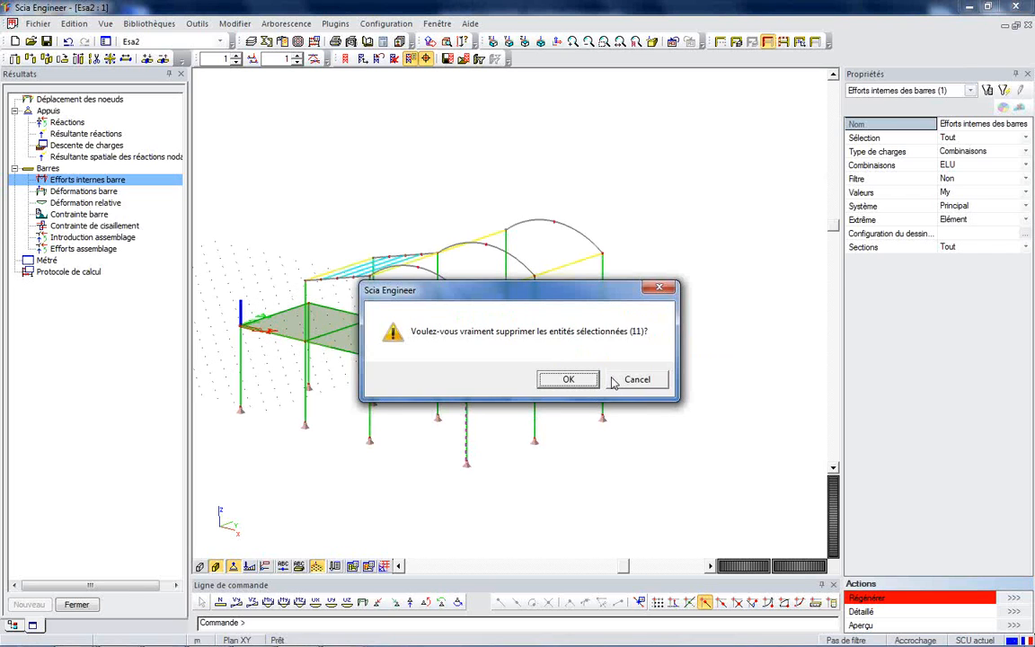
pyautogui.click(590, 381)
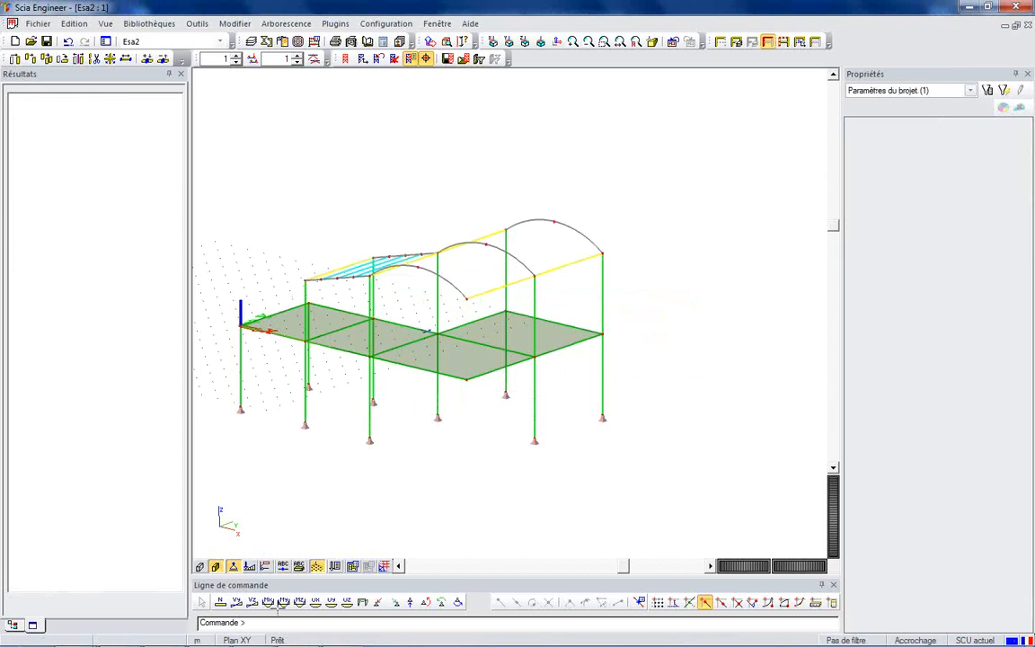
# Switch to the engineering report, regenerate its outdated items, and check the Modèle de structure and Efforts internes des barres pictures.
pyautogui.click(343, 635)
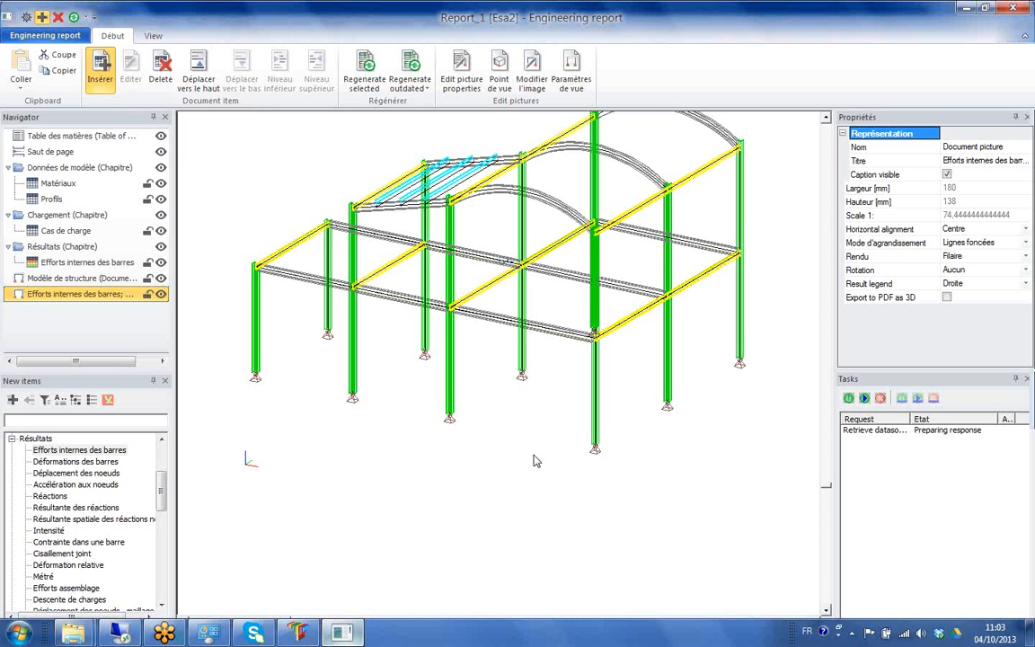
pyautogui.click(410, 67)
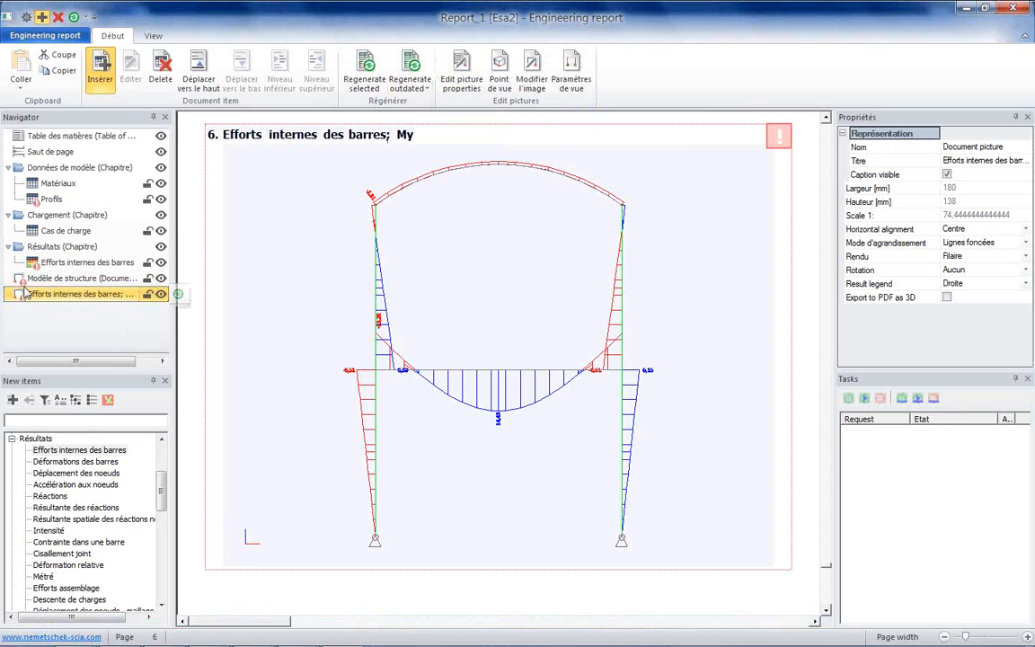
pyautogui.click(36, 278)
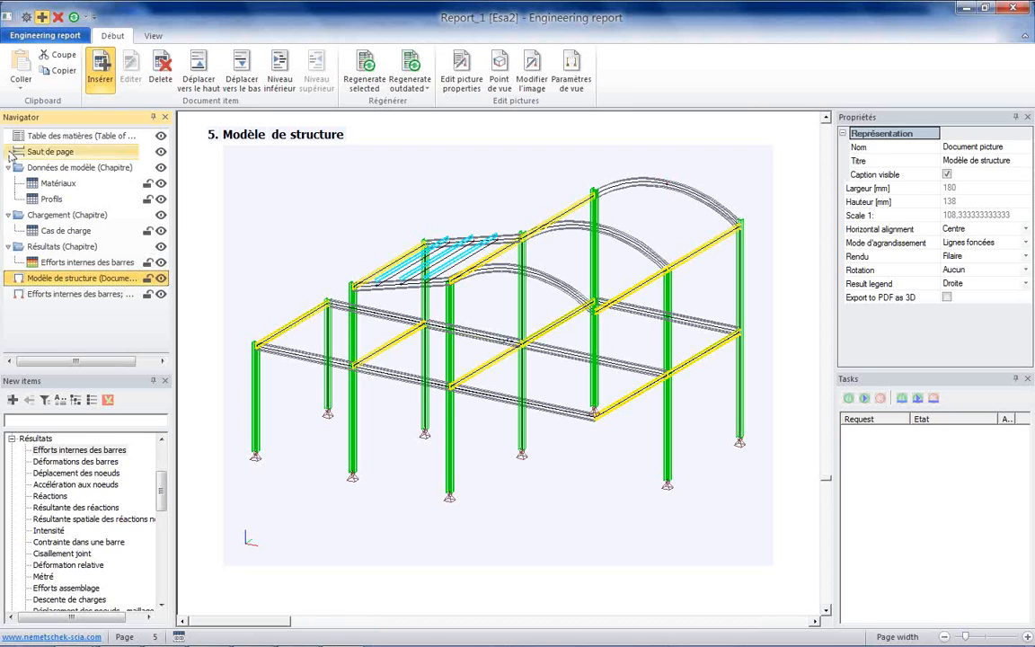
pyautogui.click(81, 294)
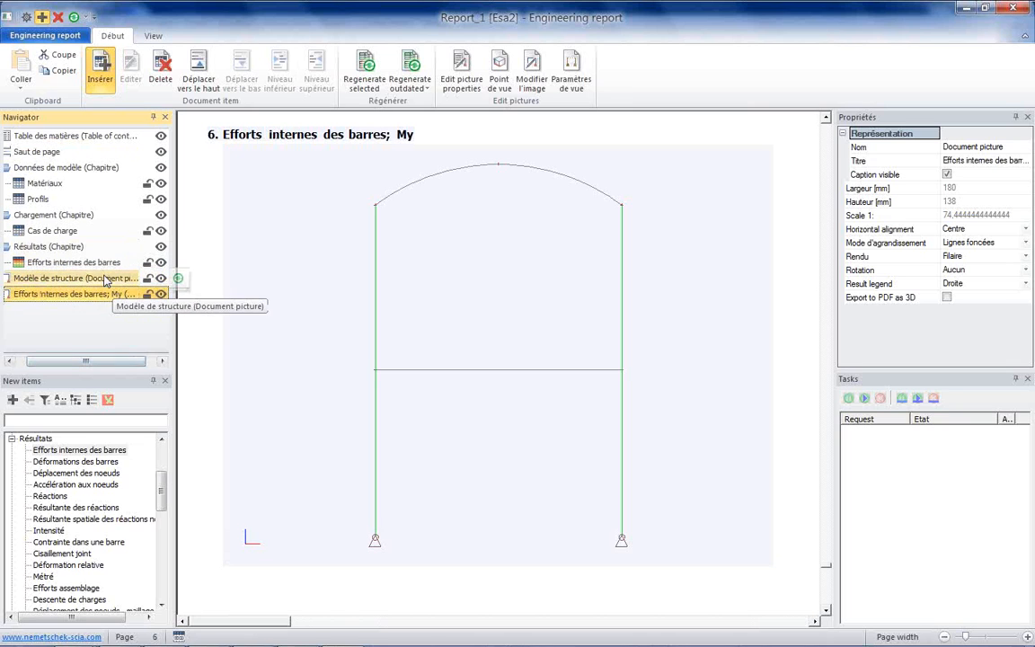
# Review the Efforts internes des barres, Matériaux and Profils sections of the regenerated report.
pyautogui.click(76, 261)
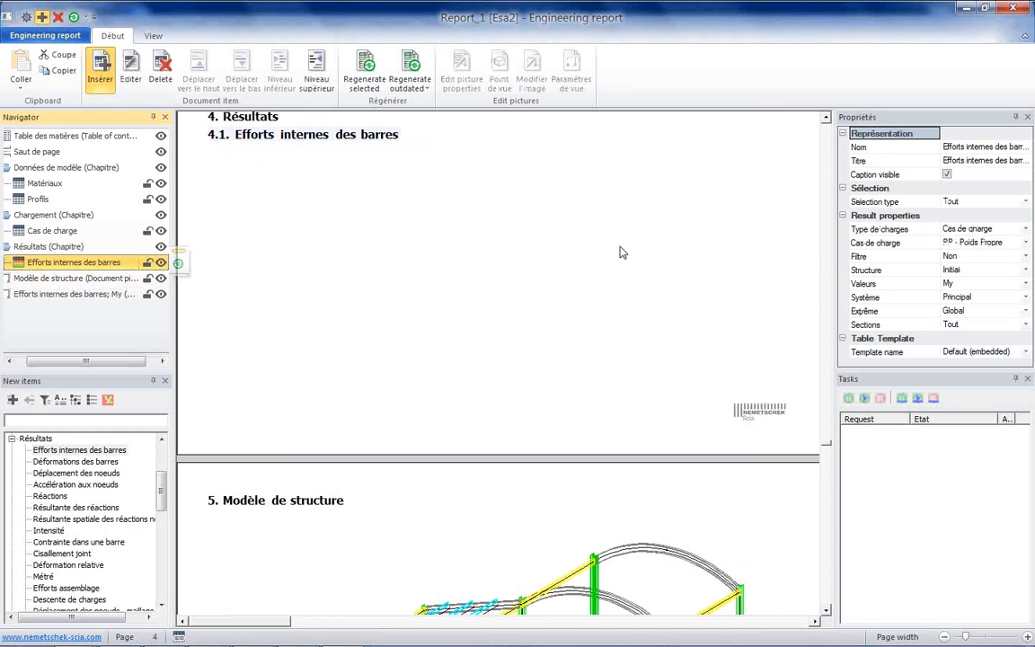
pyautogui.moveTo(85, 361); pyautogui.dragTo(75, 360)
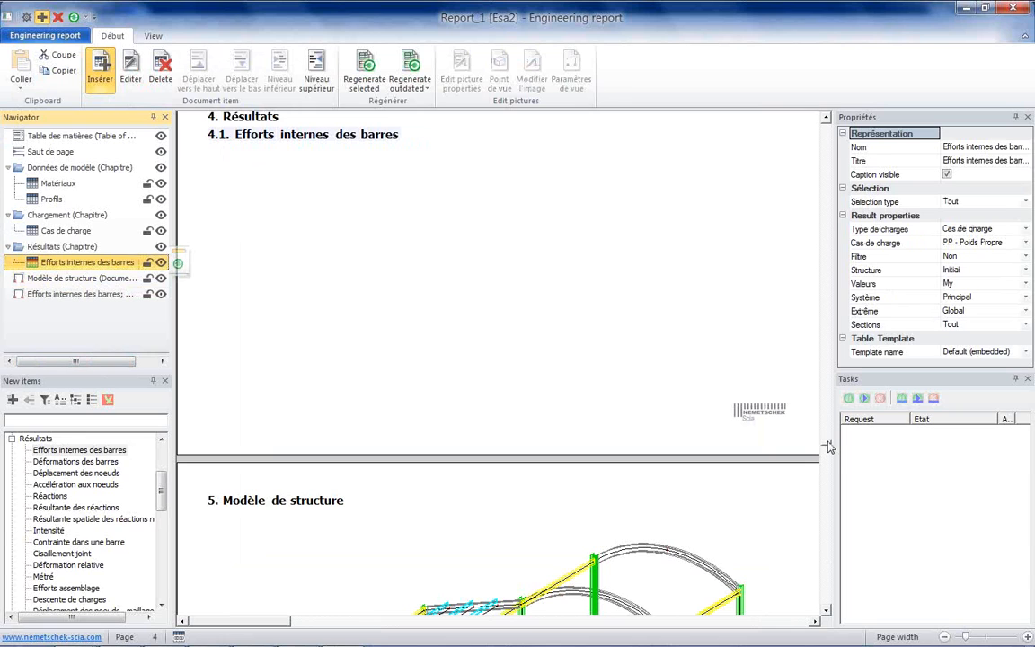
pyautogui.click(826, 186)
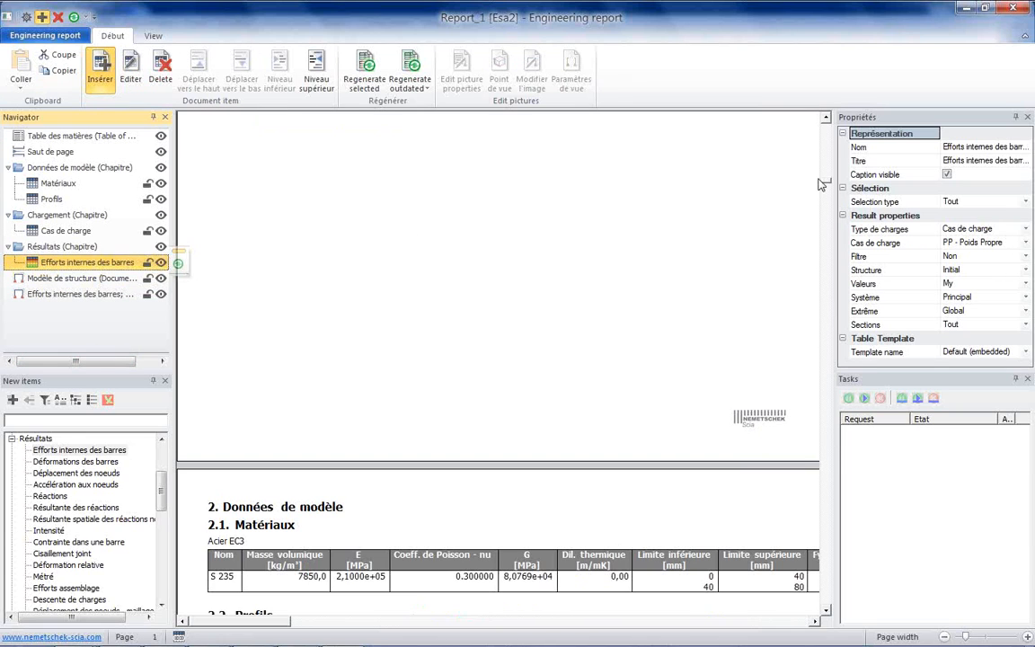
pyautogui.moveTo(830, 185); pyautogui.dragTo(828, 216)
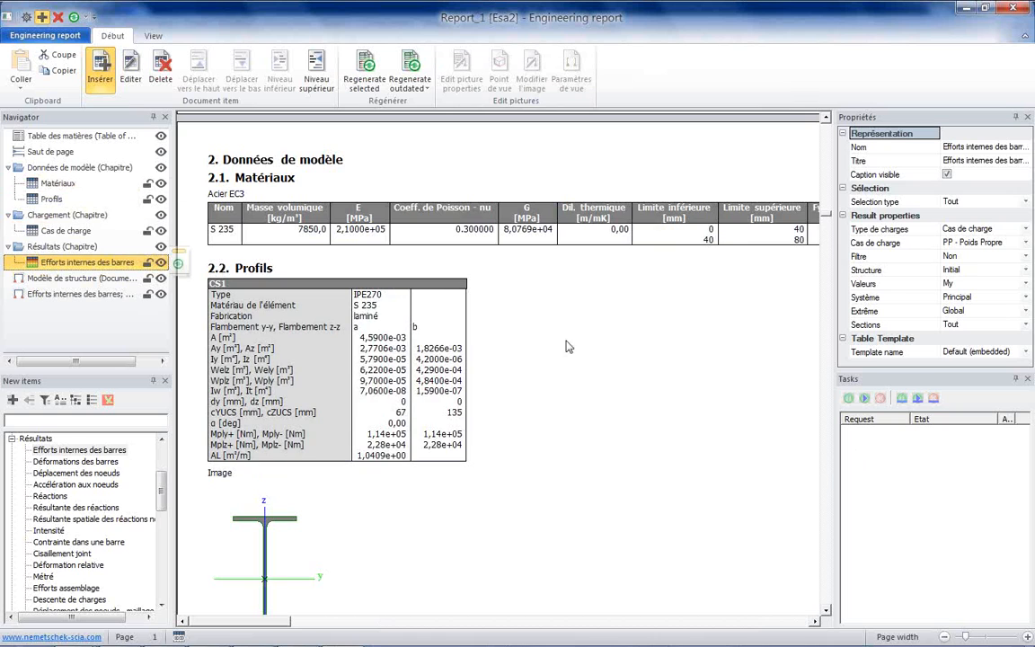
pyautogui.moveTo(824, 135); pyautogui.dragTo(821, 312)
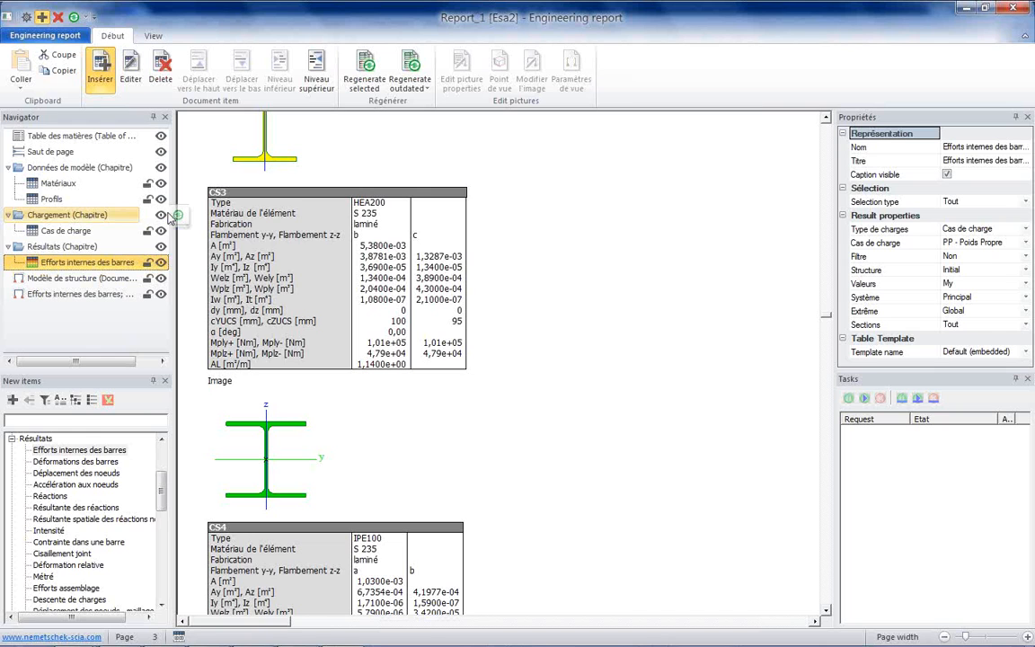
pyautogui.moveTo(827, 317); pyautogui.dragTo(821, 217)
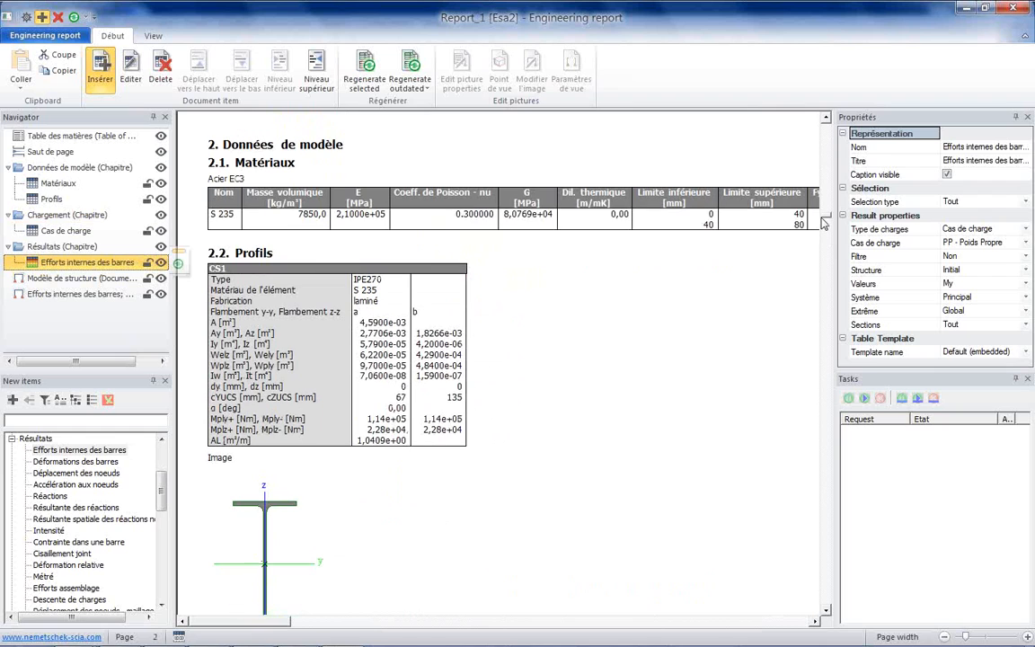
# Insert a Style item below the table of contents, view its style editor and leave it without changes.
pyautogui.click(14, 399)
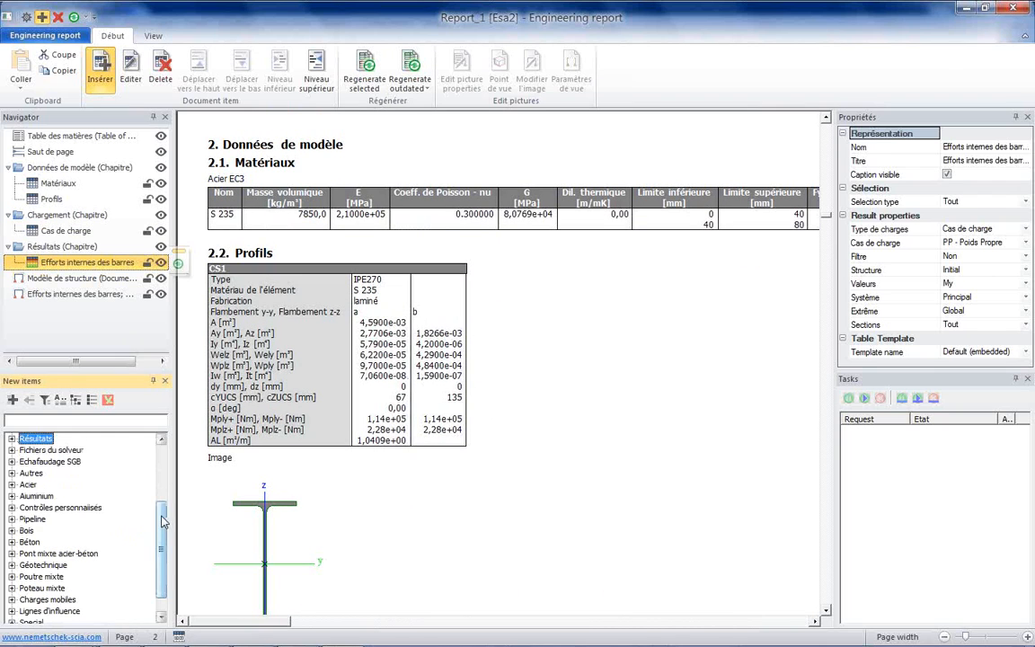
pyautogui.moveTo(162, 516); pyautogui.dragTo(165, 439)
pyautogui.click(12, 439)
pyautogui.click(42, 532)
pyautogui.click(43, 136)
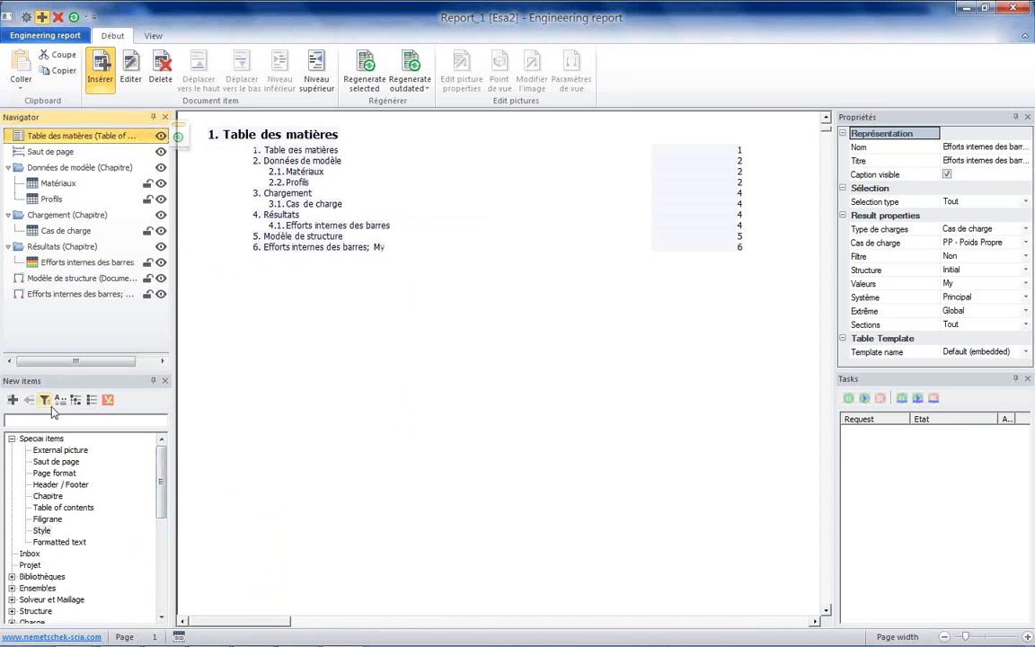
pyautogui.doubleClick(41, 532)
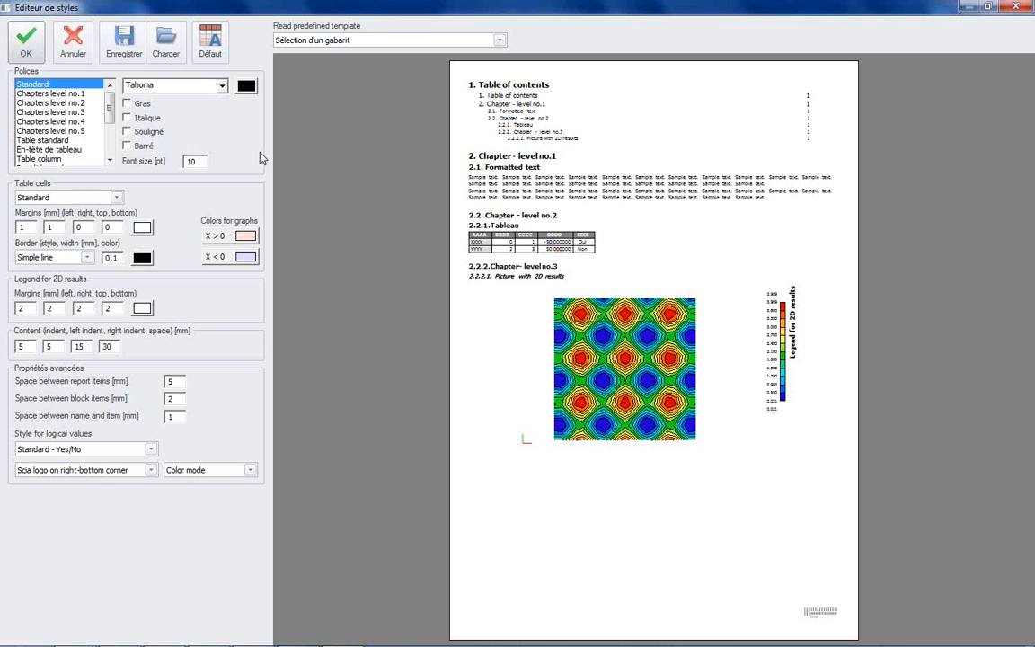
pyautogui.click(72, 47)
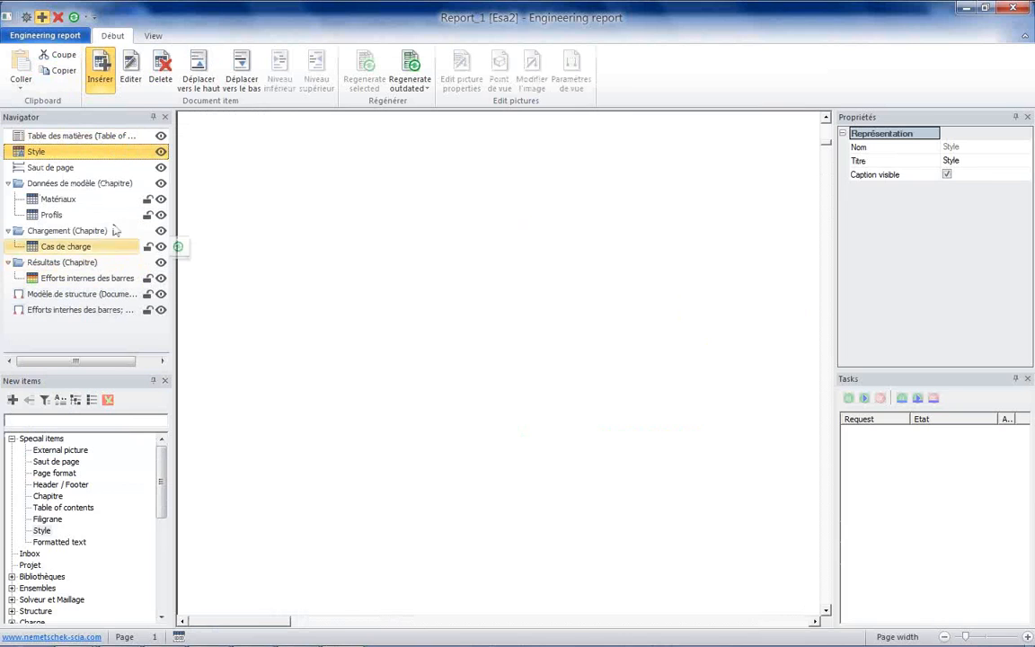
# Insert a Header / Footer item directly below the table of contents in the report.
pyautogui.click(68, 183)
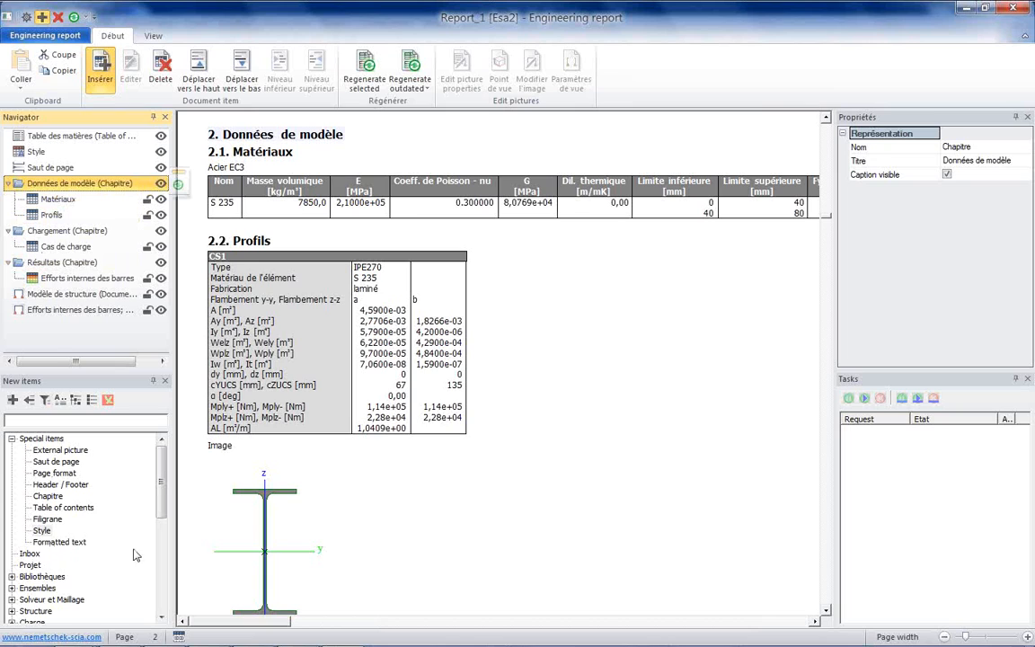
pyautogui.click(66, 487)
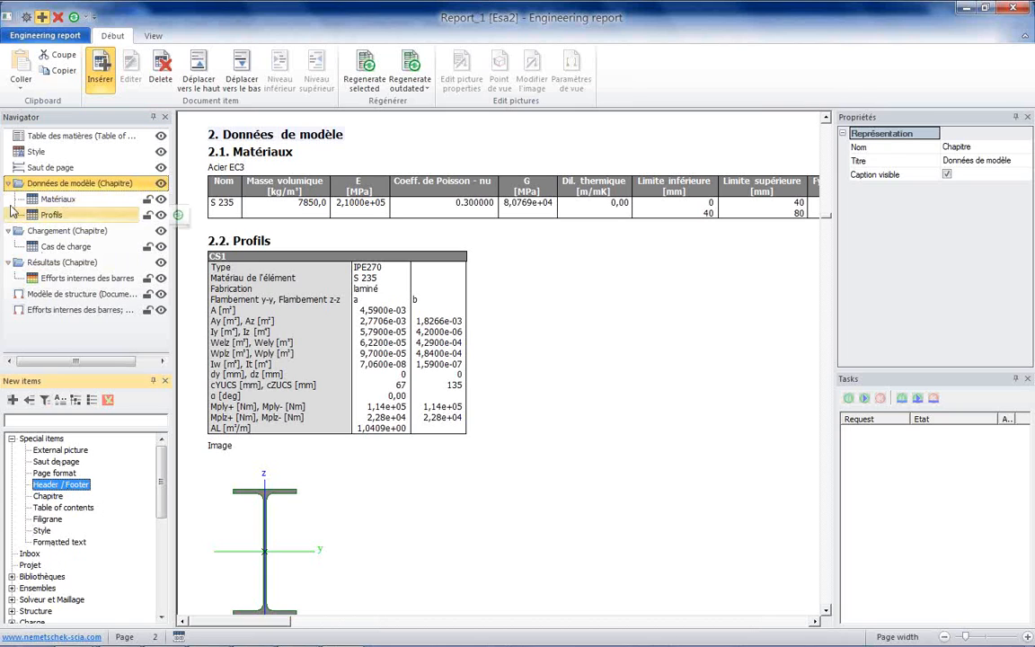
pyautogui.click(36, 138)
pyautogui.doubleClick(63, 486)
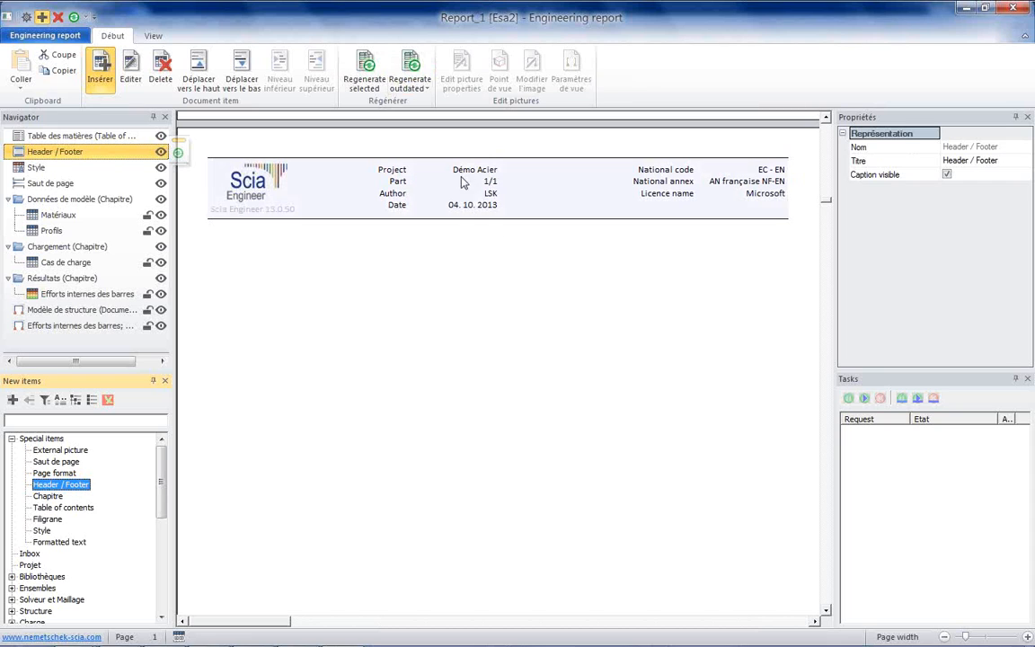
# Examine the inserted header on the report pages and its page layout settings, leaving the layout unchanged.
pyautogui.click(825, 196)
pyautogui.moveTo(826, 194); pyautogui.dragTo(824, 196)
pyautogui.click(130, 72)
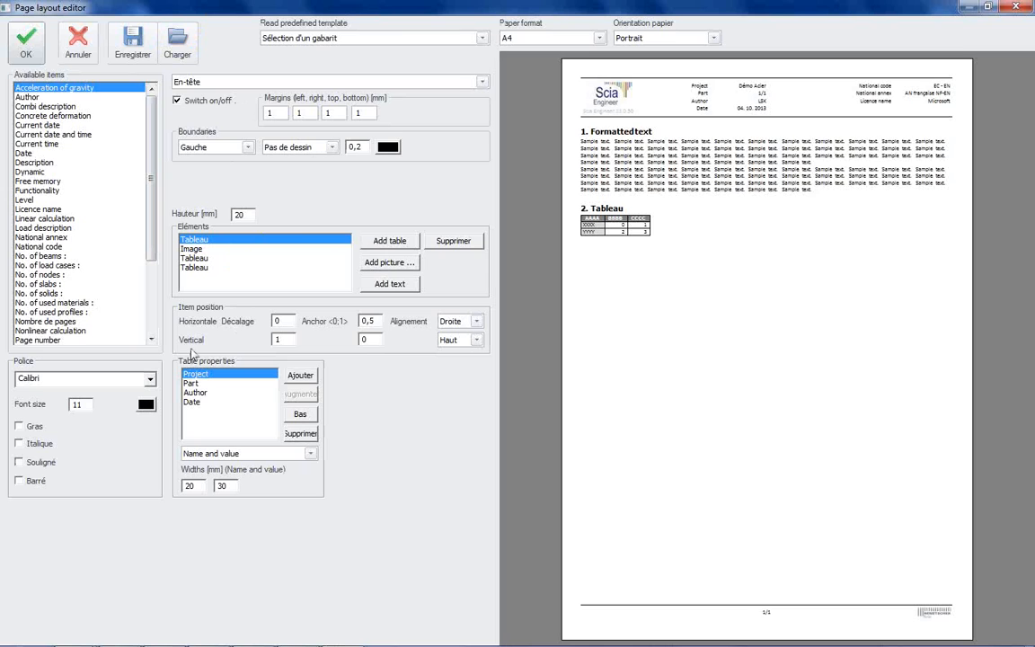
pyautogui.click(65, 60)
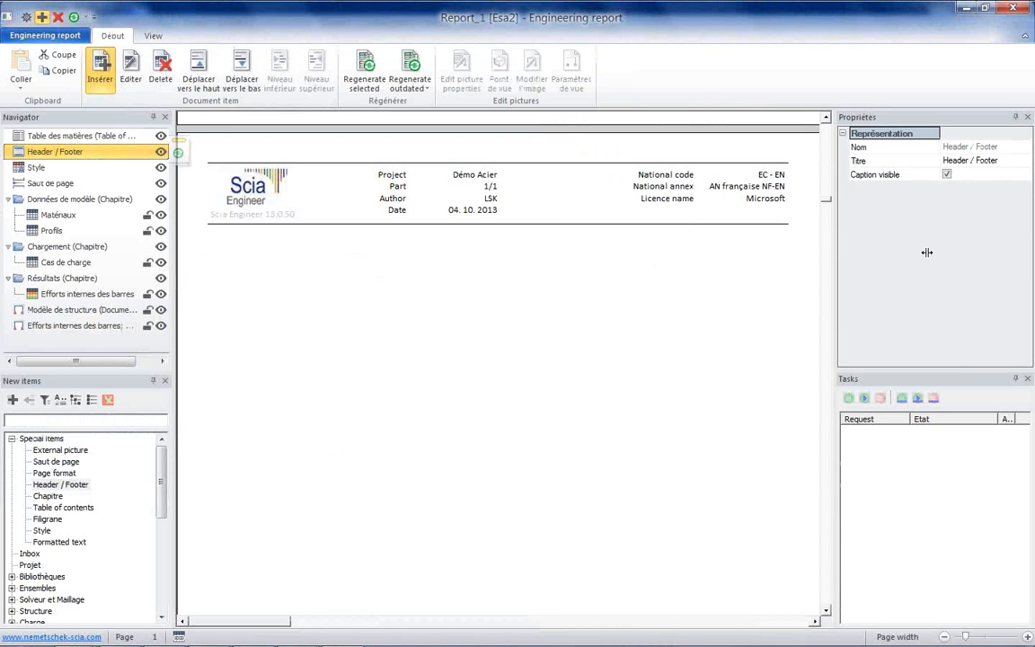
pyautogui.scroll(3, 829, 194)
pyautogui.moveTo(828, 194); pyautogui.dragTo(828, 282)
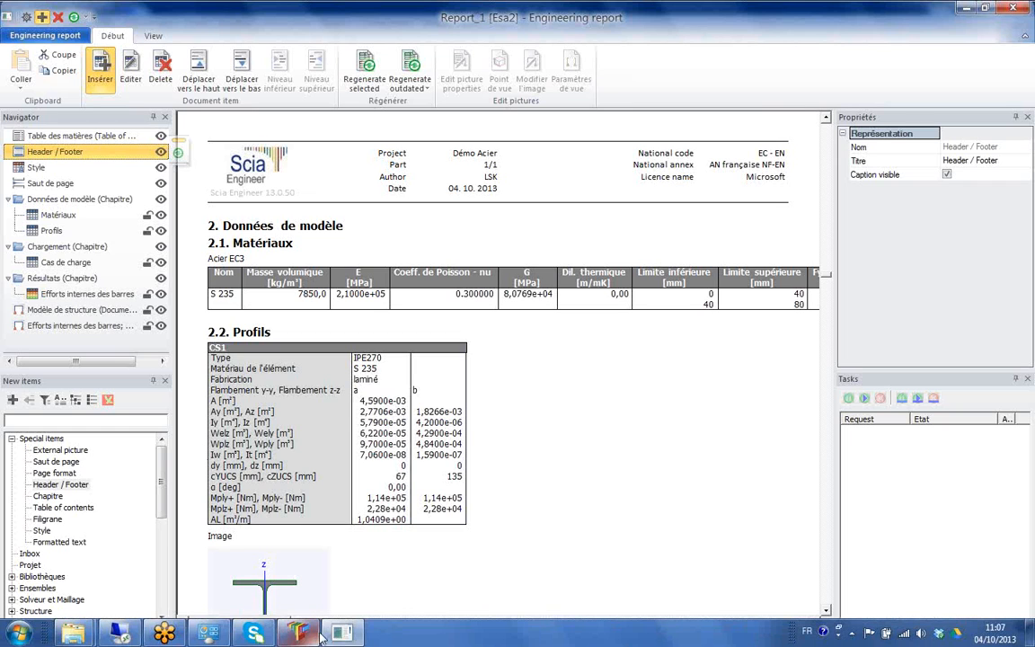
# Switch to Scia Engineer, capture the upper part of its window with PrtScr, and copy the capture to the clipboard.
pyautogui.click(303, 634)
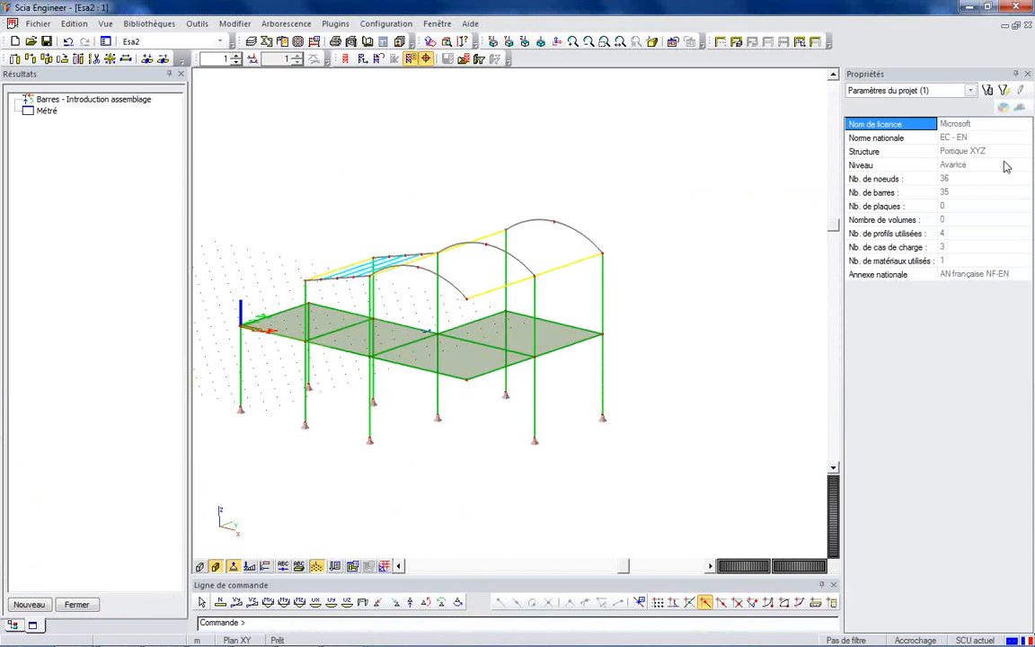
pyautogui.press('Print')
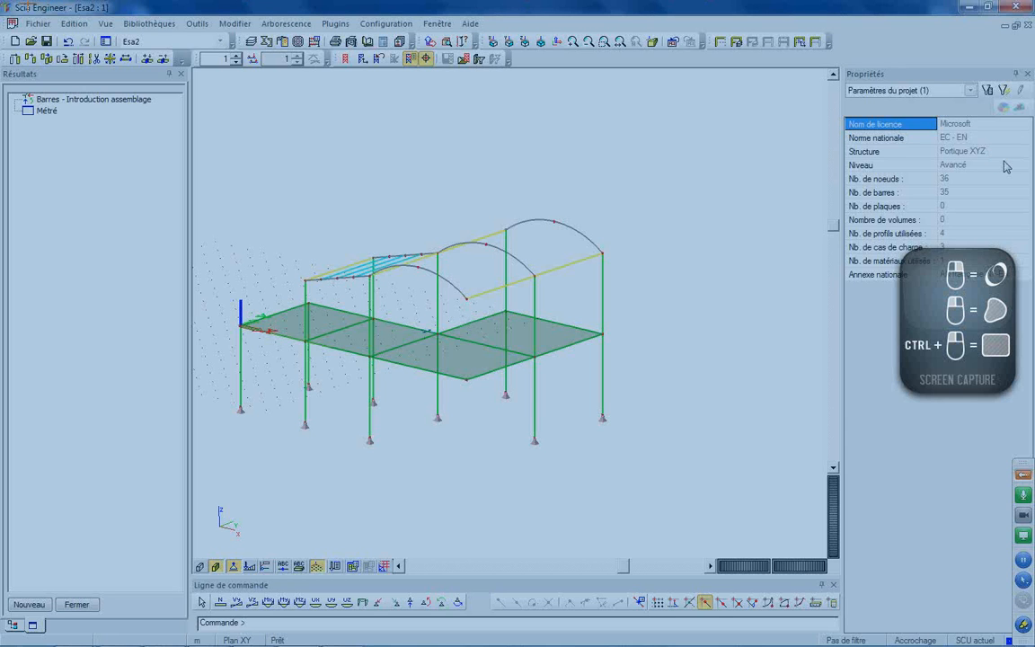
pyautogui.moveTo(7, 1)
pyautogui.mouseDown()
pyautogui.moveTo(353, 99)
pyautogui.moveTo(520, 111)
pyautogui.moveTo(508, 113)
pyautogui.mouseUp()
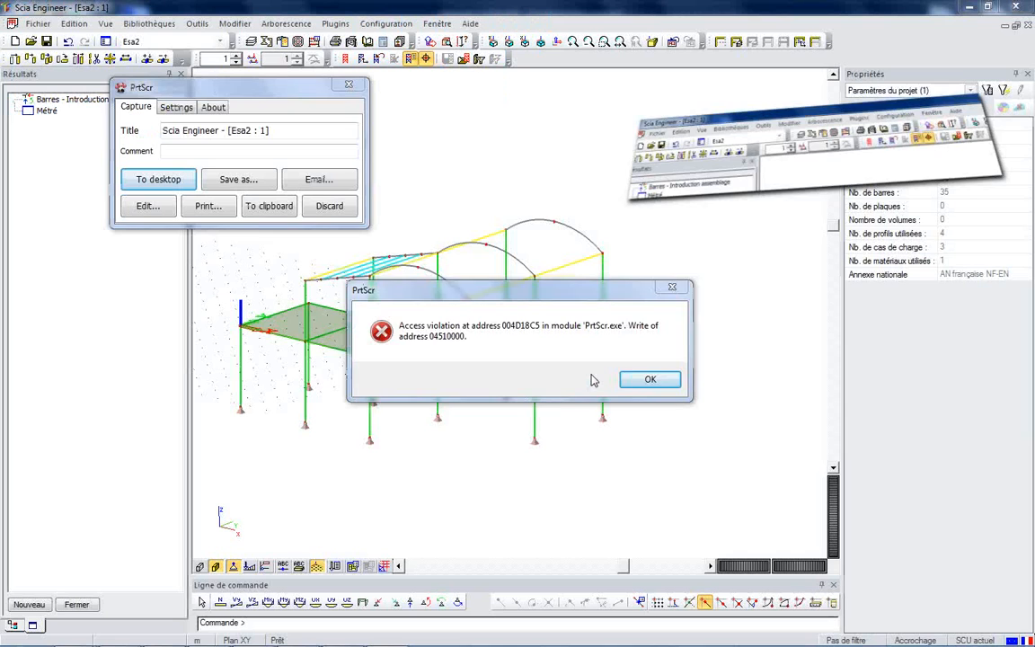
pyautogui.click(642, 379)
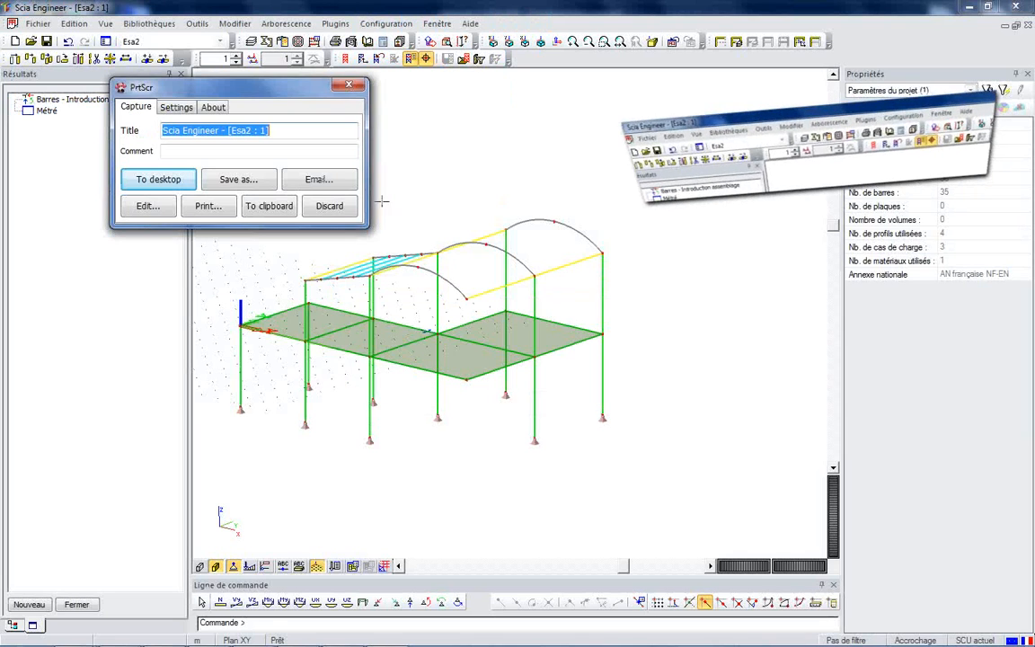
pyautogui.click(245, 207)
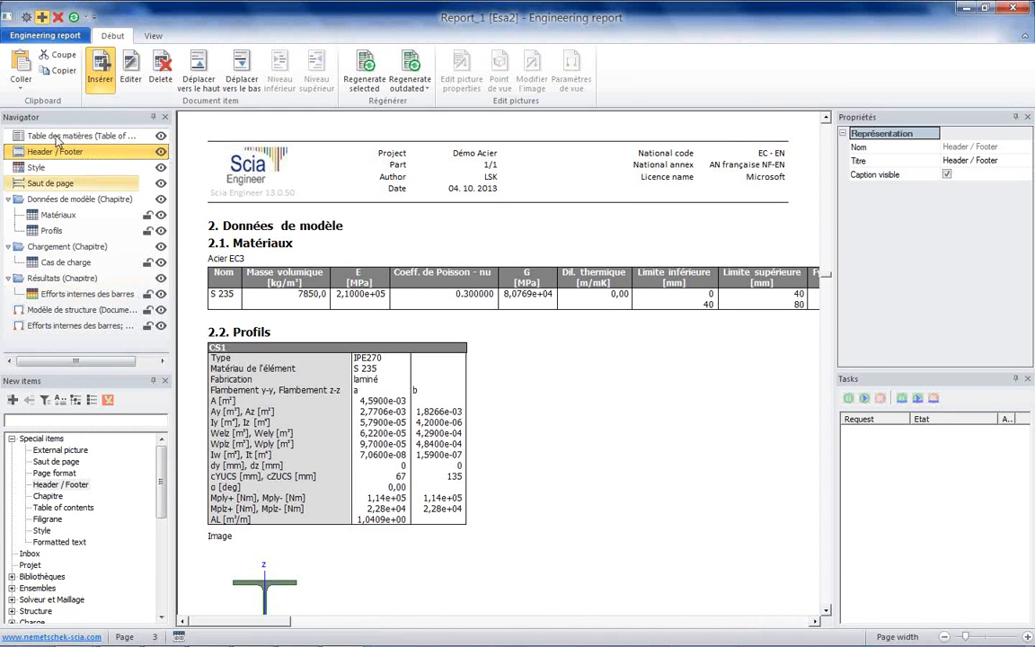
# Paste the captured image into the report below the Header / Footer item and check it on the page.
pyautogui.click(18, 65)
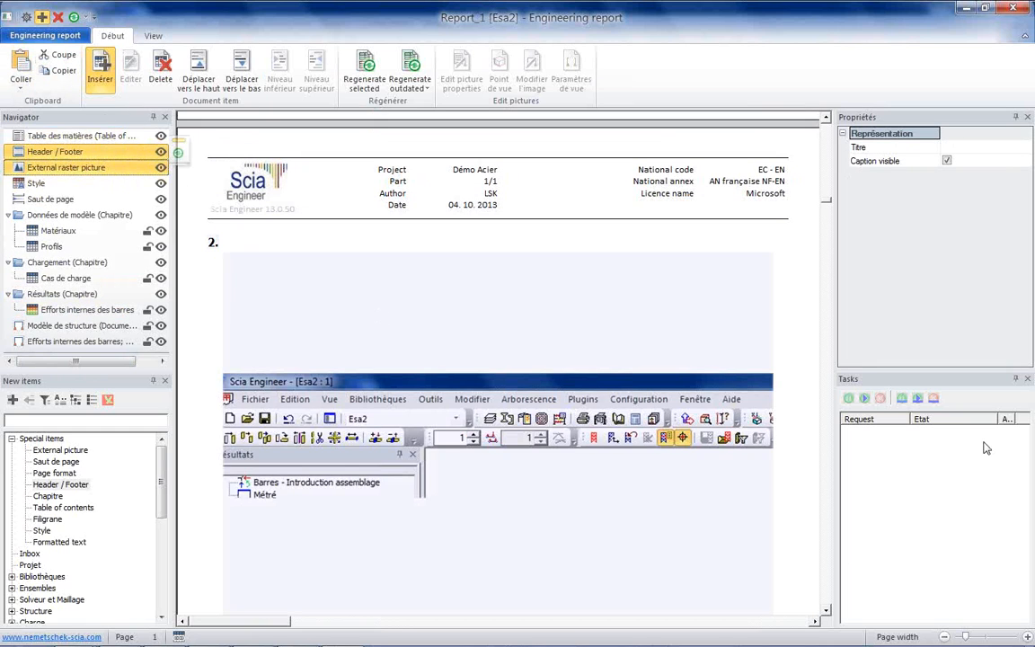
pyautogui.click(826, 612)
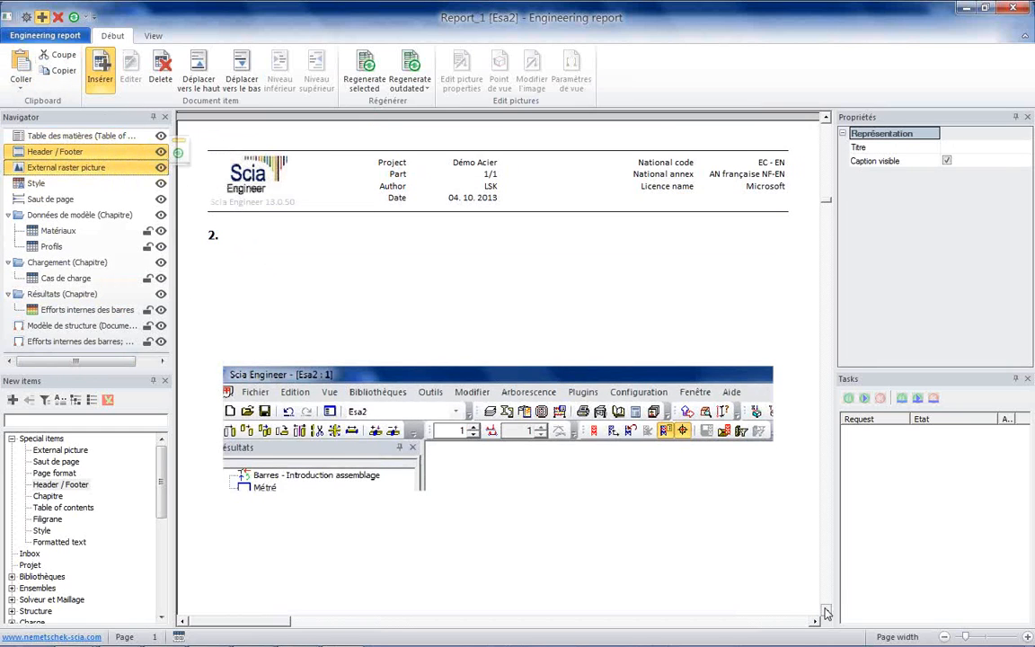
pyautogui.click(826, 611)
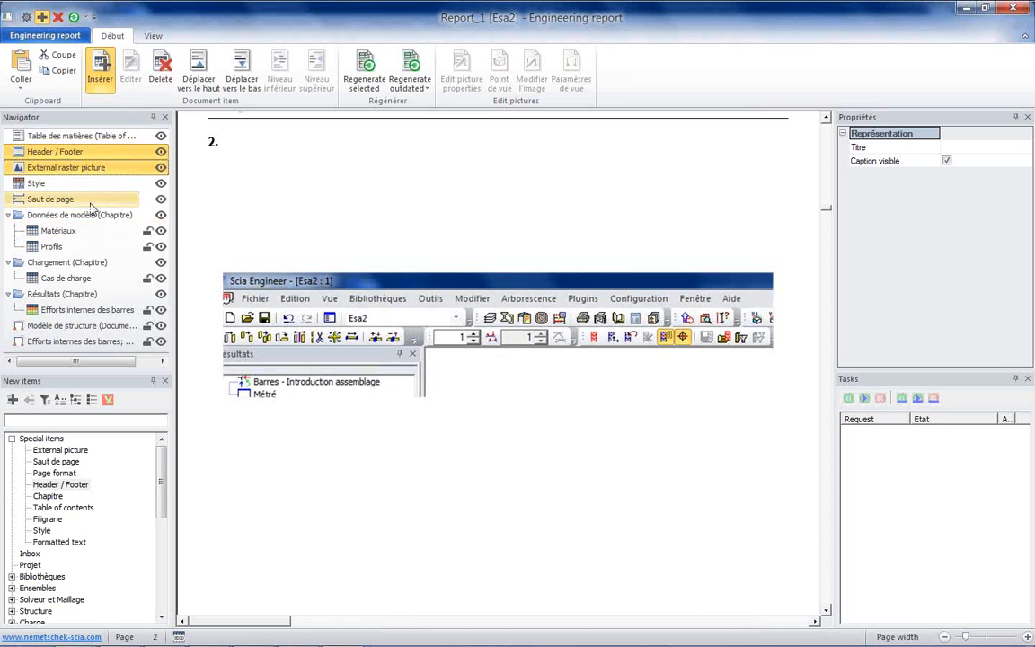
# Insert a Formatted text item below the Style item and open its text for editing.
pyautogui.click(36, 183)
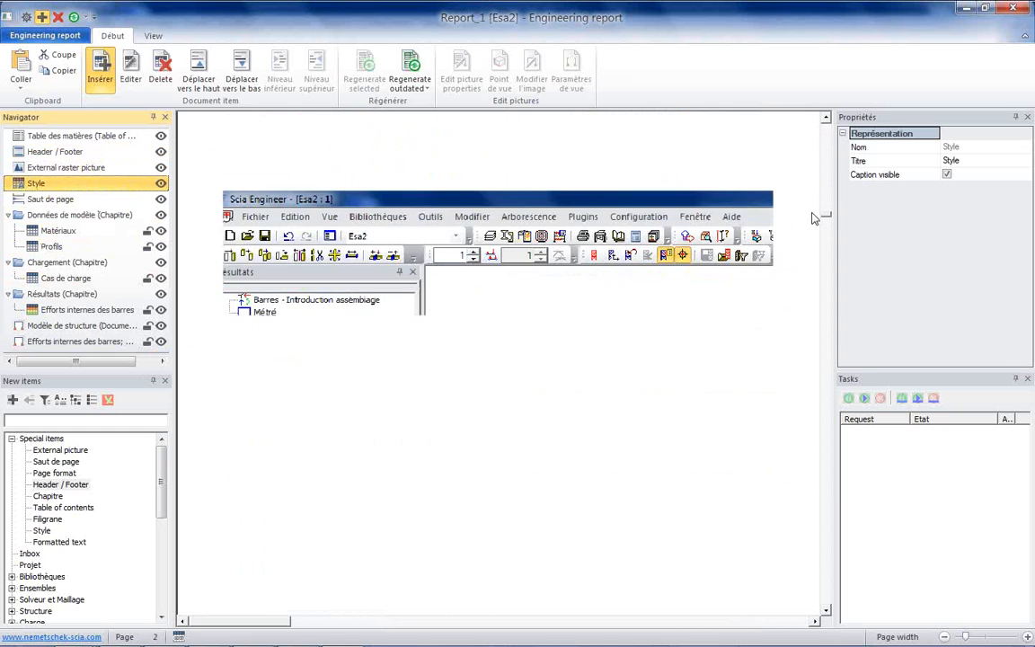
pyautogui.doubleClick(53, 544)
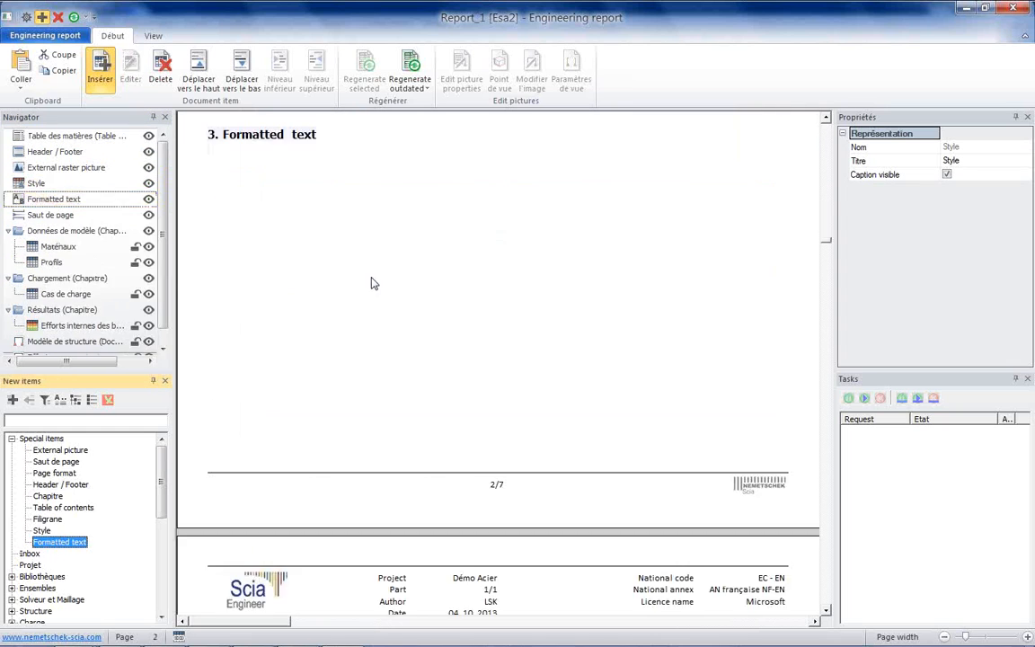
pyautogui.click(1024, 202)
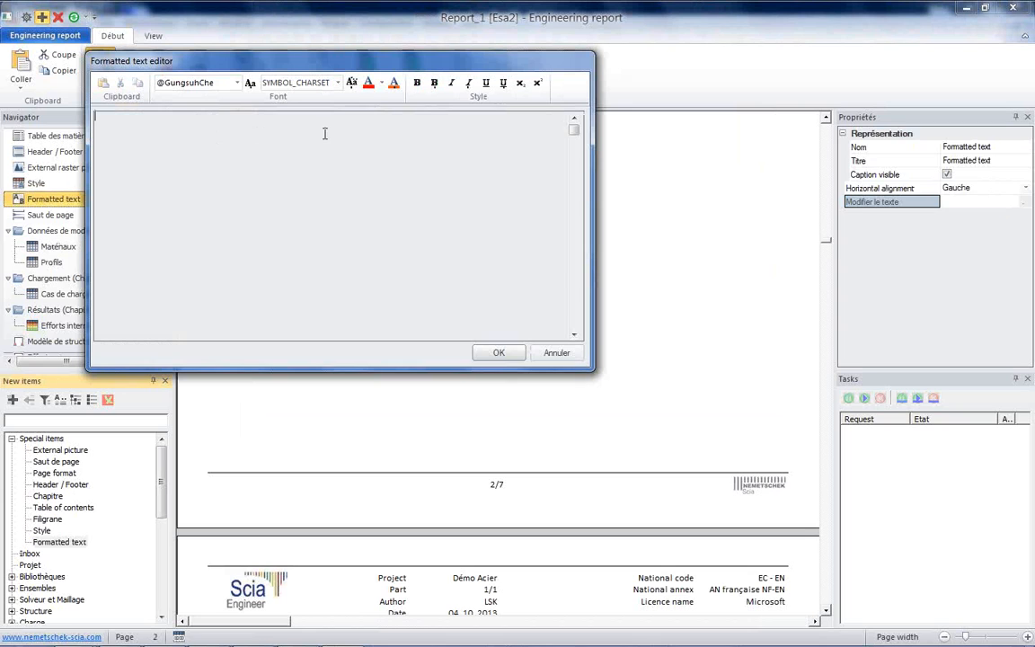
pyautogui.click(237, 83)
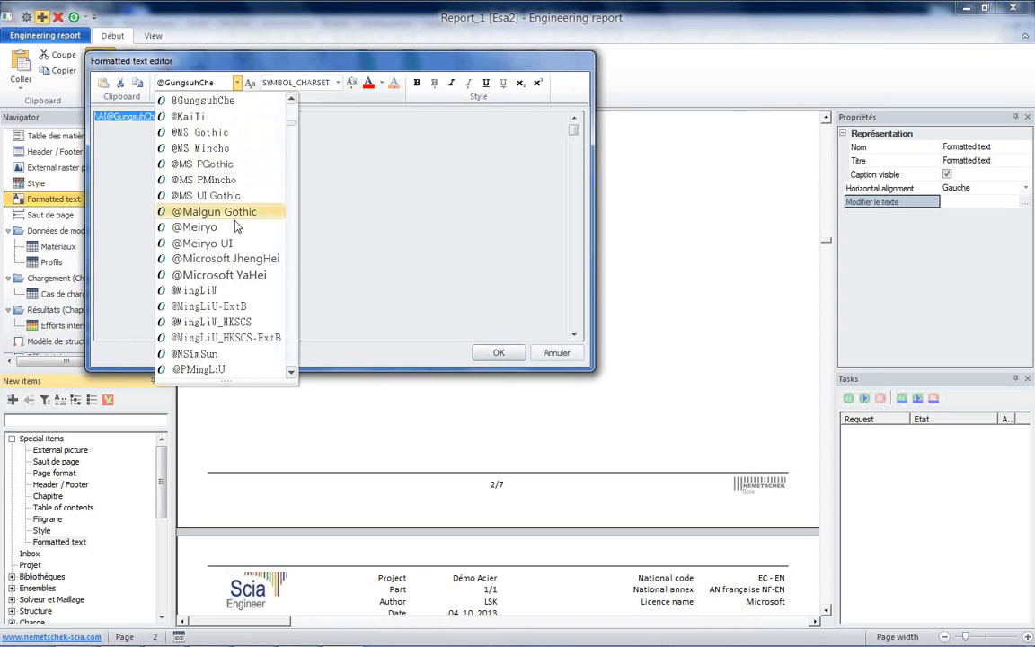
pyautogui.click(184, 128)
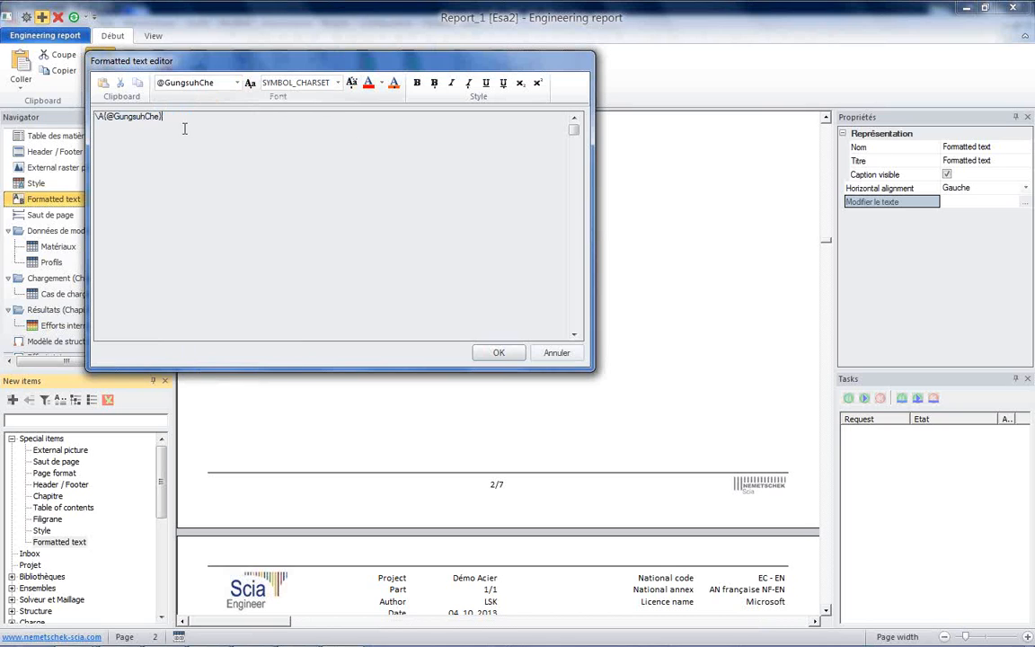
pyautogui.hotkey('ctrl', 'a')
pyautogui.press('Delete')
# Enter "TexteFormatté" in the Formatted text item and color it red.
pyautogui.hotkey('ctrl', 'a')
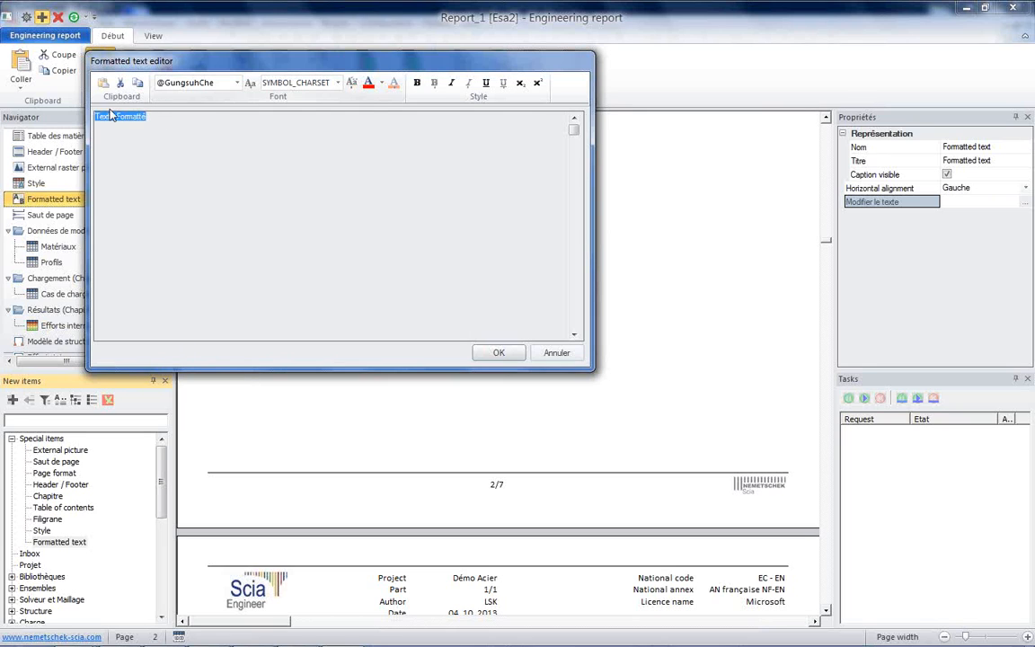
pyautogui.click(369, 83)
pyautogui.click(501, 352)
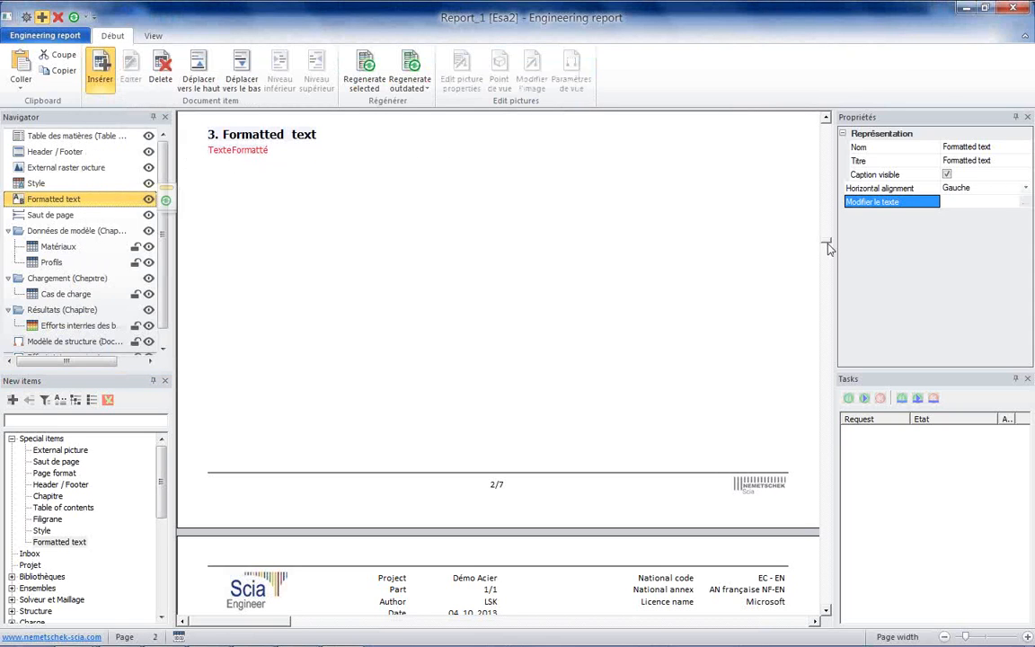
# Enable 3D export to PDF for the Modèle de structure picture.
pyautogui.moveTo(828, 245); pyautogui.dragTo(828, 497)
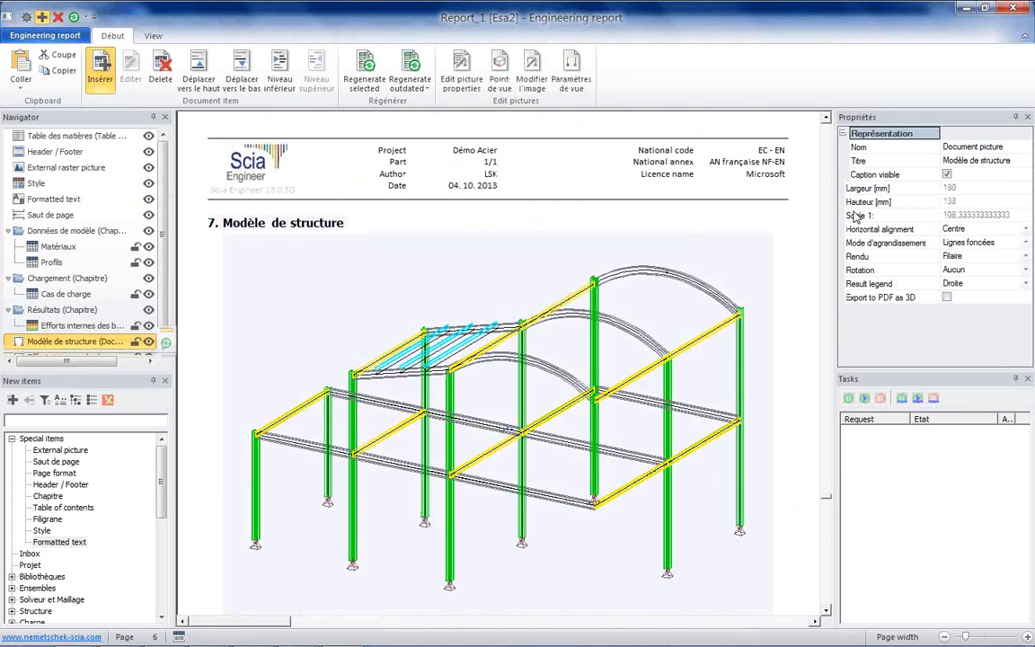
pyautogui.click(885, 297)
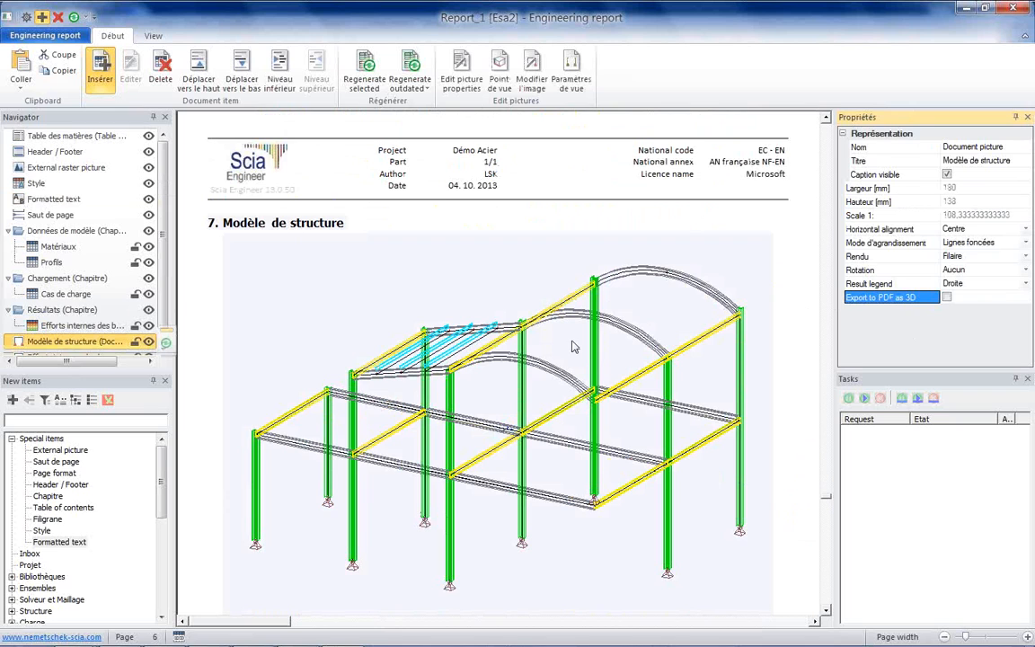
pyautogui.click(948, 295)
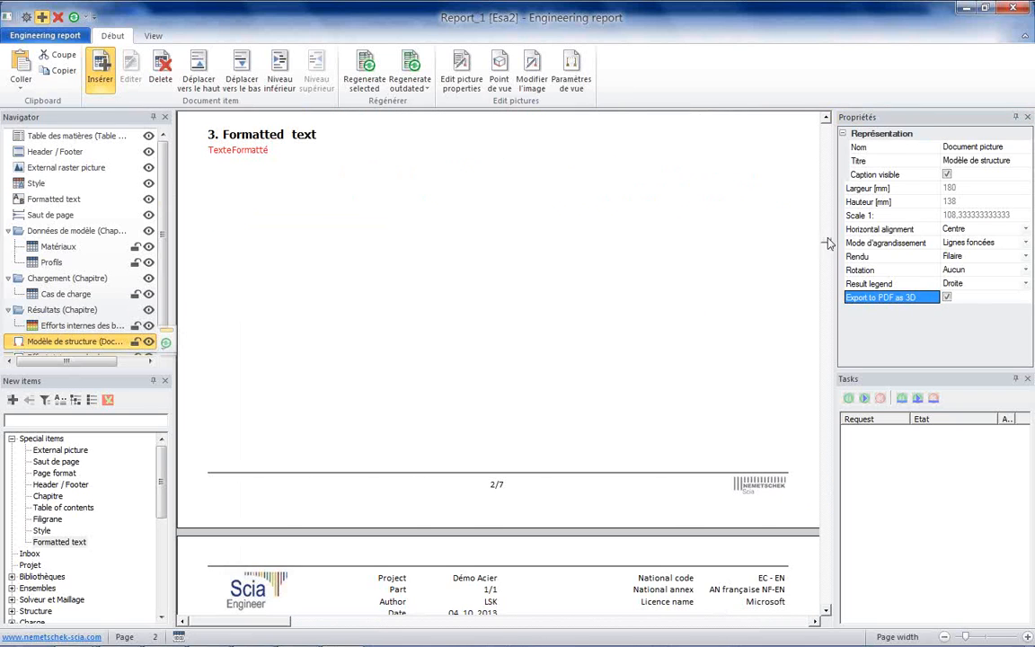
pyautogui.moveTo(828, 238); pyautogui.dragTo(793, 420)
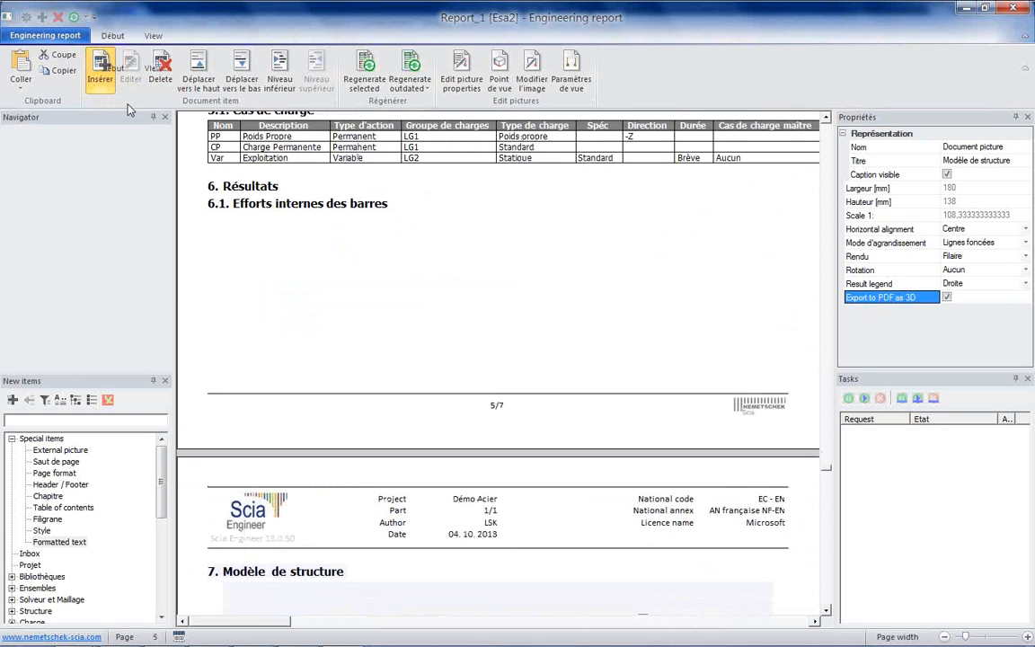
# Export the engineering report to PDF, saving it on the Desktop as Démo.
pyautogui.click(48, 136)
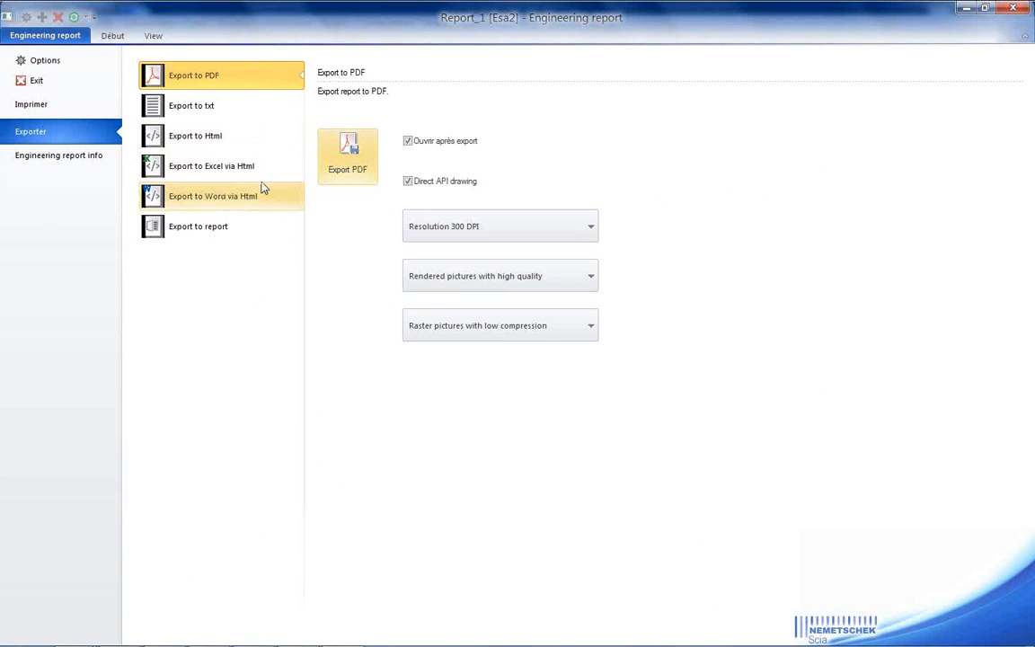
pyautogui.click(349, 158)
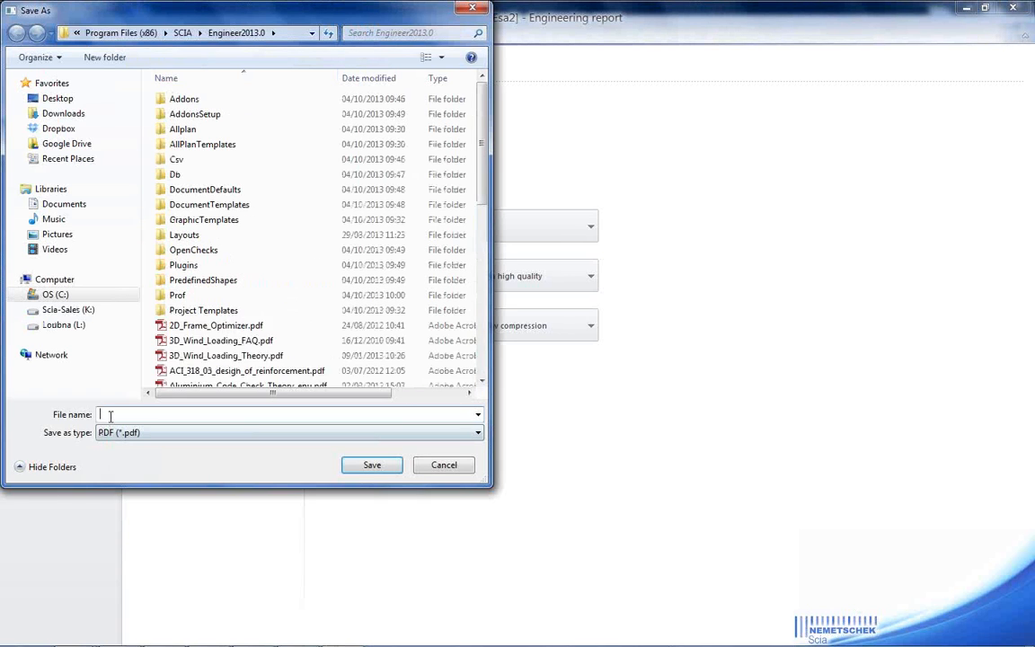
pyautogui.click(57, 98)
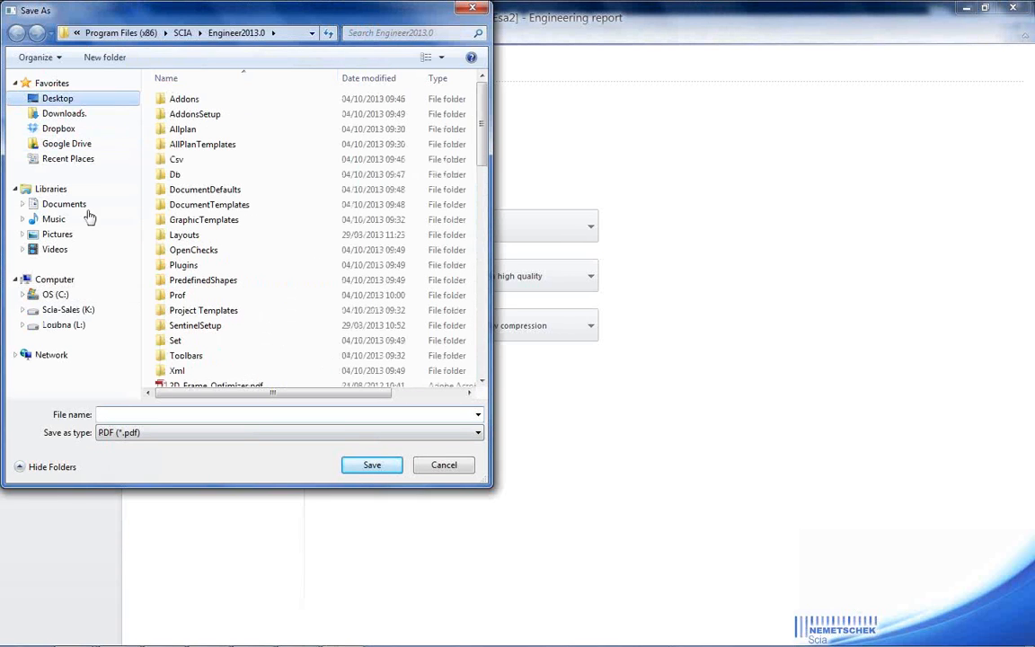
pyautogui.click(118, 417)
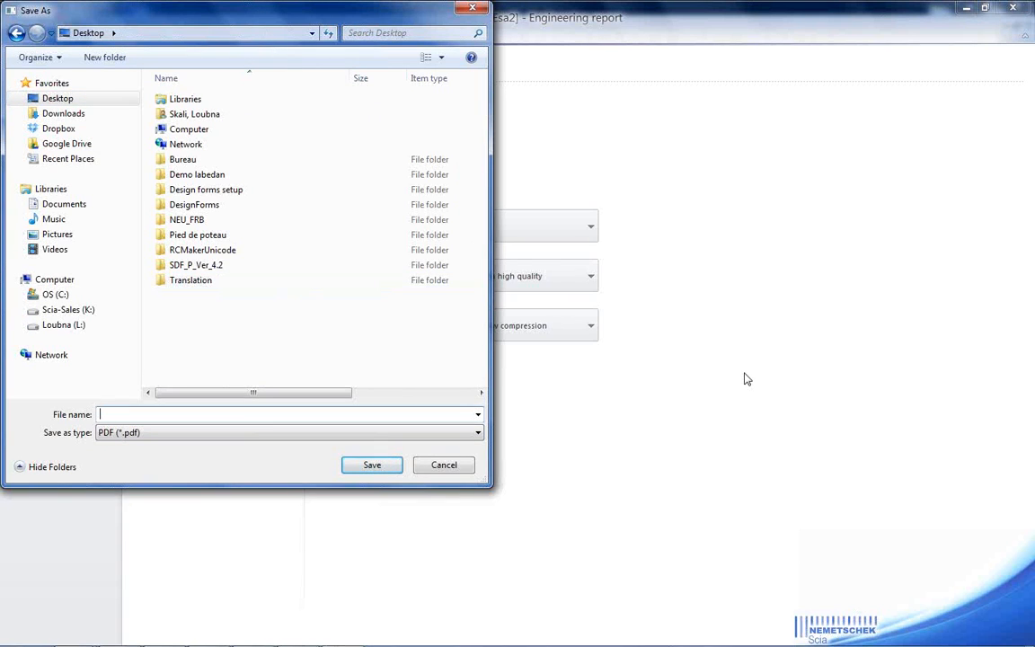
pyautogui.write('d')
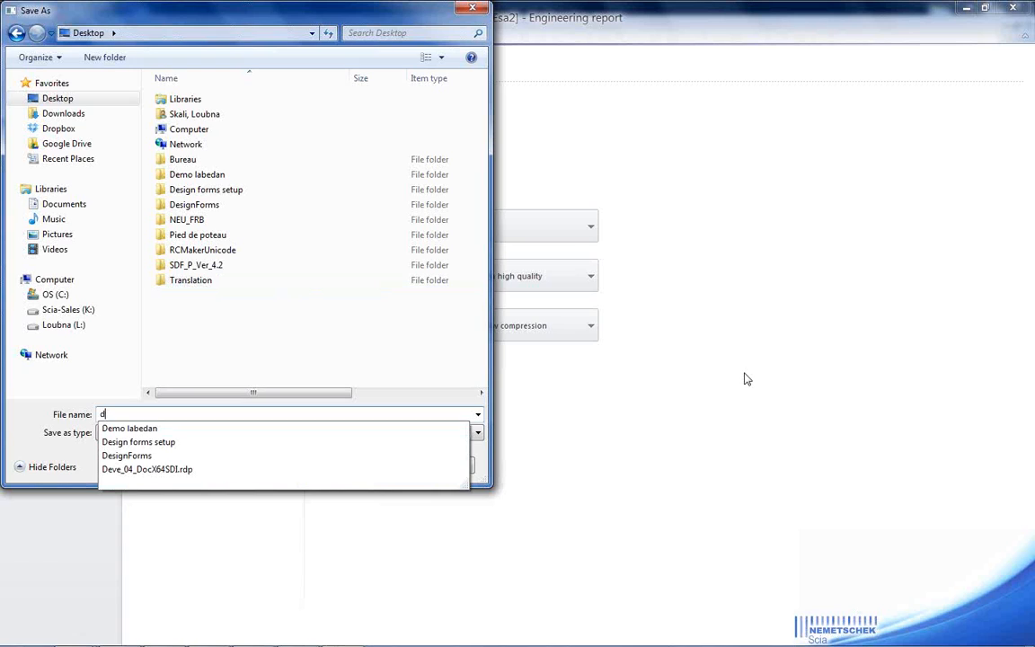
pyautogui.write('2')
pyautogui.press('BackSpace')
pyautogui.press('BackSpace')
pyautogui.write('Démo')
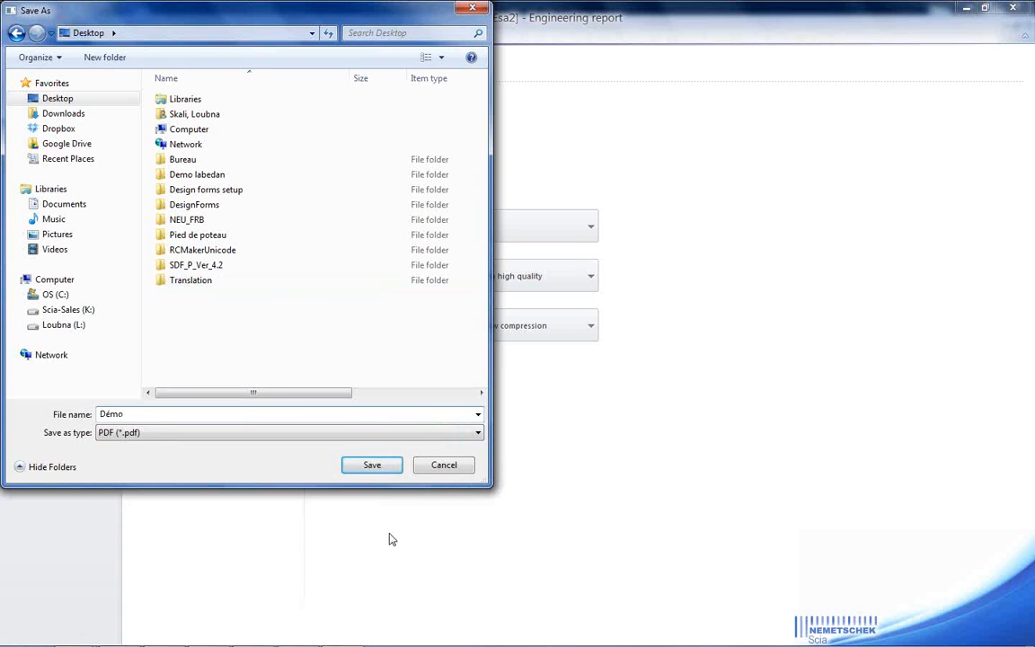
pyautogui.click(372, 465)
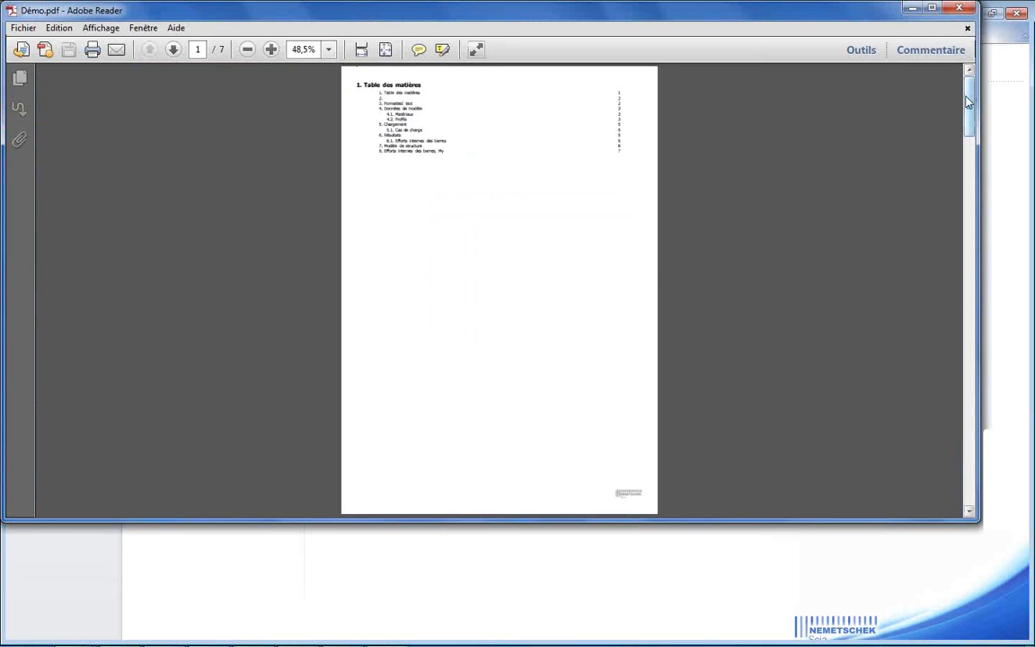
# Maximize Démo.pdf in Adobe Reader and browse its pages to the Modèle de structure picture on page 6.
pyautogui.click(932, 7)
pyautogui.moveTo(1030, 115); pyautogui.dragTo(1031, 216)
pyautogui.moveTo(1030, 378); pyautogui.dragTo(1031, 494)
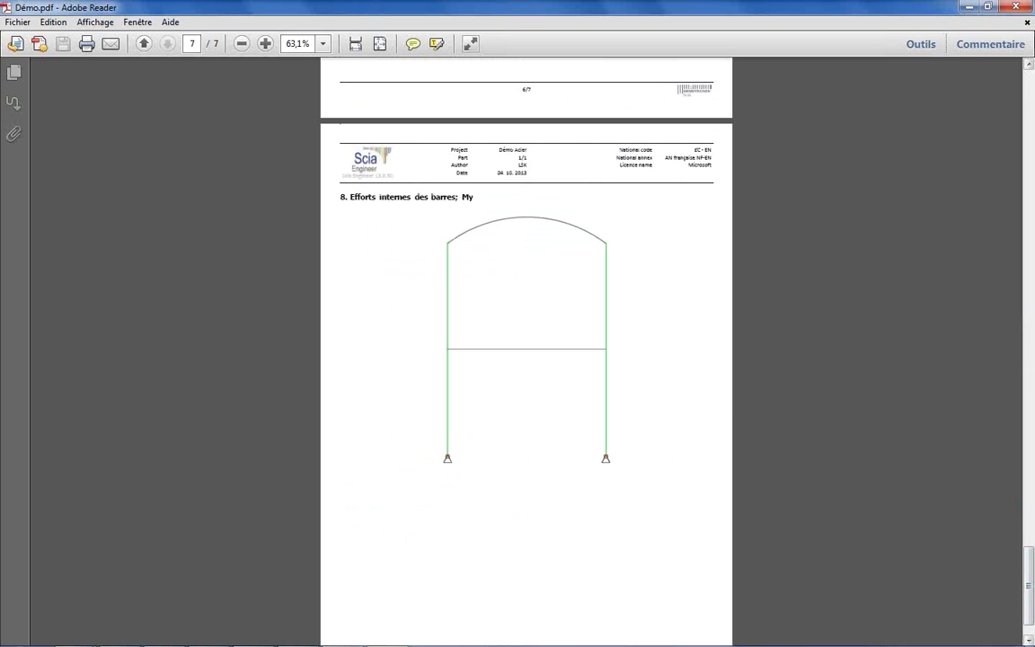
pyautogui.click(1029, 66)
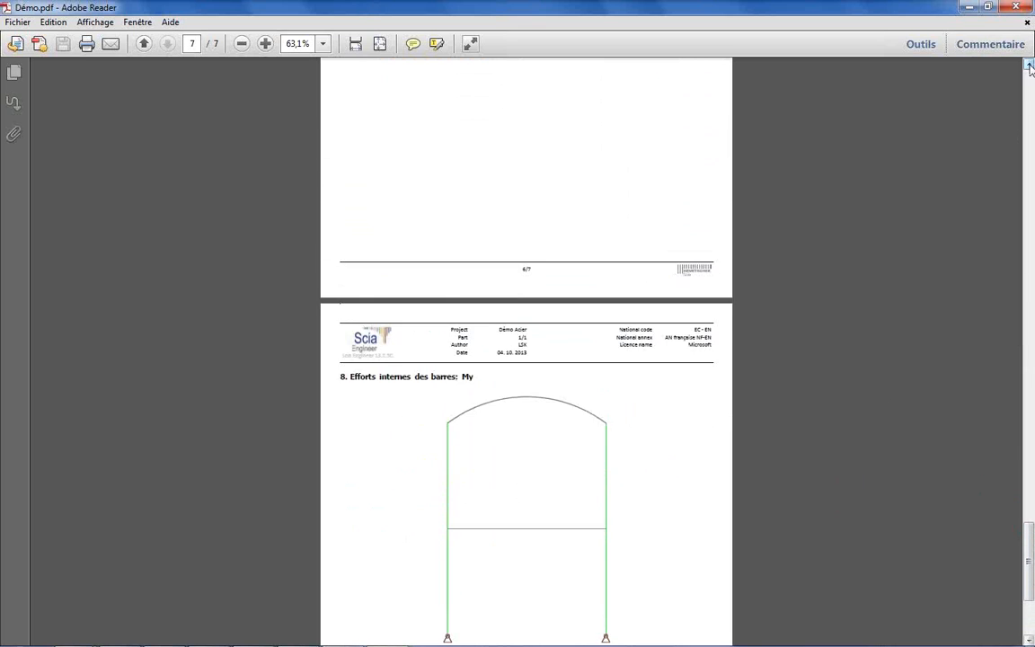
pyautogui.click(1030, 65)
pyautogui.click(1030, 65)
pyautogui.click(1030, 65)
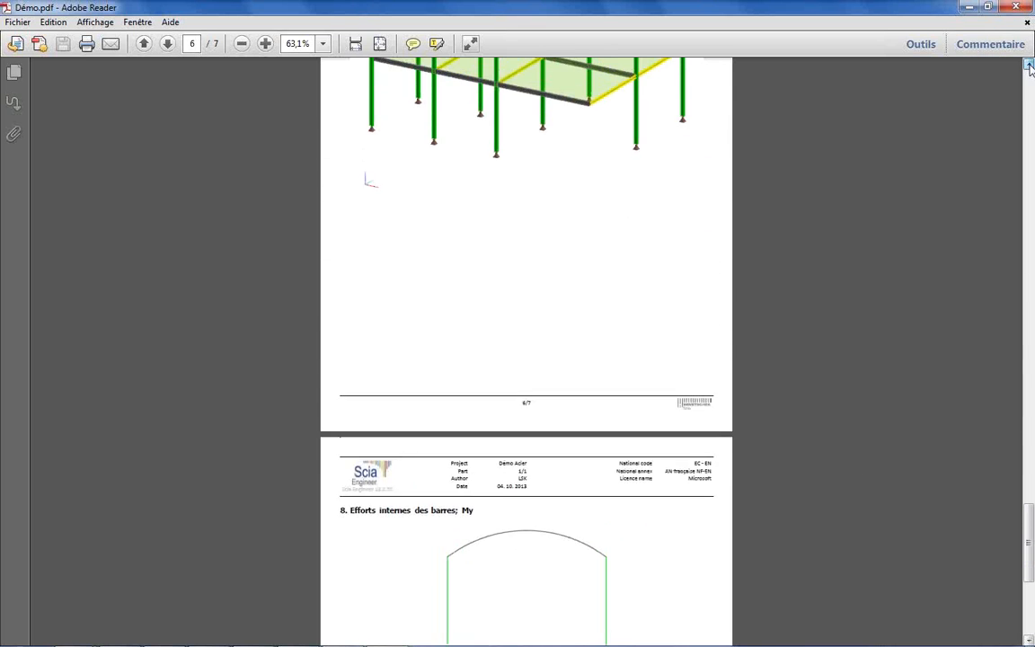
pyautogui.click(1030, 66)
pyautogui.click(1030, 67)
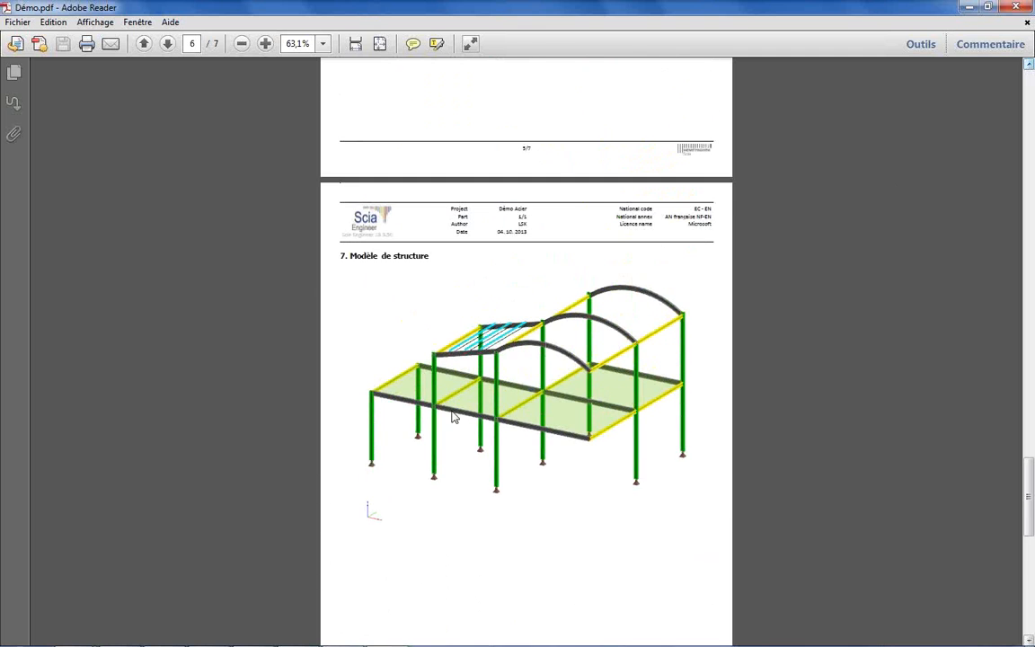
# Activate the 3D structure model in the PDF and examine it by rotating it and zooming in on a beam-column joint.
pyautogui.click(392, 452)
pyautogui.moveTo(419, 454); pyautogui.dragTo(532, 449)
pyautogui.moveTo(616, 440); pyautogui.dragTo(559, 471)
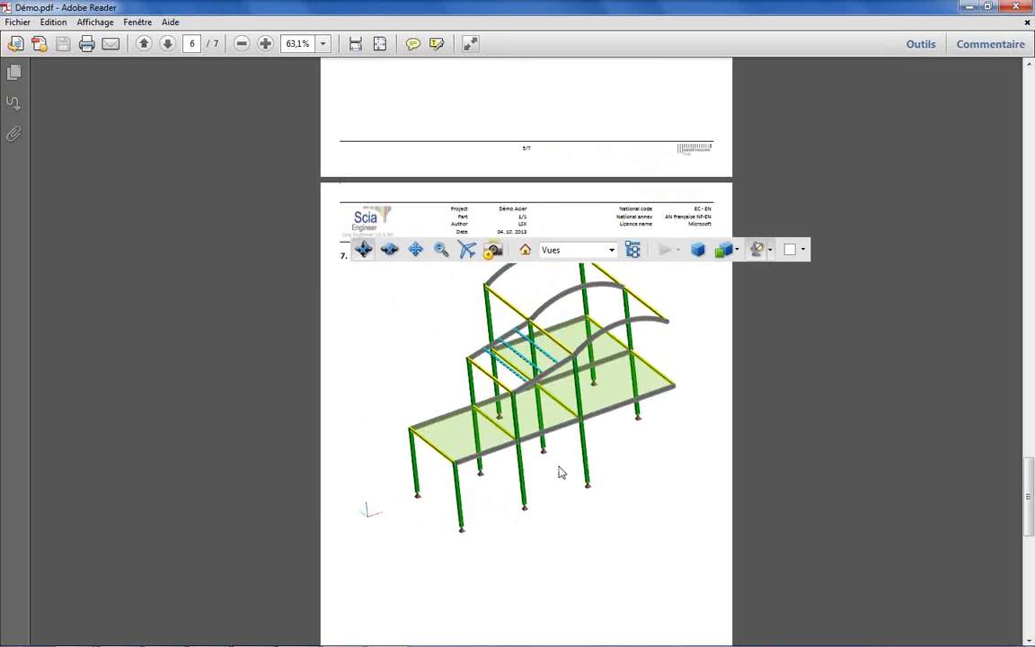
pyautogui.moveTo(666, 365)
pyautogui.mouseDown()
pyautogui.moveTo(671, 400)
pyautogui.moveTo(663, 370)
pyautogui.mouseUp()
pyautogui.moveTo(415, 375); pyautogui.dragTo(513, 396)
pyautogui.scroll(8, 513, 395)
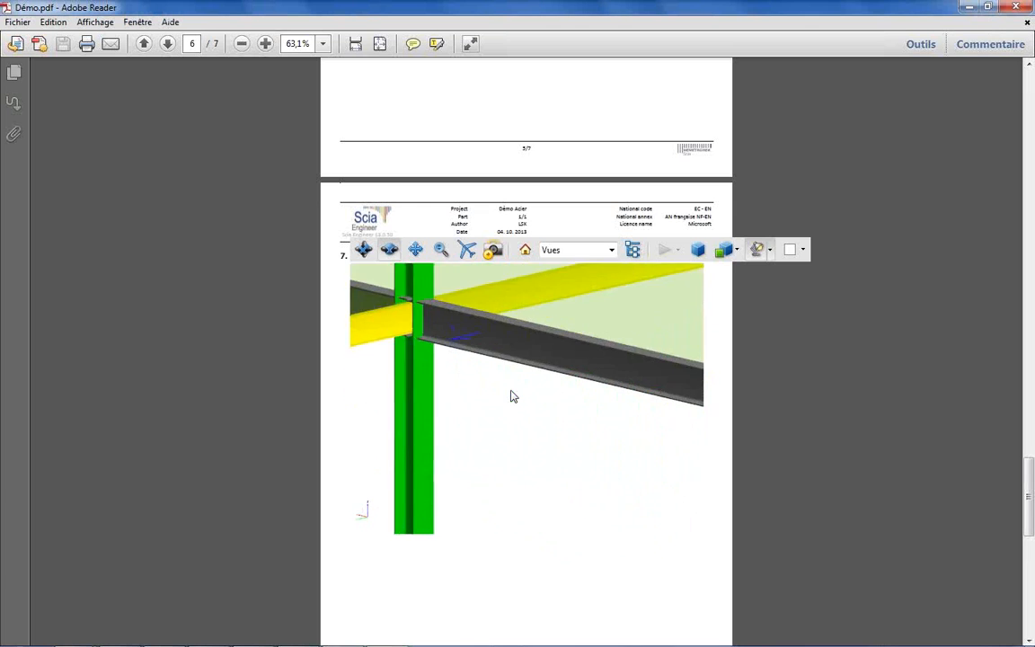
pyautogui.scroll(-10, 513, 396)
pyautogui.scroll(4, 410, 316)
pyautogui.scroll(-2, 484, 341)
pyautogui.moveTo(488, 413); pyautogui.dragTo(528, 435)
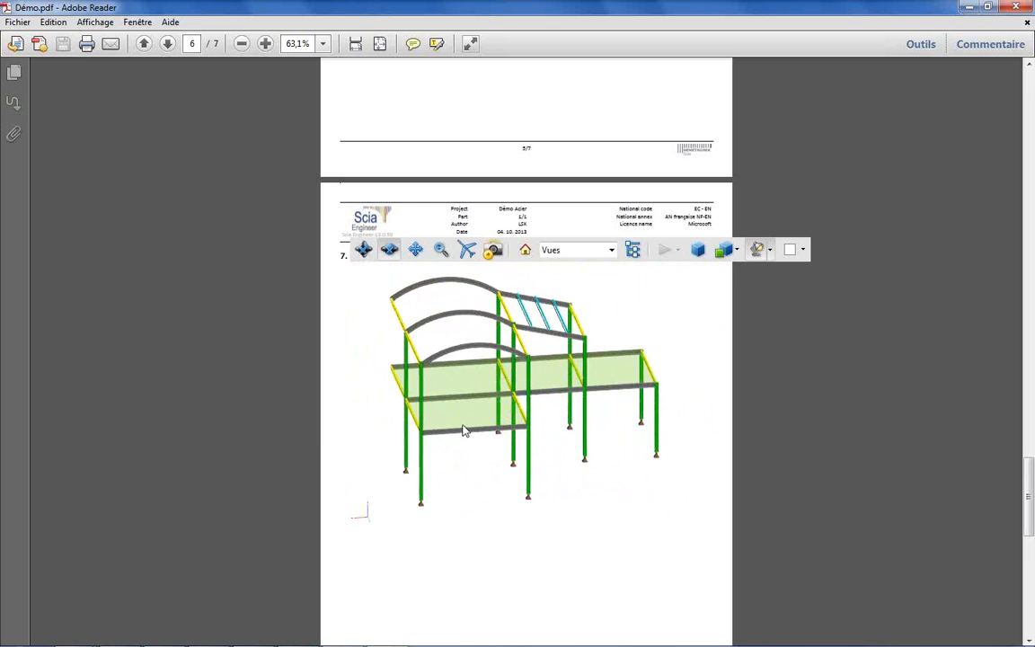
pyautogui.moveTo(465, 430); pyautogui.dragTo(541, 419)
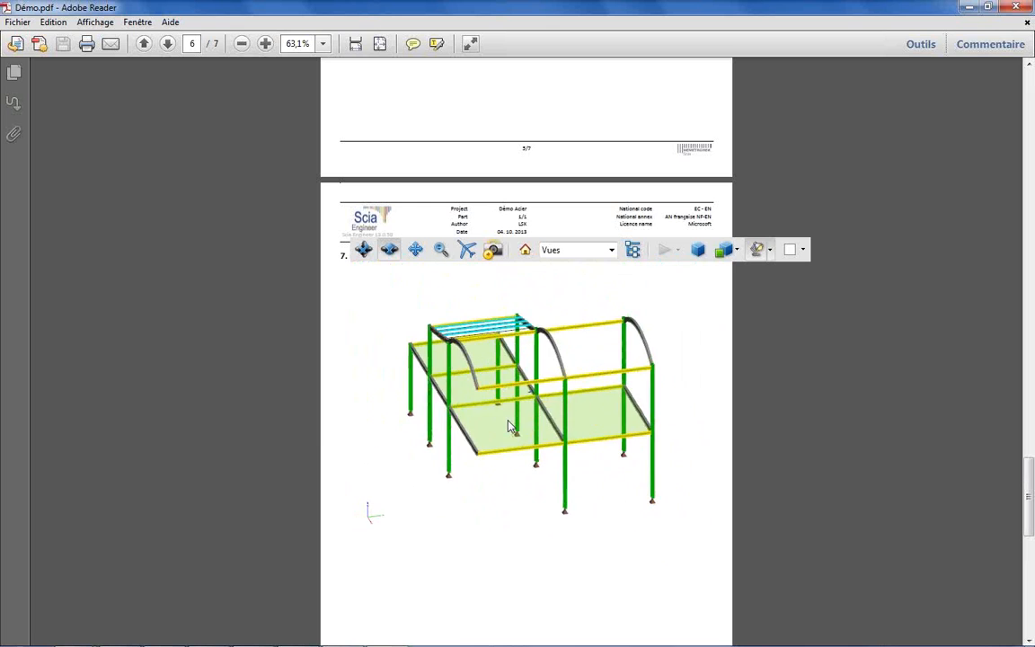